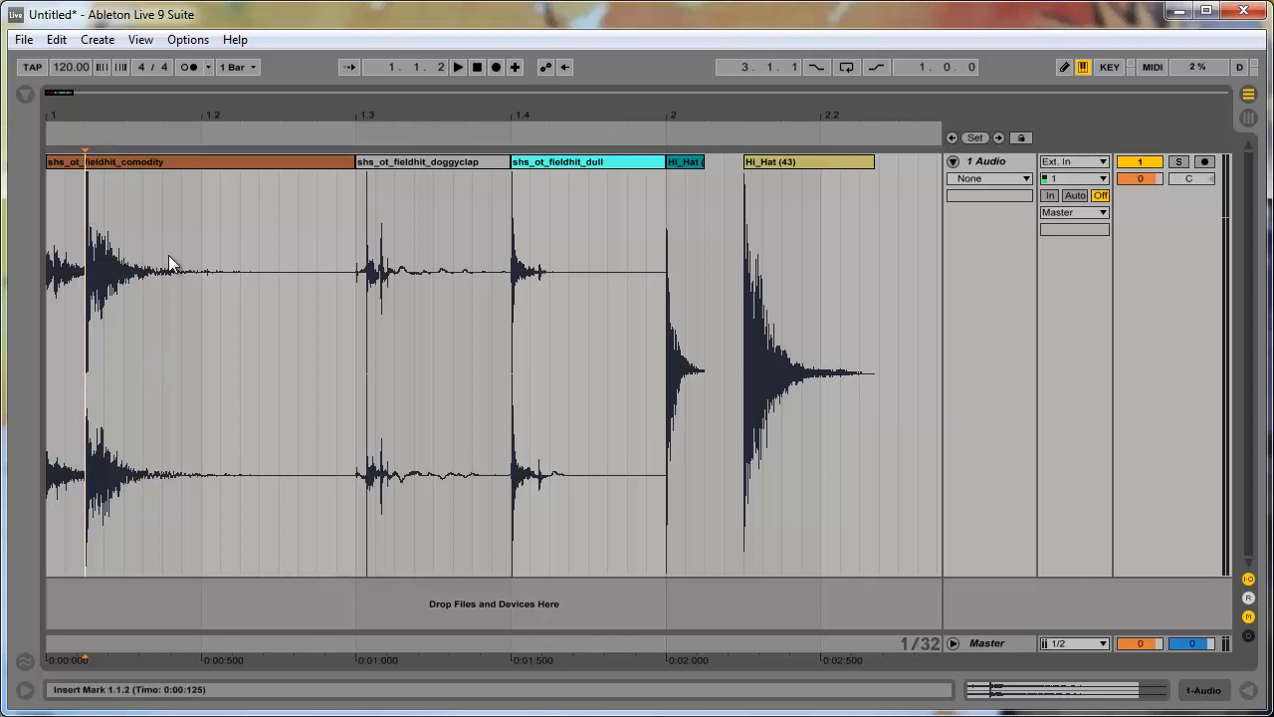
click(52, 342)
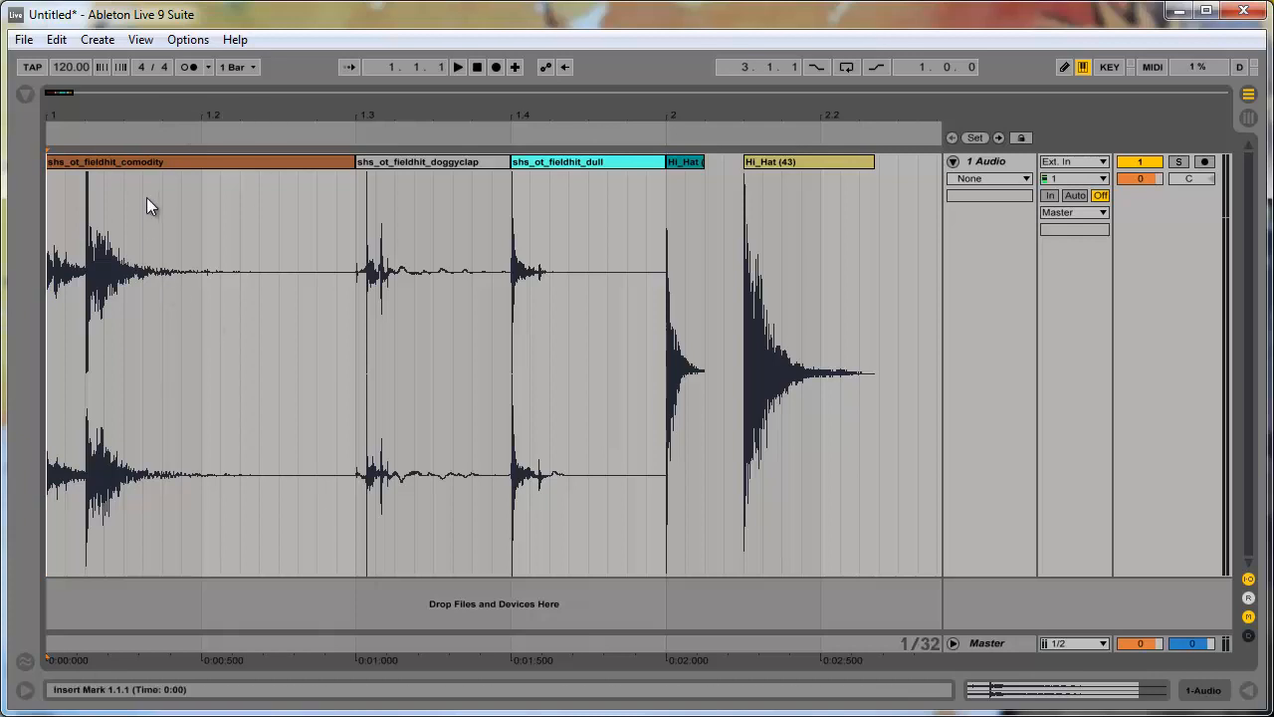
click(155, 163)
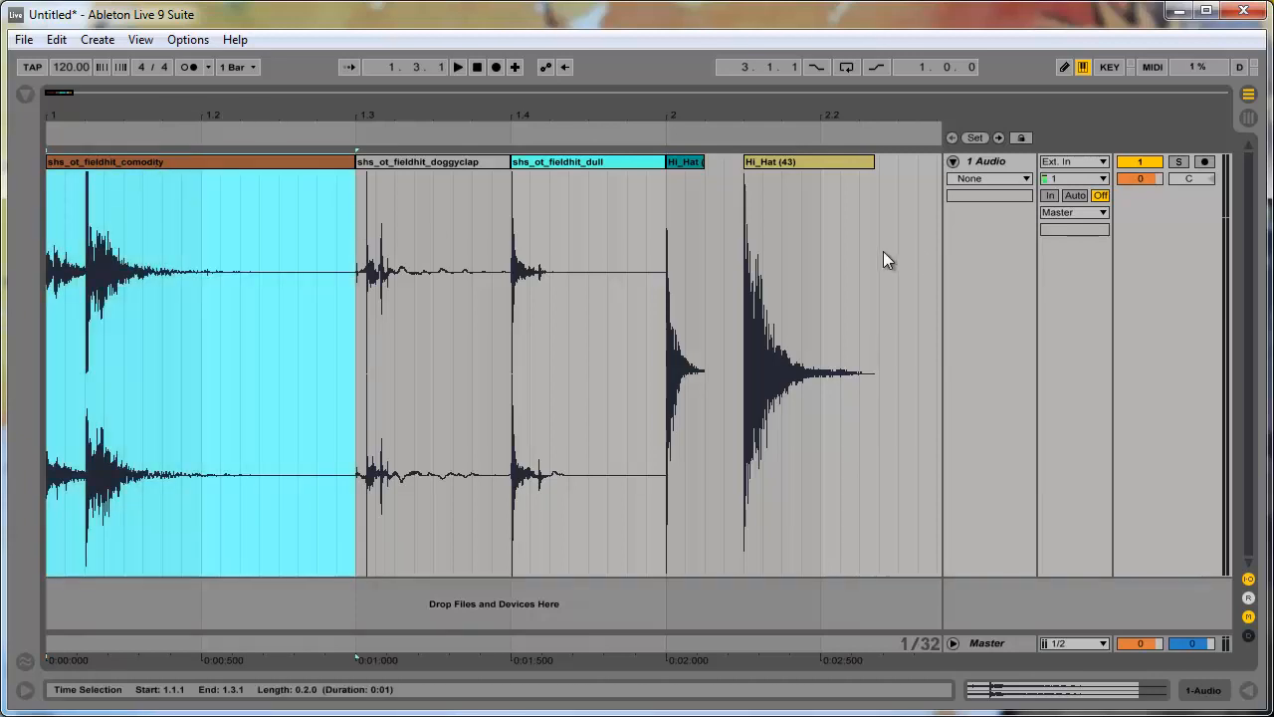
drag(885, 255, 20, 347)
click(336, 264)
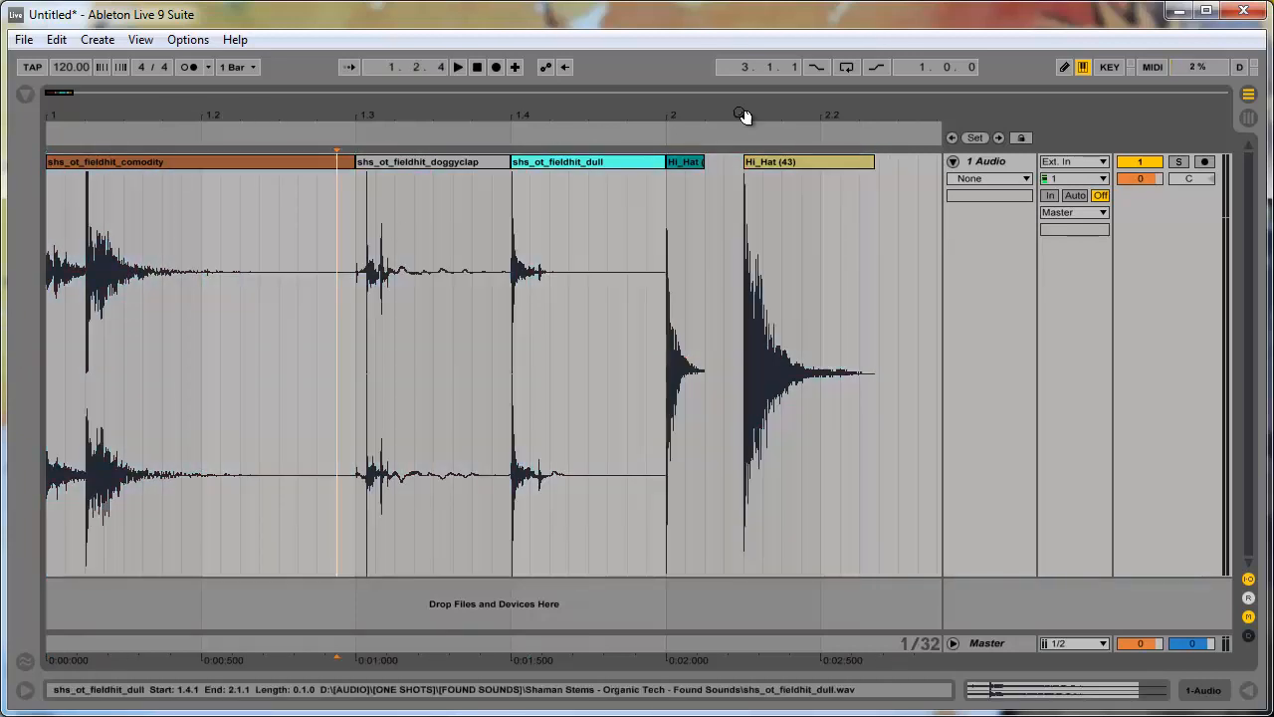
click(195, 176)
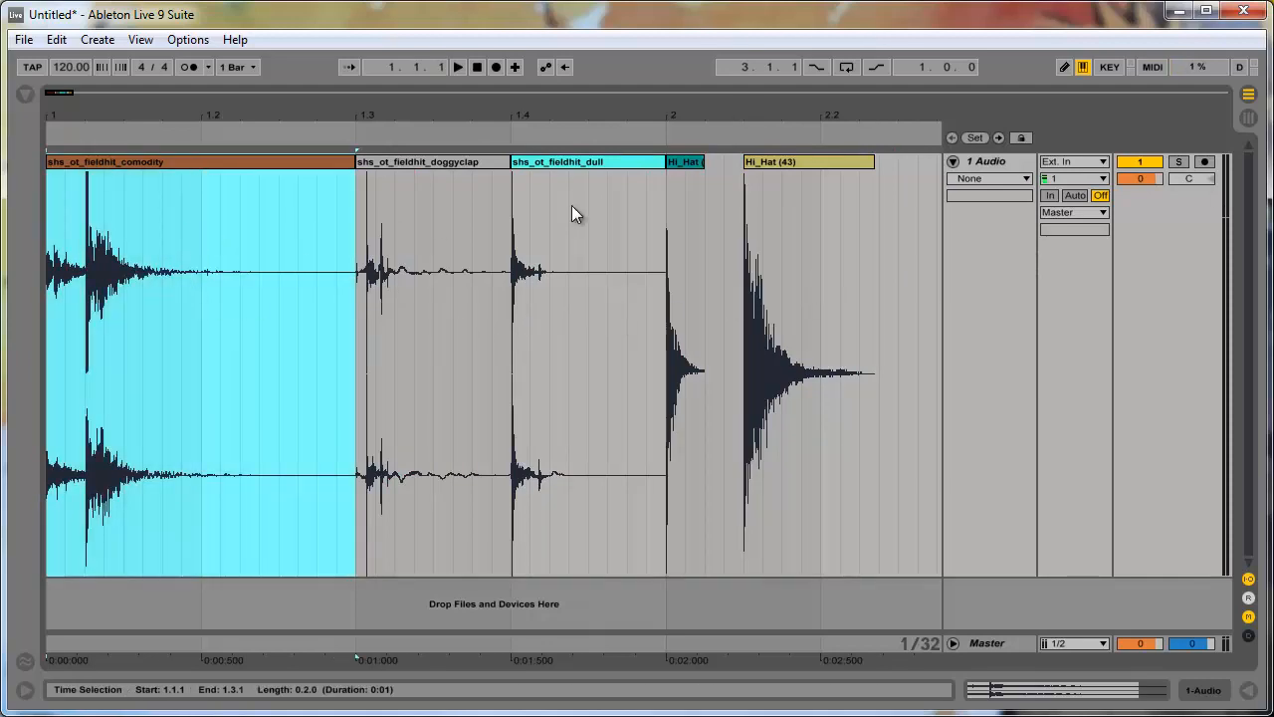
click(692, 162)
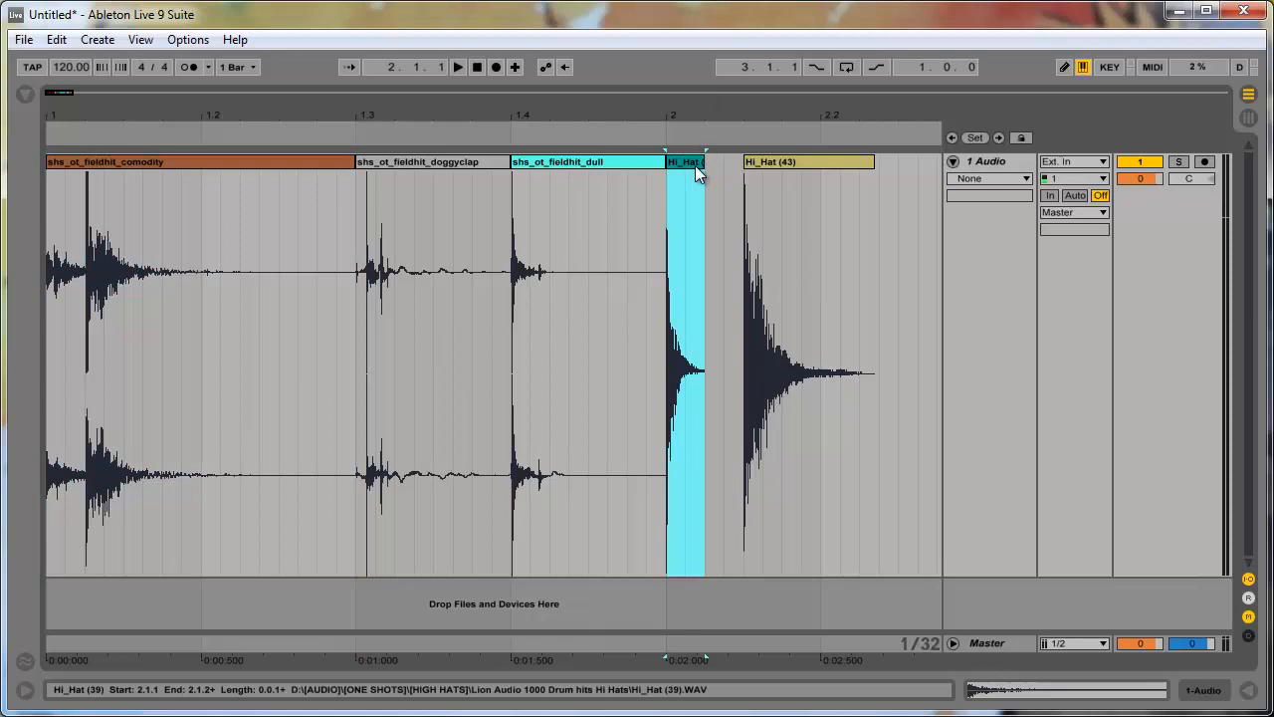
click(786, 169)
click(135, 161)
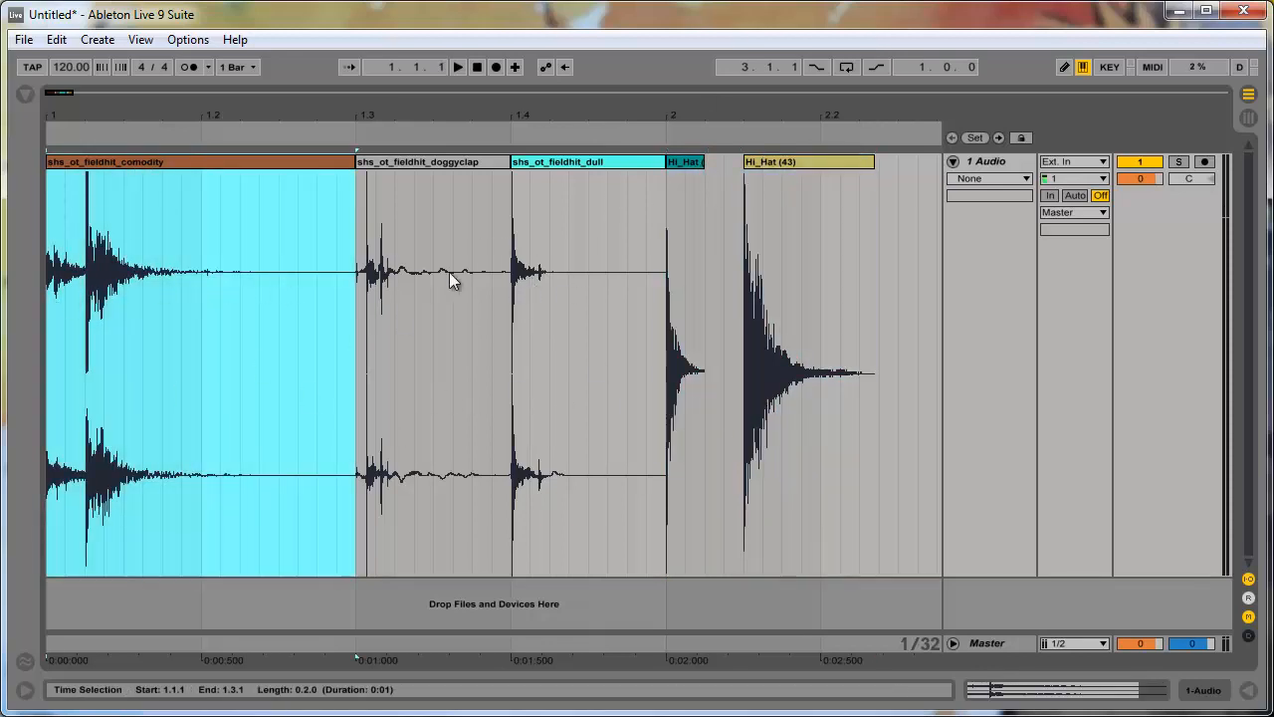
click(155, 299)
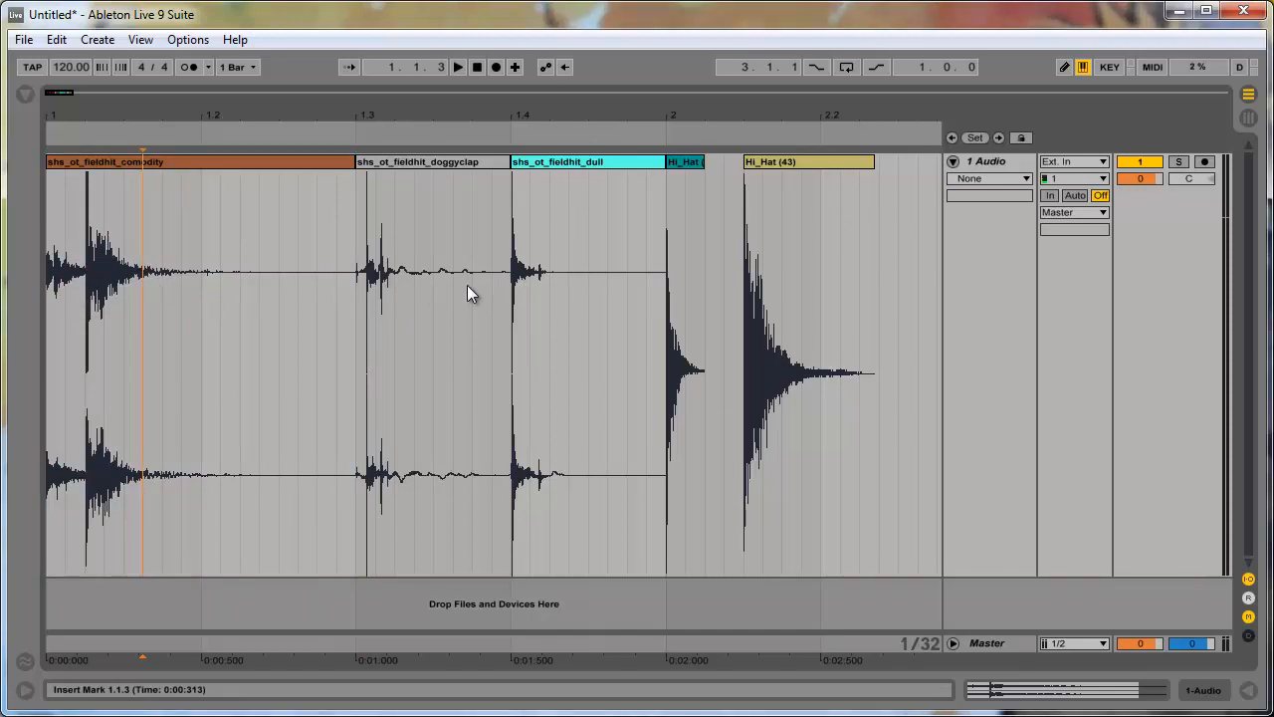
click(724, 284)
click(684, 162)
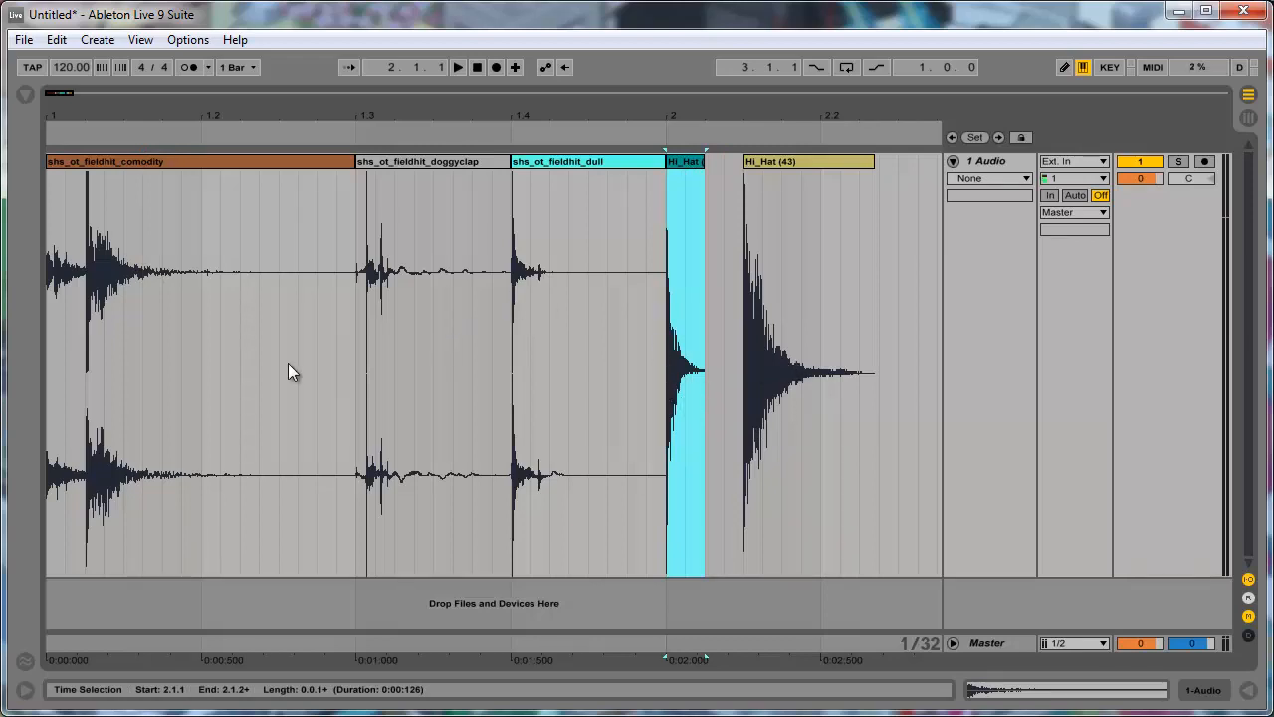
click(748, 360)
click(201, 413)
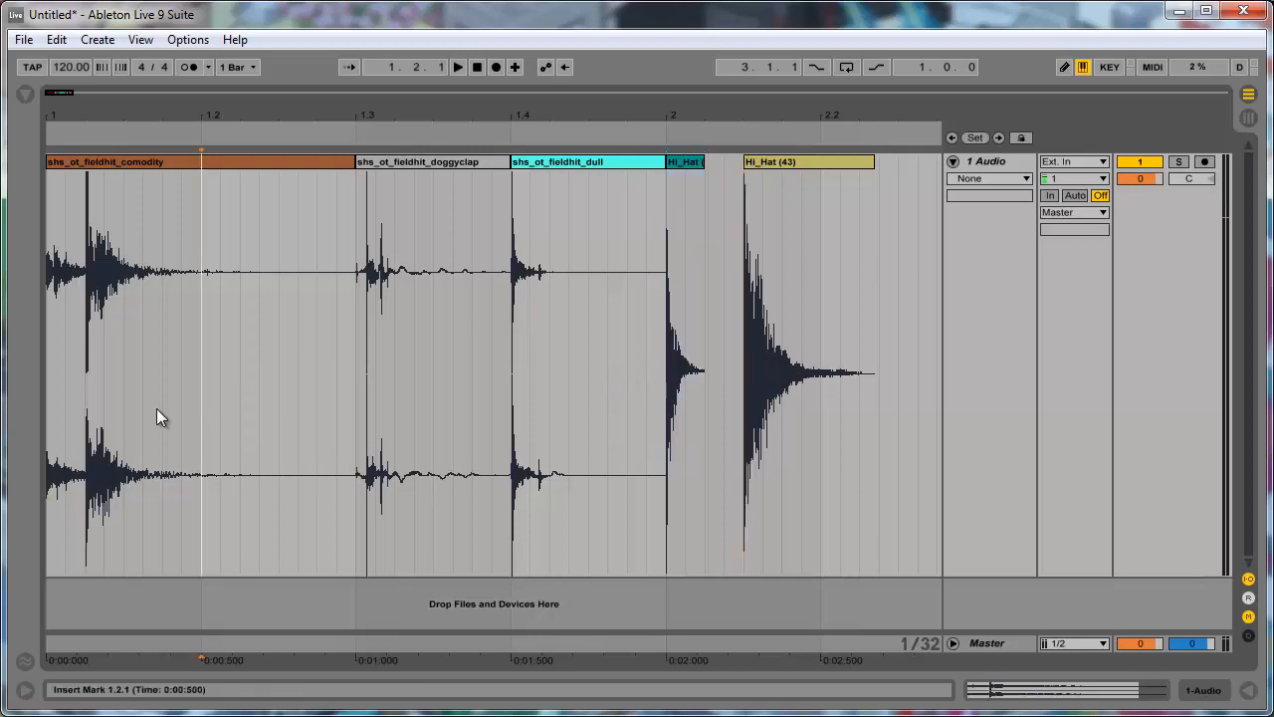
- Play the row of one-shot samples on the audio track from its beginning, and stop after the last hi-hat
click(98, 161)
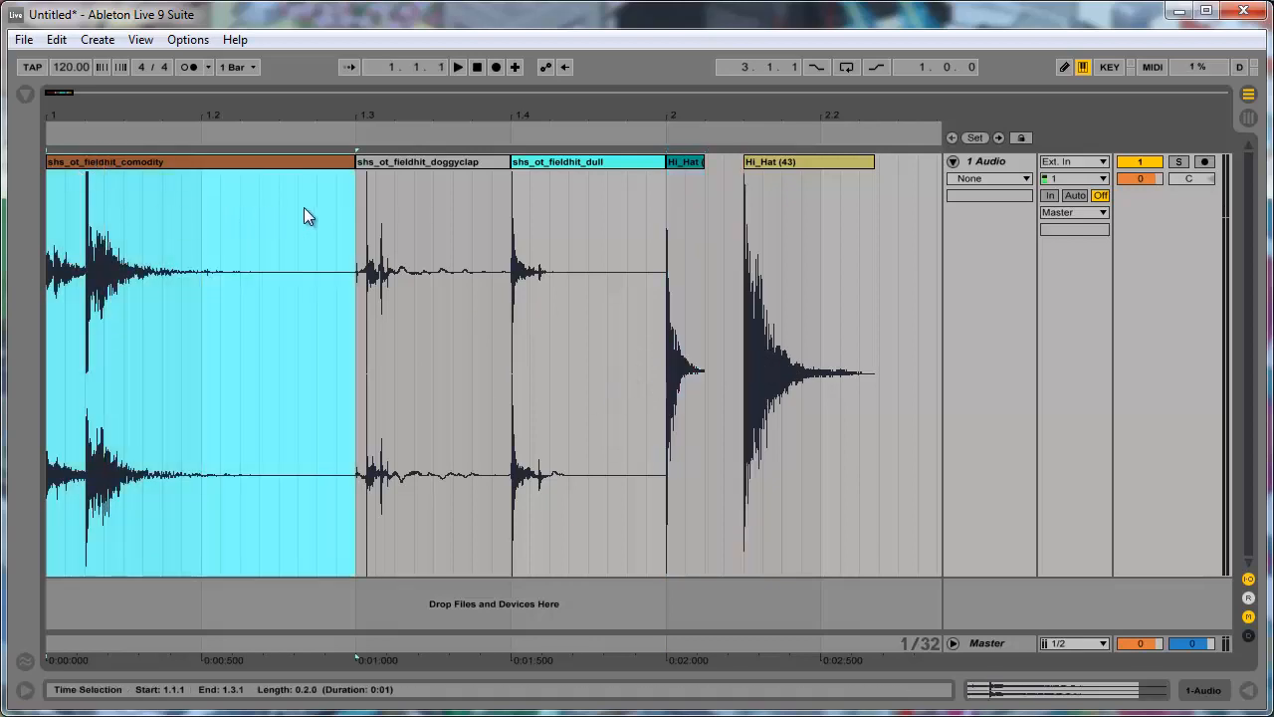
key(space)
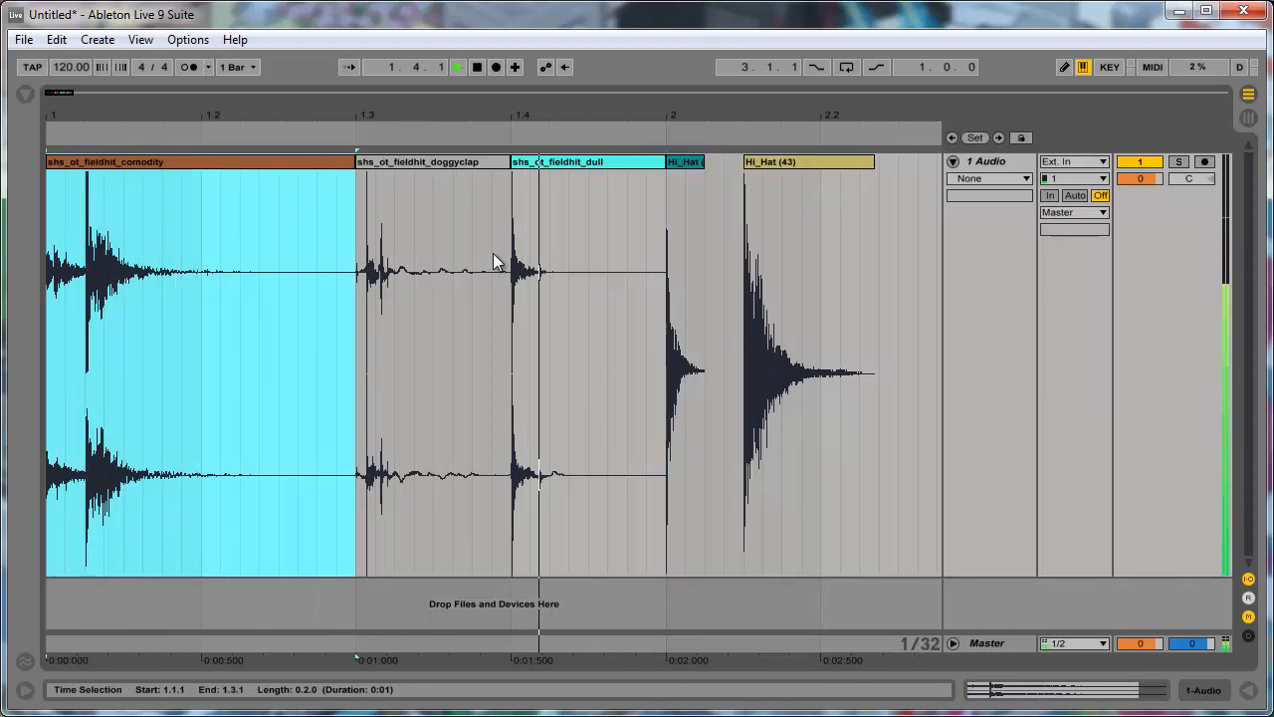
key(space)
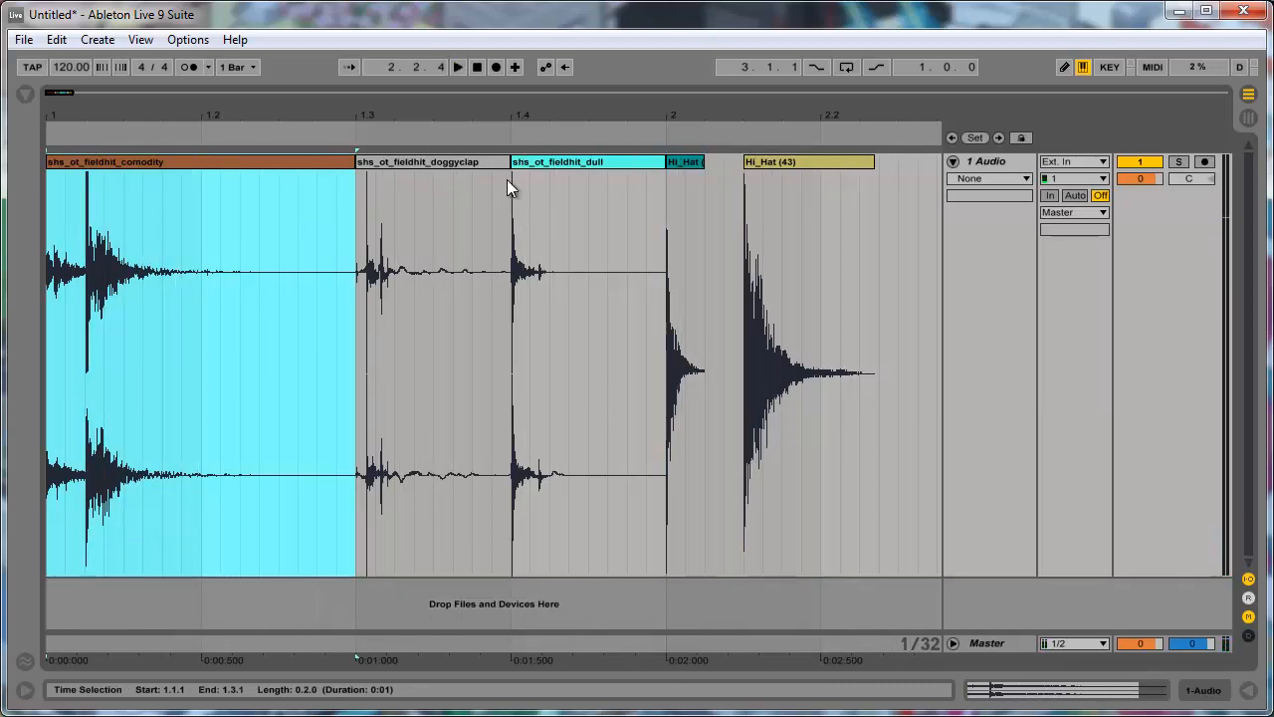
click(752, 445)
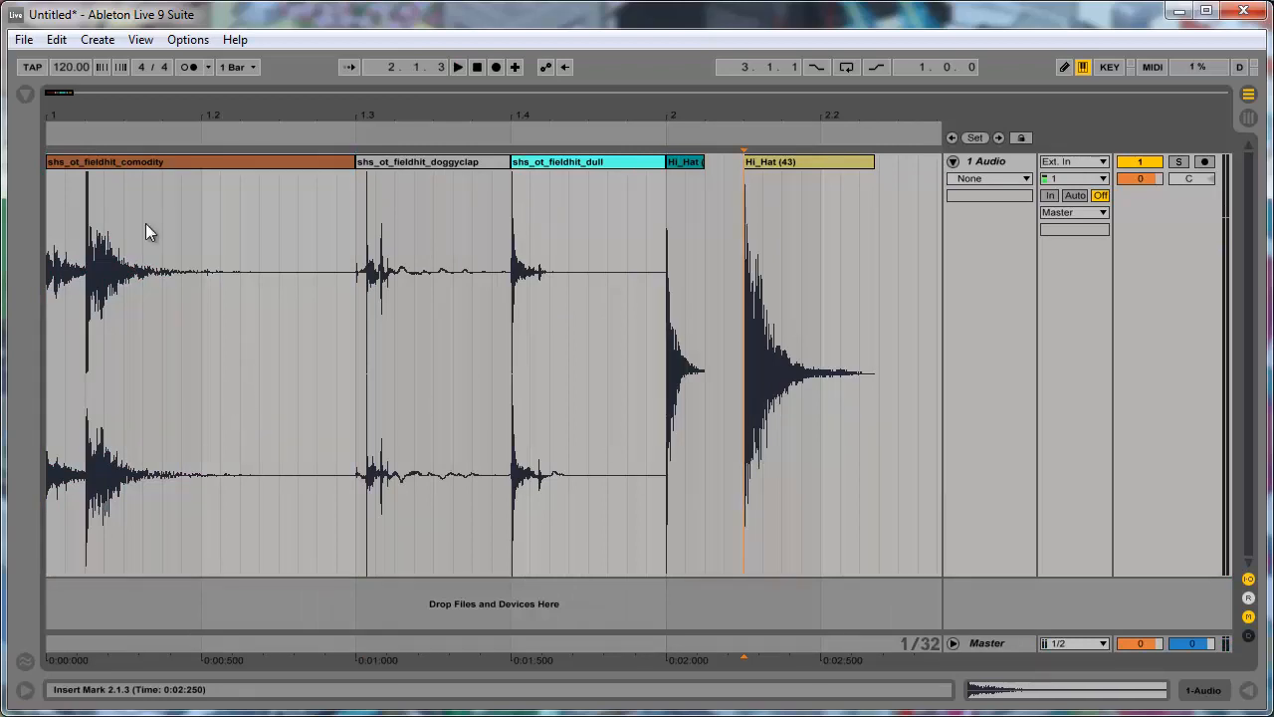
click(142, 159)
click(675, 162)
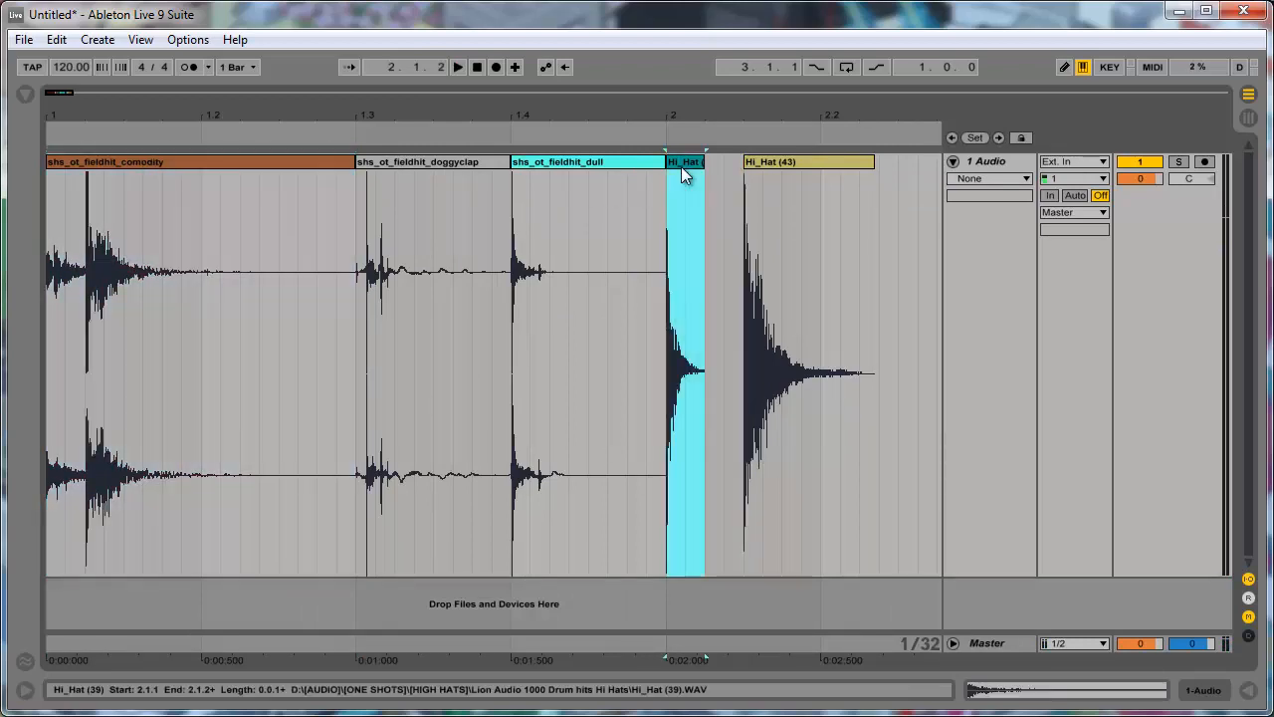
click(767, 162)
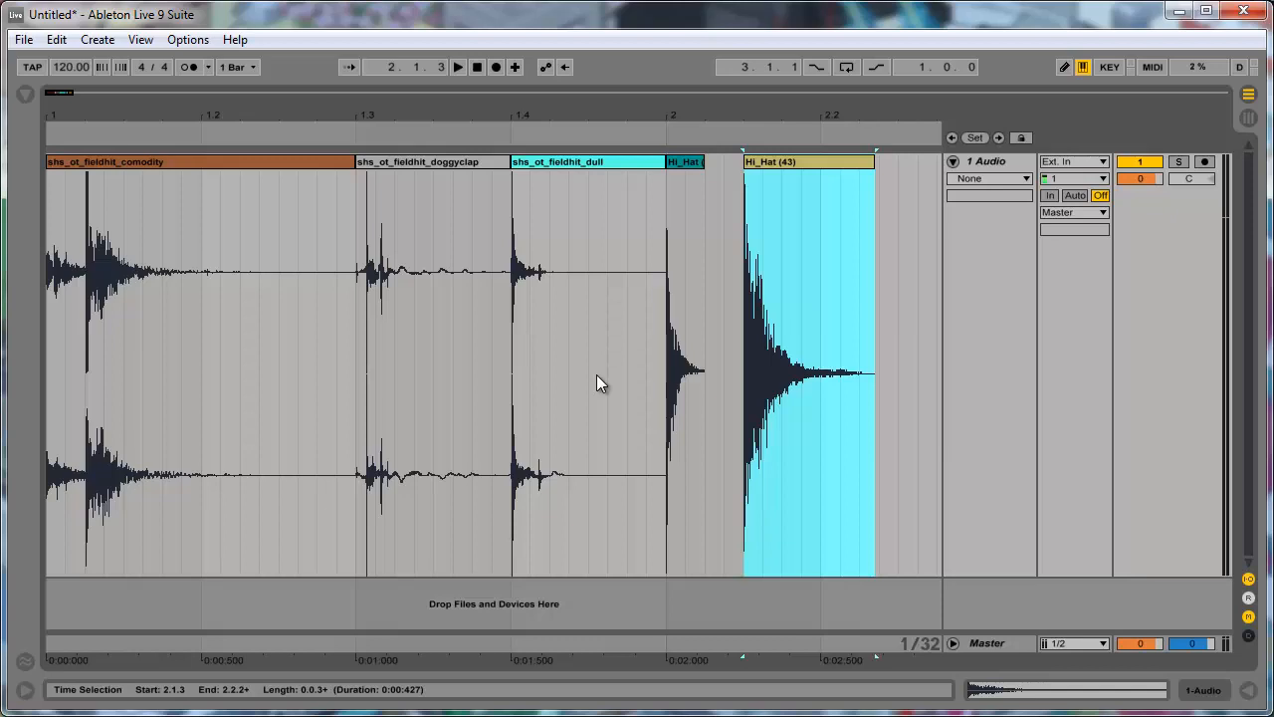
click(664, 280)
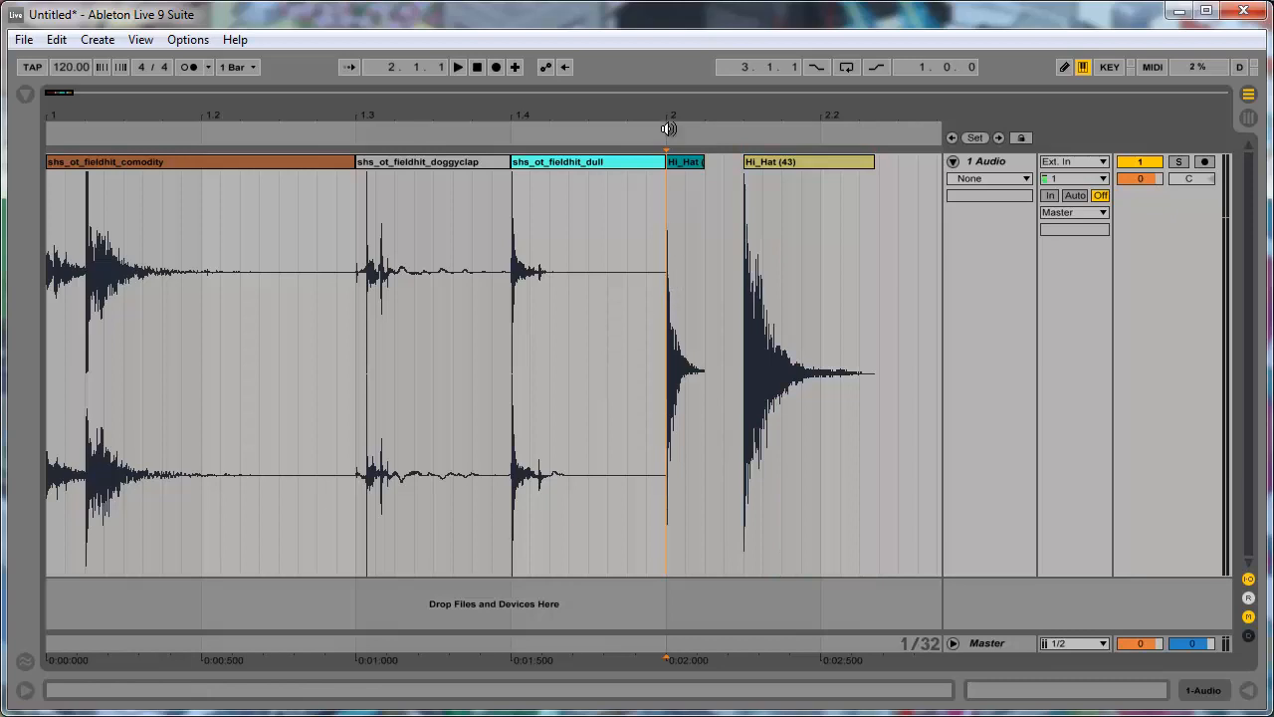
click(685, 161)
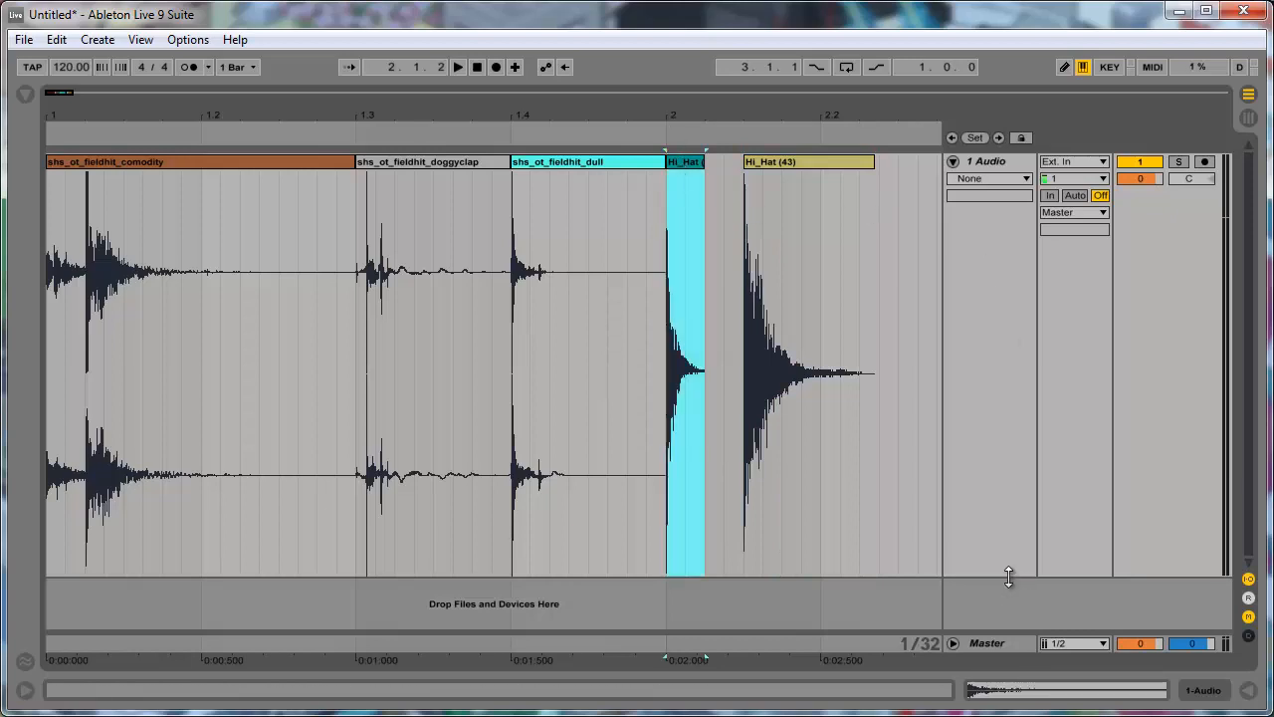
- Reduce the height of the 1 Audio track to about half to free space below it
drag(1009, 577, 926, 288)
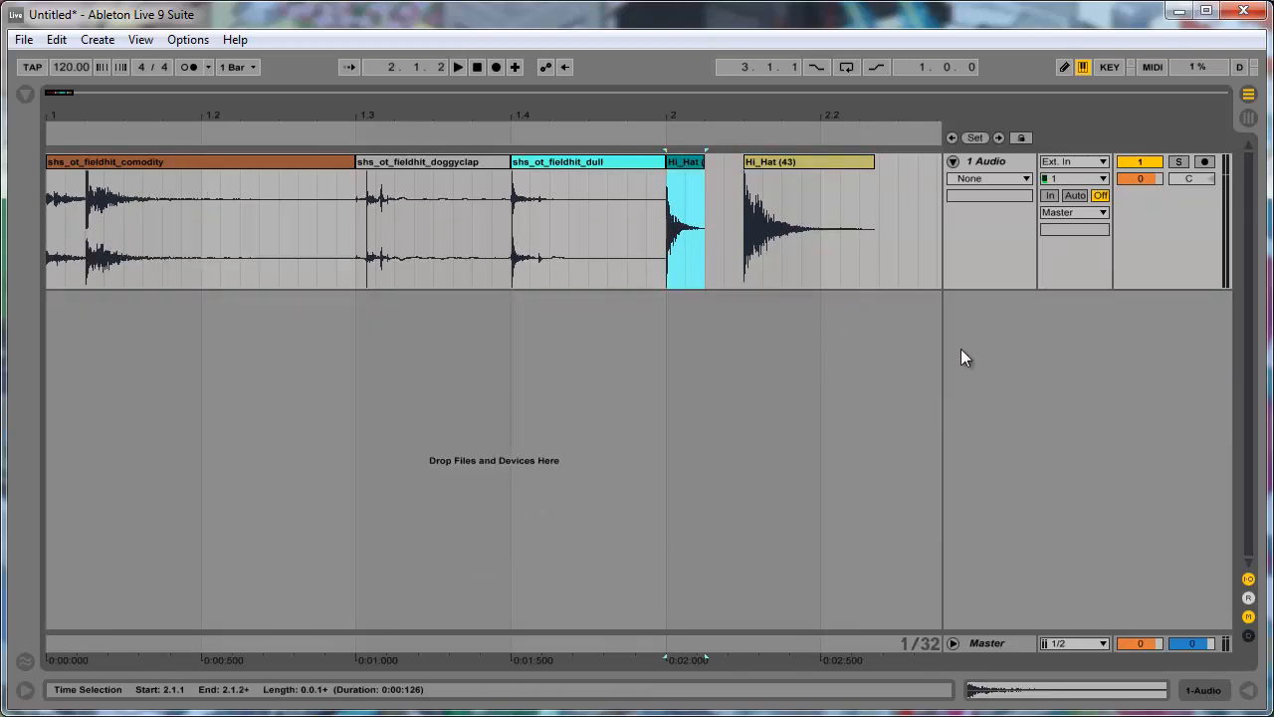
right_click(986, 388)
click(800, 164)
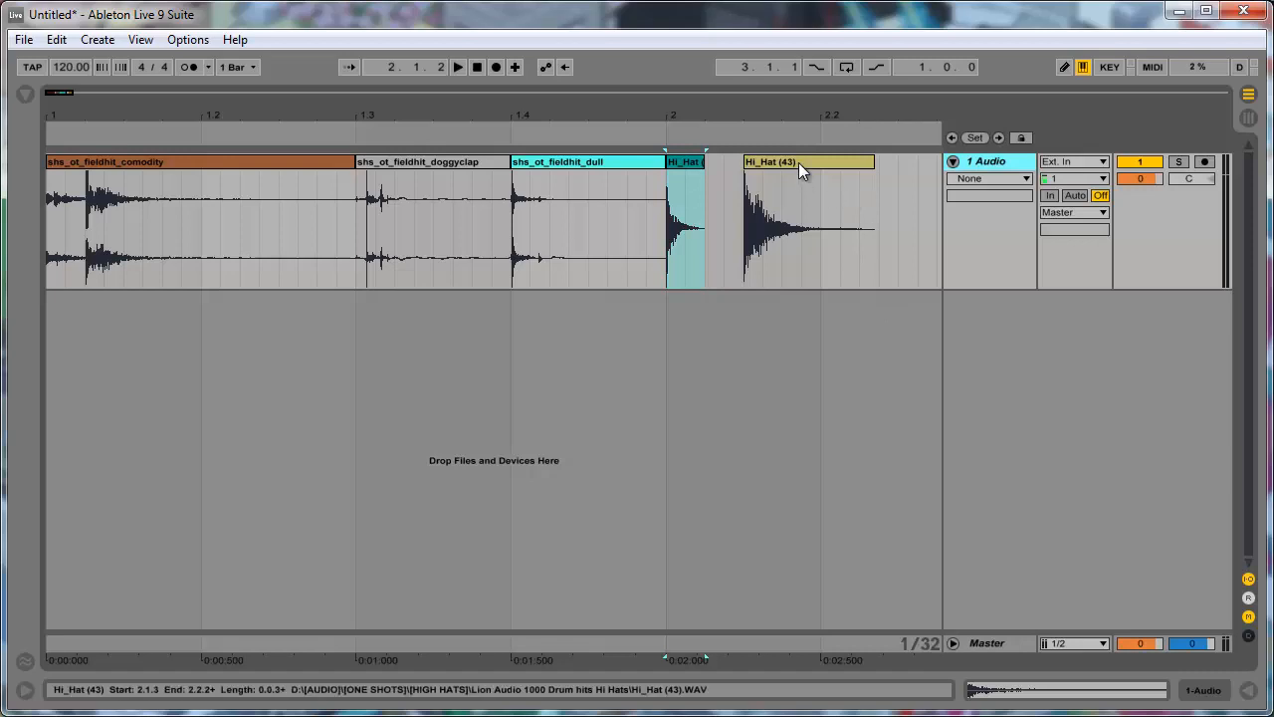
- Add a Sampler instrument on a new MIDI track and load the Hi_Hat (43) clip into it as its sample
click(810, 162)
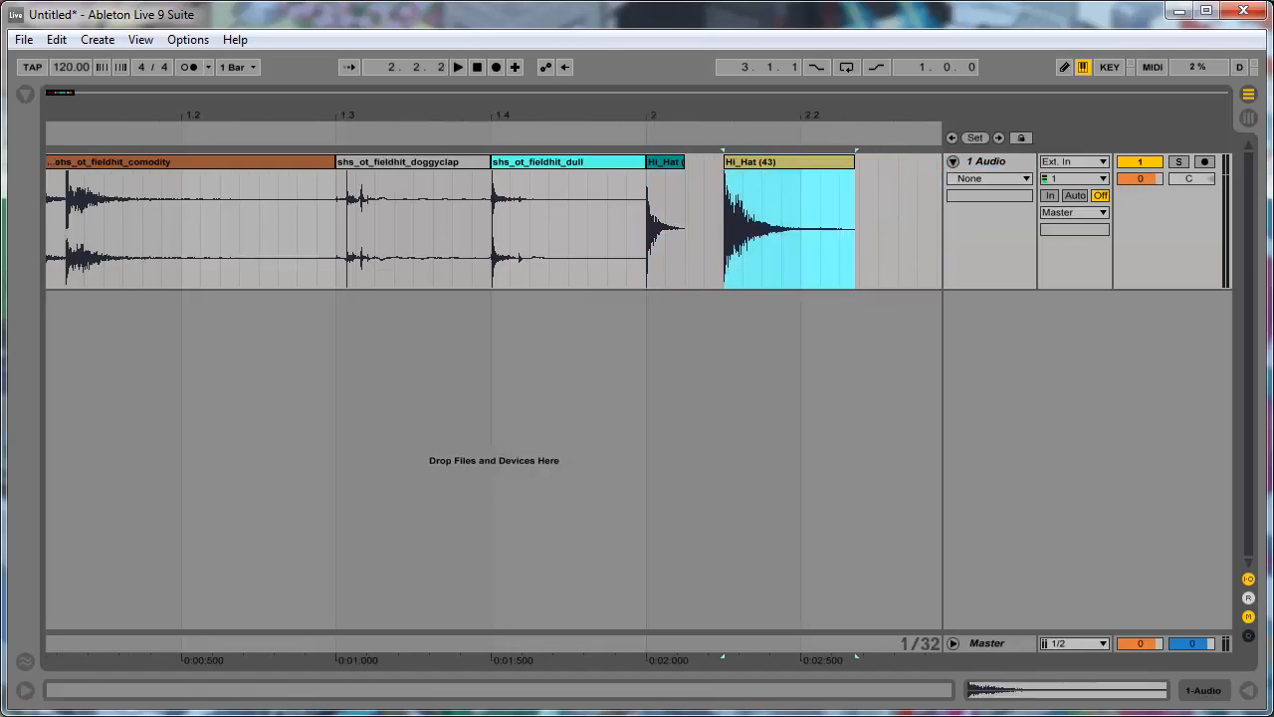
click(25, 93)
click(71, 175)
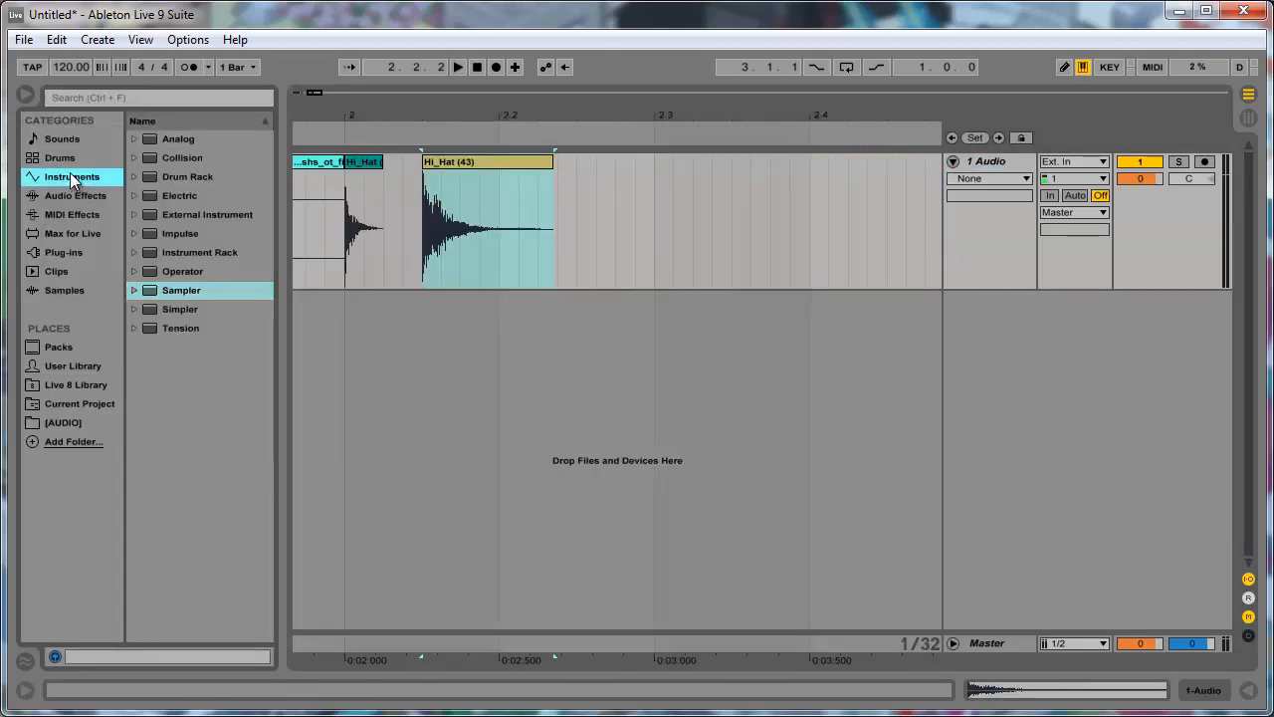
click(67, 199)
click(76, 178)
click(160, 289)
drag(159, 290, 1022, 412)
drag(476, 160, 322, 566)
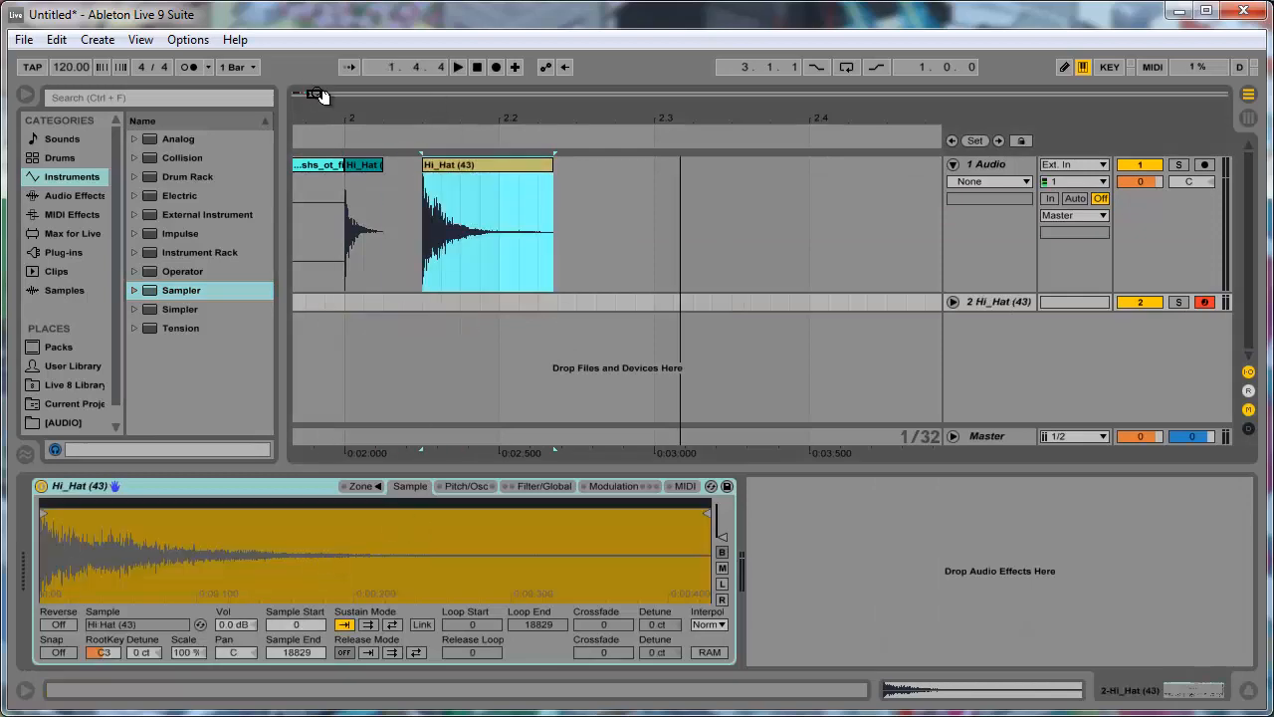
- Create an empty one-bar MIDI clip from bar 3 to bar 4 on the Sampler track and open its notes
mouse_move(317, 92)
mouse_down()
mouse_move(343, 95)
mouse_move(321, 100)
mouse_up()
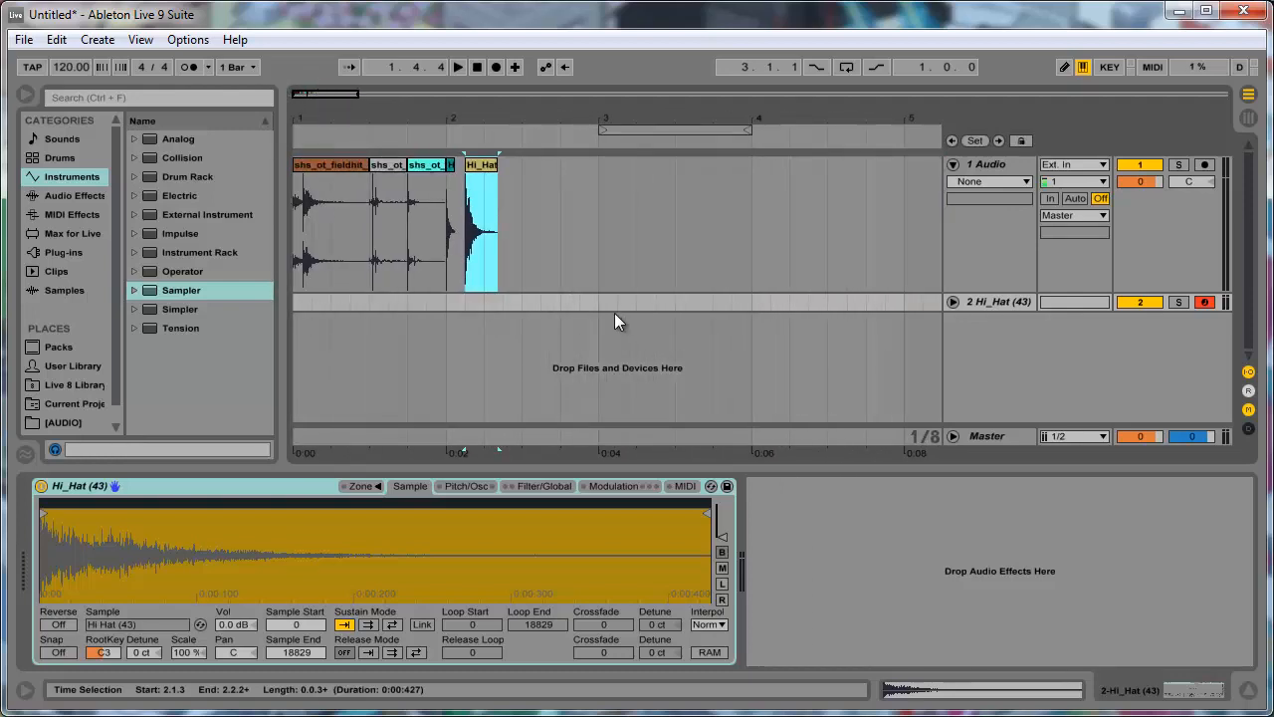
drag(614, 311, 755, 319)
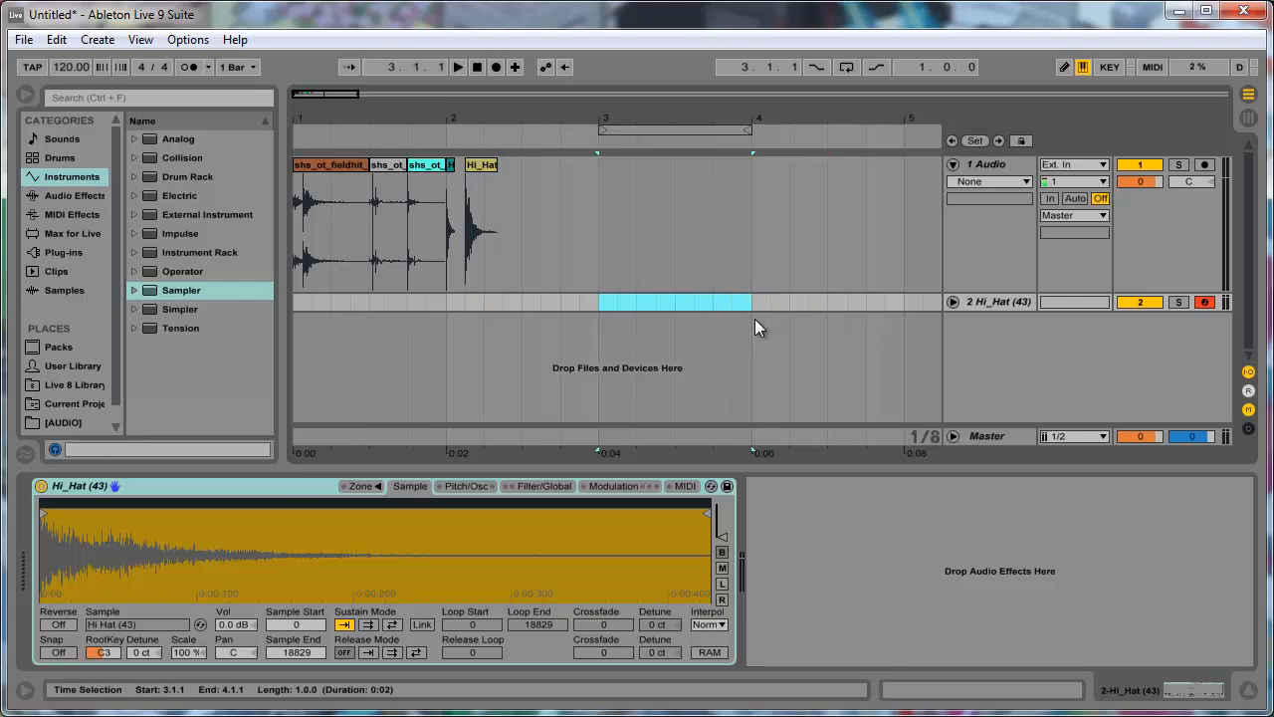
key(ctrl+shift+m)
double_click(733, 303)
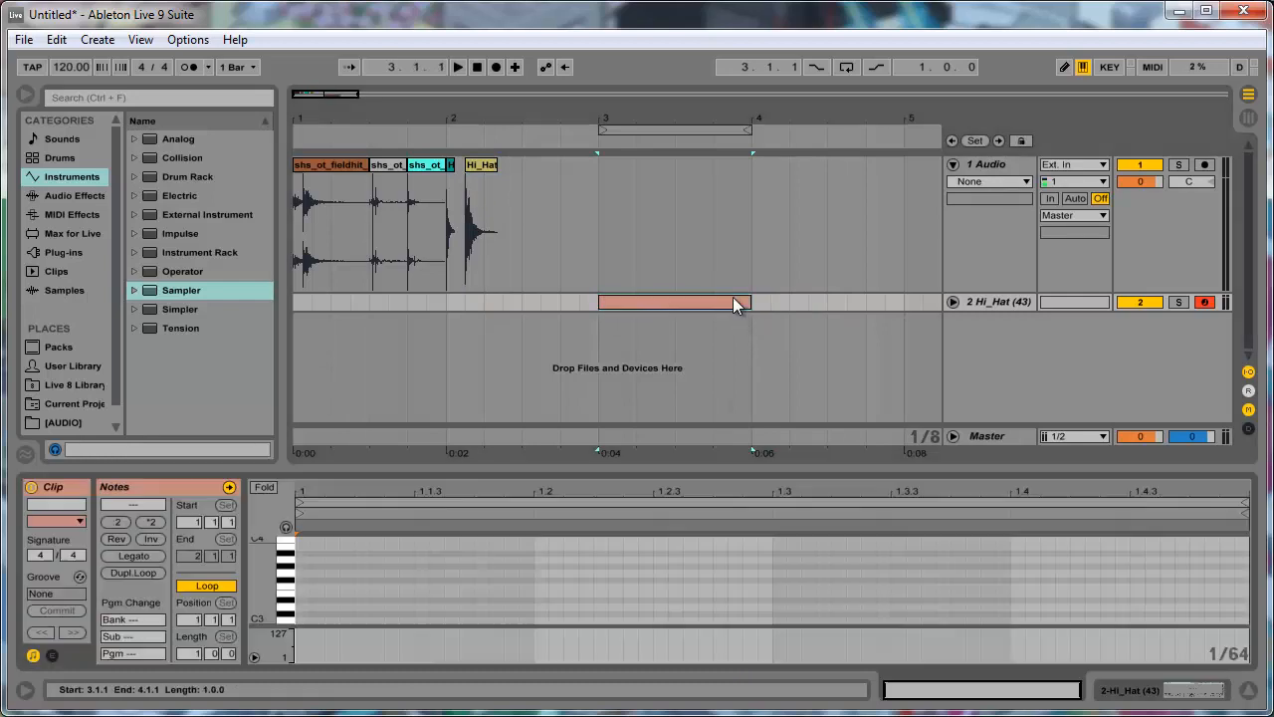
- Enter a C3 note at the start of the clip, set the grid to 1/16, and lengthen the note to a sixteenth
scroll(299, 589, down, 2)
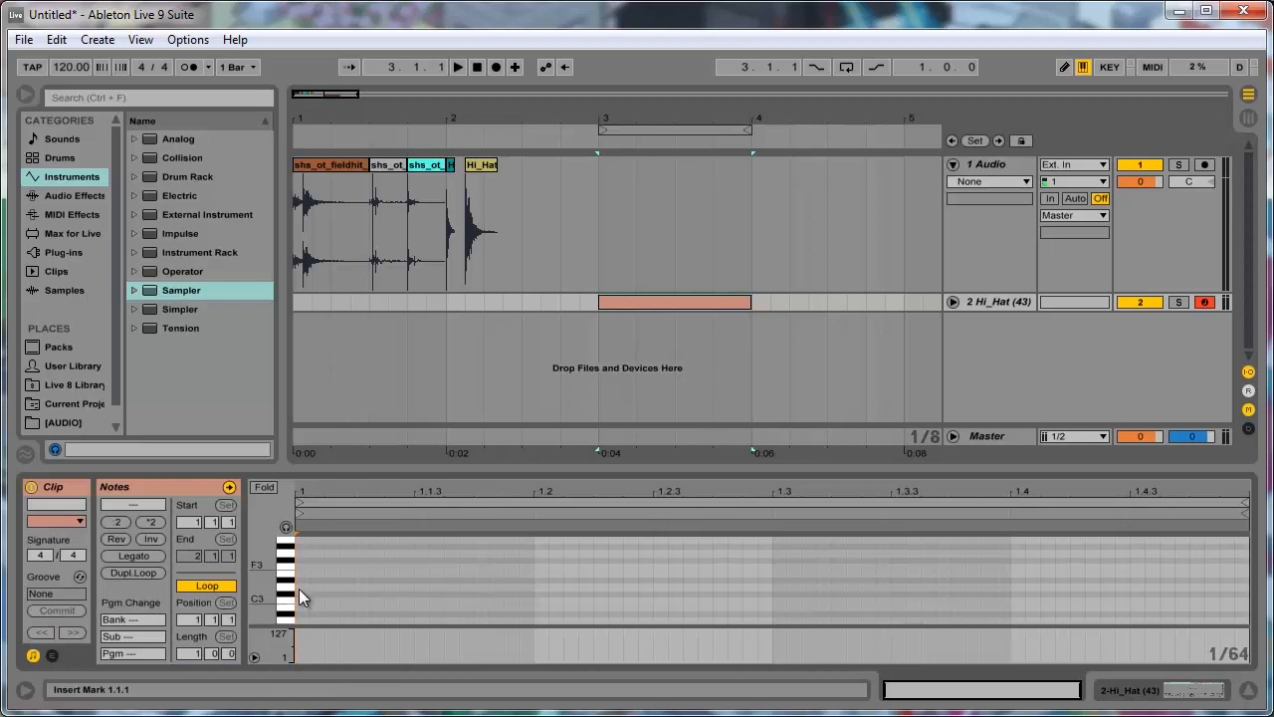
double_click(302, 600)
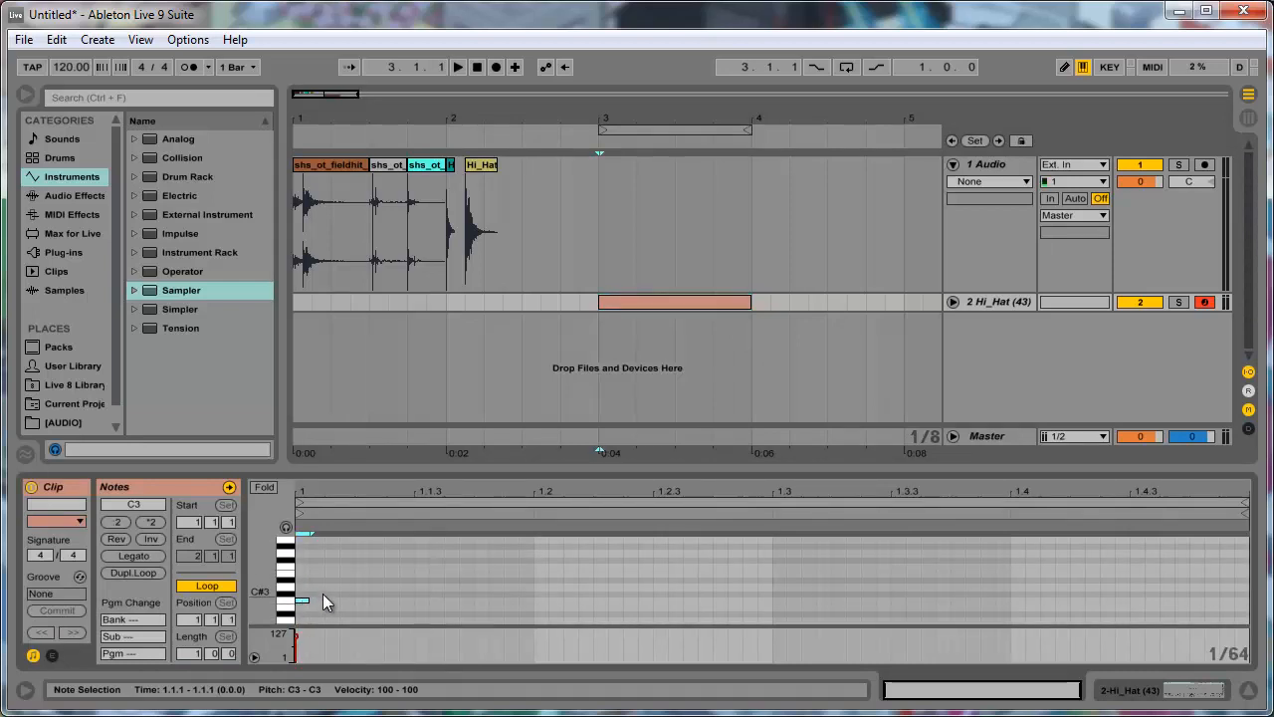
right_click(884, 566)
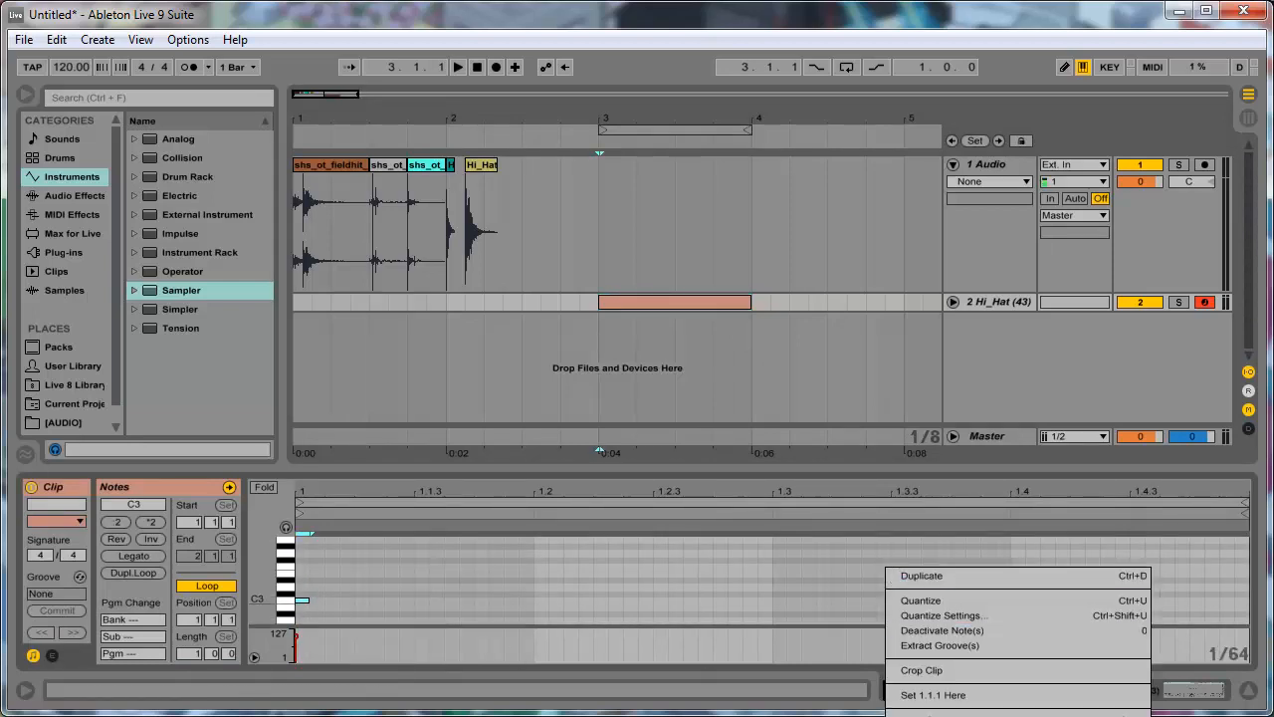
click(925, 715)
click(534, 590)
drag(308, 600, 257, 622)
- Duplicate the C3 note at eighth-note intervals until it fills the whole bar
click(366, 577)
key(ctrl+d)
key(ctrl+d)
key(ctrl+d)
key(ctrl+d)
key(ctrl+d)
key(ctrl+d)
key(ctrl+d)
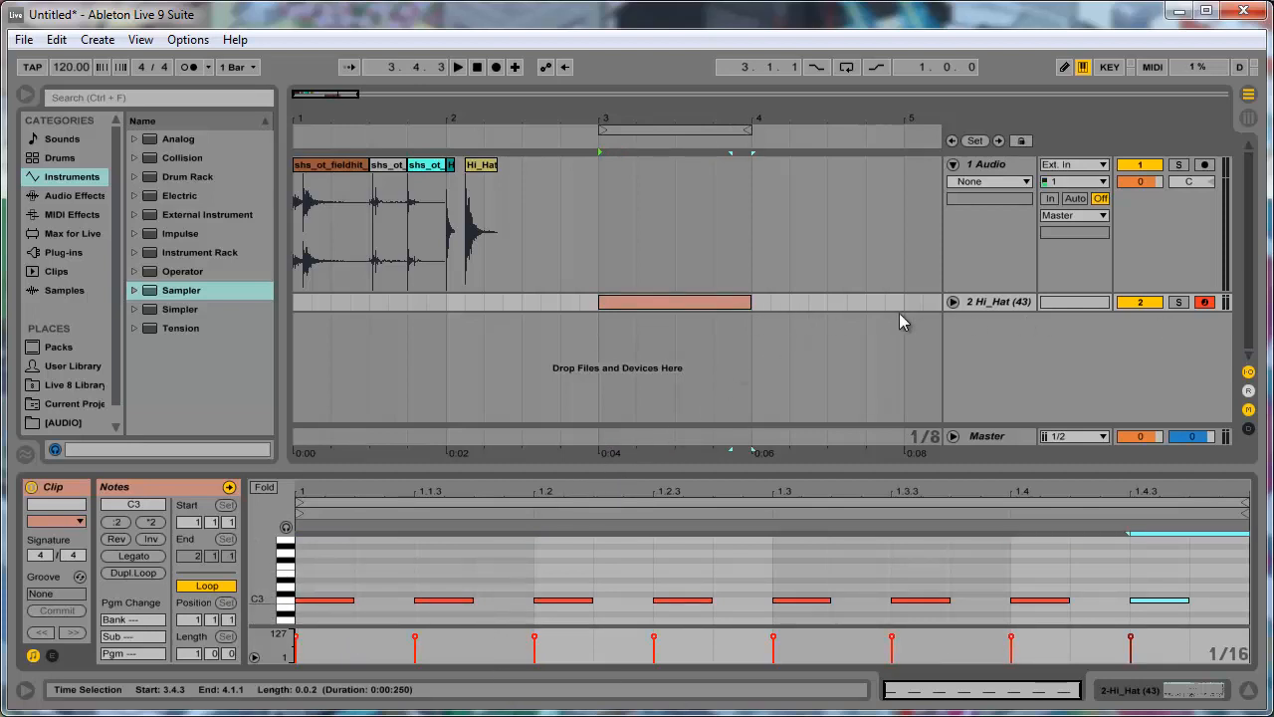
- Unfold the Hi_Hat (43) MIDI track and loop the arrangement over its one-bar clip
click(953, 302)
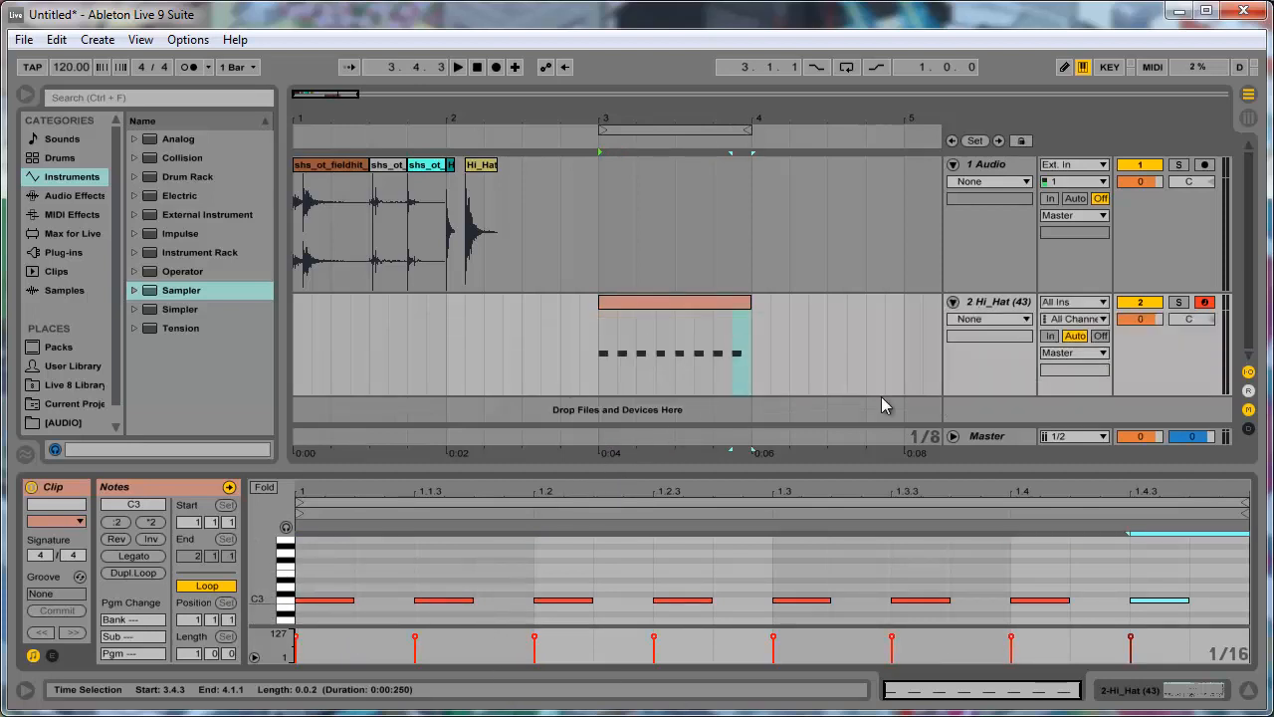
click(682, 307)
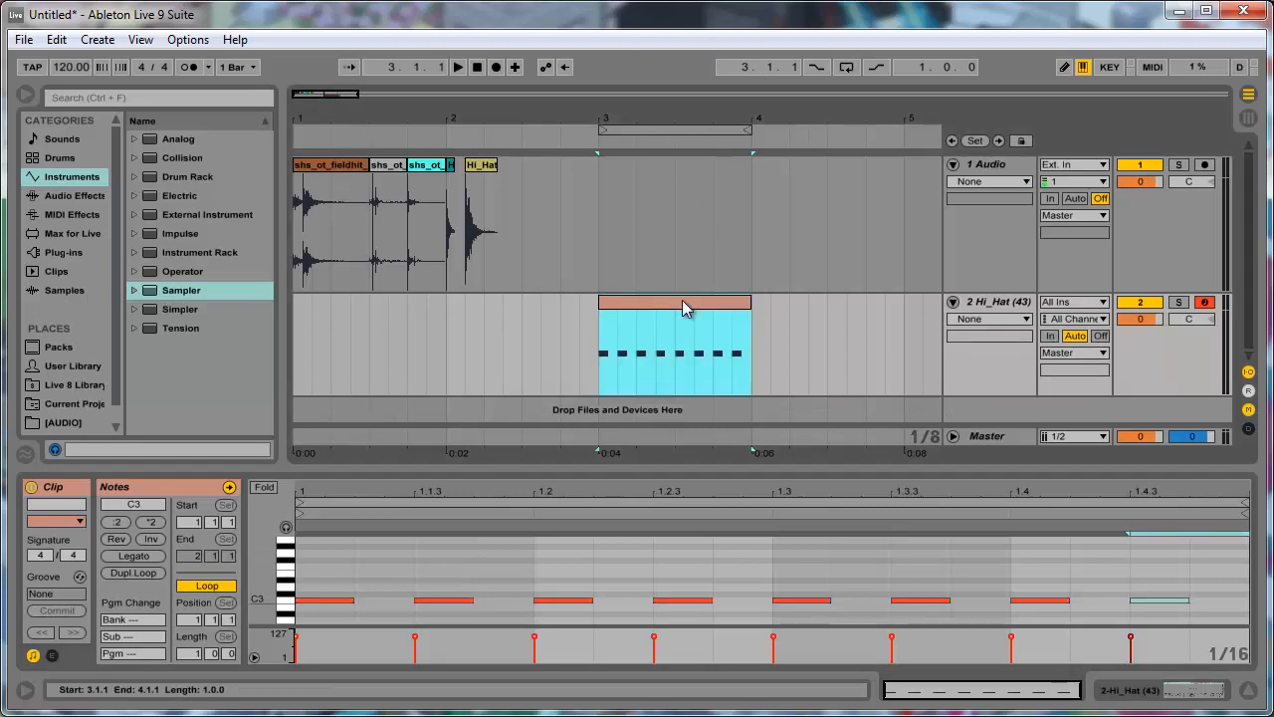
key(ctrl+l)
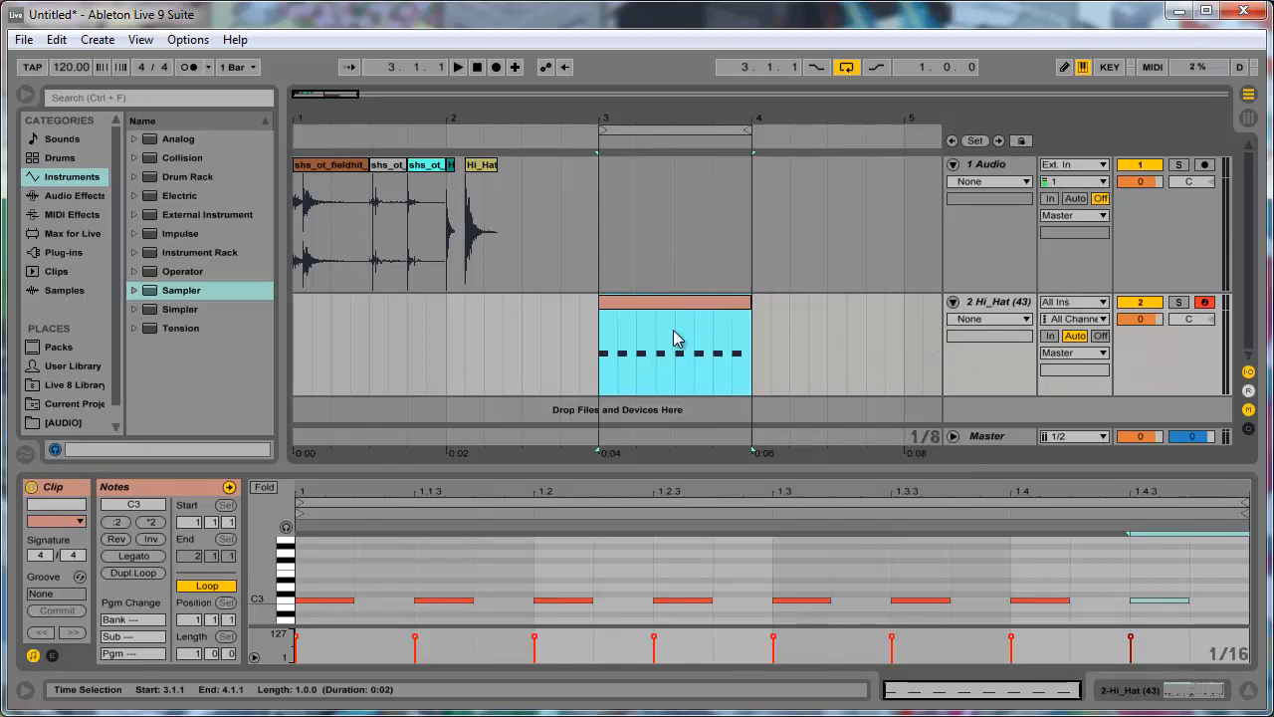
- Play the looped hi-hat MIDI clip from bar 3 to hear the pattern, and stop playback
click(491, 185)
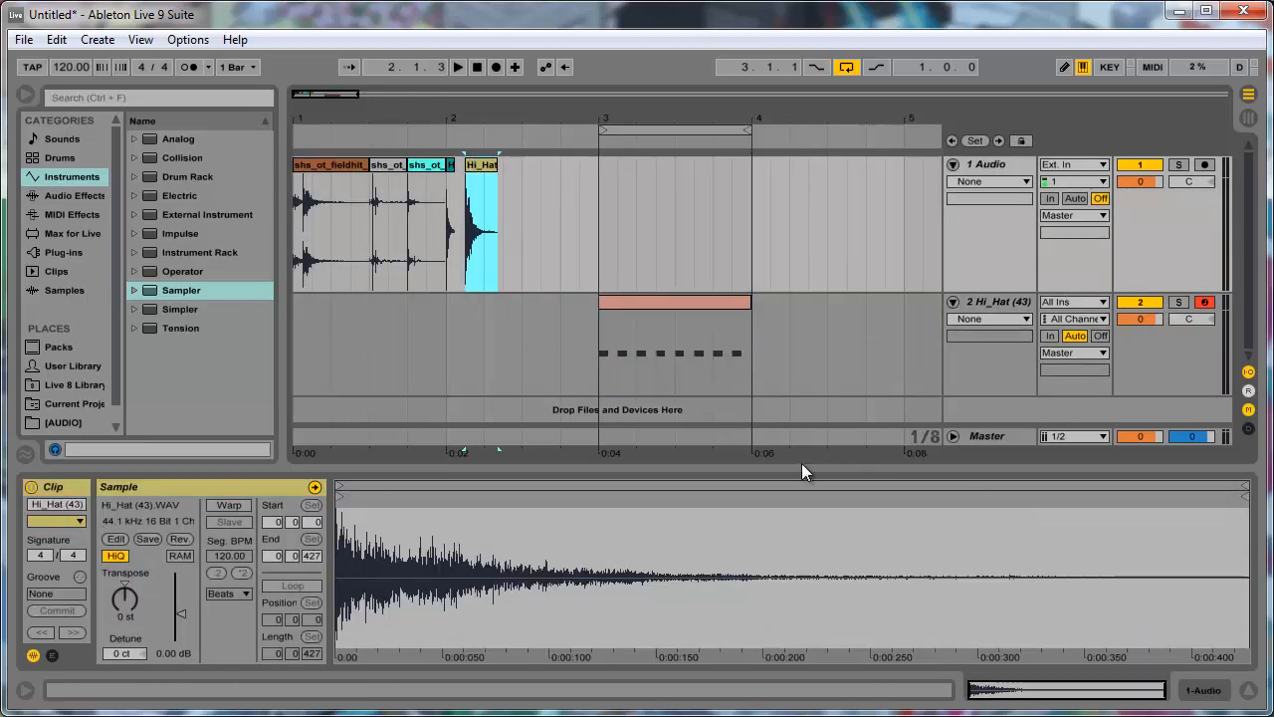
click(645, 301)
key(space)
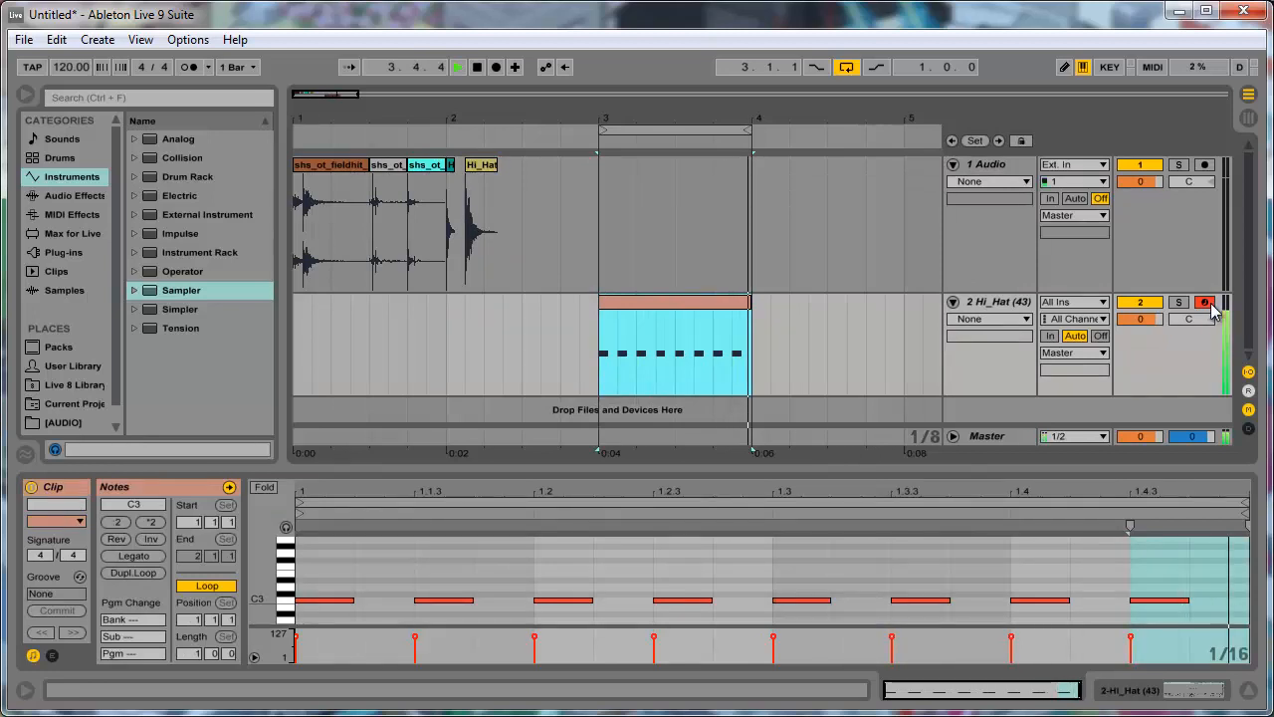
key(space)
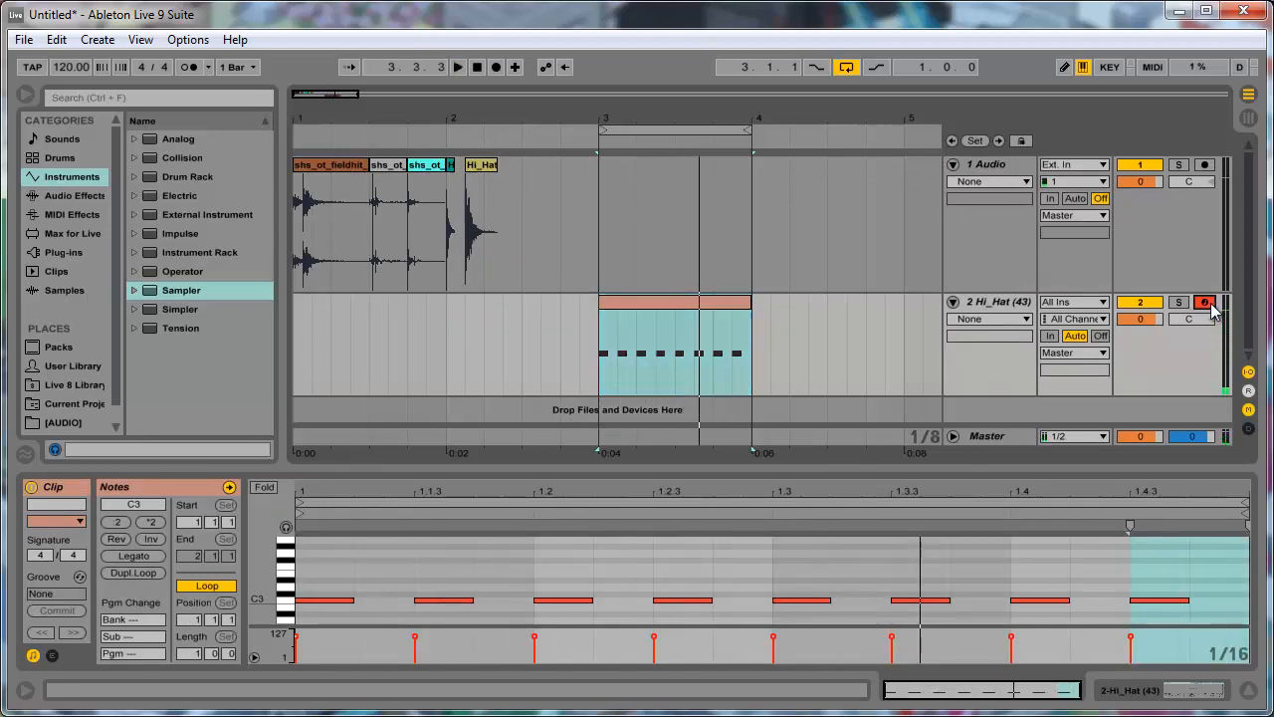
- Disarm the Hi_Hat (43) track and add a Simple Delay audio effect after its Sampler
click(1205, 303)
click(996, 301)
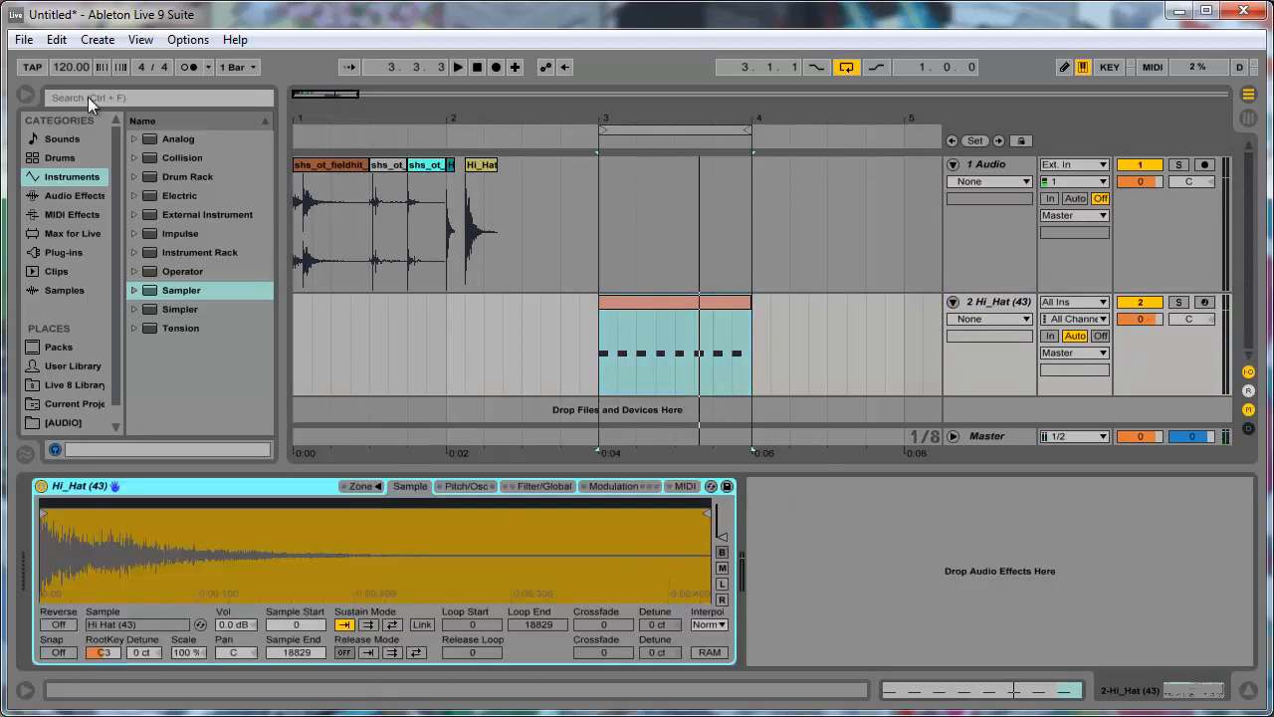
click(42, 197)
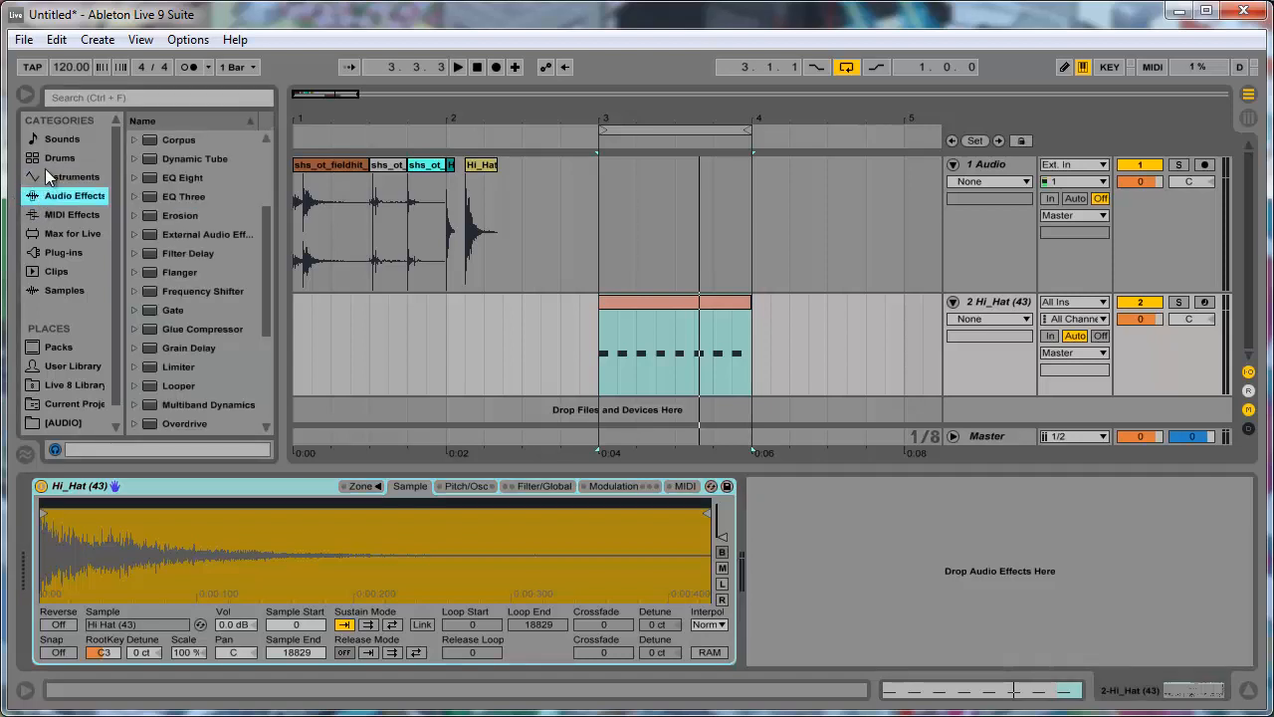
click(80, 215)
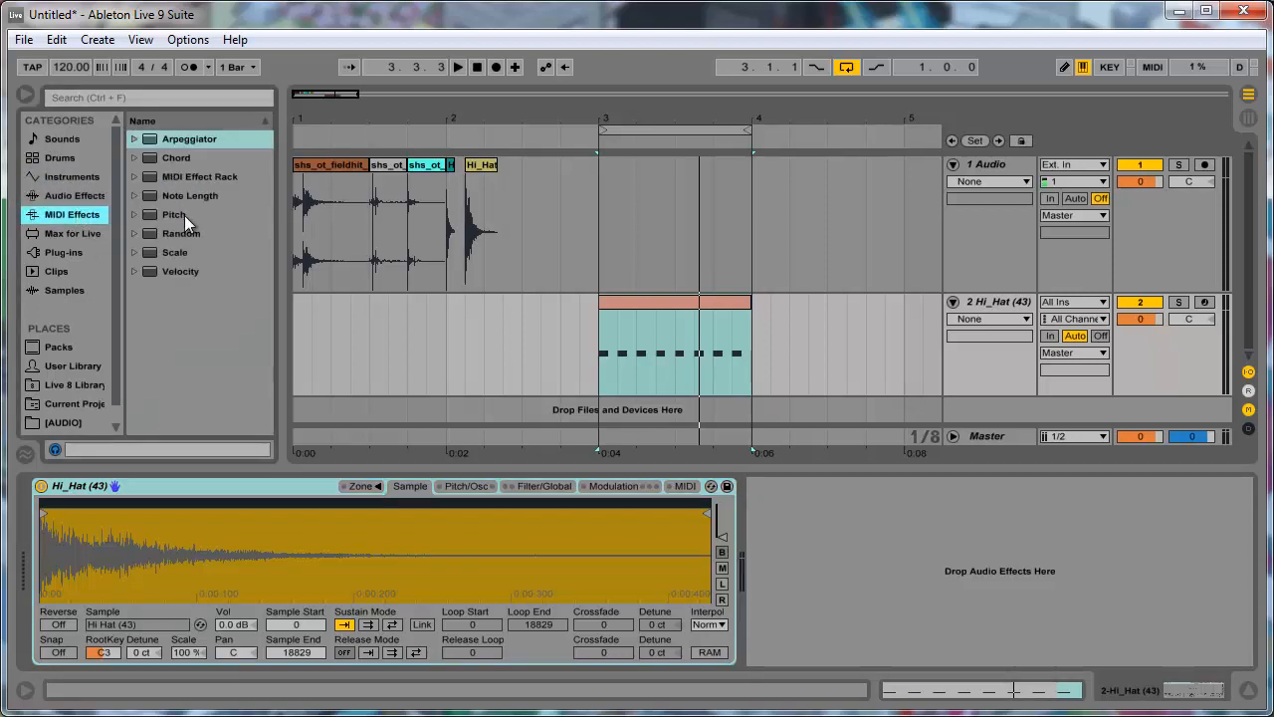
click(34, 234)
click(48, 196)
scroll(191, 223, down, 5)
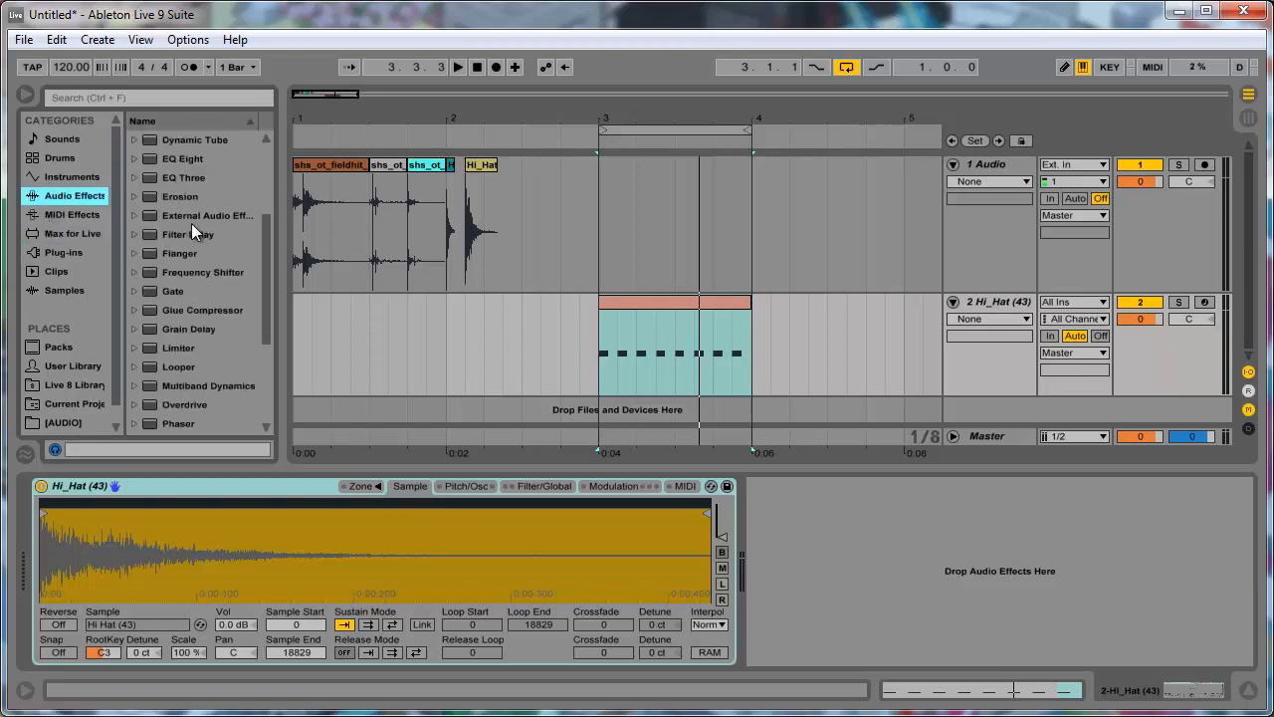
drag(209, 350, 882, 590)
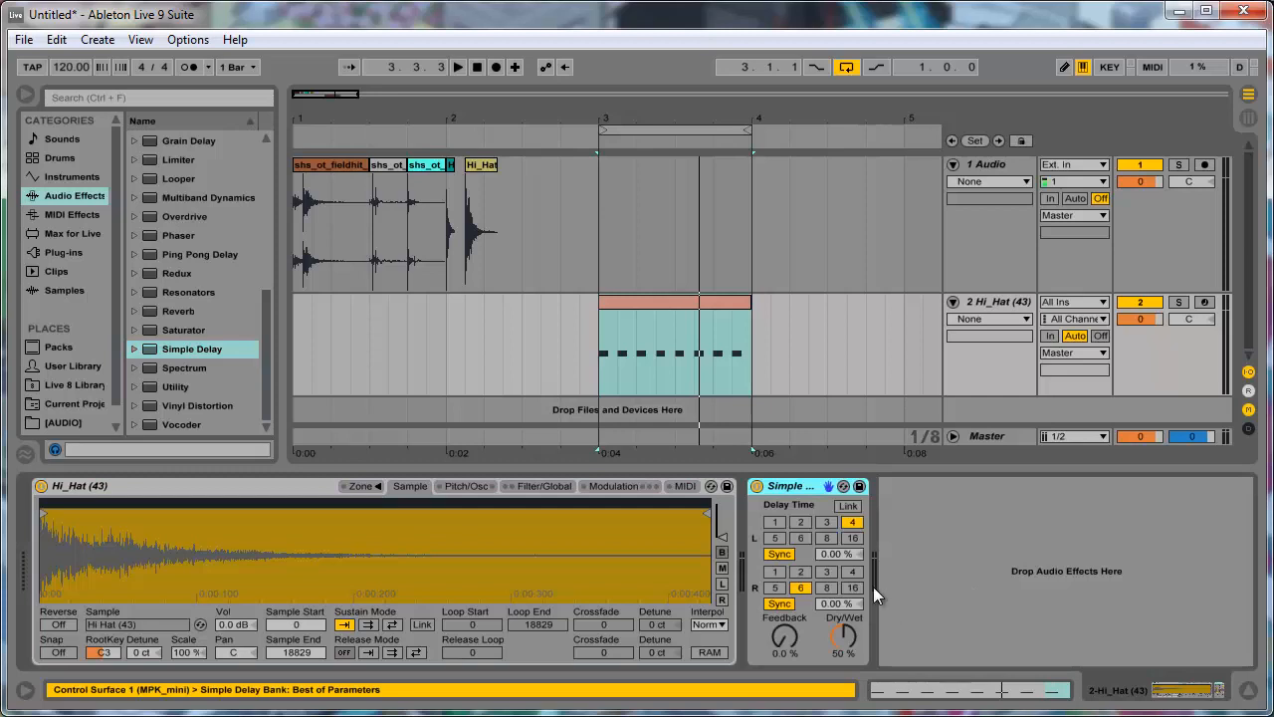
- Set the Simple Delay's Dry/Wet to 100 % and switch both delay channels from Sync to Time mode
drag(832, 636, 835, 627)
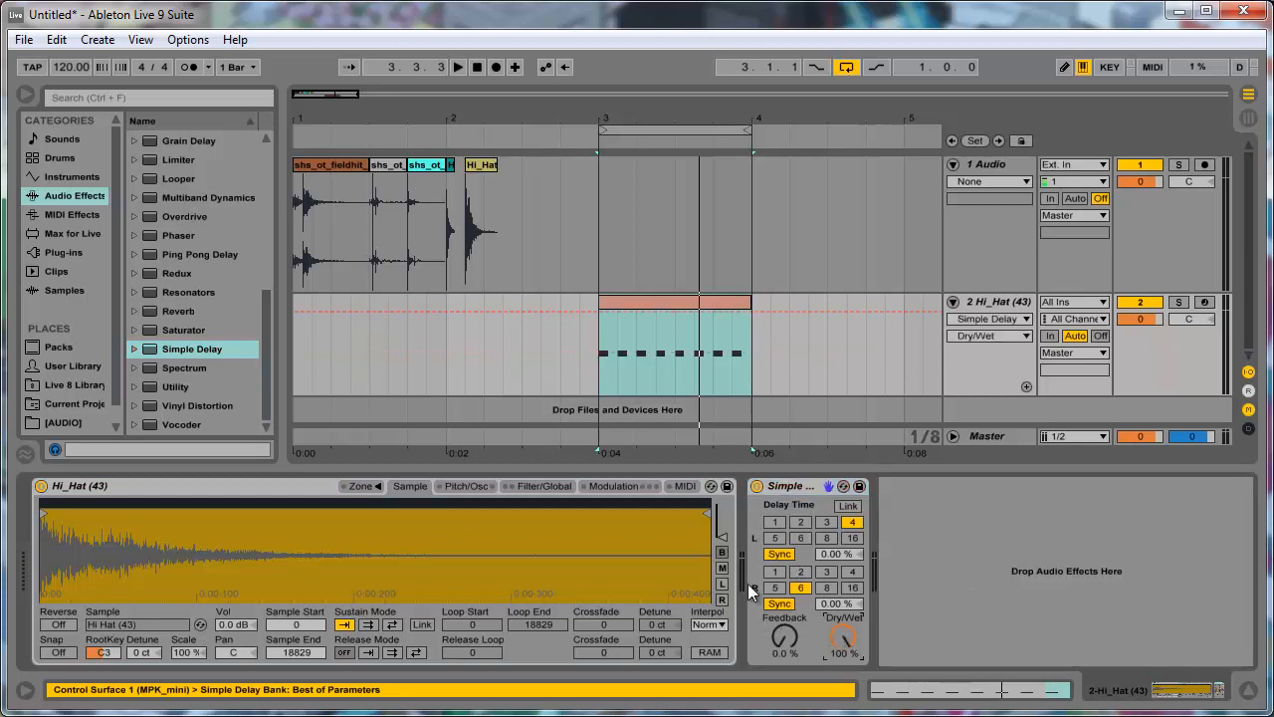
click(779, 554)
click(779, 604)
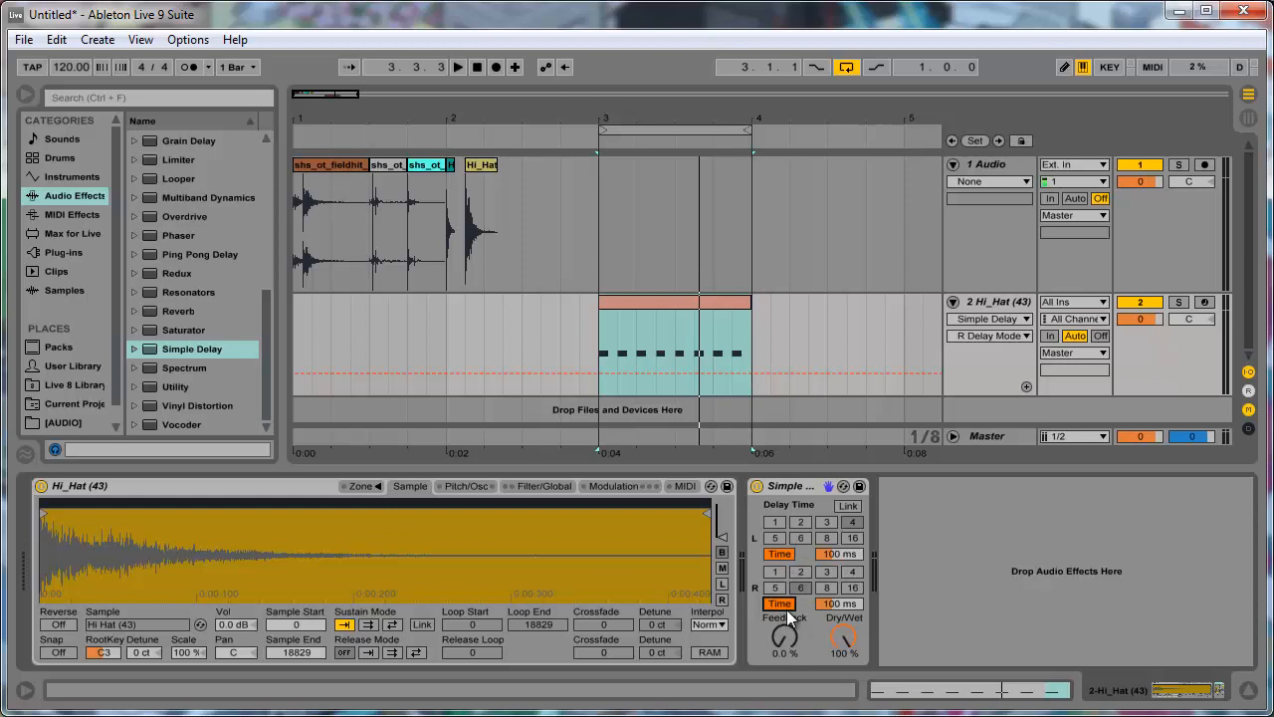
click(839, 645)
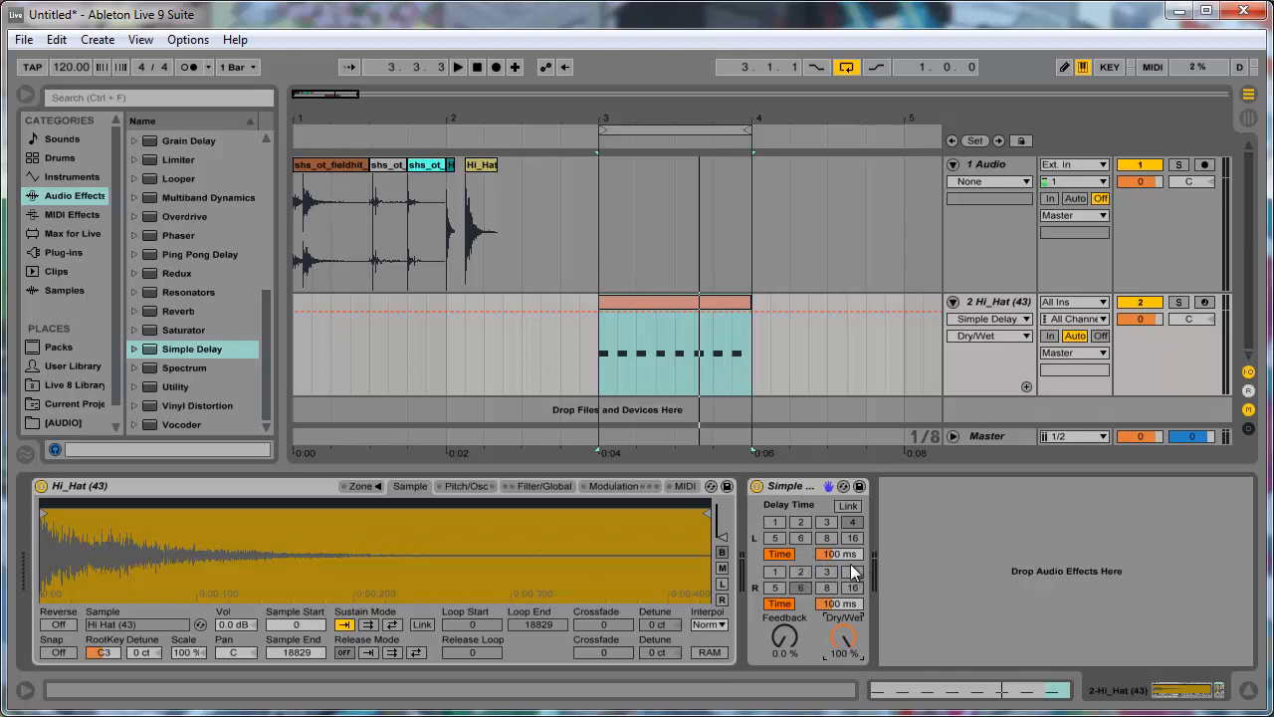
- Set the Simple Delay's left time to 22.0 ms and its right time to 1.00 ms, checking it in playback
drag(846, 554, 844, 560)
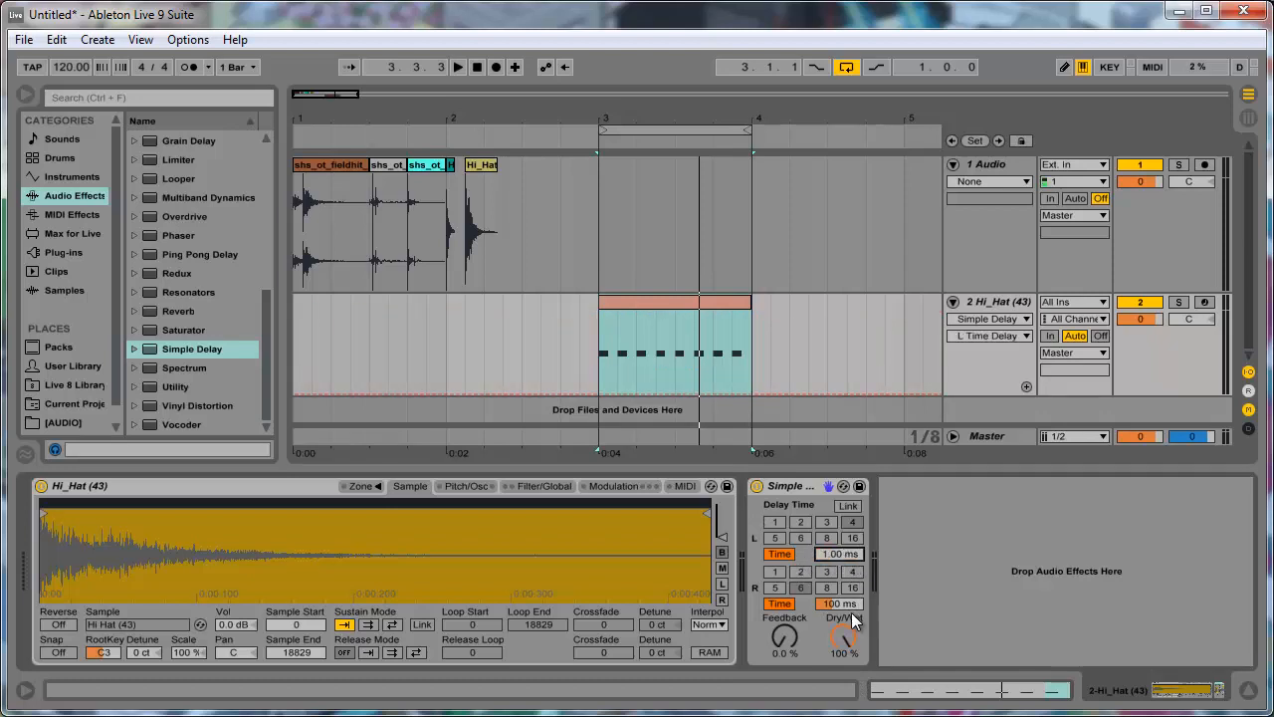
drag(848, 607, 845, 612)
click(845, 555)
mouse_move(853, 555)
mouse_down()
mouse_move(846, 592)
mouse_move(849, 544)
mouse_up()
key(space)
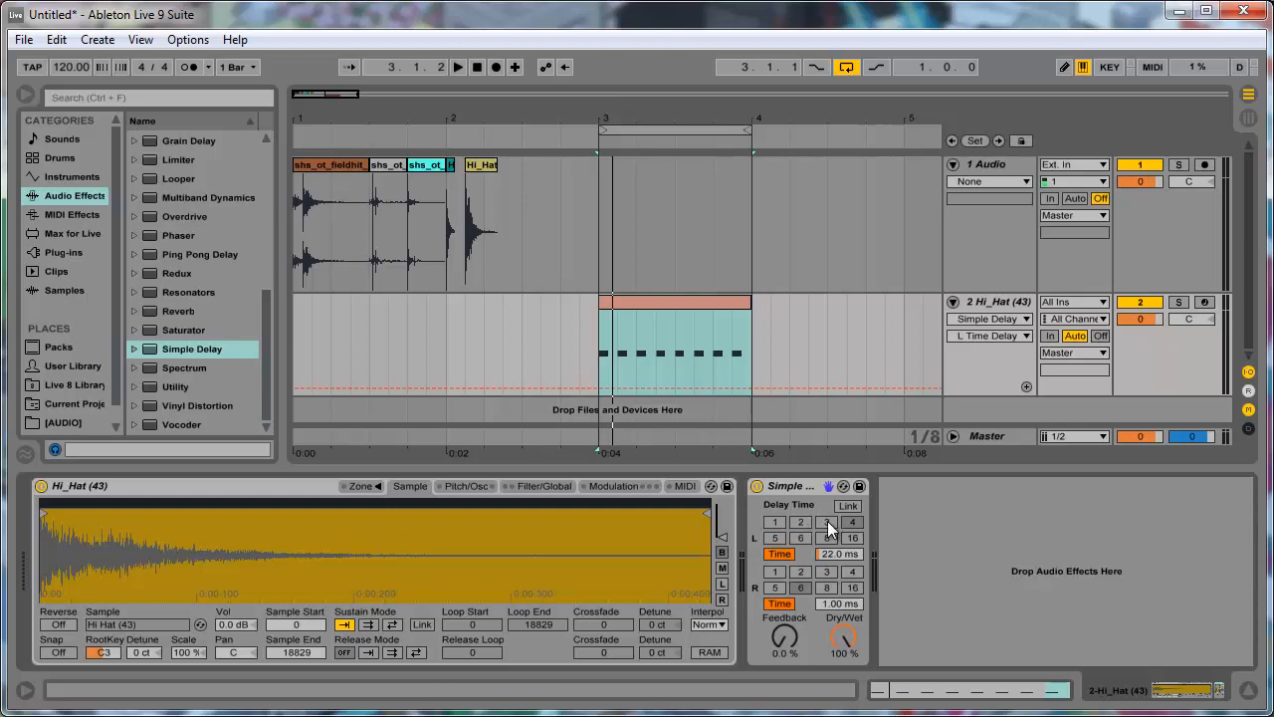
- Play the looped hi-hat clip from bar 3 to hear the stereo delay, and stop playback
click(792, 330)
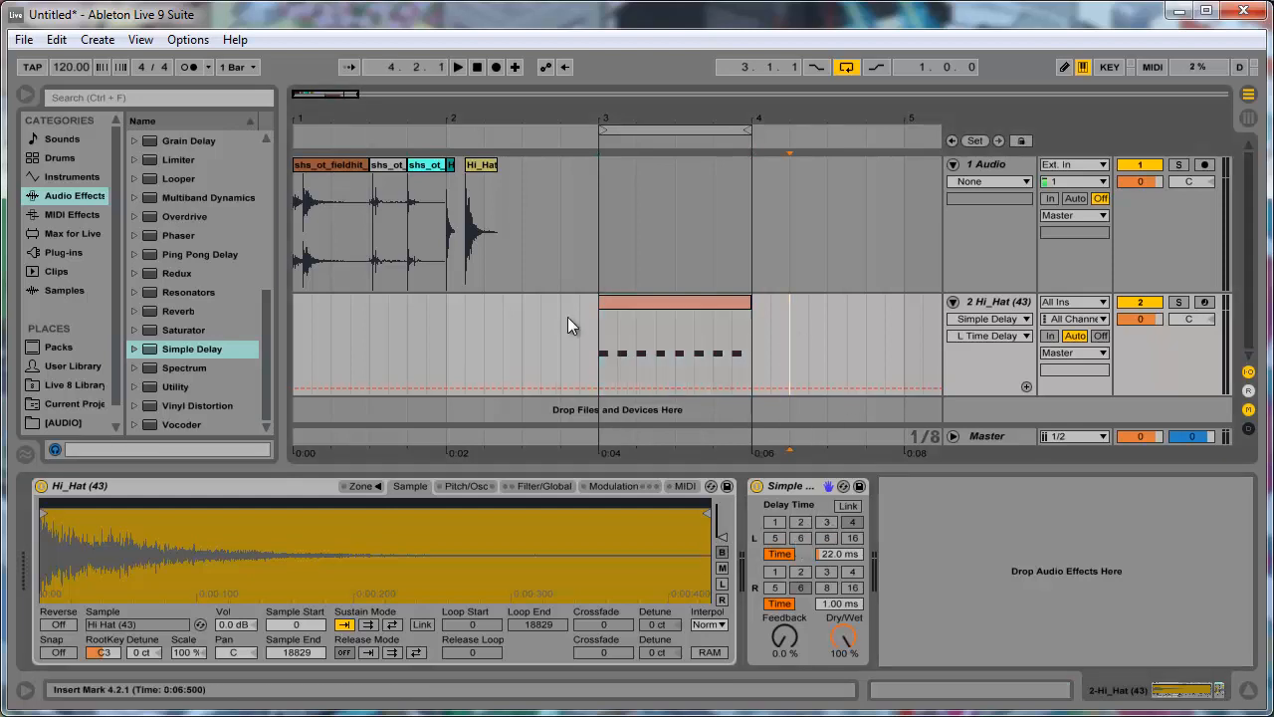
click(625, 301)
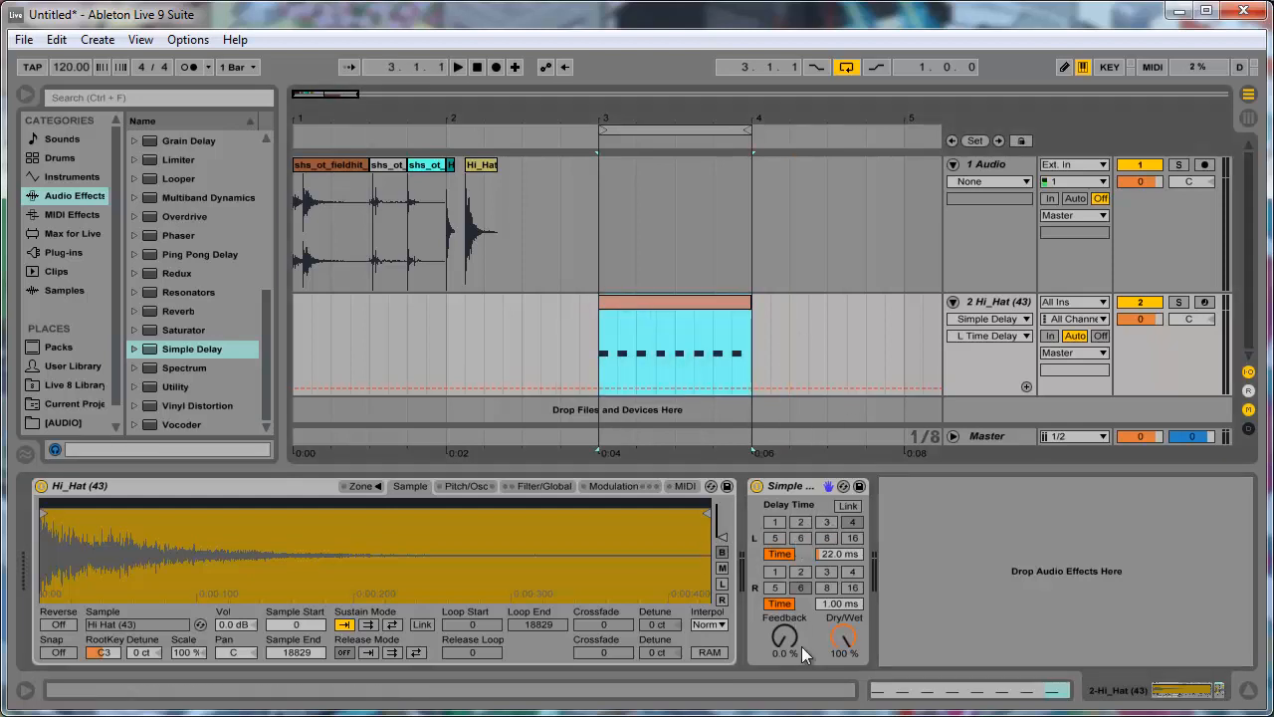
click(846, 554)
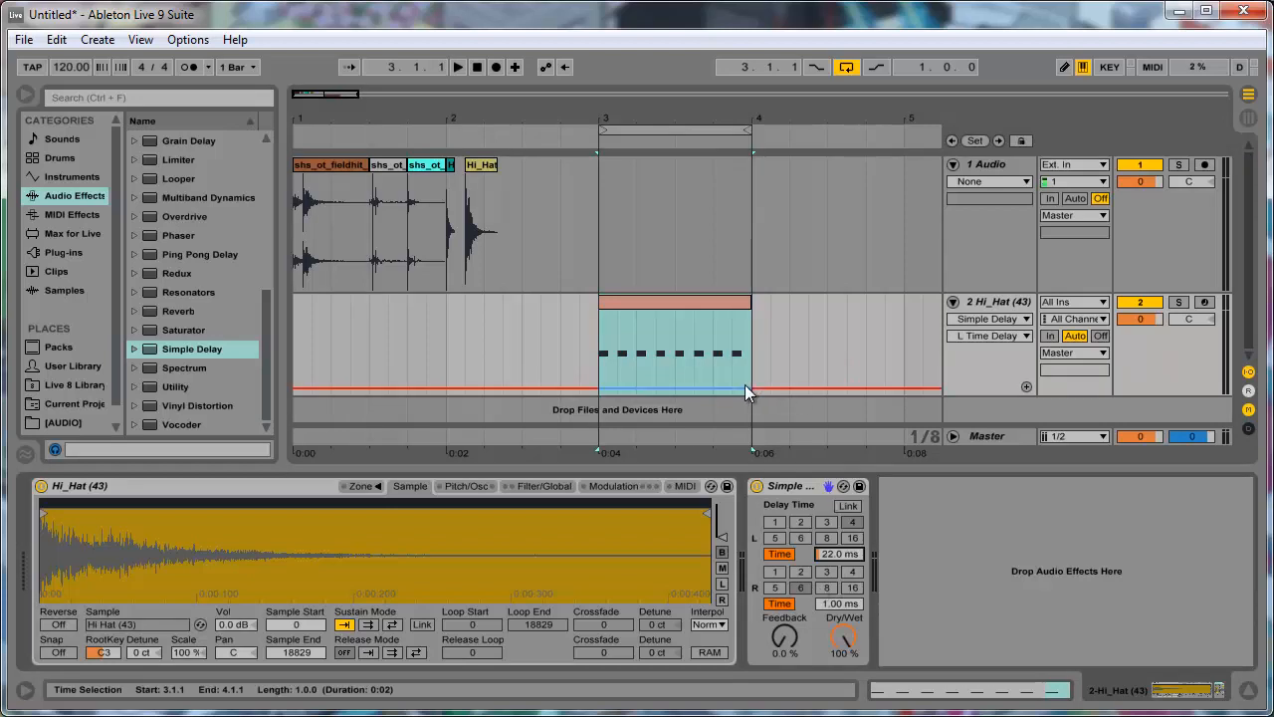
click(978, 443)
click(987, 302)
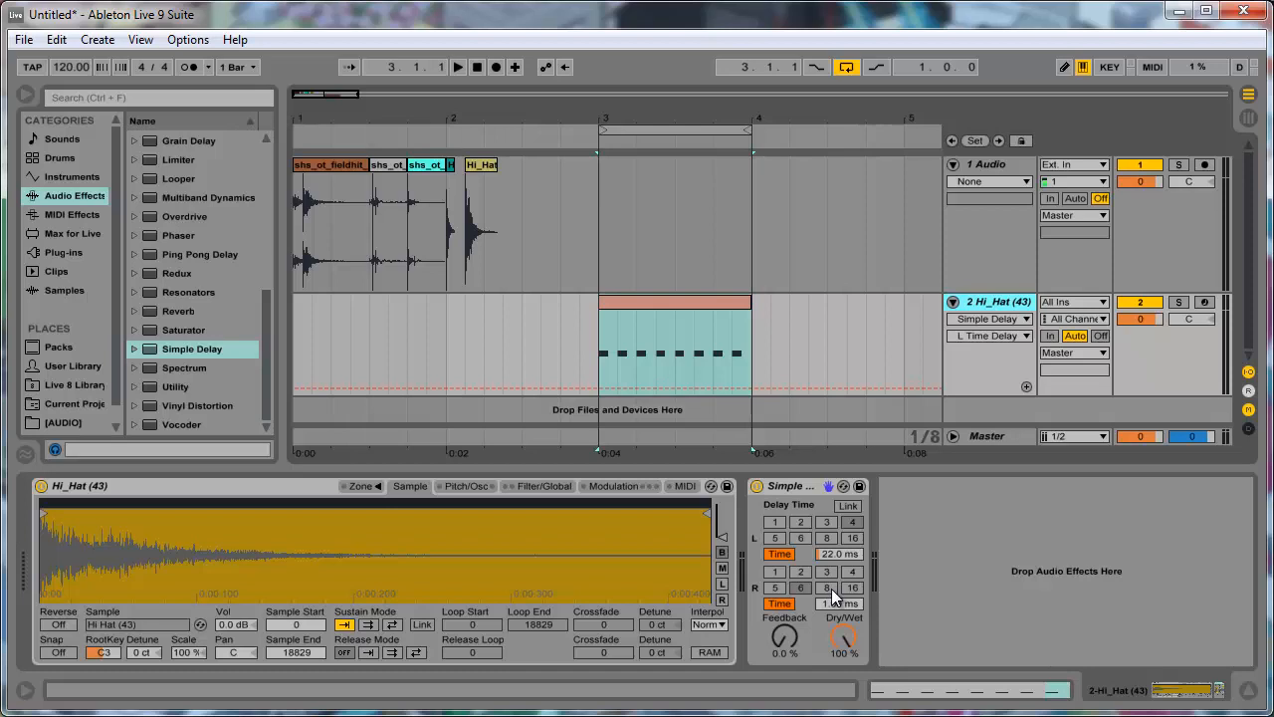
key(space)
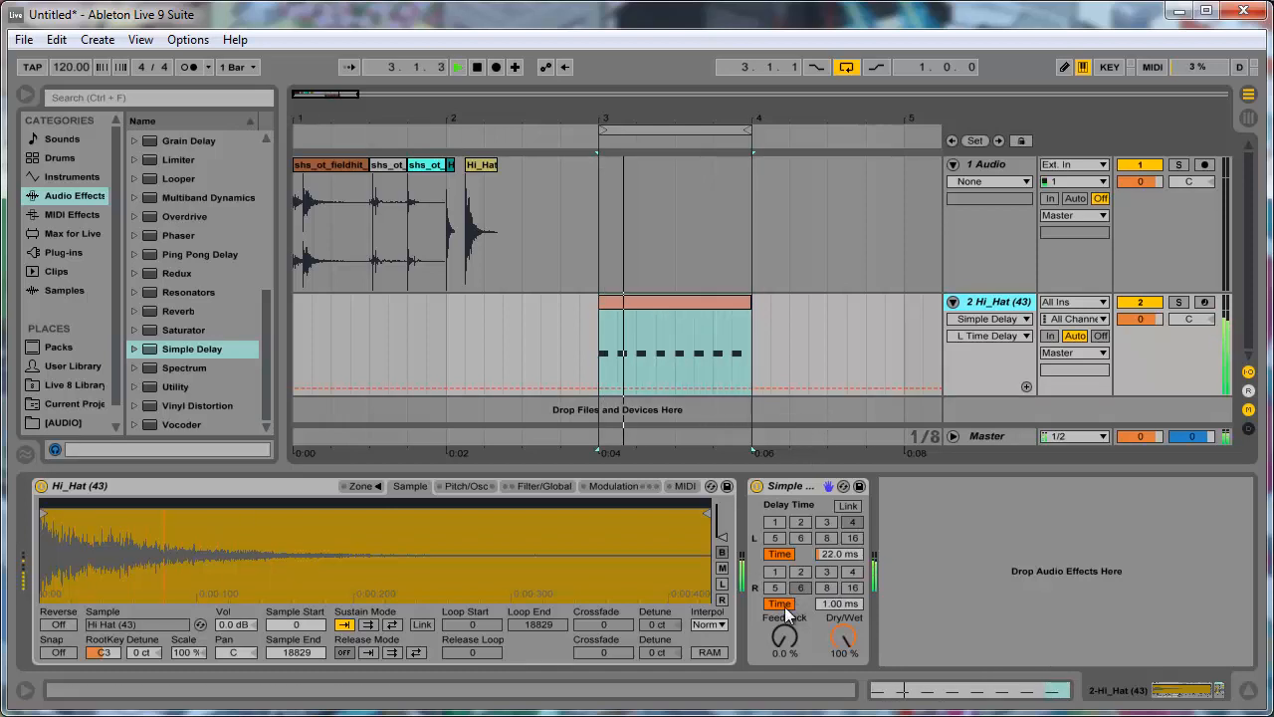
key(space)
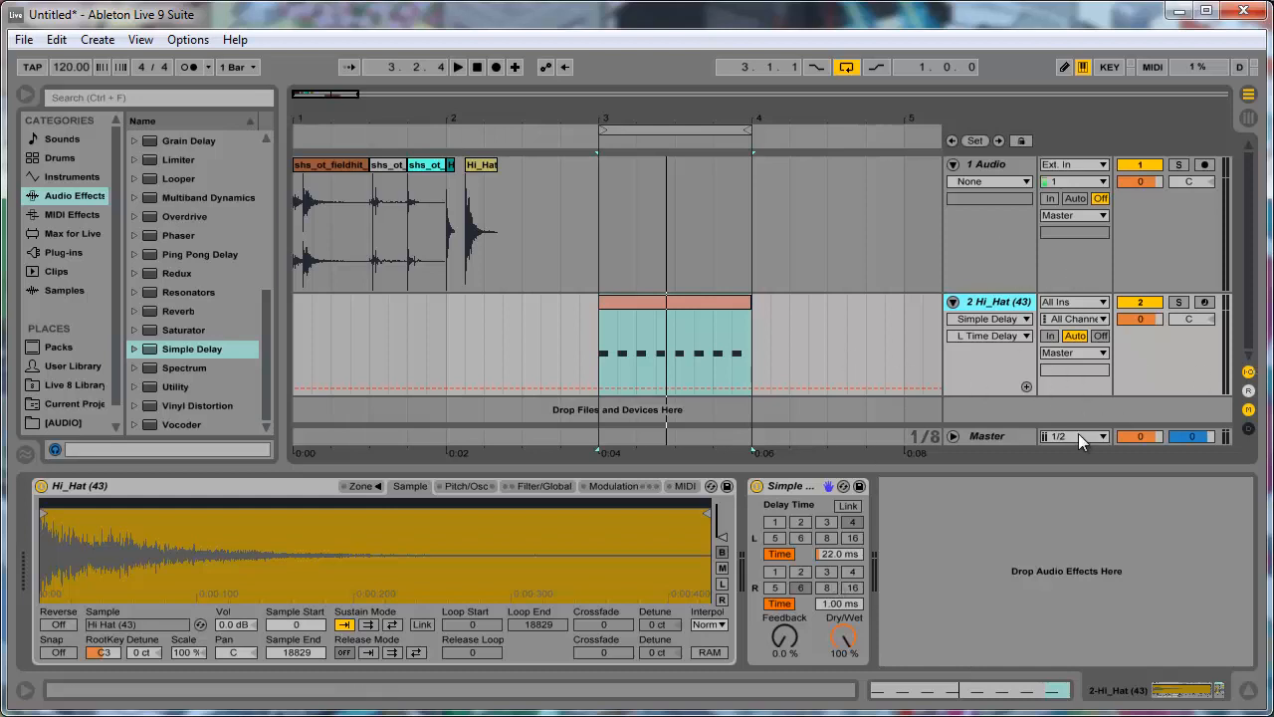
- Rename the Hi_Hat (43) MIDI track as Stereo Delay
click(500, 353)
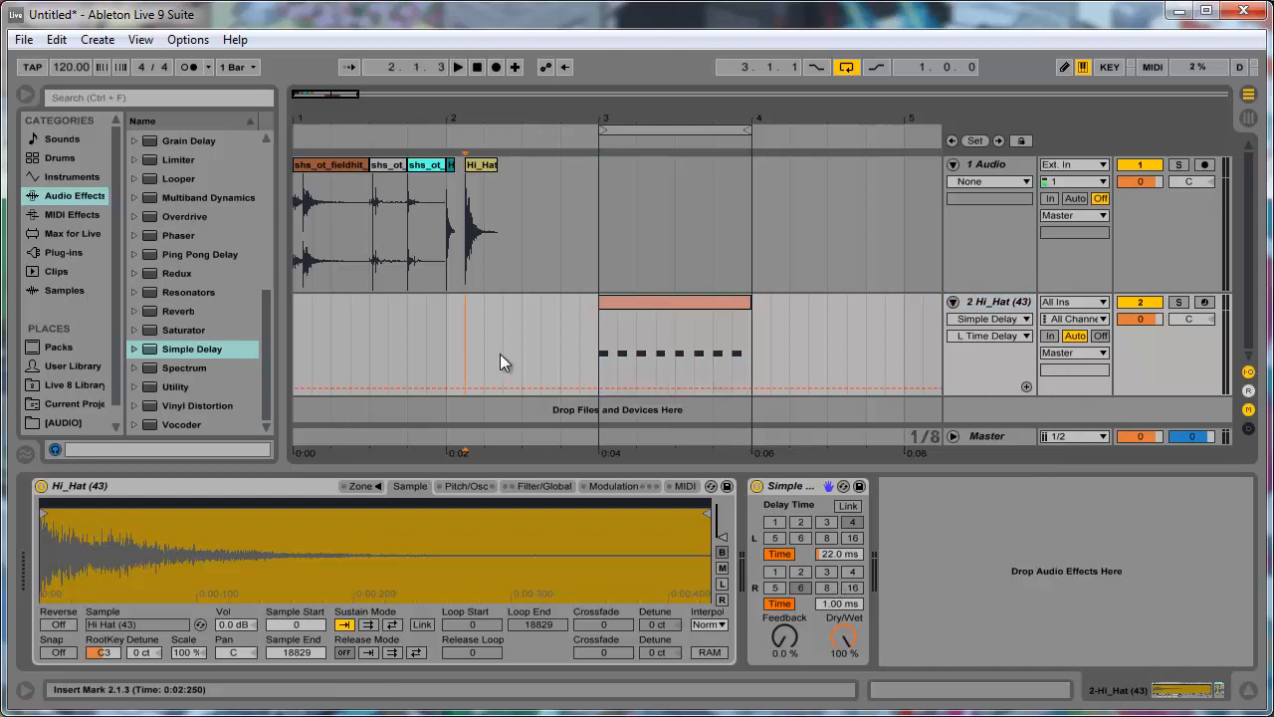
click(622, 302)
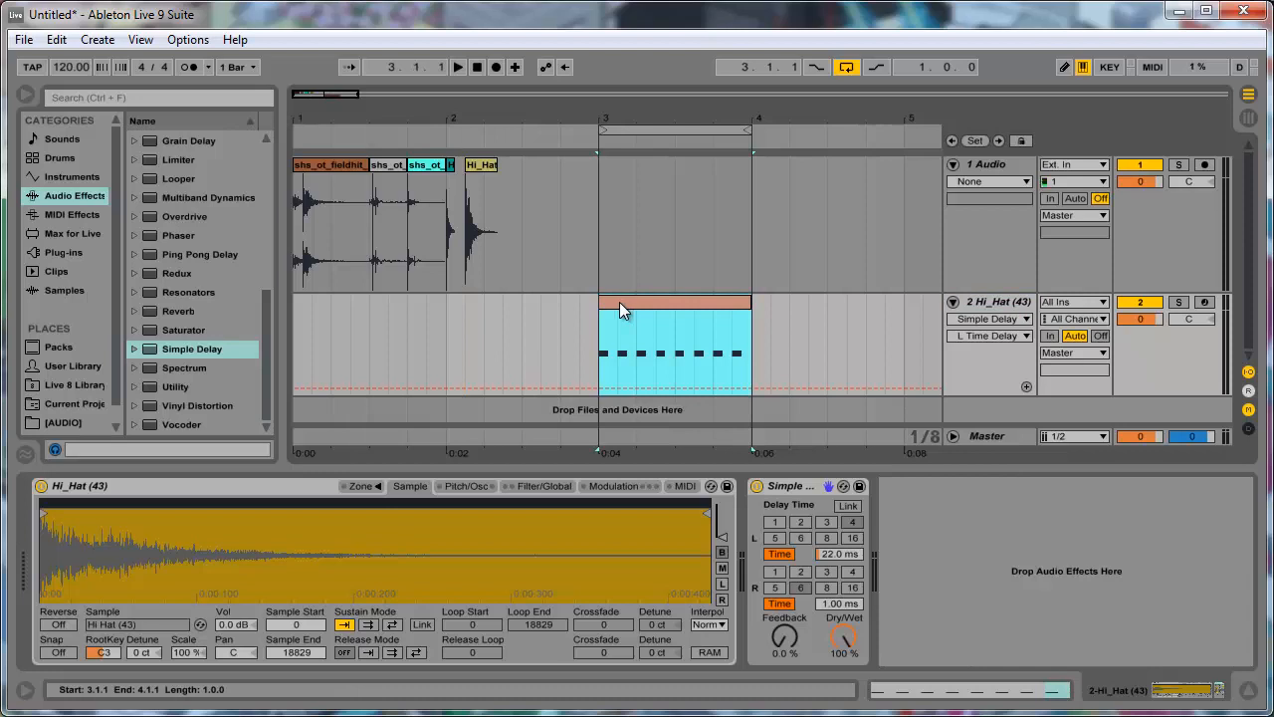
click(987, 304)
key(ctrl+r)
text(De)
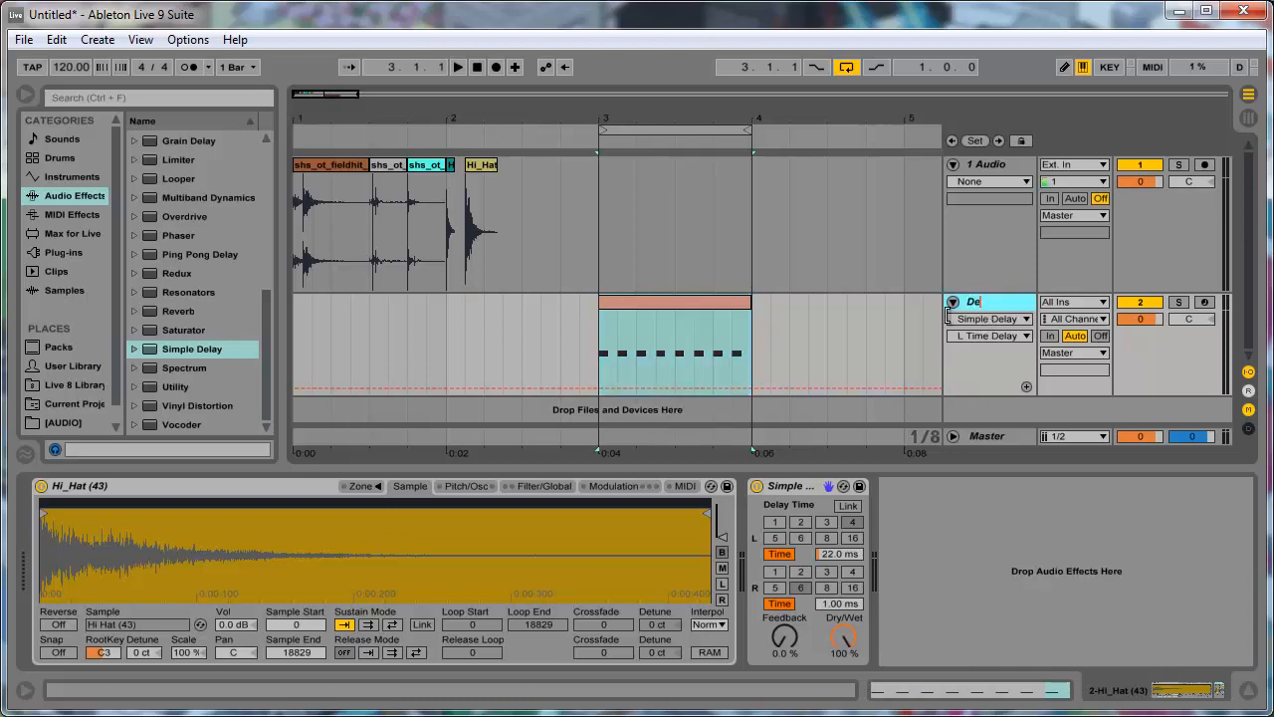
text(lay)
key(BackSpace)
key(BackSpace)
key(BackSpace)
key(BackSpace)
key(BackSpace)
text(Stereo S)
key(BackSpace)
text(Delay)
key(Return)
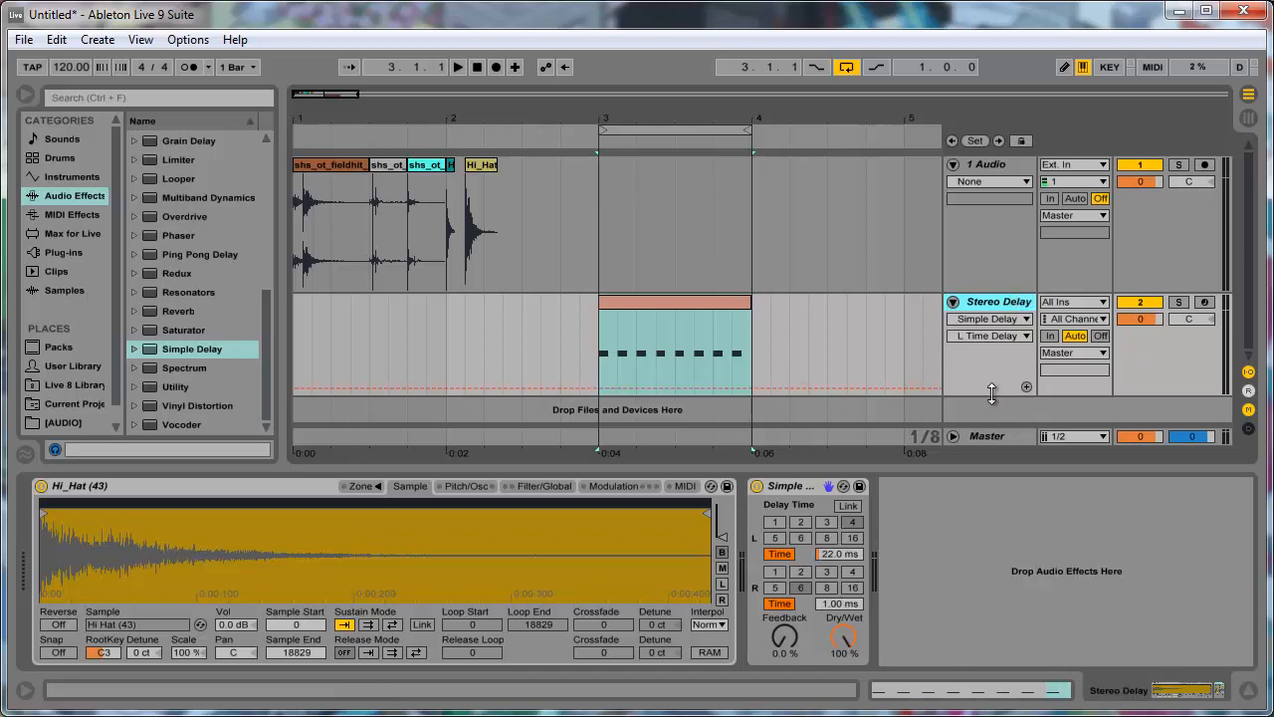
- Fold the Stereo Delay track and duplicate it with its clip and devices
drag(991, 393, 988, 286)
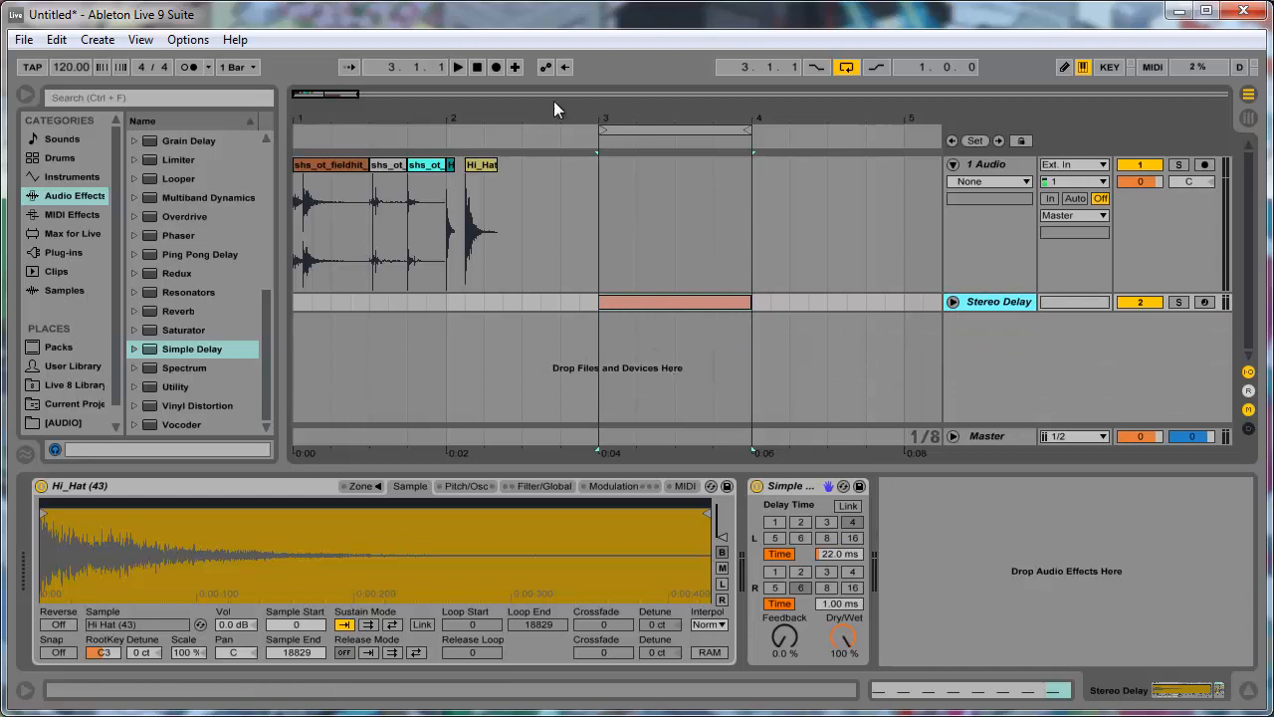
drag(348, 96, 345, 90)
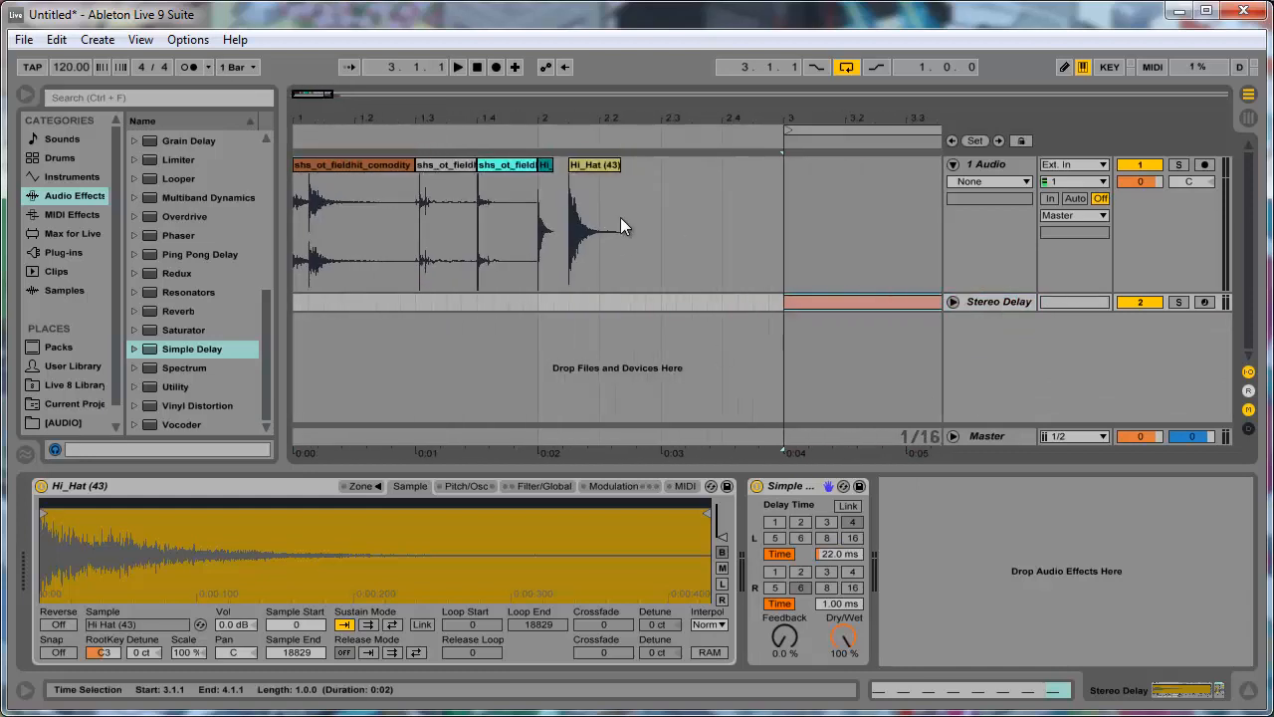
right_click(975, 336)
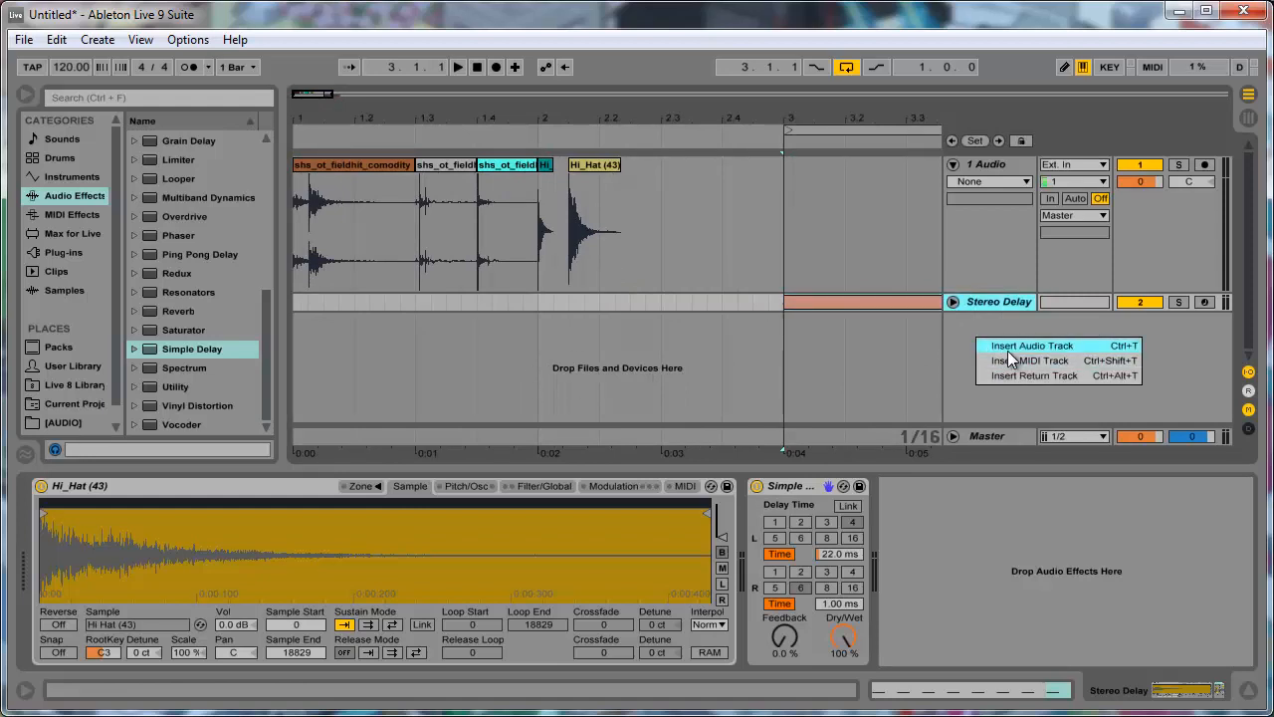
click(946, 331)
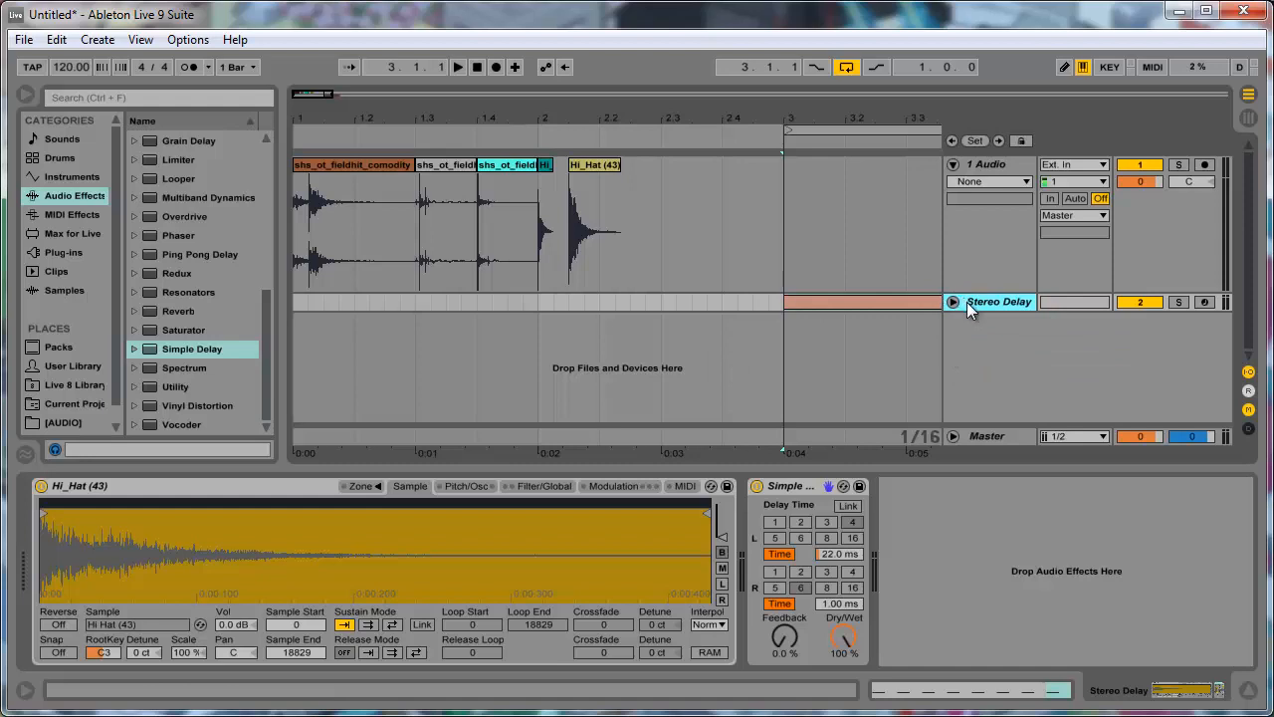
key(ctrl+d)
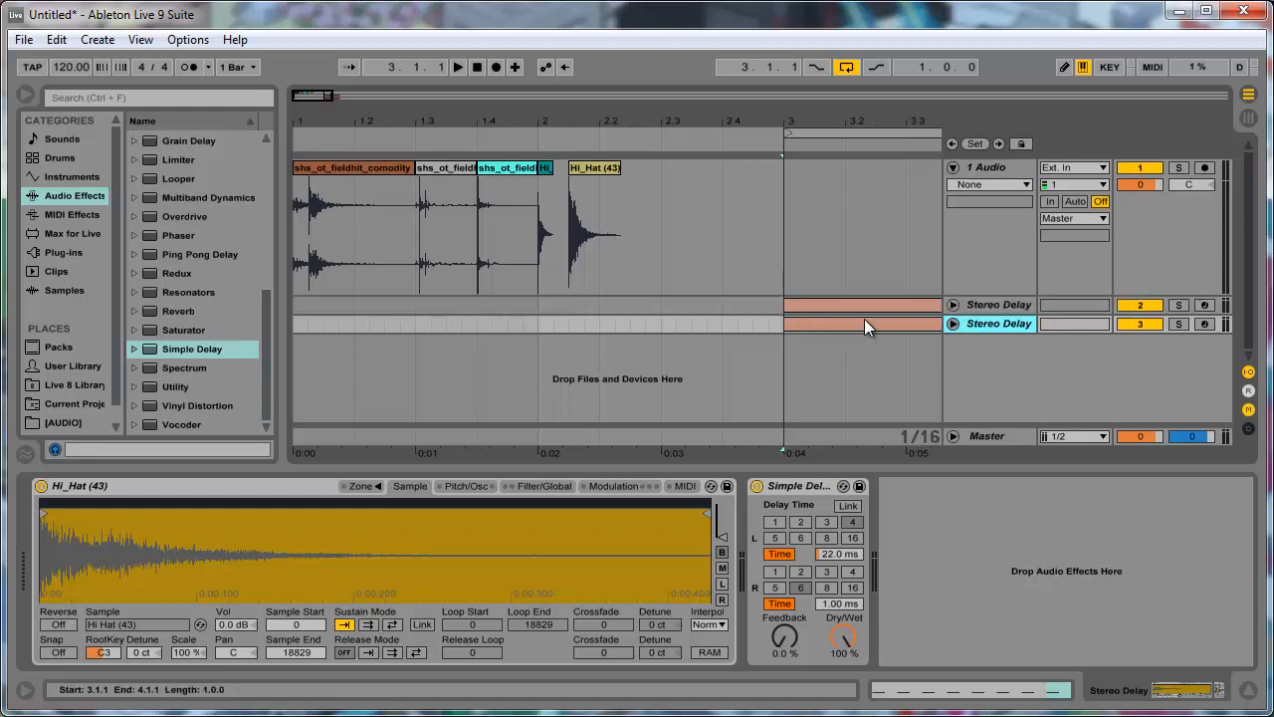
- Delete the Simple Delay from the duplicated Stereo Delay track
click(980, 324)
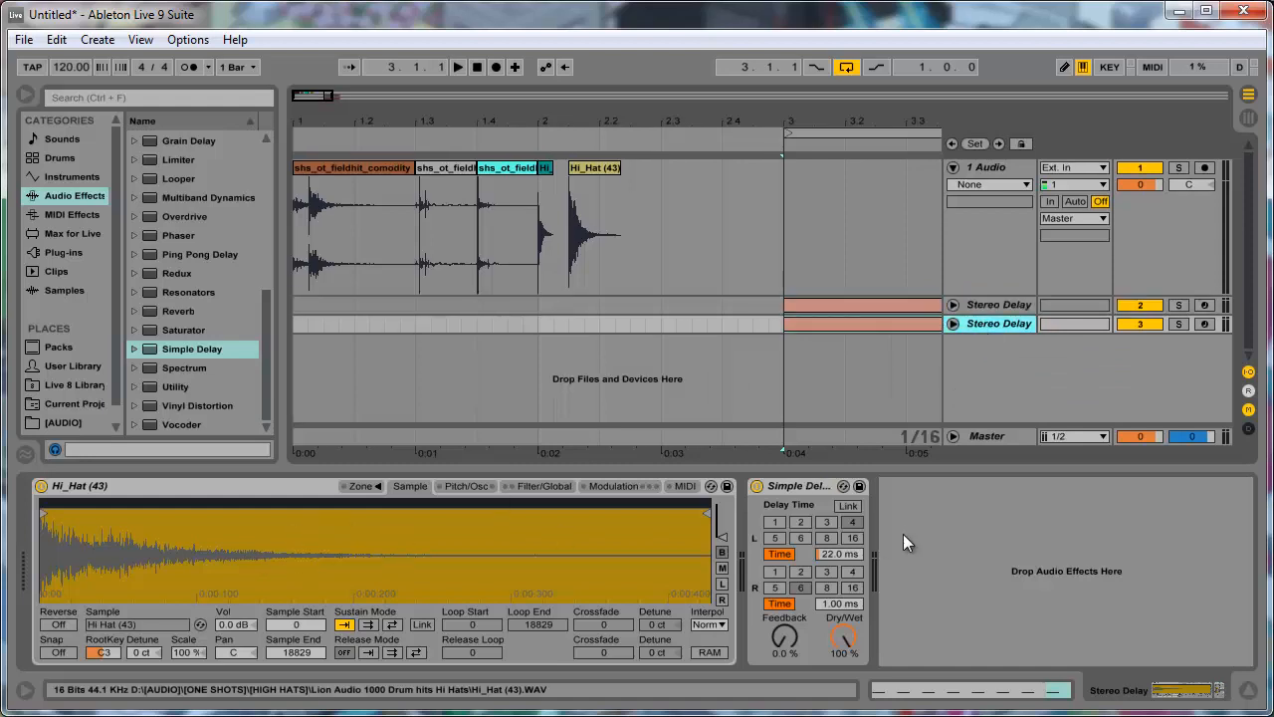
click(825, 489)
key(Delete)
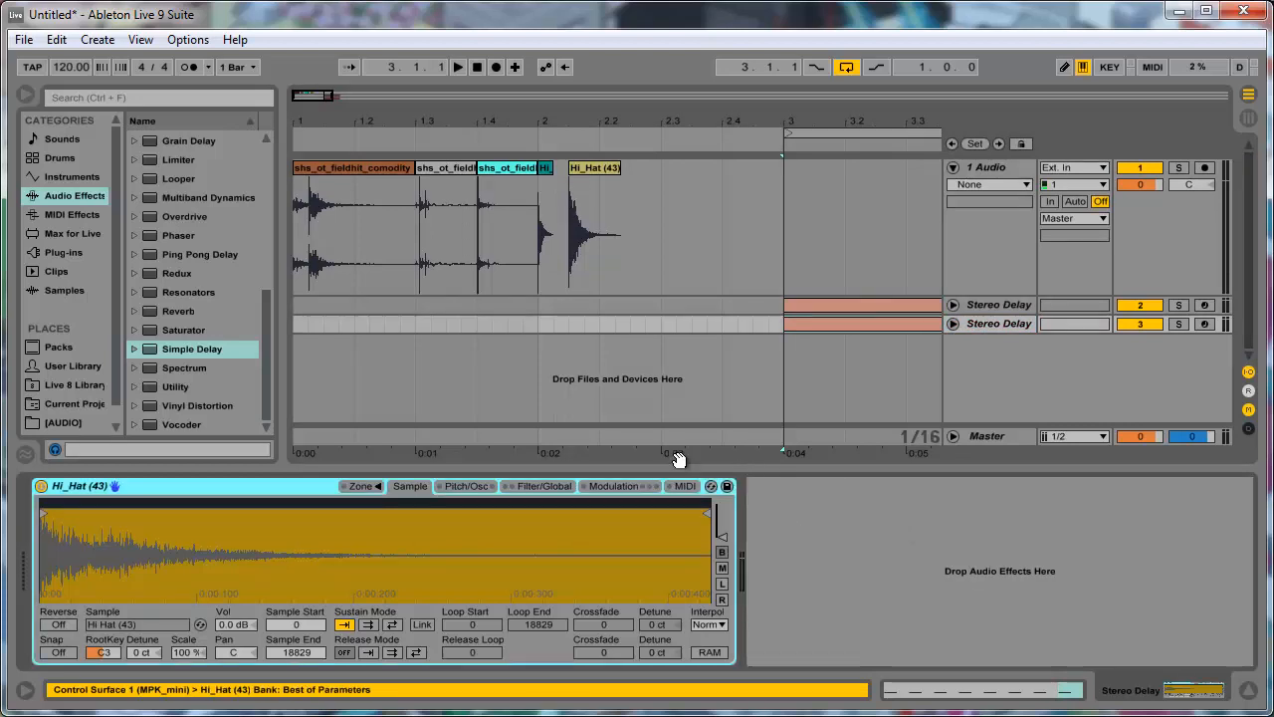
- Audition the shs_ot_fieldhit_comodity clip and load it into the Sampler on track 3, replacing the hi-hat sample
click(362, 167)
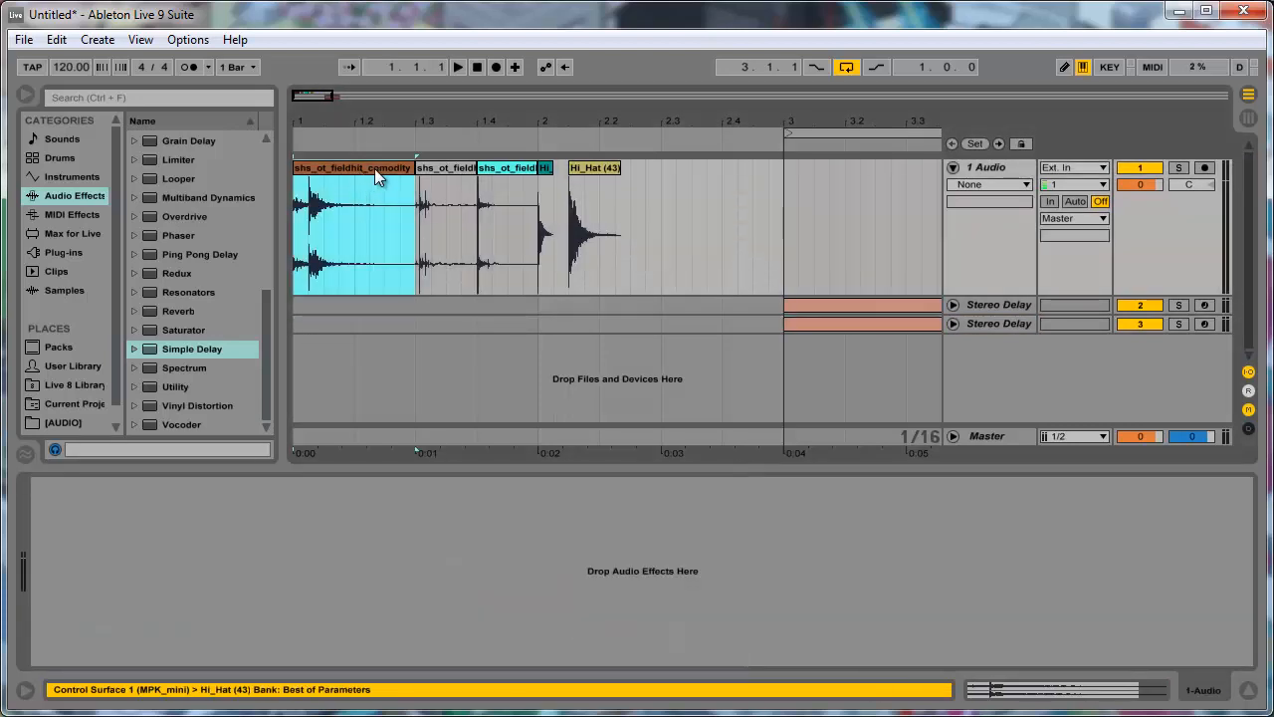
key(space)
key(space)
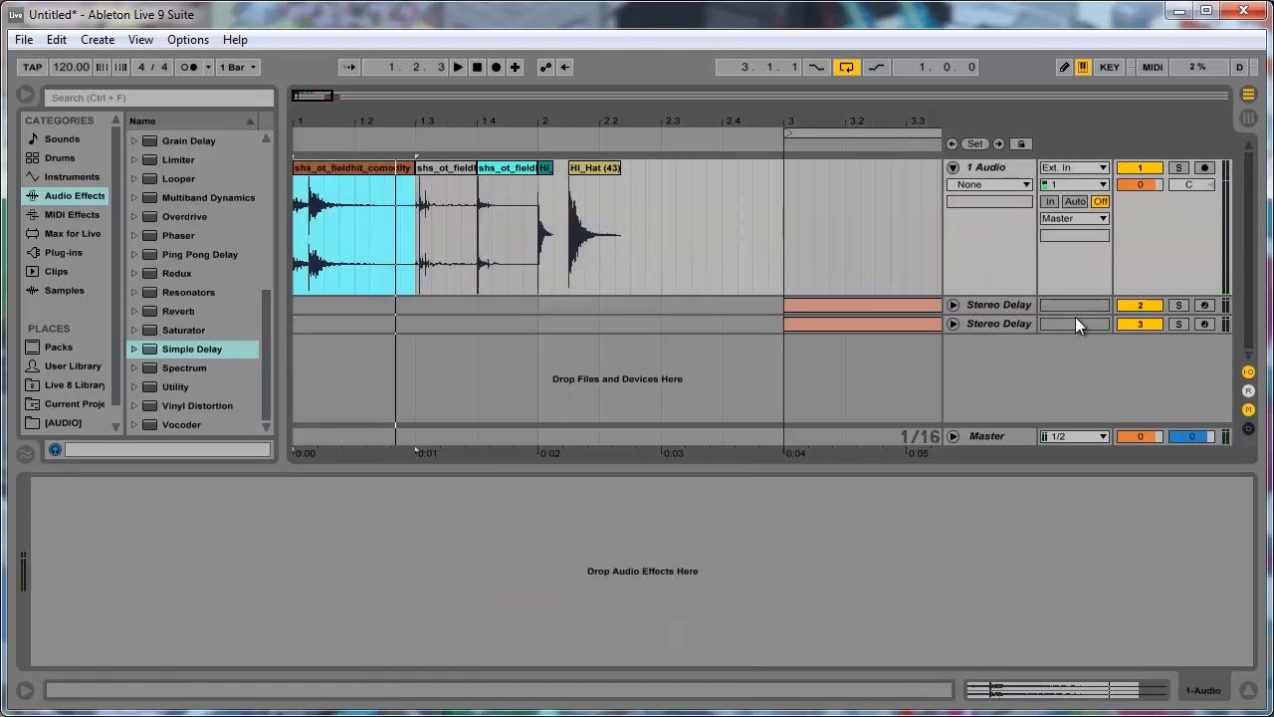
click(971, 323)
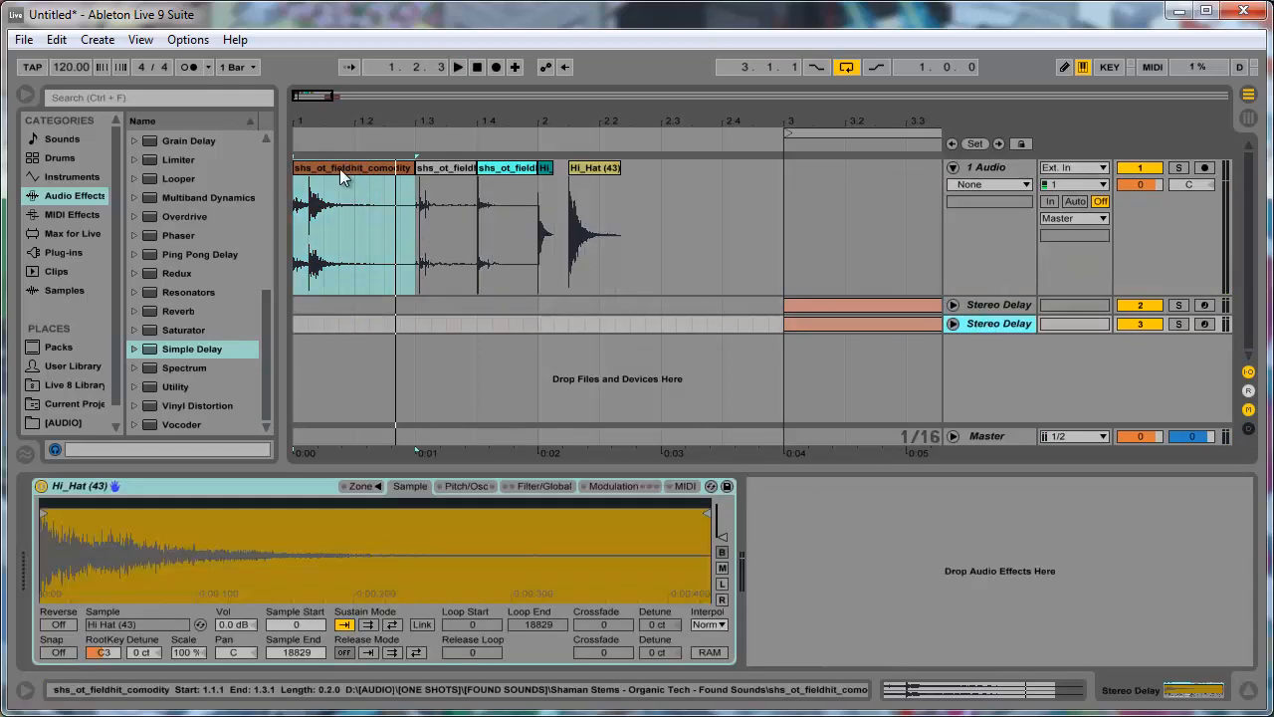
drag(340, 168, 298, 602)
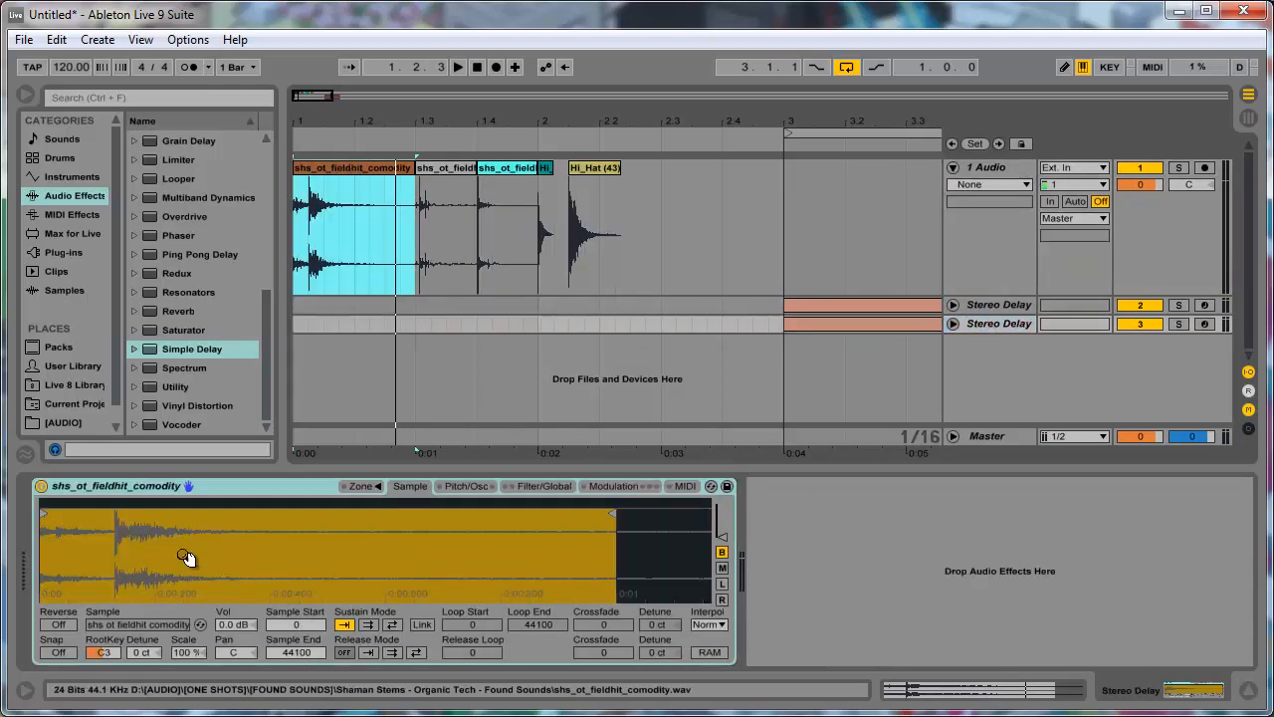
- Move the Sampler's sample start to 5763 at the main hit of the waveform, and select track 3's clip at bar 3
drag(188, 558, 120, 536)
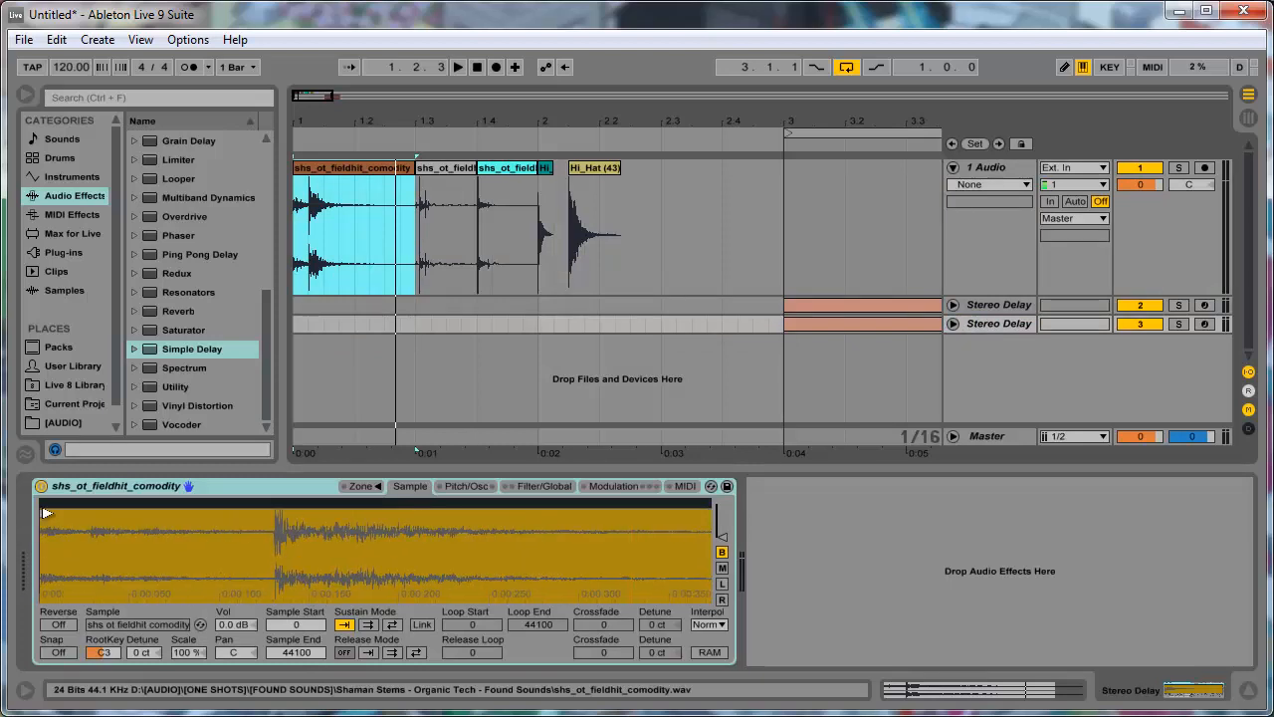
mouse_move(46, 513)
mouse_down()
mouse_move(236, 538)
mouse_move(277, 562)
mouse_move(272, 522)
mouse_up()
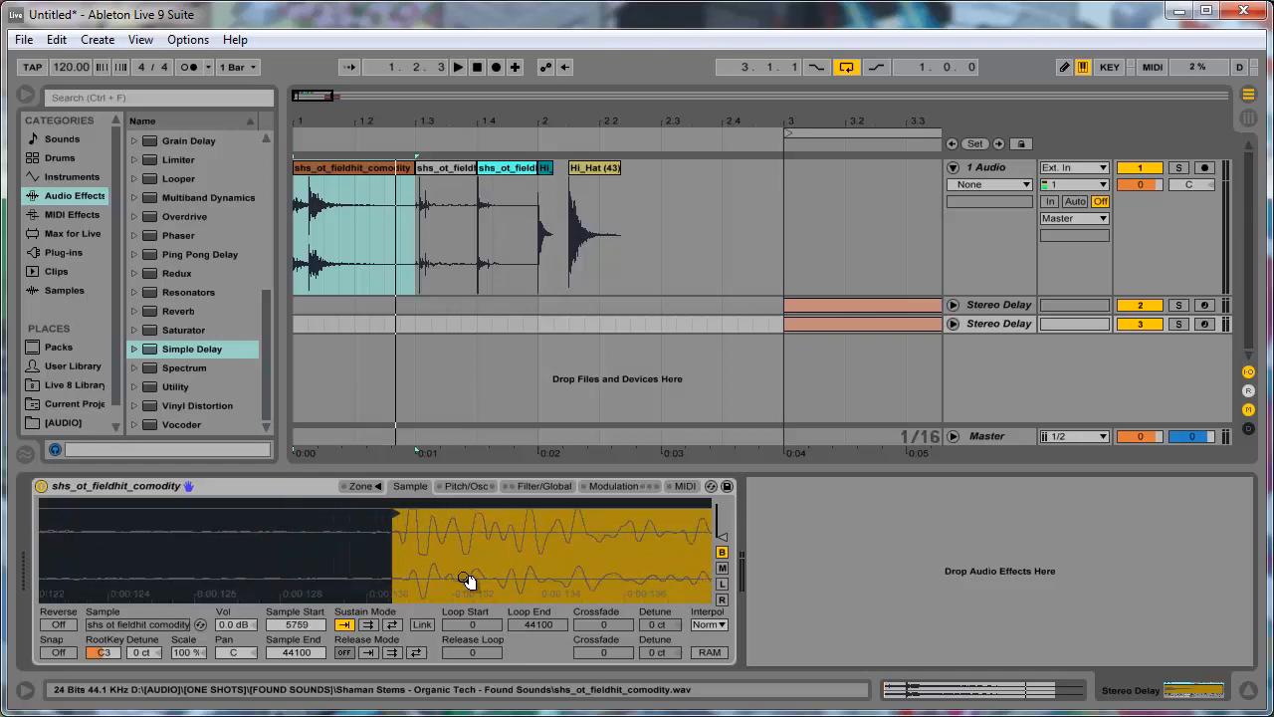
mouse_move(397, 543)
mouse_down()
mouse_move(390, 514)
mouse_move(402, 515)
mouse_up()
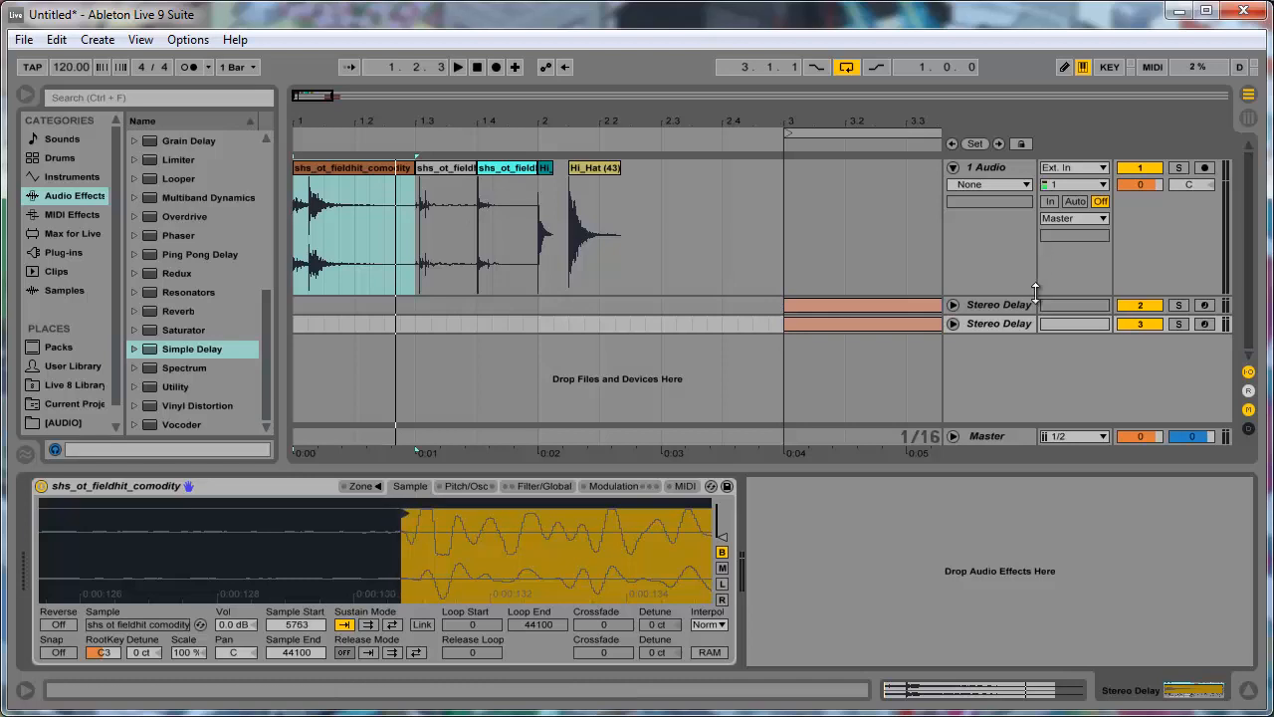
click(902, 323)
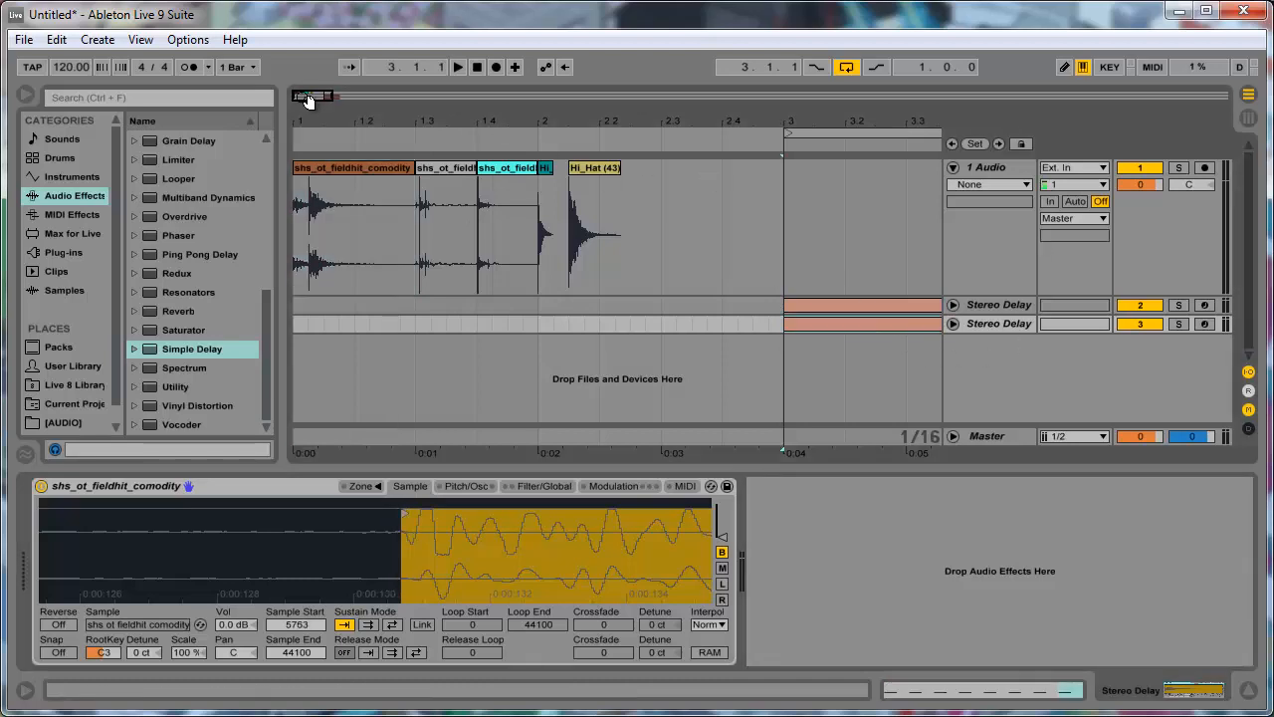
- Unfold the second Stereo Delay track (track 3), enlarge it, and audition its looped clip at bar 3
drag(309, 100, 312, 96)
click(496, 304)
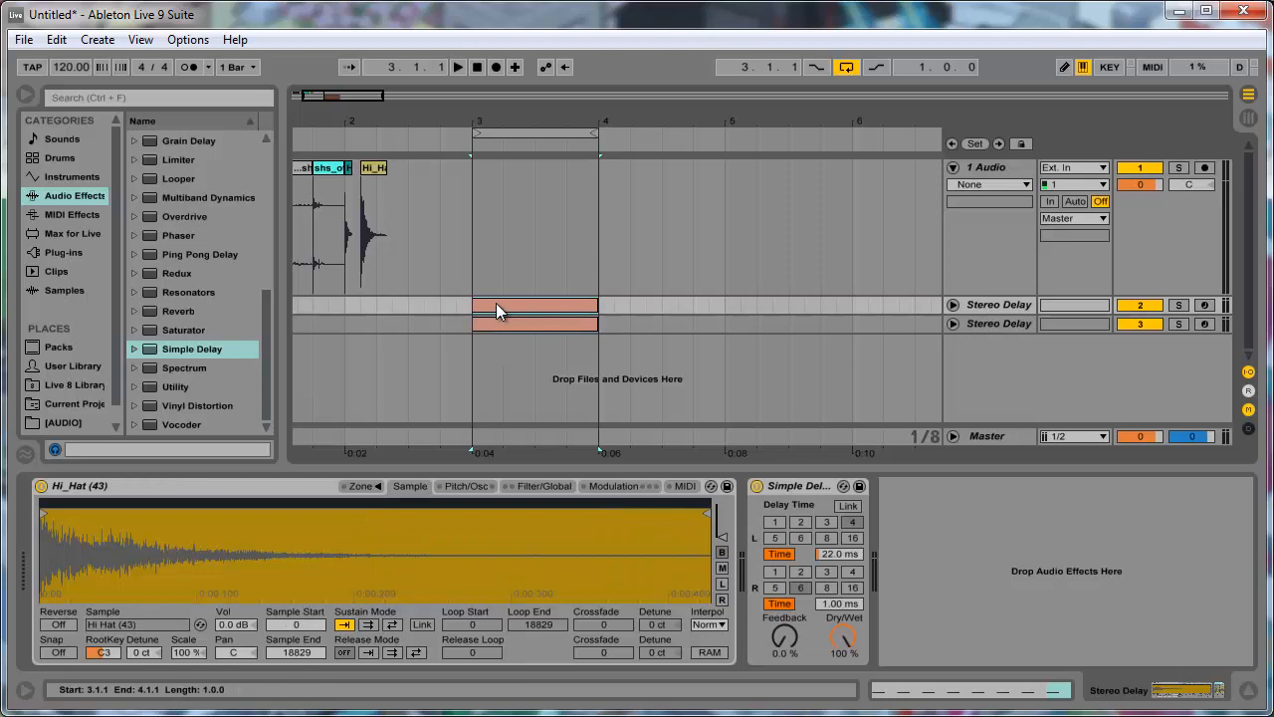
click(554, 322)
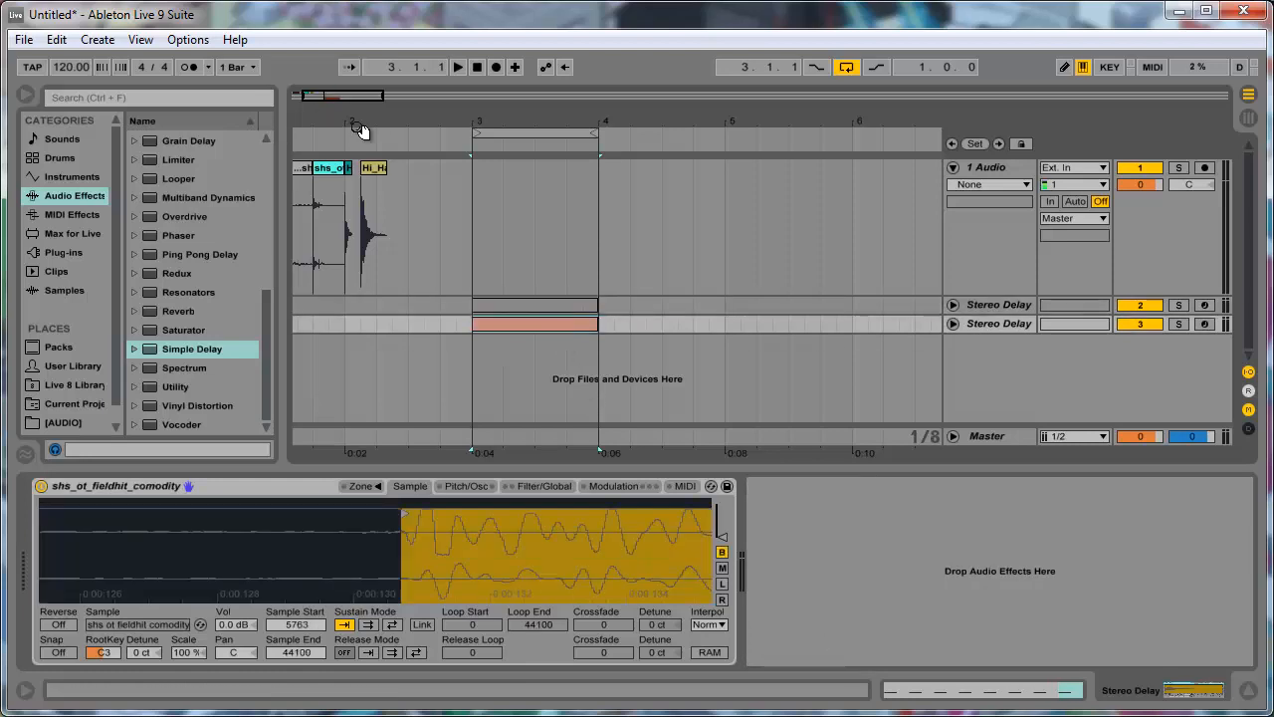
drag(358, 130, 393, 130)
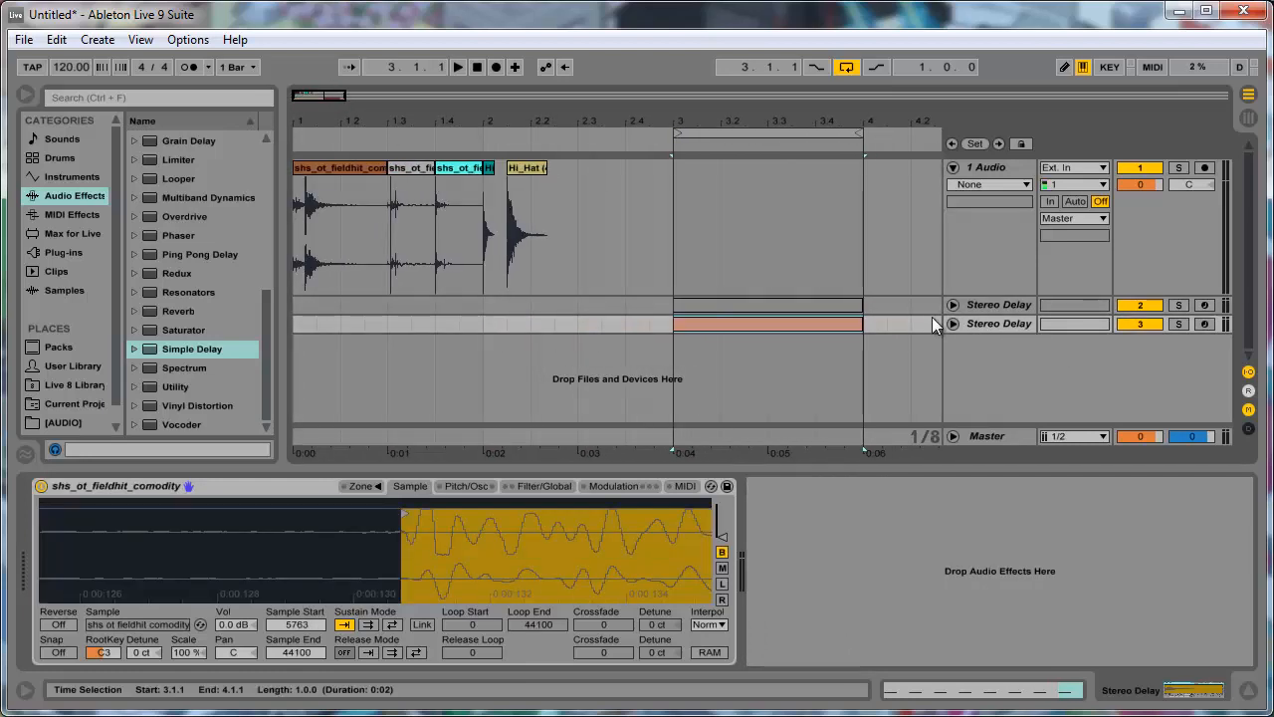
click(953, 323)
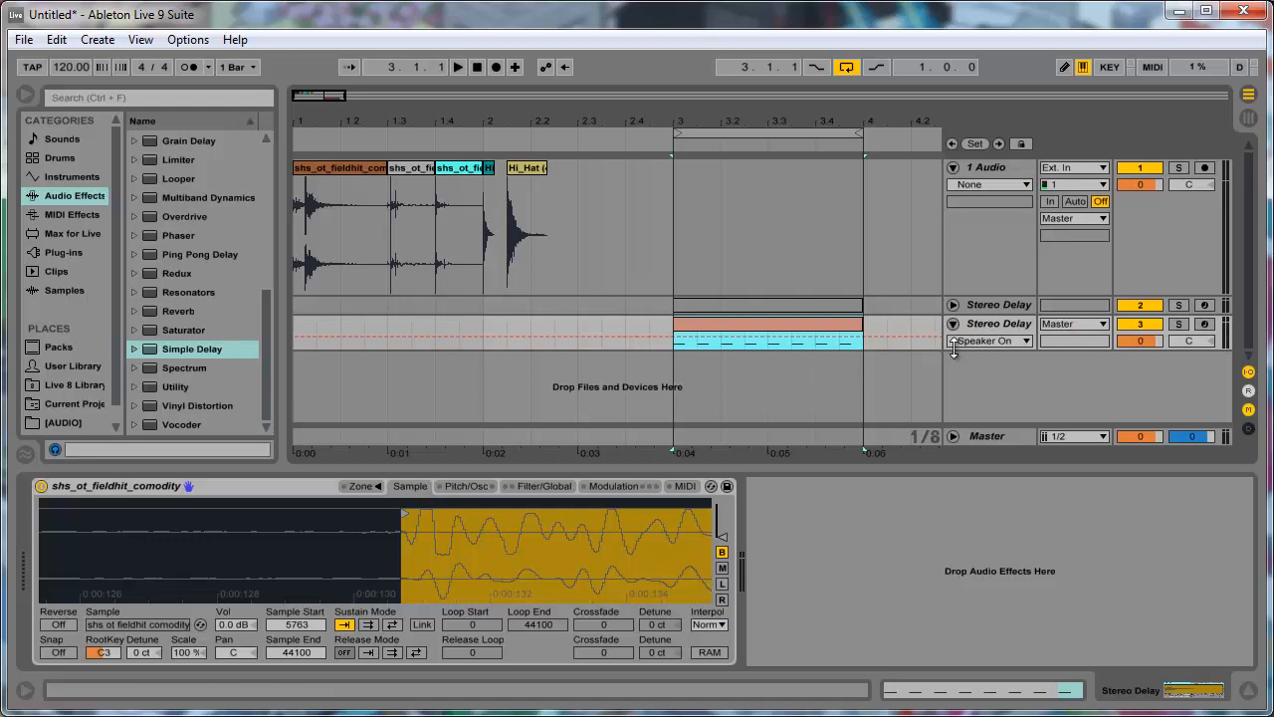
drag(953, 344, 953, 418)
key(space)
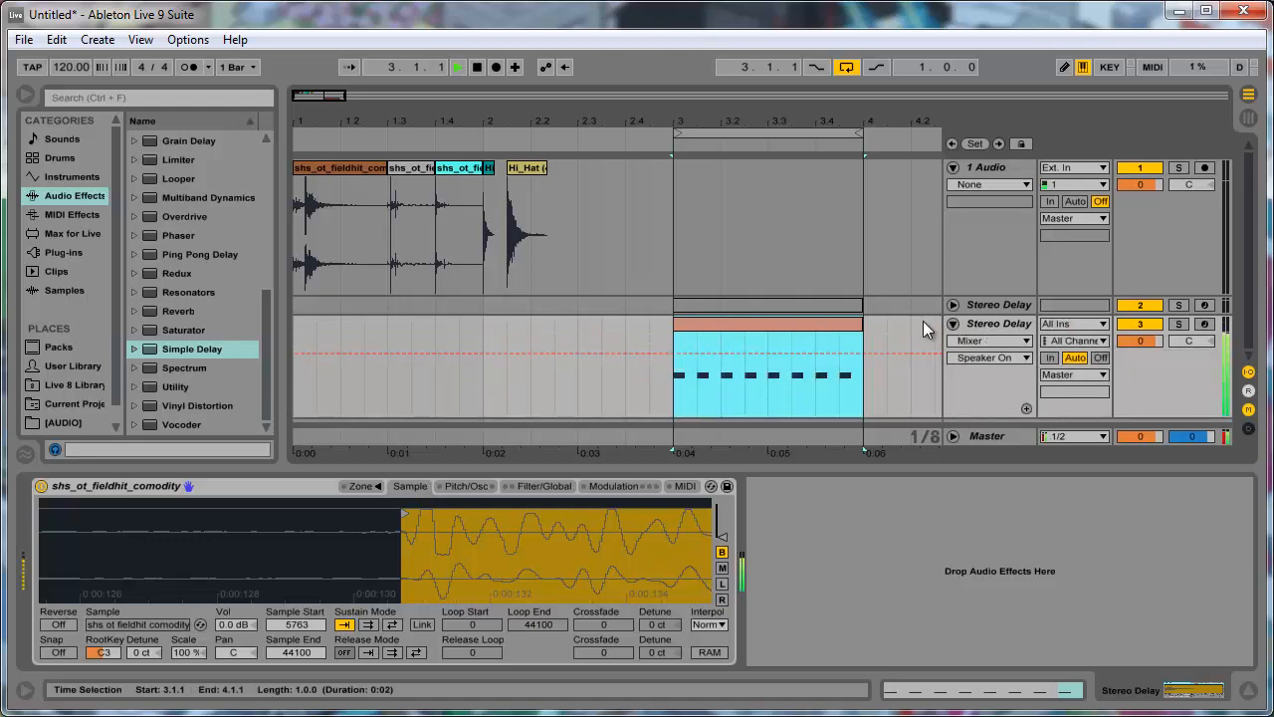
key(space)
- Set track 3's volume to -3 dB and play the loop at the new level
click(1010, 435)
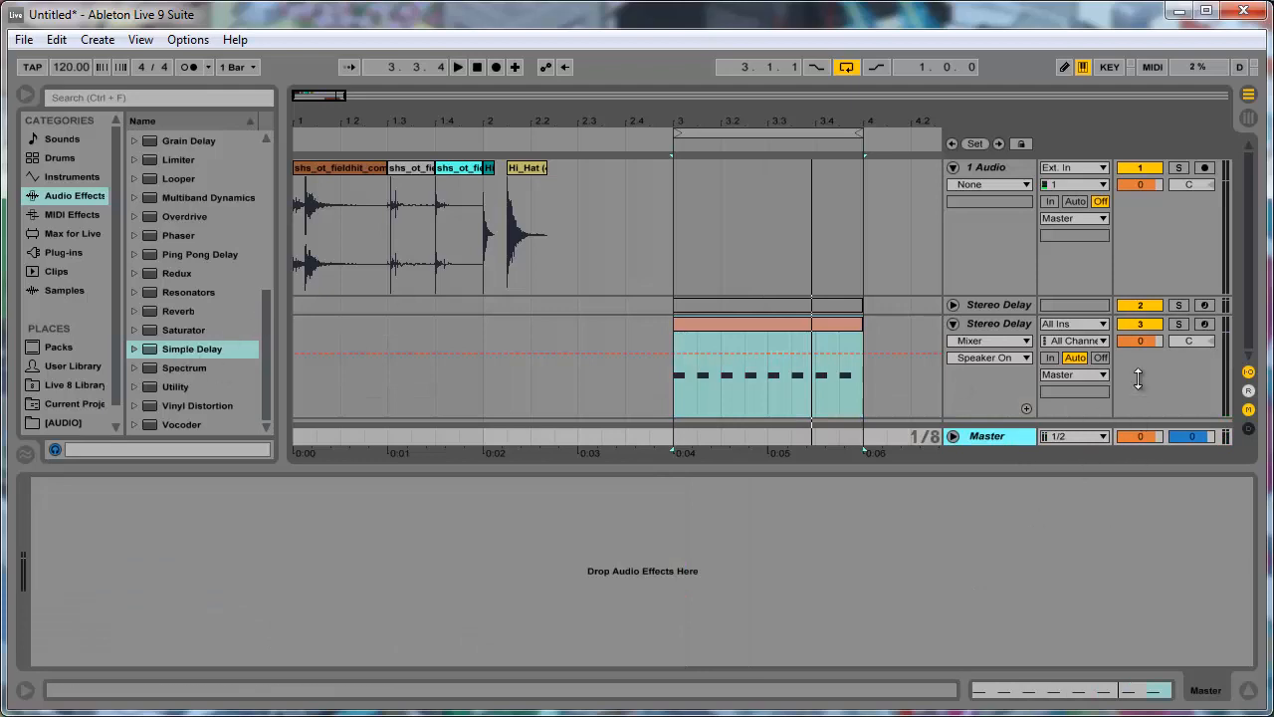
click(1151, 338)
text(-)
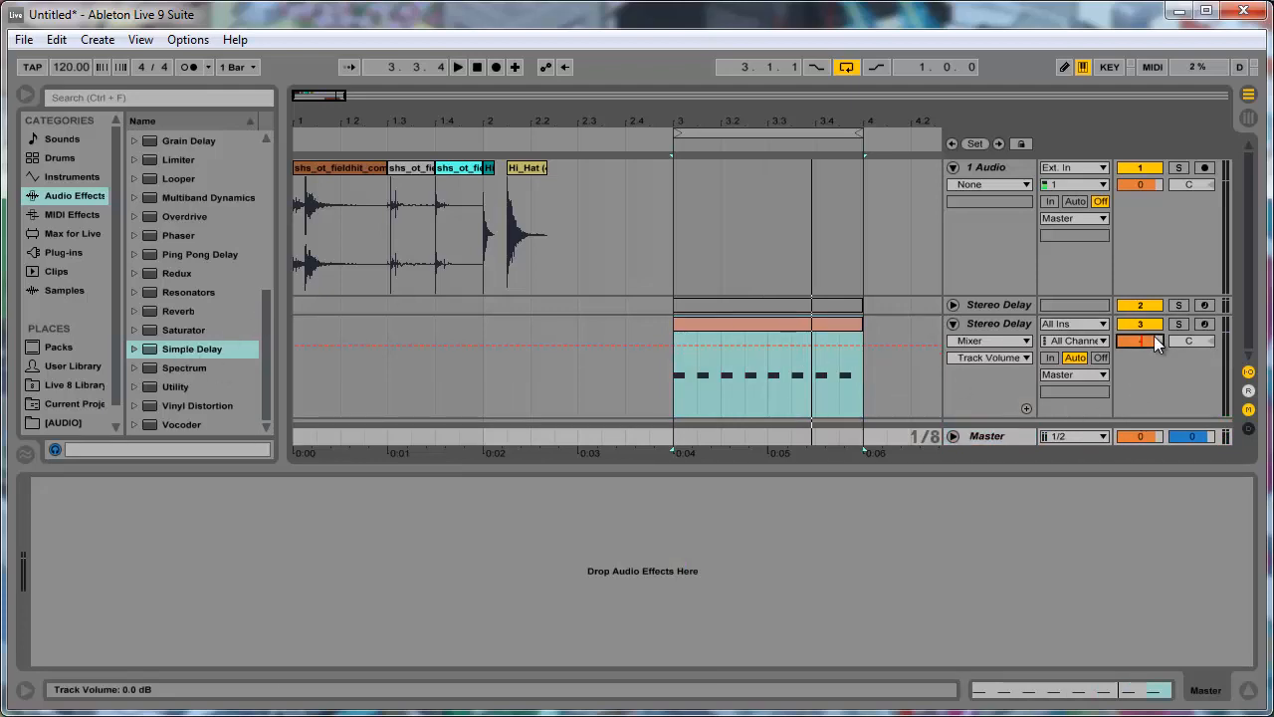
text(3)
key(Return)
key(space)
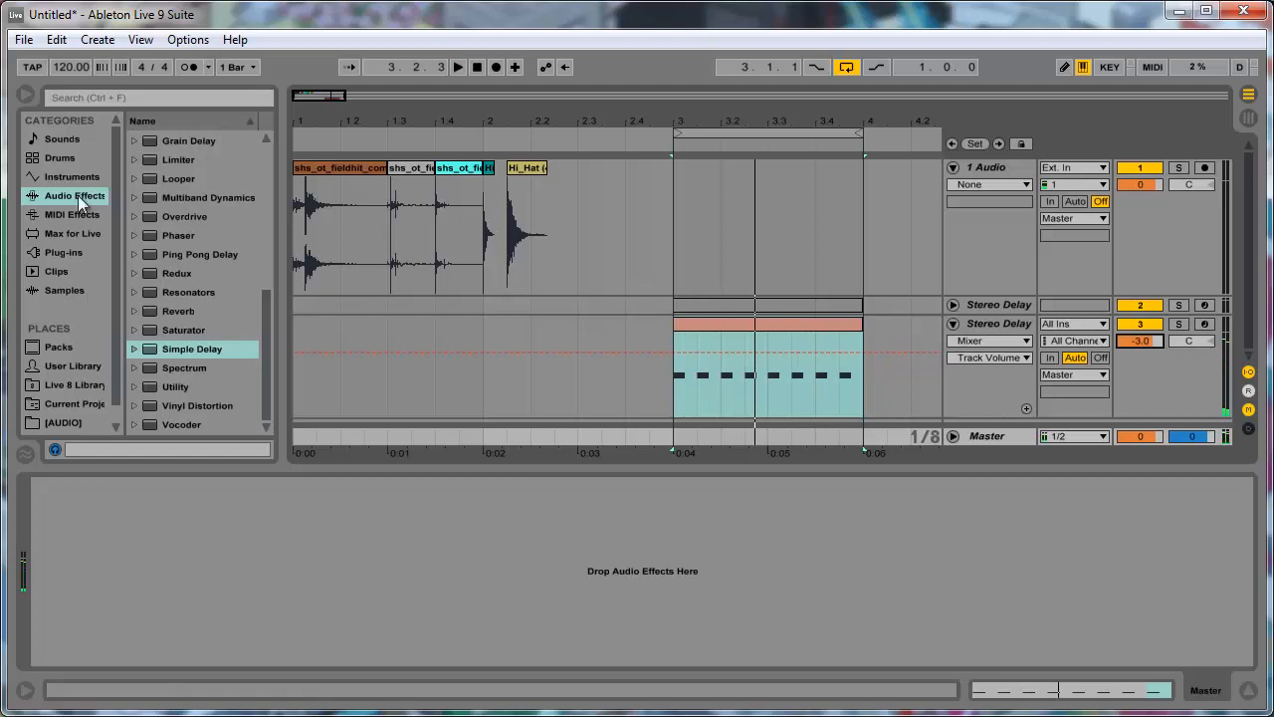
- Add a Limiter to the Master track and return to track 3's devices
click(192, 330)
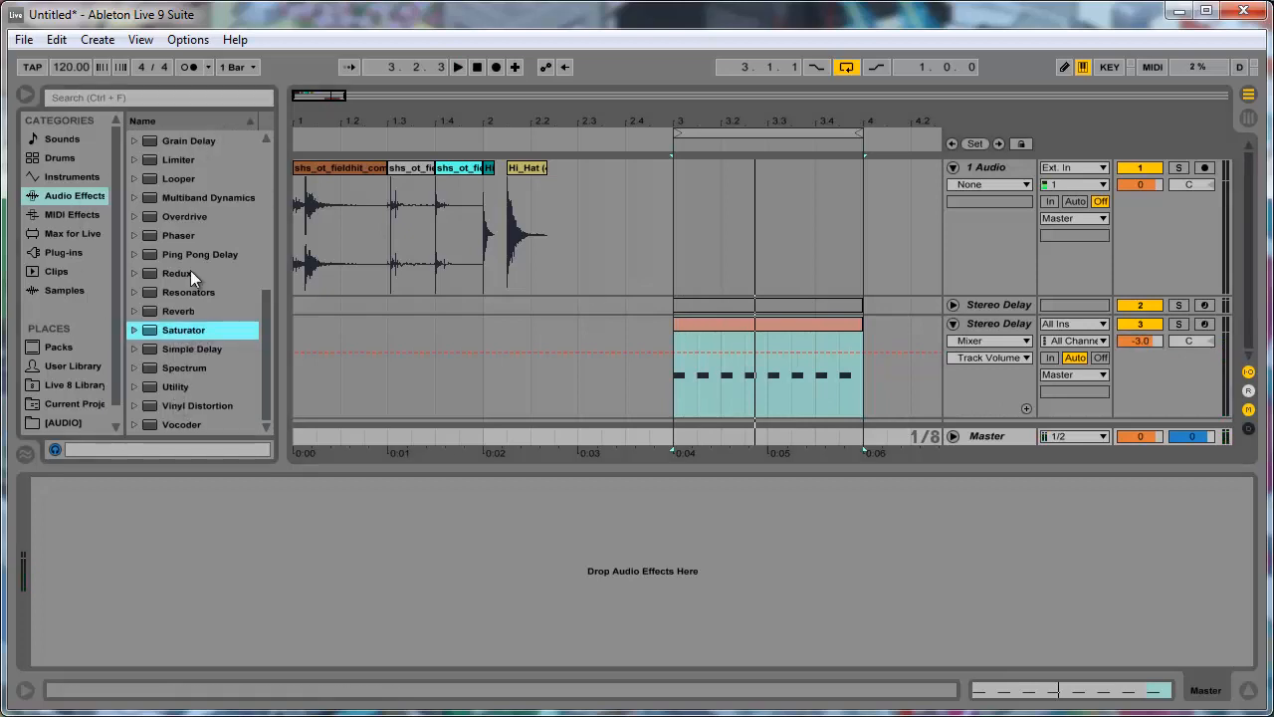
drag(182, 162, 189, 612)
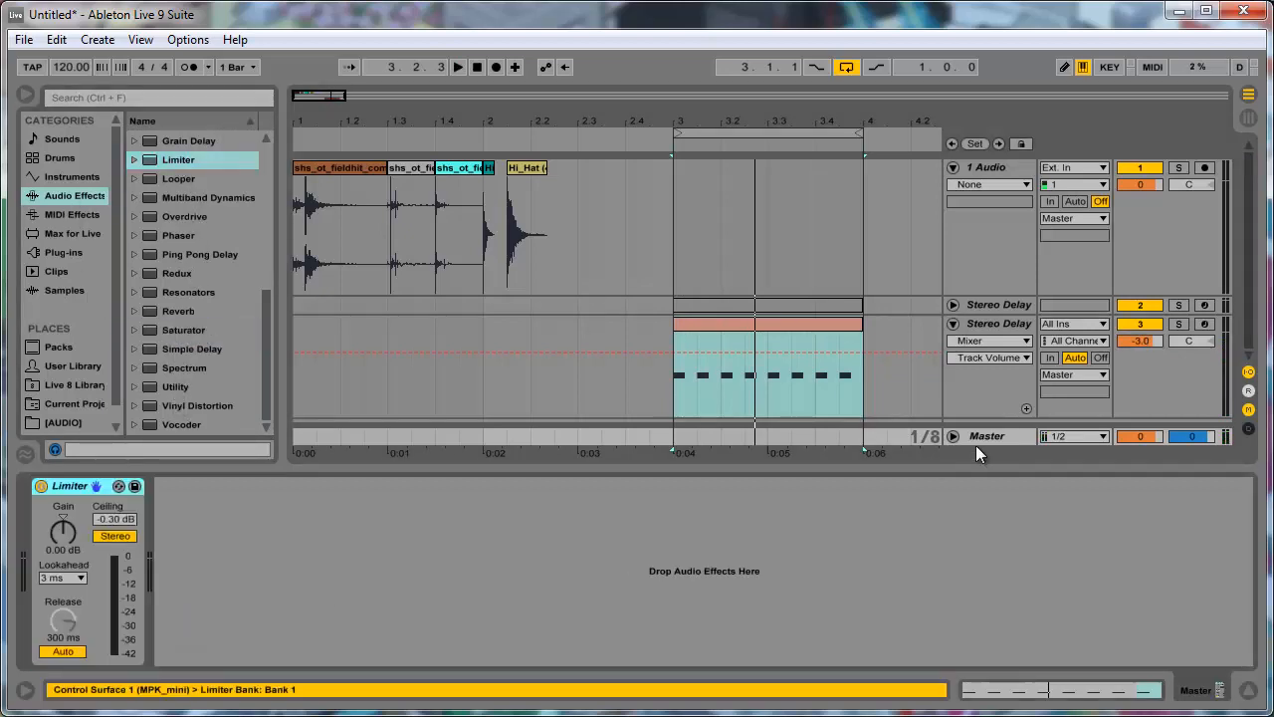
click(989, 326)
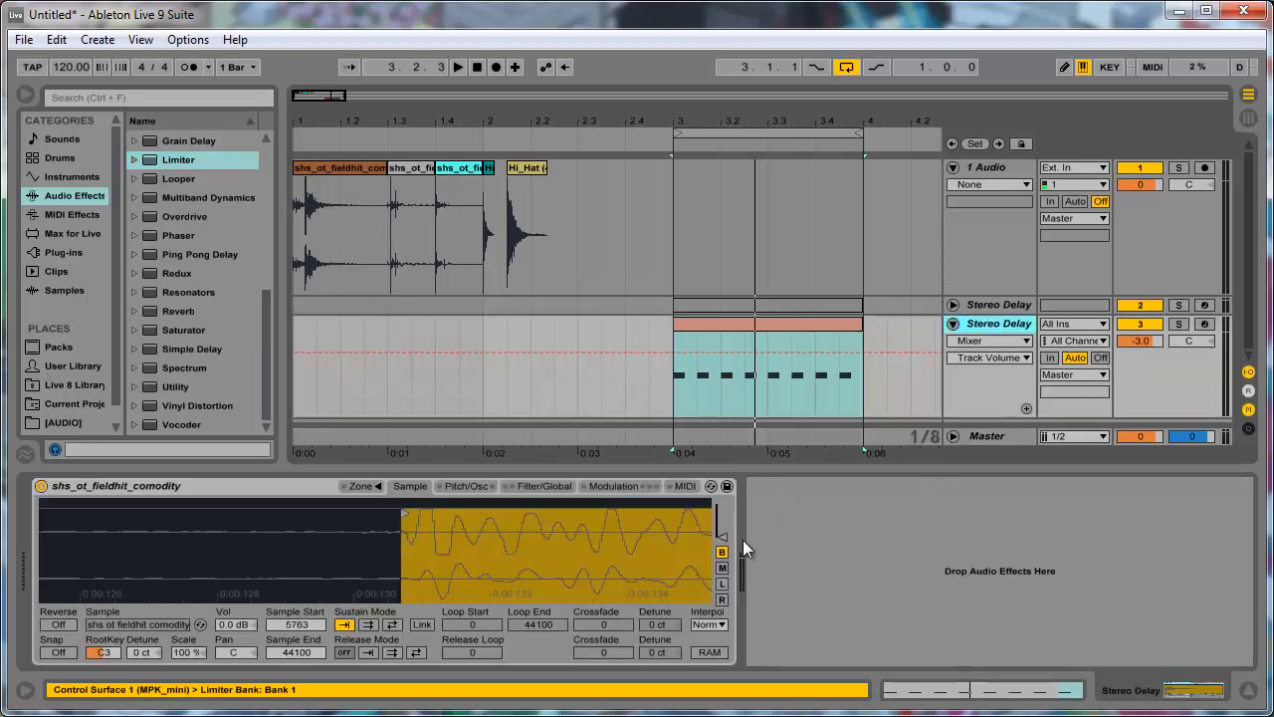
- Audition track 3's loop in solo, stop playback, and remove the solo
click(337, 99)
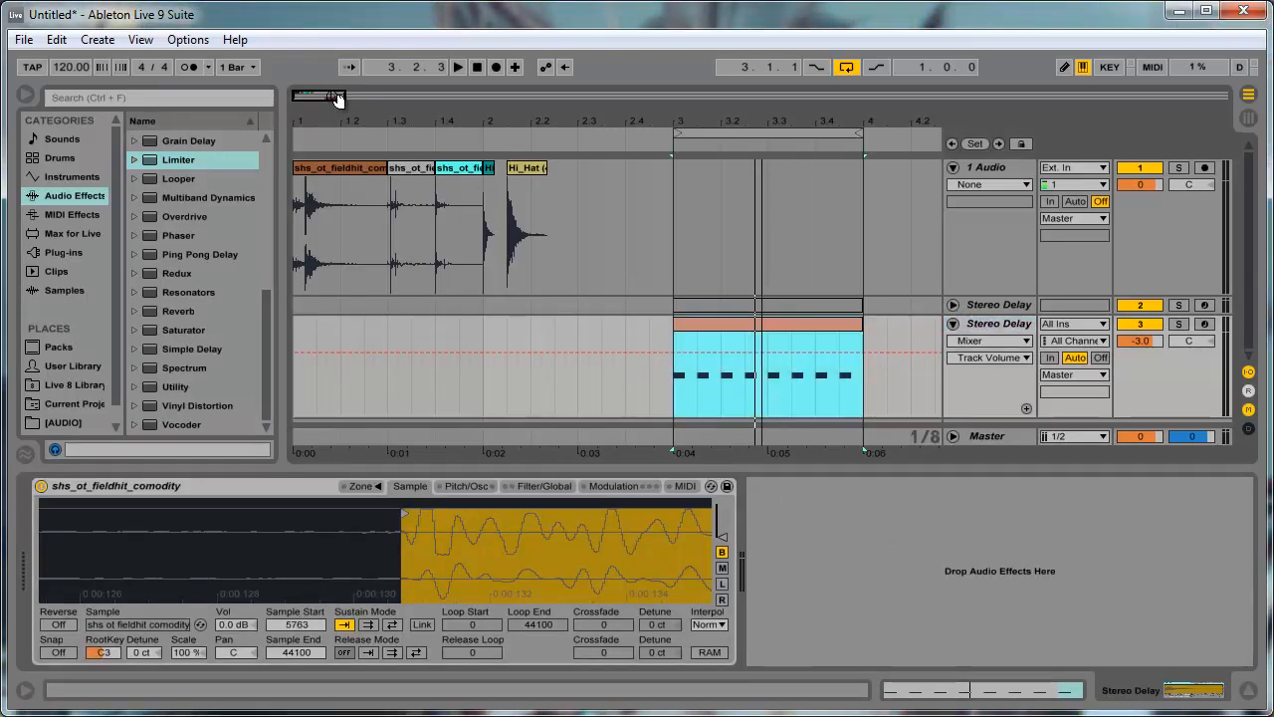
drag(337, 98, 335, 100)
key(space)
click(1184, 326)
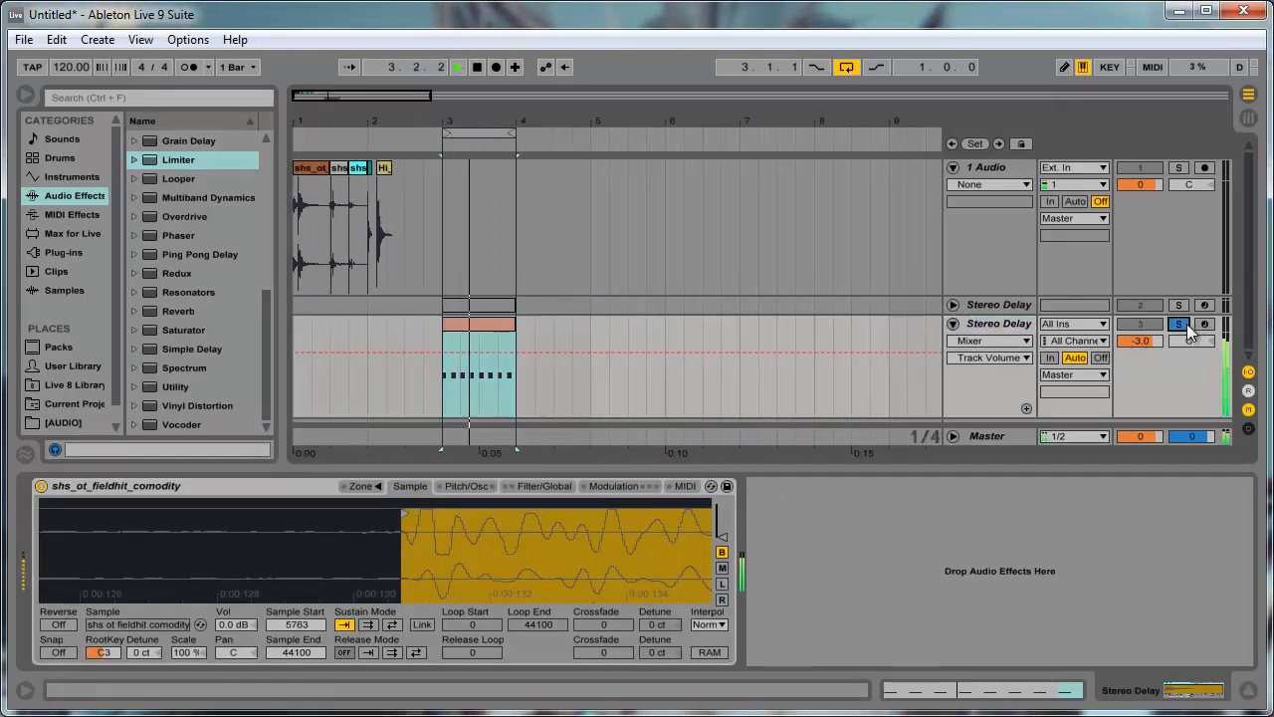
key(space)
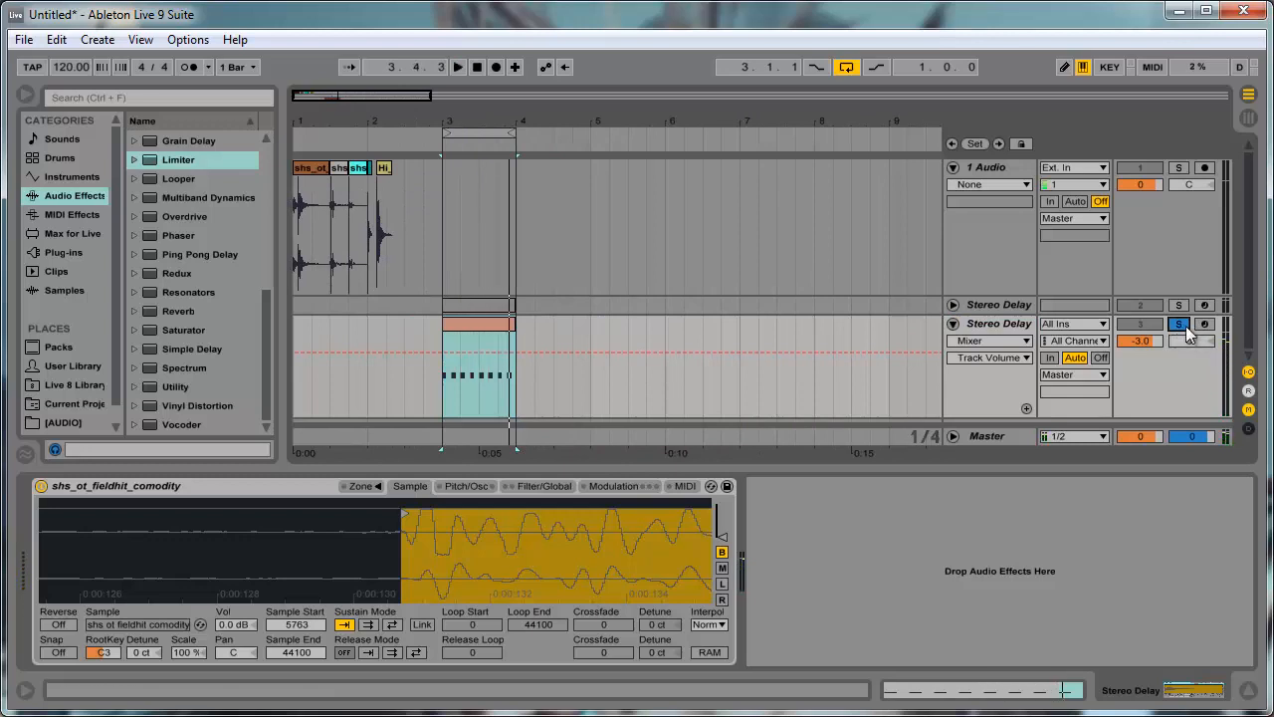
click(1183, 327)
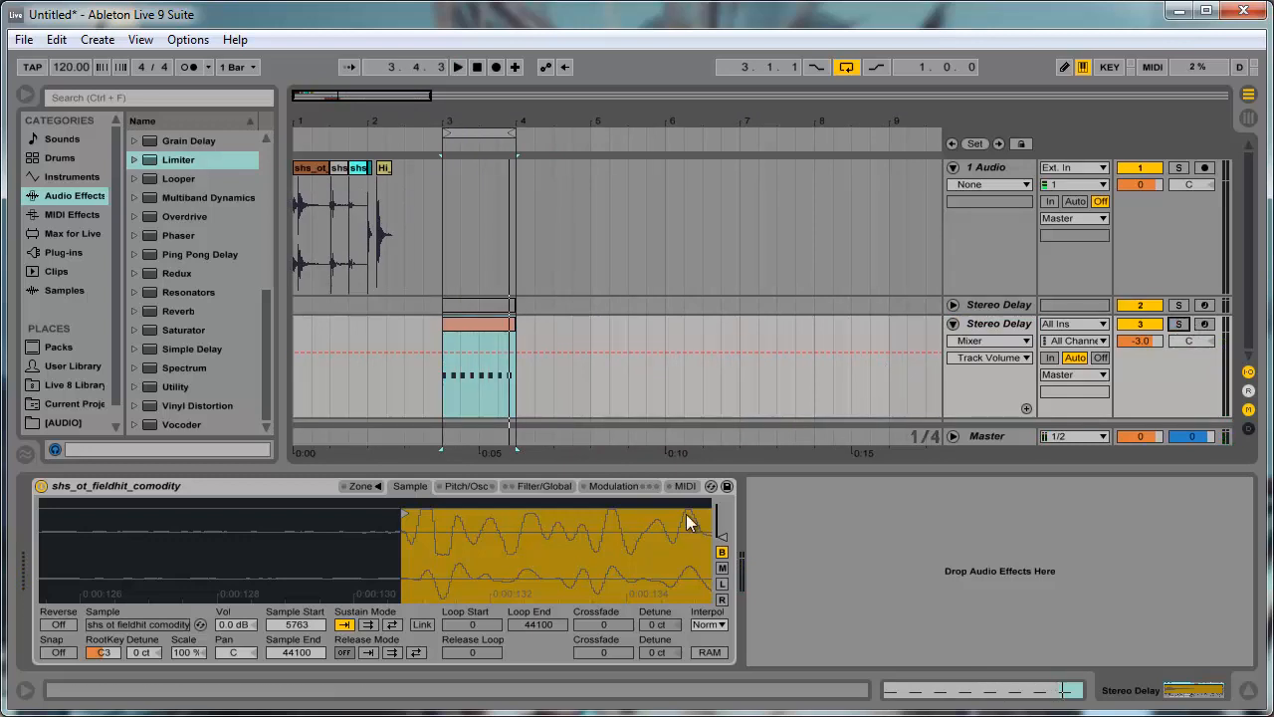
- Widen the browser and add an EQ Eight after the Sampler on track 3
click(263, 493)
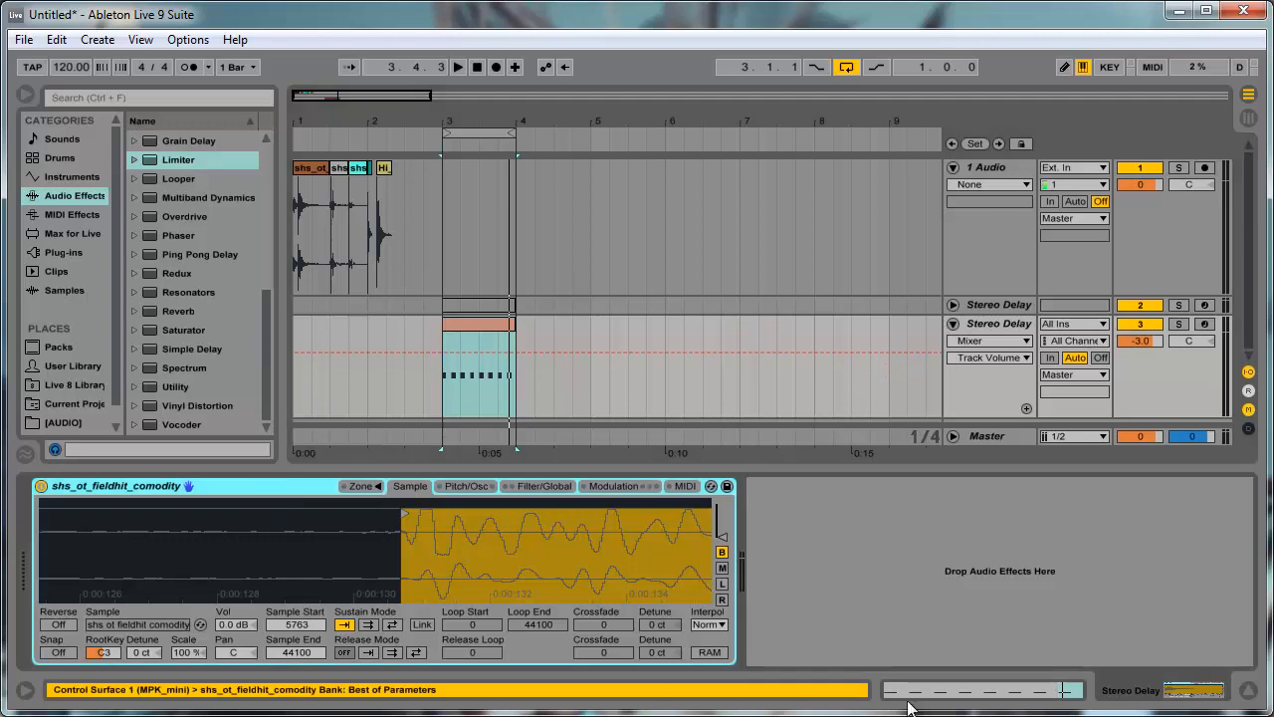
click(795, 568)
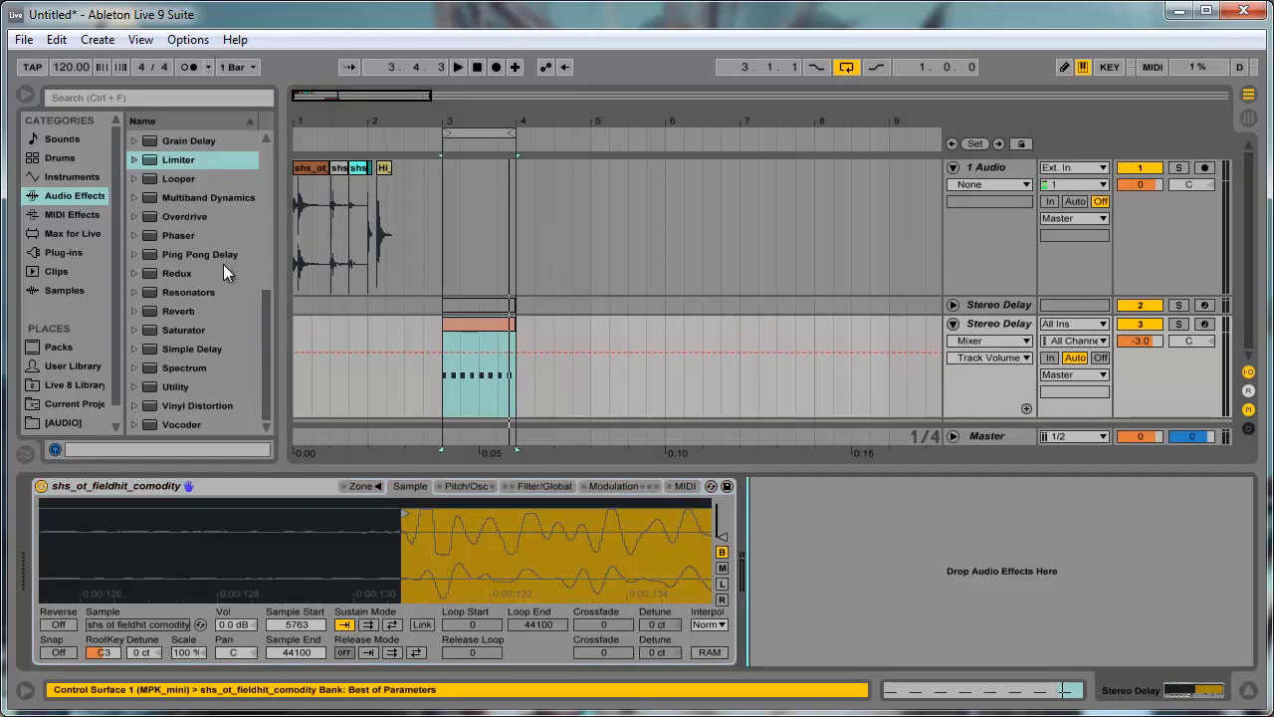
scroll(152, 266, up, 6)
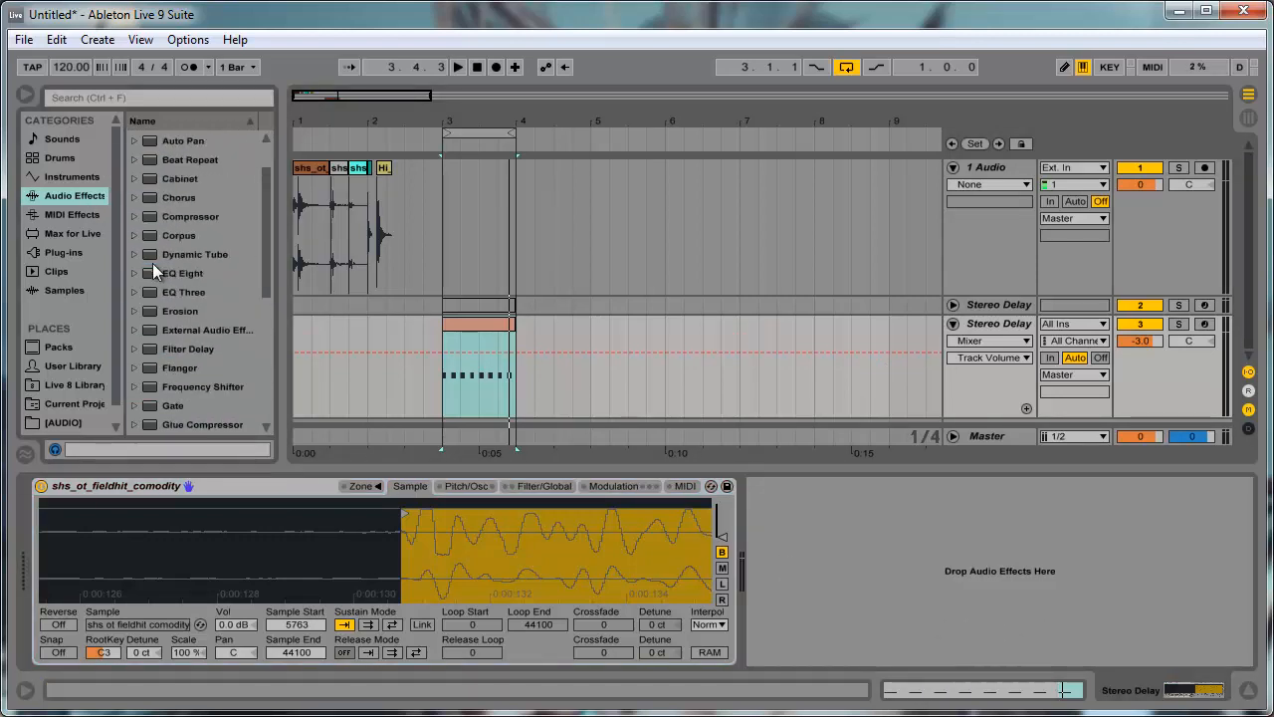
click(78, 177)
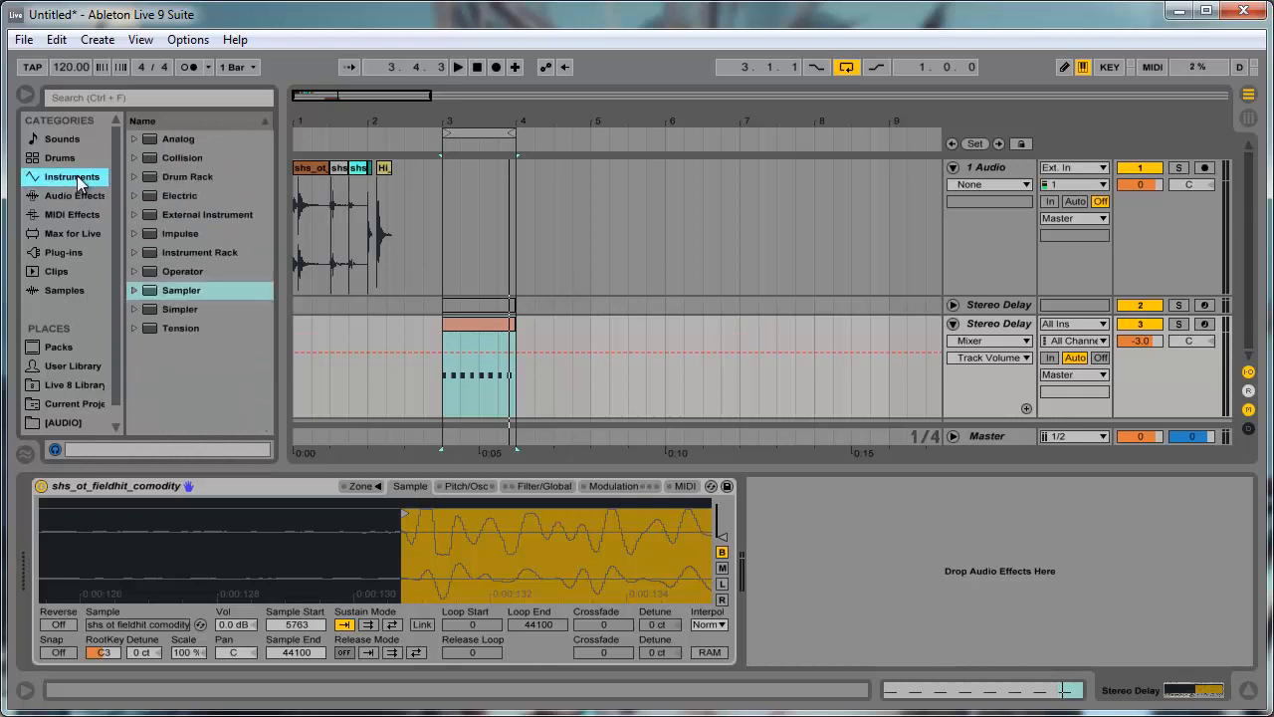
click(75, 215)
click(75, 196)
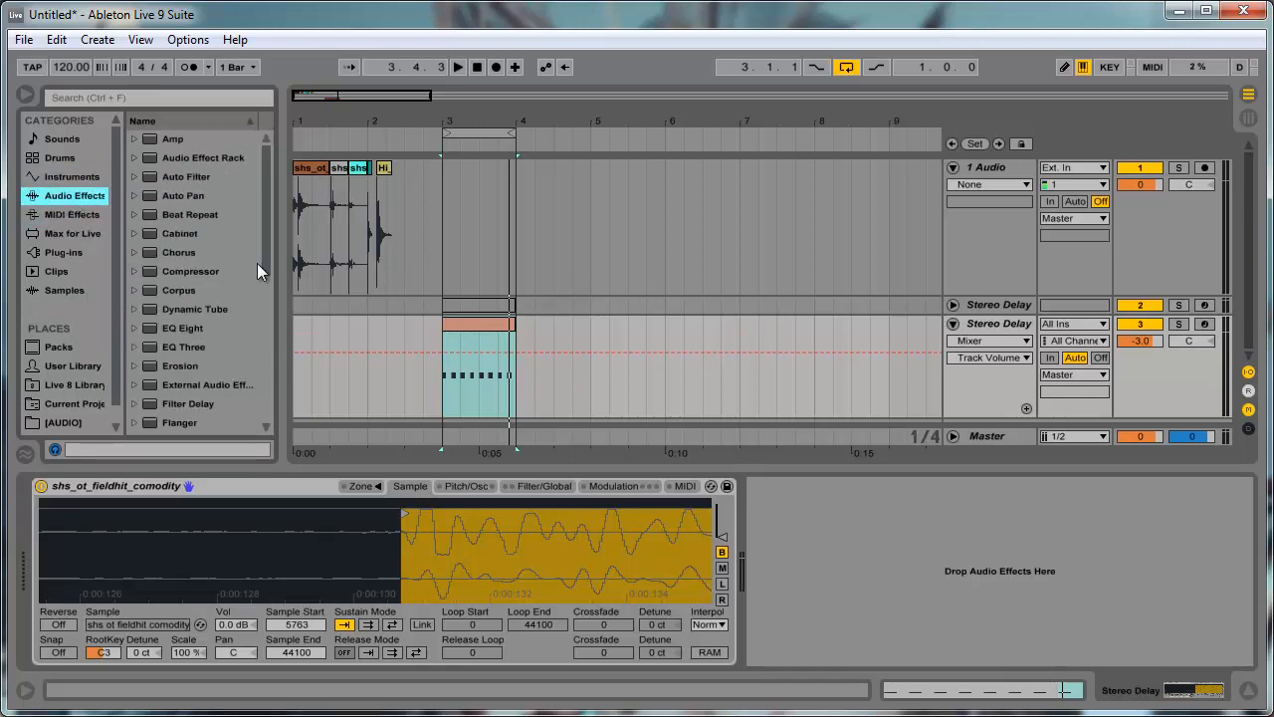
drag(278, 280, 520, 254)
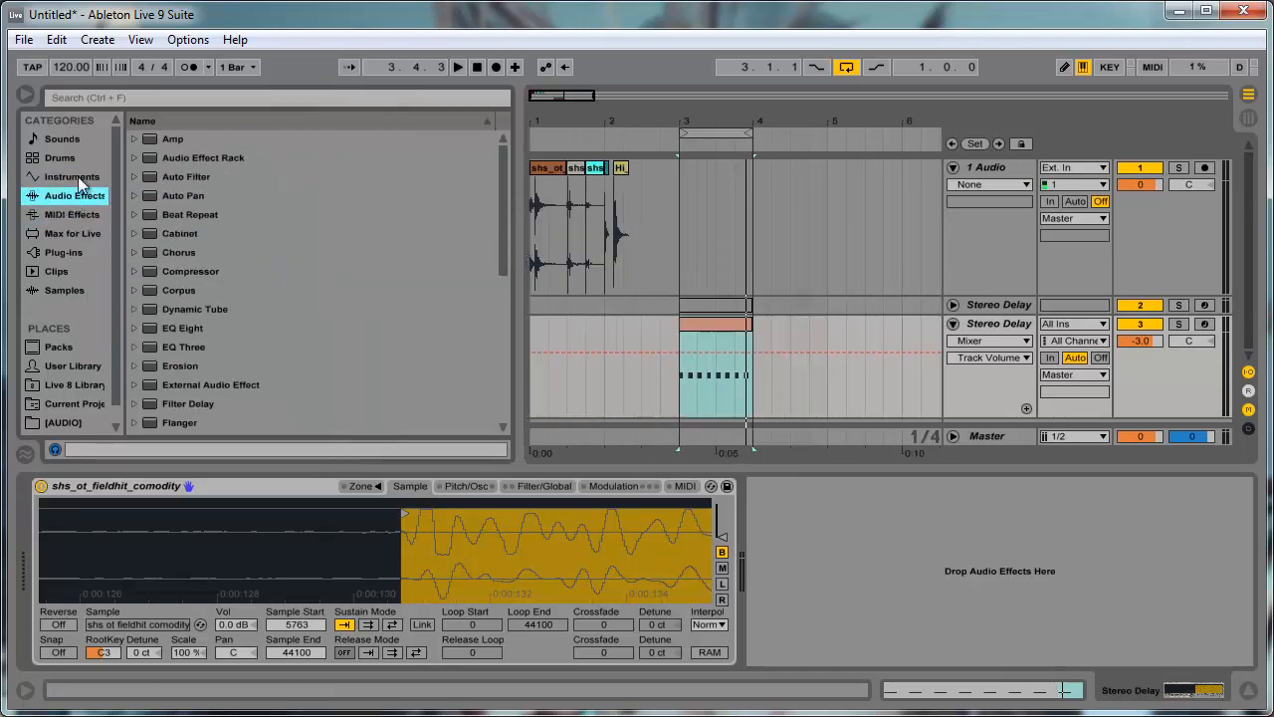
click(181, 158)
drag(187, 334, 947, 568)
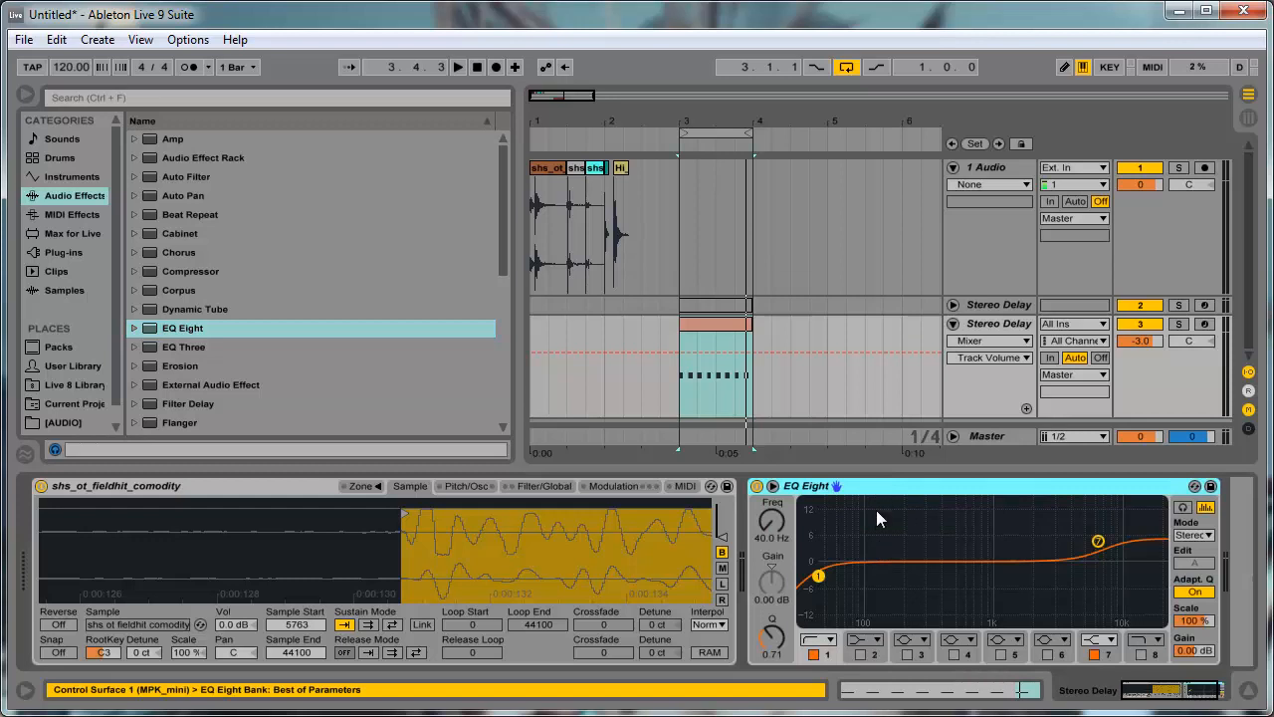
- Group the EQ Eight into an Audio Effect Rack and show its chain list
key(ctrl+g)
key(ctrl+f)
click(758, 522)
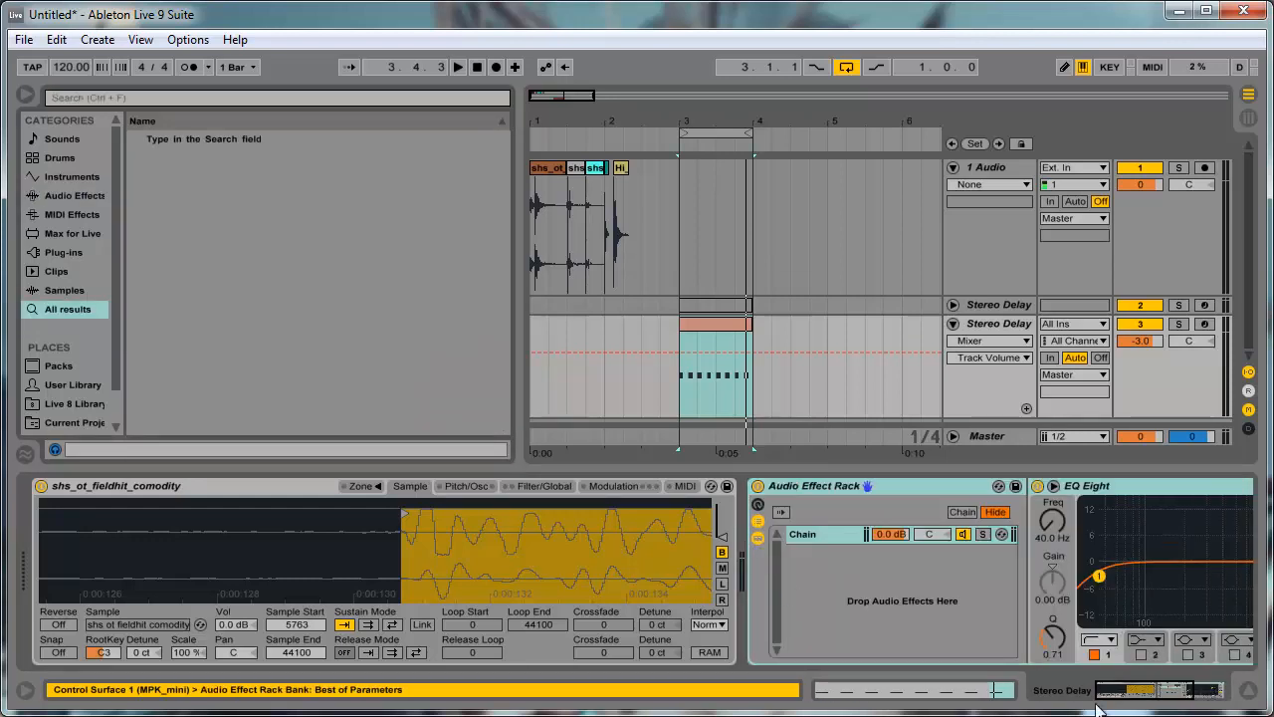
drag(1109, 688, 1244, 688)
- Duplicate the rack's chain, panning the first chain to 50R and the second to 50L
click(489, 537)
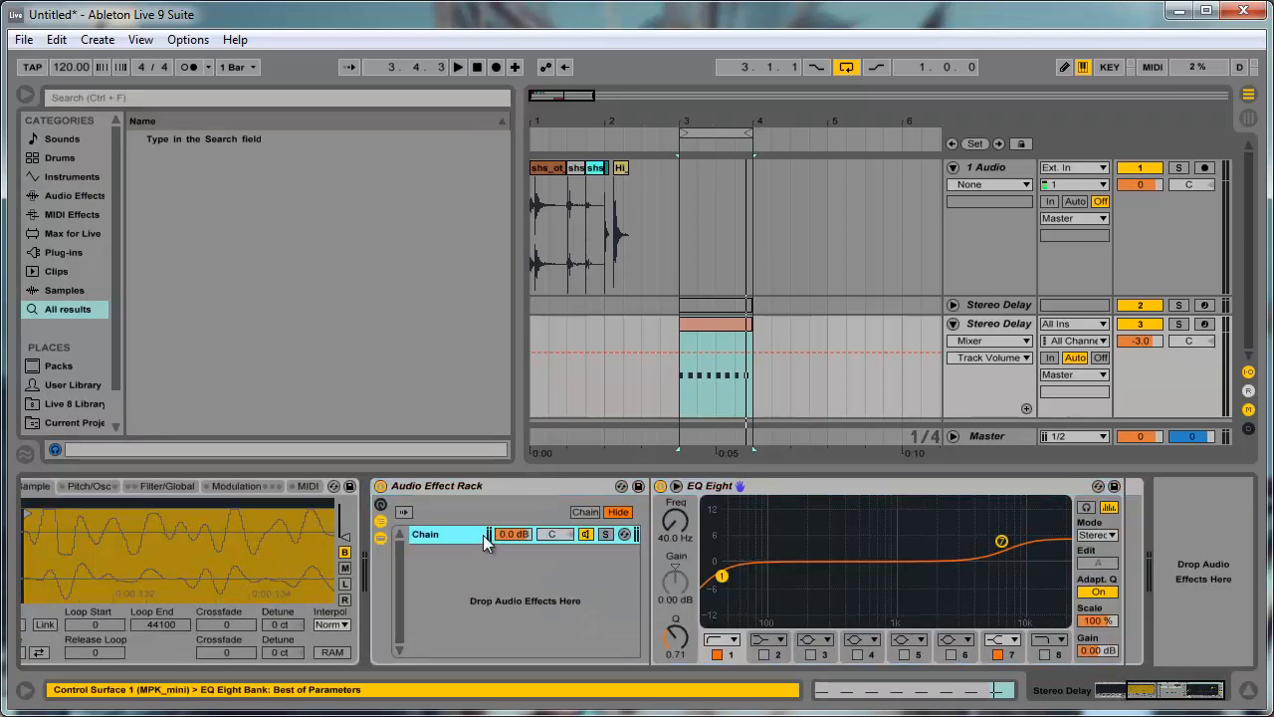
click(471, 535)
click(466, 537)
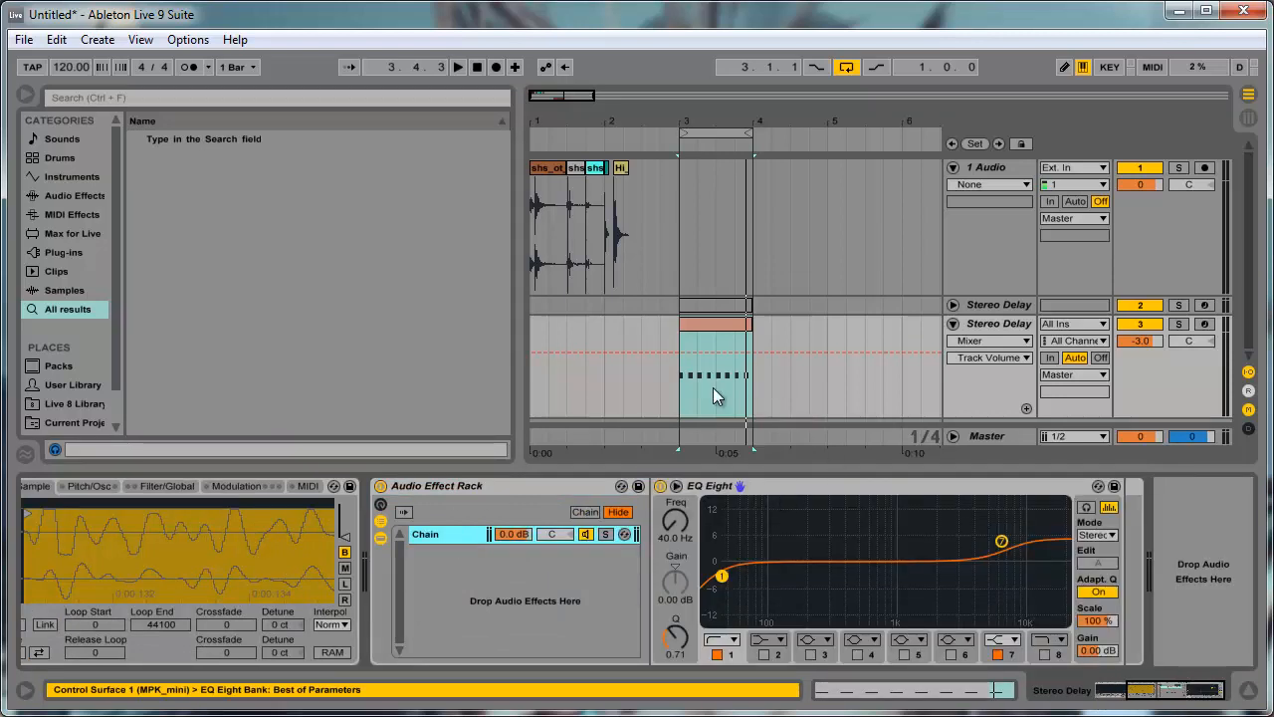
key(ctrl+d)
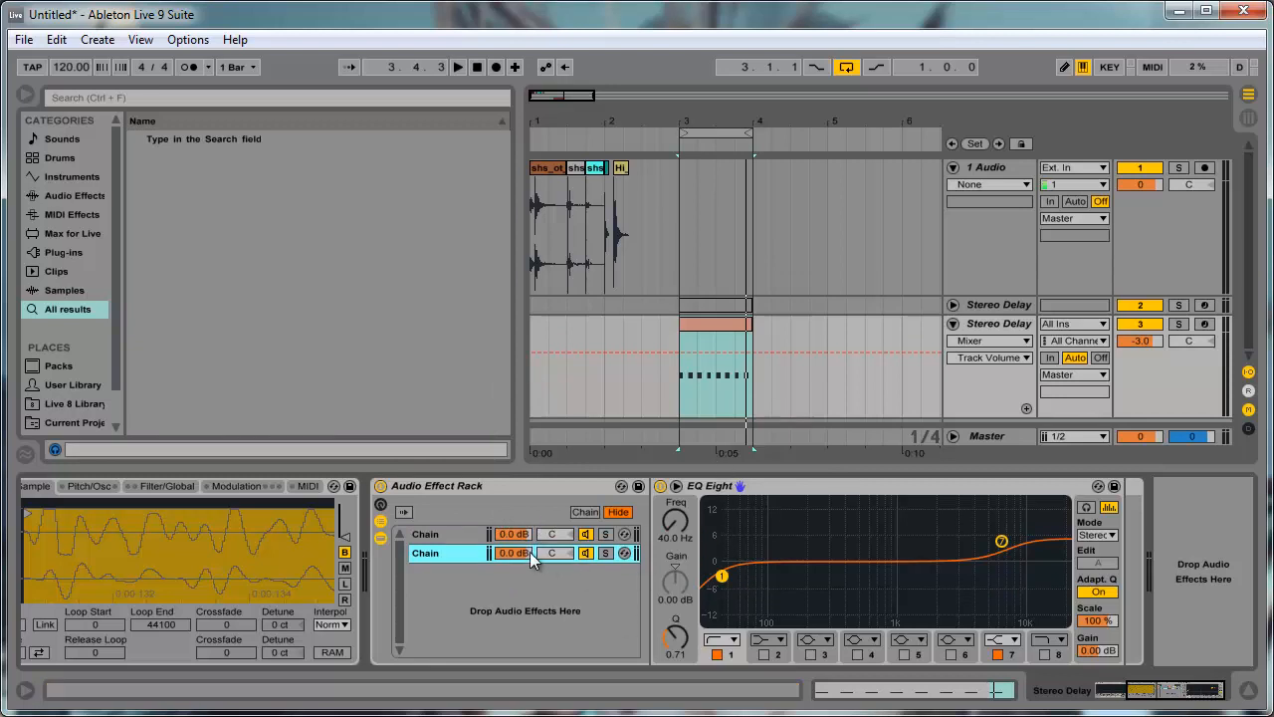
drag(553, 535, 563, 540)
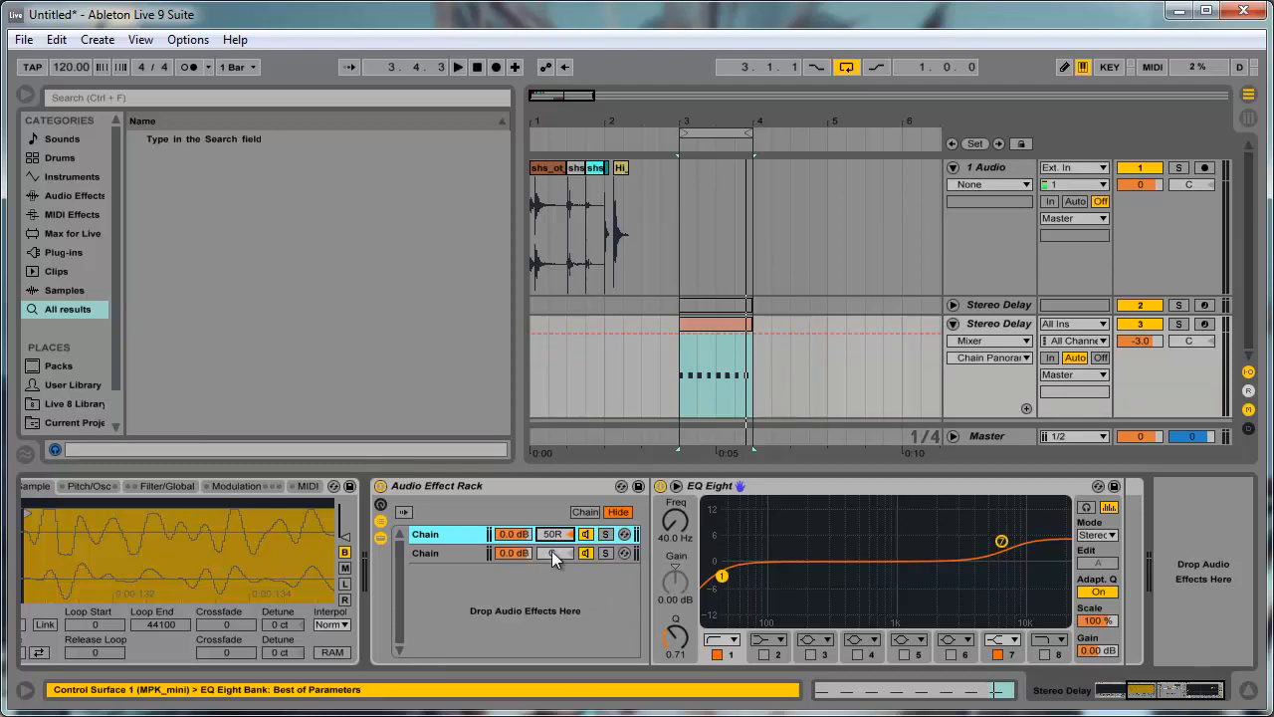
click(554, 555)
- Insert a Utility before the EQ Eight in the rack's 50L chain
click(72, 195)
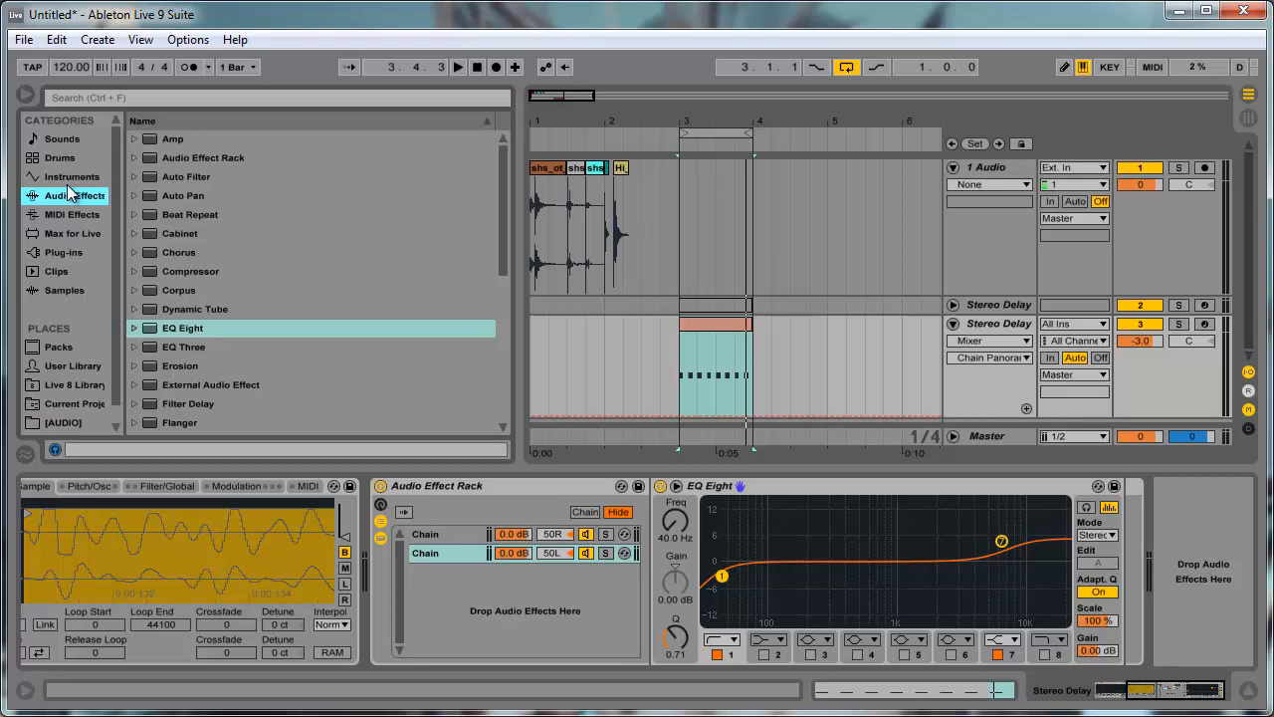
click(152, 366)
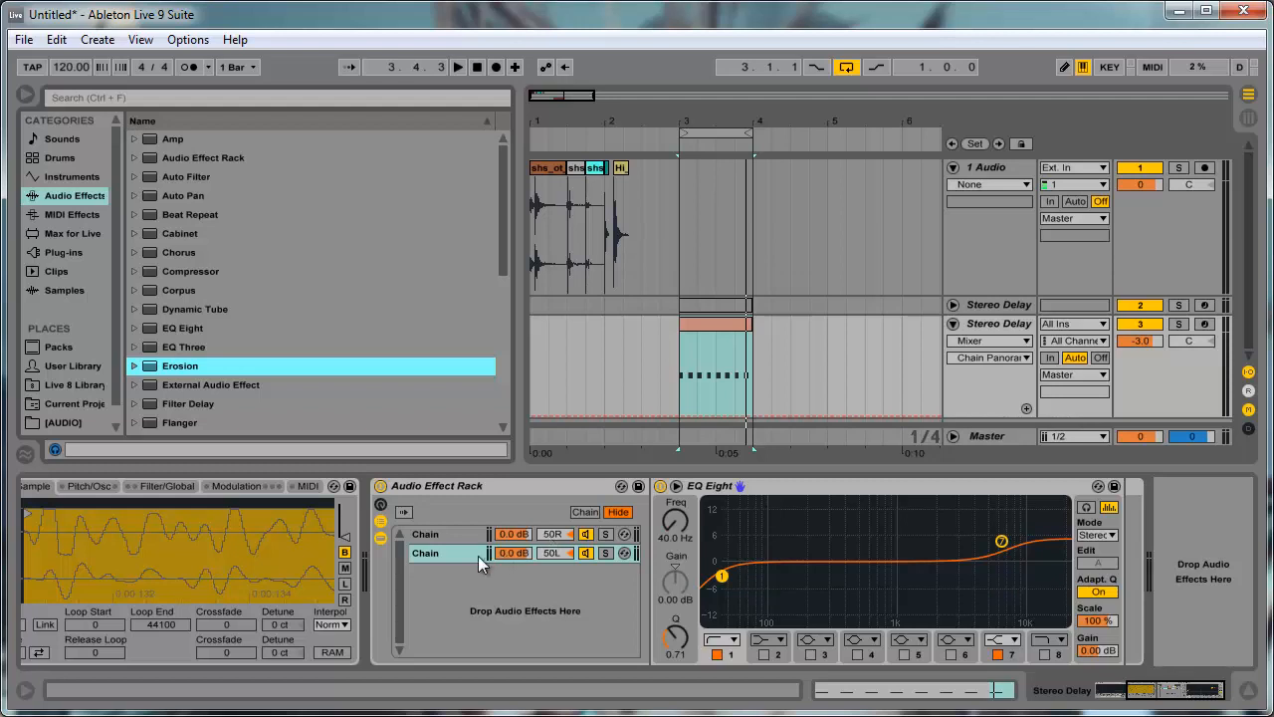
click(221, 329)
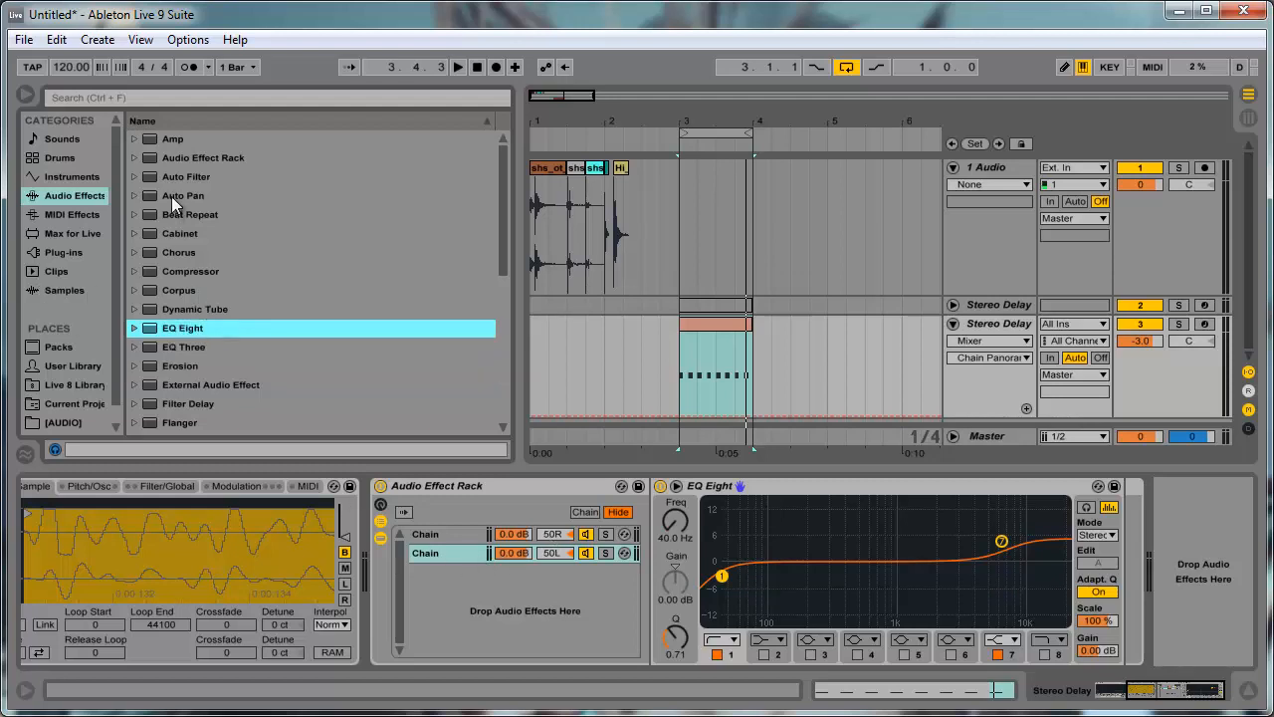
click(221, 181)
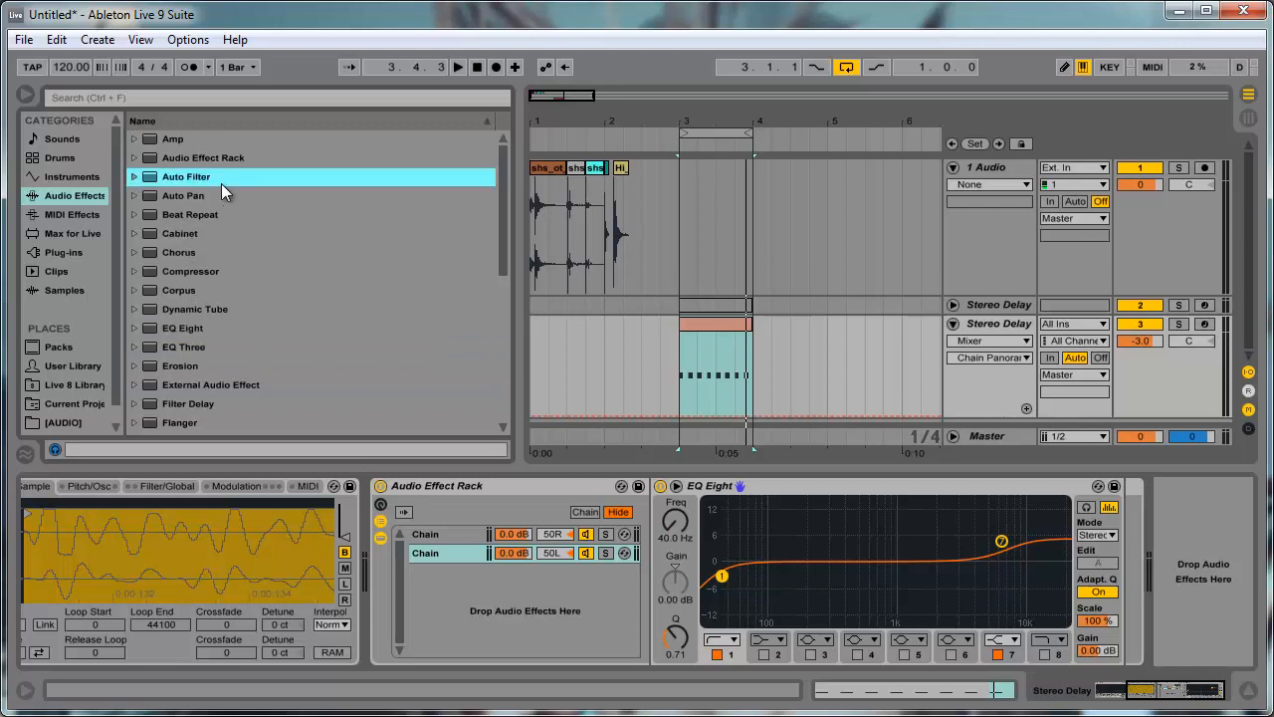
scroll(206, 286, down, 6)
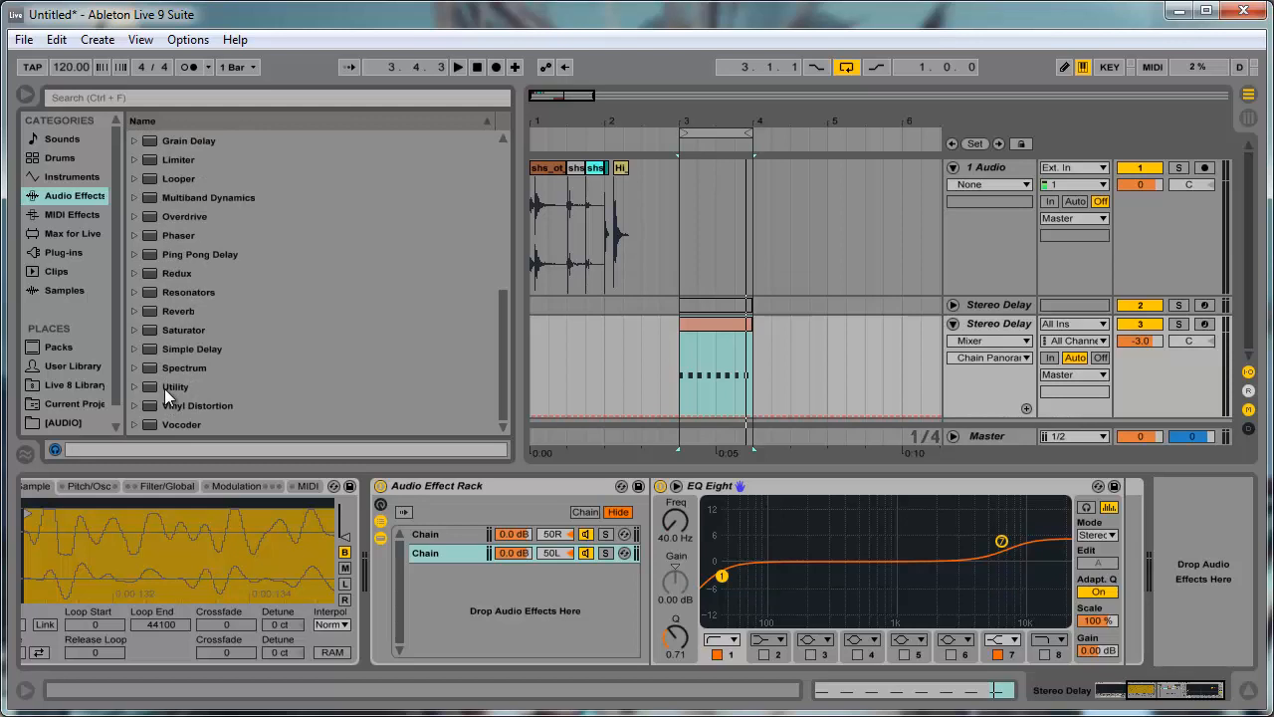
drag(164, 389, 650, 585)
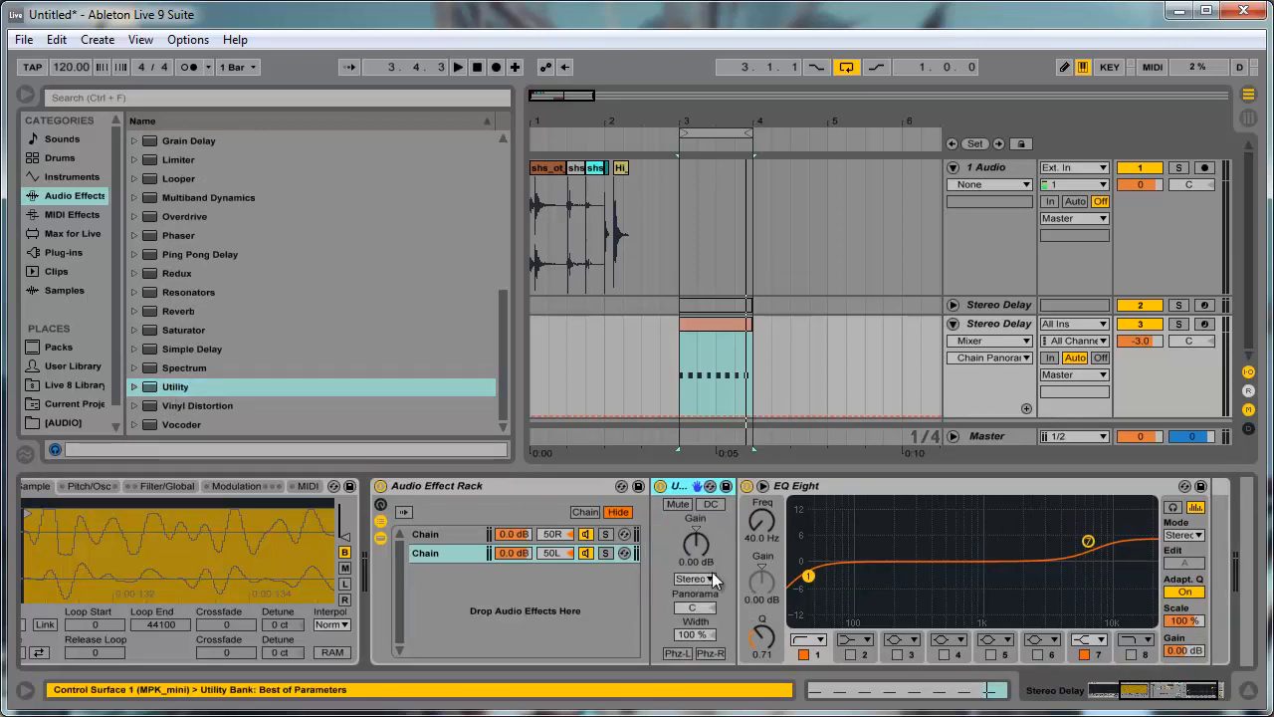
- Set the signal source of the 50L chain's Utility to Left
click(696, 607)
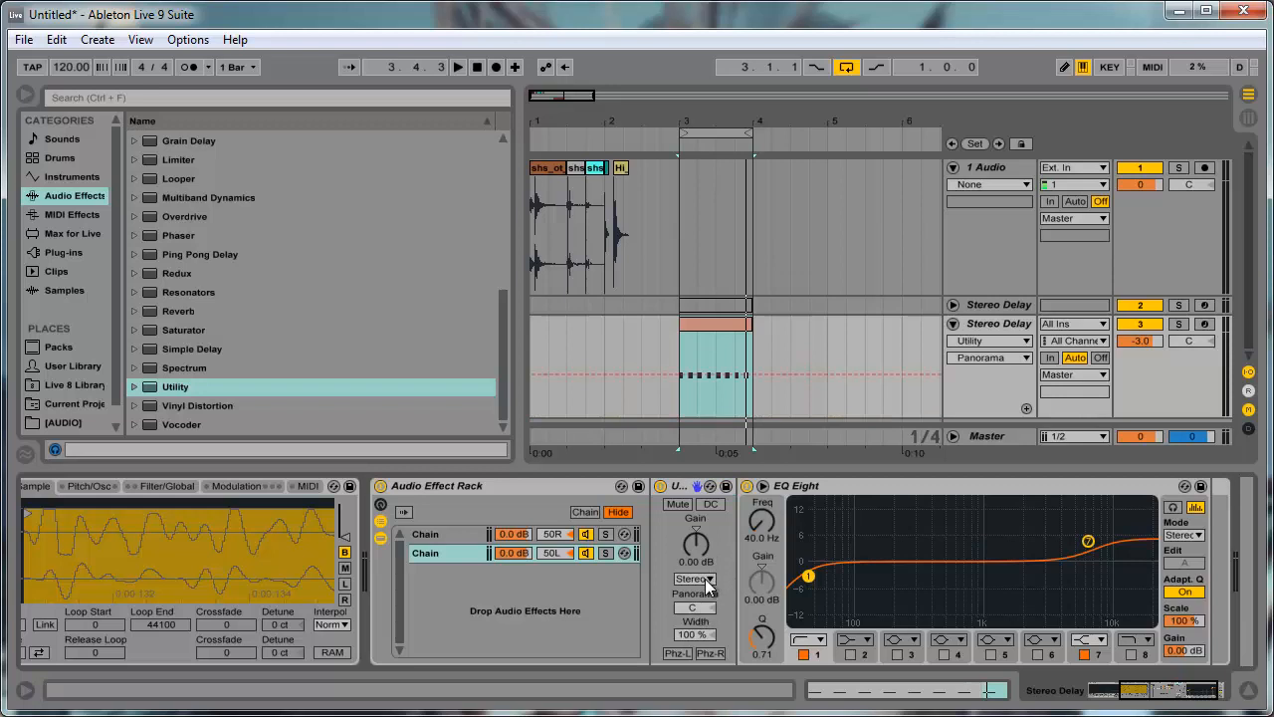
click(696, 579)
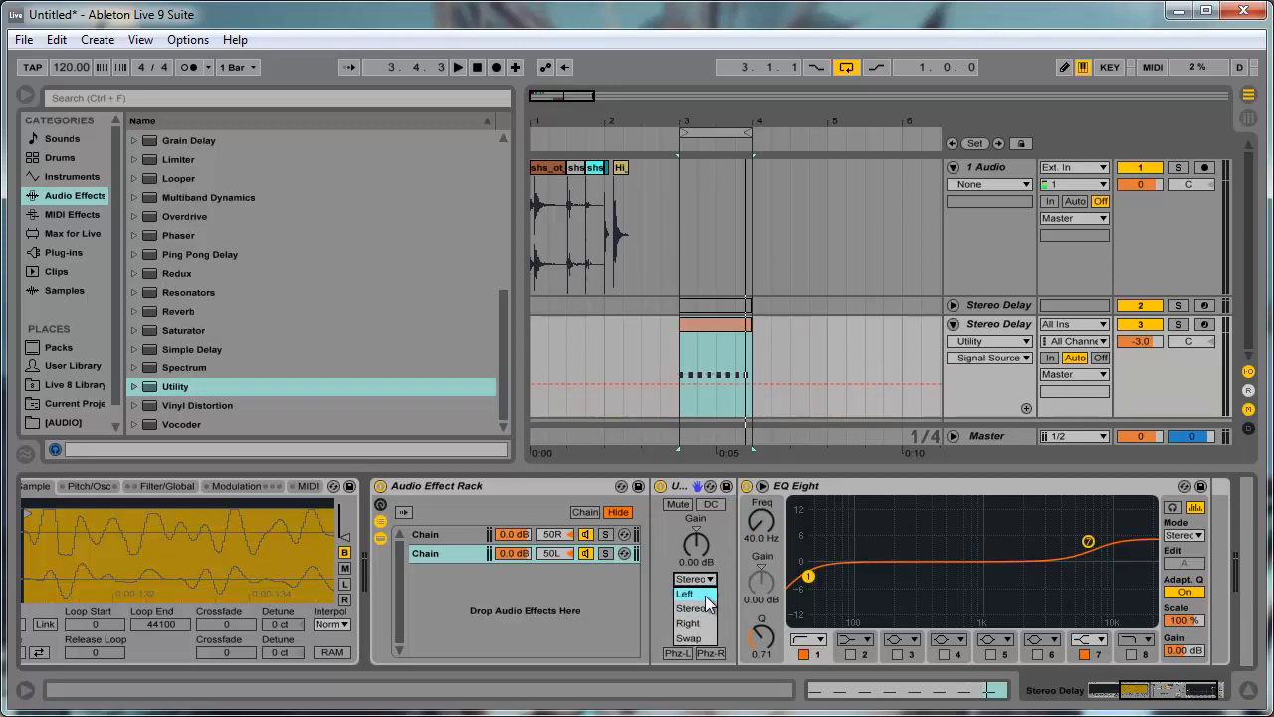
click(707, 594)
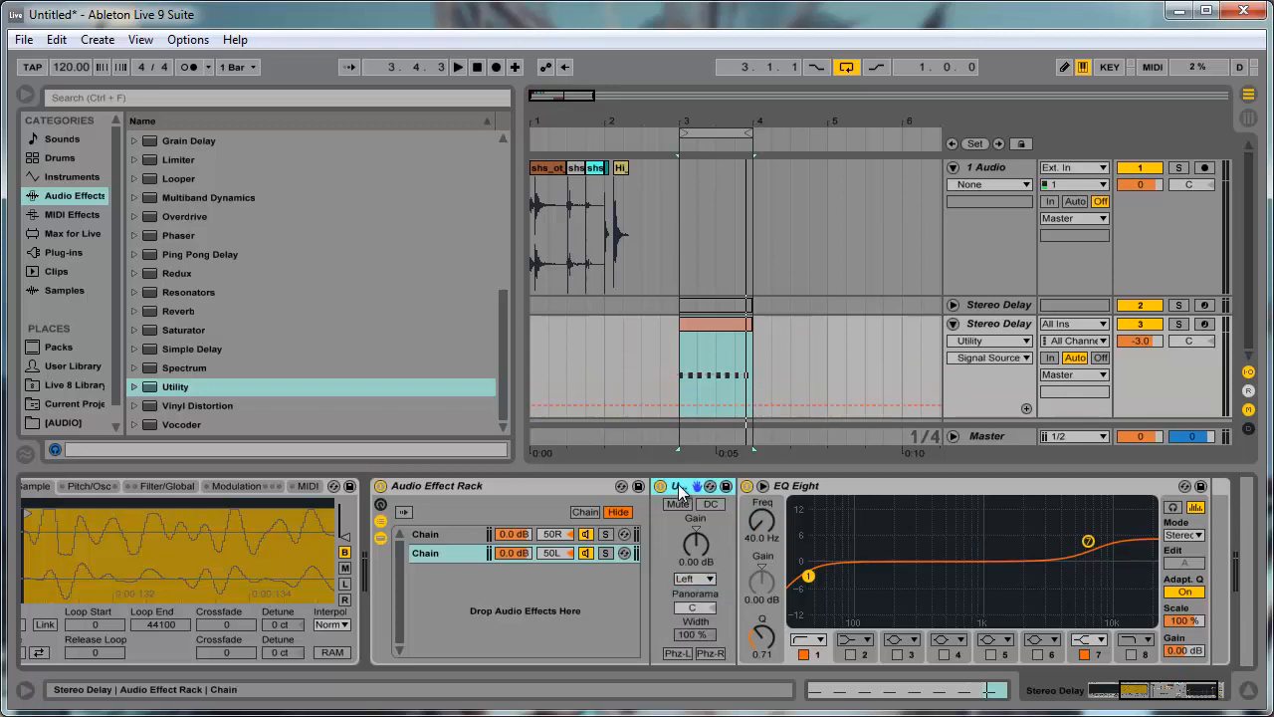
- Copy the Utility into the 50R chain ahead of its EQ Eight and set the copy's signal source to Right
drag(678, 484, 442, 526)
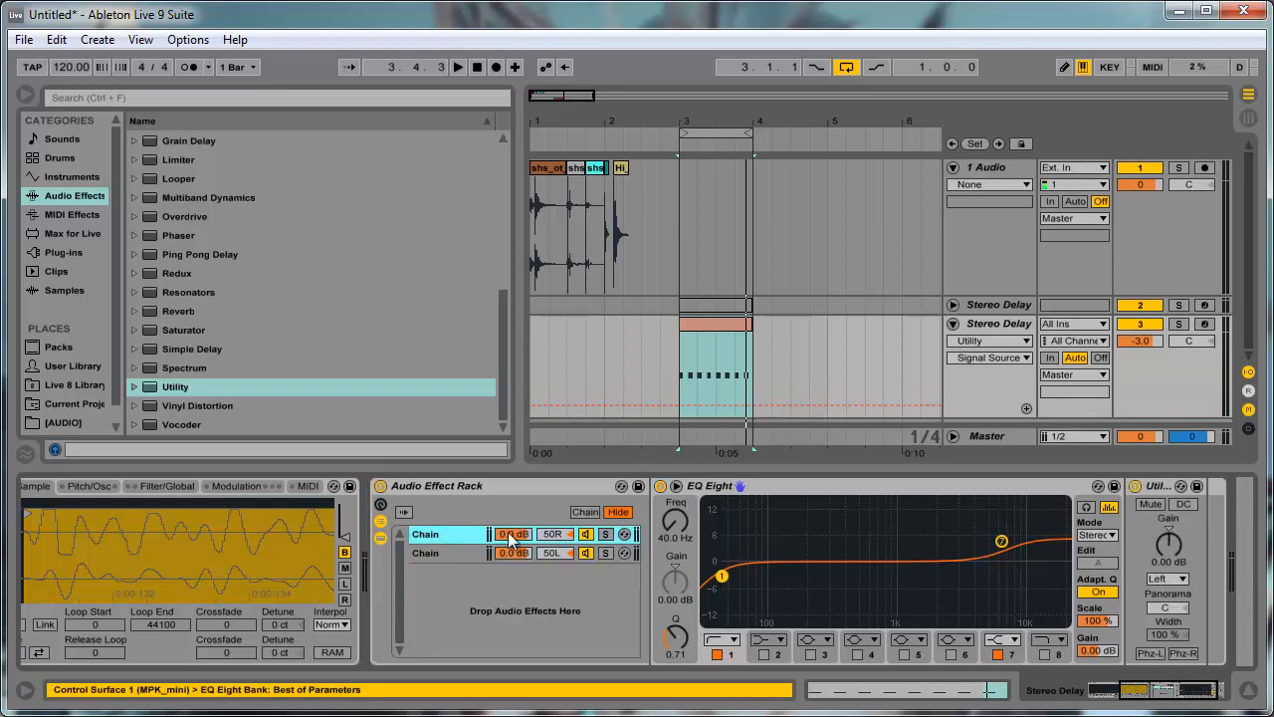
drag(1158, 491, 702, 492)
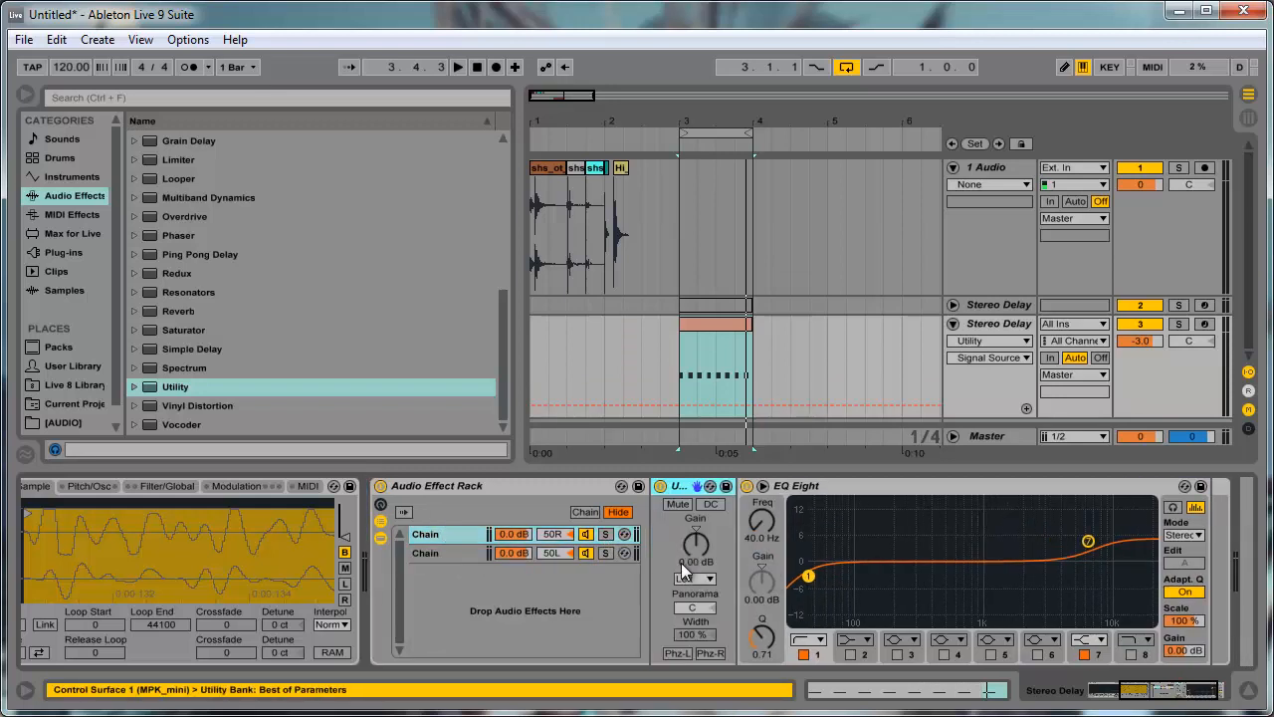
click(694, 579)
click(687, 592)
click(697, 580)
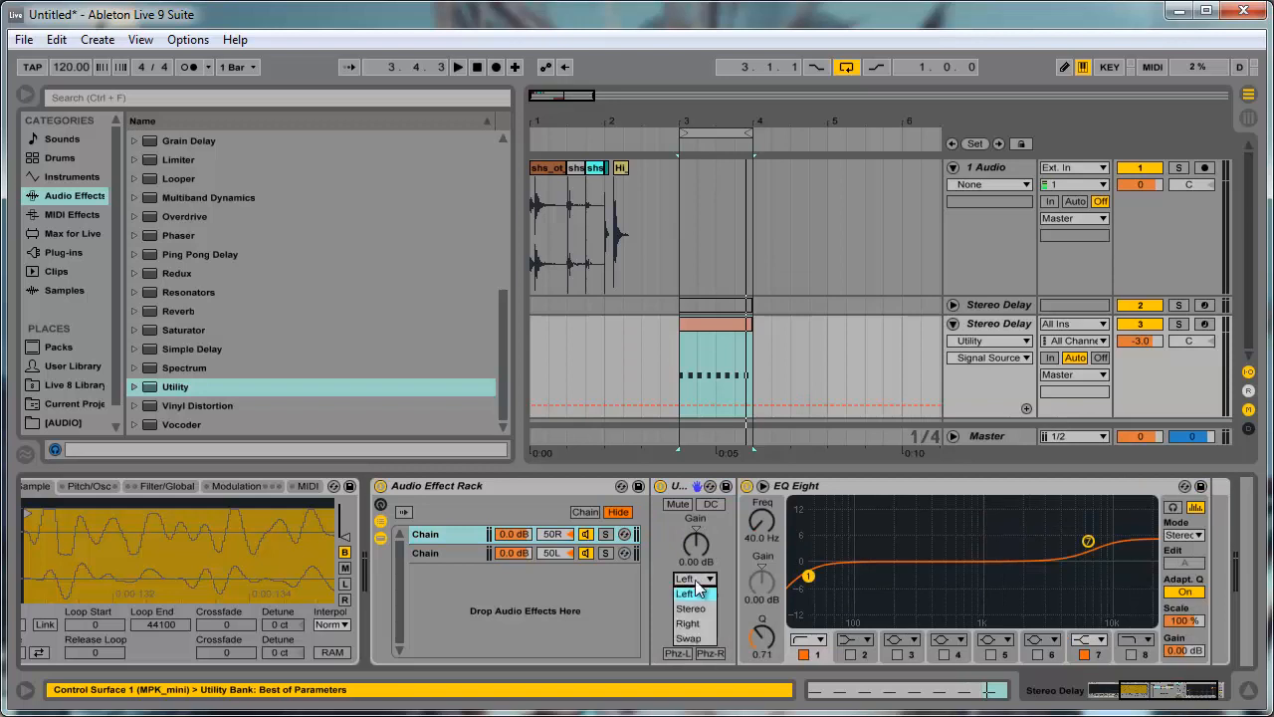
click(701, 623)
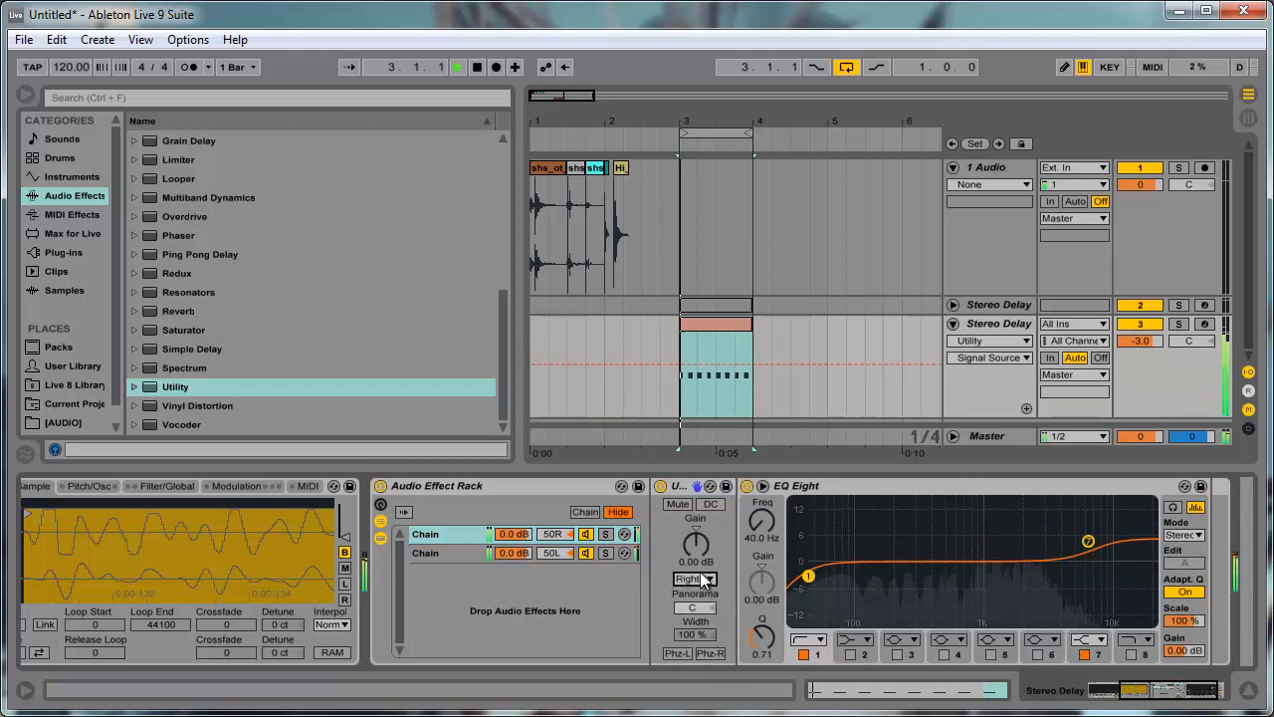
- Solo the 50R chain and try out a Saturator between its Utility and EQ Eight
click(604, 534)
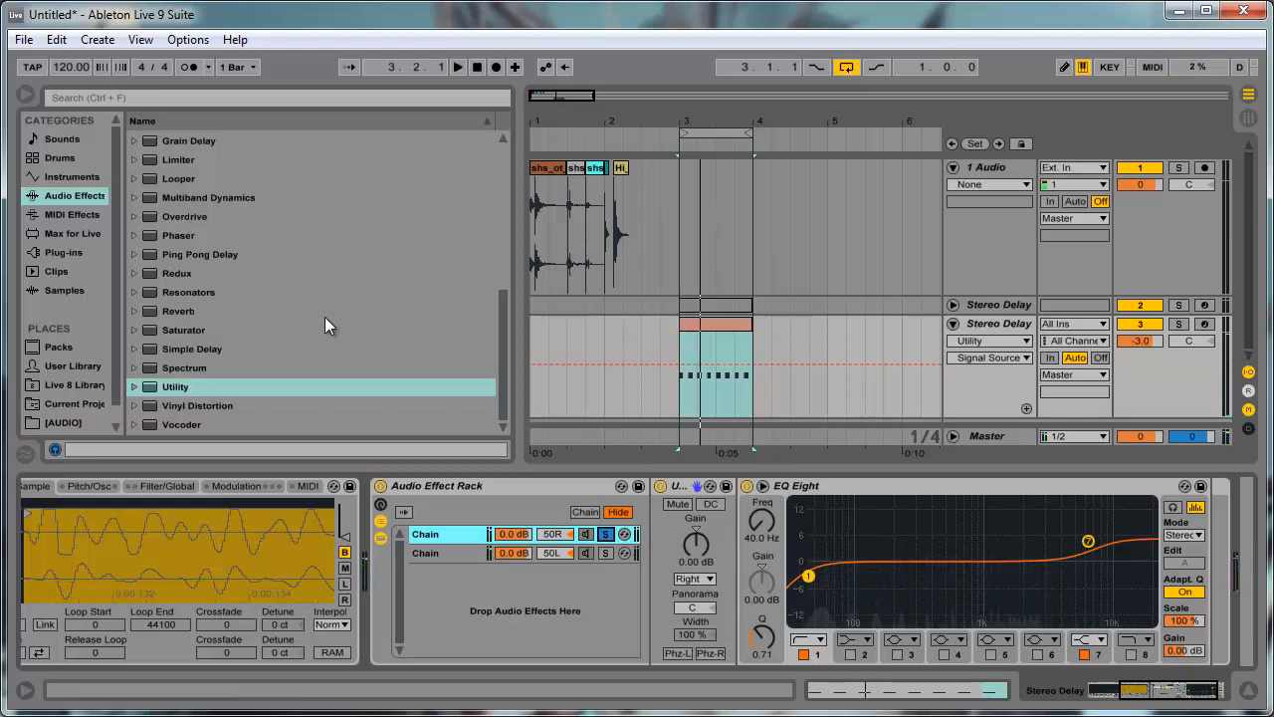
click(206, 317)
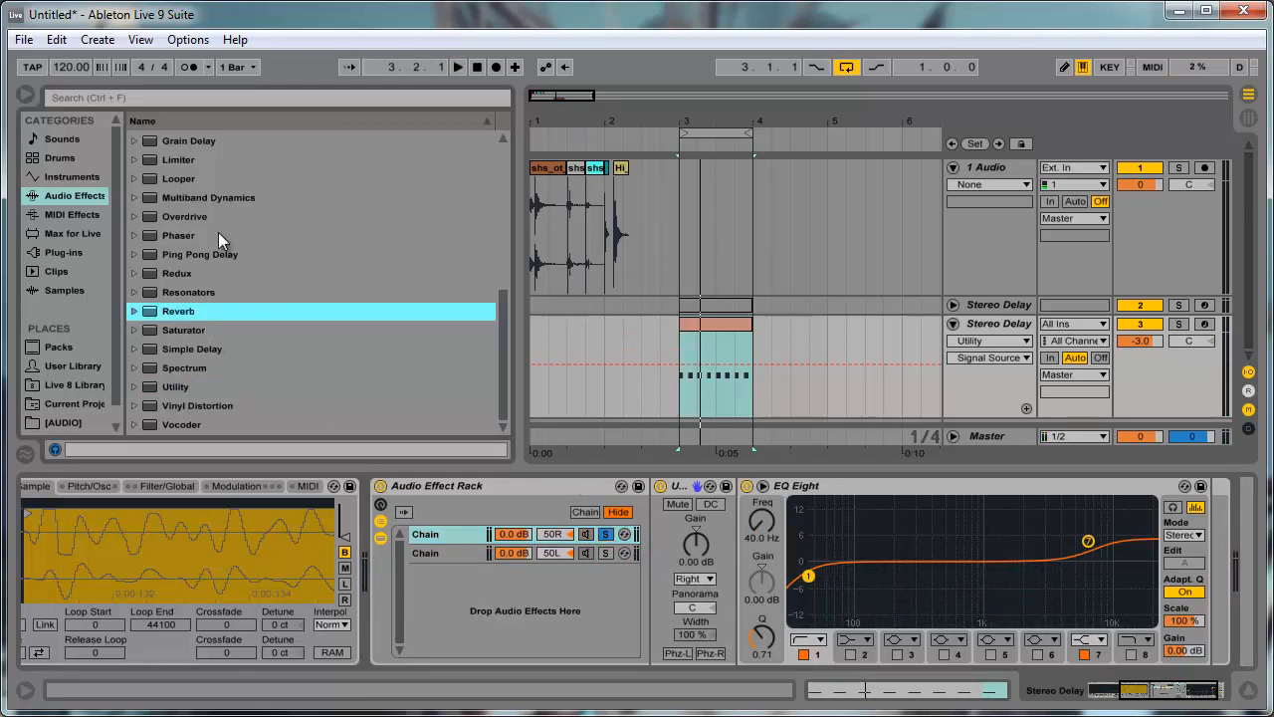
drag(186, 331, 738, 584)
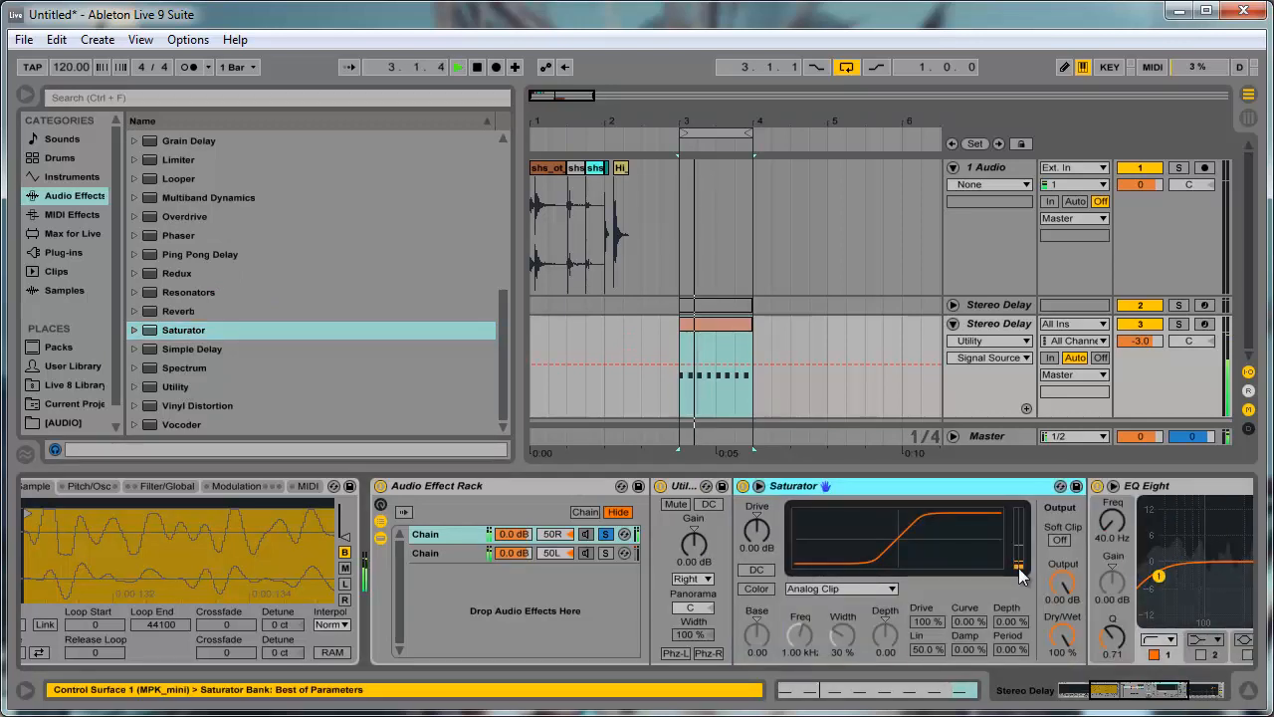
key(space)
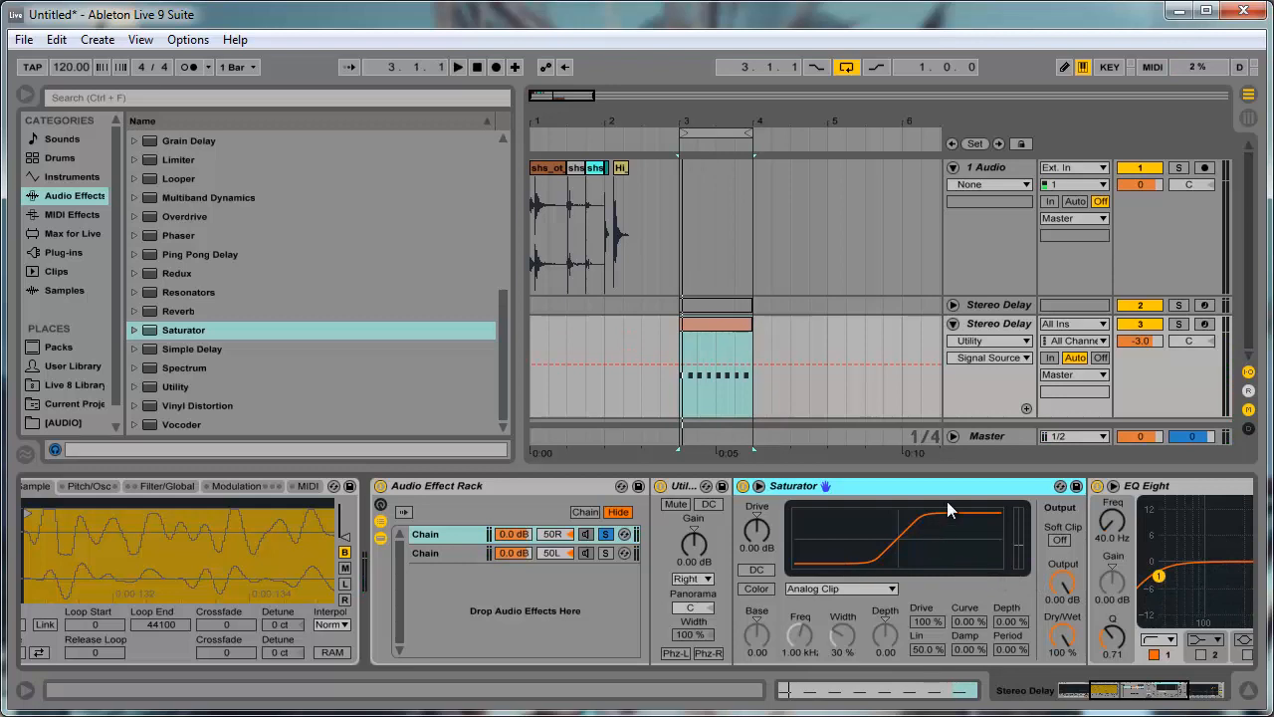
key(Delete)
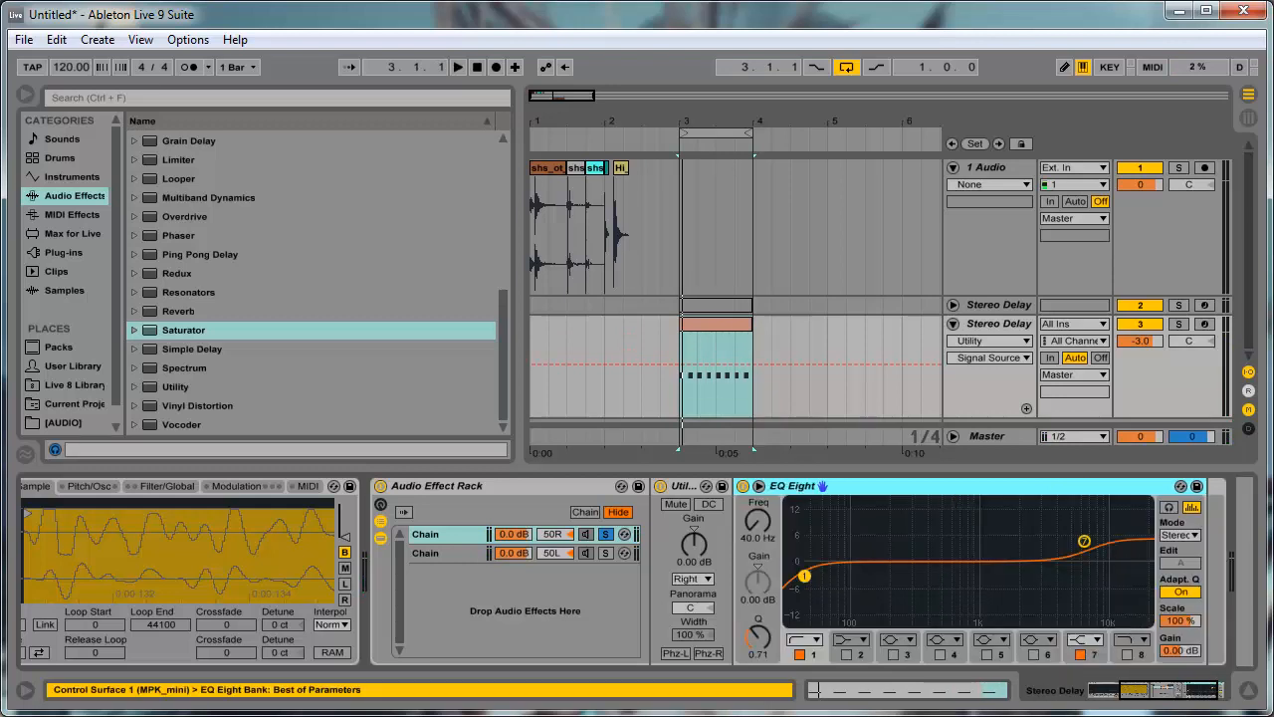
- Compare the 50L and 50R chains by soloing each in turn, ending with 50L soloed
click(521, 552)
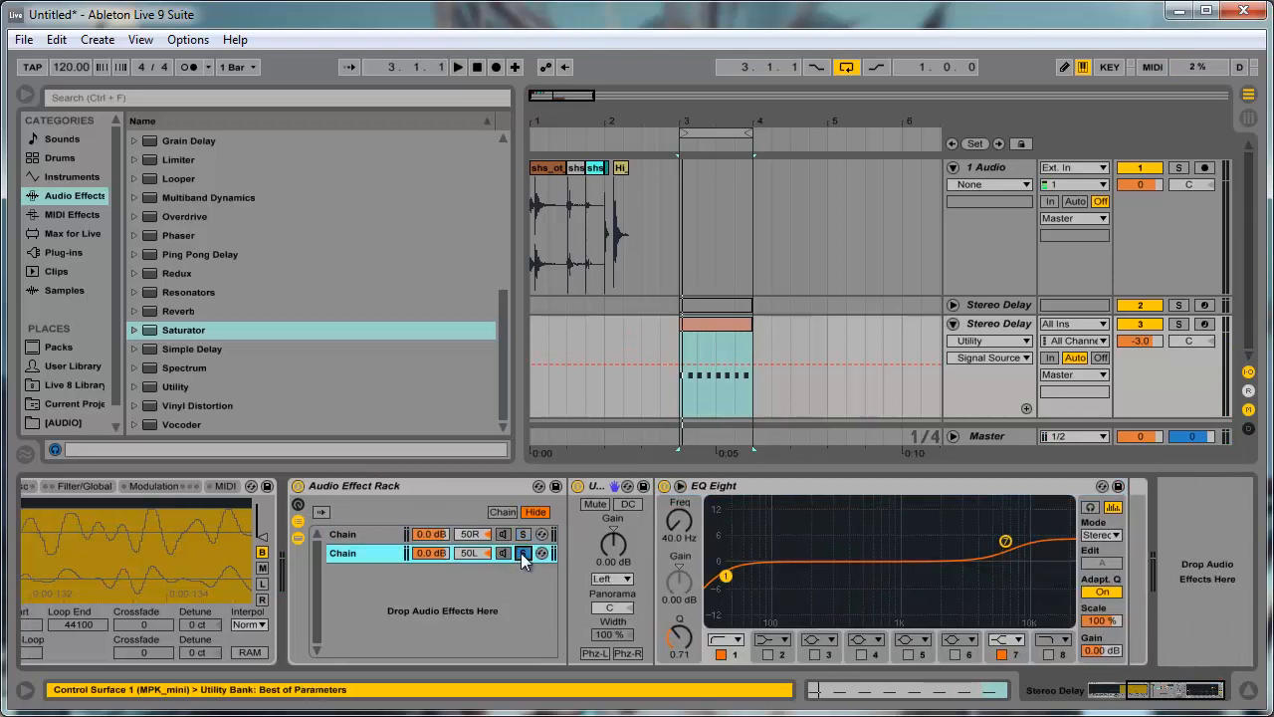
click(523, 535)
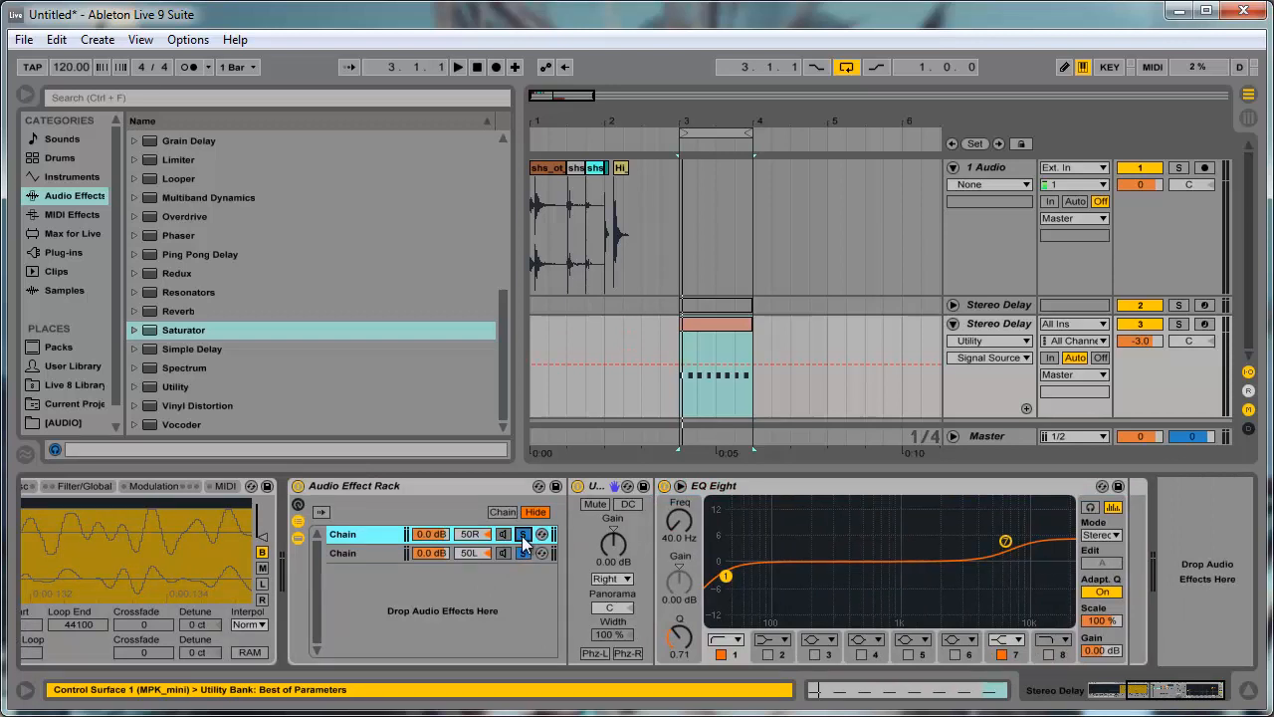
click(522, 535)
click(523, 535)
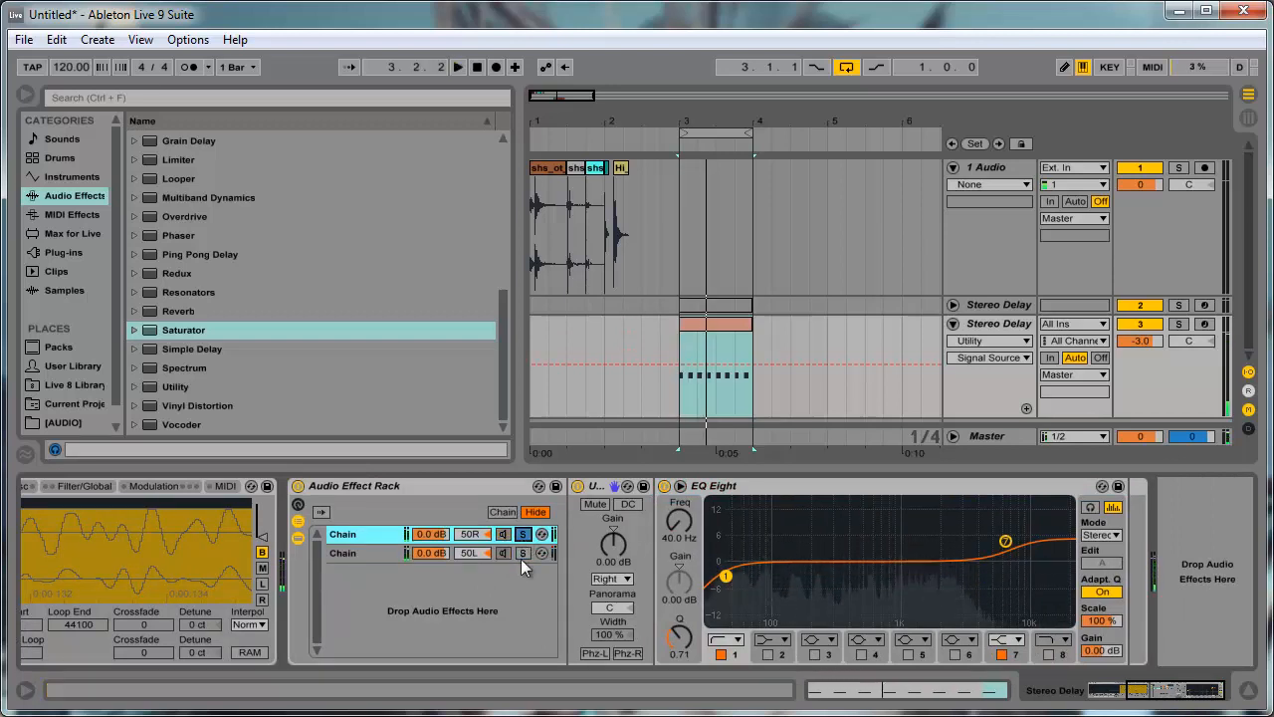
click(521, 553)
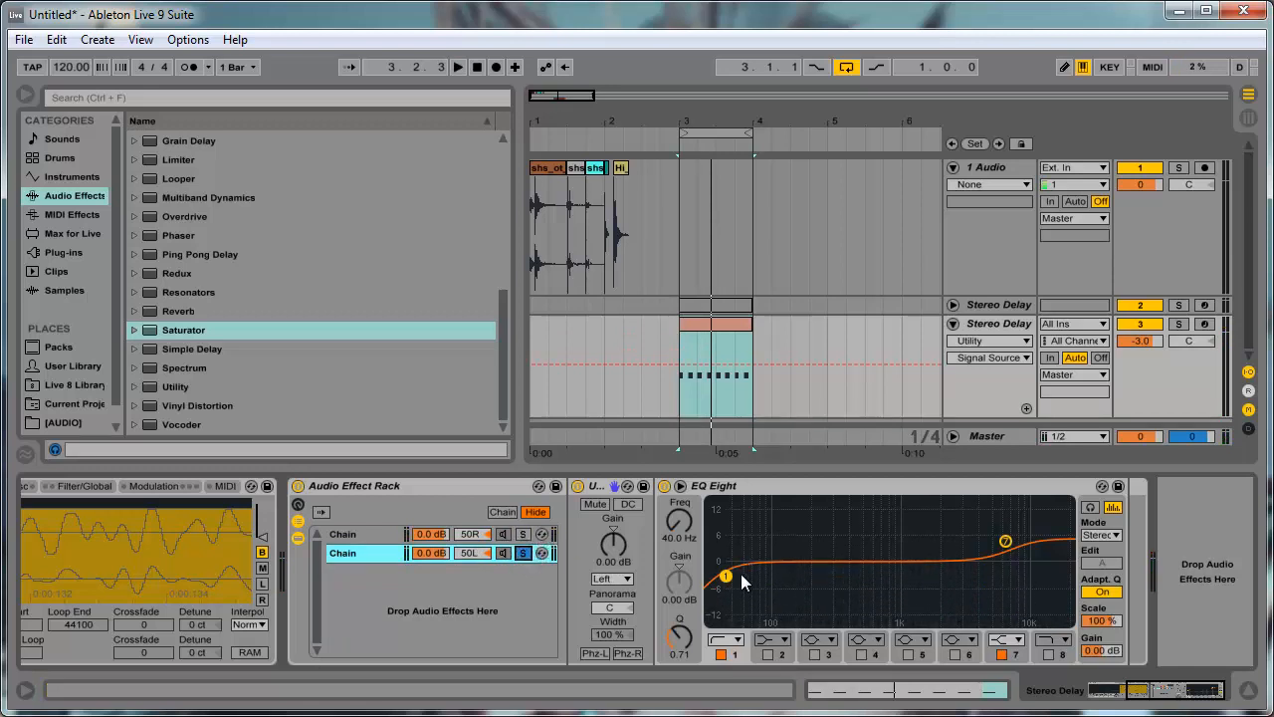
- Shape the 50L chain's EQ Eight with band 1 at 190 Hz, band 7 at 14.5 kHz, a band 4 boost and a band 5 cut
drag(728, 584, 810, 580)
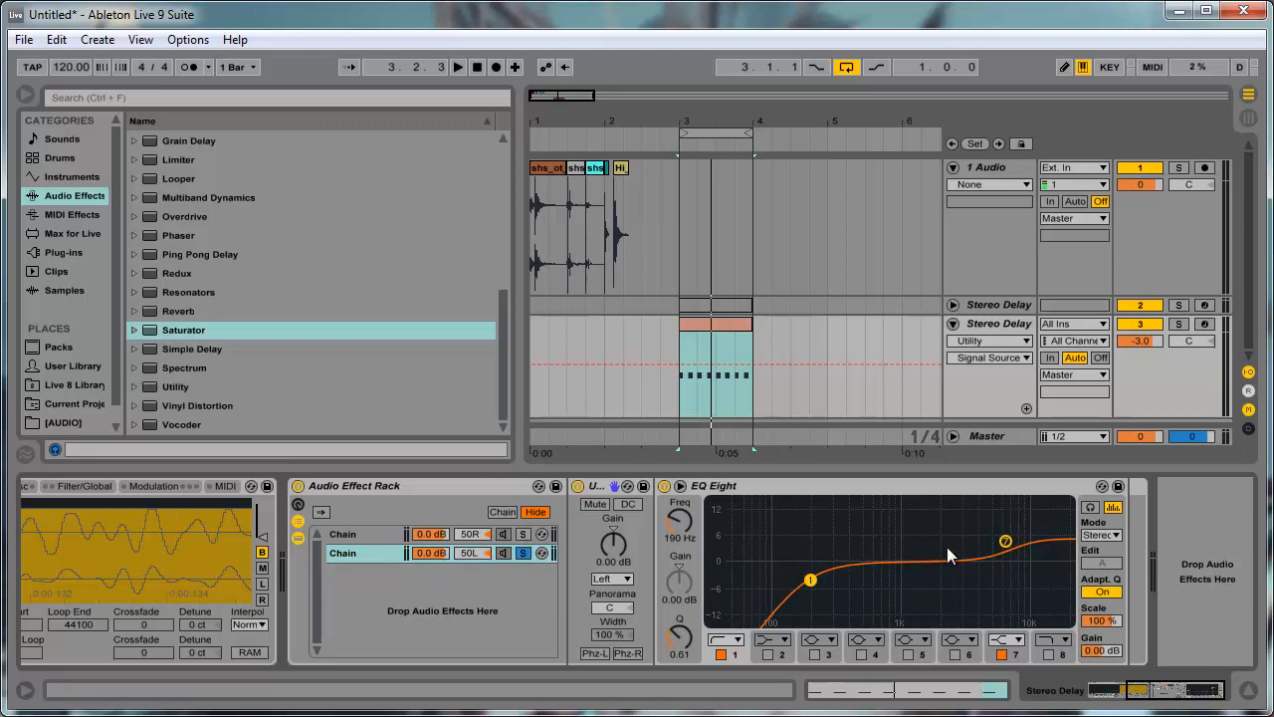
drag(1007, 543, 1045, 542)
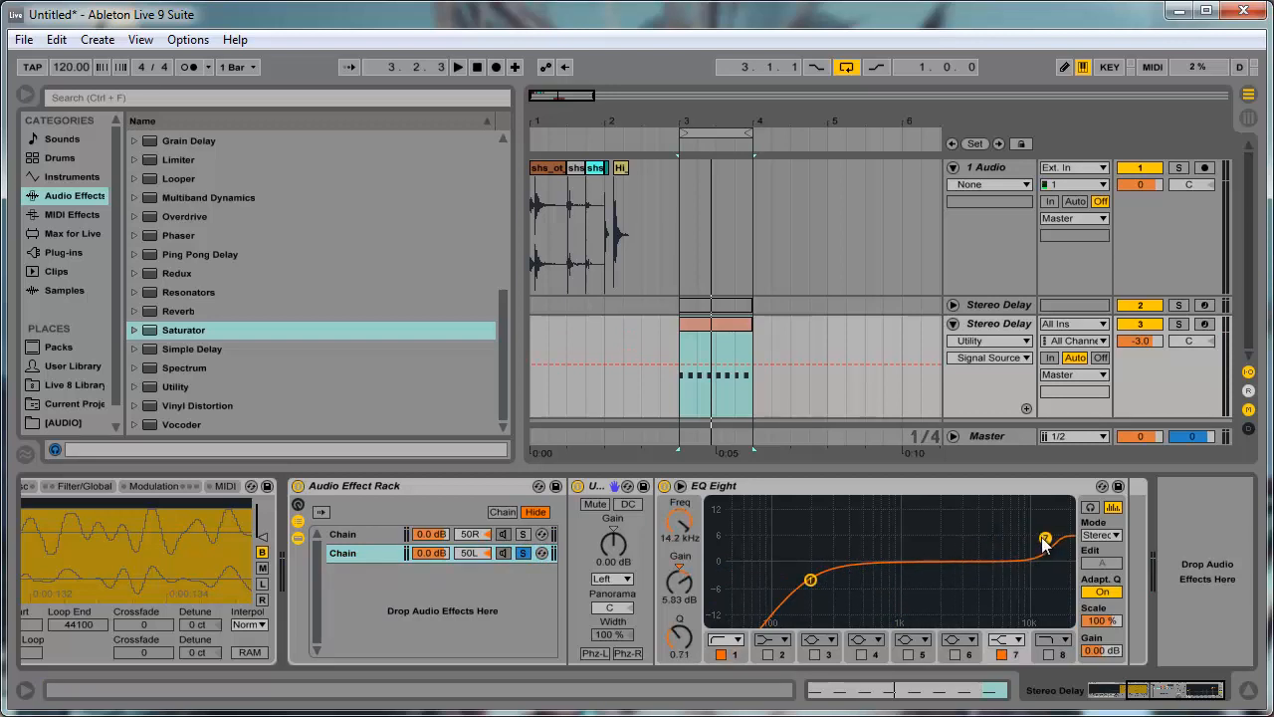
click(862, 654)
drag(863, 560, 880, 542)
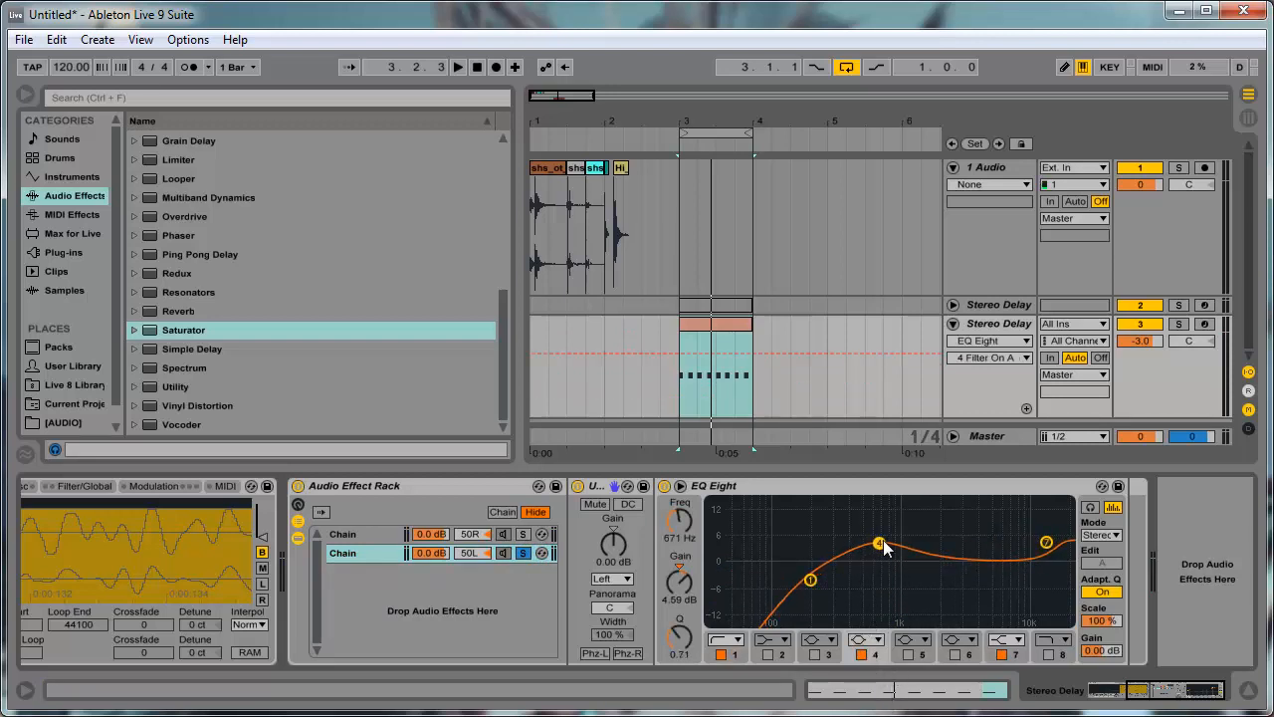
click(907, 653)
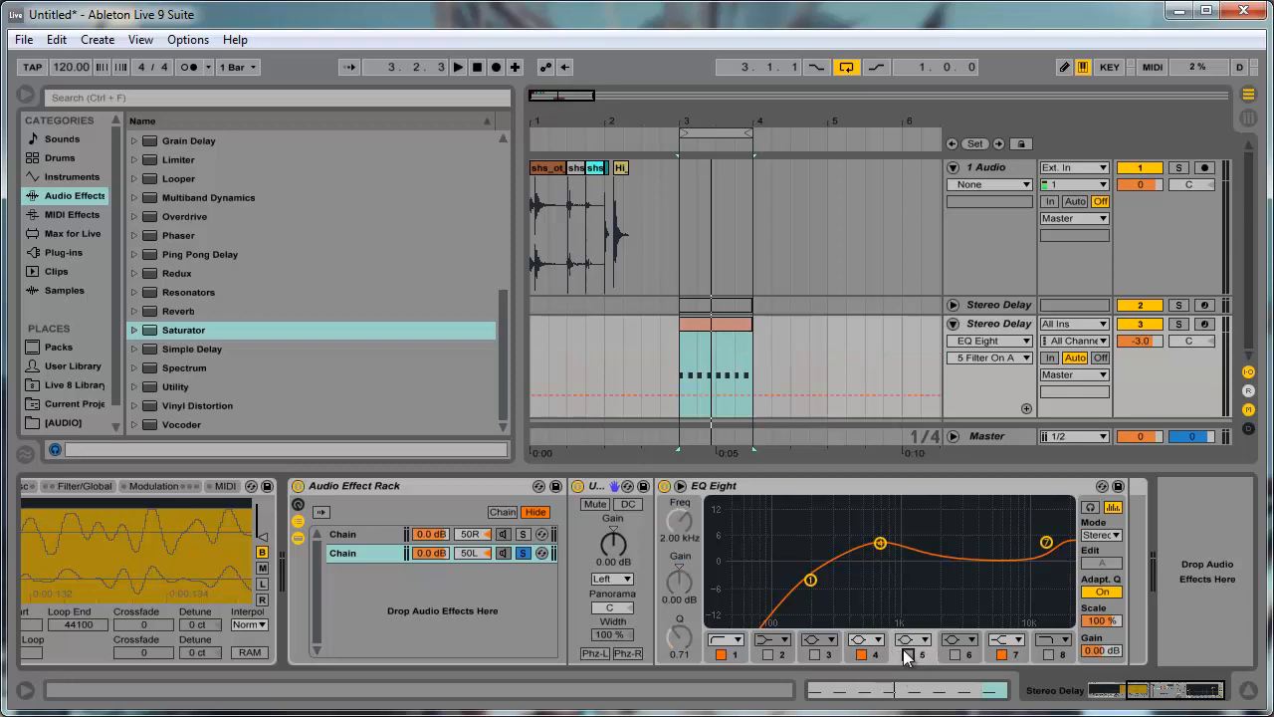
drag(939, 561, 947, 587)
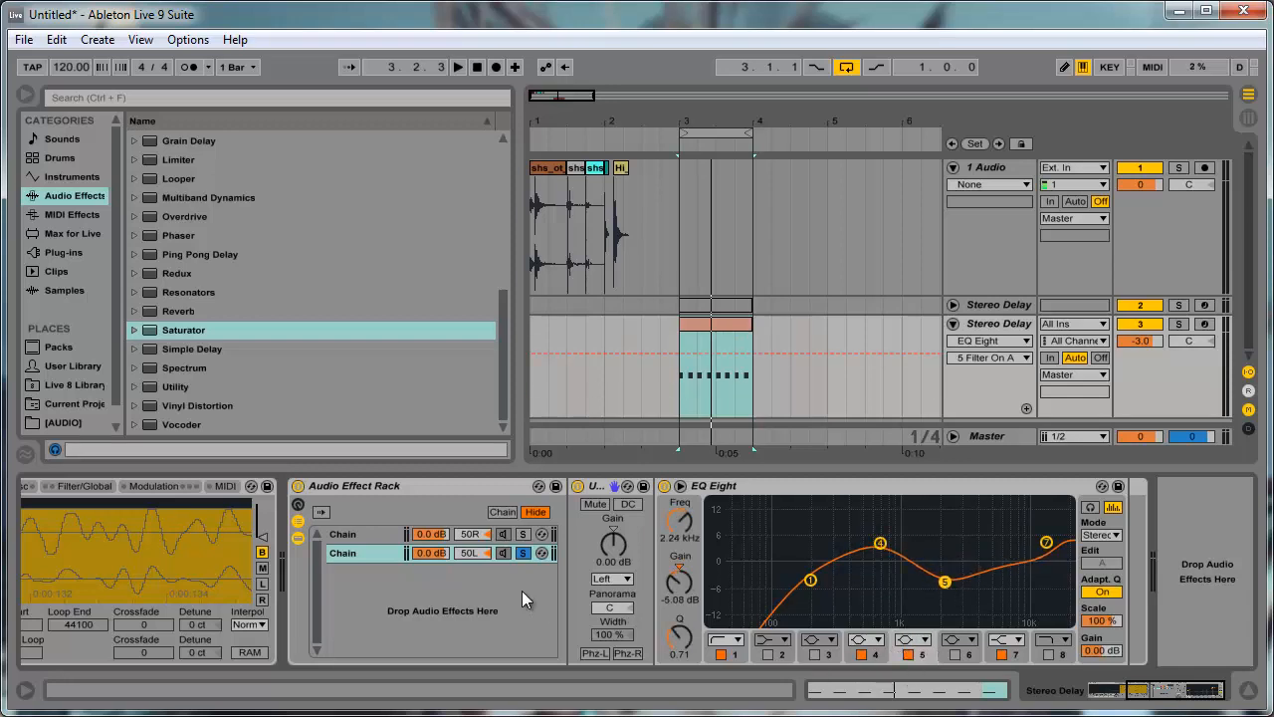
- Shape the 50R chain's EQ Eight by raising the low cut, boosting band 4, and setting band 7 to 12.3 kHz with Q 0.44
click(355, 536)
drag(728, 578, 924, 544)
click(861, 653)
drag(689, 634, 688, 635)
drag(1000, 539, 1038, 540)
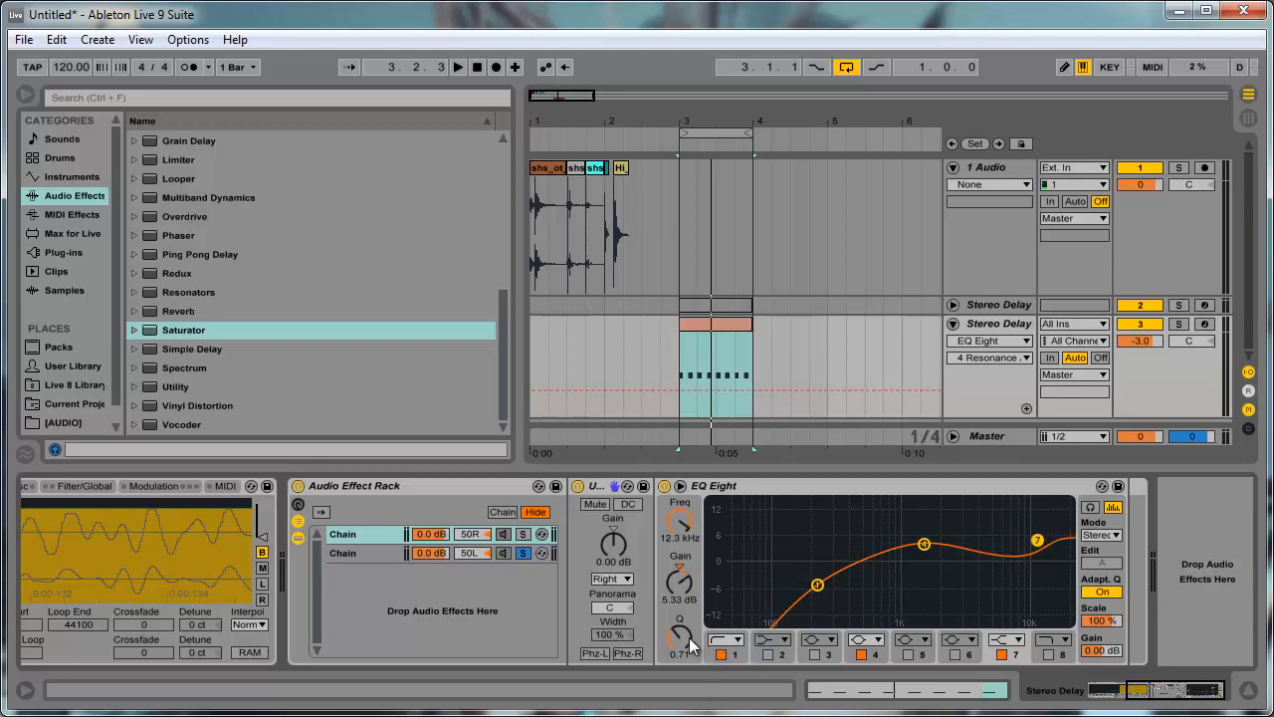
drag(692, 645, 687, 659)
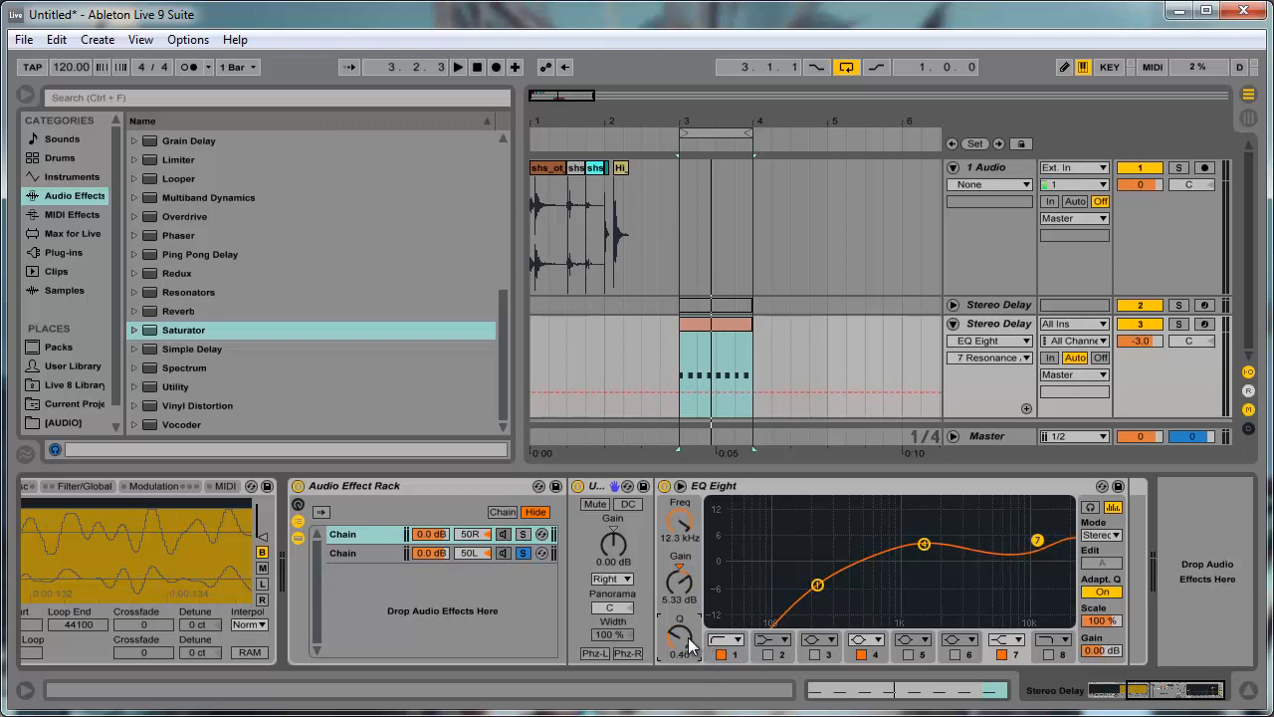
- Turn off the 50L chain's solo and insert a Saturator between its Utility and EQ Eight
click(522, 552)
click(518, 552)
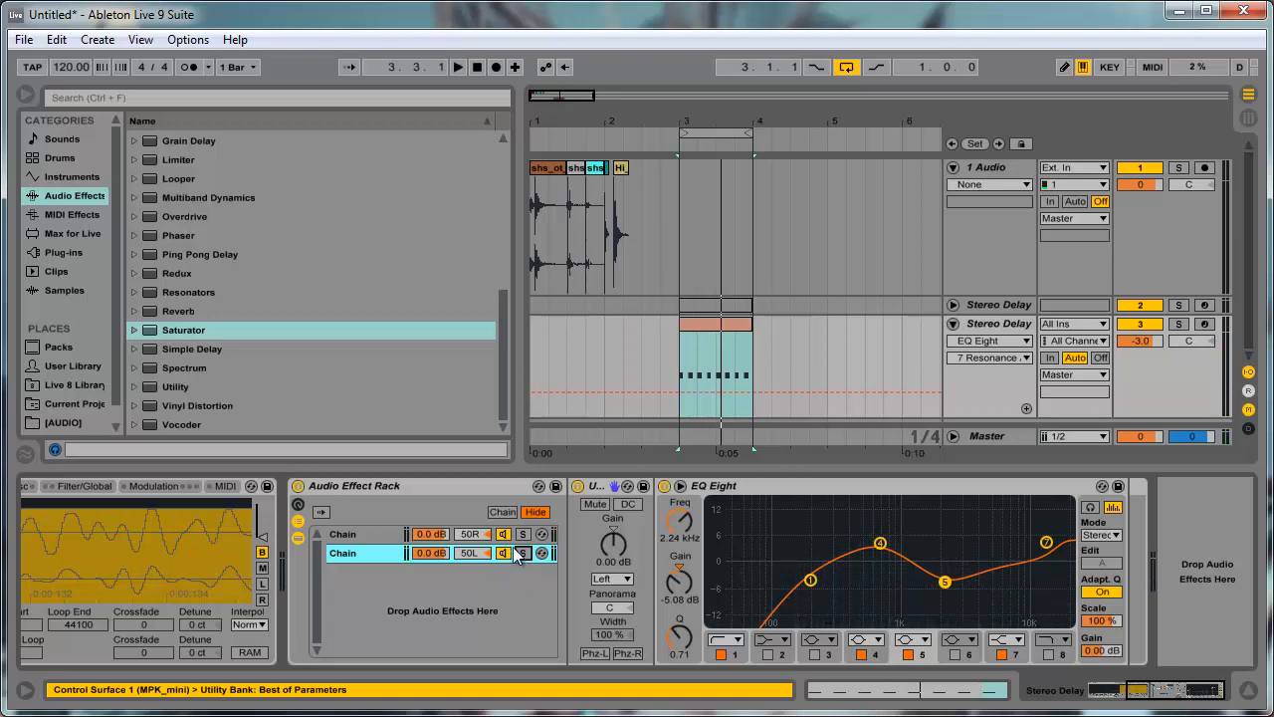
click(209, 345)
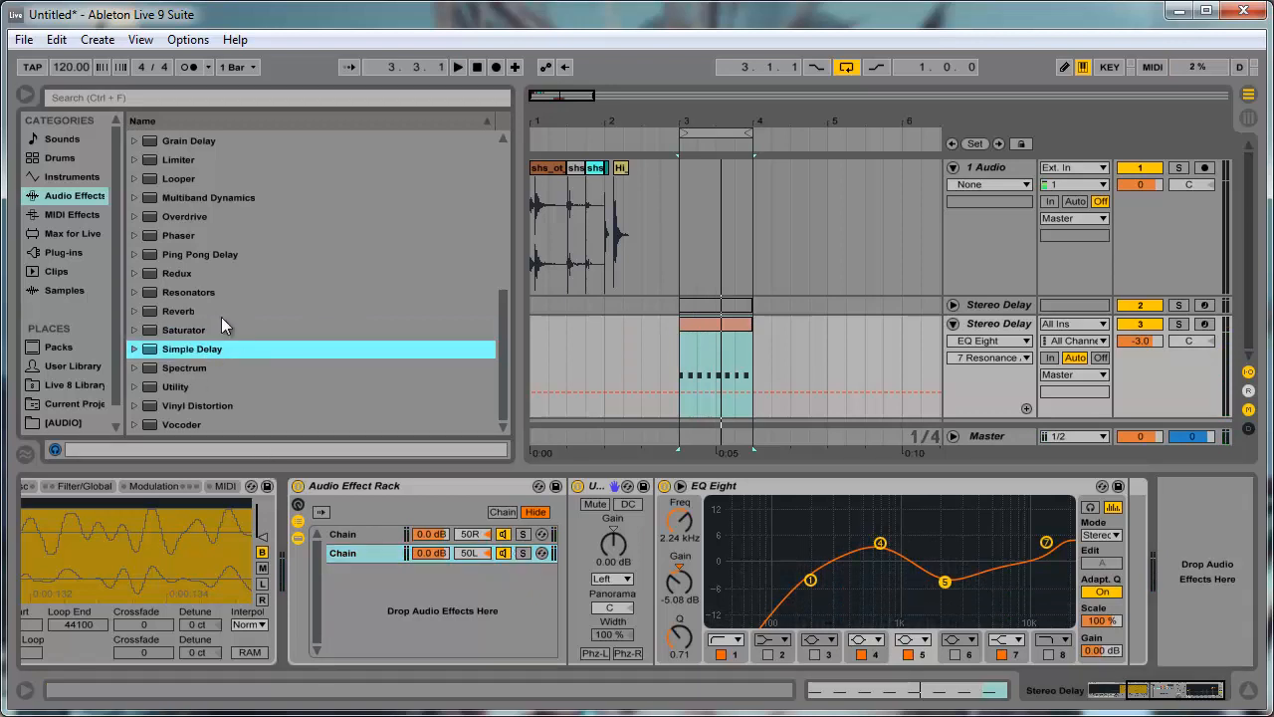
click(185, 332)
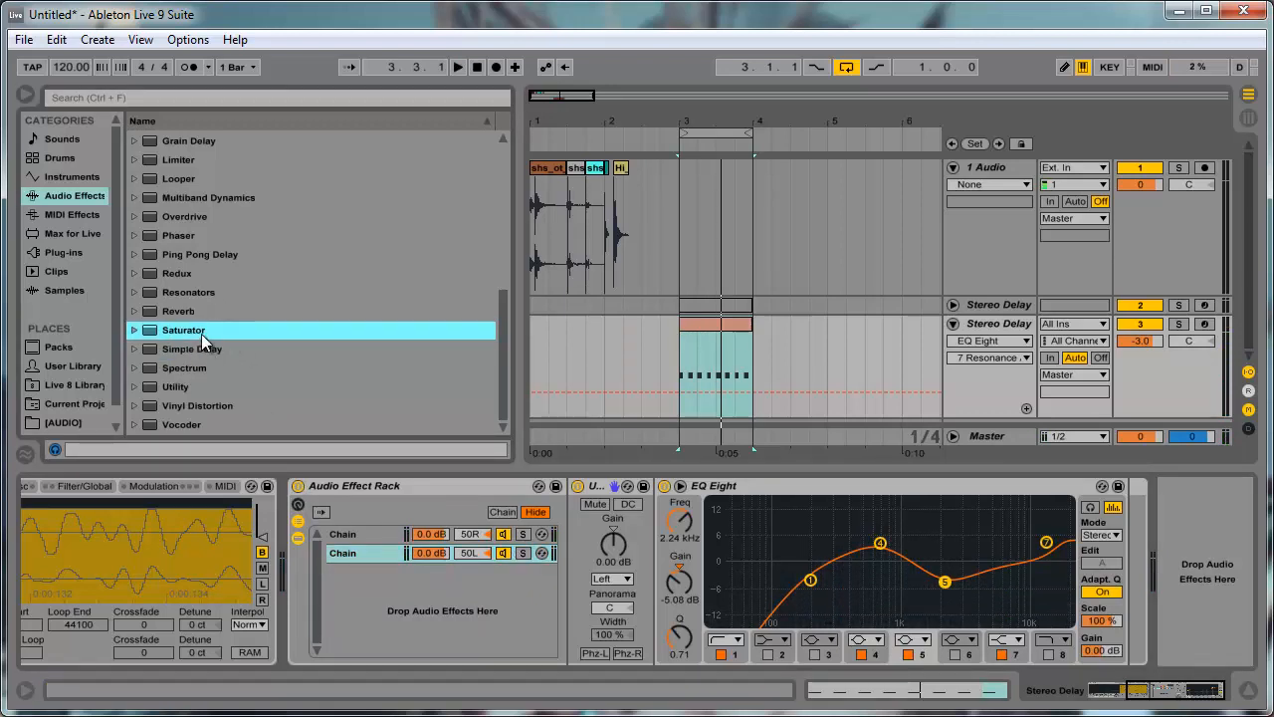
drag(201, 334, 639, 596)
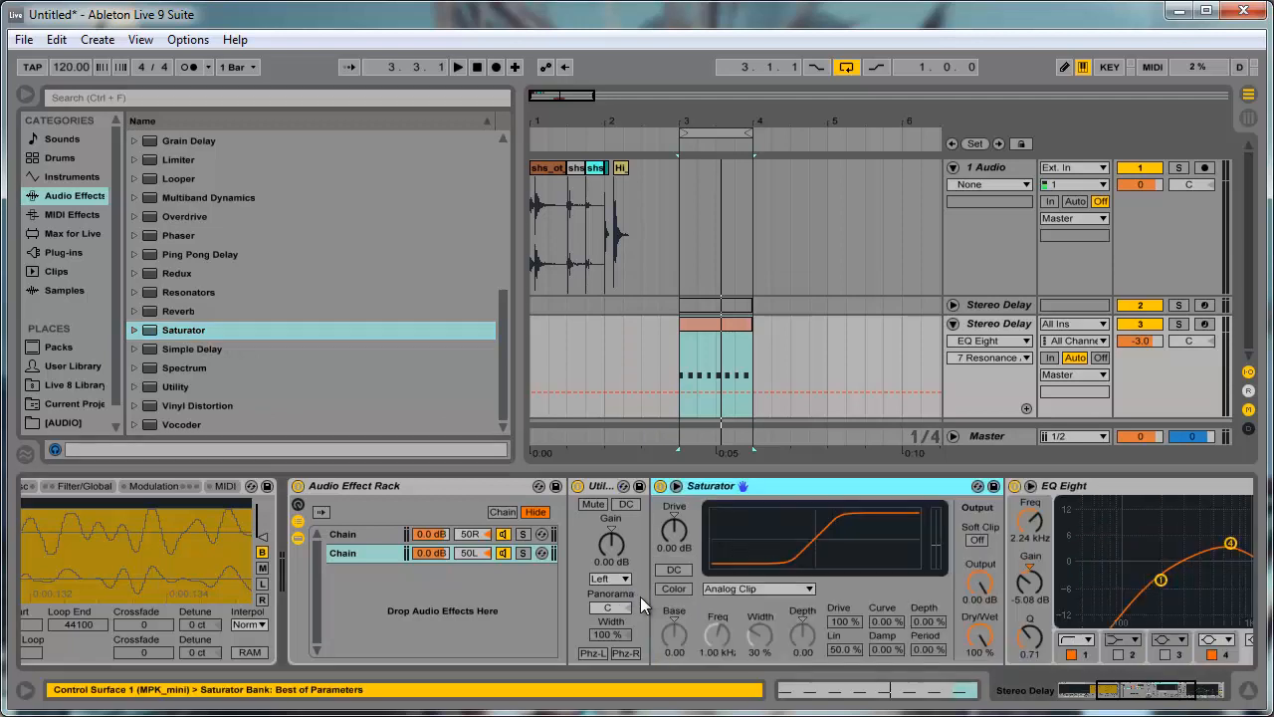
- Insert an Overdrive between the Utility and EQ Eight in the 50R chain
click(162, 349)
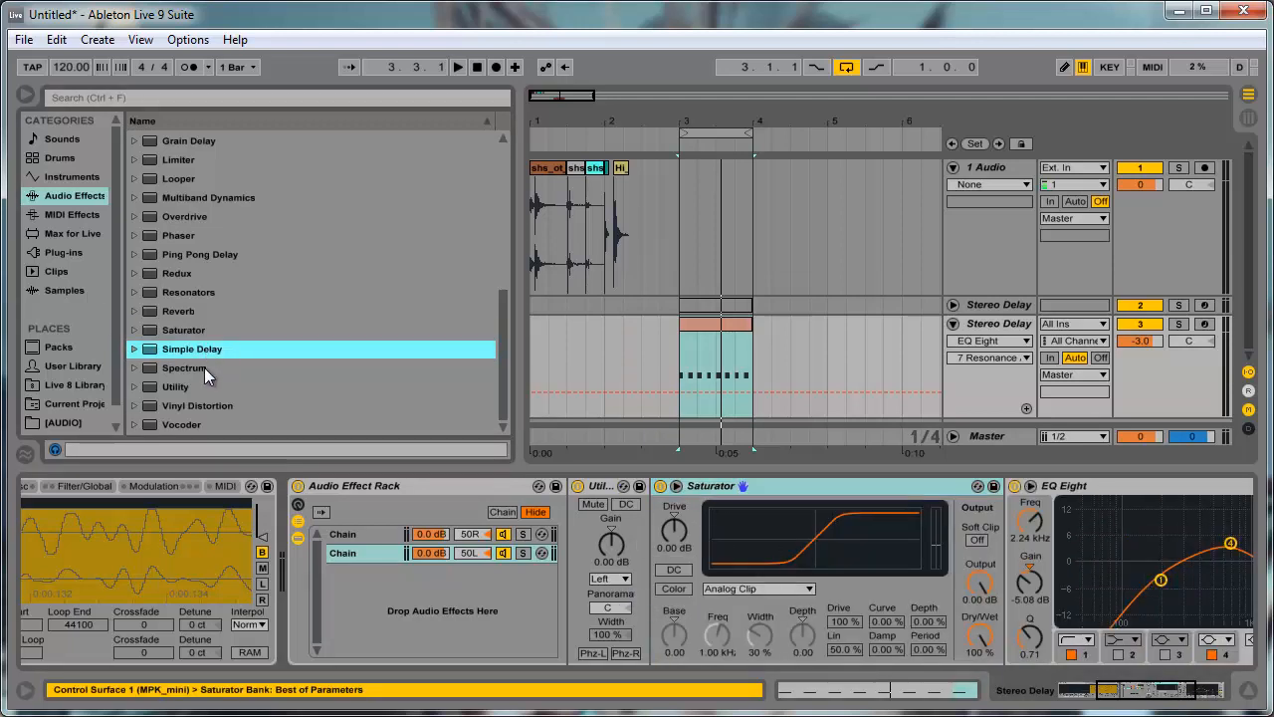
scroll(179, 318, up, 1)
click(184, 235)
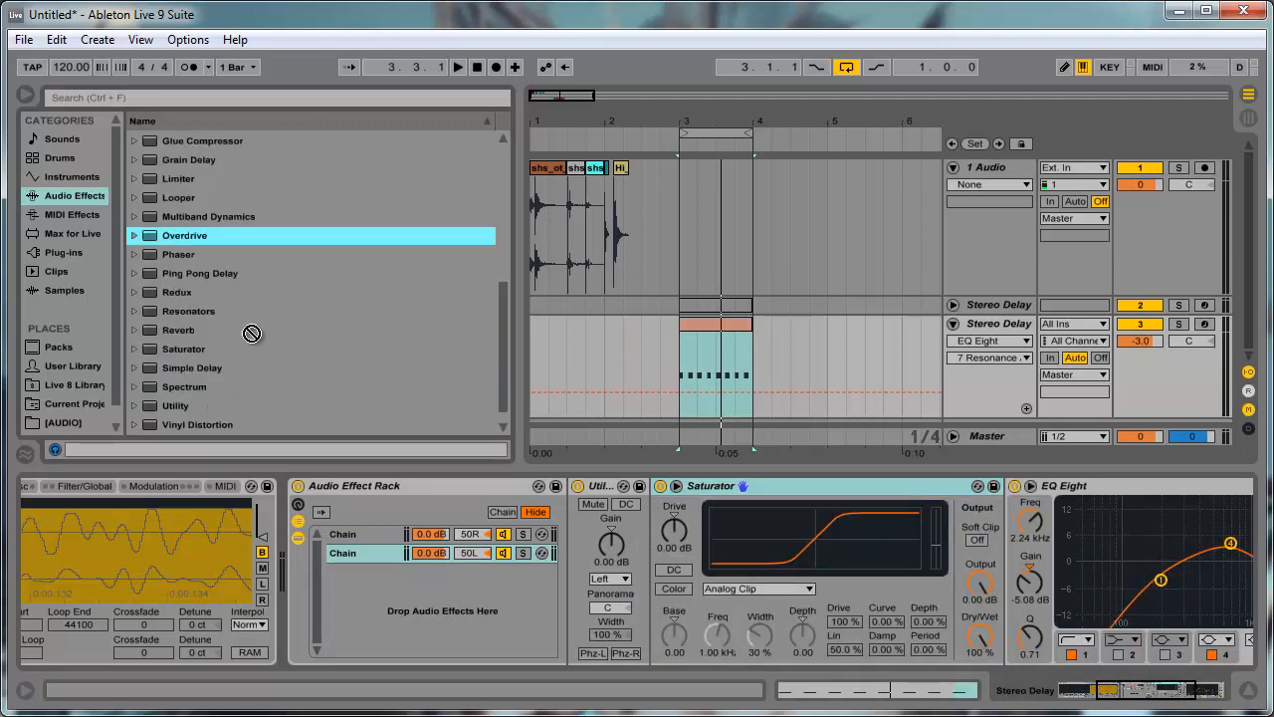
click(621, 528)
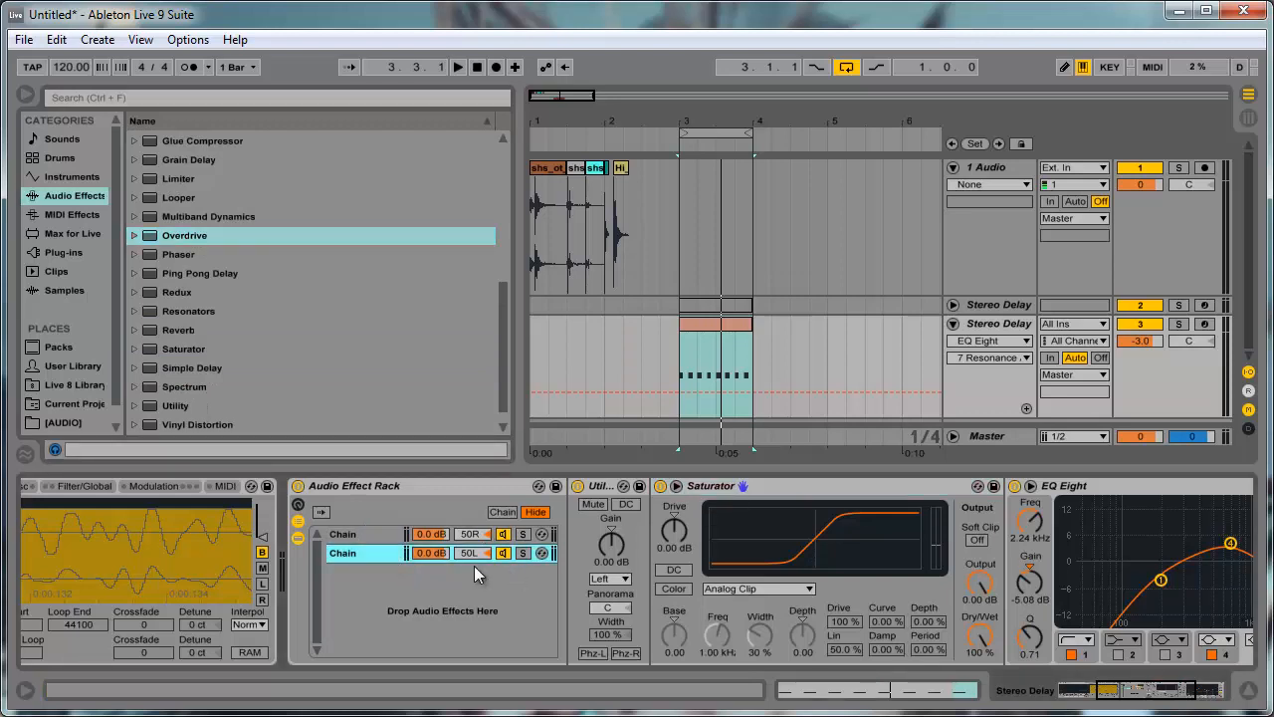
click(394, 535)
drag(1168, 488, 682, 543)
- Set the 50L chain's Saturator to the Sinoid Fold curve with a Drive of 4 dB
click(390, 552)
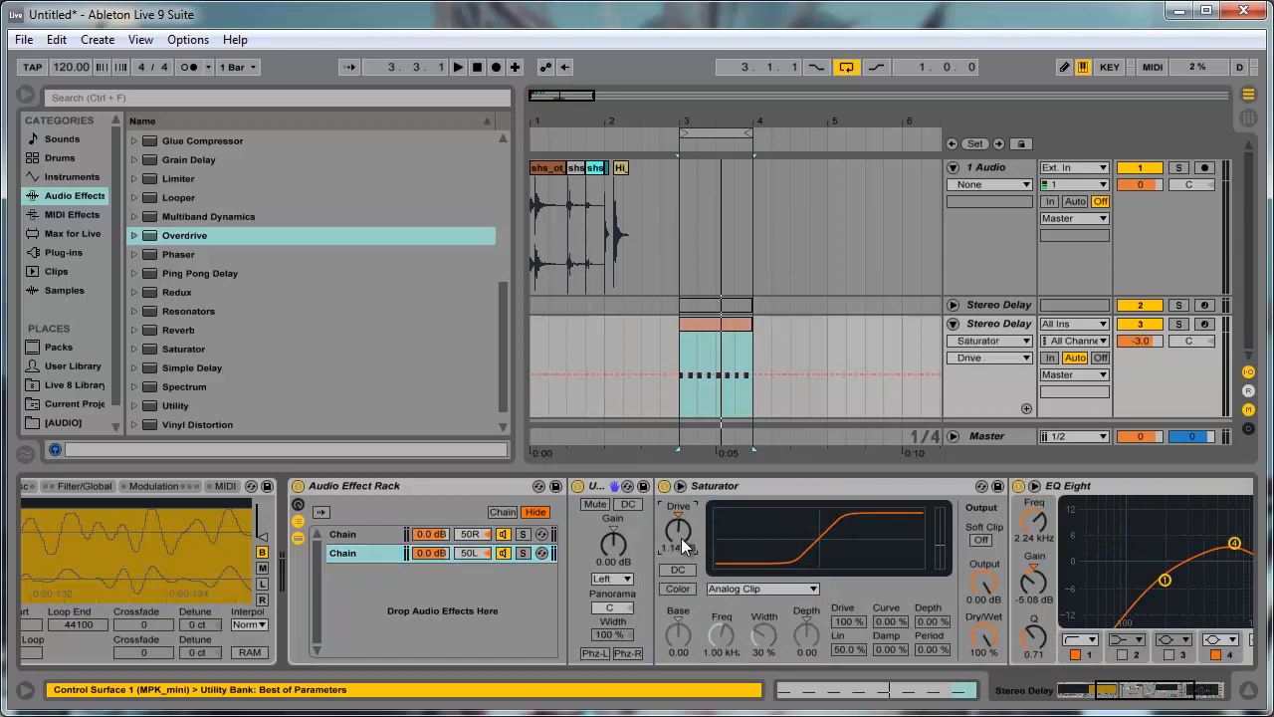
click(712, 587)
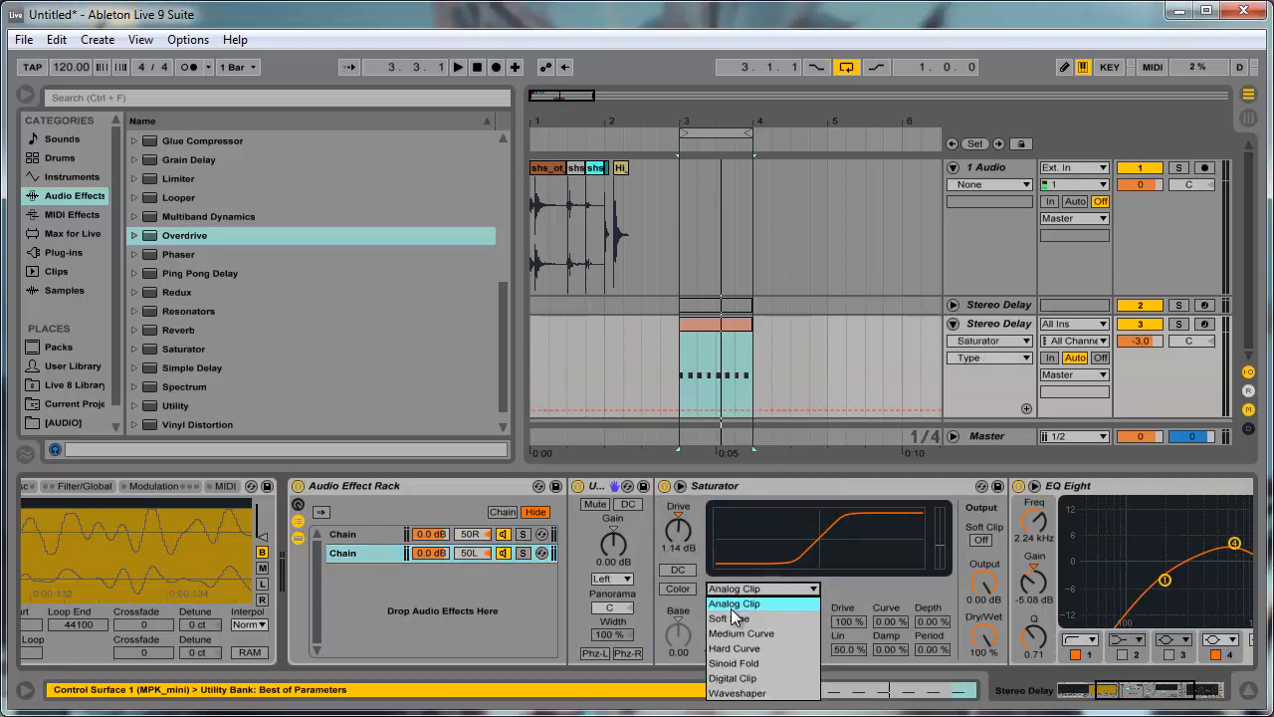
click(738, 663)
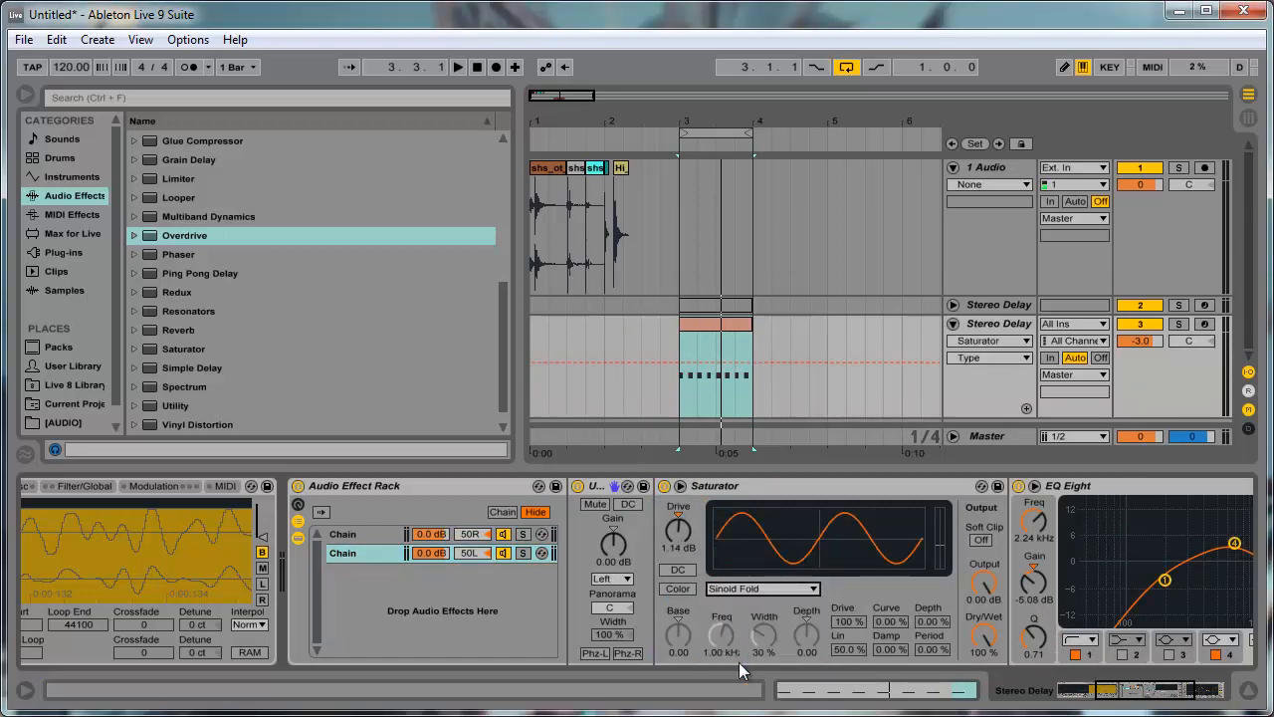
click(678, 528)
text(4)
key(Return)
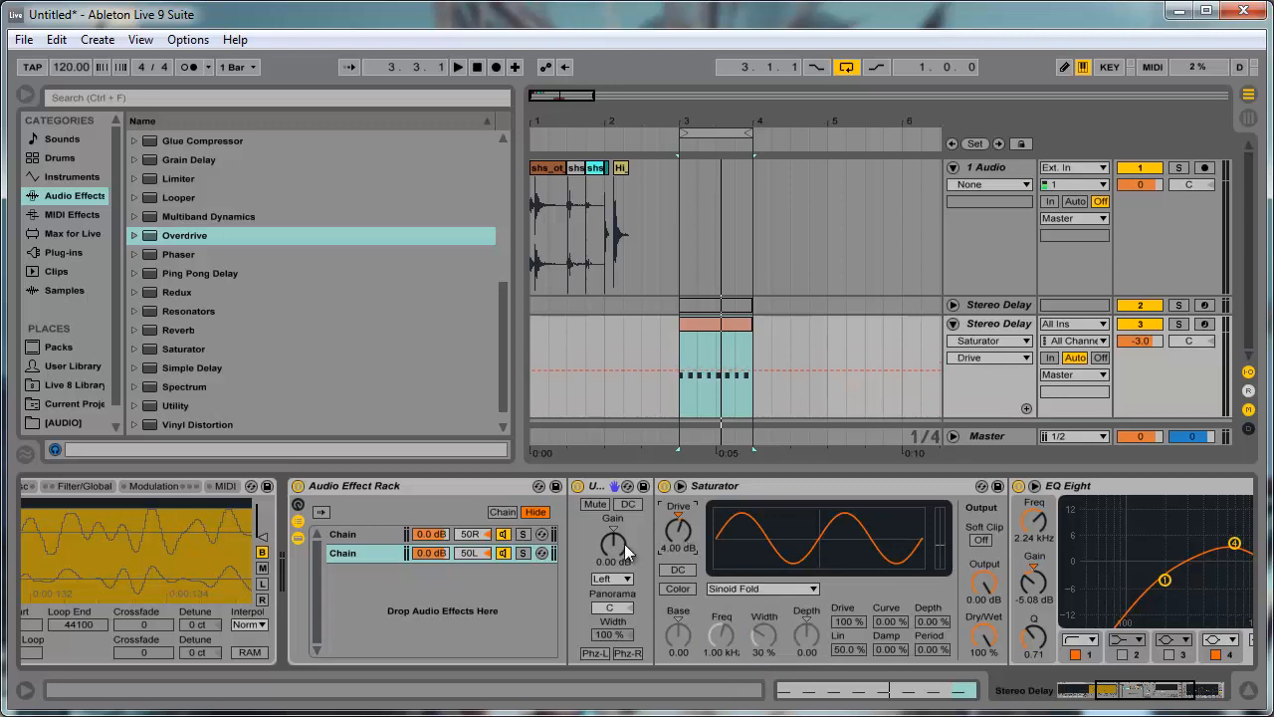
- Set the 50R chain's Overdrive to 2.06 kHz, bandwidth 5.64, Drive 19%, Tone 61% and Dry/Wet 15%
click(374, 536)
drag(713, 516, 720, 525)
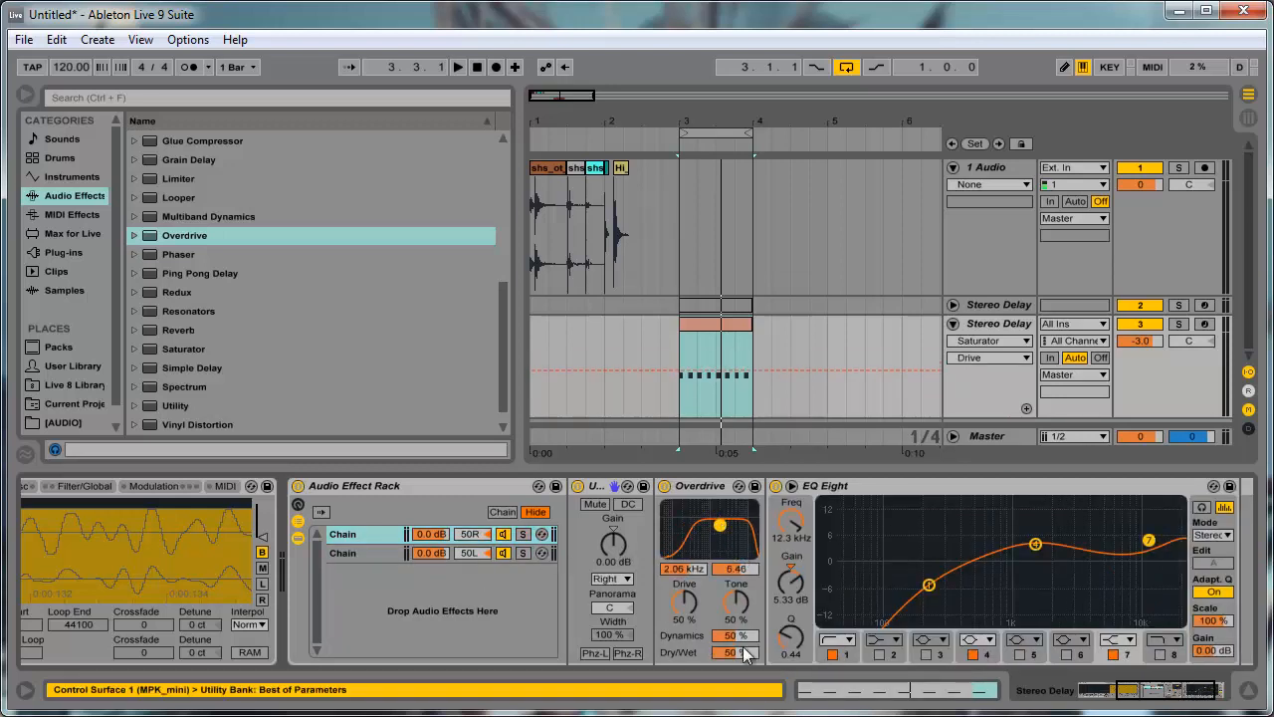
click(741, 657)
text(15)
key(Return)
drag(746, 600, 745, 591)
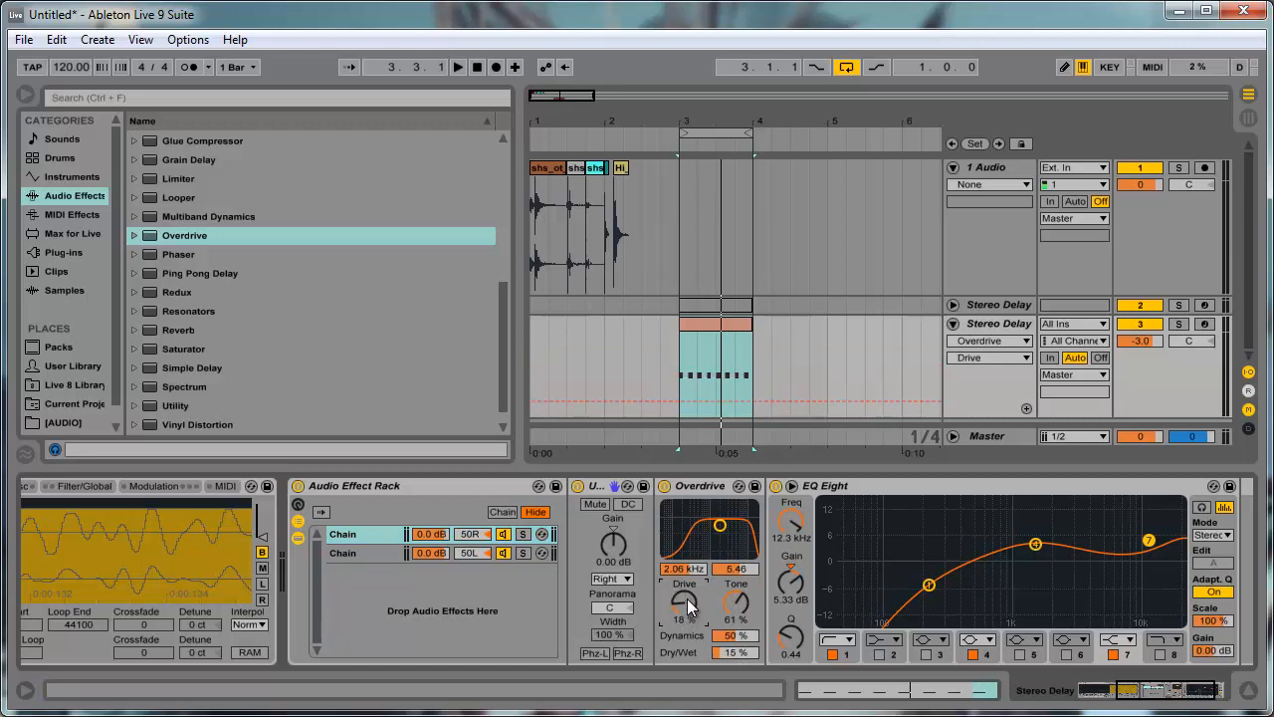
drag(687, 596, 687, 604)
drag(720, 525, 722, 524)
- Play the loop with the Audio Effect Rack enabled and bypassed to compare the processed and dry sound
key(space)
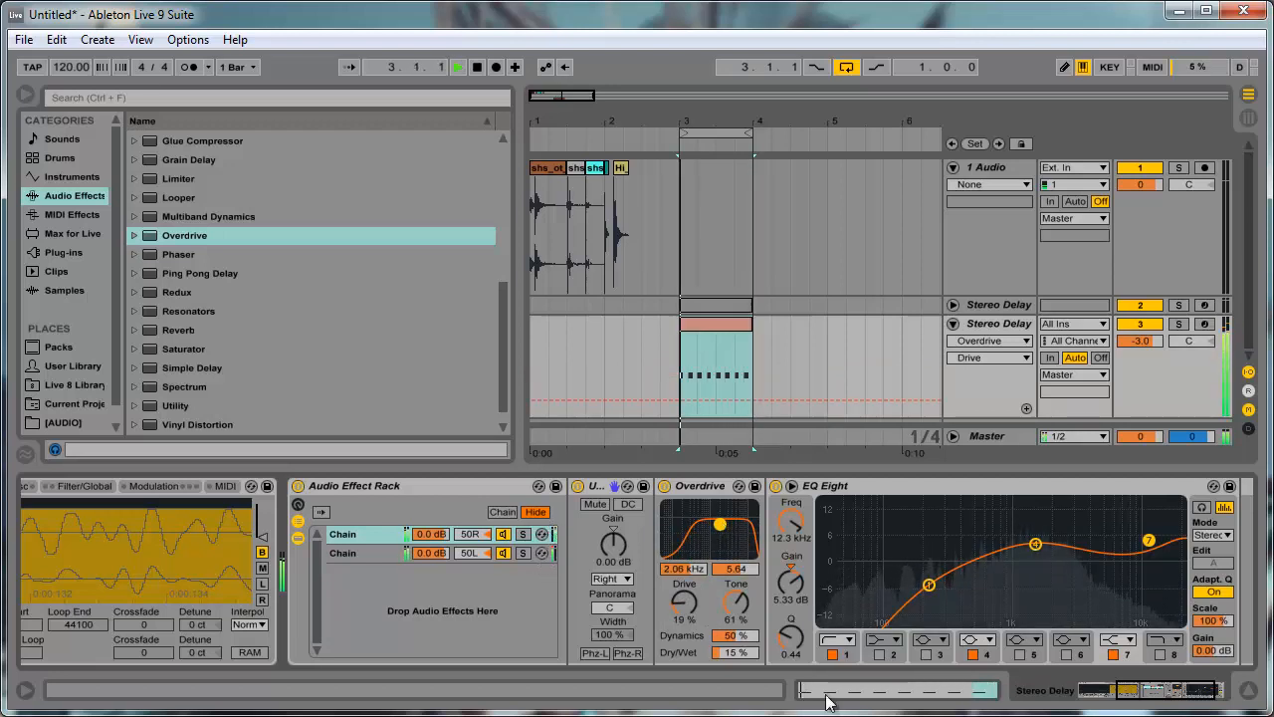
key(space)
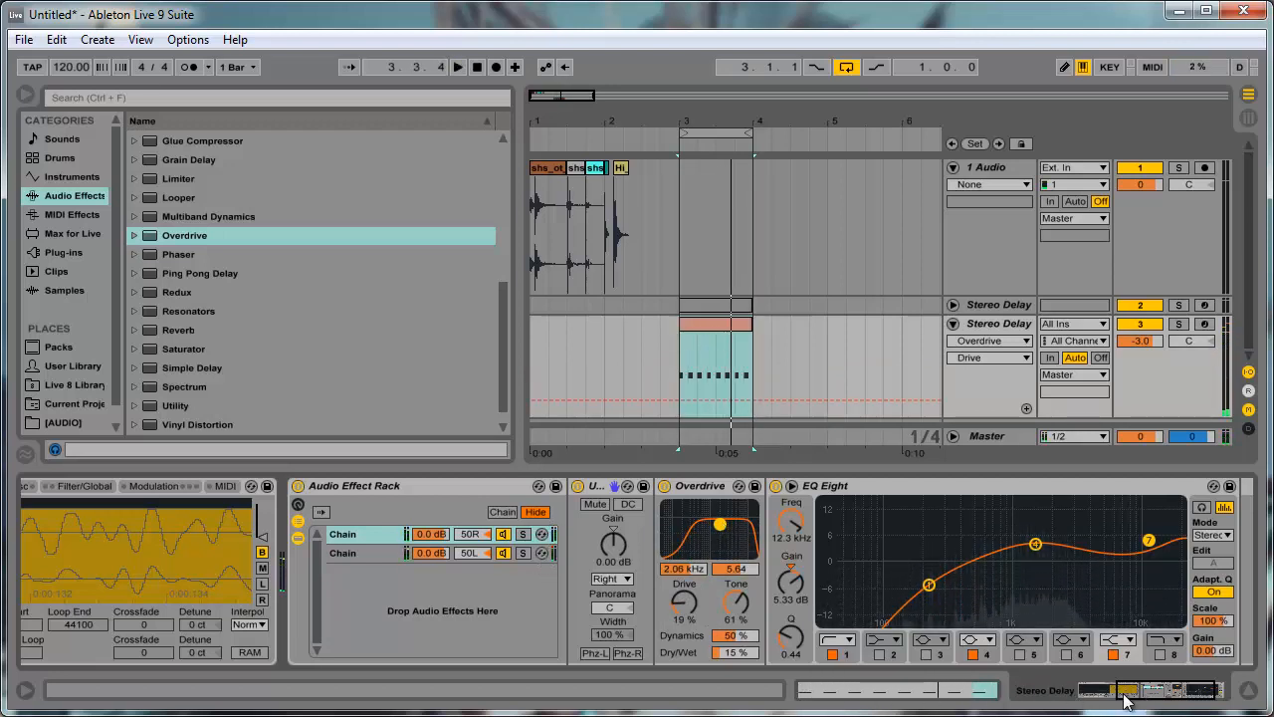
click(297, 486)
key(space)
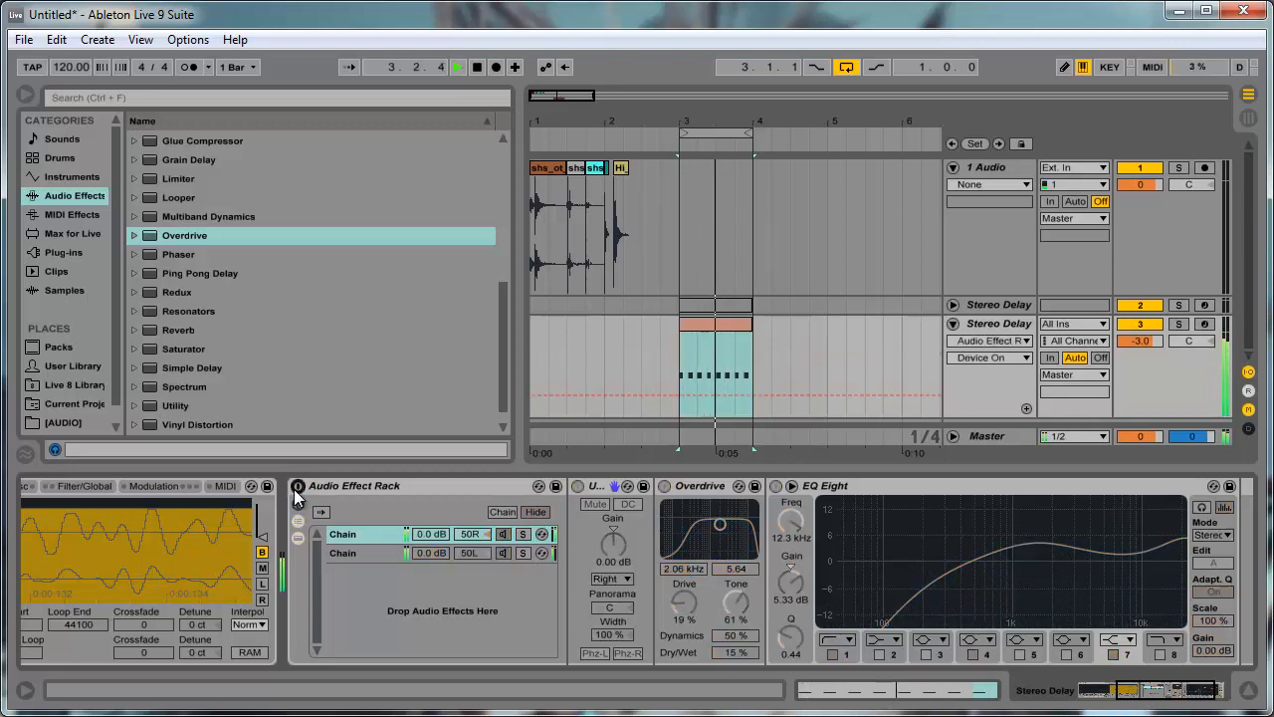
click(297, 486)
key(space)
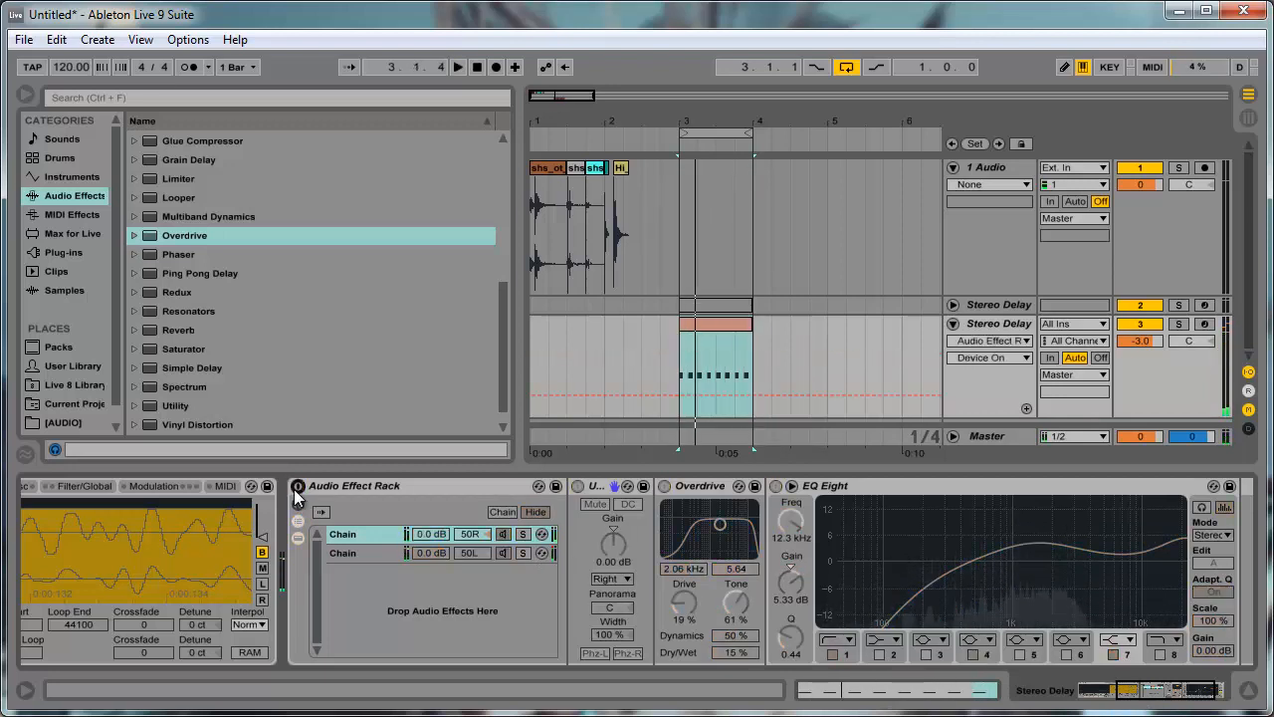
click(297, 487)
- Find OneKnob Brighter Stereo among the Waves plug-ins in the WaveShell-VST 9.0 list
click(215, 336)
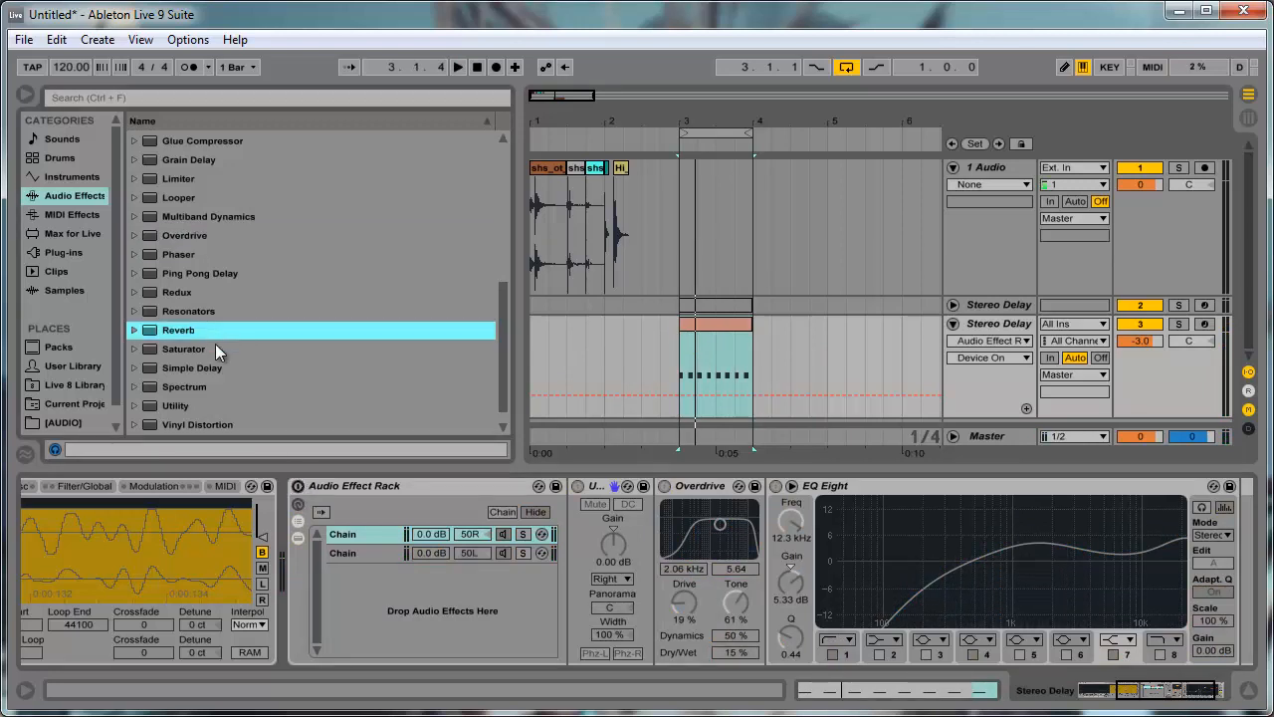
click(62, 253)
click(254, 241)
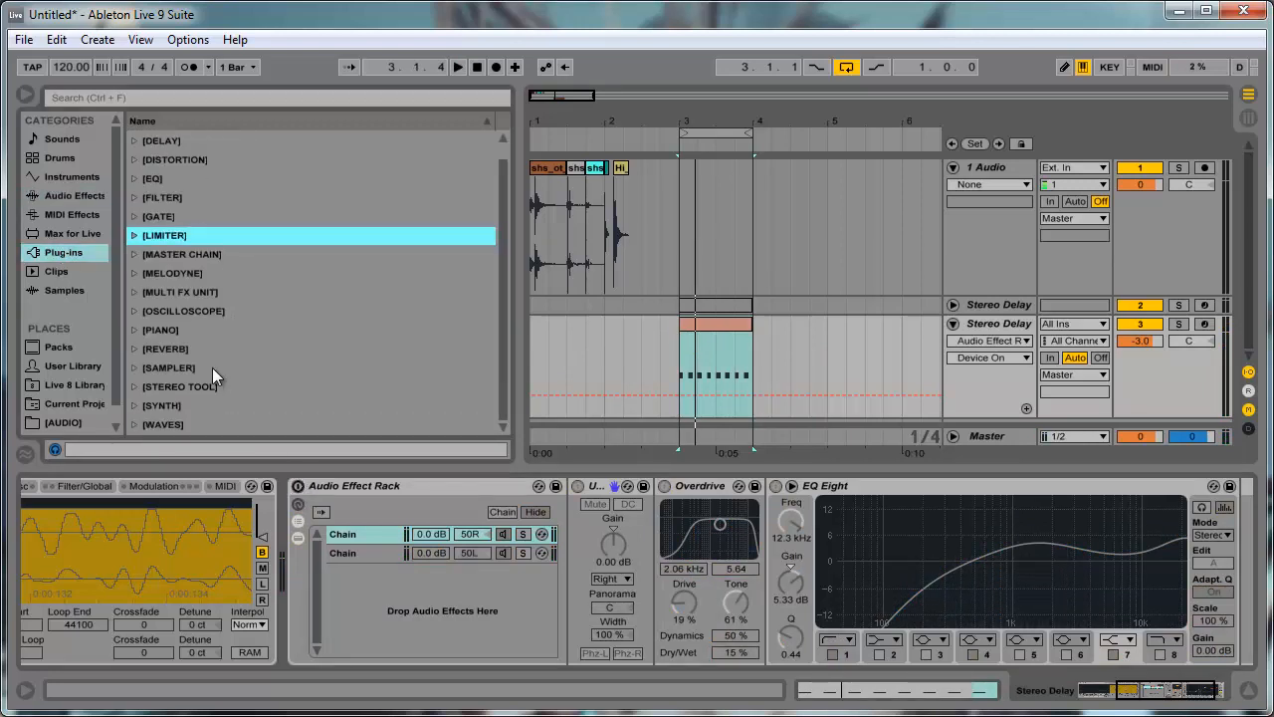
click(133, 425)
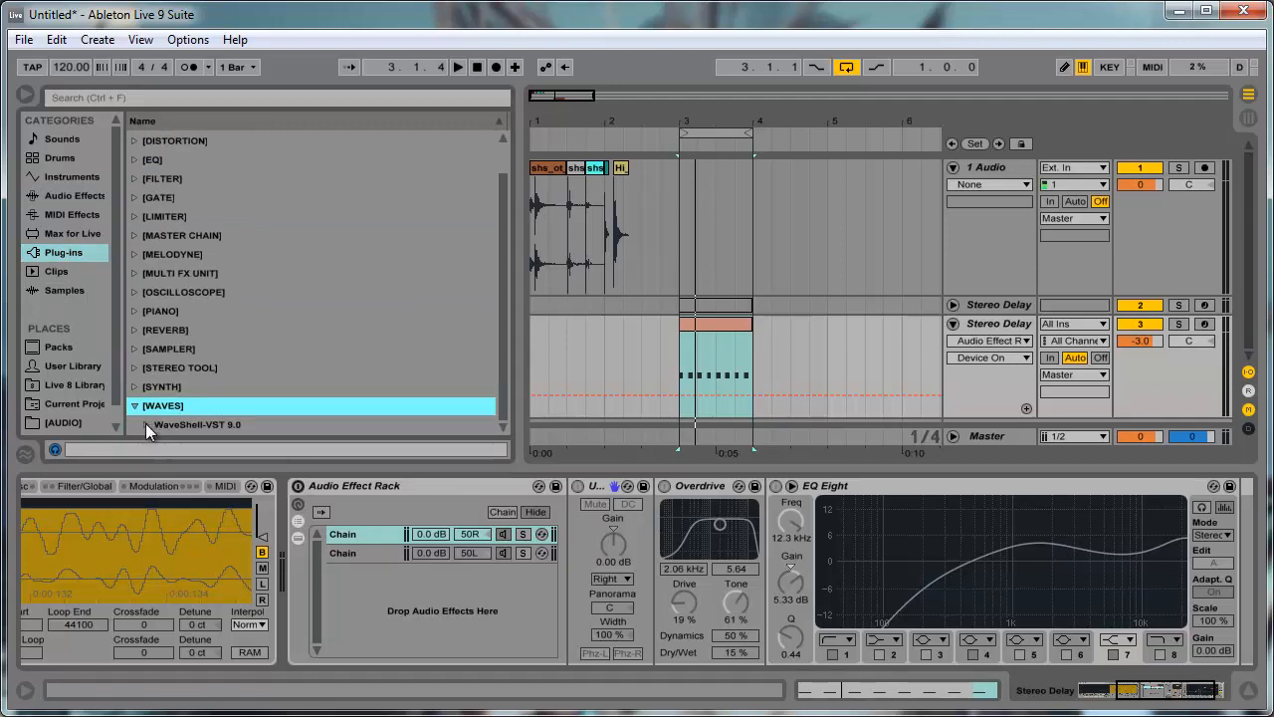
click(145, 425)
scroll(215, 394, down, 6)
scroll(216, 396, down, 15)
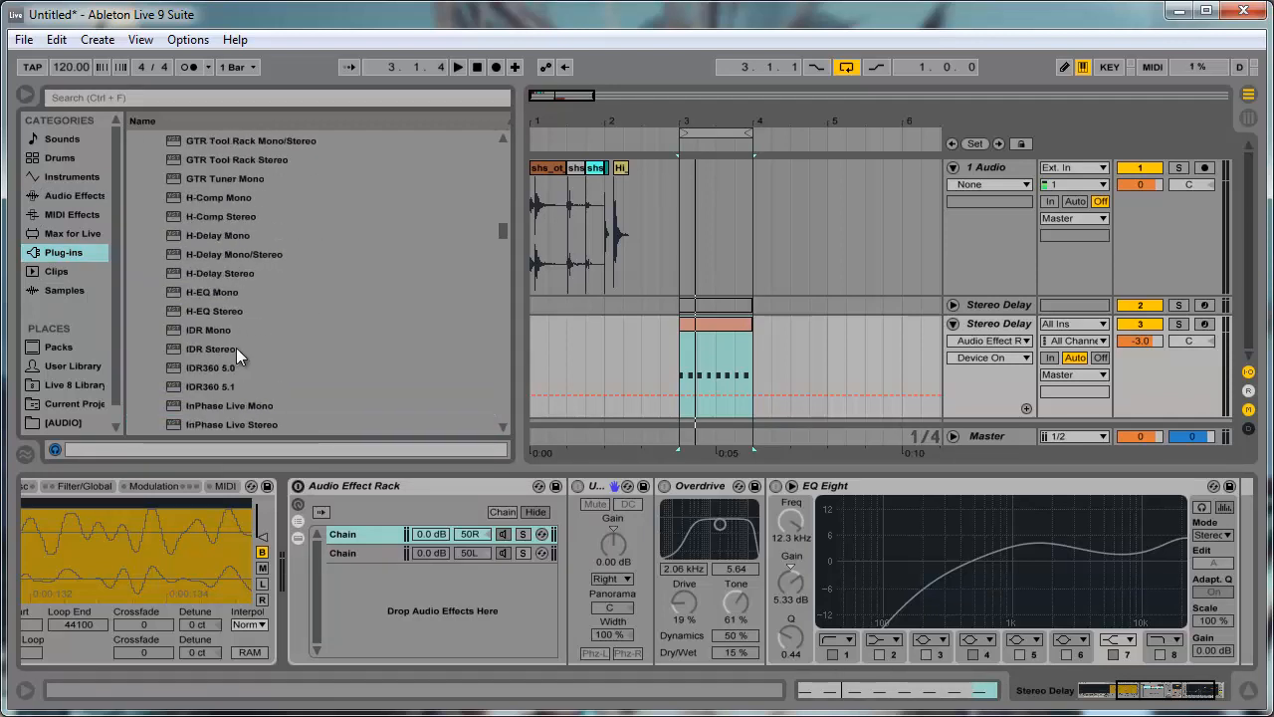
scroll(229, 330, down, 20)
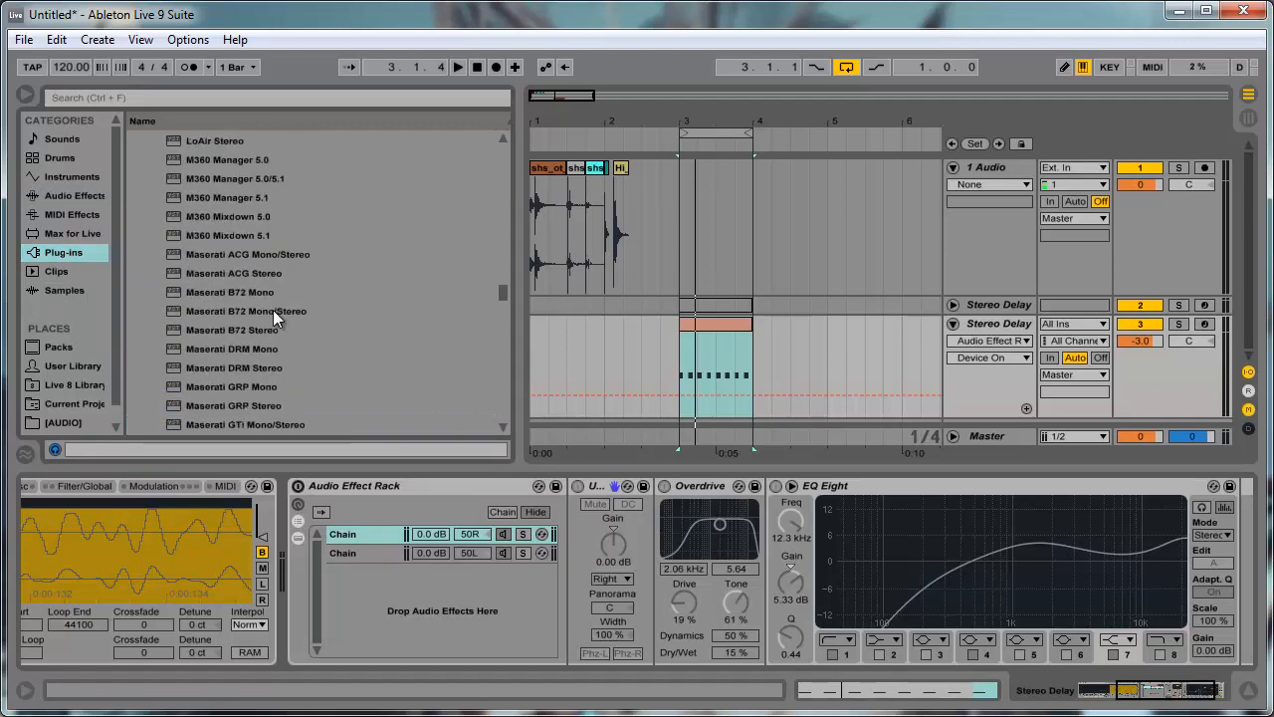
scroll(271, 319, up, 6)
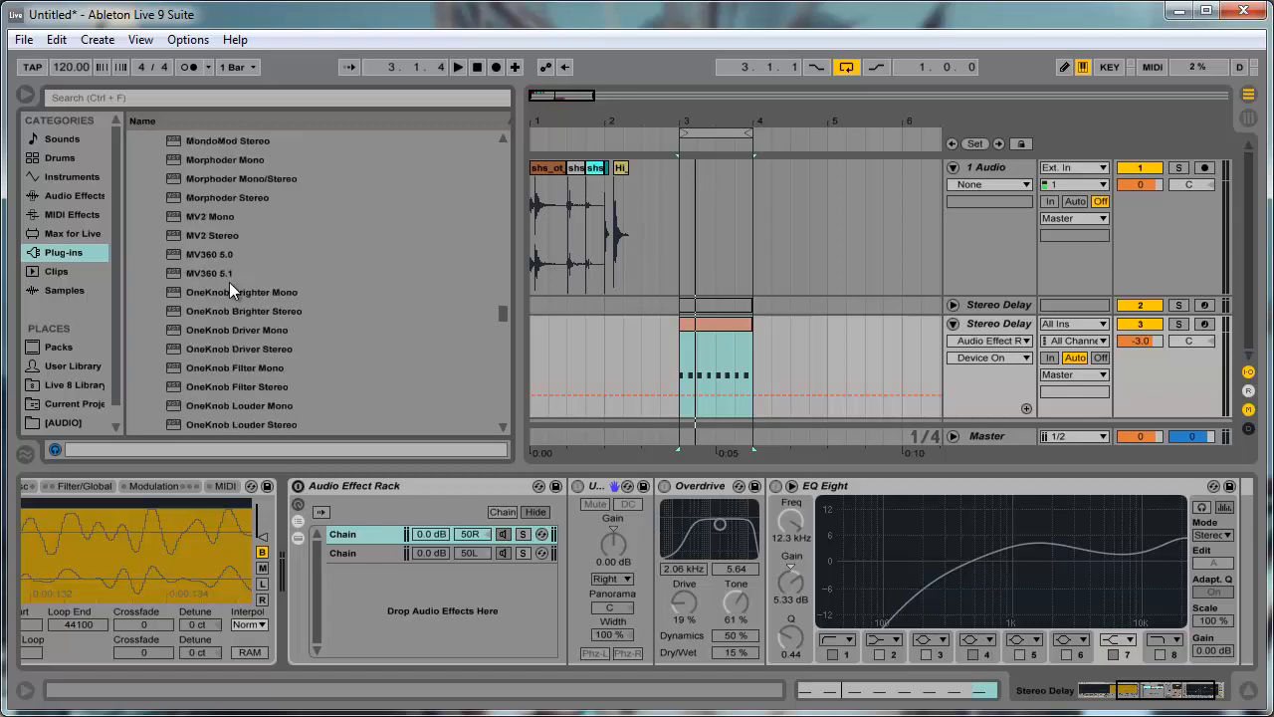
click(230, 330)
click(301, 307)
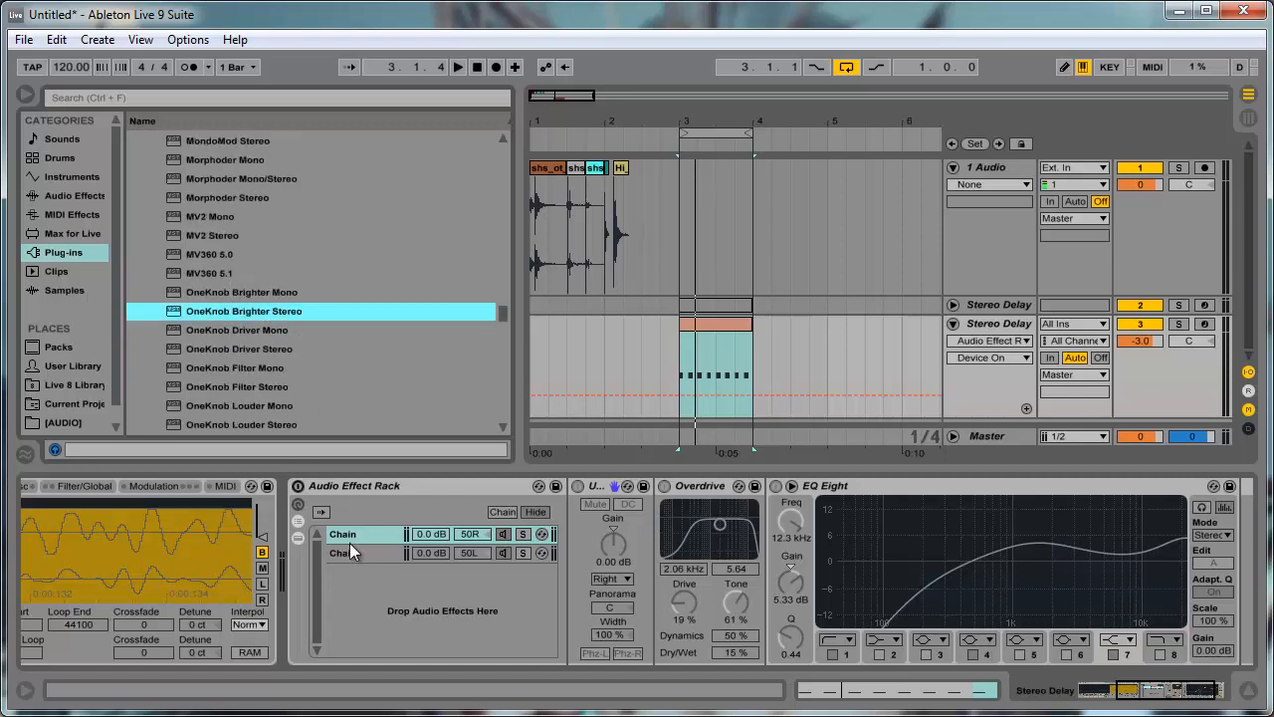
- Switch the Audio Effect Rack back on and play the loop through both chains
click(297, 484)
key(space)
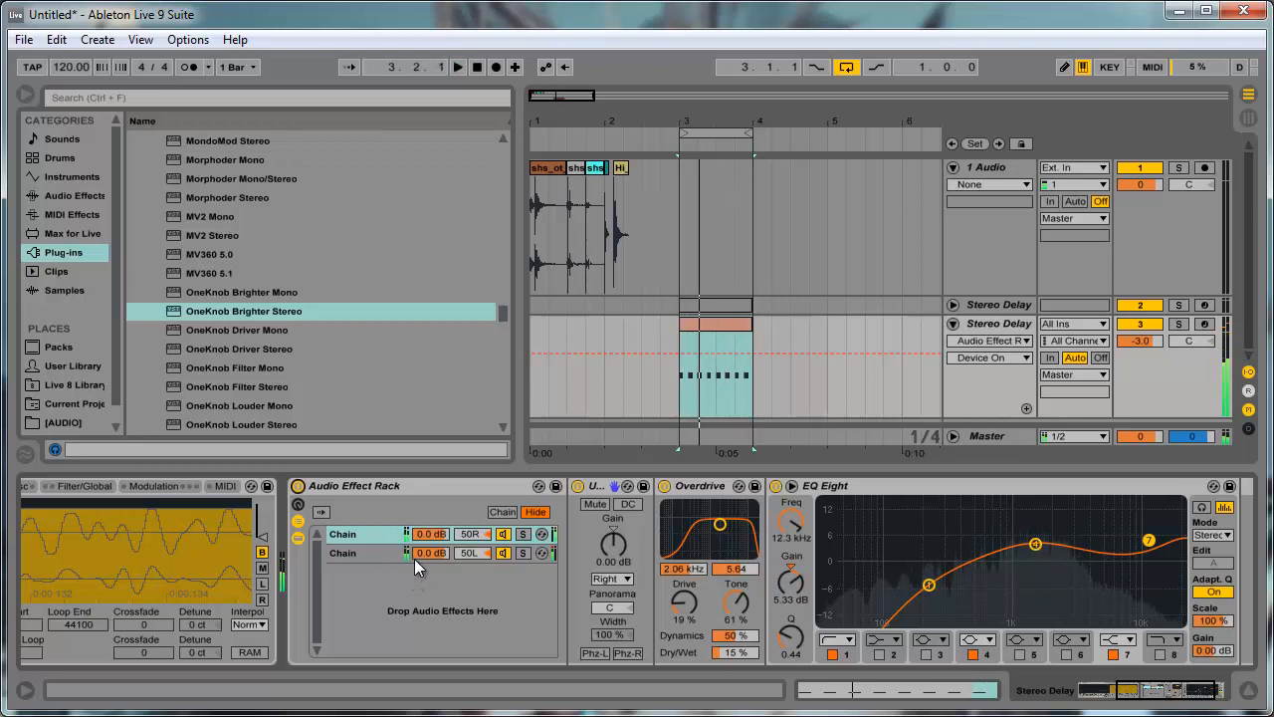
key(space)
- Insert OneKnob Brighter Stereo between the Saturator and EQ Eight in the 50L chain
click(381, 554)
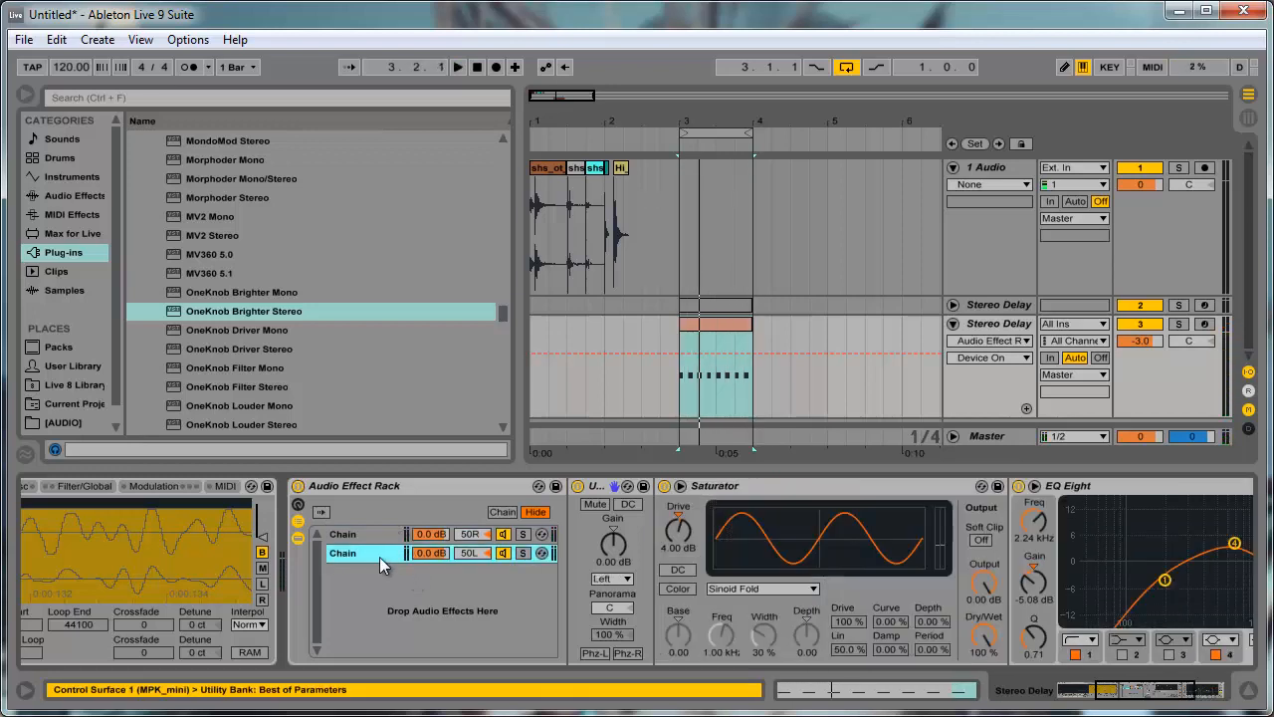
mouse_move(236, 312)
mouse_down()
mouse_move(682, 554)
mouse_move(935, 584)
mouse_up()
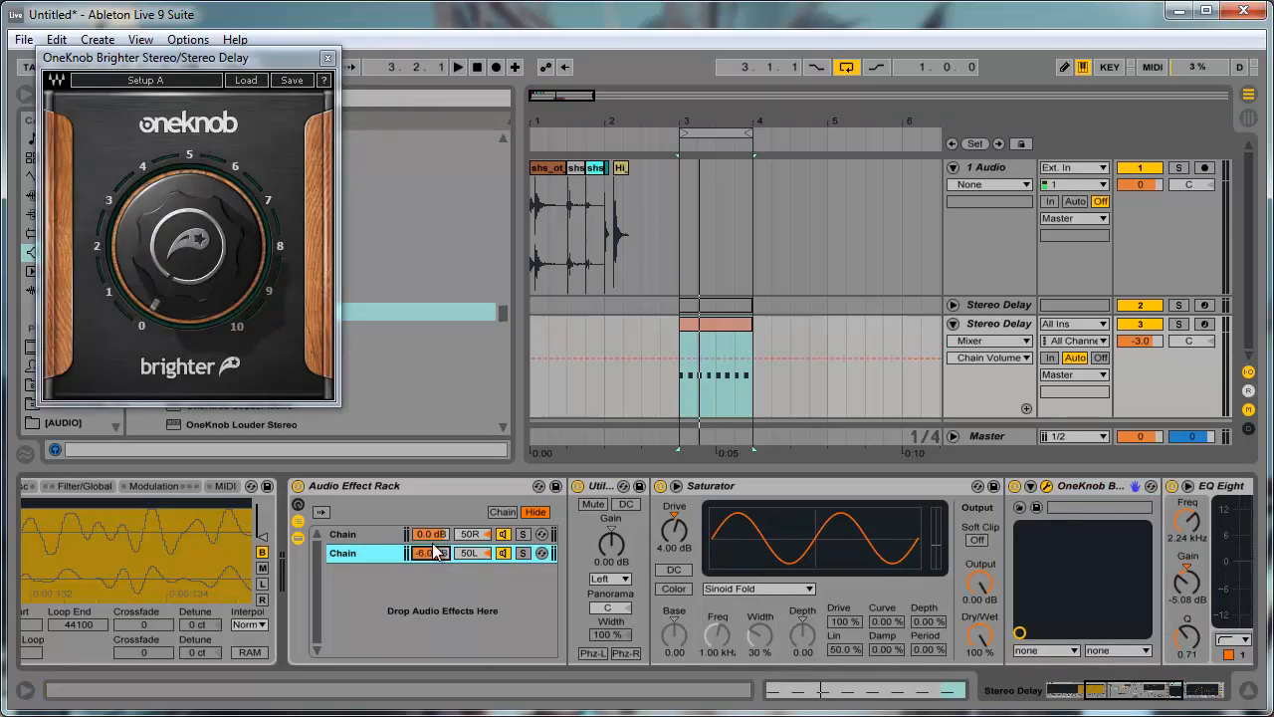
- Set the volumes of both the 50L and 50R chains to -6 dB
click(434, 536)
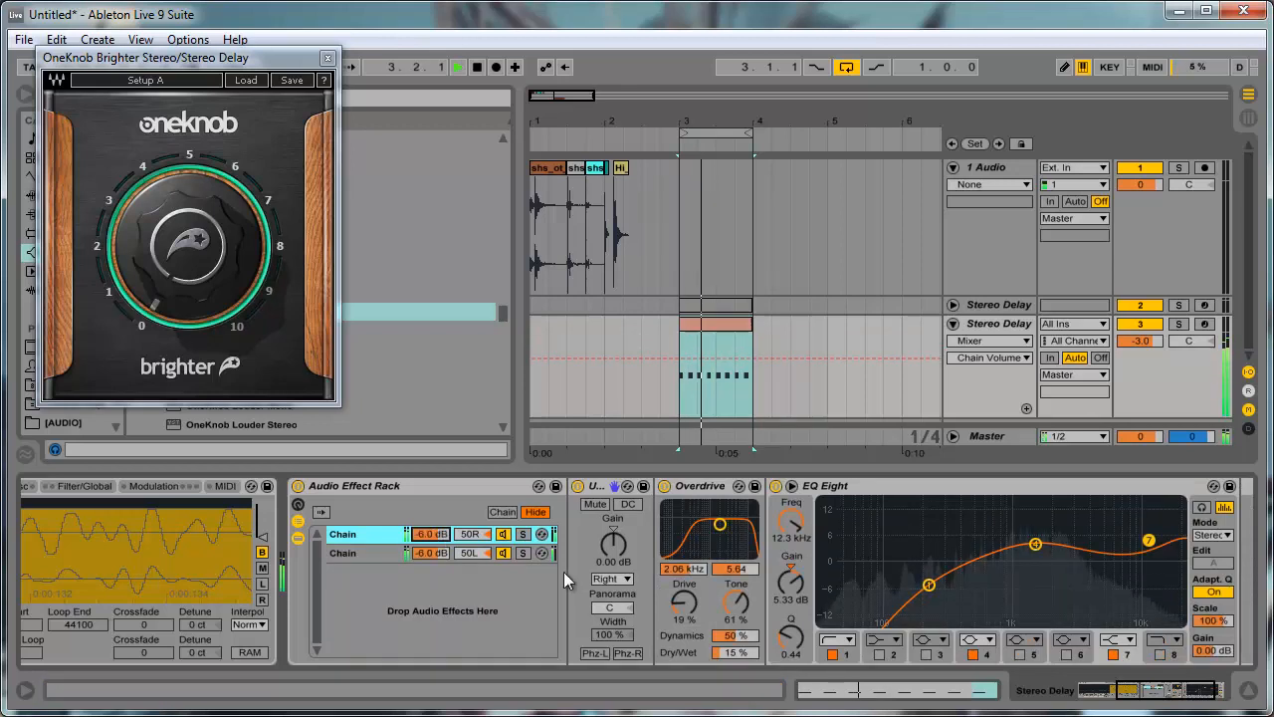
- Try turning OneKnob Brighter up to about 6 in the 50L chain, and delete the plug-in from the chain
click(351, 556)
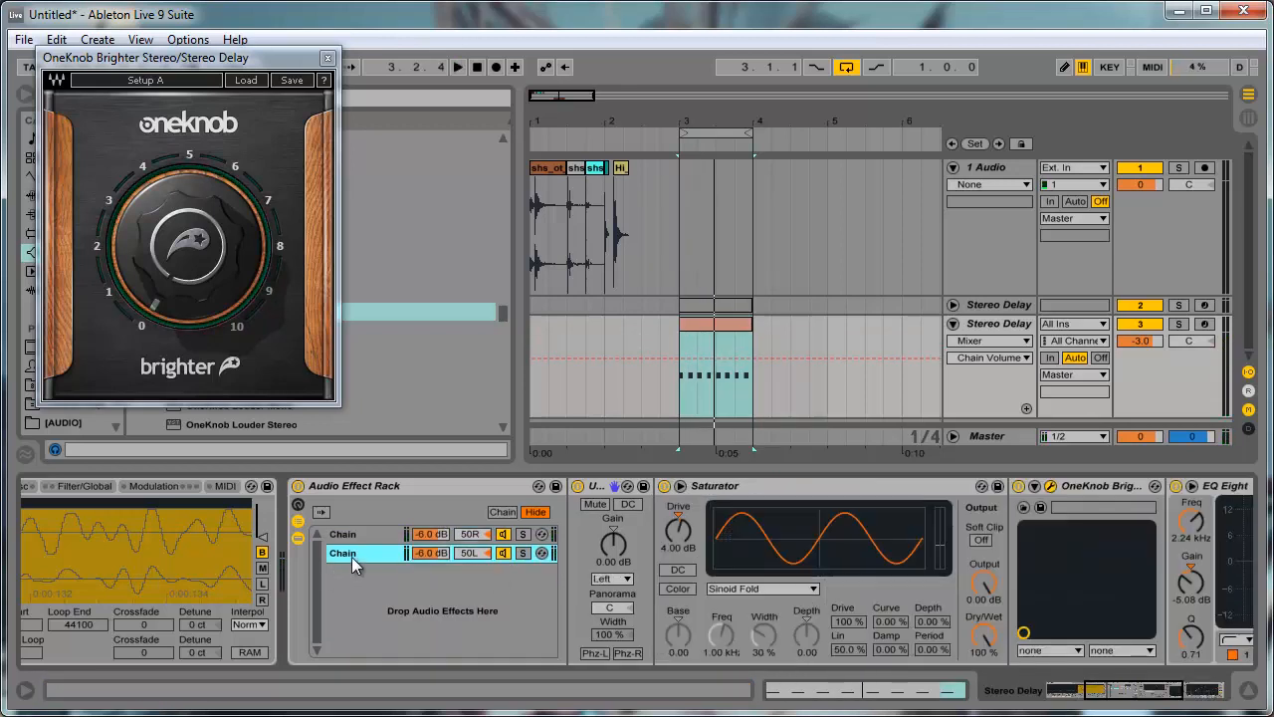
drag(223, 241, 200, 133)
click(1090, 488)
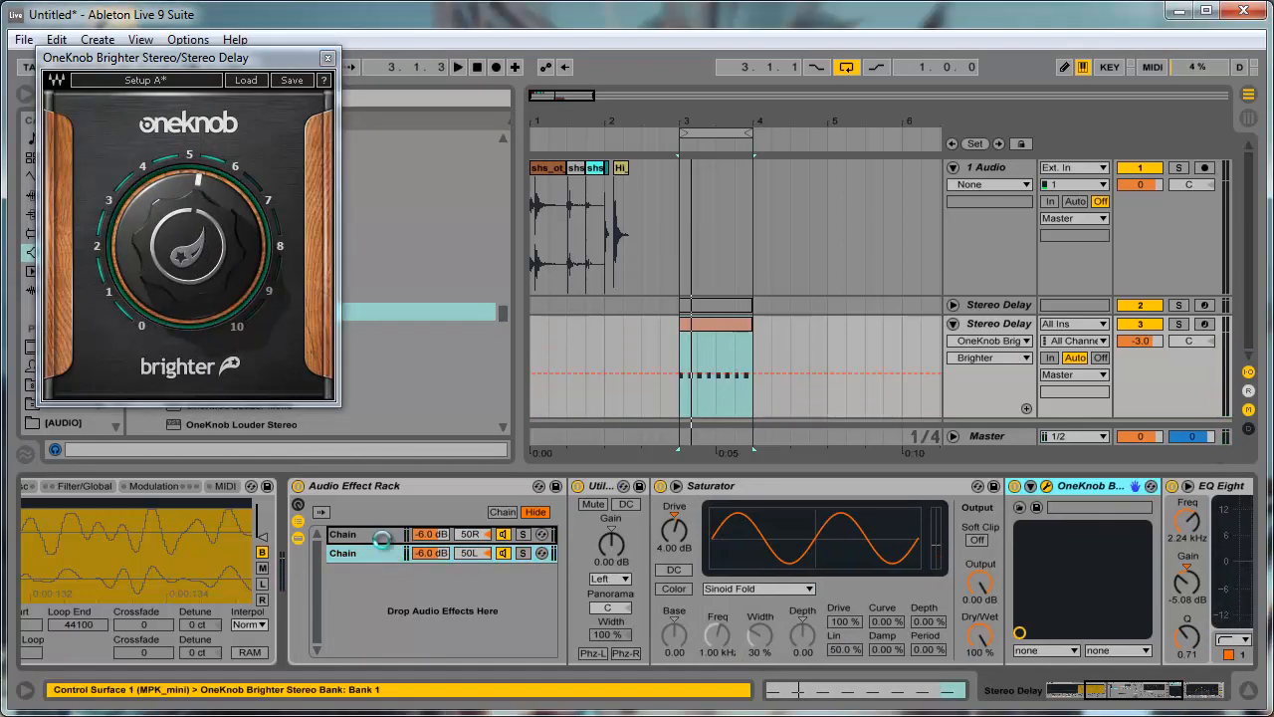
key(Delete)
drag(212, 248, 210, 231)
- Compare the playing loop with the Audio Effect Rack bypassed and switched back on, and stop playback
click(301, 488)
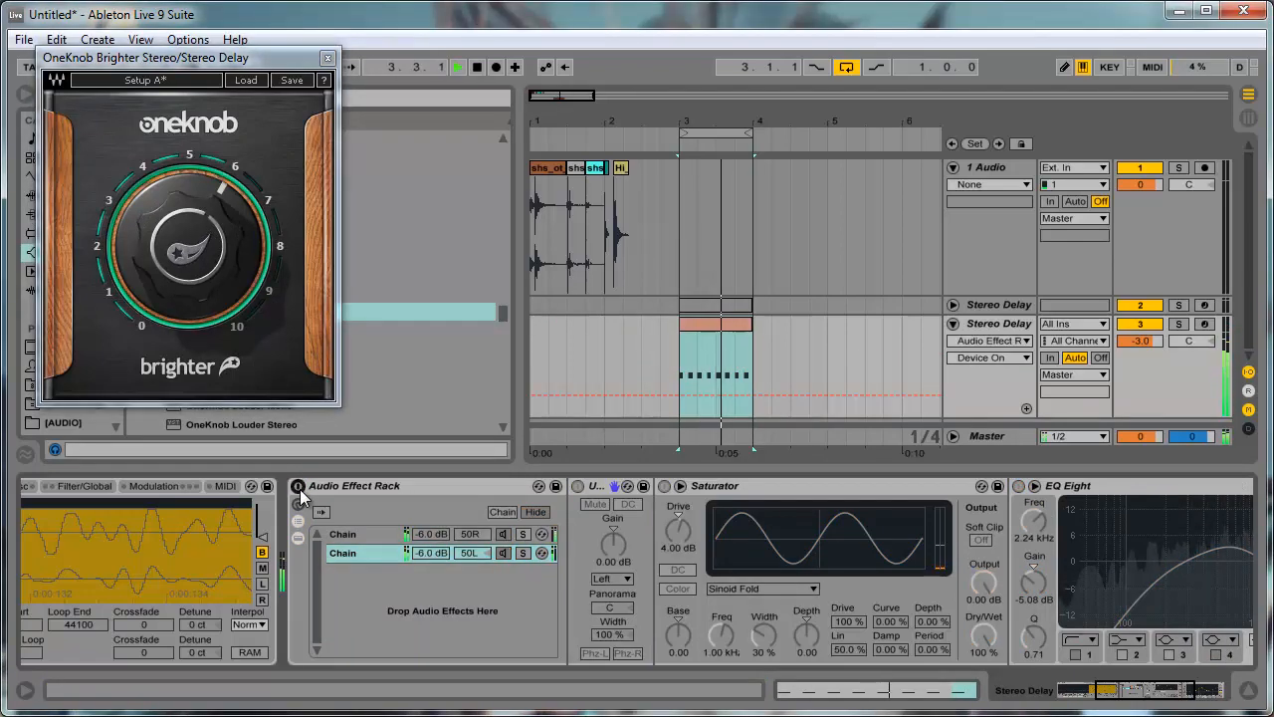
key(space)
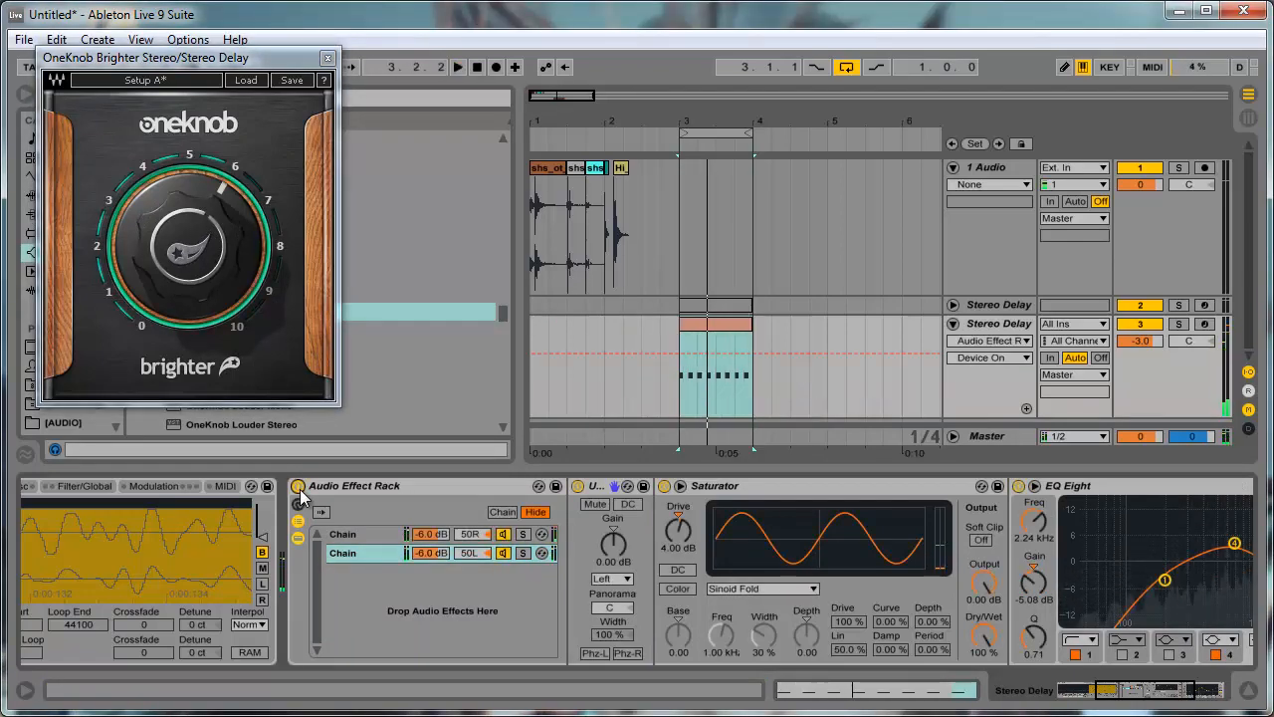
- Close the OneKnob Brighter window, replace the Sampler's sample with the hi-hat clip from 1 Audio, and play the loop
drag(1131, 702, 1197, 685)
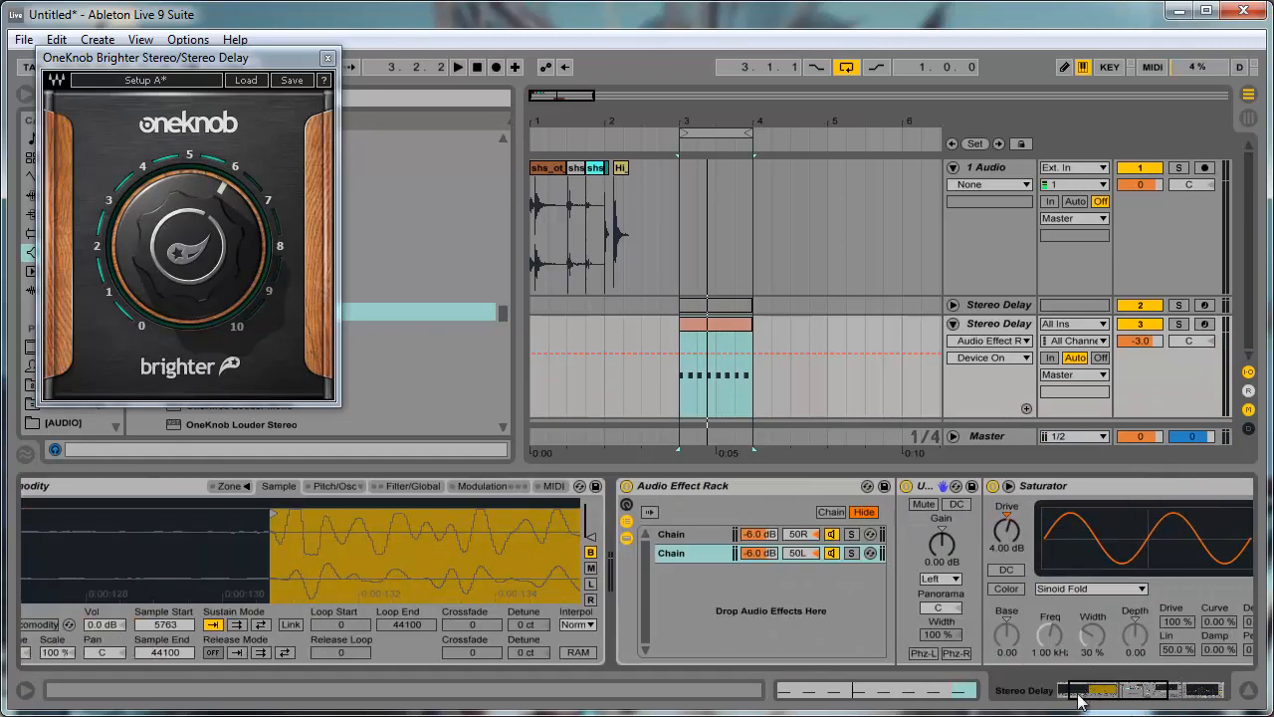
click(326, 58)
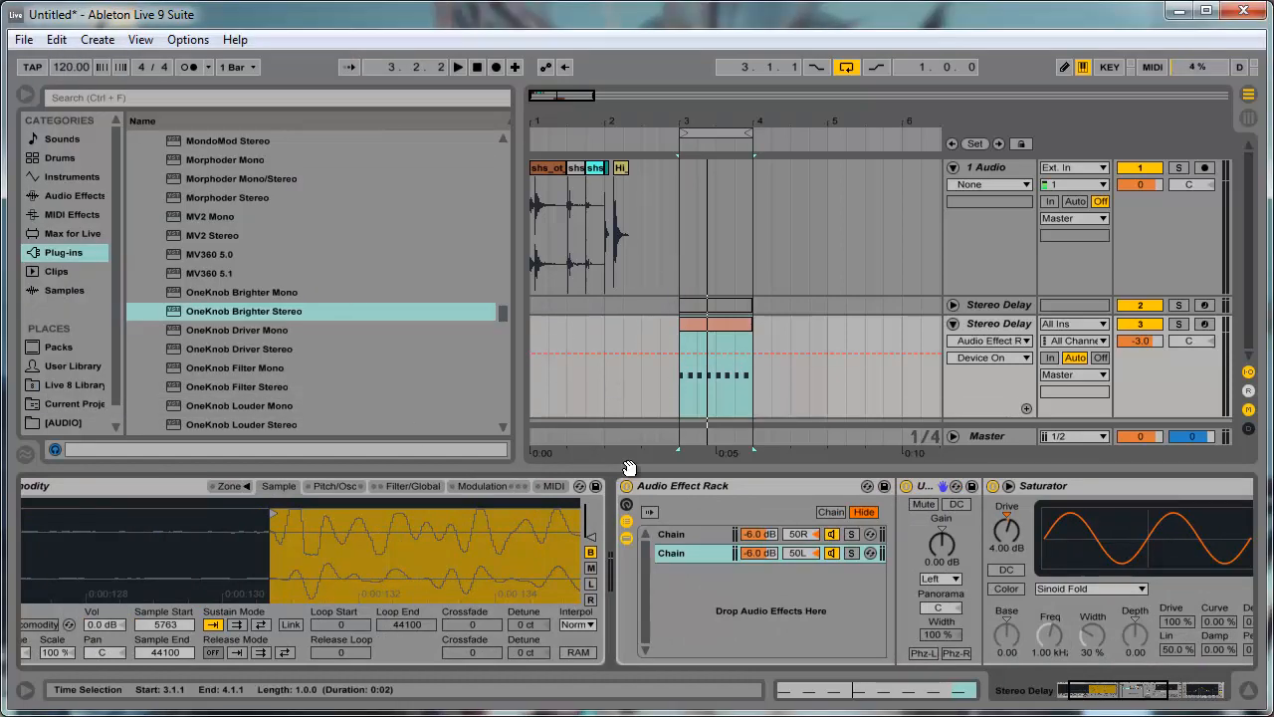
drag(619, 171, 432, 564)
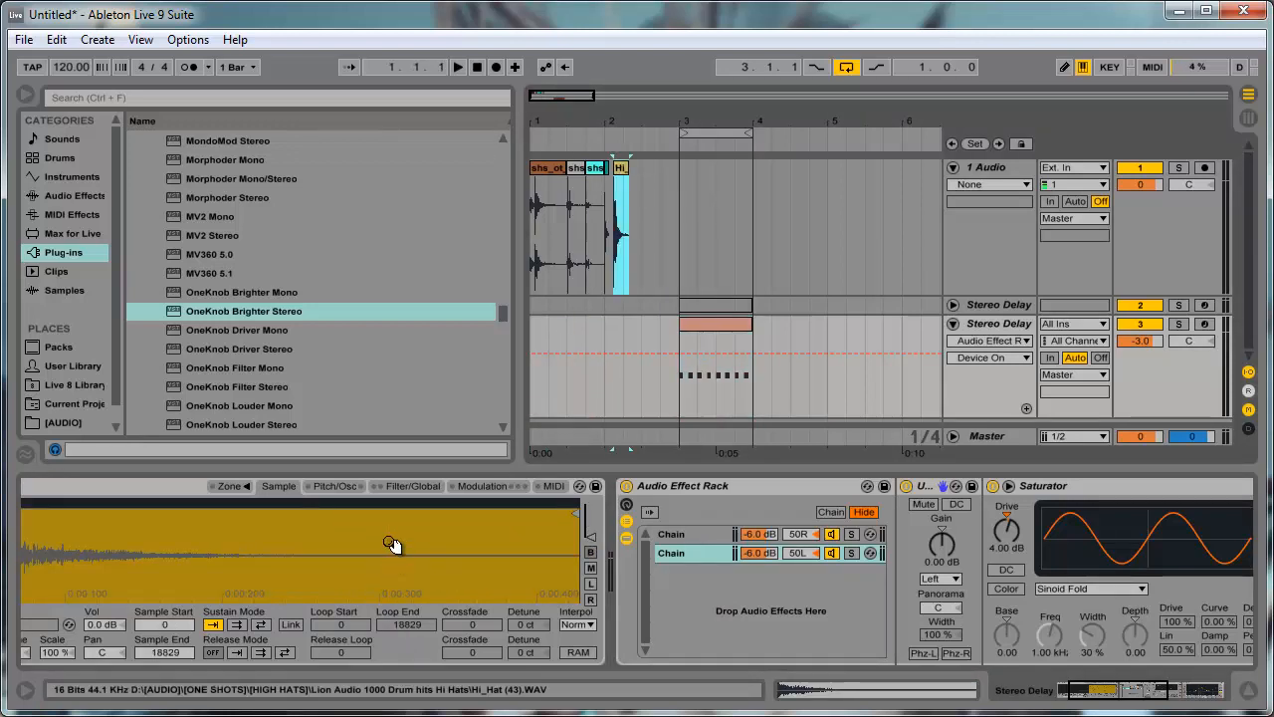
click(1098, 693)
key(space)
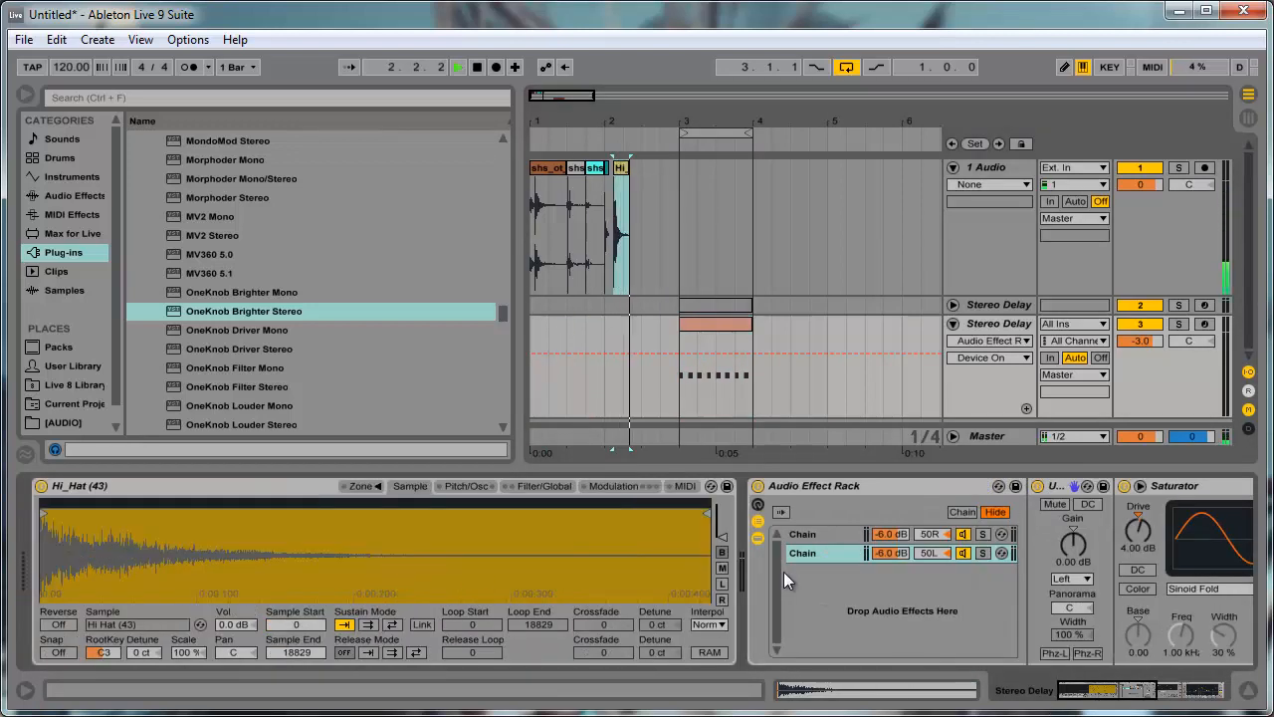
click(726, 337)
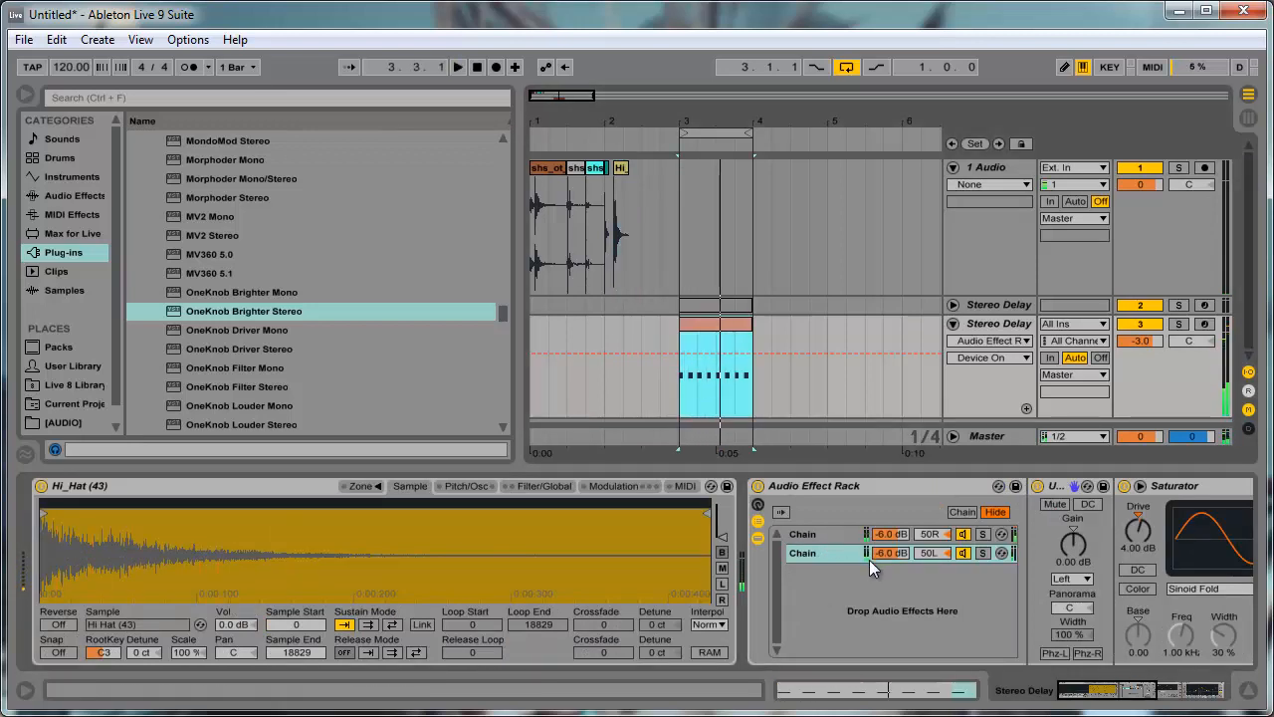
- Raise the 50L chain's Saturator Drive to 6.86 dB with that chain soloed, and turn the solo off
click(980, 552)
drag(1095, 686, 1150, 687)
drag(421, 538, 421, 530)
key(space)
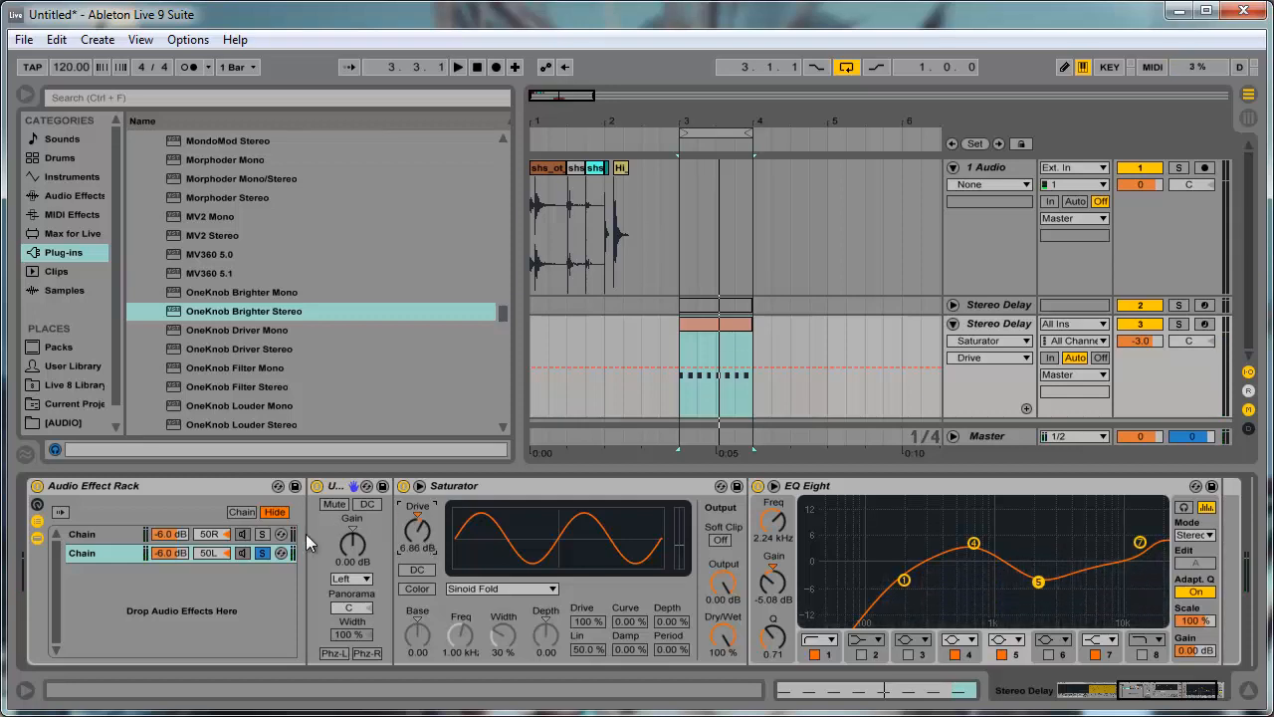
click(263, 553)
- Play the hi-hat loop while bypassing and re-enabling the Audio Effect Rack to compare the stereo effect
key(space)
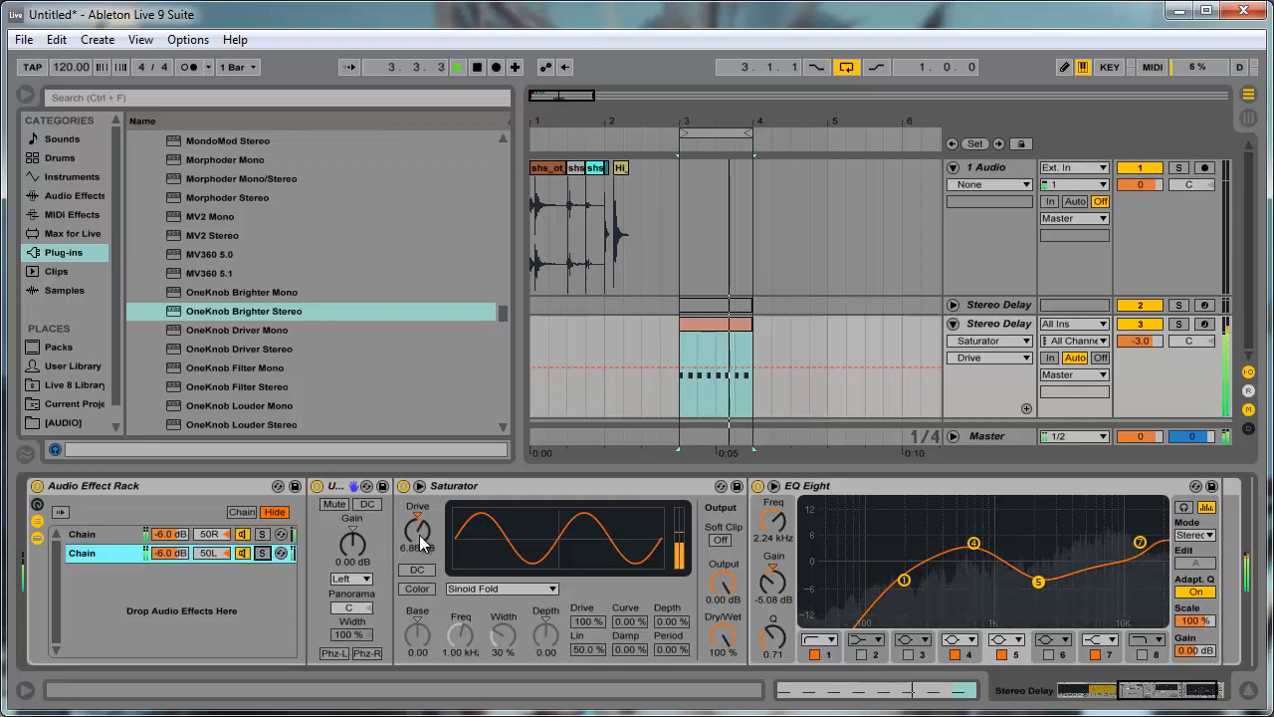
click(37, 486)
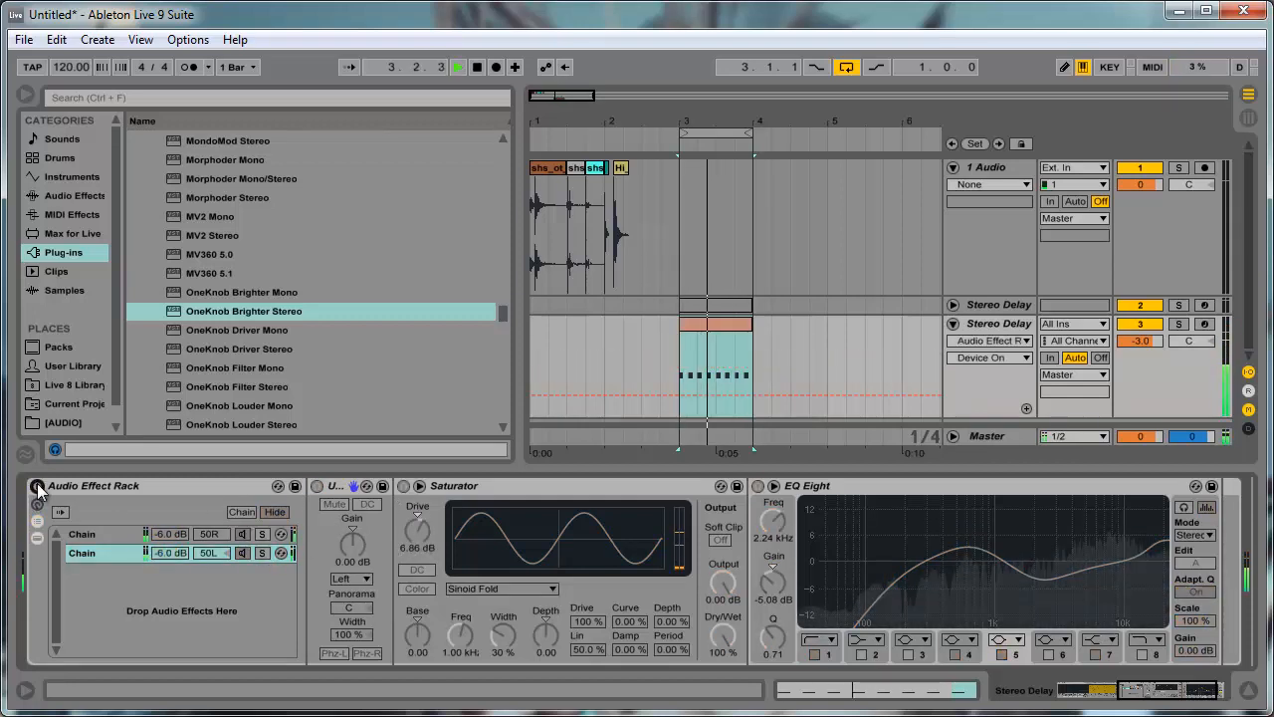
click(37, 486)
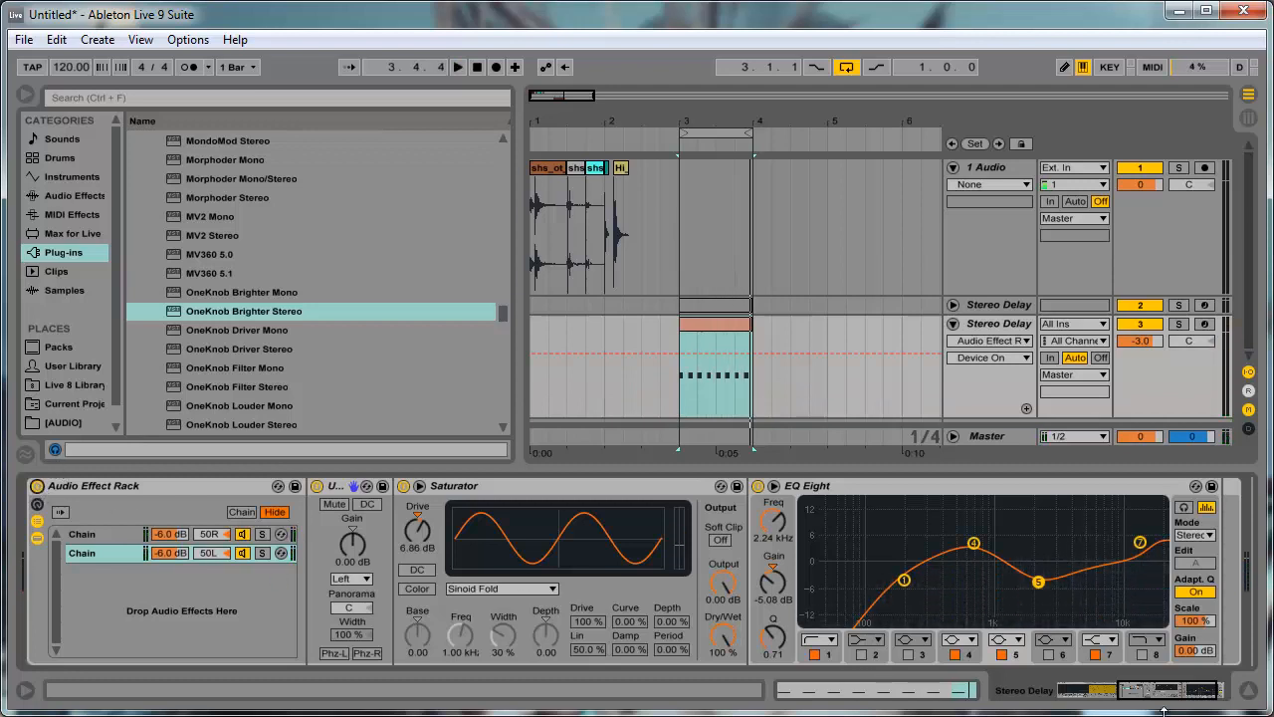
- Rename track 3 as "Hard Pan Split"
drag(1142, 696, 1005, 690)
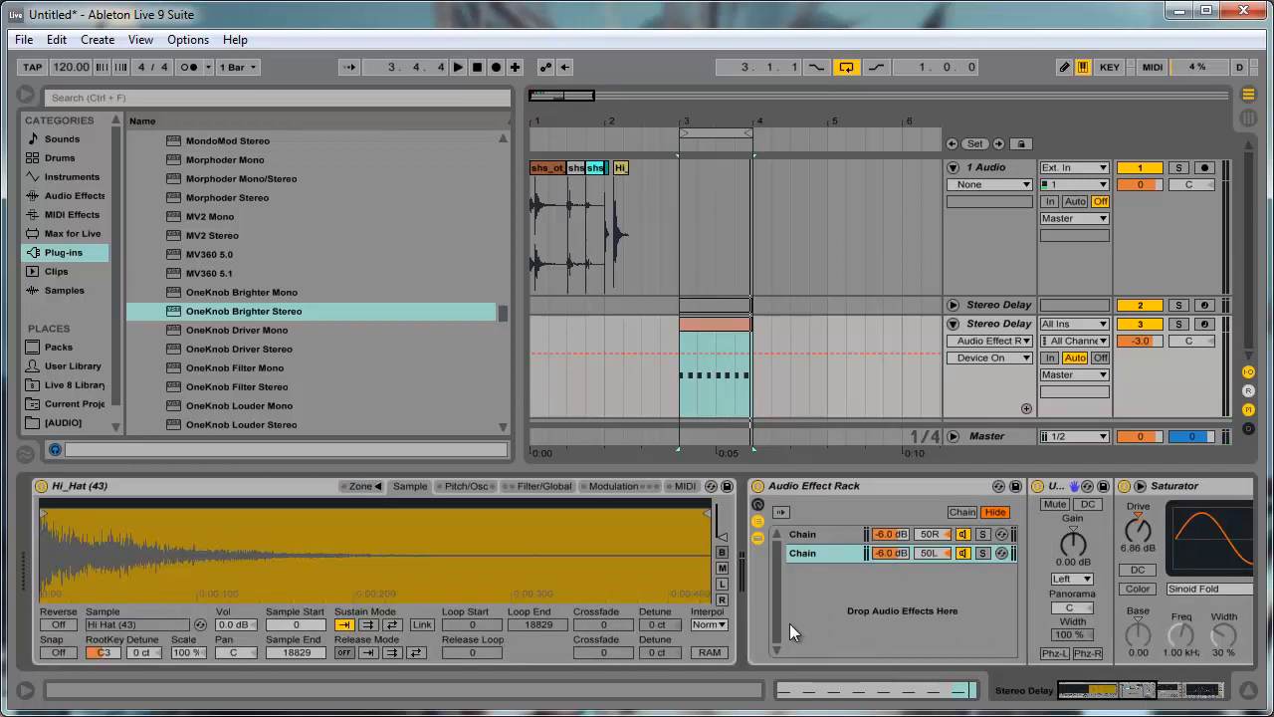
click(1025, 321)
key(ctrl+r)
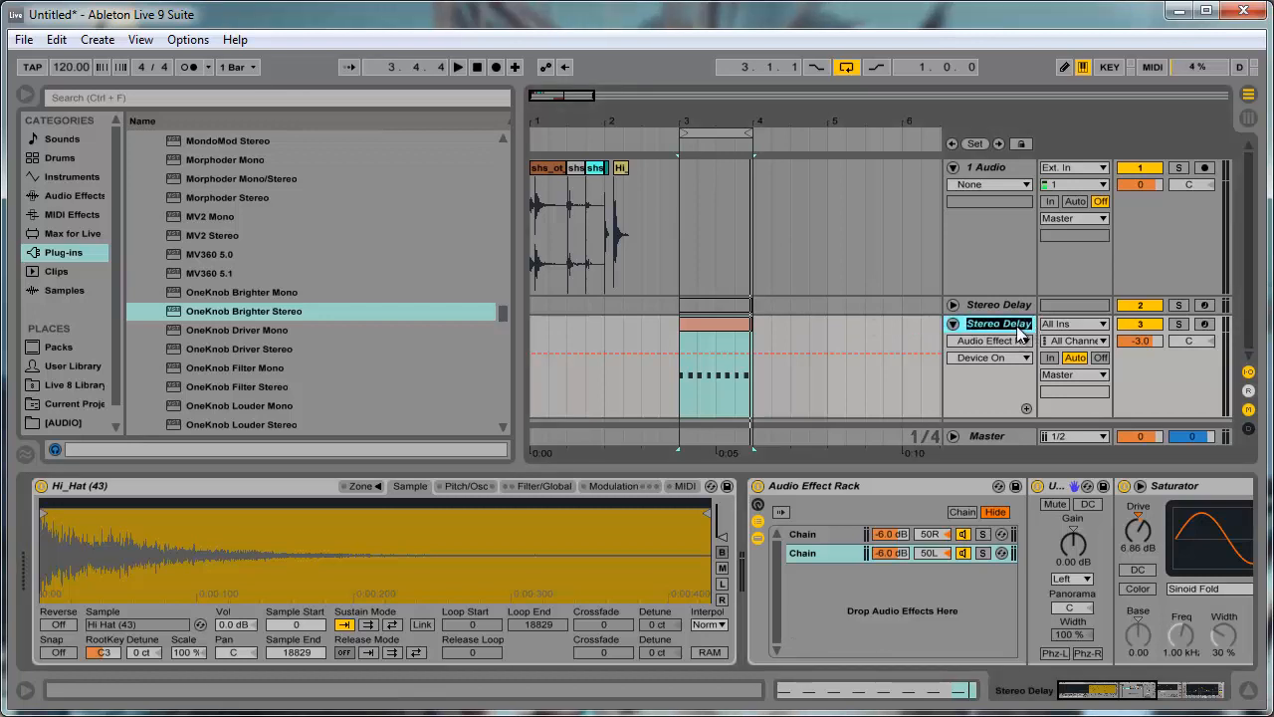
text(Hard Pan)
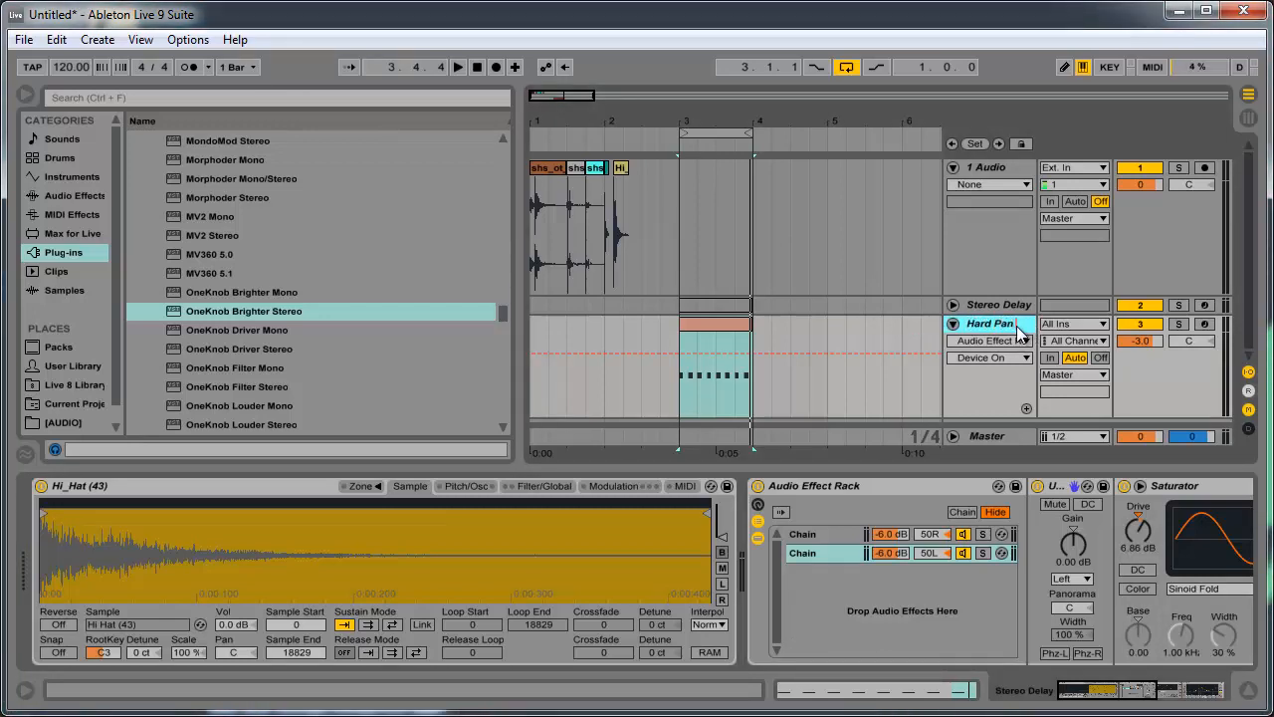
text( Split)
key(Return)
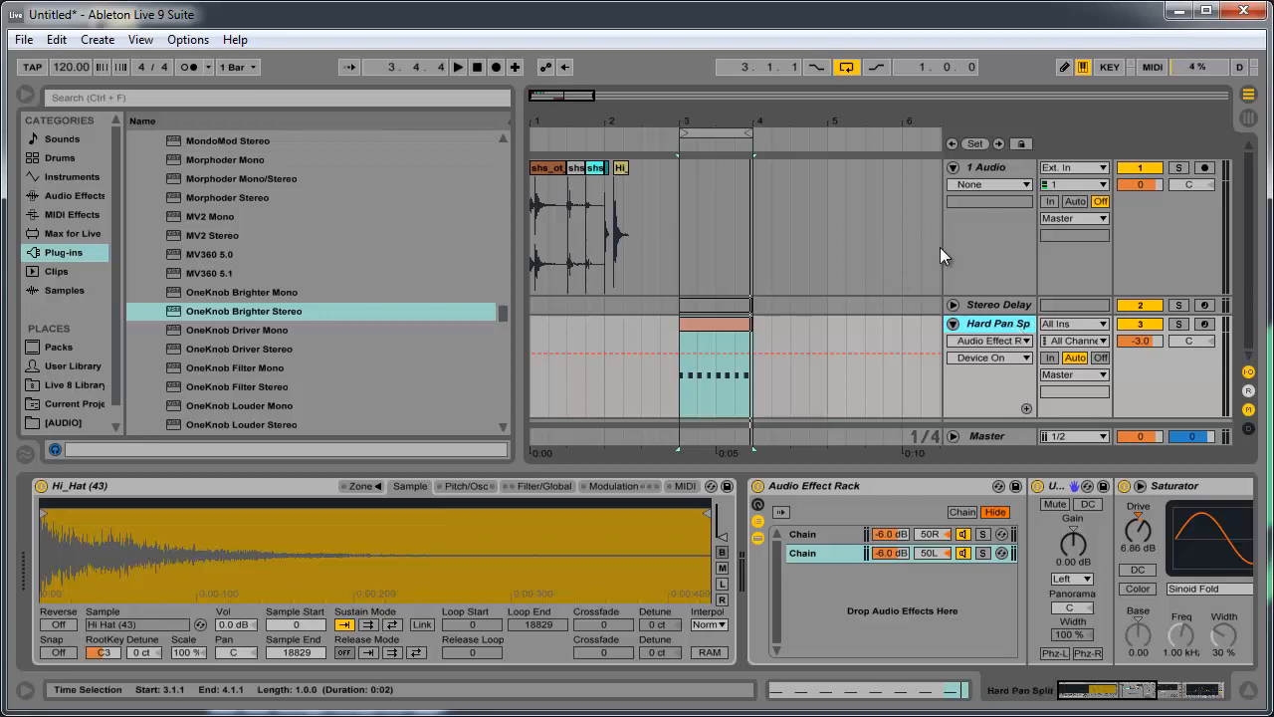
- Widen the track headers to fit the full track name and narrow the browser
drag(941, 242, 911, 242)
drag(517, 314, 415, 360)
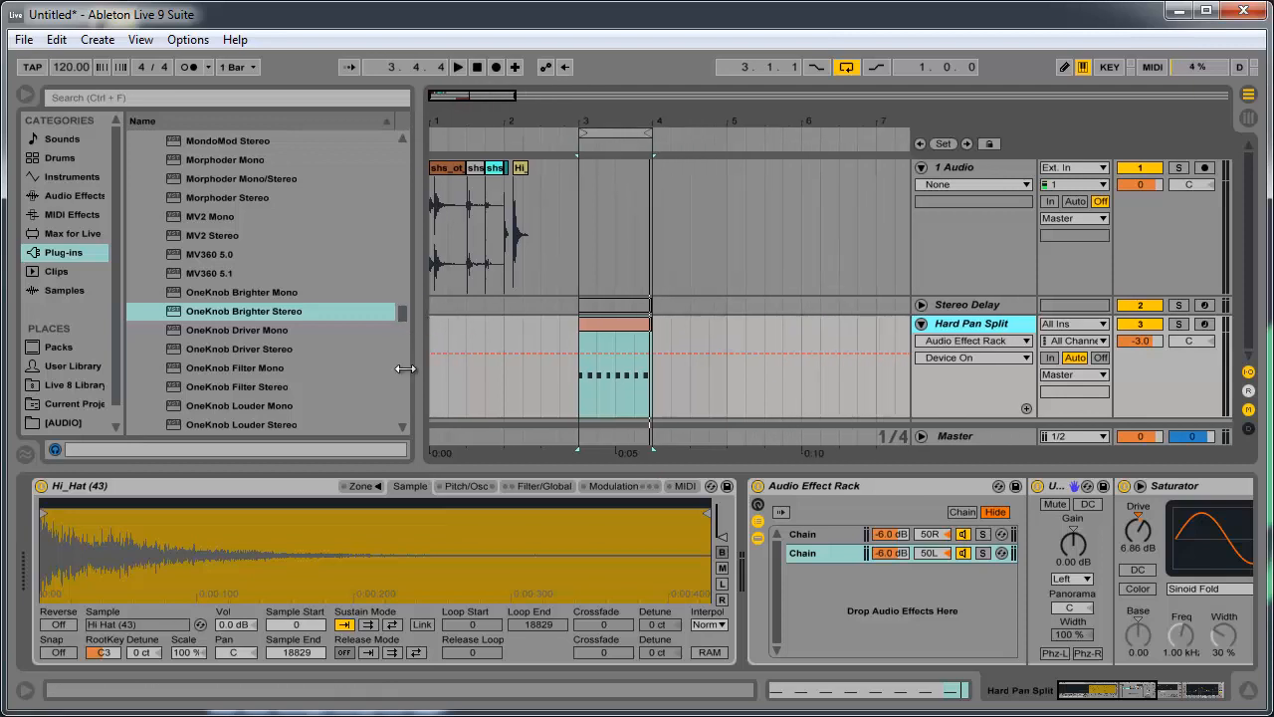
- Select both chains in the Audio Effect Rack and duplicate them
click(937, 489)
click(889, 598)
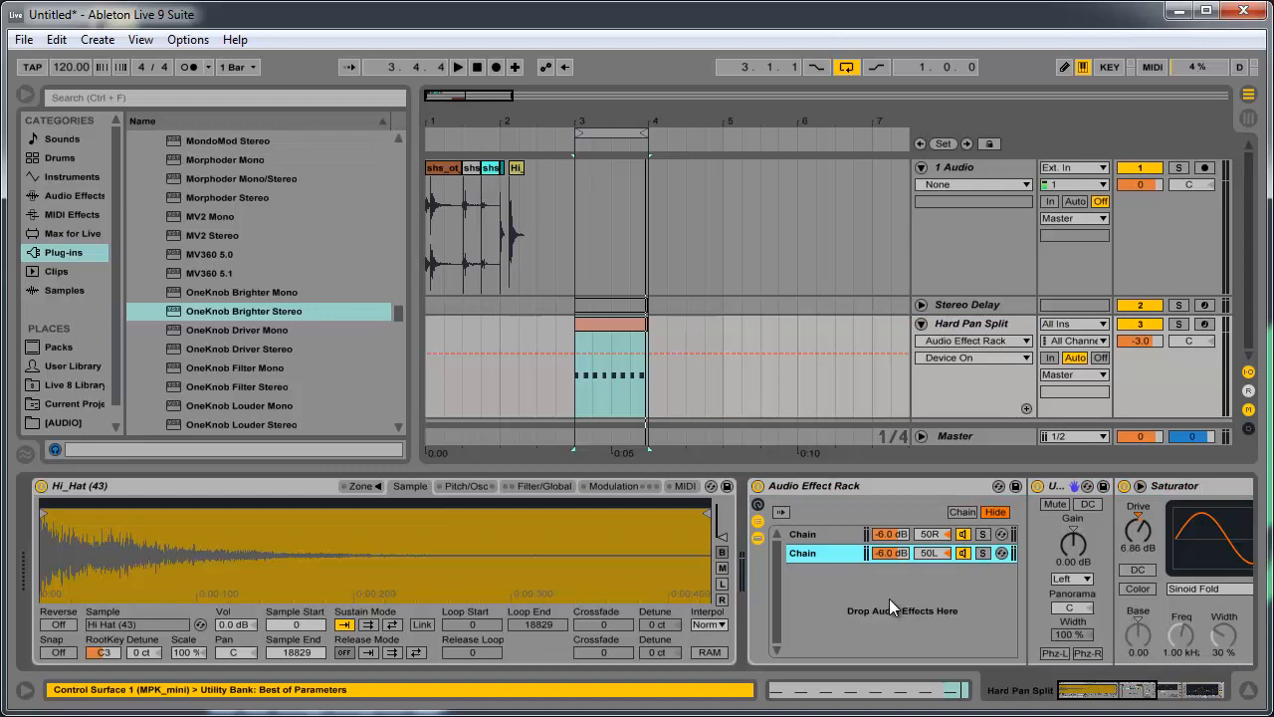
click(832, 534)
click(824, 554)
shift+click(826, 534)
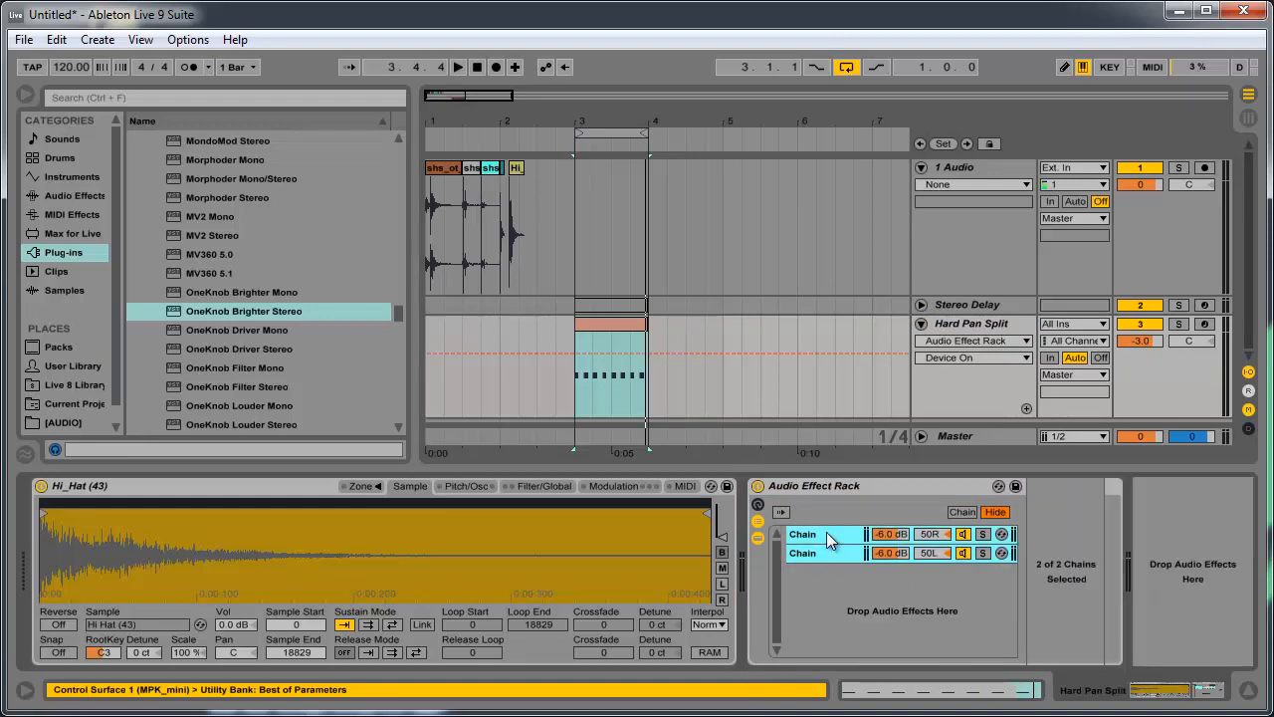
key(ctrl+d)
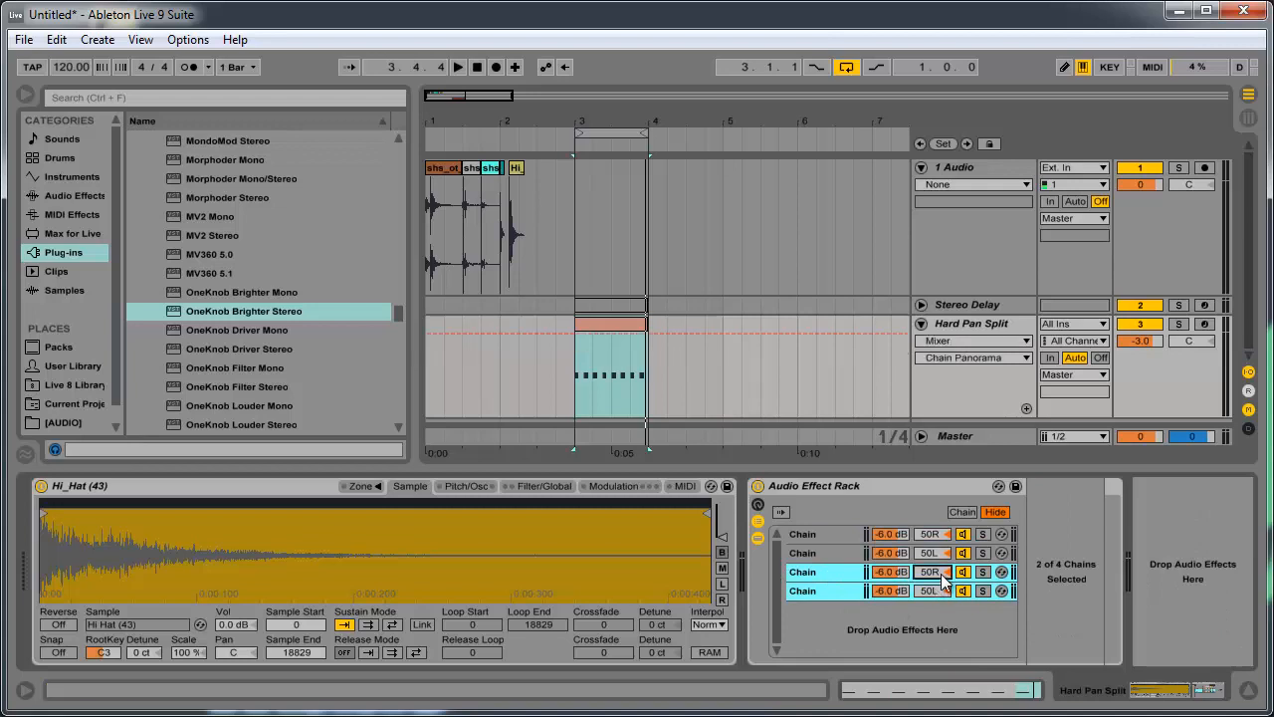
- Pan the two duplicated chains in the opposite direction, the third to 30L and the fourth to 30R
drag(943, 581, 943, 582)
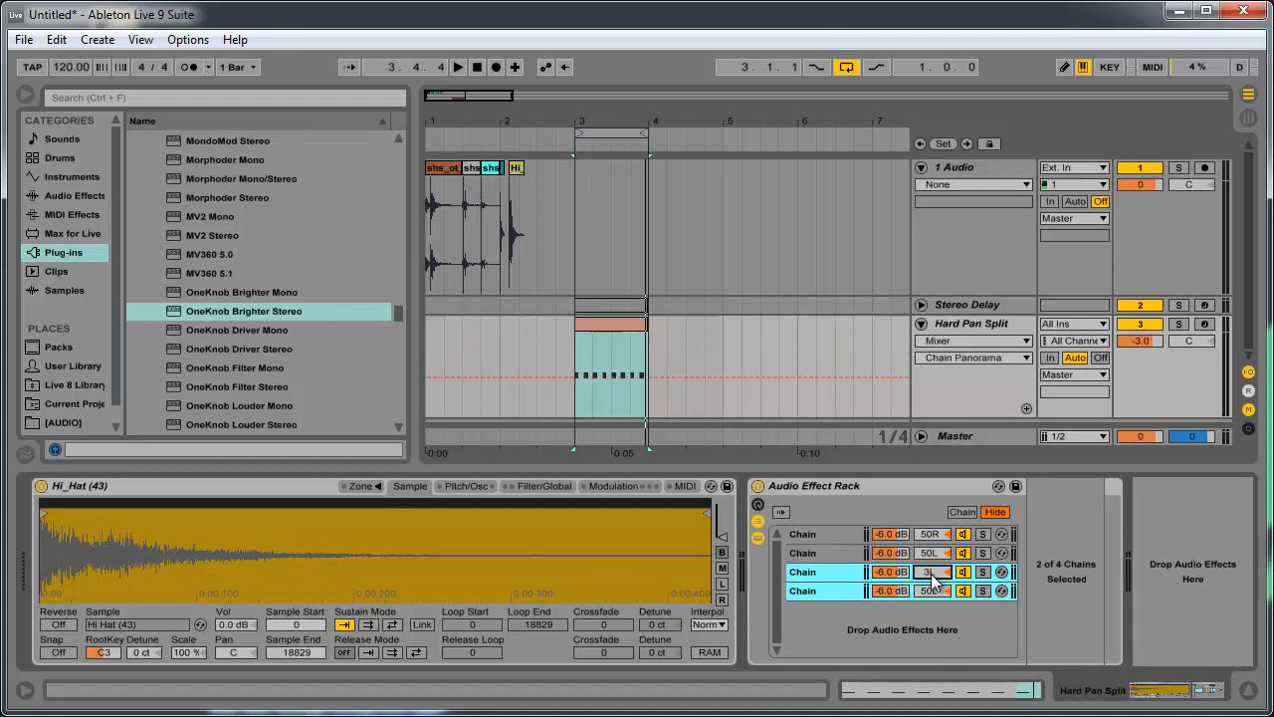
key(Return)
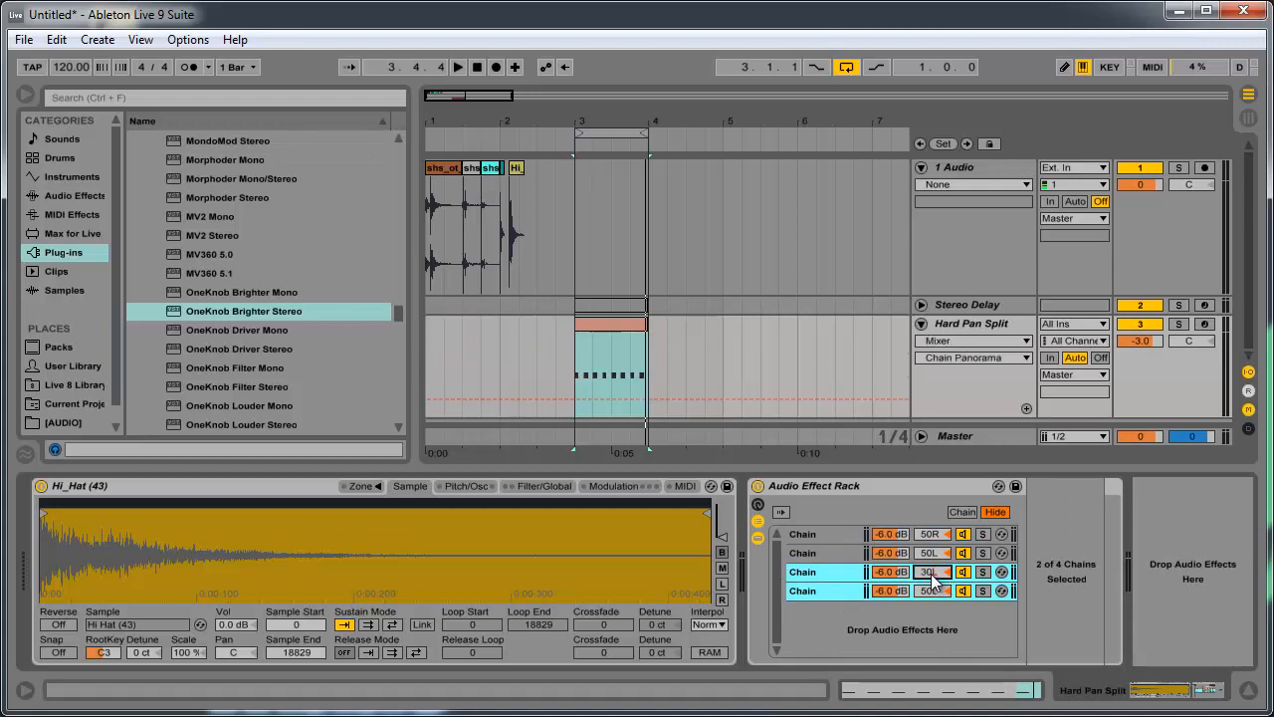
click(944, 589)
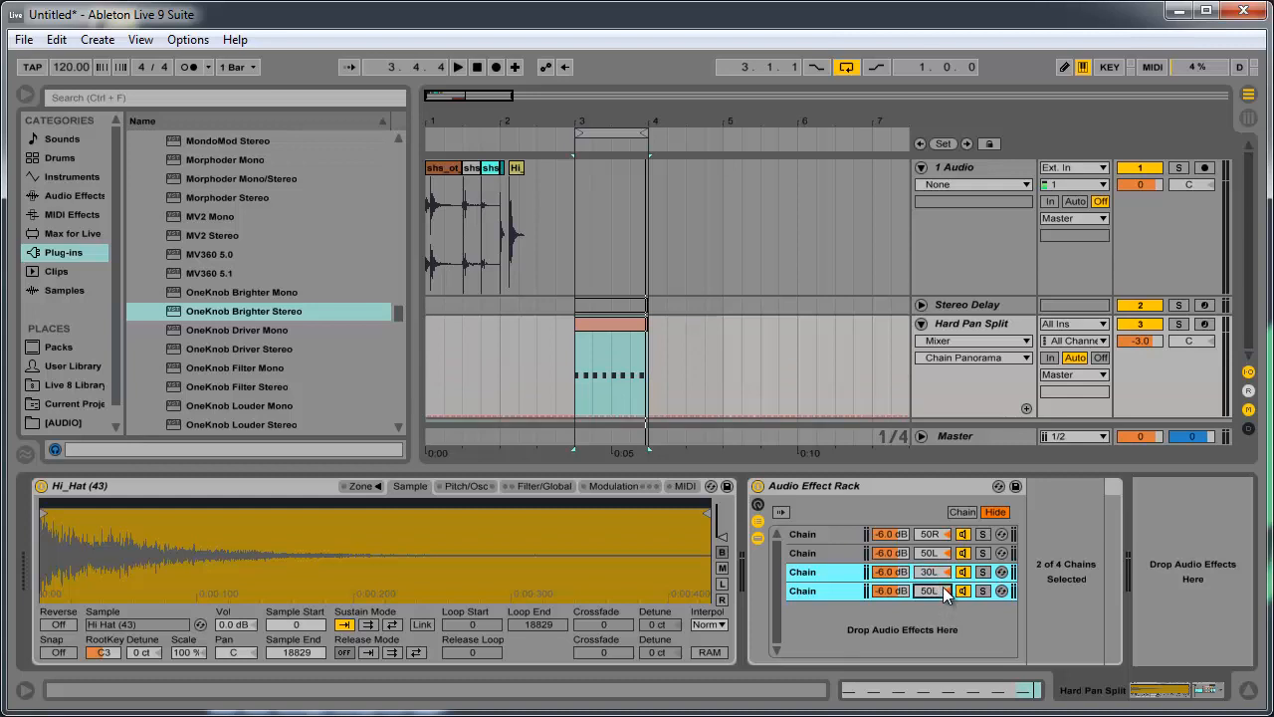
key(Return)
- Set the volume of both duplicated chains to -9 dB
click(832, 594)
click(896, 572)
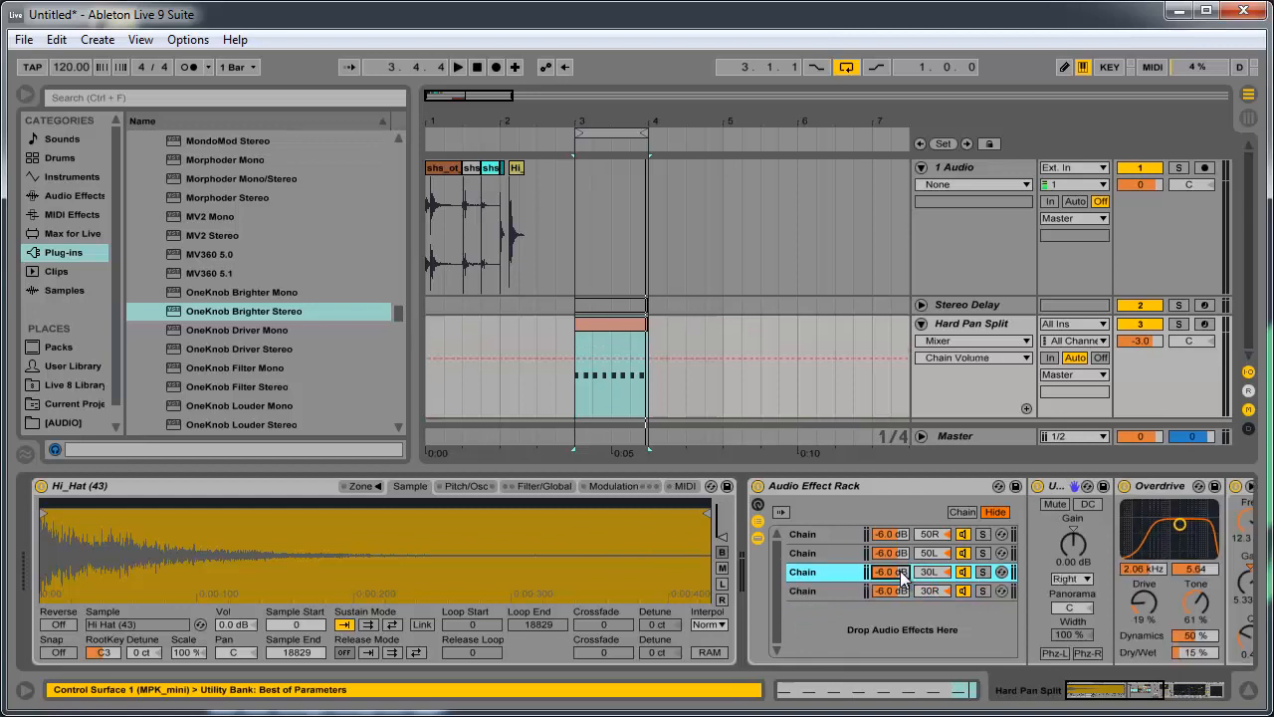
text(-9)
key(Return)
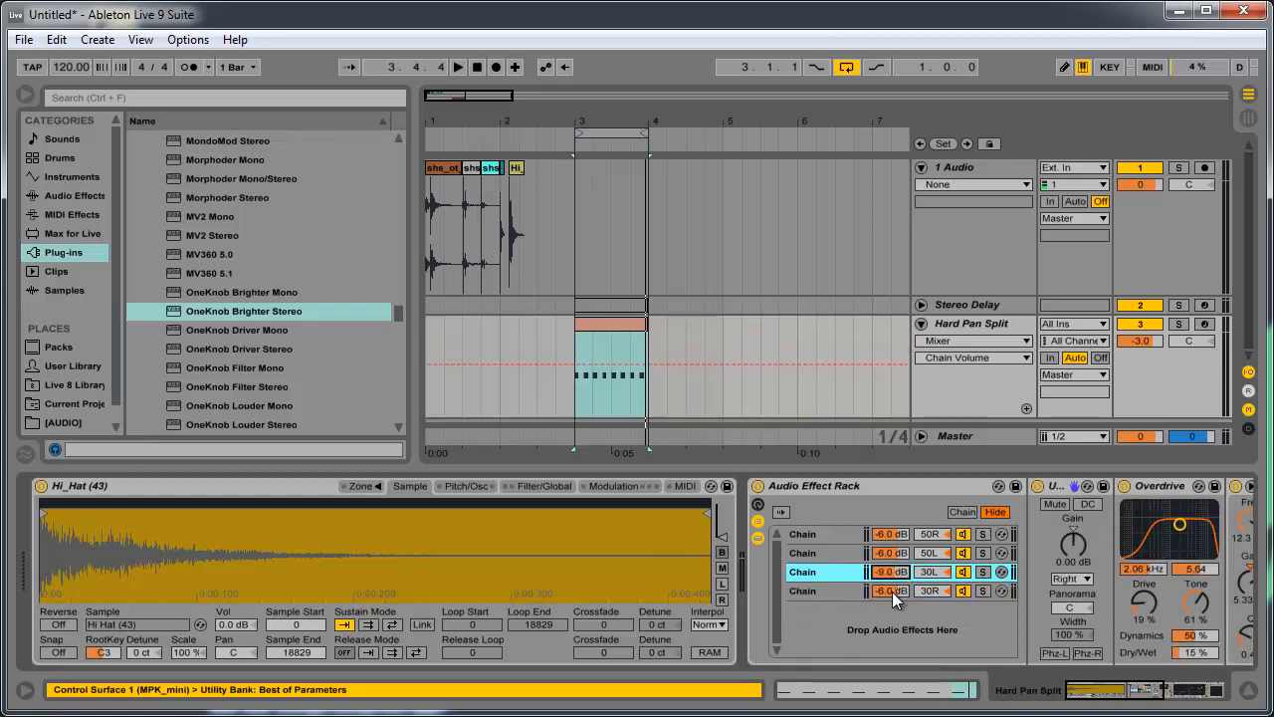
click(894, 594)
text(-9)
key(Return)
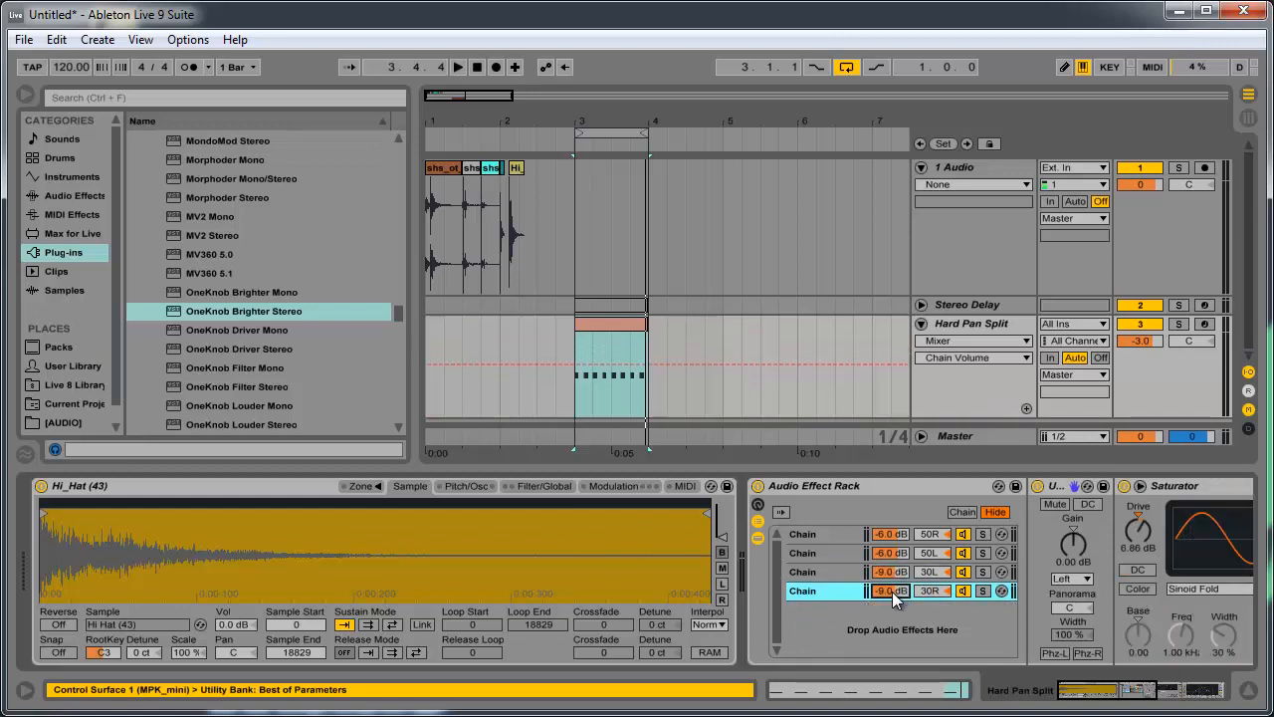
- Retune the third chain's Overdrive filter to about 842 Hz with a narrower bandwidth of about 1.56
click(833, 575)
drag(1176, 540, 1170, 554)
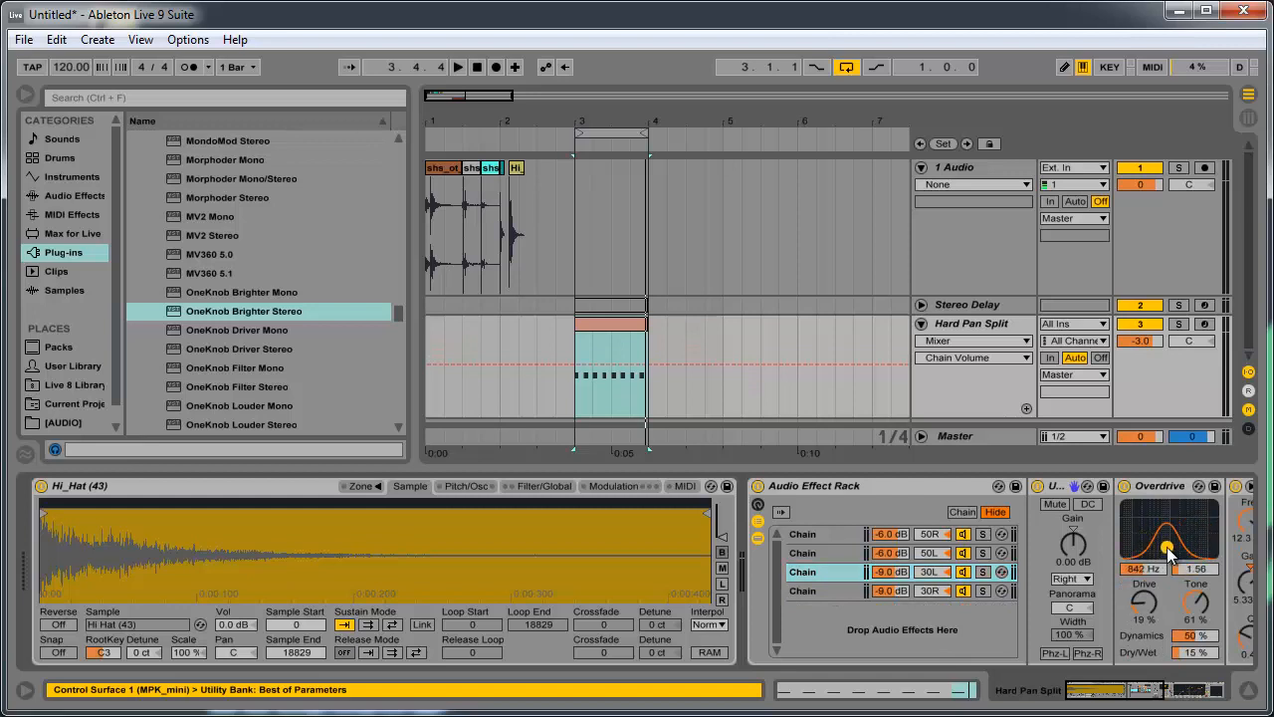
click(1139, 700)
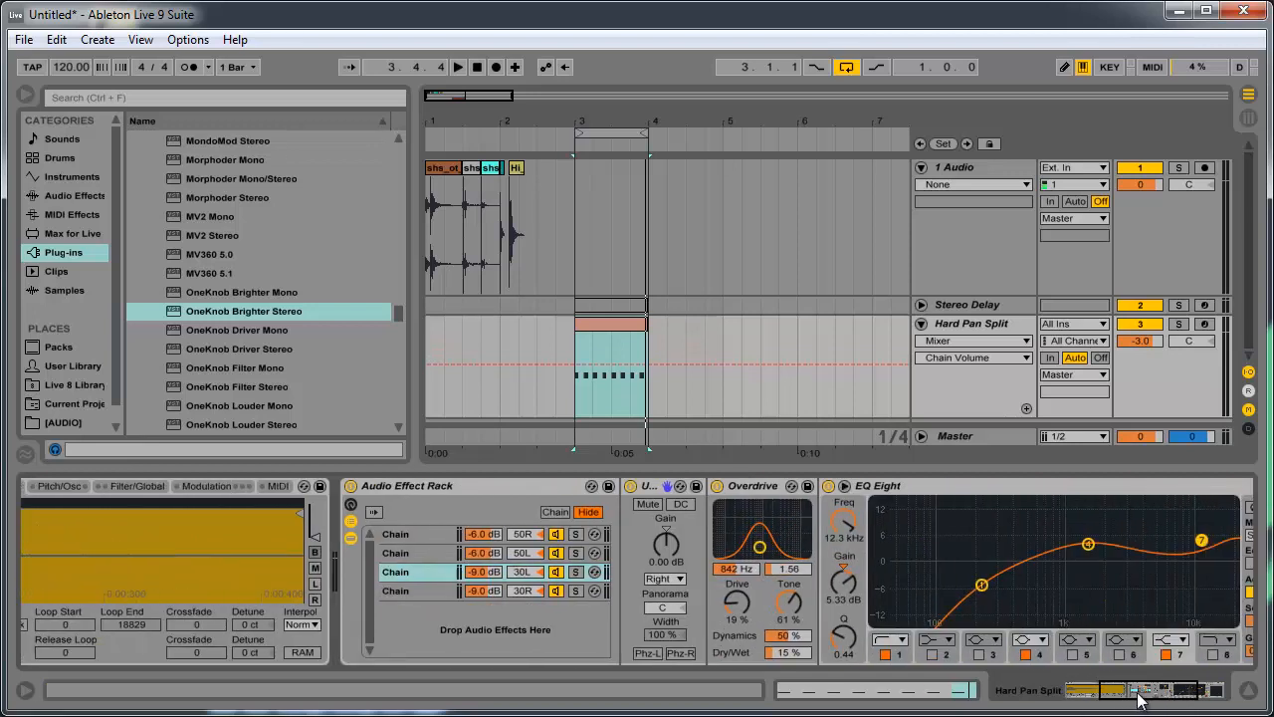
- Pan the third chain to 32R and the fourth chain to 30L
click(534, 575)
drag(534, 575, 534, 578)
click(531, 593)
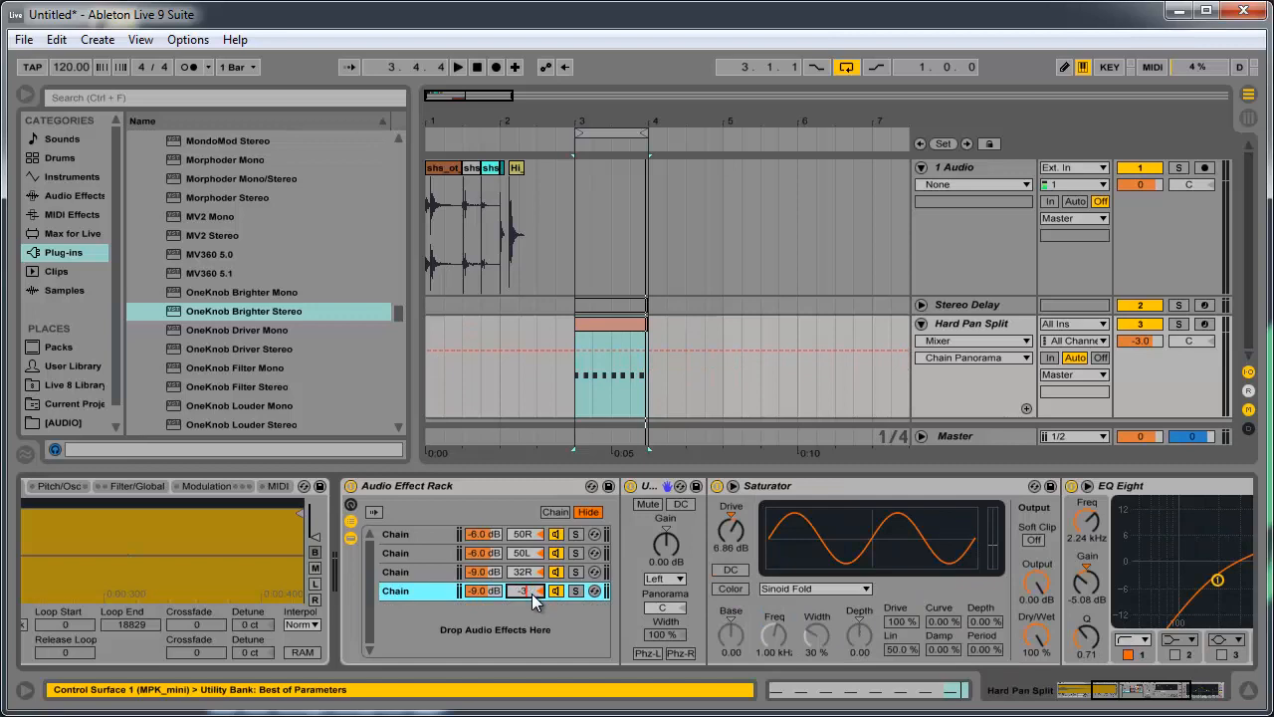
text(-30)
key(Return)
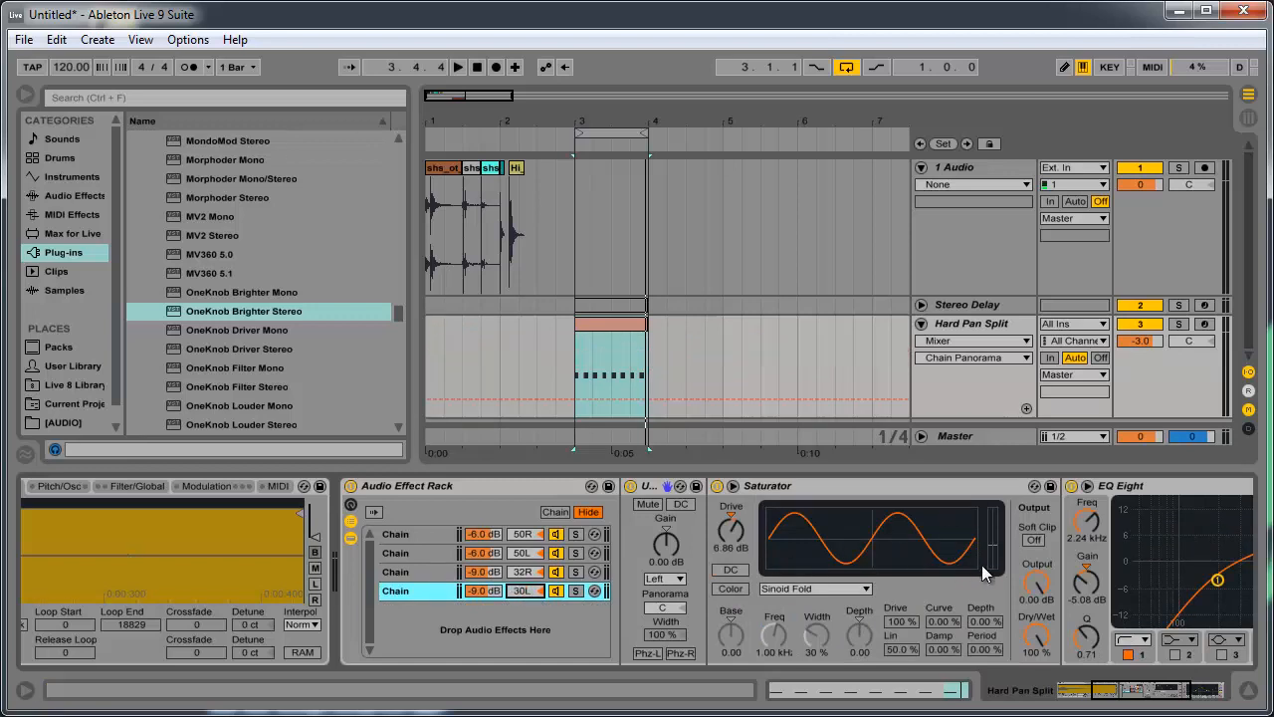
- Reset the 30L chain's Saturator Drive to 0 dB, enable Soft Clip and lower Dry/Wet to 77%
click(1128, 692)
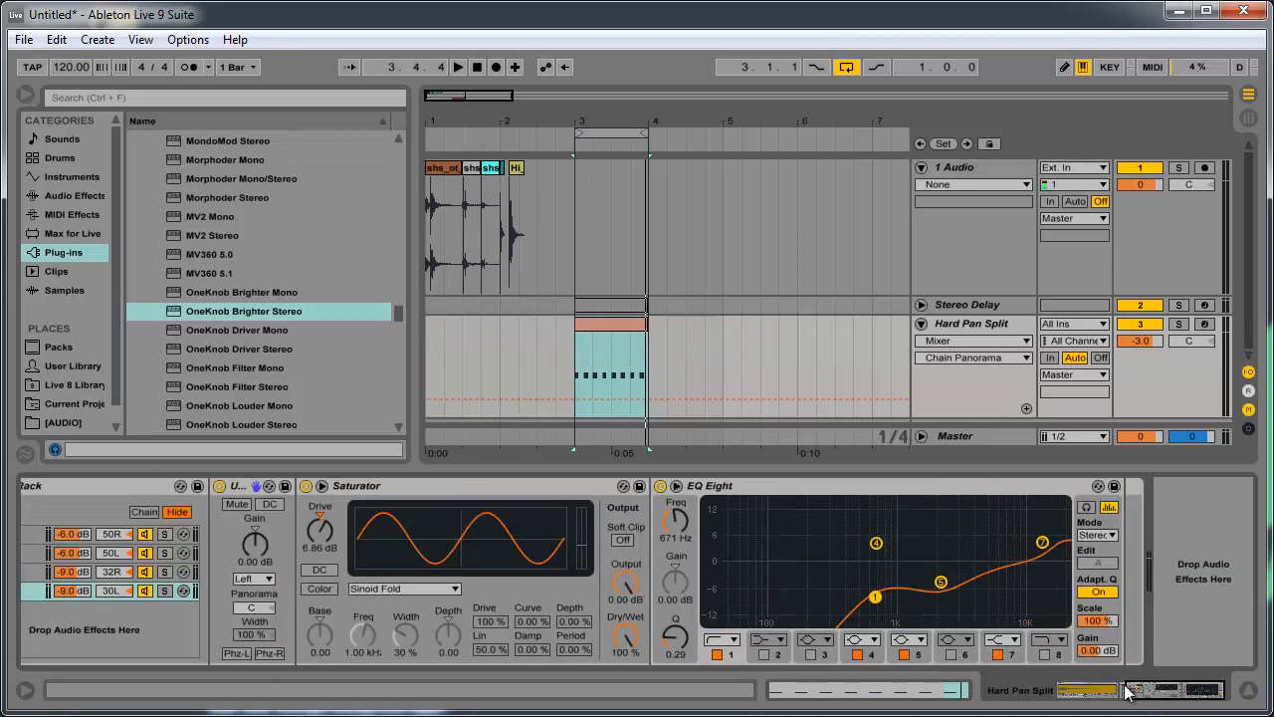
click(319, 533)
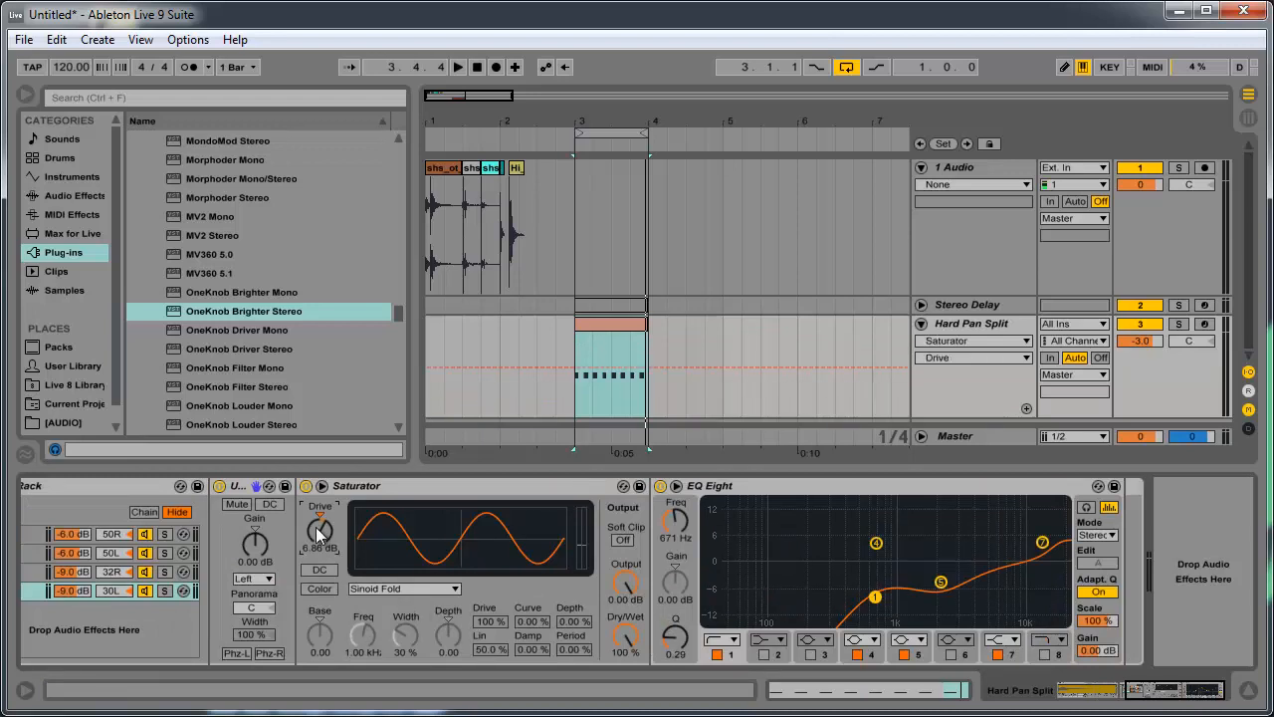
key(Delete)
click(623, 540)
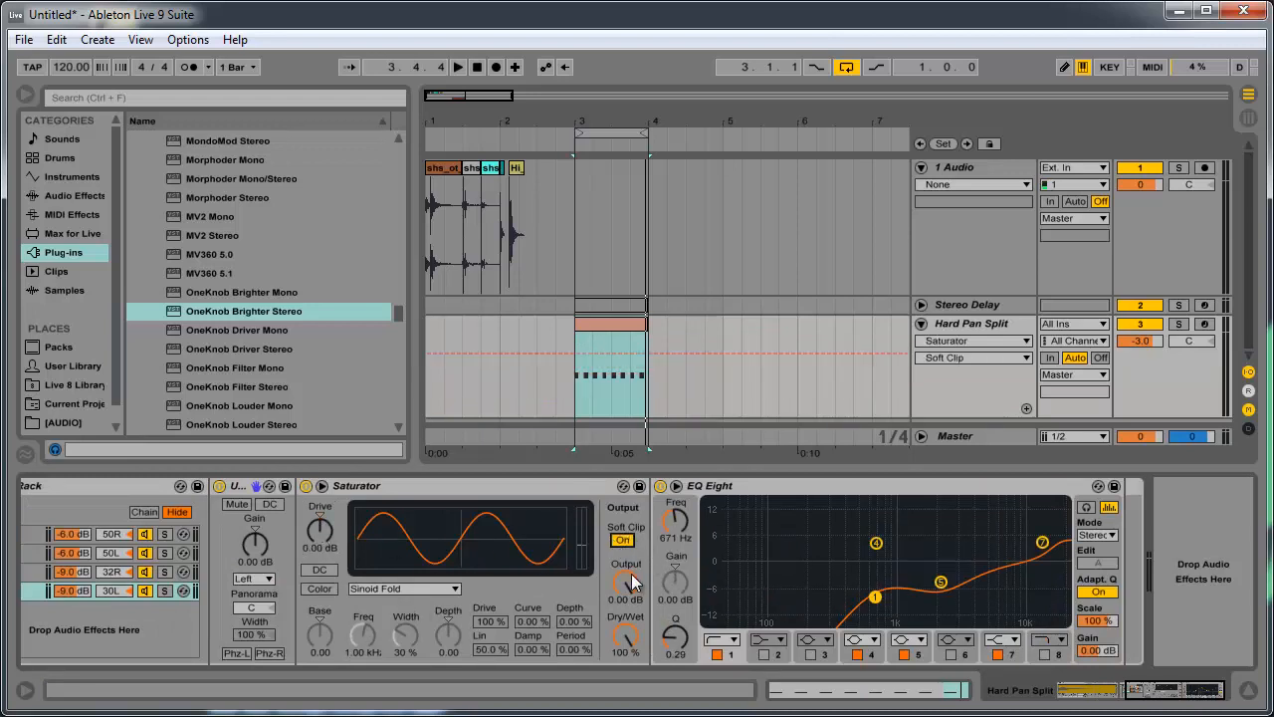
drag(625, 637, 625, 660)
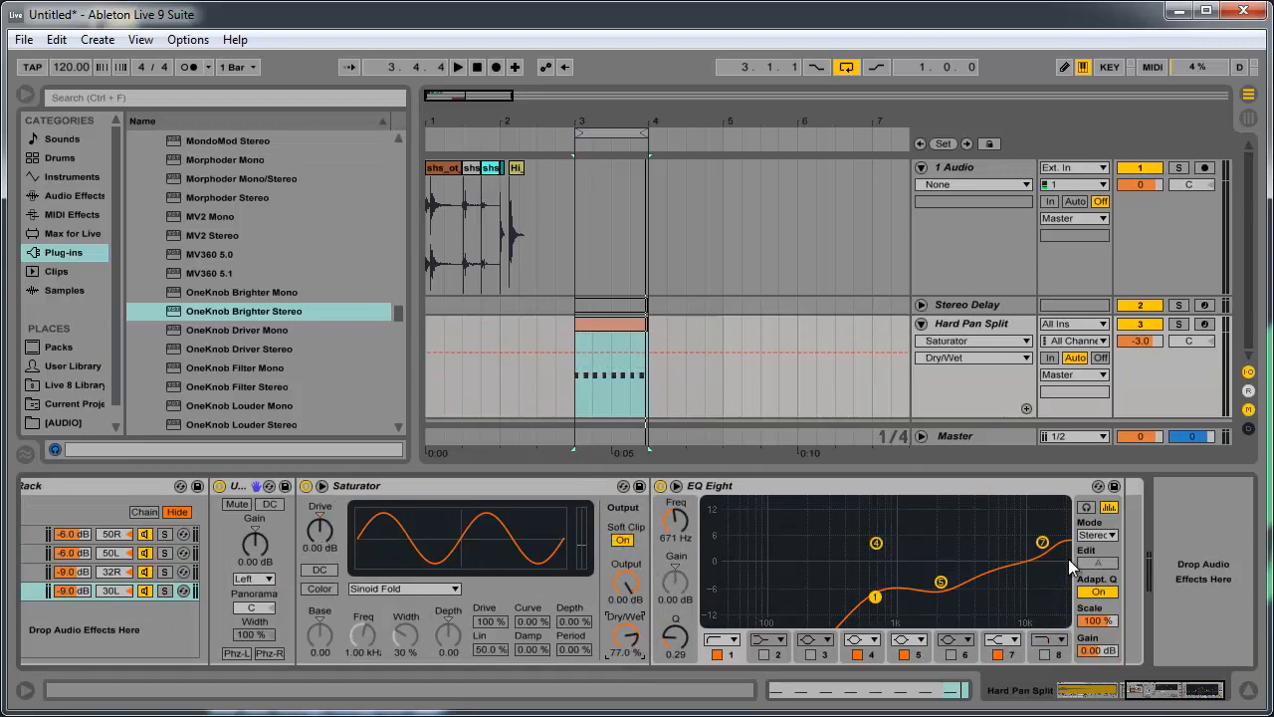
- Raise band 5 of the 30L chain's EQ Eight to about 5.01 kHz and 5.83 dB, and play the loop
drag(939, 582, 984, 539)
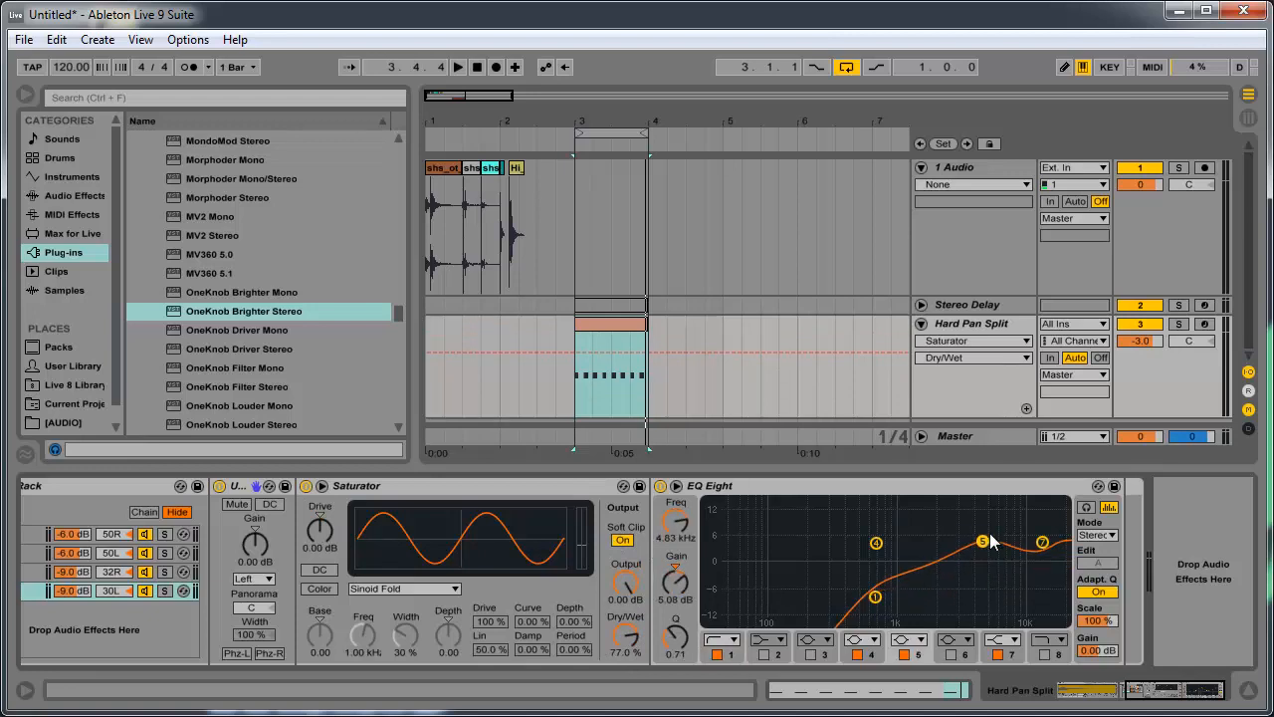
drag(1183, 694, 1142, 691)
key(space)
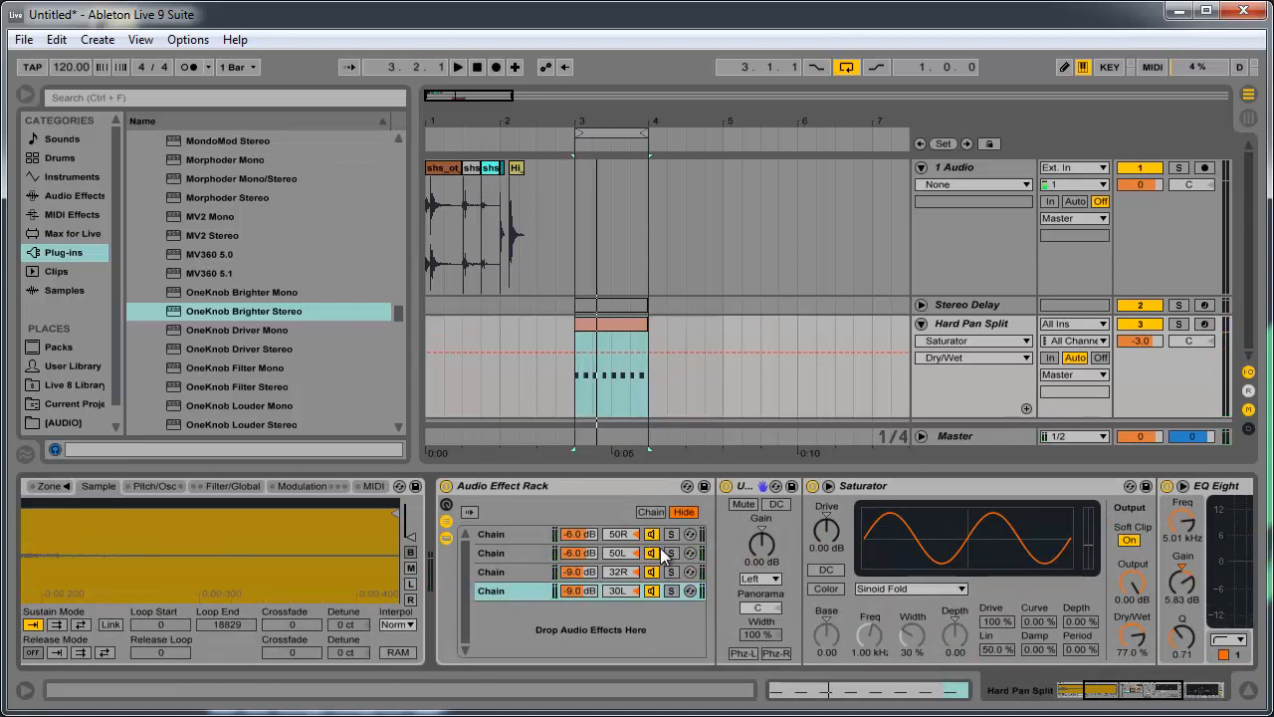
- Lower the 50R chain's volume to -11.2 dB, playing the loop to check the balance
click(578, 535)
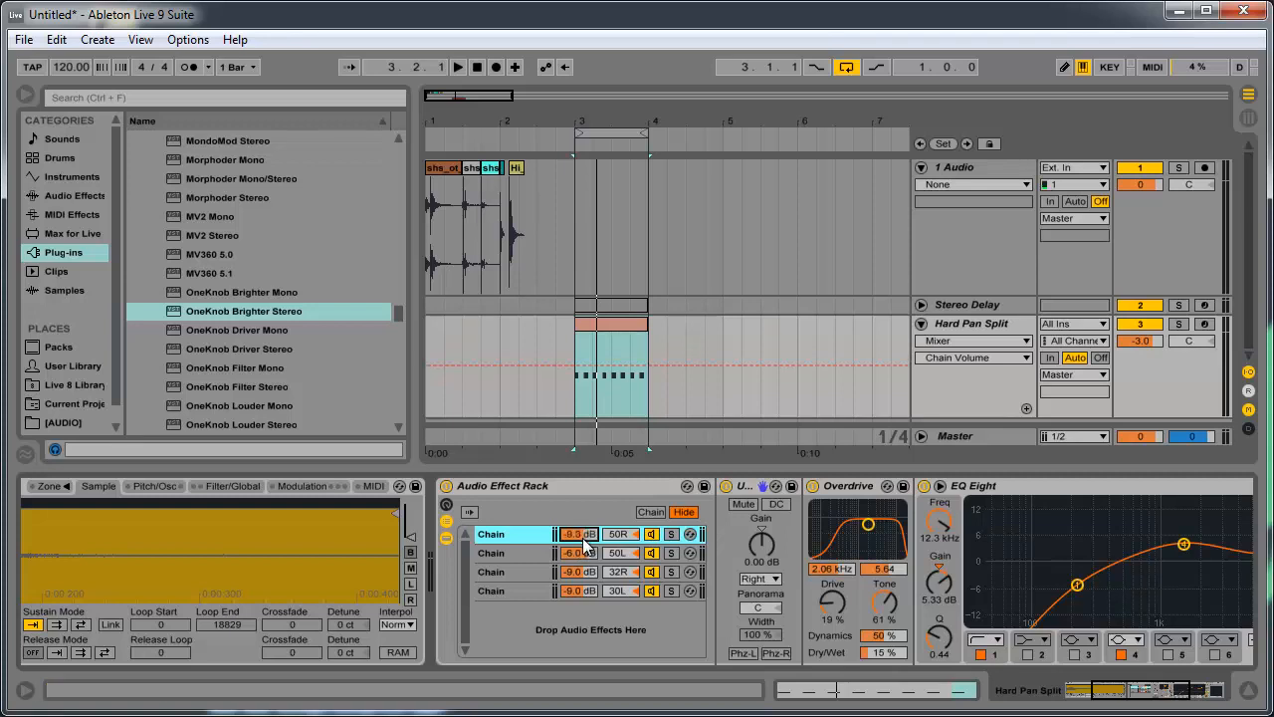
scroll(586, 543, down, 4)
key(space)
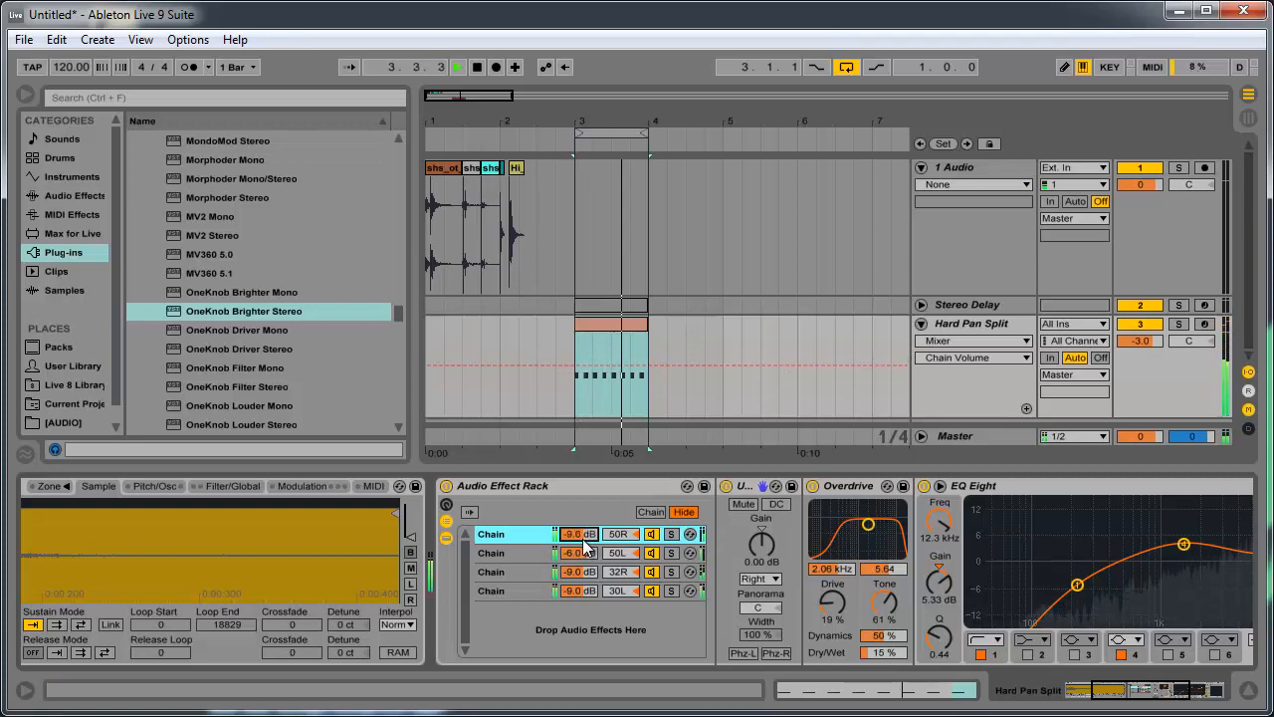
key(space)
drag(584, 535, 585, 538)
key(space)
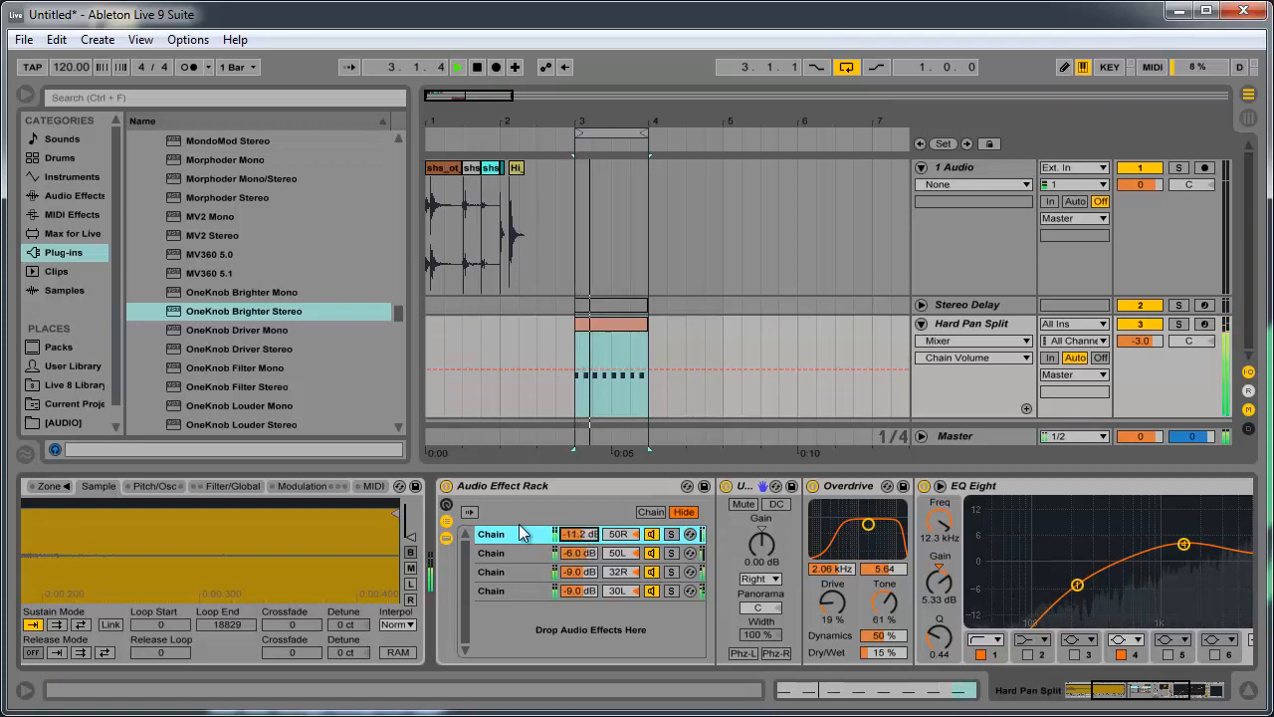
key(space)
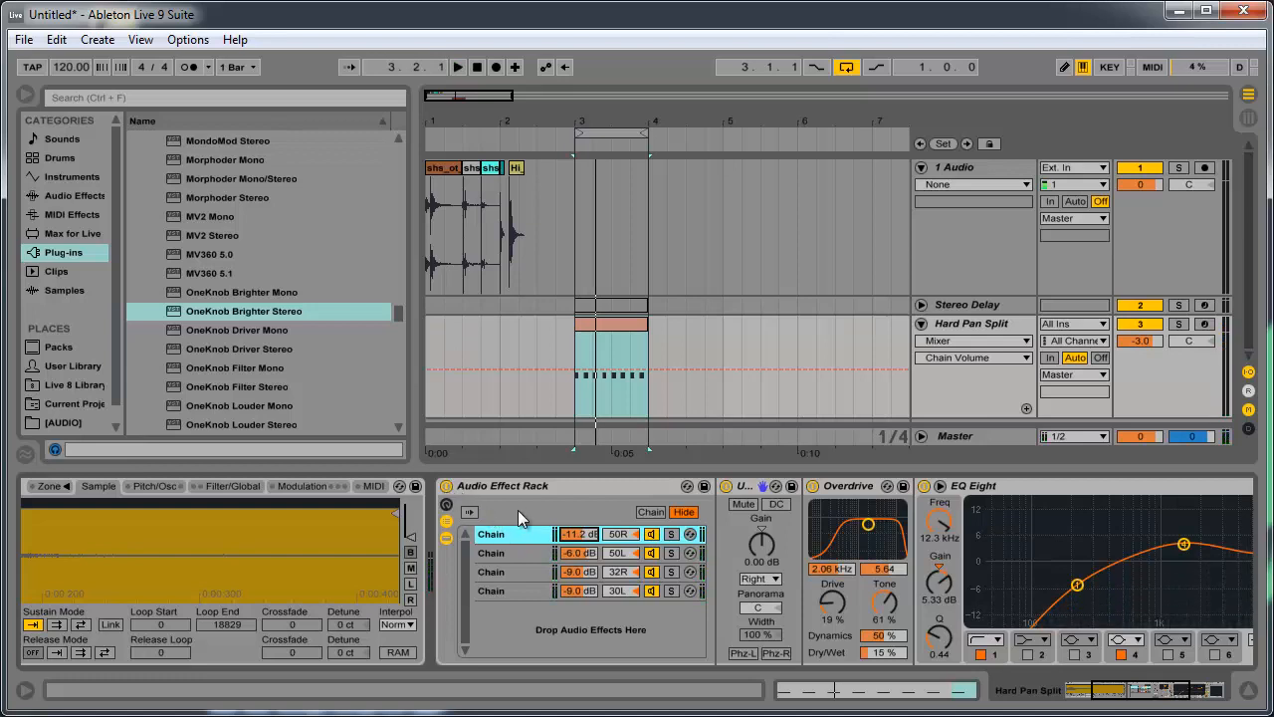
- Insert two audio tracks below Hard Pan Split and group them
click(532, 488)
click(689, 308)
click(570, 328)
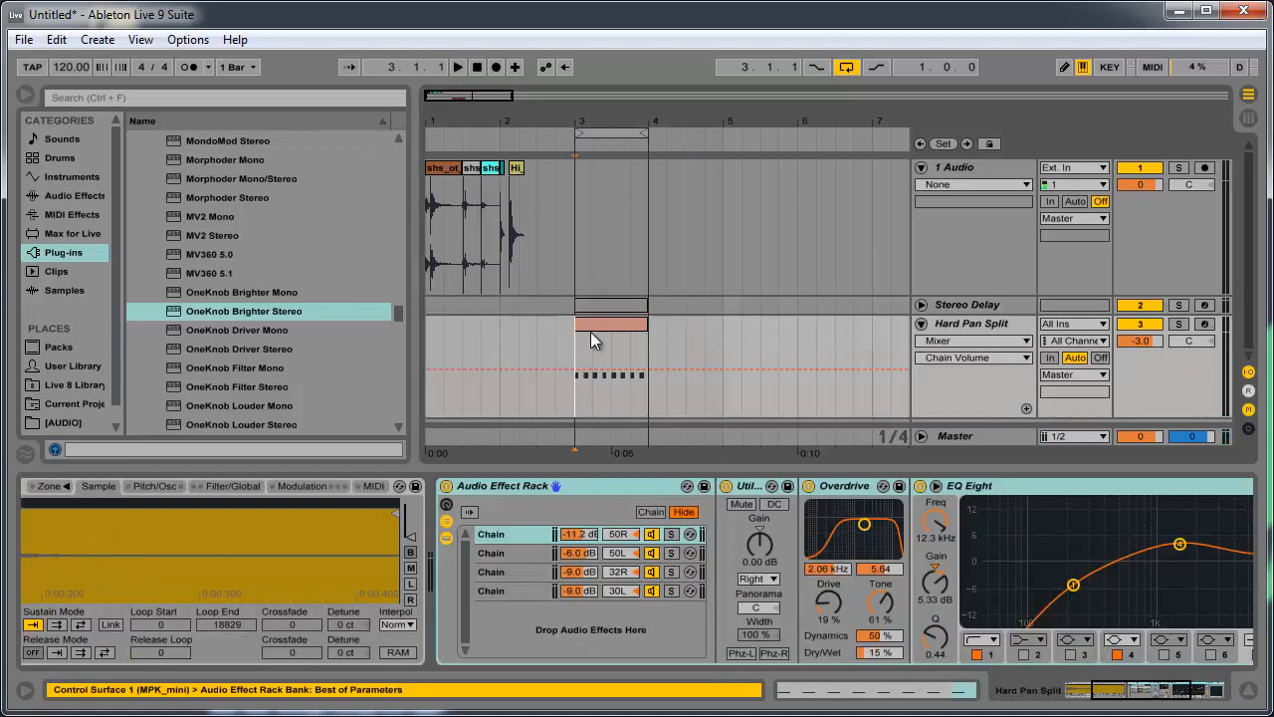
click(930, 324)
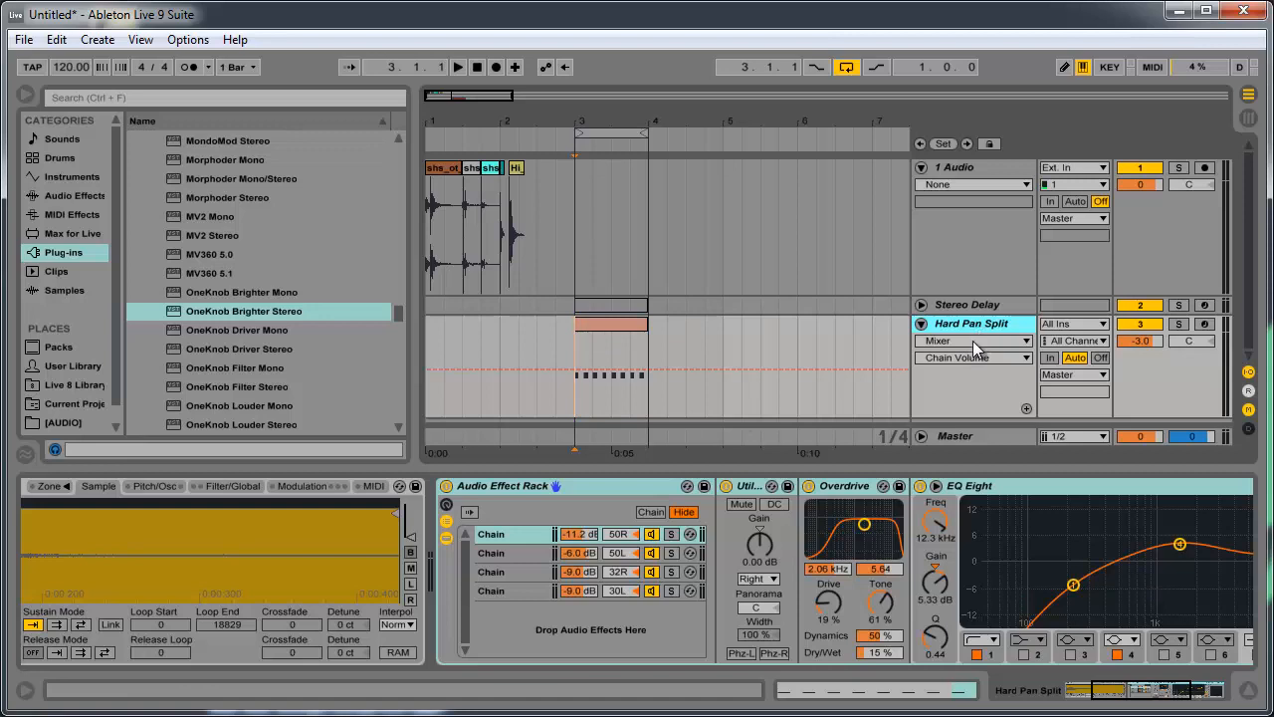
key(ctrl+t)
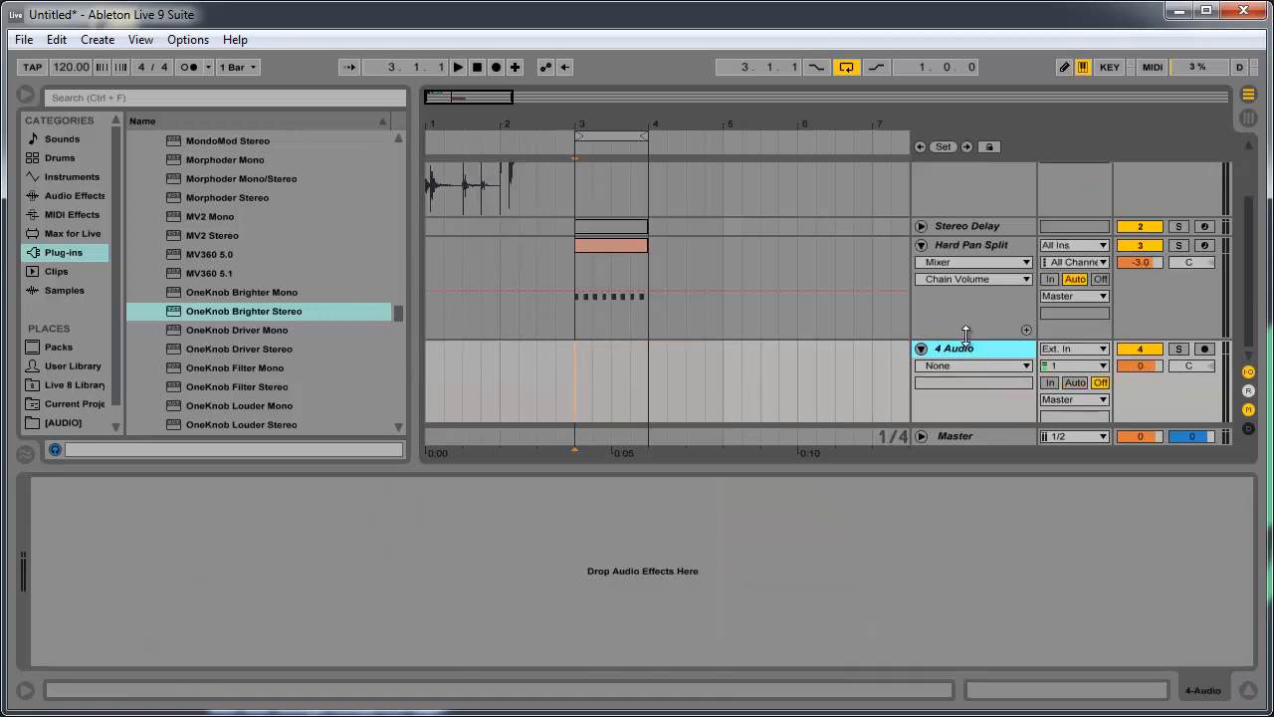
key(ctrl+t)
shift+click(982, 262)
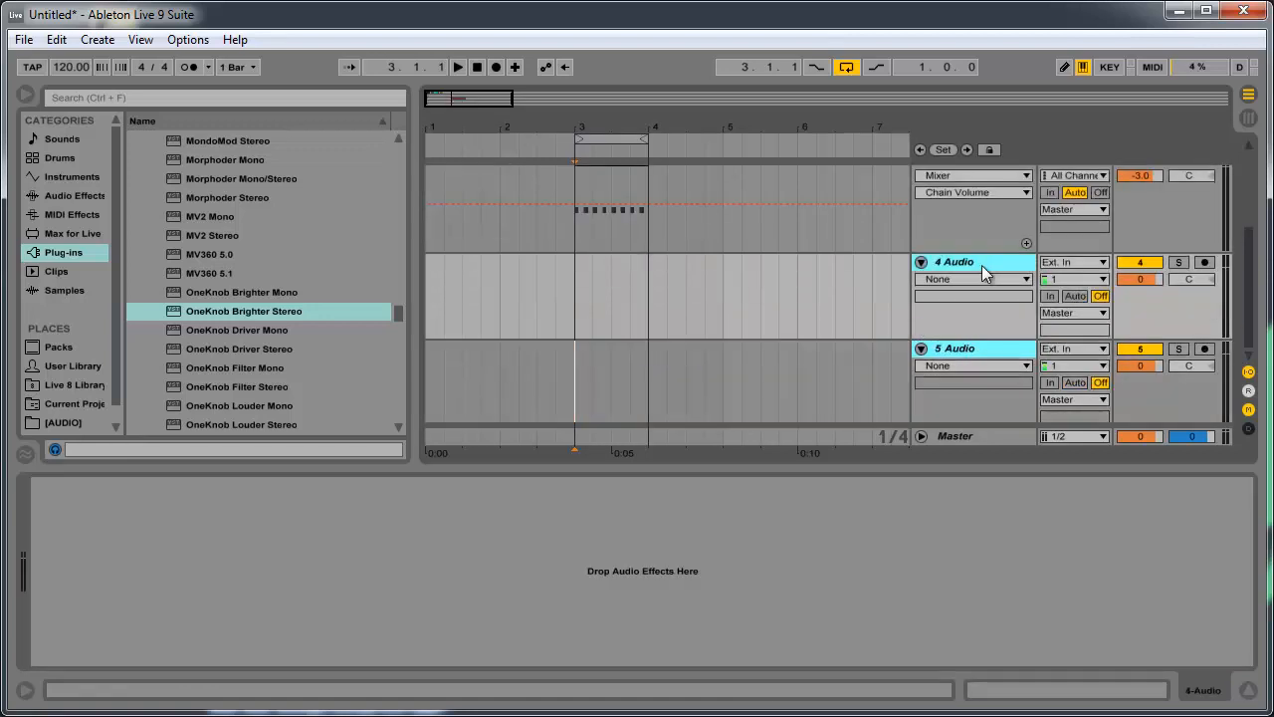
key(ctrl+g)
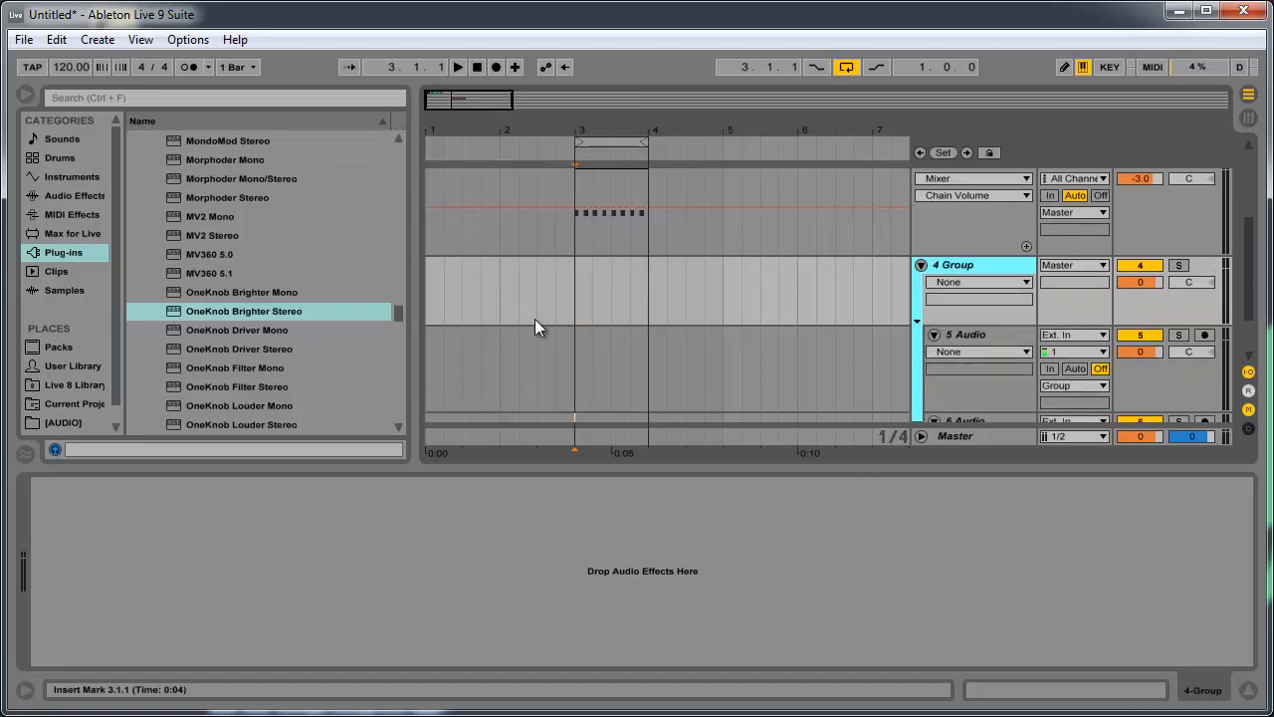
- Copy the shs_ot_fieldhit_dull clip from track 1 to bar 3 on both audio tracks in the group
drag(707, 467, 701, 545)
scroll(668, 536, up, 1)
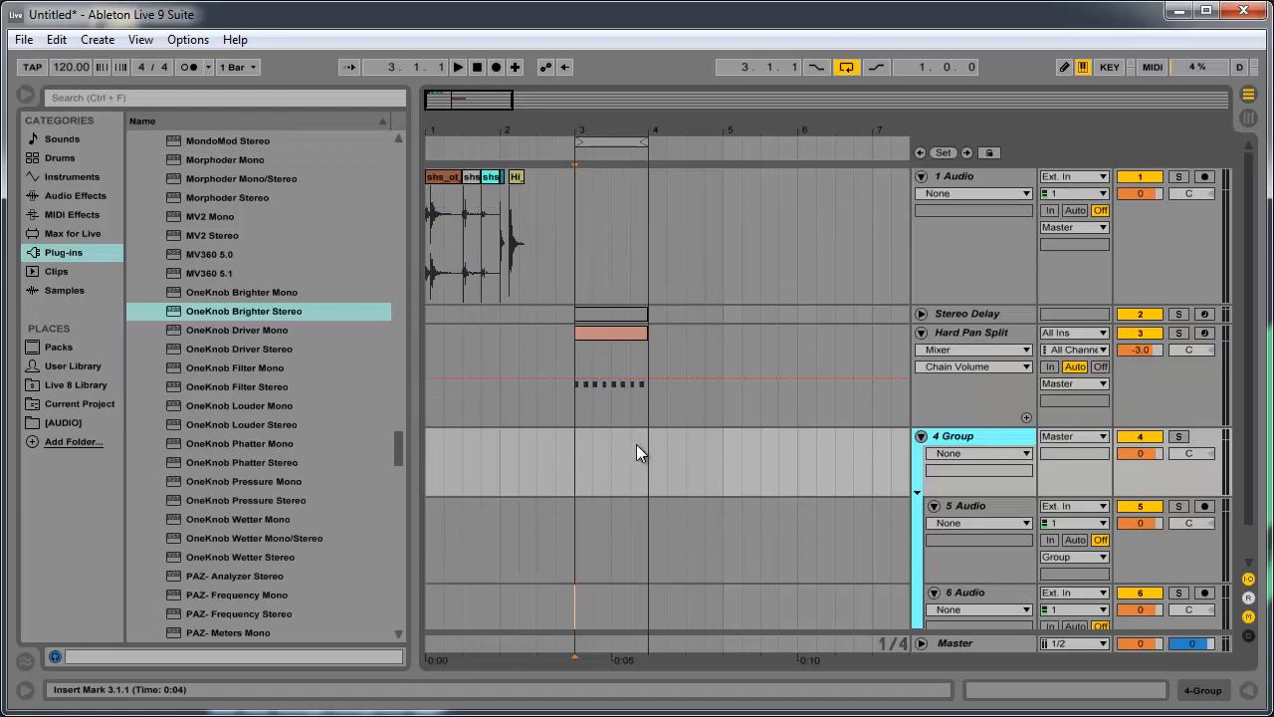
mouse_move(491, 105)
mouse_down()
mouse_move(432, 101)
mouse_move(492, 109)
mouse_up()
click(491, 177)
click(547, 178)
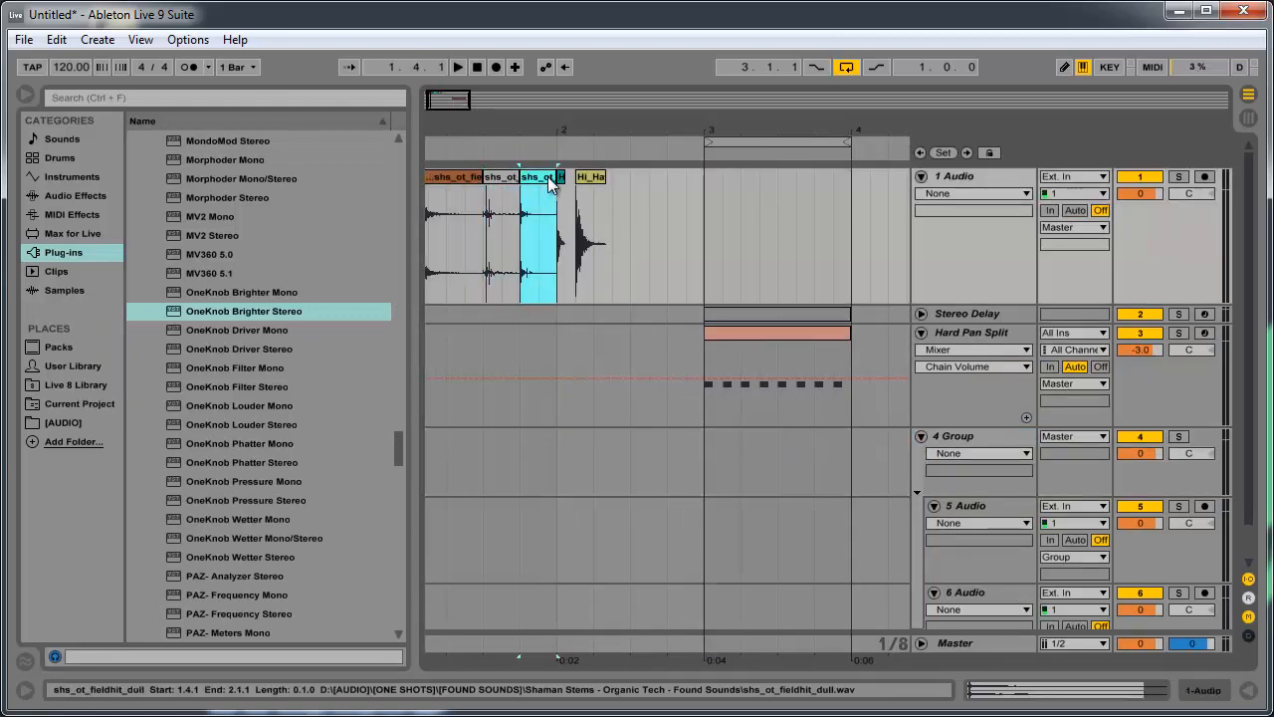
drag(545, 189, 732, 532)
drag(733, 466, 727, 614)
- Open the shs_ot_fieldhit_dull clip on track 5 to examine its sample settings and waveform
drag(774, 485, 673, 534)
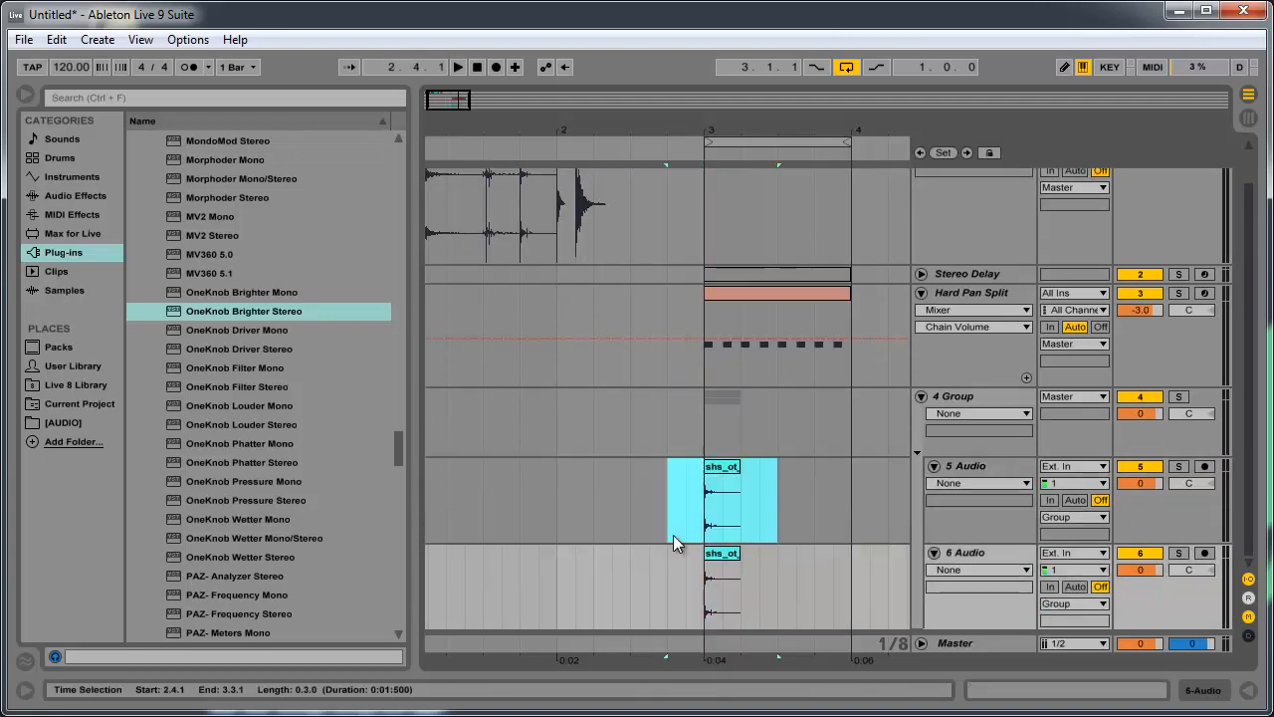
click(674, 492)
double_click(711, 467)
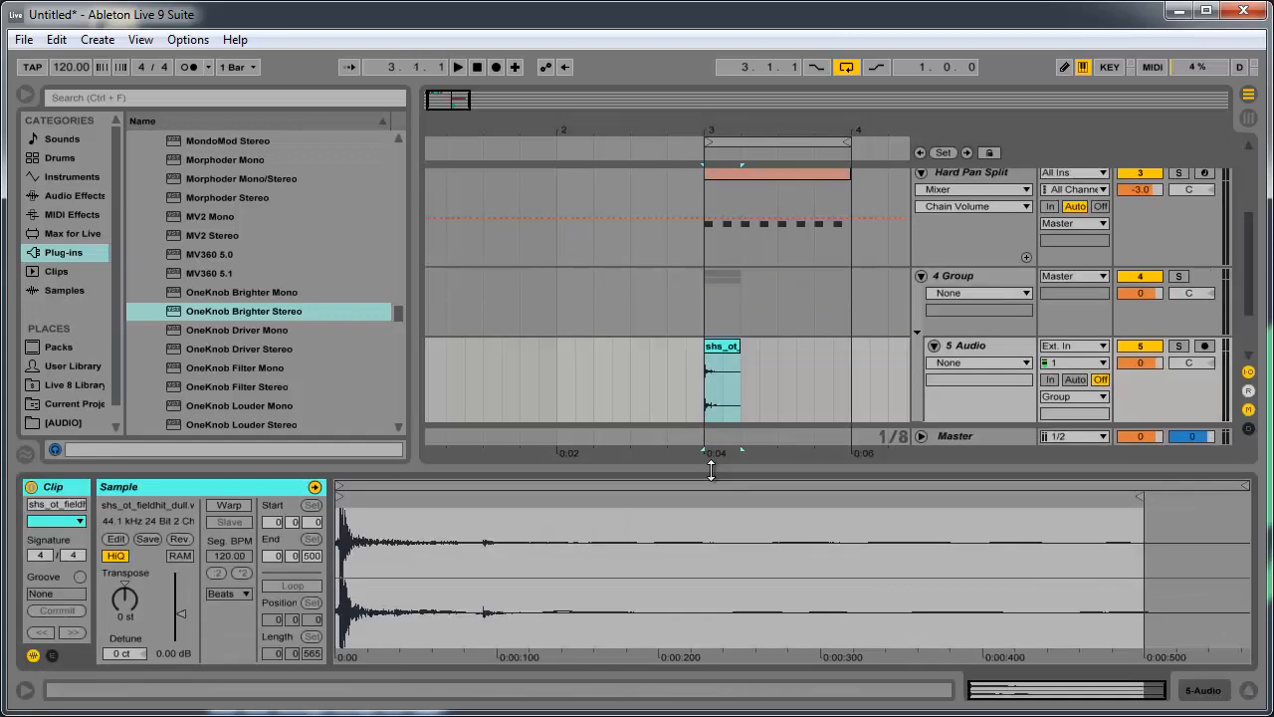
click(725, 383)
scroll(766, 364, down, 2)
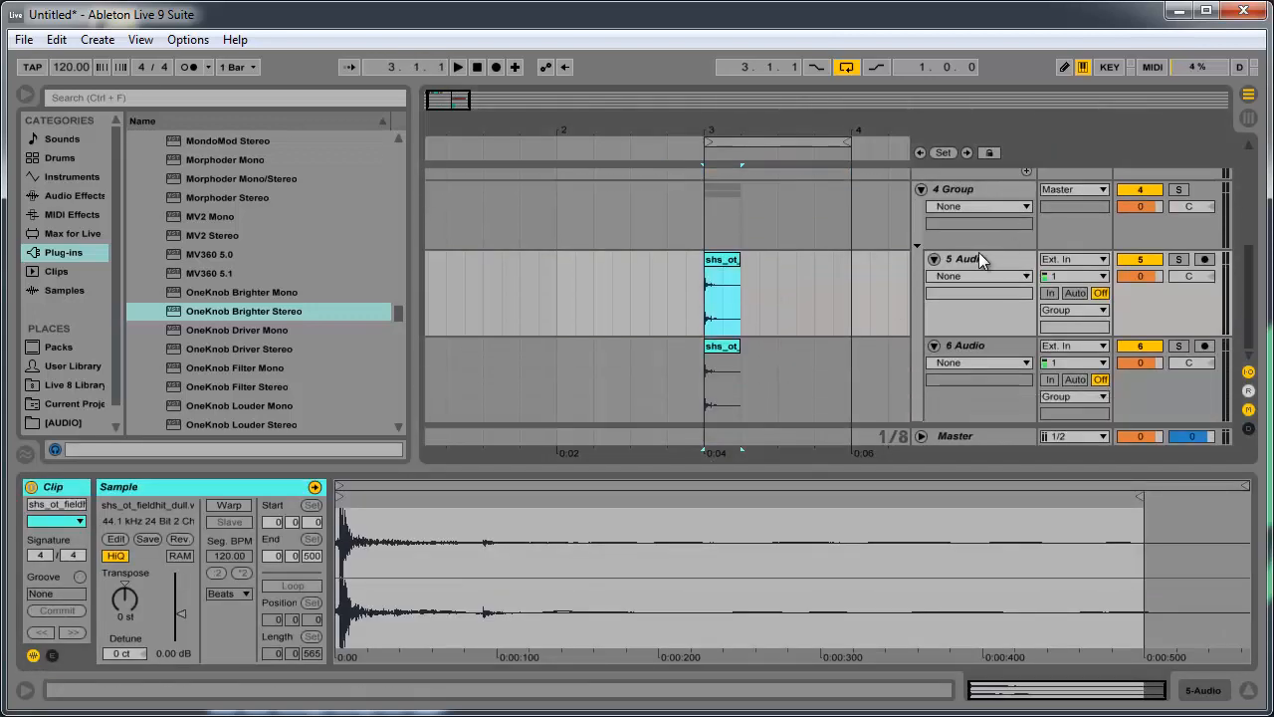
click(808, 317)
scroll(656, 381, up, 2)
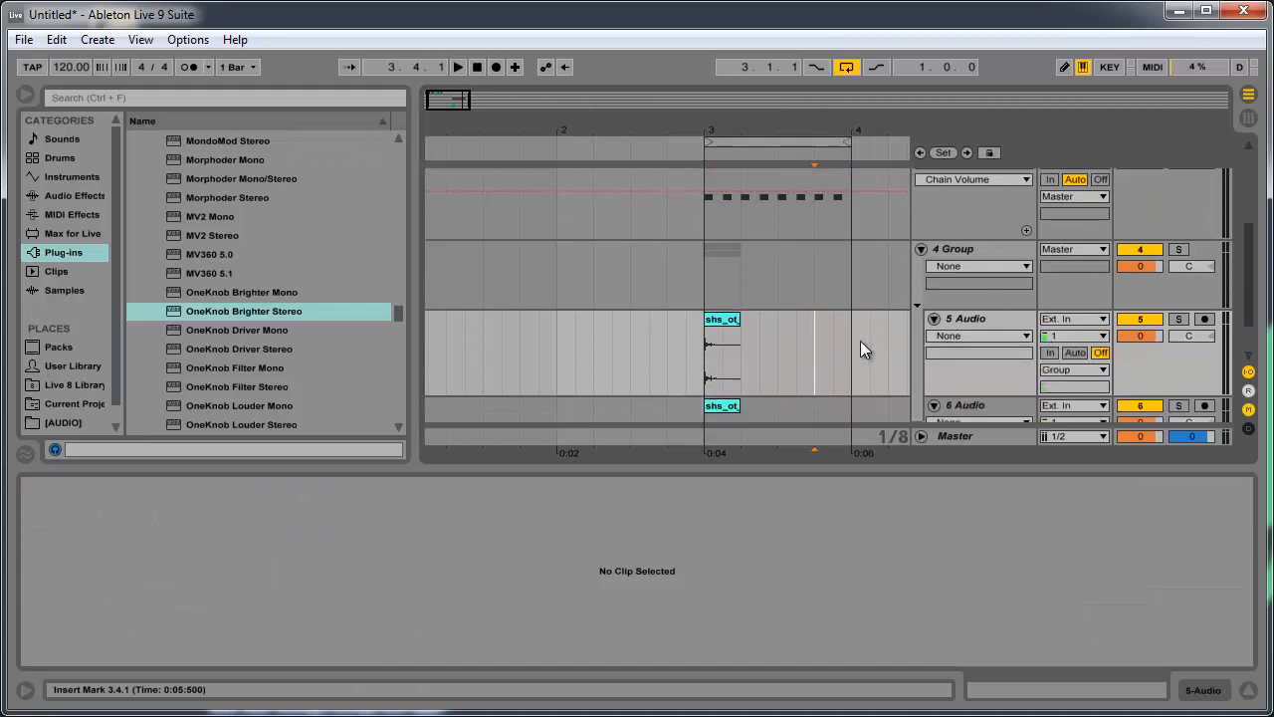
click(999, 322)
click(1013, 265)
click(1013, 256)
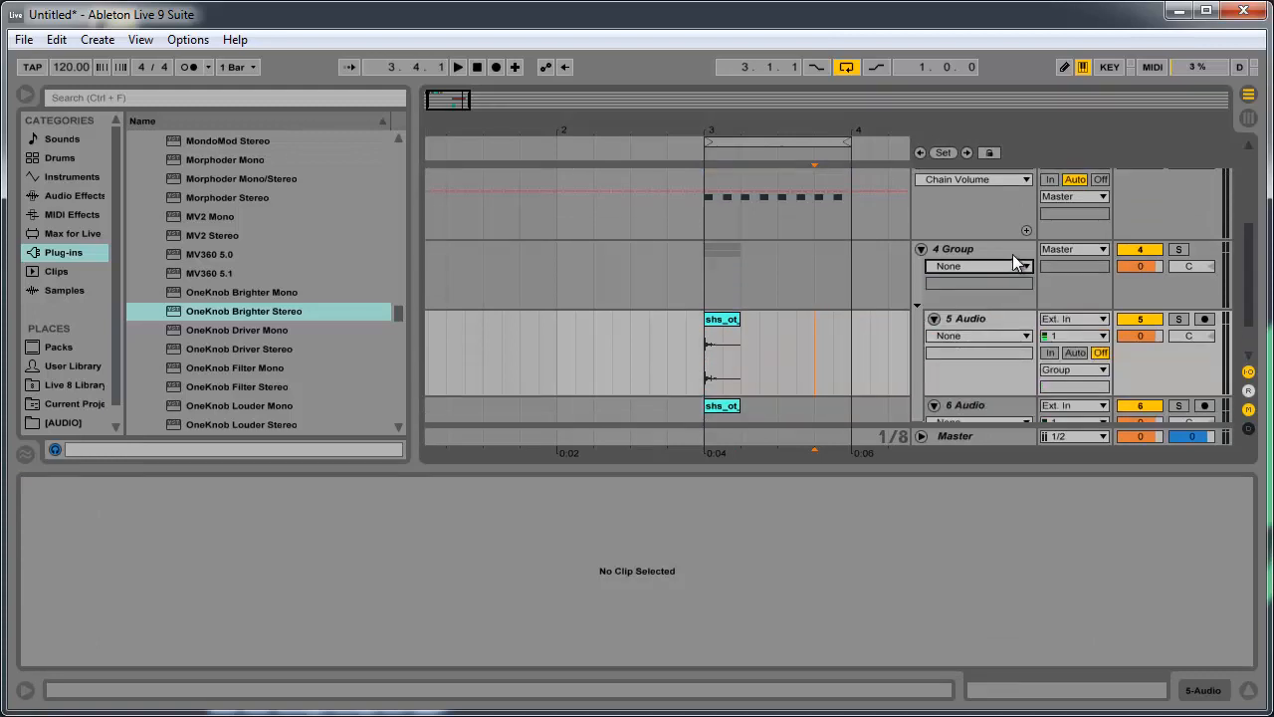
- Select audio tracks 5 and 6 in turn, and play the arrangement from the shs_ot_fieldhit_dull clip at bar 3
click(1012, 253)
scroll(1000, 286, down, 2)
click(1020, 265)
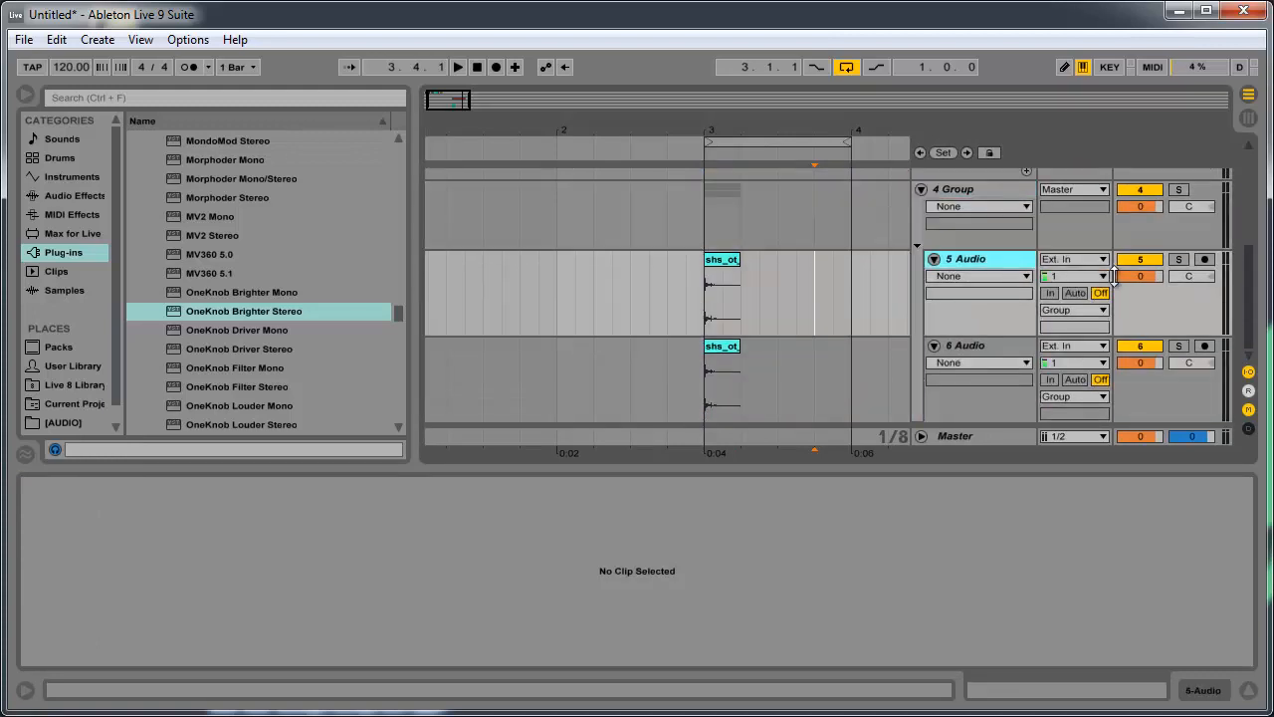
click(959, 353)
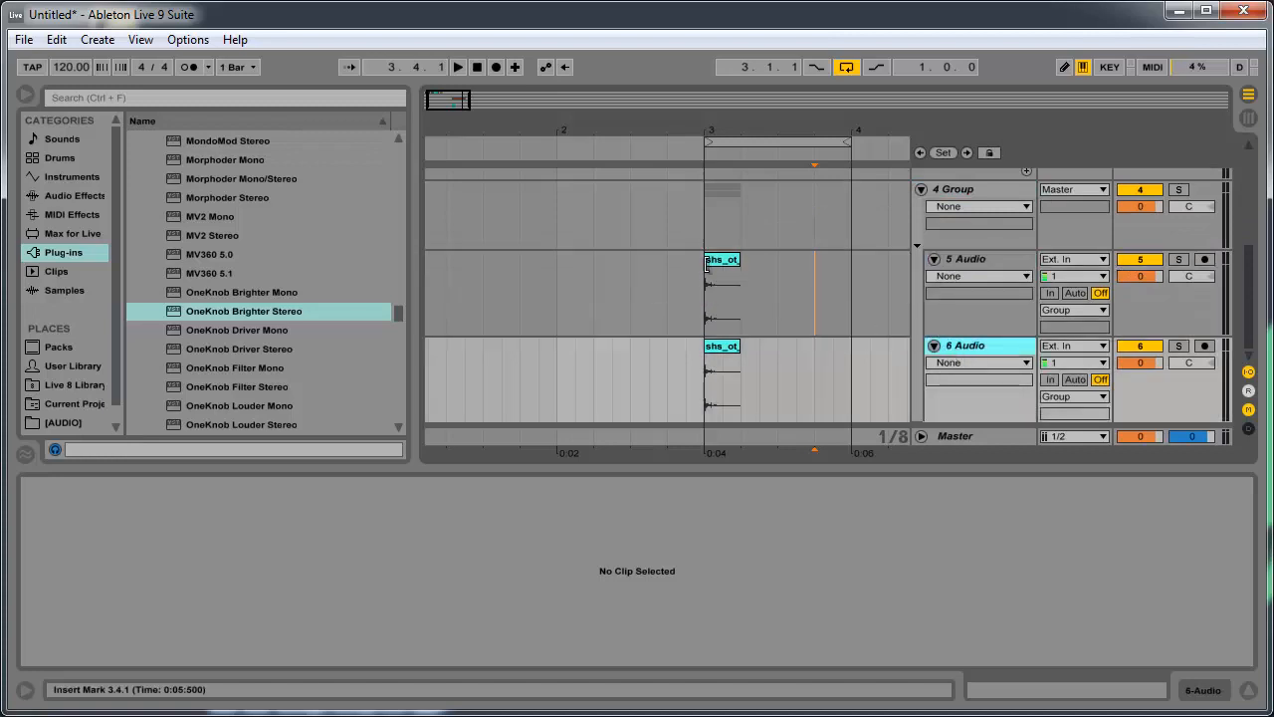
click(725, 288)
key(space)
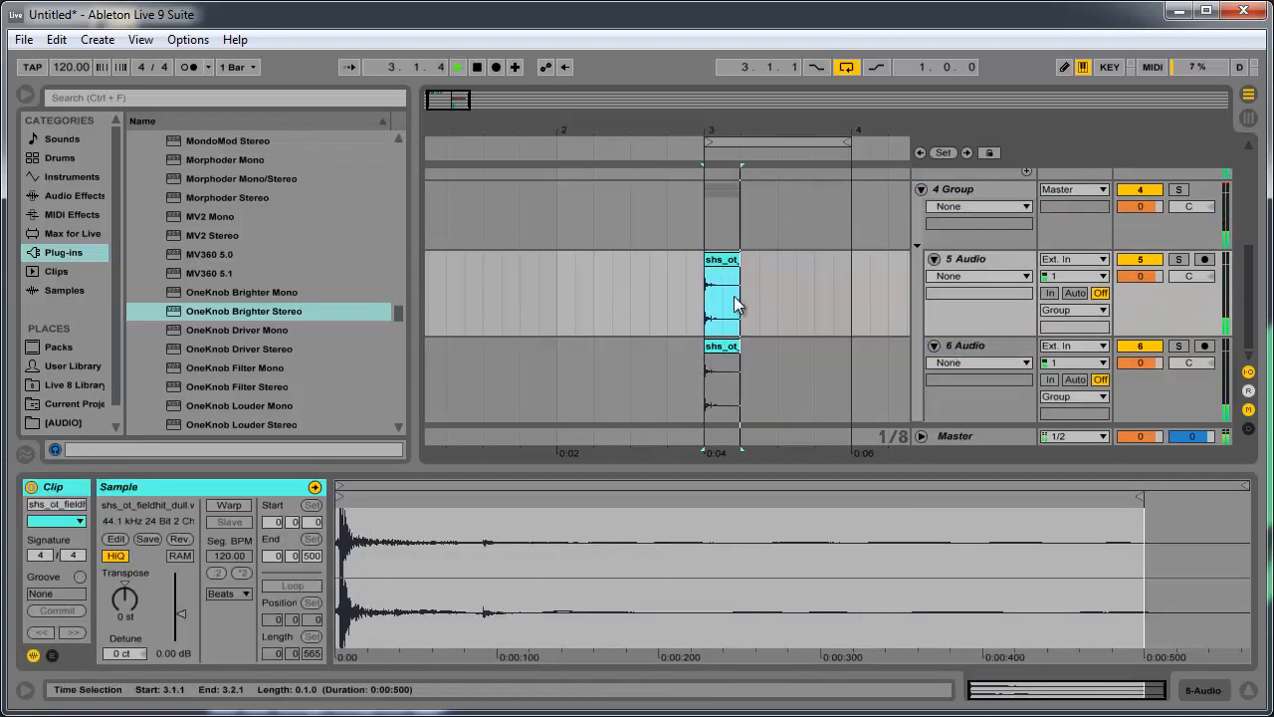
- Deactivate the MIDI clip at bar 3 on the Hard Pan Split track
scroll(1030, 291, up, 3)
scroll(1030, 291, up, 4)
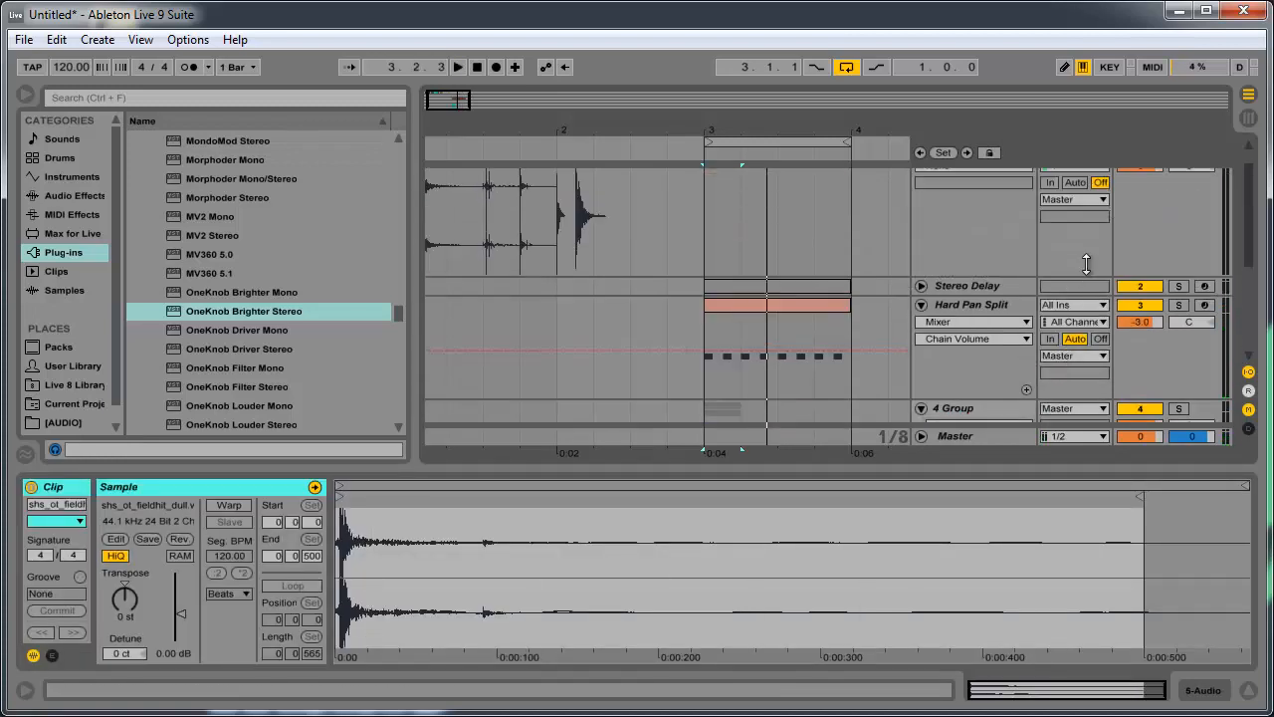
click(758, 305)
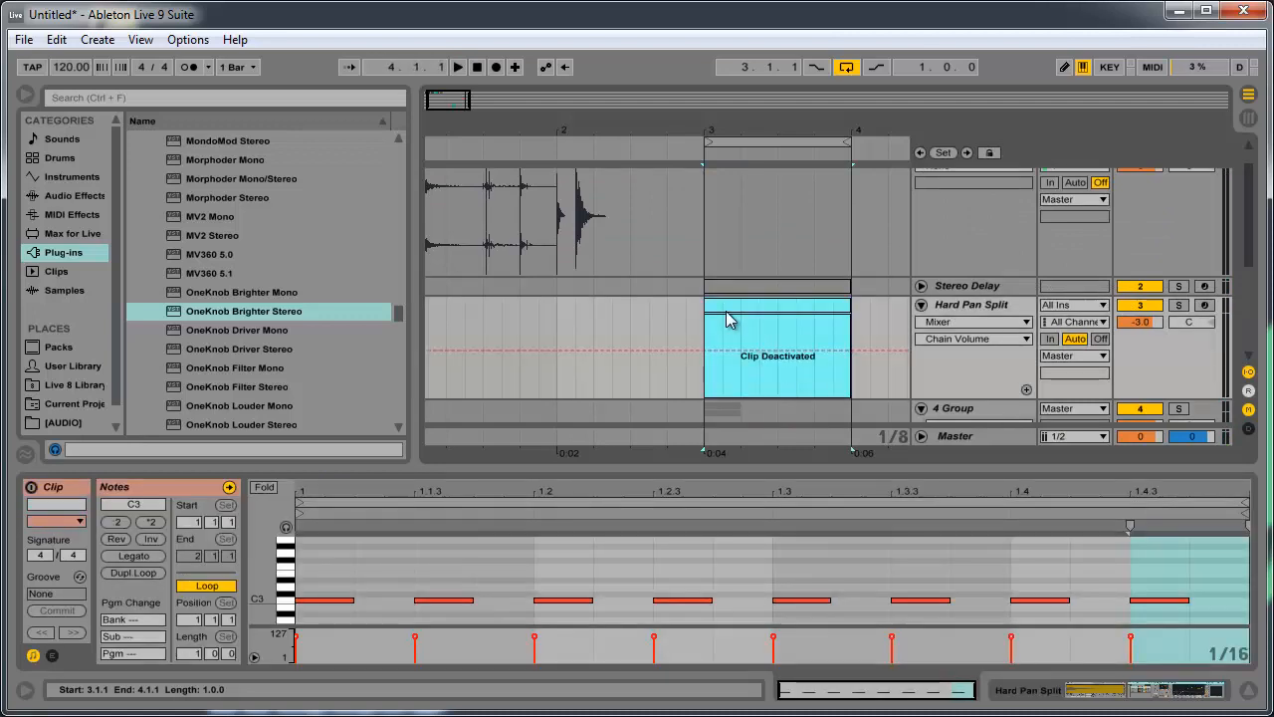
- Play the duplicate shs_ot_fieldhit_dull clips in the group to hear them together with centred panning
scroll(728, 309, down, 5)
click(729, 290)
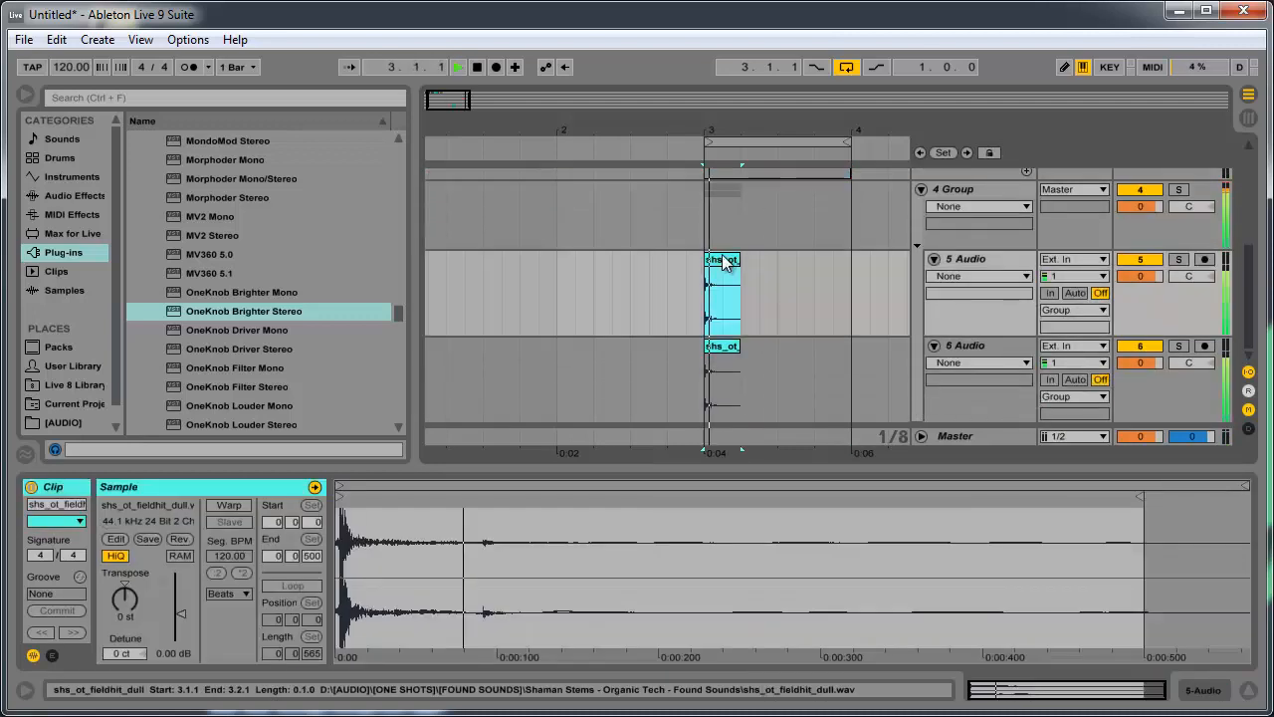
key(space)
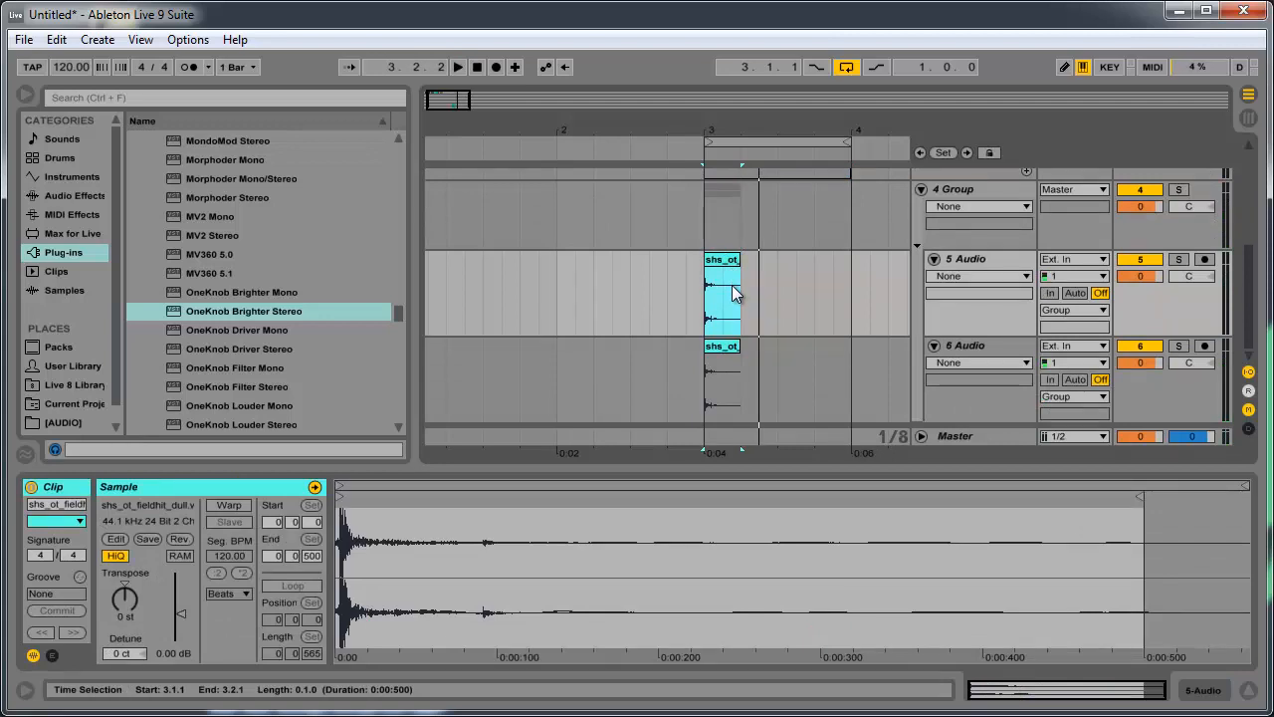
key(space)
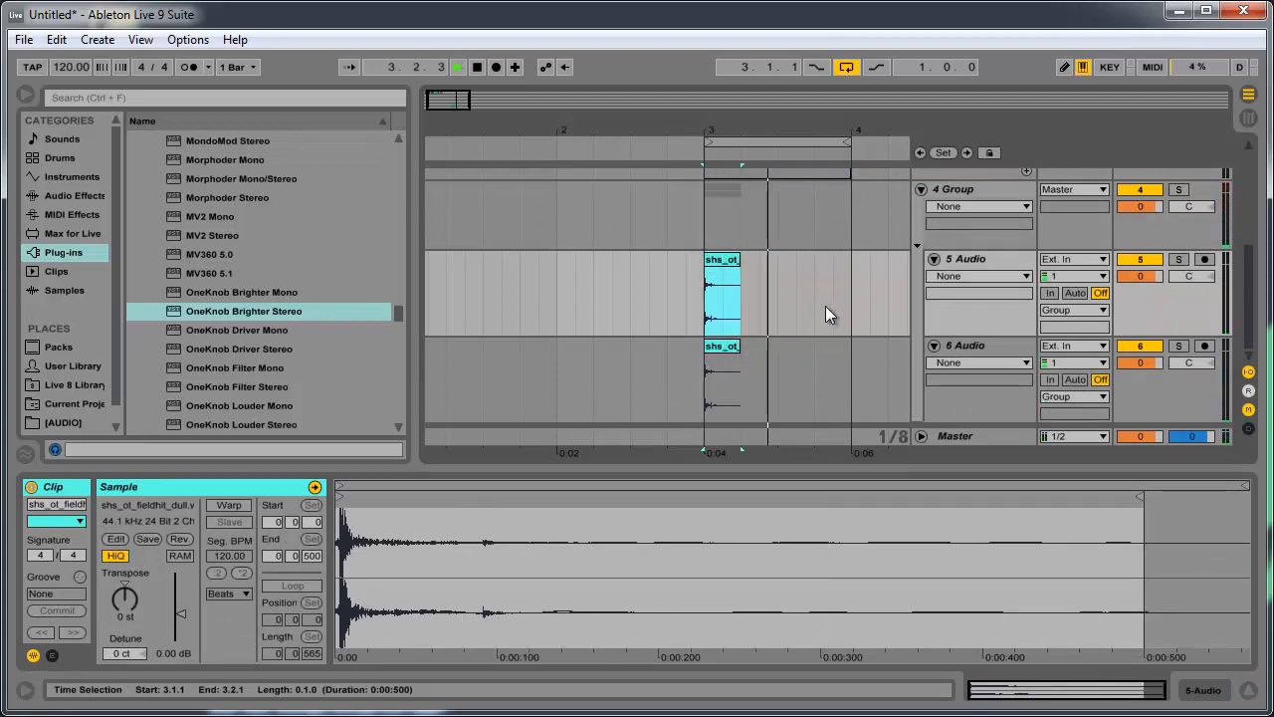
key(space)
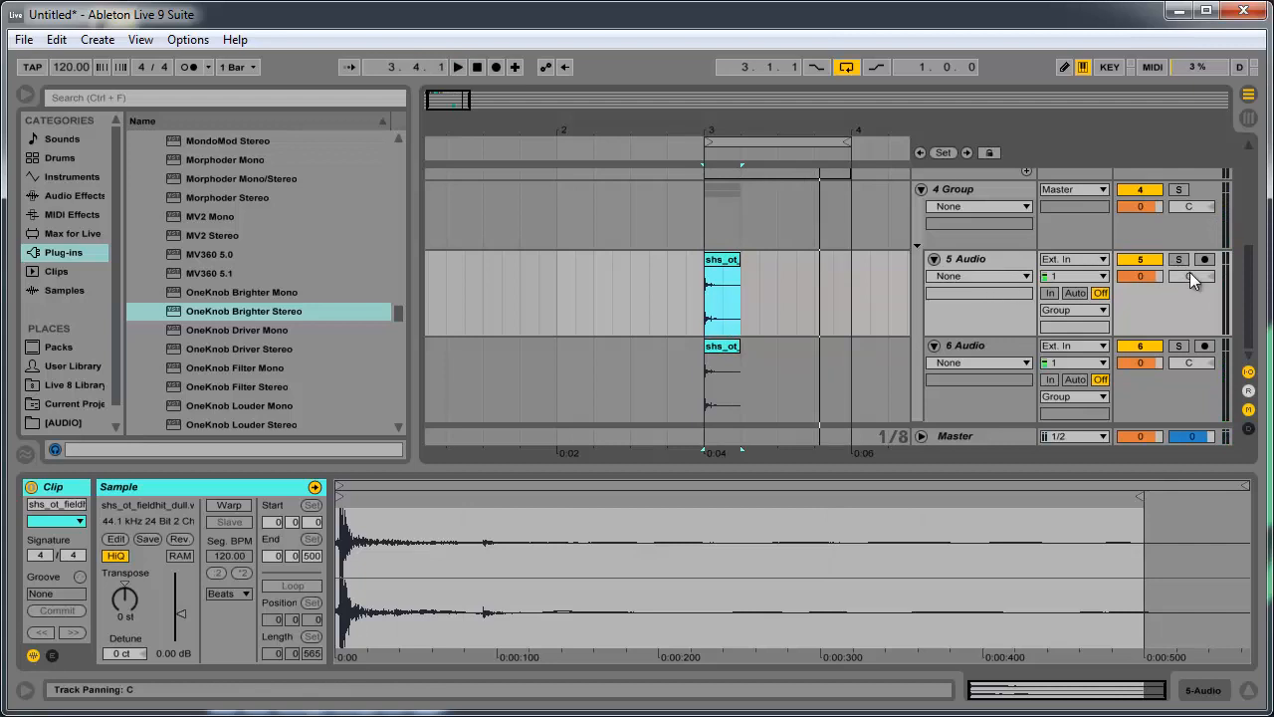
- Pan audio track 5 to 50R and audio track 6 to 50L, and play the loop to hear the panned clips
drag(1188, 276, 1189, 374)
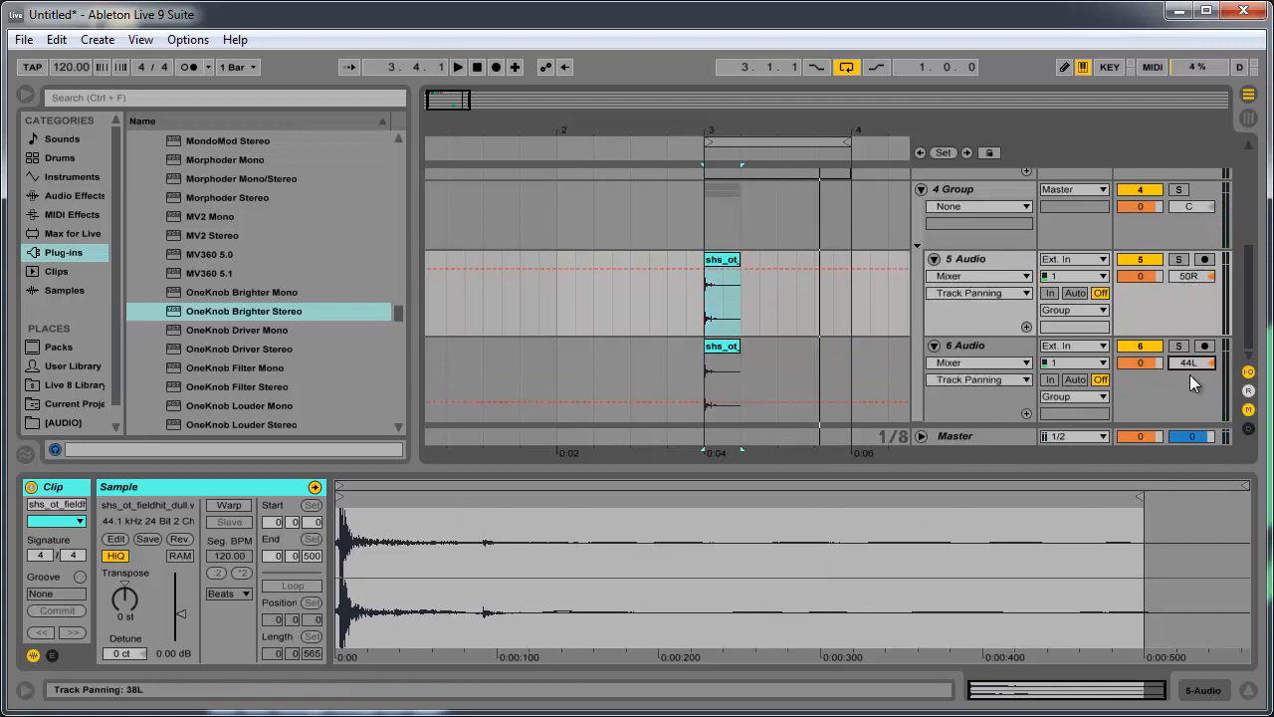
key(space)
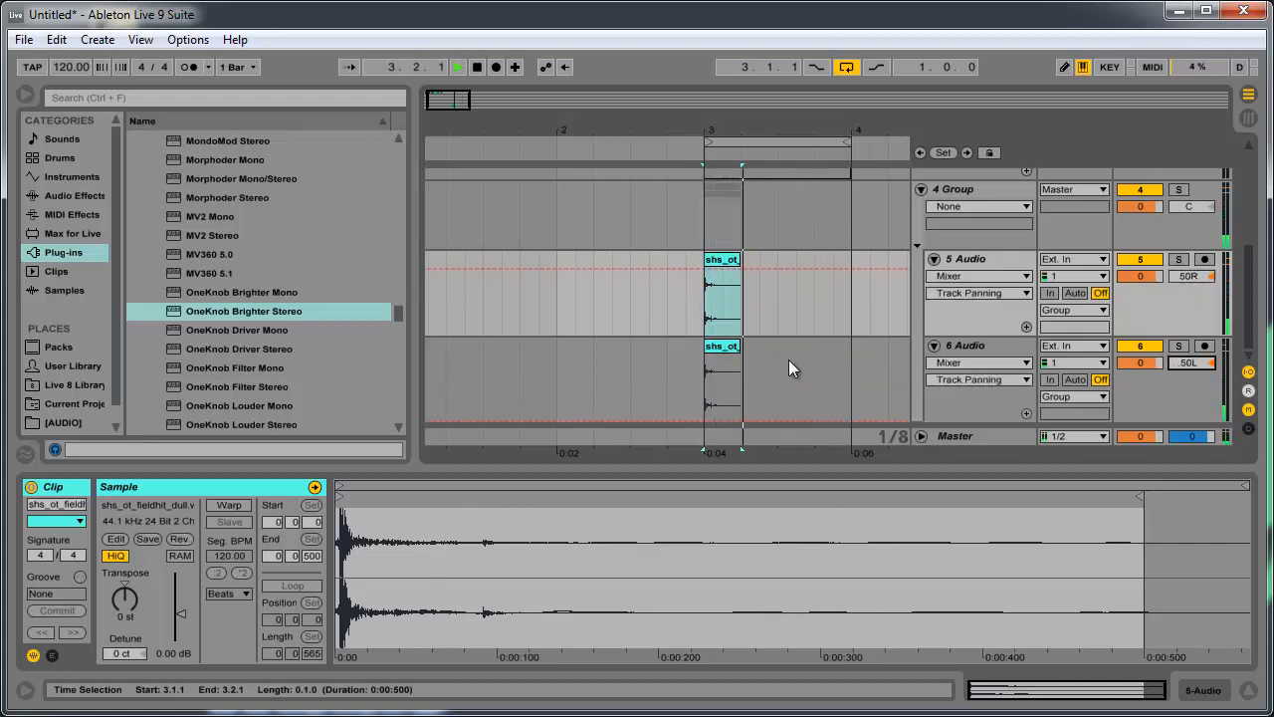
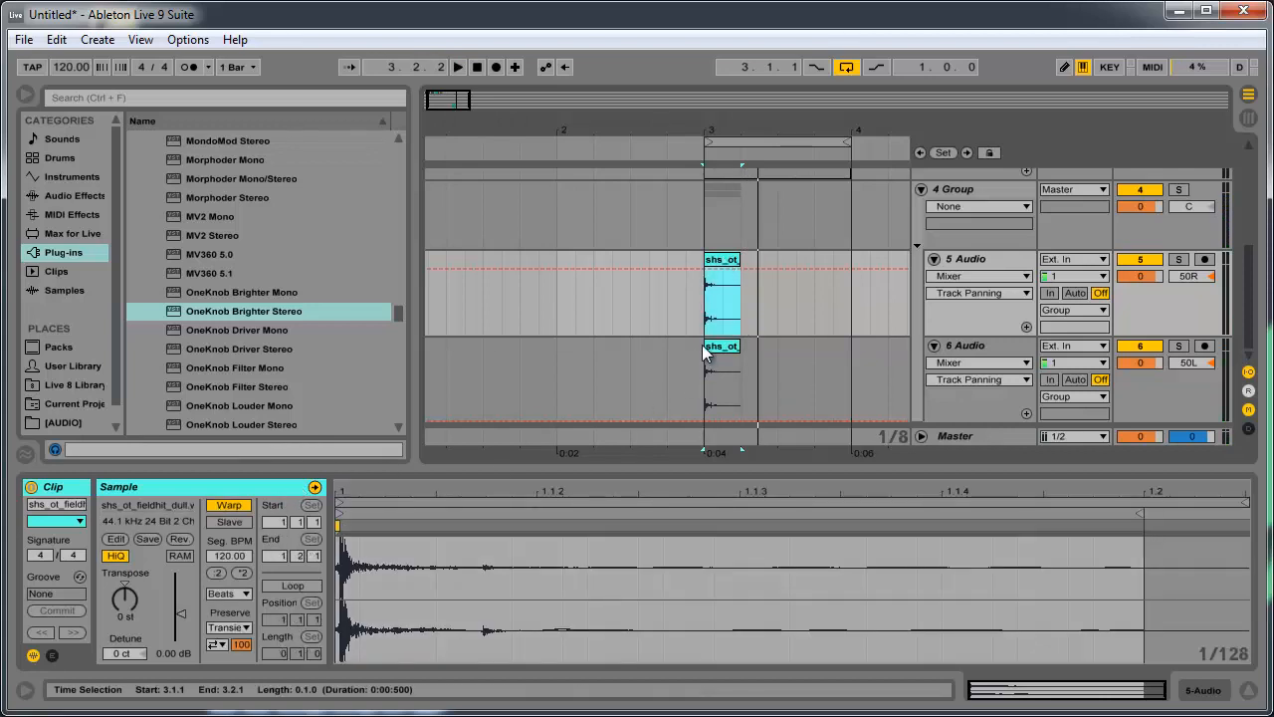
- Set the warp mode of the shs_ot_fieldhit_dull clip on audio track 6 to Tones
click(728, 347)
click(244, 504)
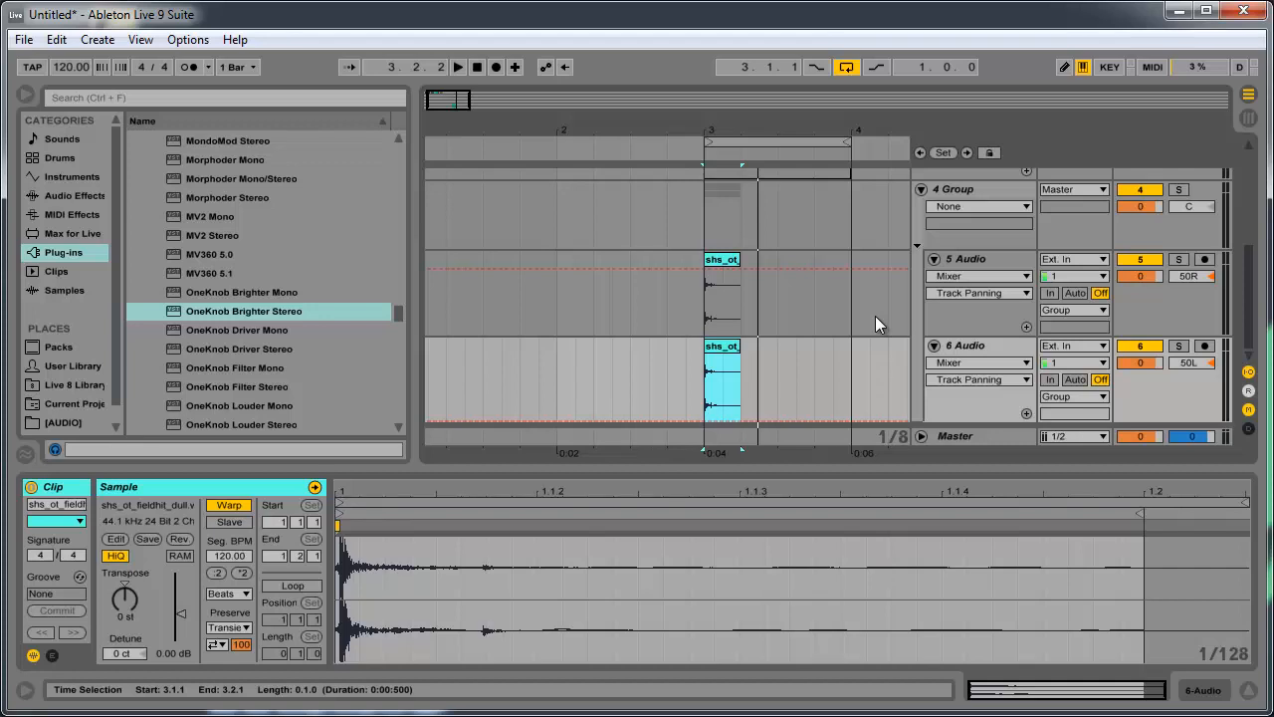
click(225, 593)
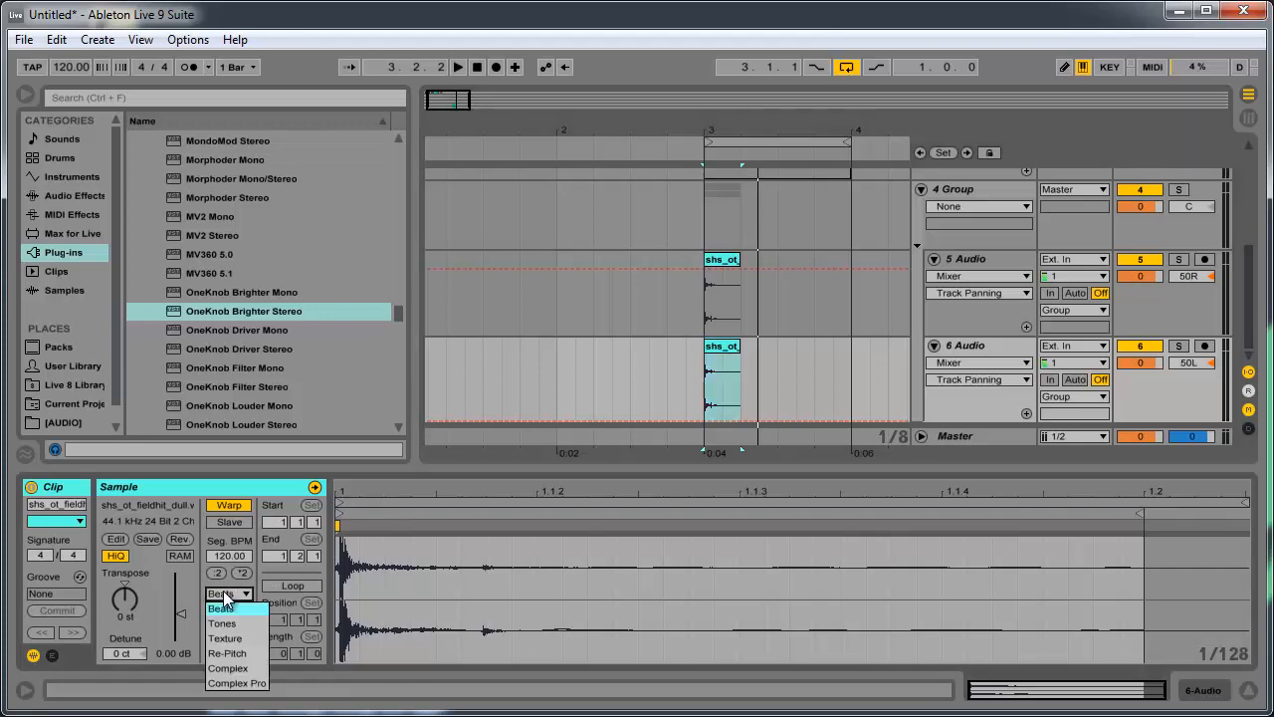
click(225, 593)
click(223, 590)
click(724, 354)
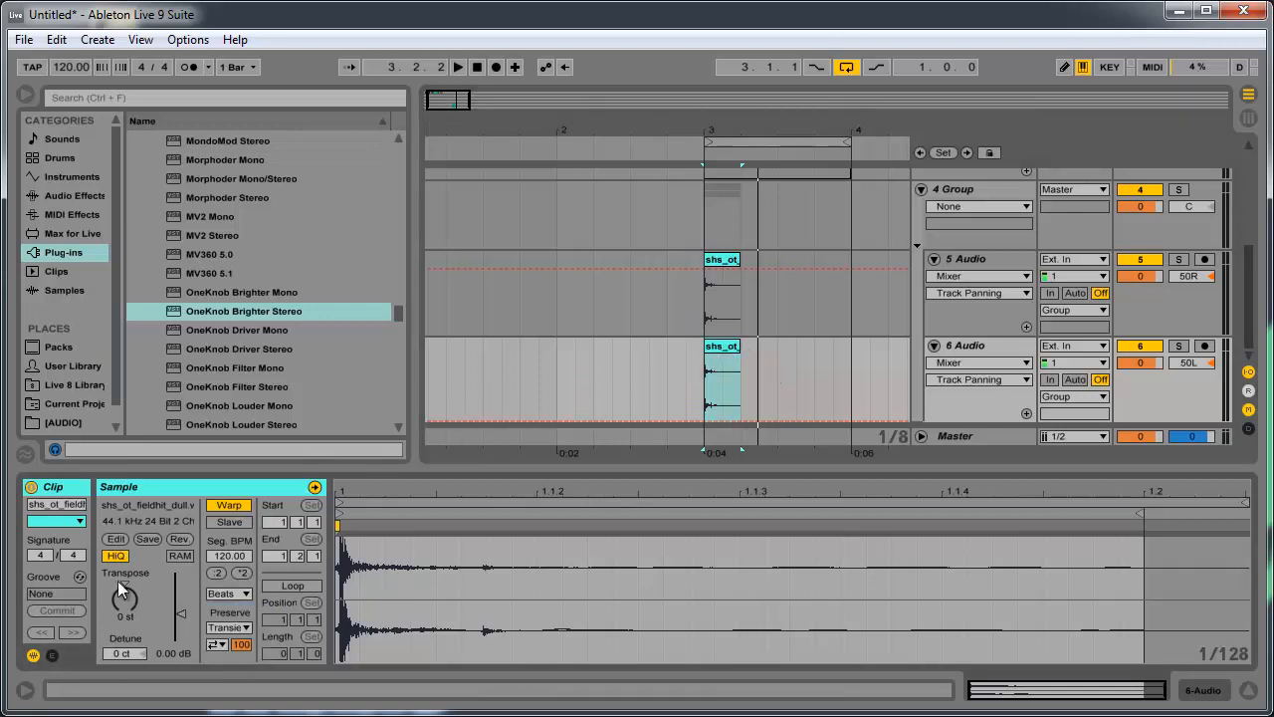
click(236, 592)
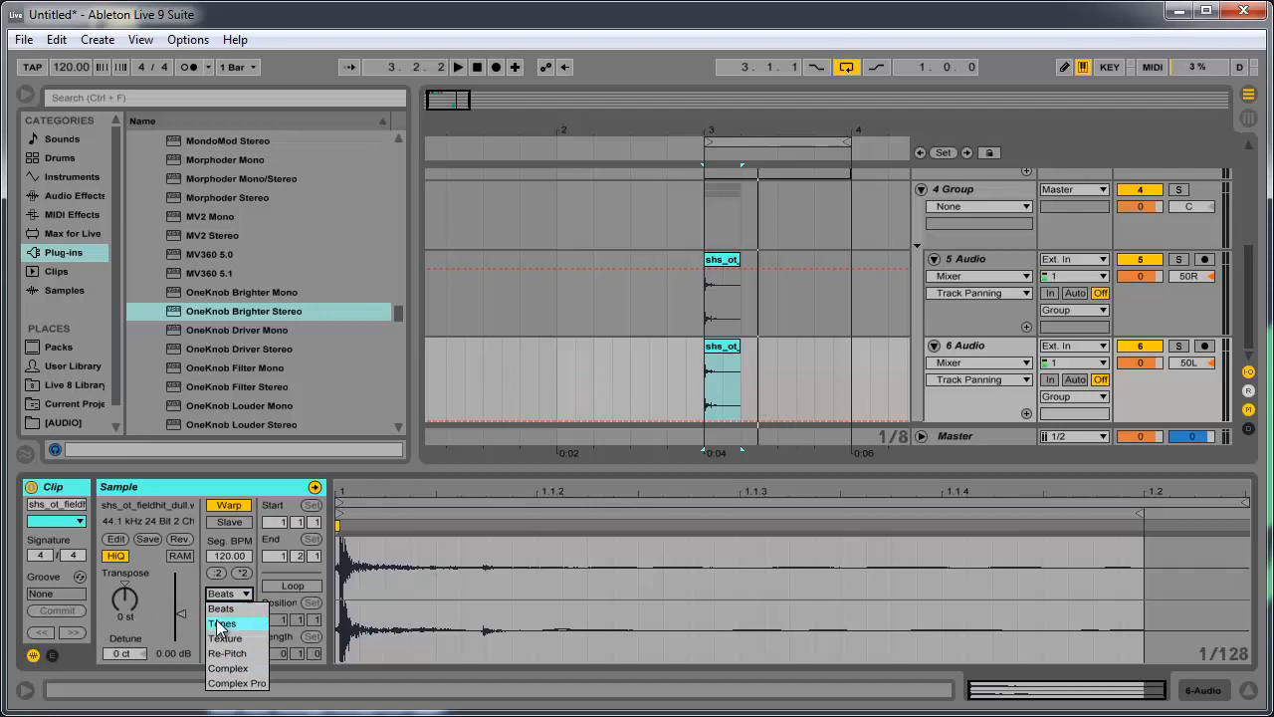
click(226, 622)
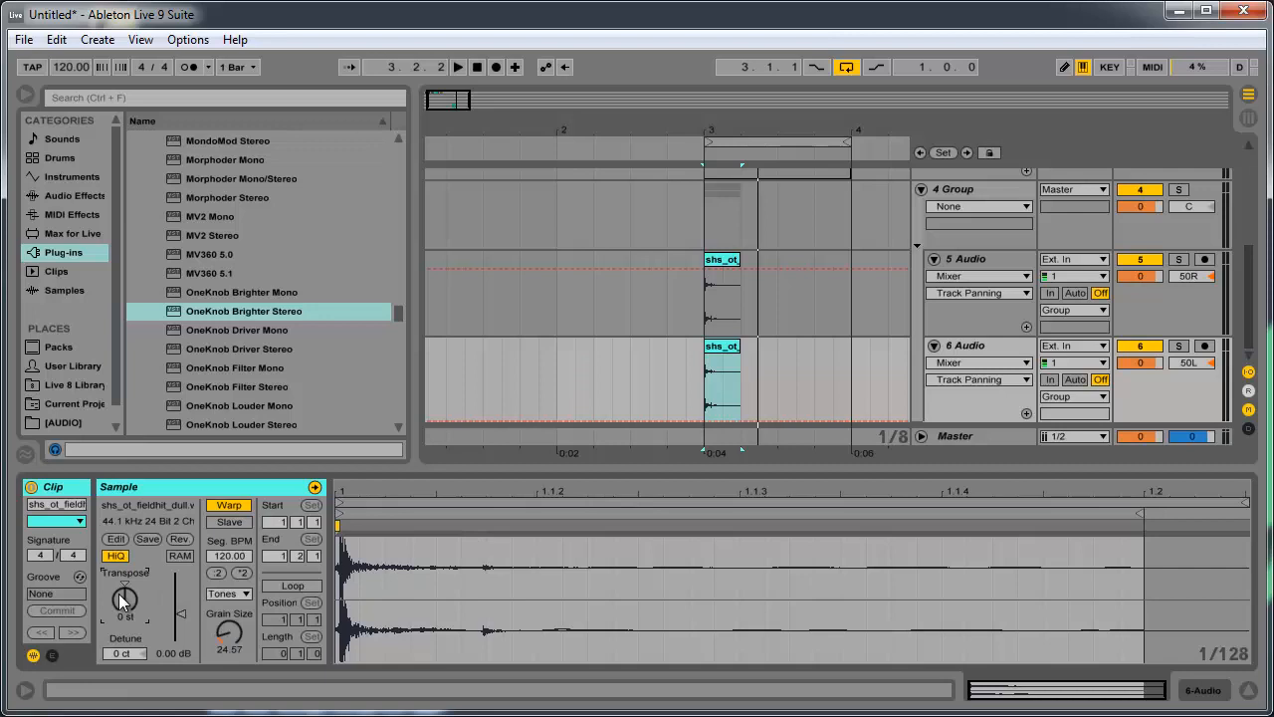
- Transpose the shs_ot_fieldhit_dull clips on audio tracks 5 and 6 to 12 st, and play the loop to hear them
drag(118, 593, 118, 557)
click(729, 263)
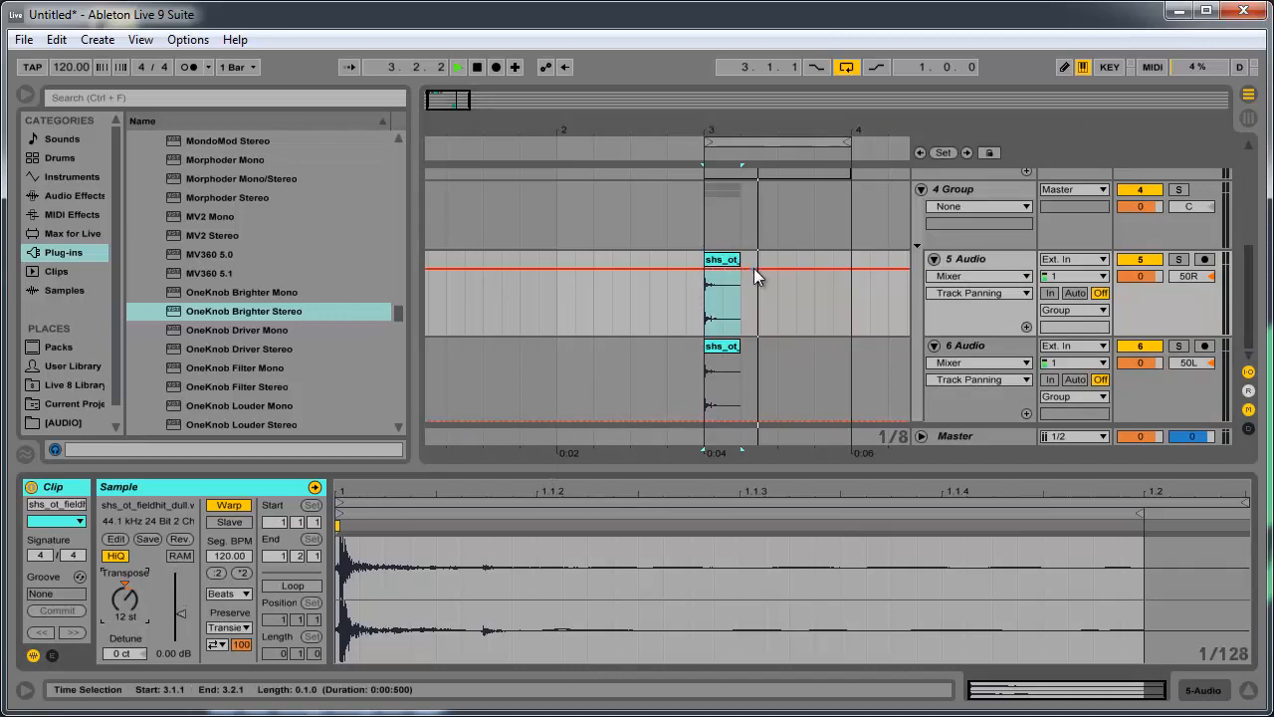
key(space)
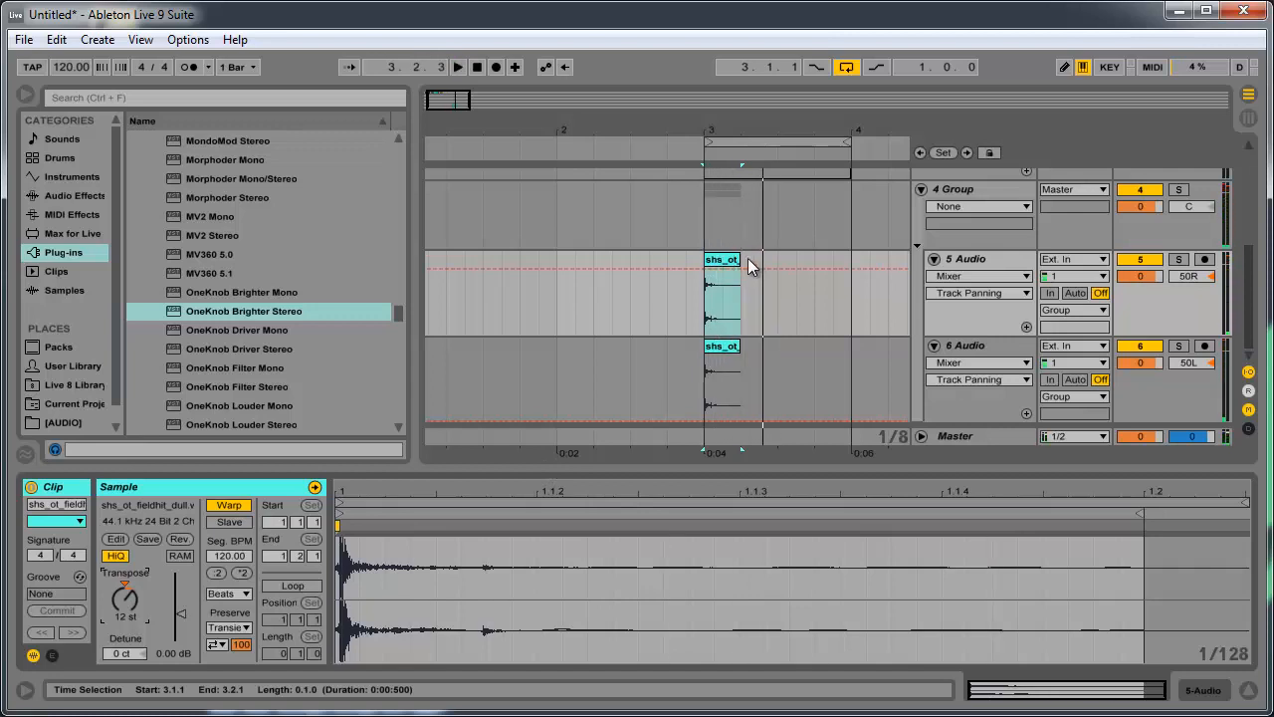
click(704, 366)
key(space)
shift+click(703, 365)
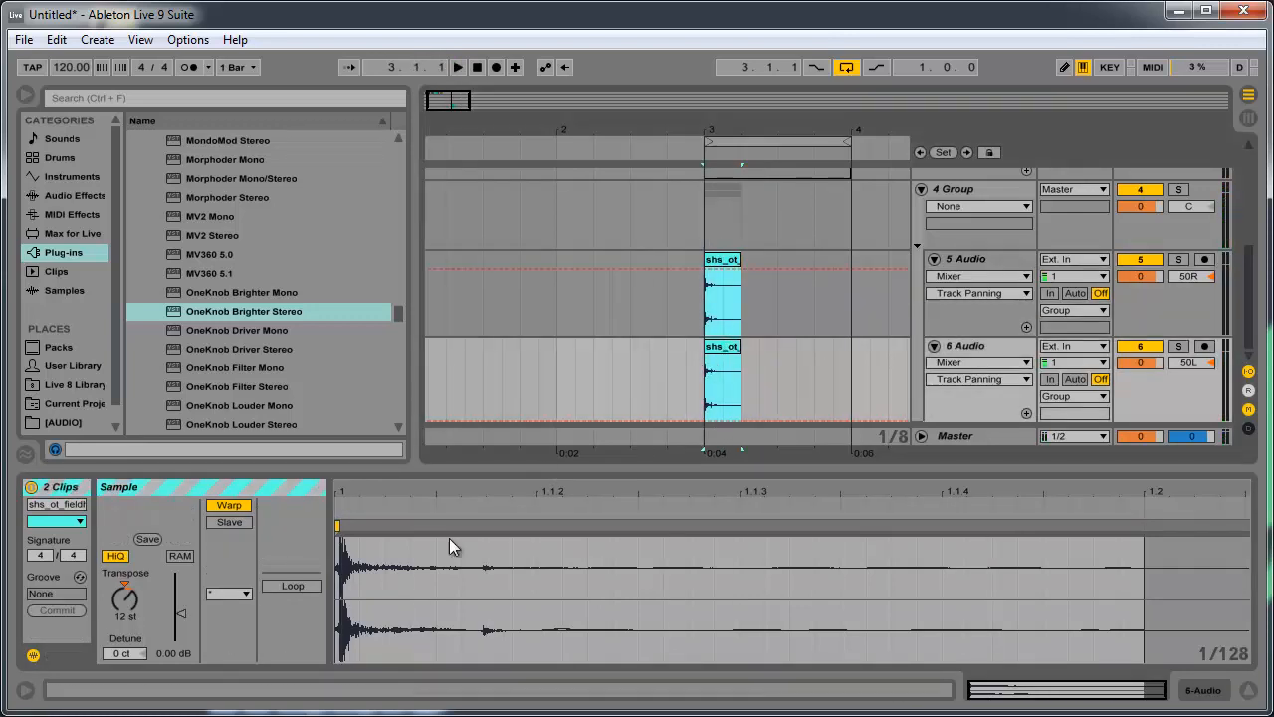
key(space)
- Find the Saturator audio effect in the browser and add it to audio tracks 5 and 6
click(988, 259)
scroll(179, 253, down, 6)
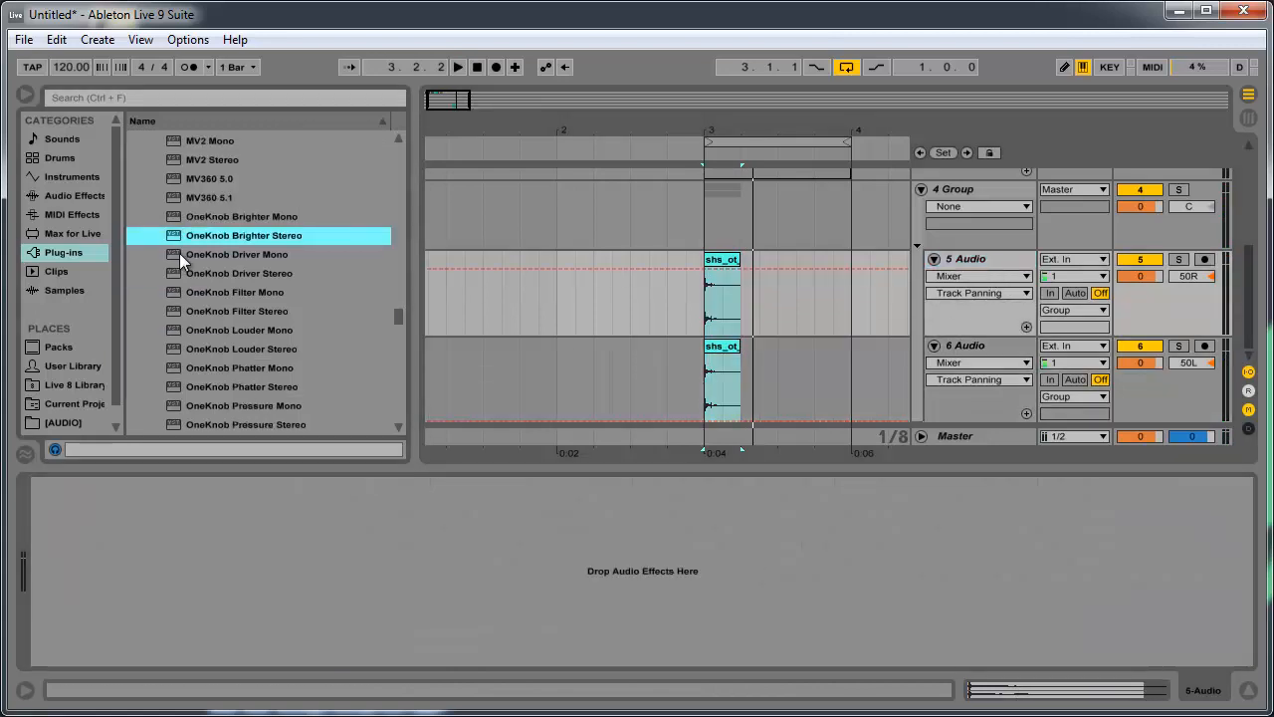
scroll(189, 270, up, 3)
click(62, 157)
click(71, 176)
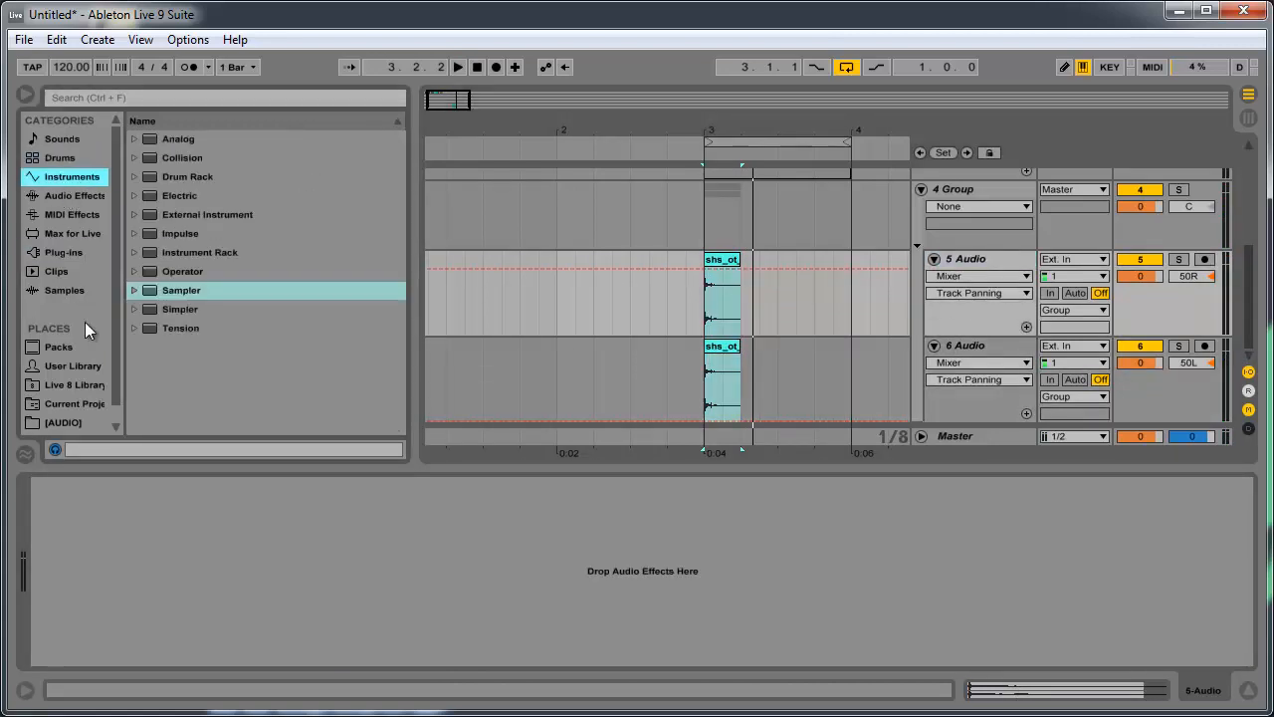
click(84, 275)
click(72, 177)
click(186, 180)
click(100, 233)
click(86, 268)
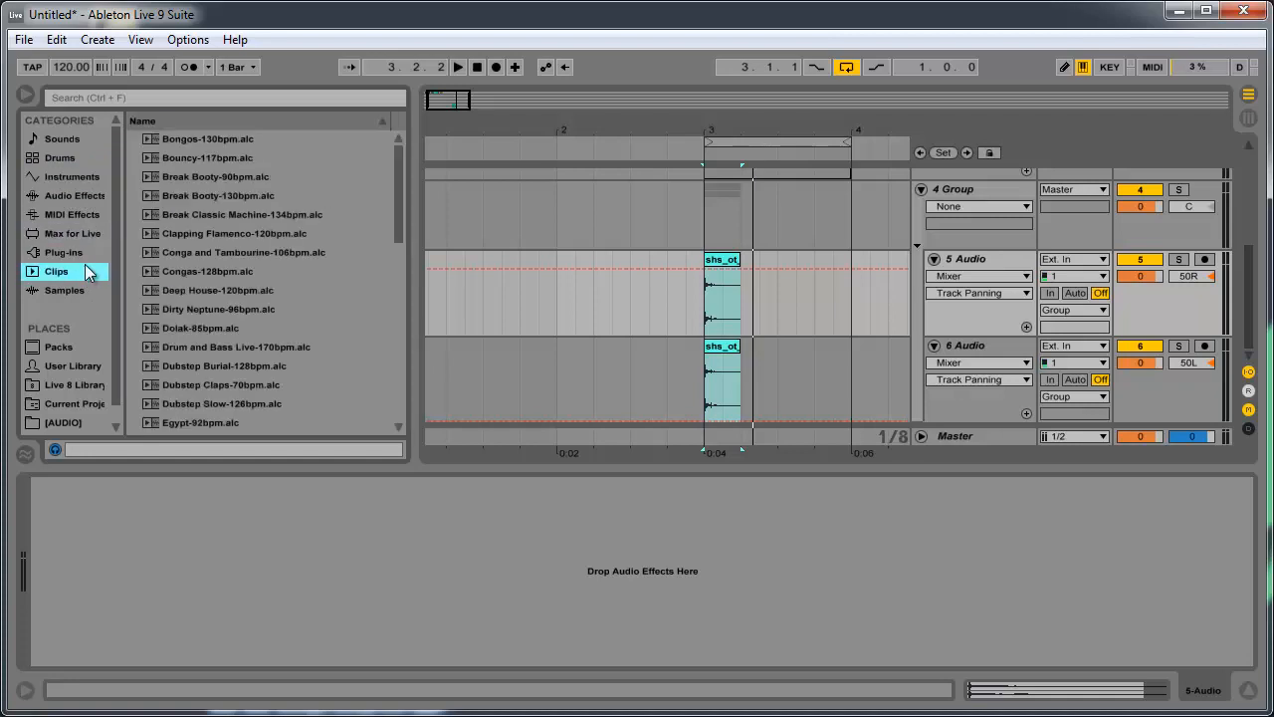
click(73, 195)
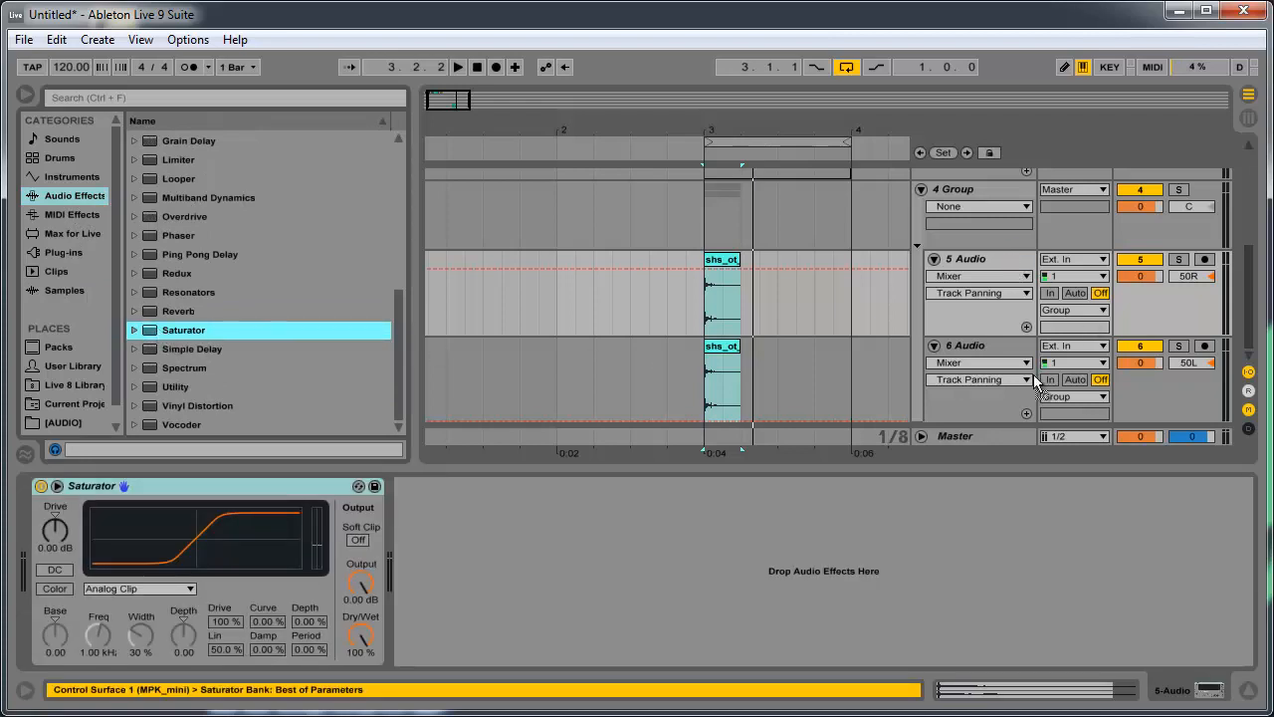
- Set the Saturator's Drive to 5 dB on both audio track 6 and audio track 5
click(968, 406)
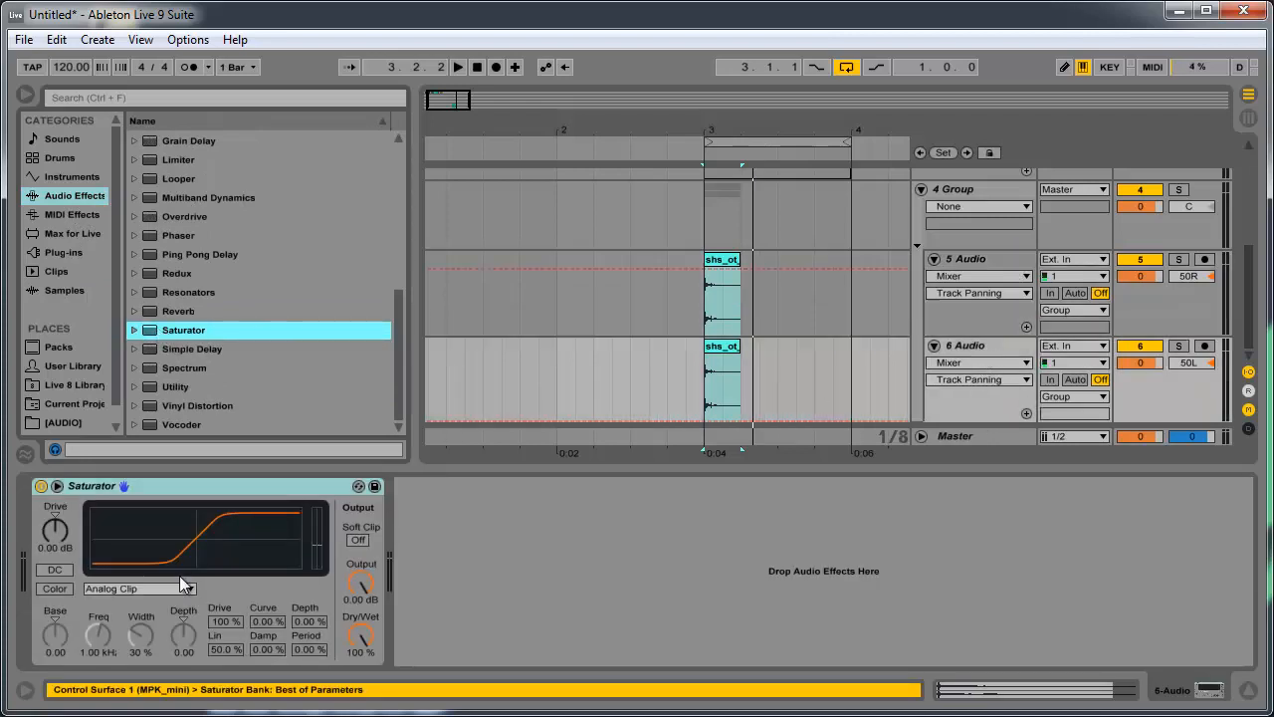
click(66, 525)
text(5)
key(Return)
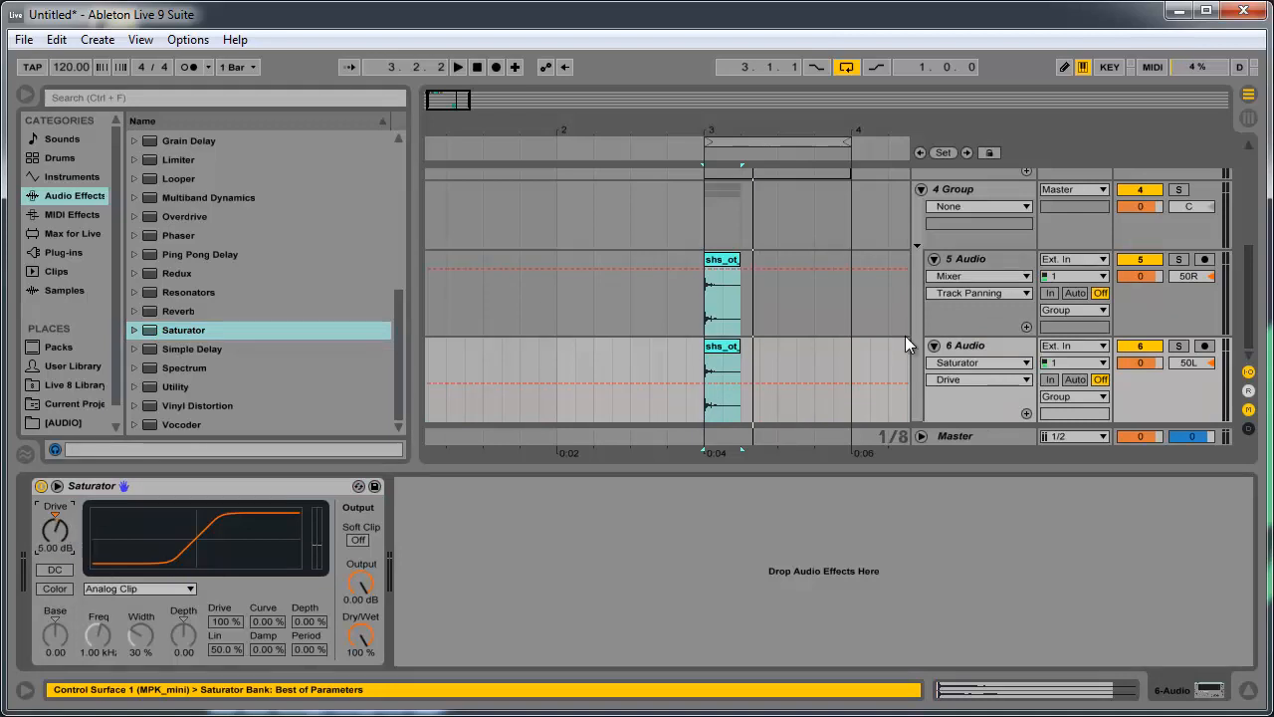
click(948, 350)
click(1014, 261)
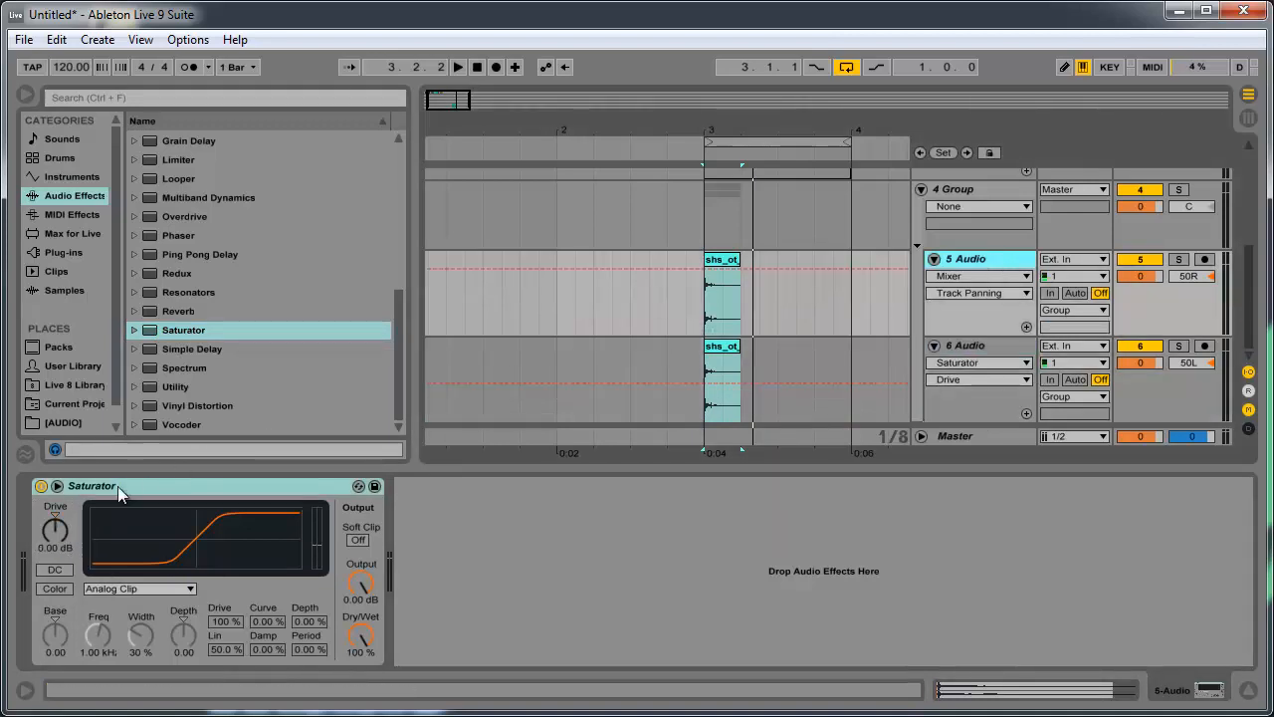
click(65, 525)
text(5)
key(Return)
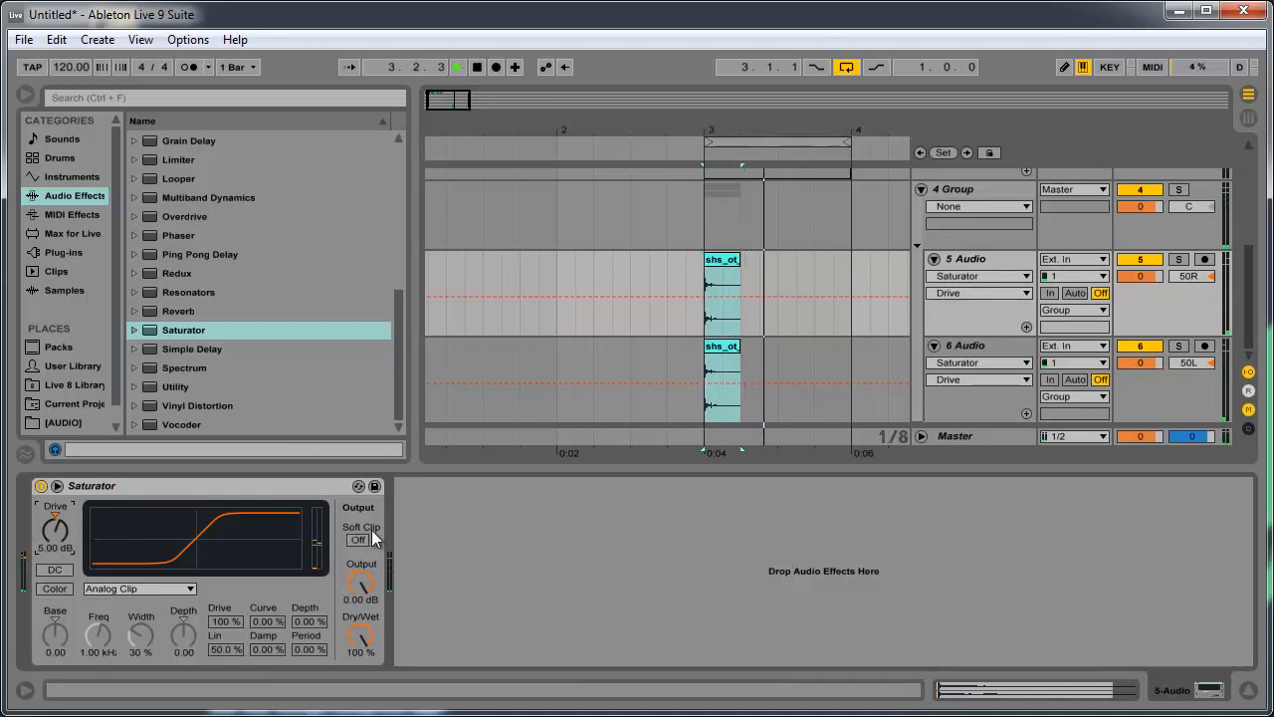
- Transpose the clips on audio tracks 5 and 6 together to -12 st, and play the loop
click(731, 269)
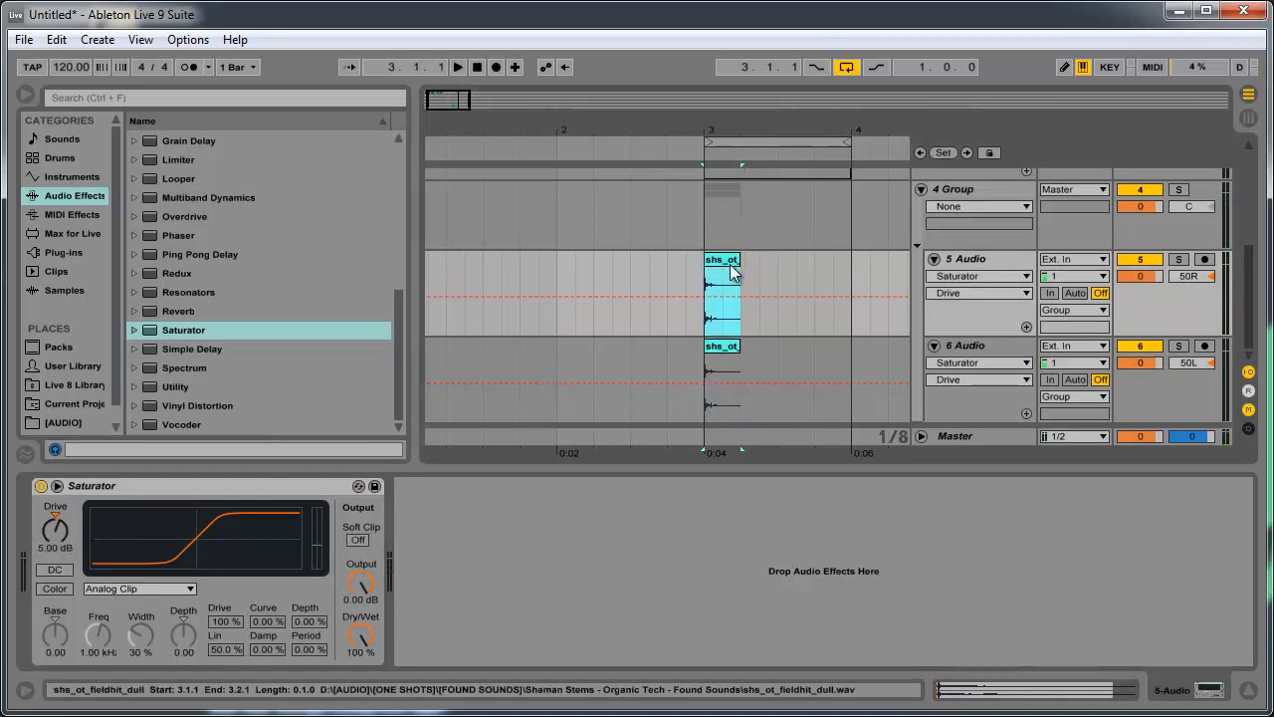
click(735, 344)
double_click(735, 341)
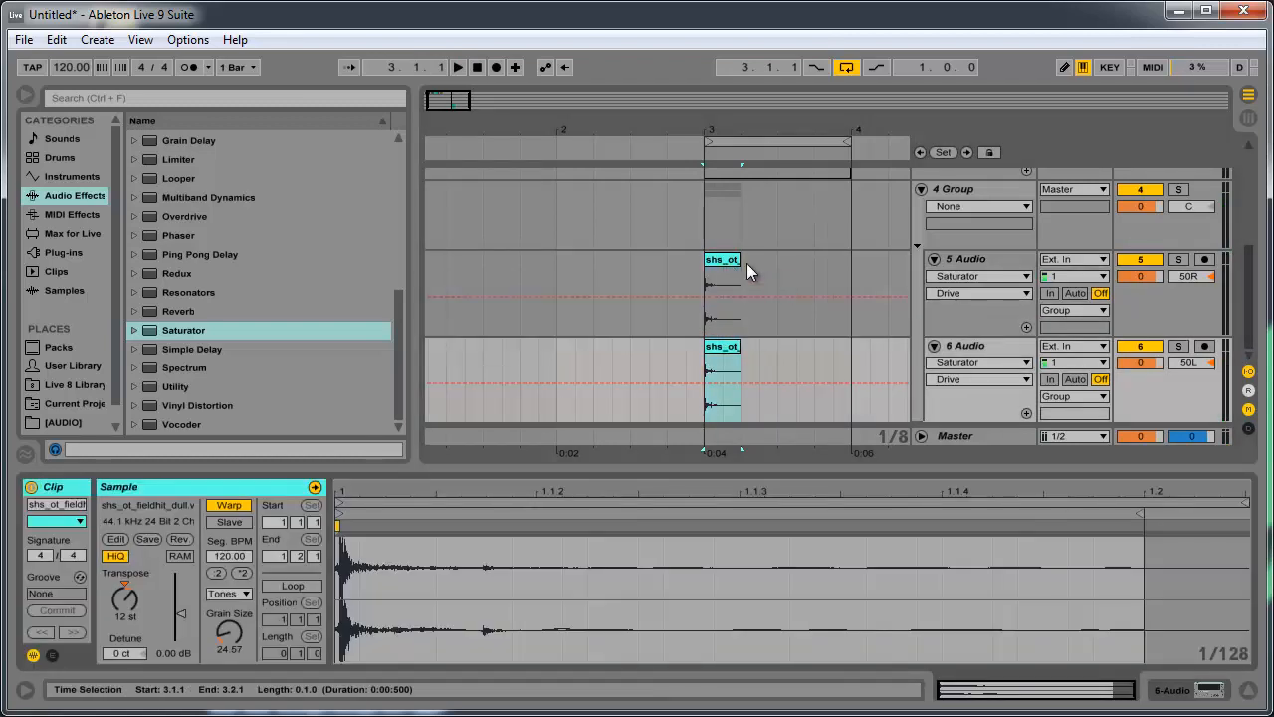
drag(747, 265, 708, 354)
drag(123, 598, 124, 599)
key(space)
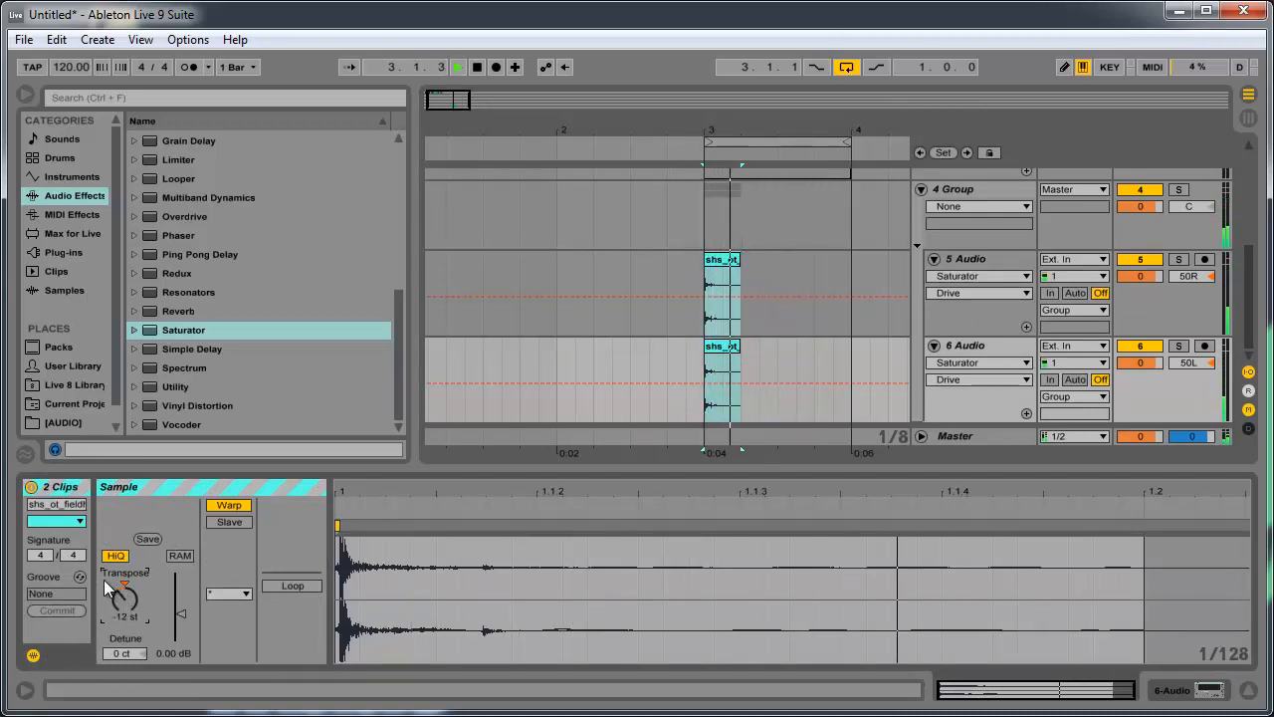
key(space)
key(space)
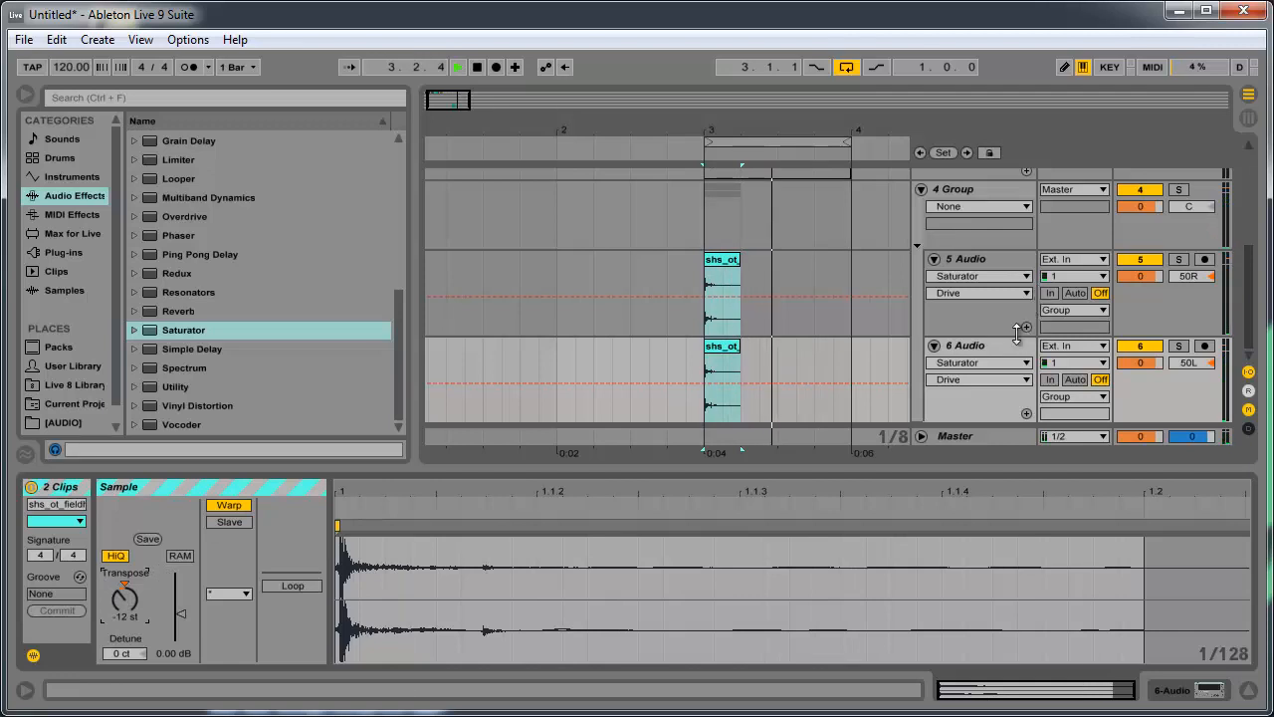
key(space)
- Try the Texture and Complex warp modes on the audio track 6 clip, playing the loop to compare them
click(1009, 346)
click(730, 350)
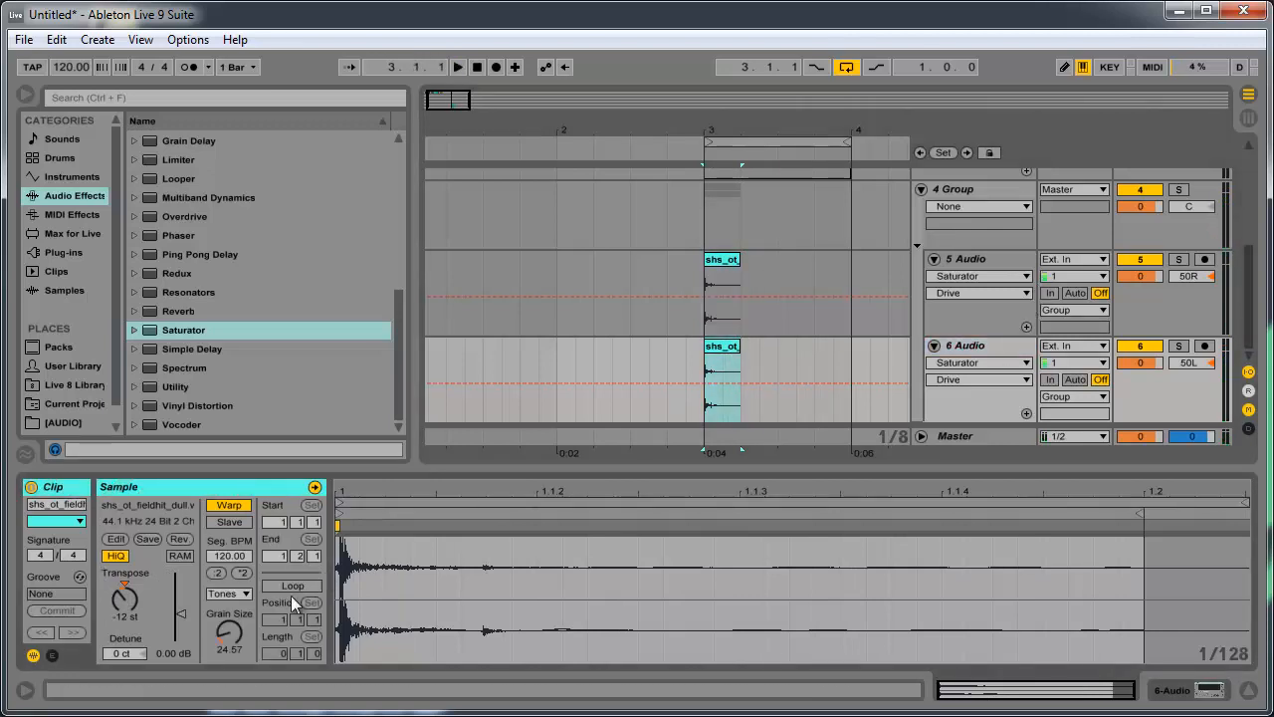
click(223, 595)
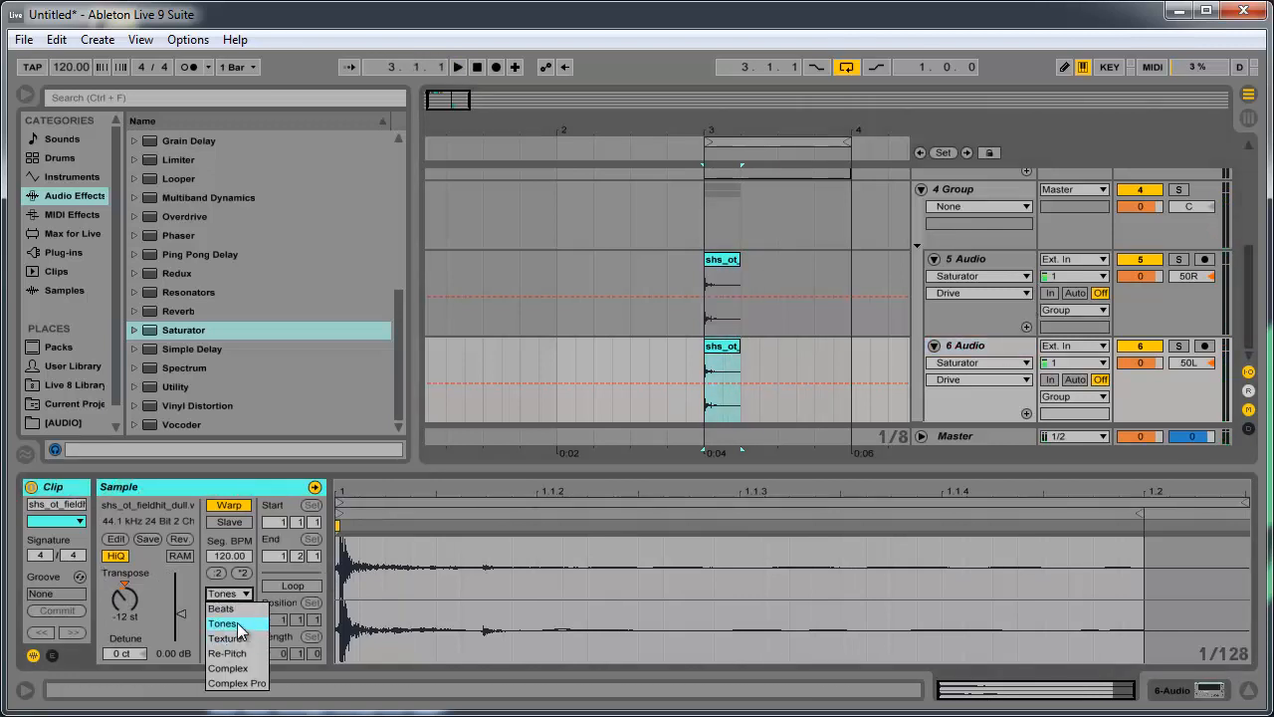
click(237, 638)
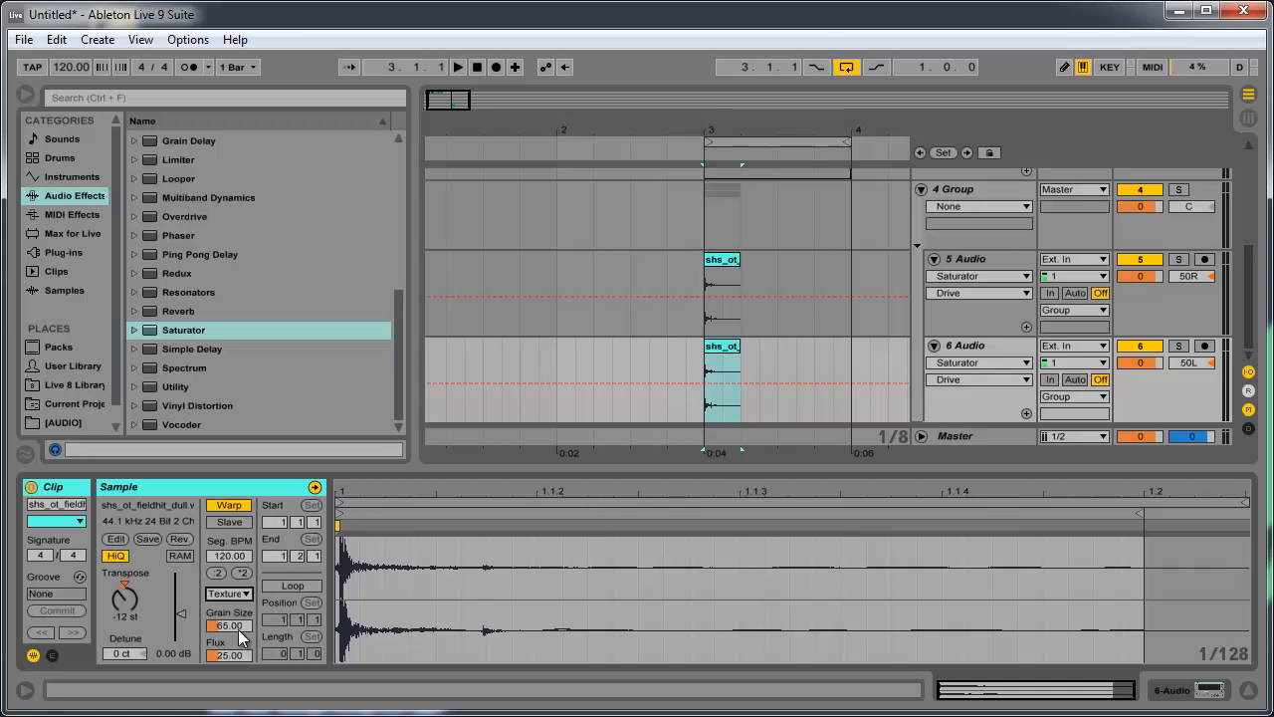
key(space)
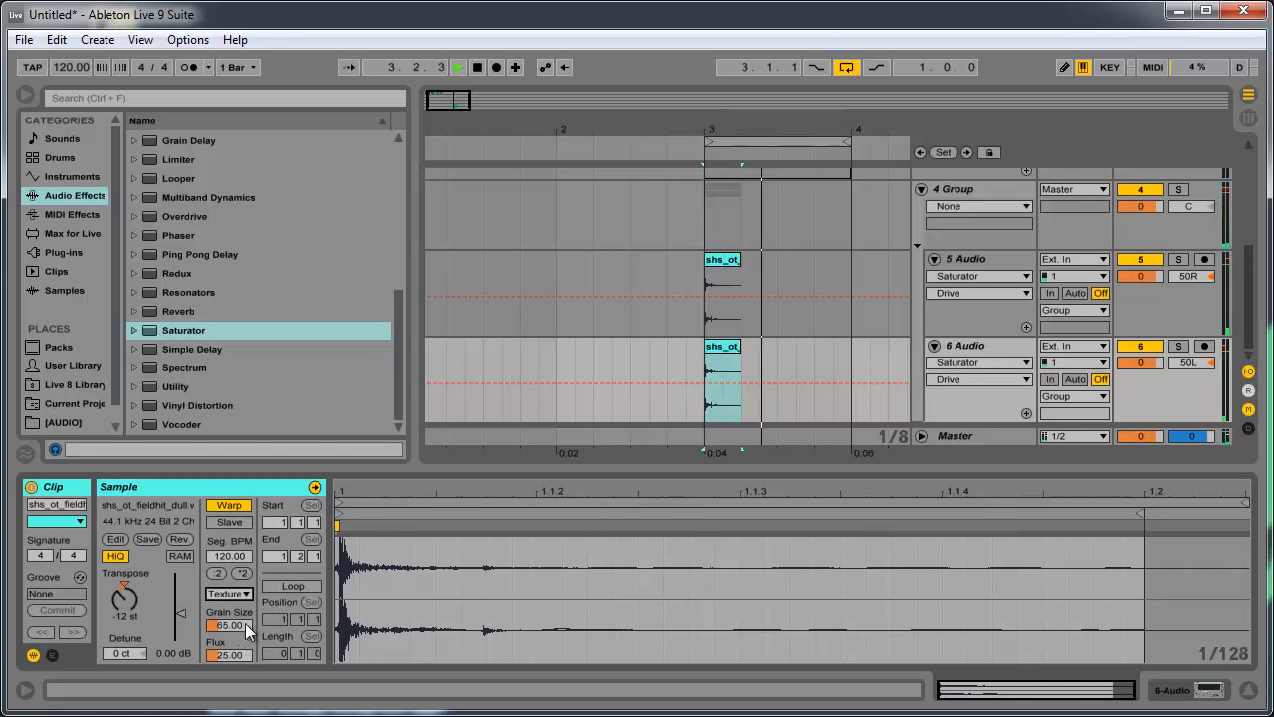
click(235, 594)
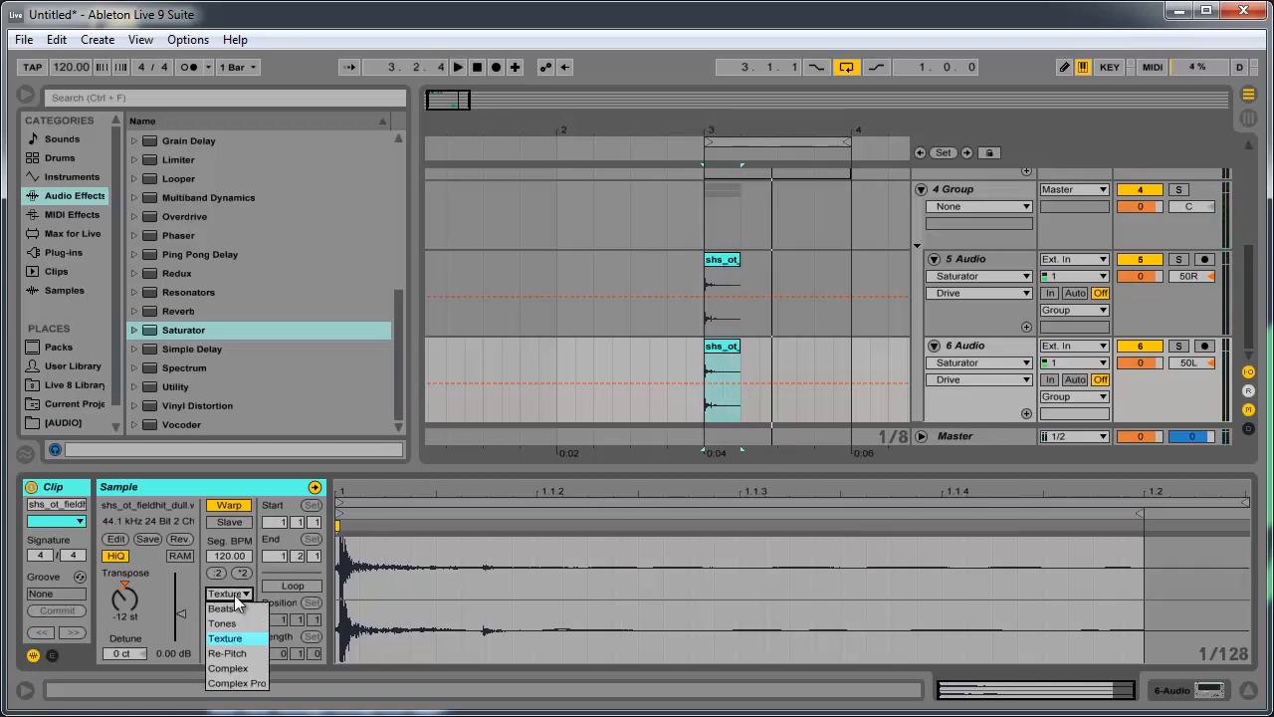
click(245, 669)
key(space)
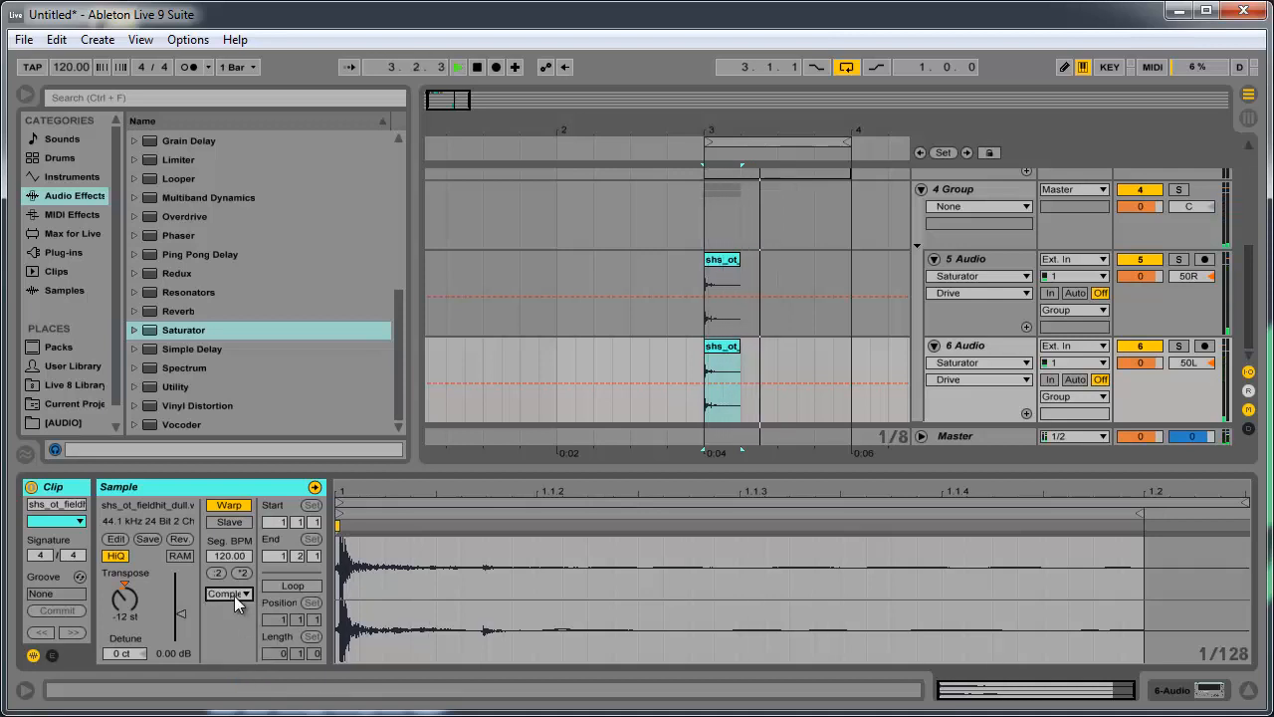
- Solo audio track 6 and play its clip on its own
click(1180, 346)
click(1143, 345)
key(space)
key(space)
key(space)
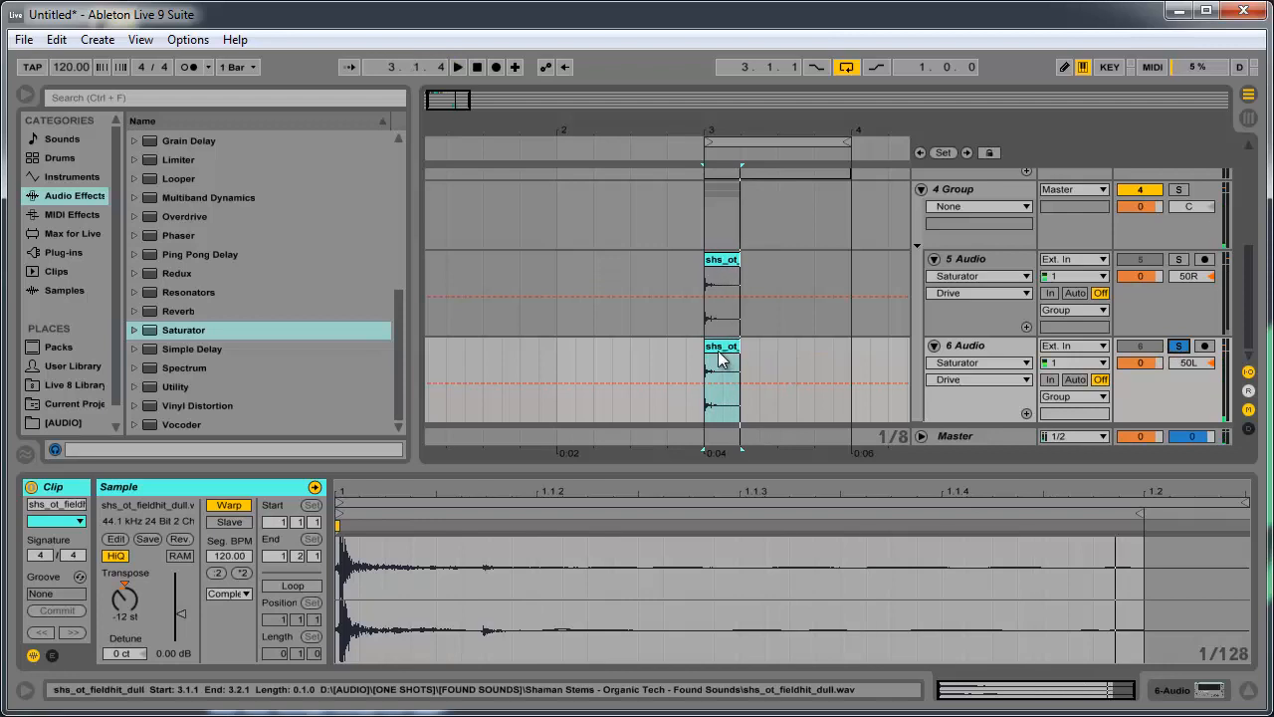
- Set the clips on audio tracks 6 and 5 to the Texture warp mode, and raise the track 6 clip's gain to 2.56 dB
click(224, 592)
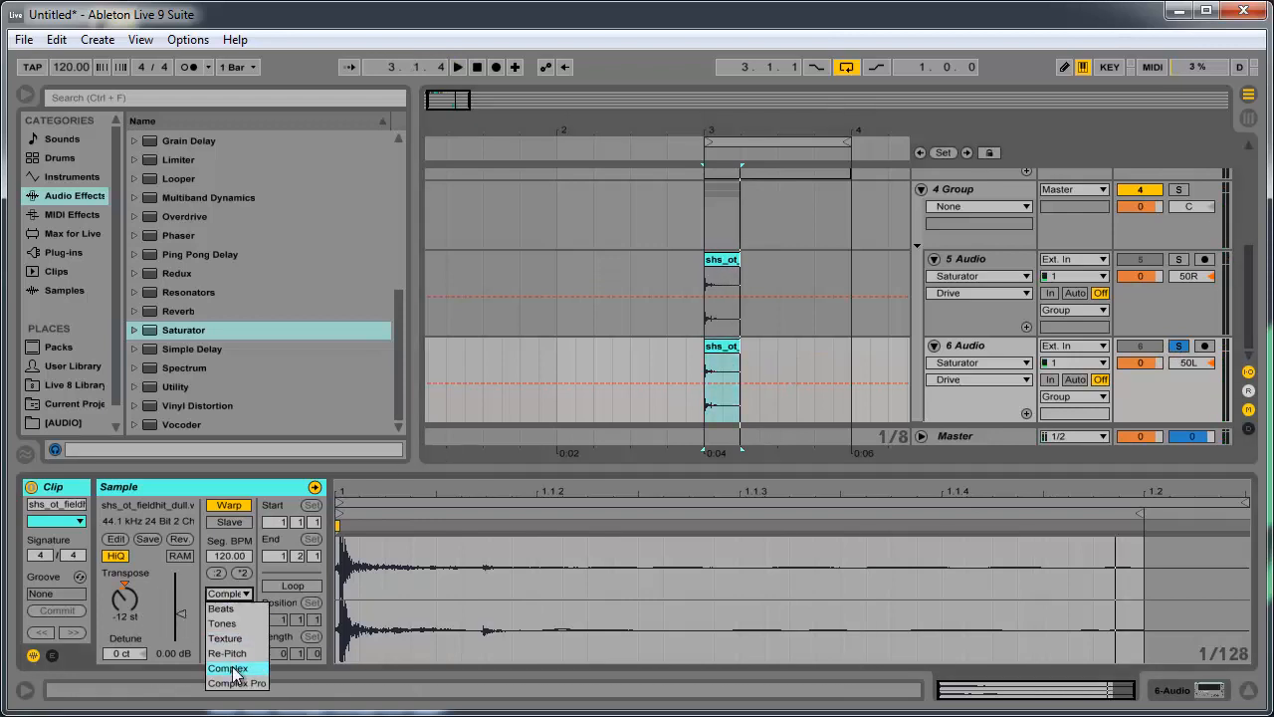
click(227, 638)
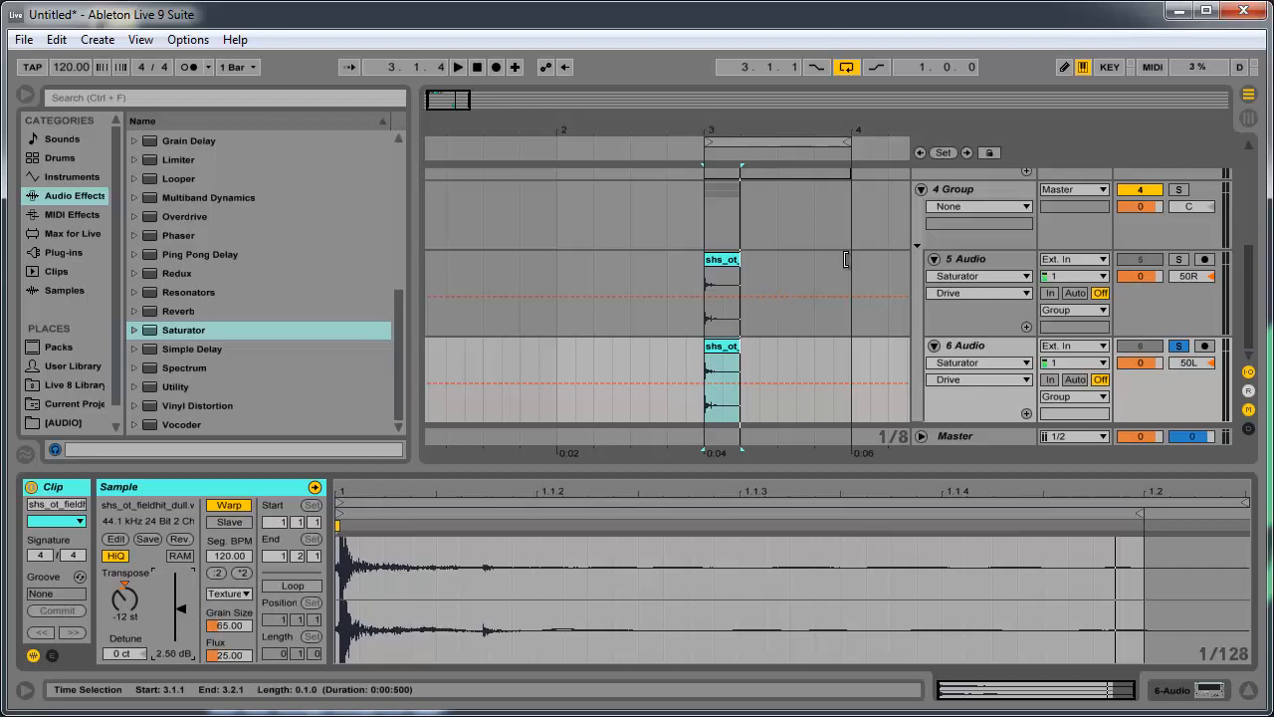
click(971, 258)
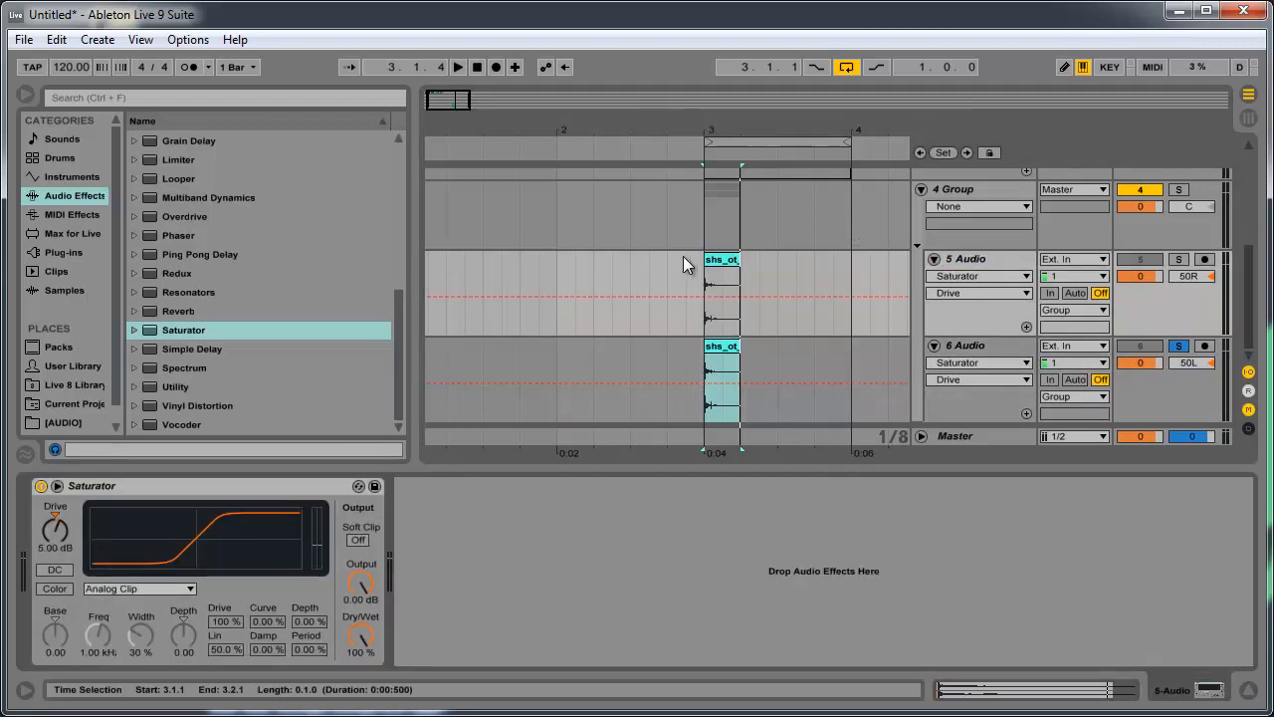
click(719, 289)
click(228, 595)
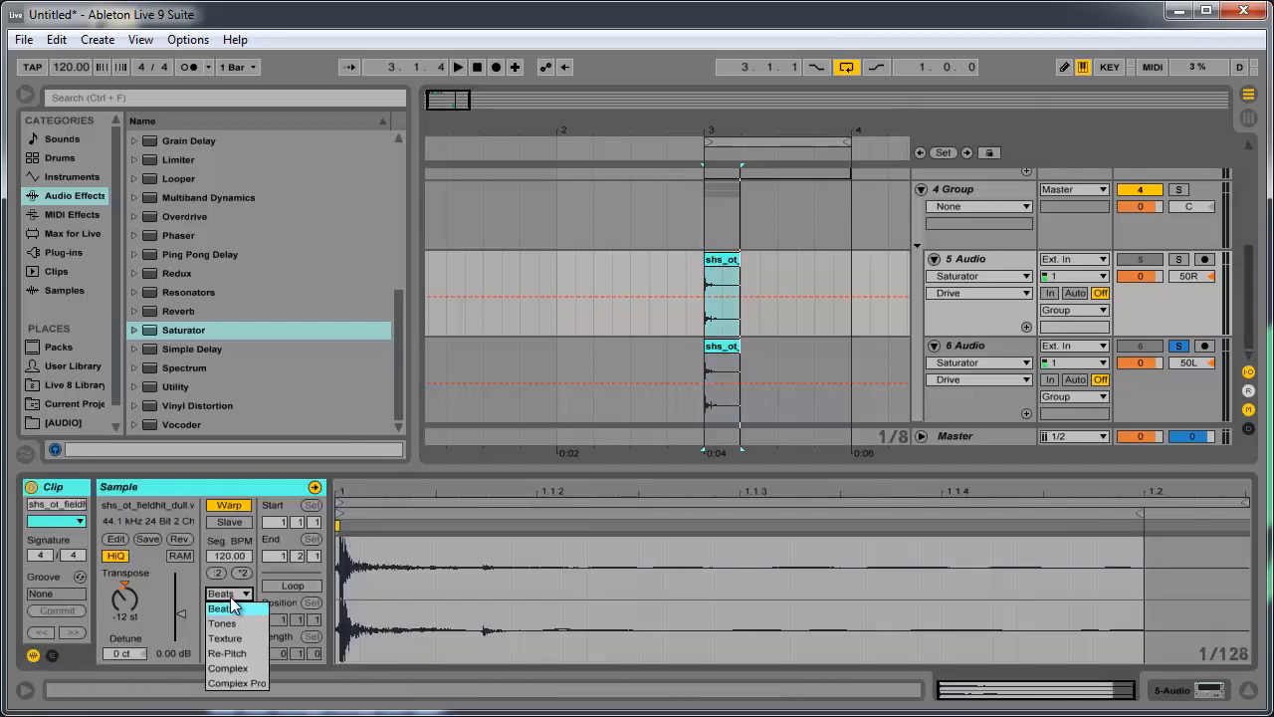
click(225, 638)
- Select the audio track 6 clip and play it repeatedly with the track soloed
click(719, 350)
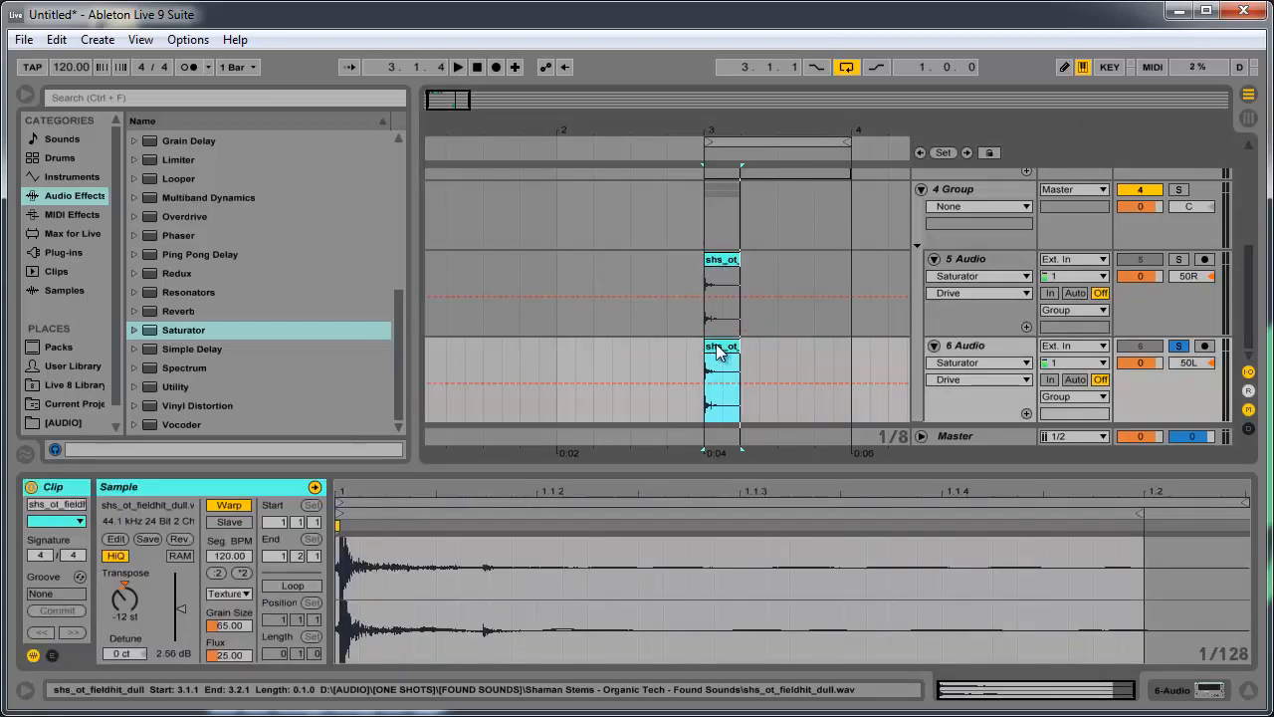
key(space)
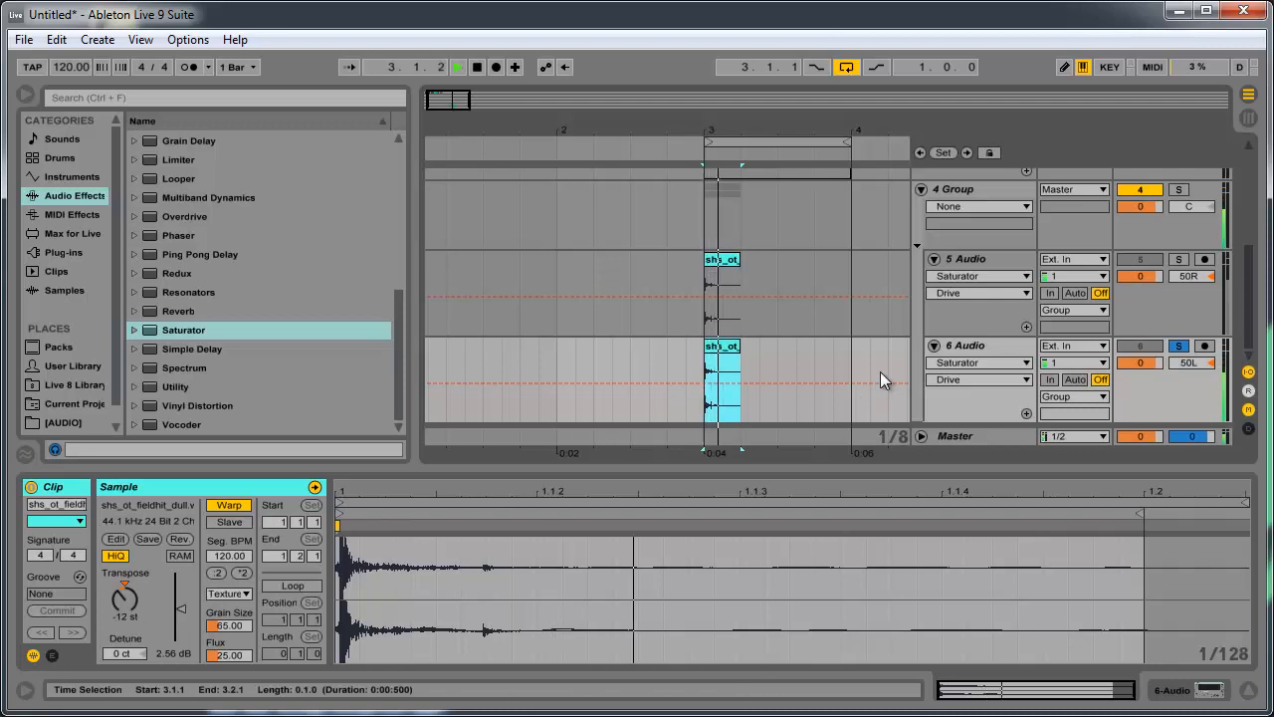
key(space)
- Turn off solo on audio track 6 and play both hard-panned clips together
key(space)
key(space)
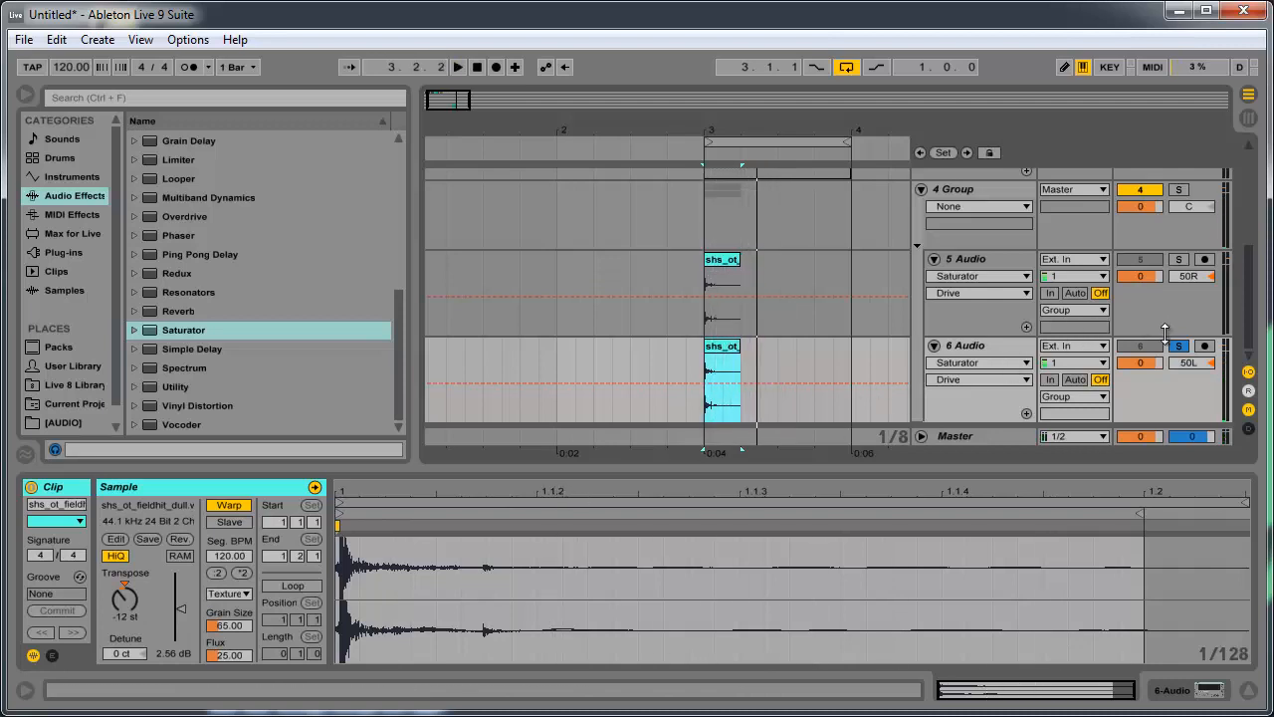
click(1181, 346)
click(1181, 348)
key(space)
- Replay the two hard-panned clips together, and select the clip on audio track 6
key(space)
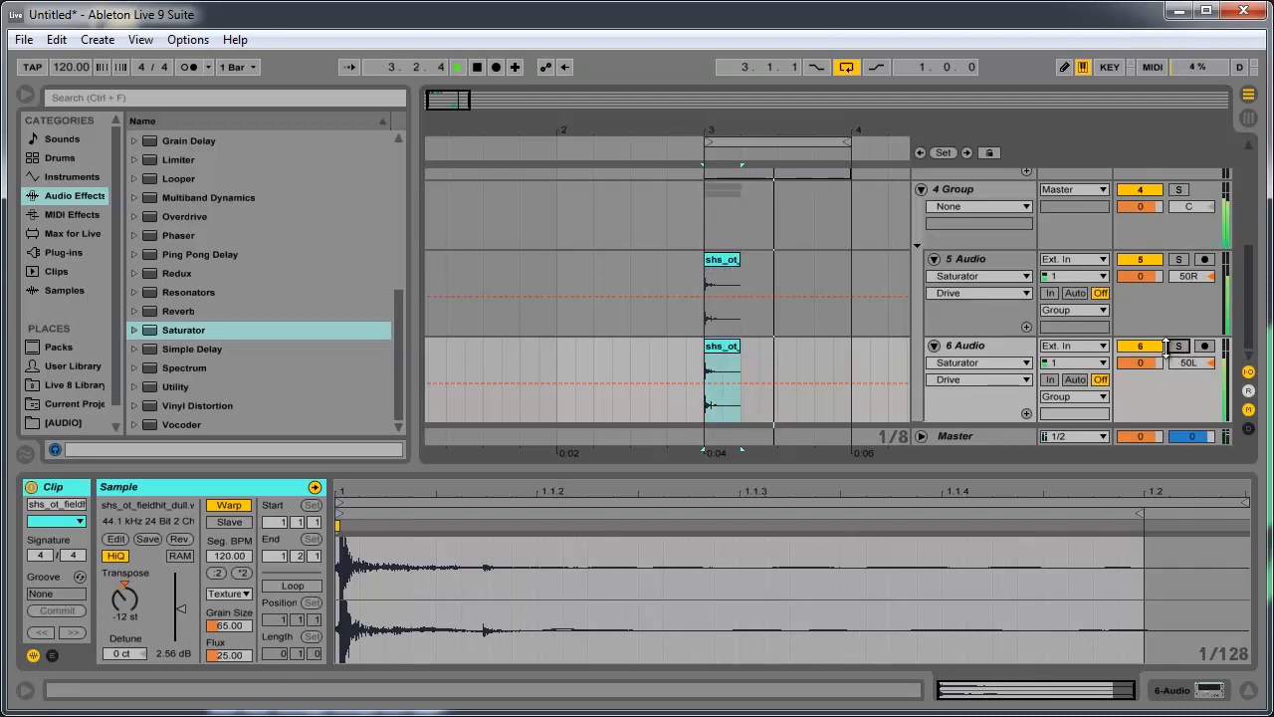
key(space)
key(space)
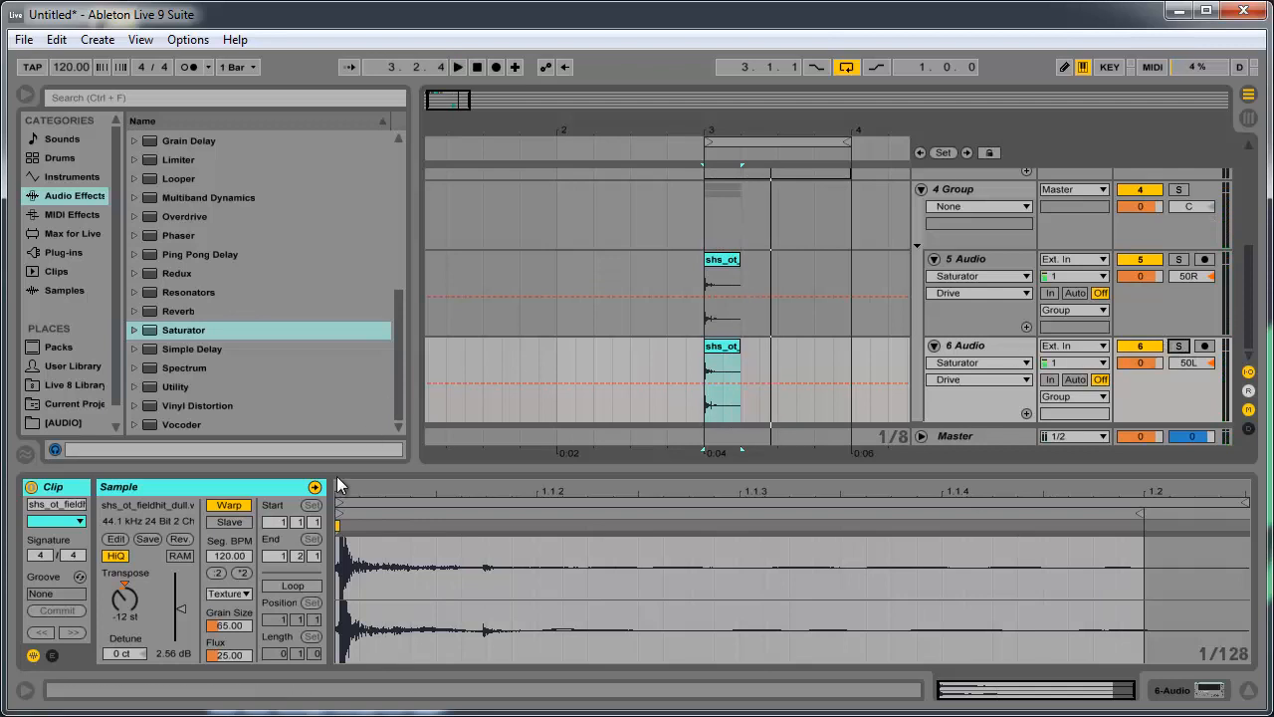
drag(762, 288, 711, 353)
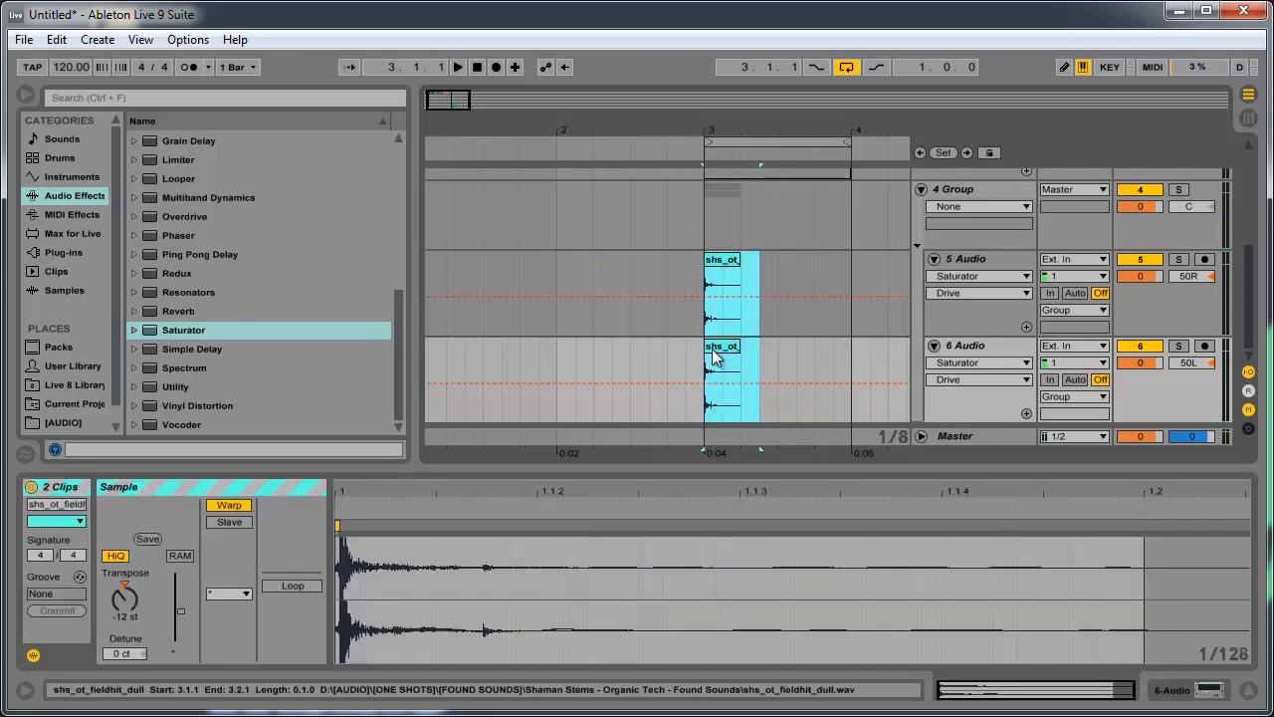
click(717, 356)
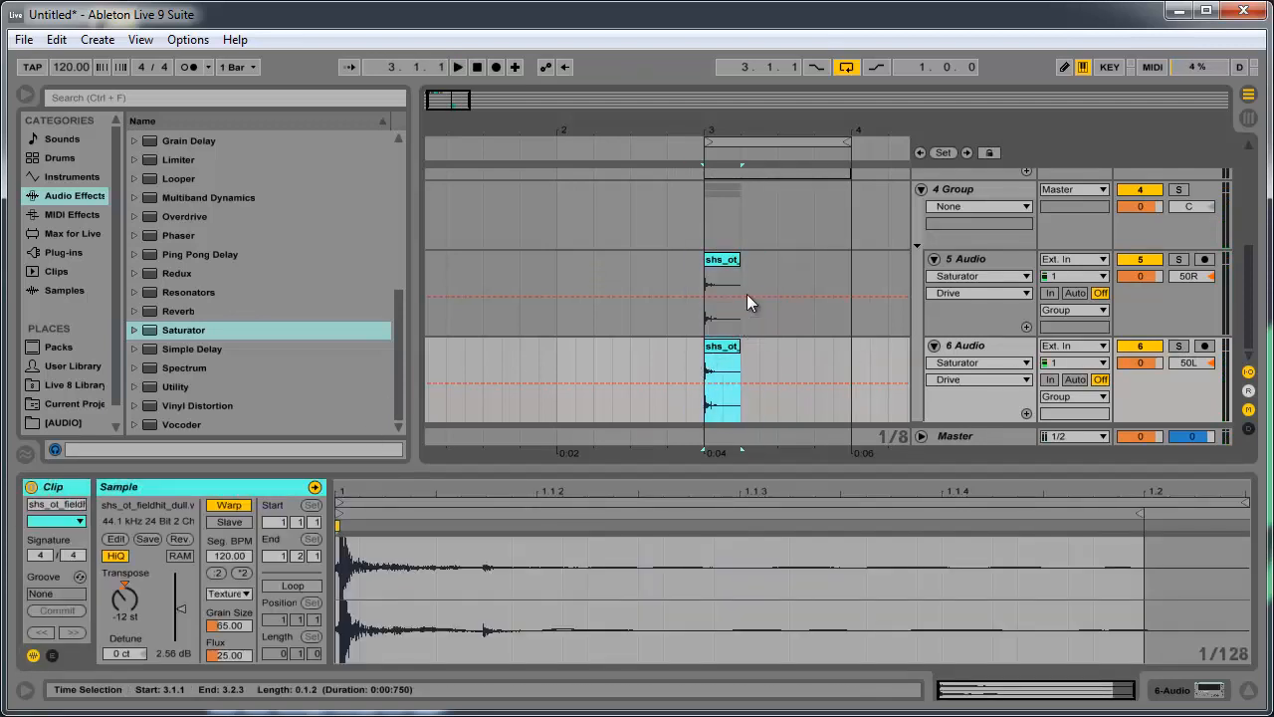
- Insert a new audio track below audio track 5 and another below the 50L track inside the group
click(972, 344)
click(965, 263)
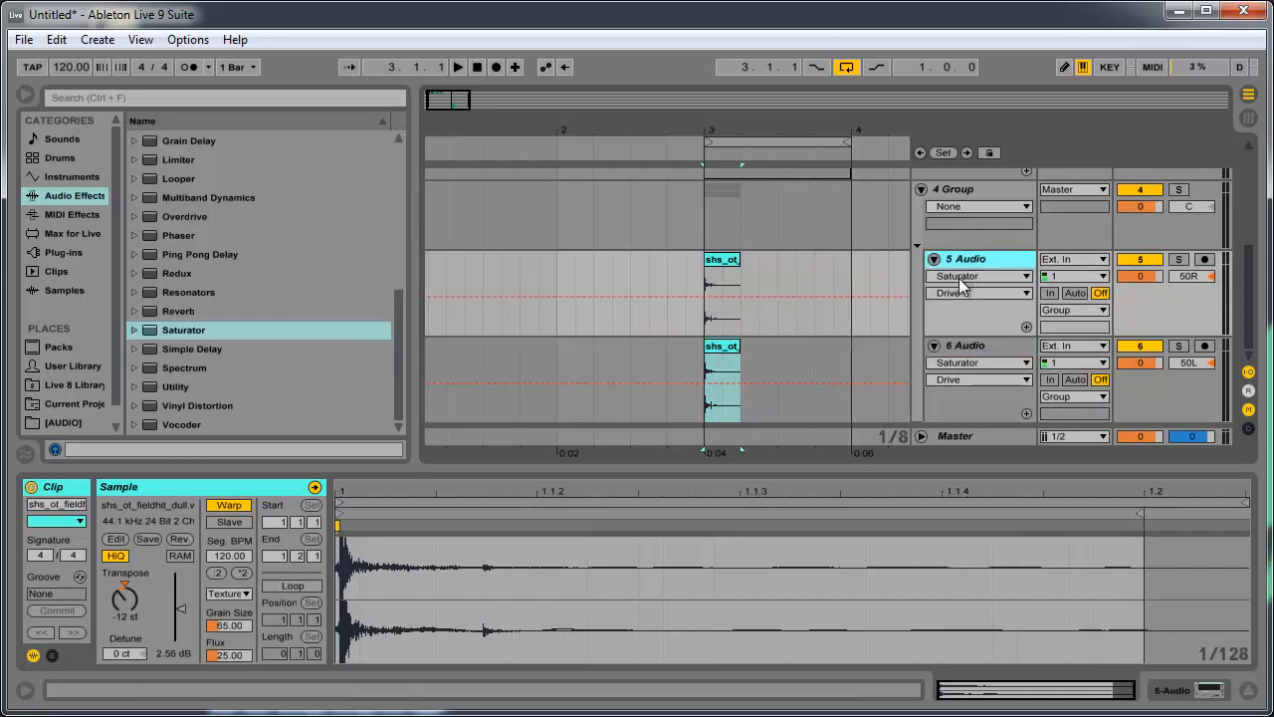
key(ctrl+t)
scroll(958, 322, down, 3)
shift+click(953, 346)
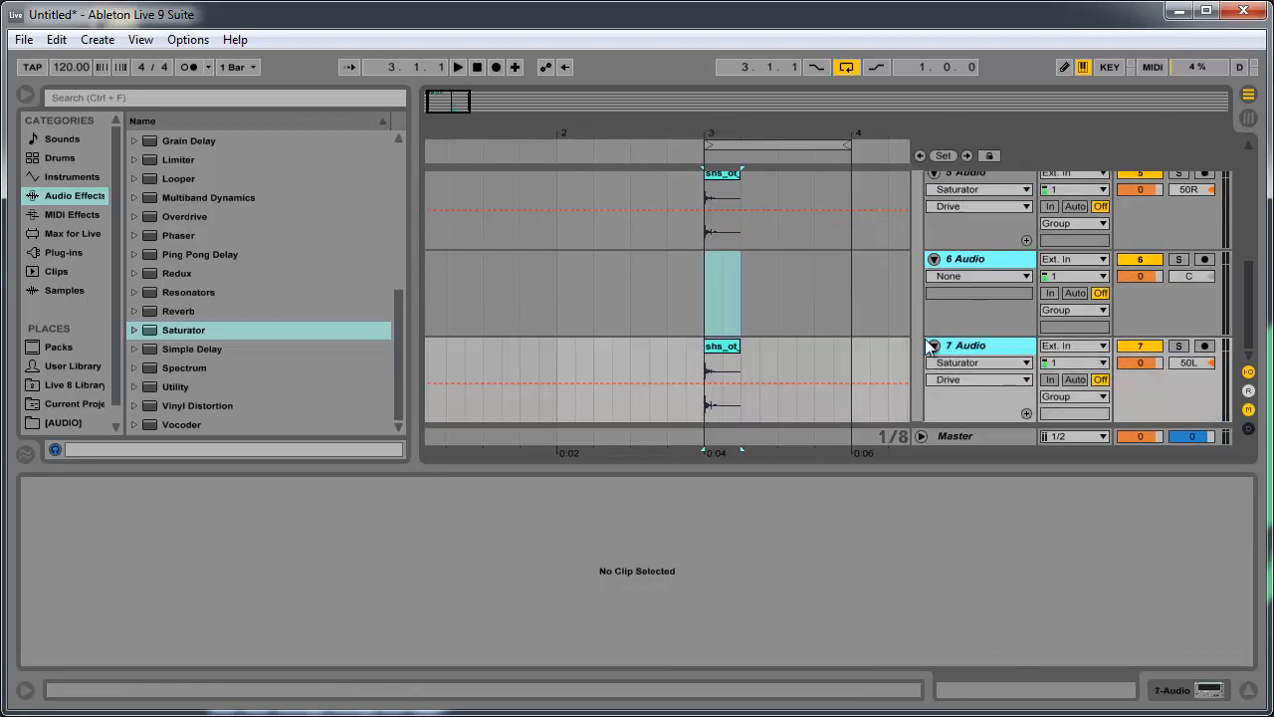
key(ctrl+t)
scroll(881, 334, up, 3)
click(852, 325)
scroll(1043, 372, down, 3)
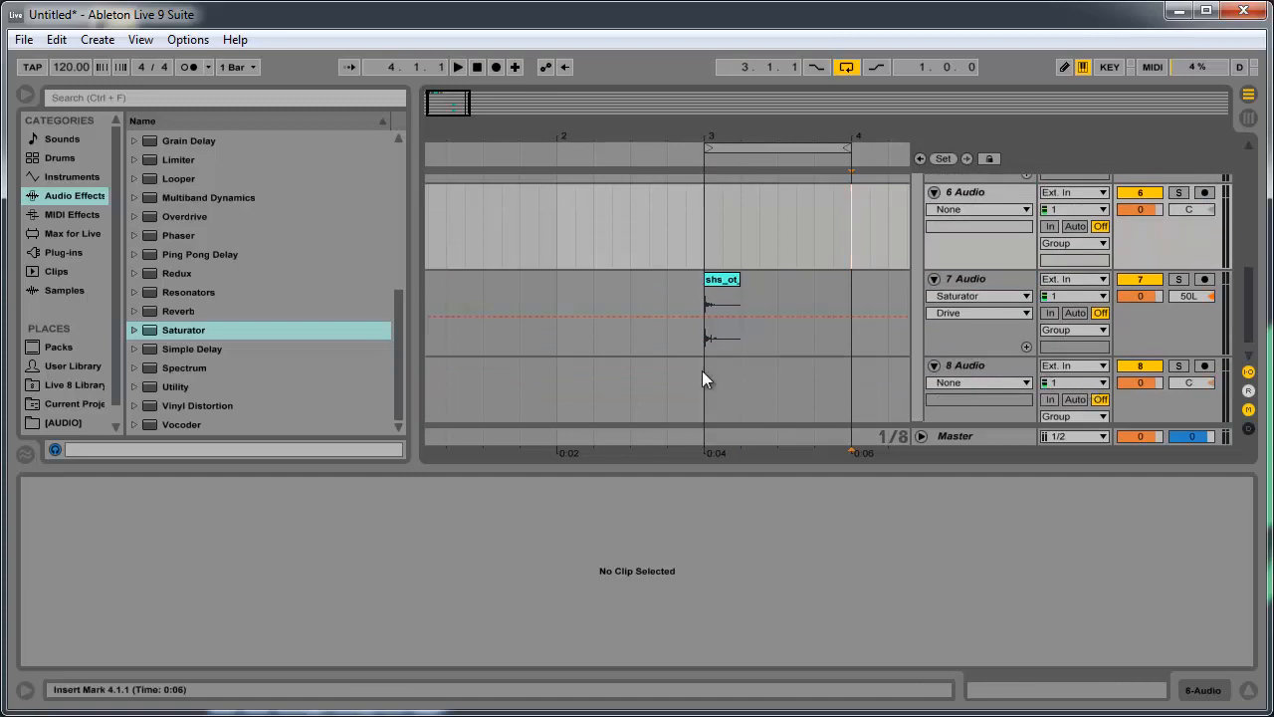
- Pan the new audio track 6 to 30R and the new audio track 8 to 30L
scroll(697, 363, up, 8)
click(947, 332)
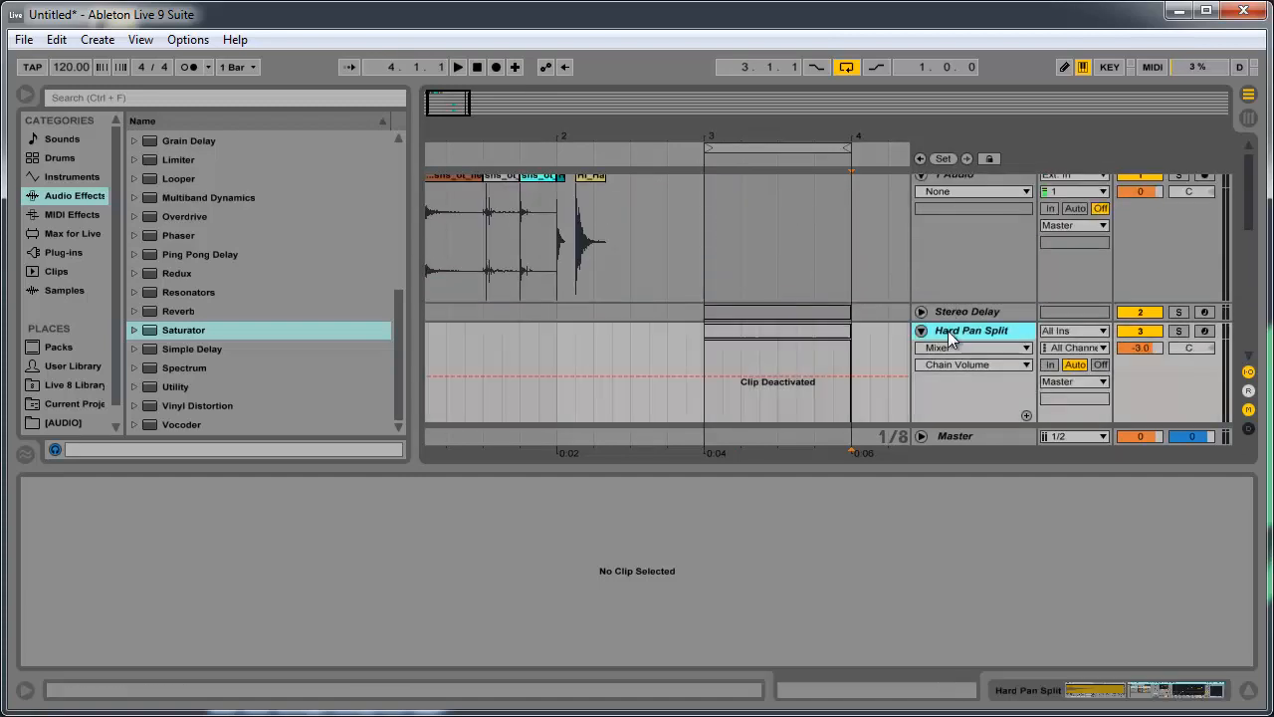
scroll(948, 330, down, 8)
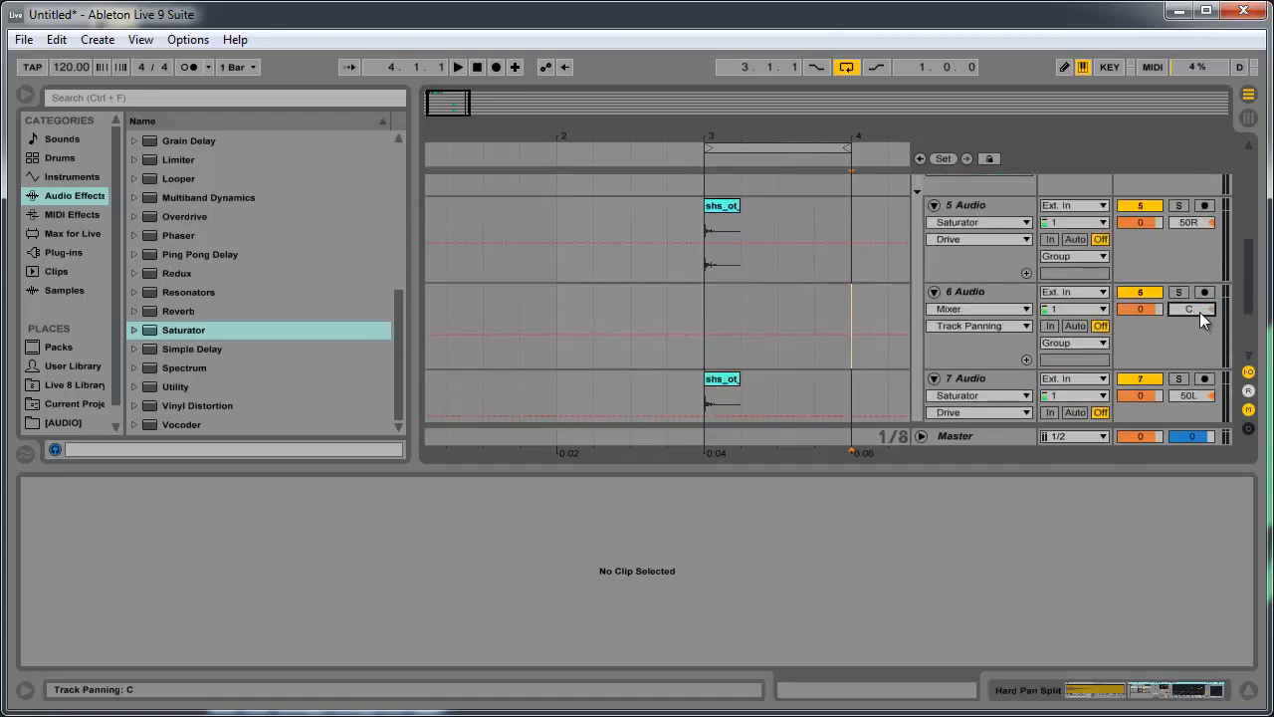
text(30R)
scroll(999, 284, down, 1)
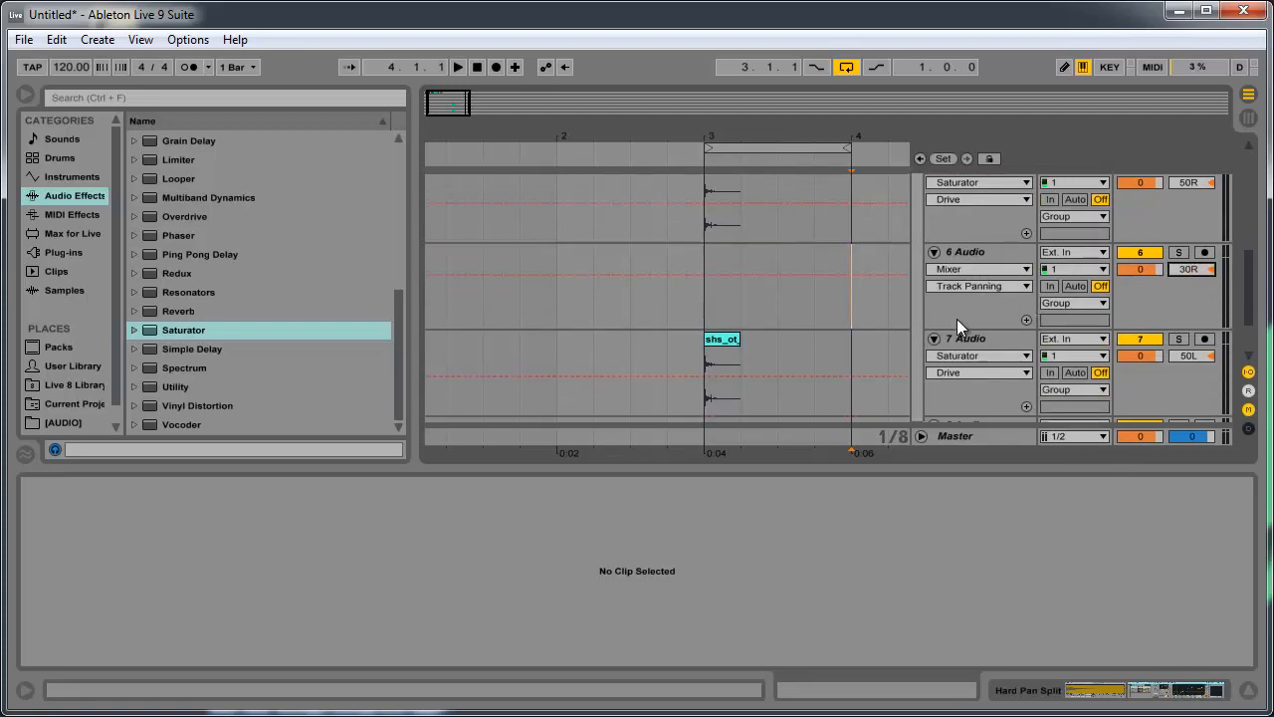
scroll(957, 319, down, 2)
click(1197, 386)
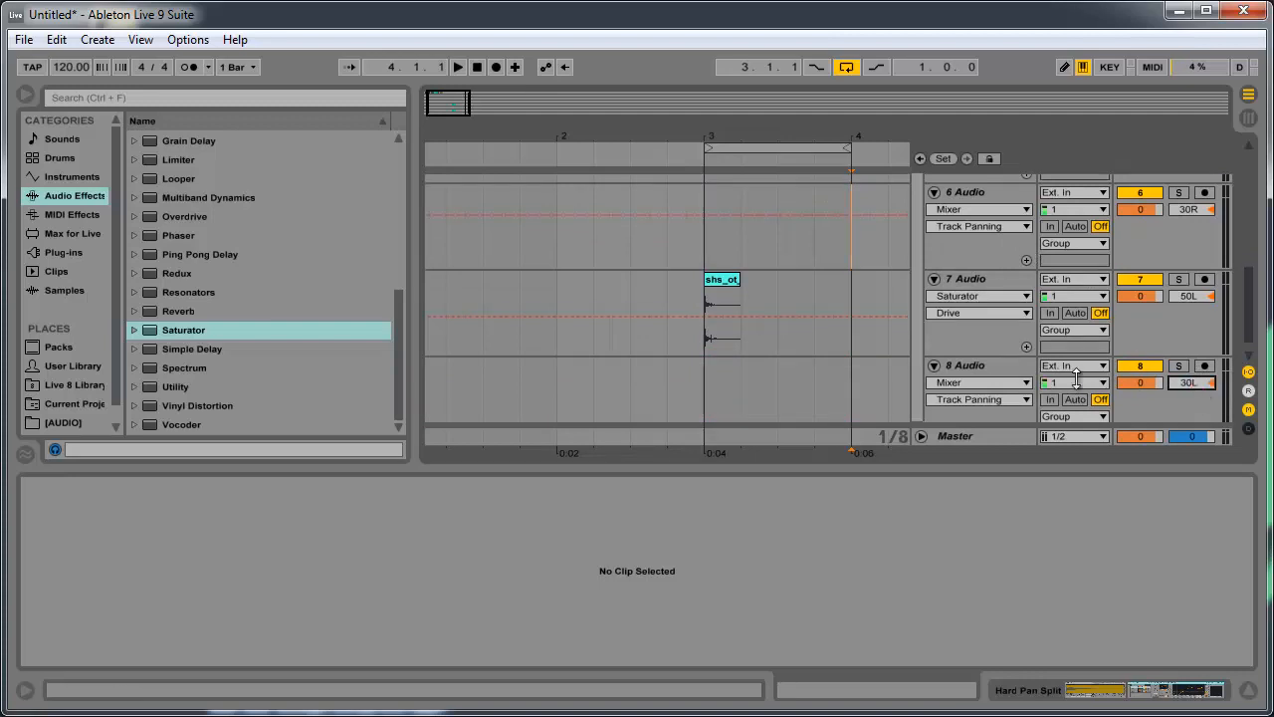
scroll(842, 349, down, 1)
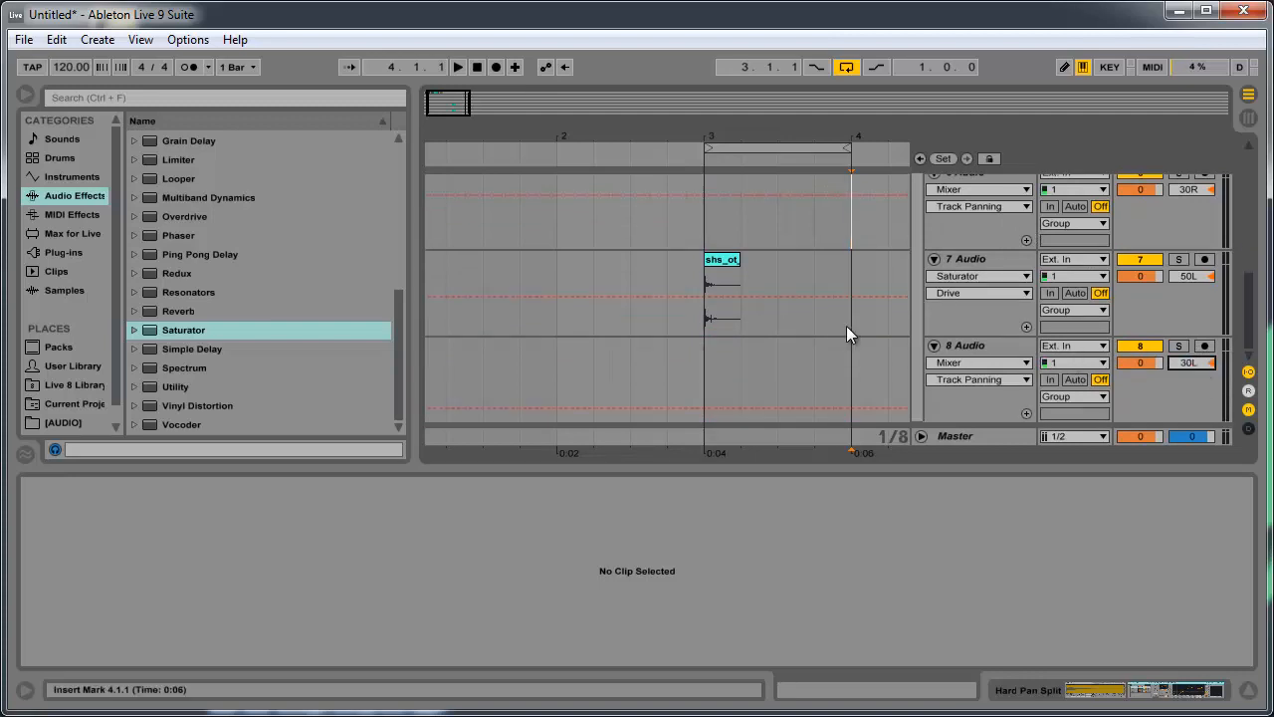
- Hide the detail view and fold the Hard Pan Split and 1 Audio tracks
double_click(790, 464)
scroll(779, 452, up, 3)
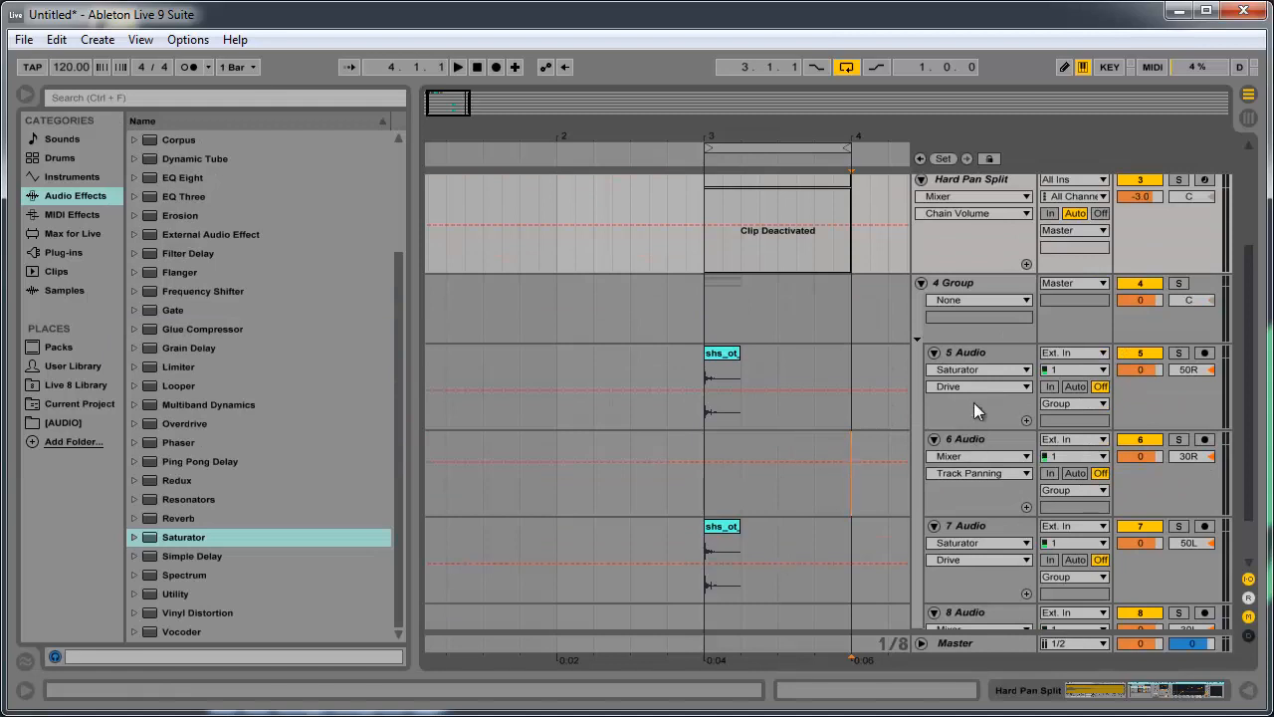
scroll(972, 343, up, 8)
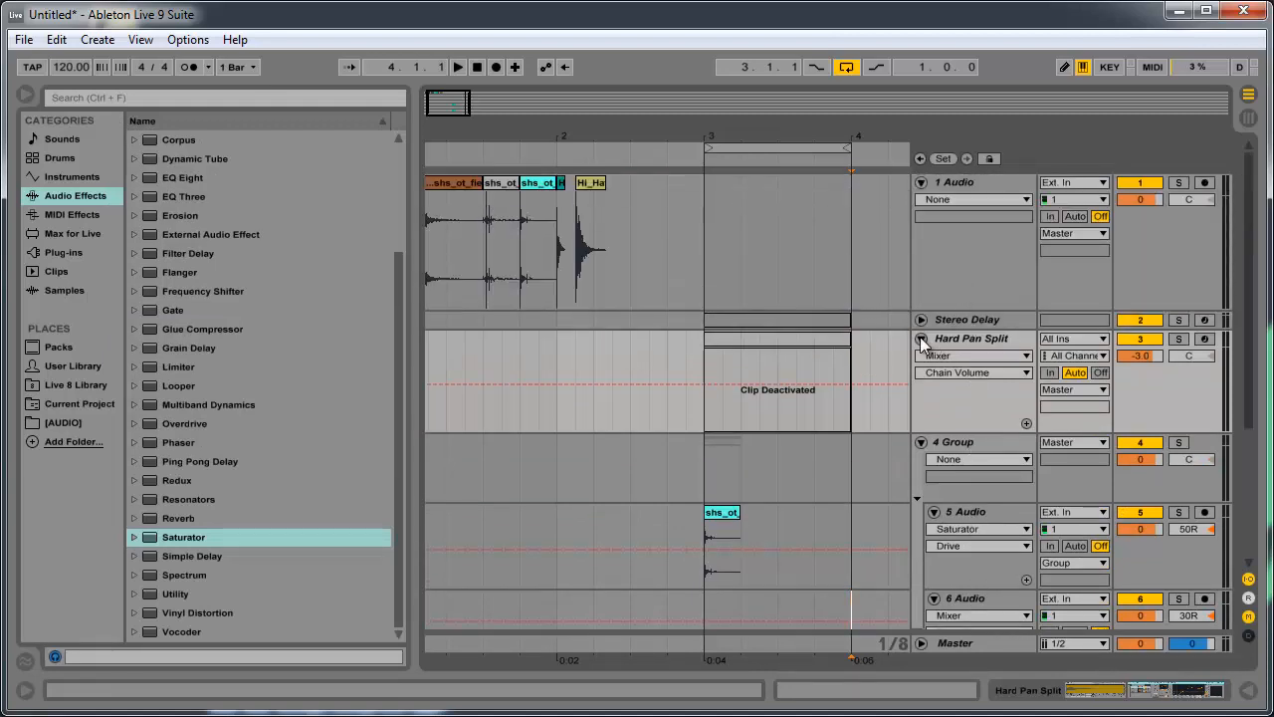
click(920, 338)
click(921, 183)
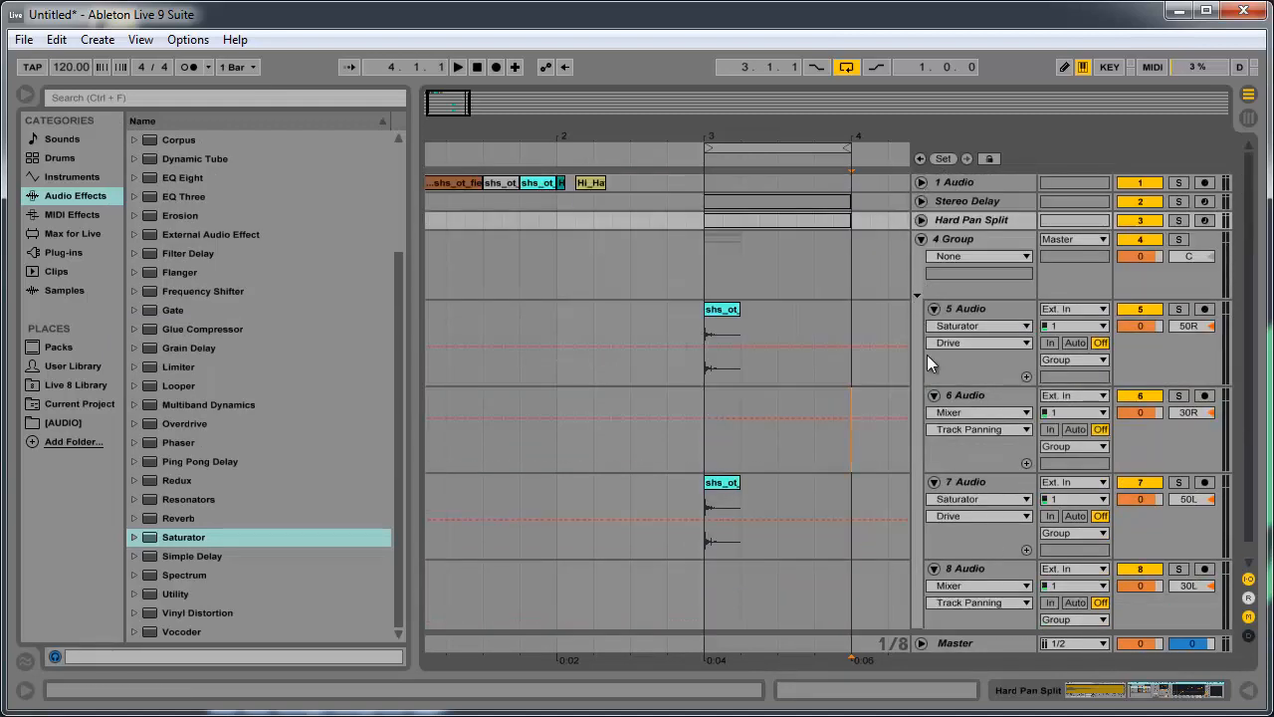
- Shorten the 4 Group track and resize audio tracks 5 to 8 together to the same compact height
click(979, 323)
click(981, 326)
click(983, 307)
scroll(976, 422, down, 1)
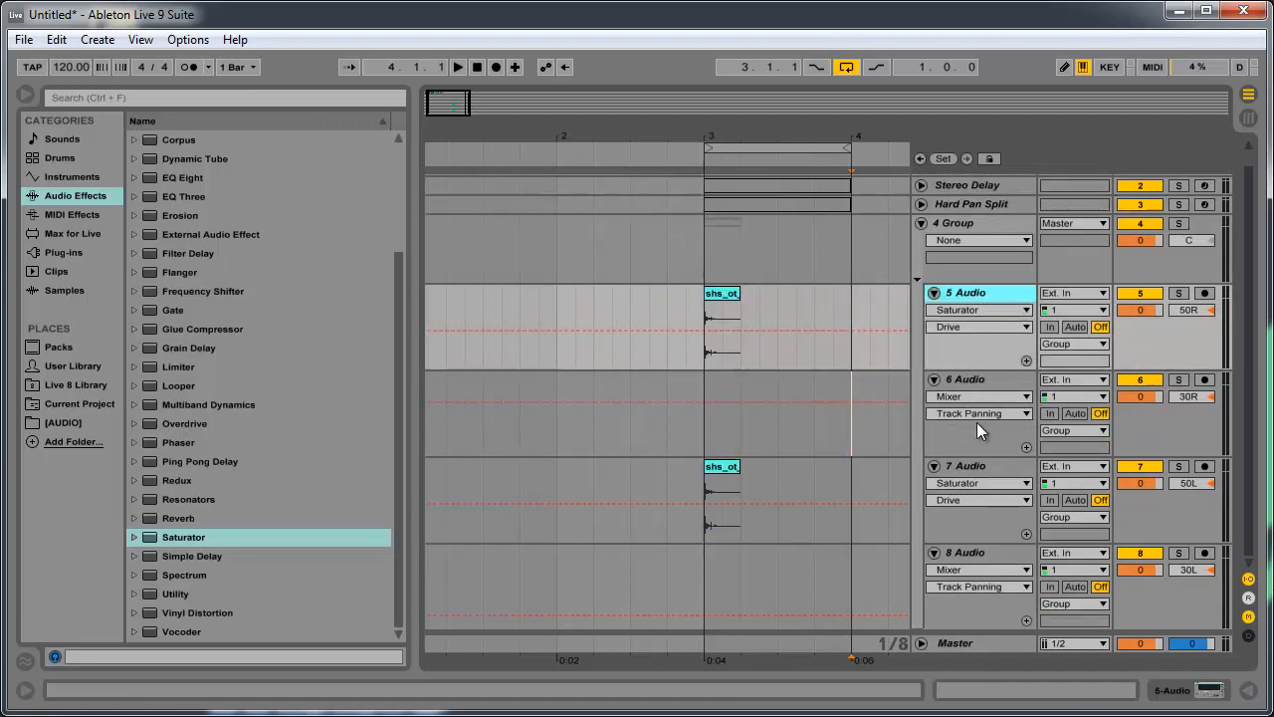
drag(988, 283, 989, 250)
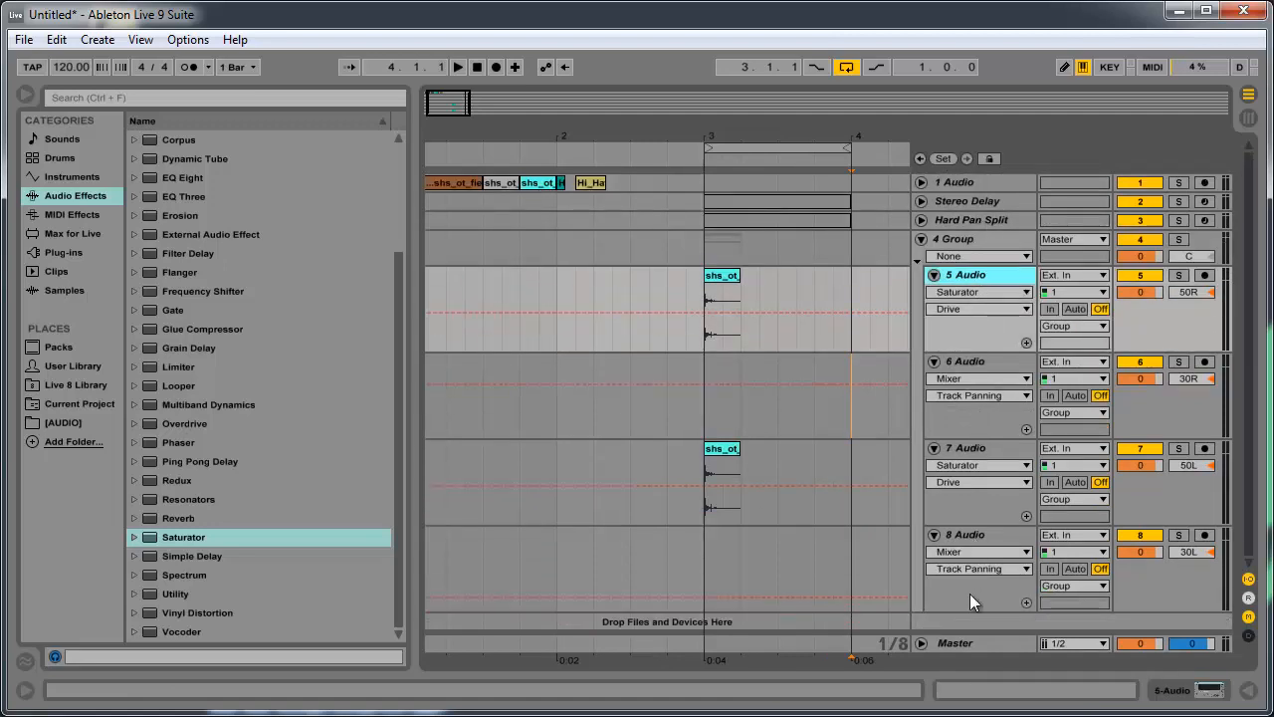
shift+click(993, 535)
drag(989, 610, 988, 579)
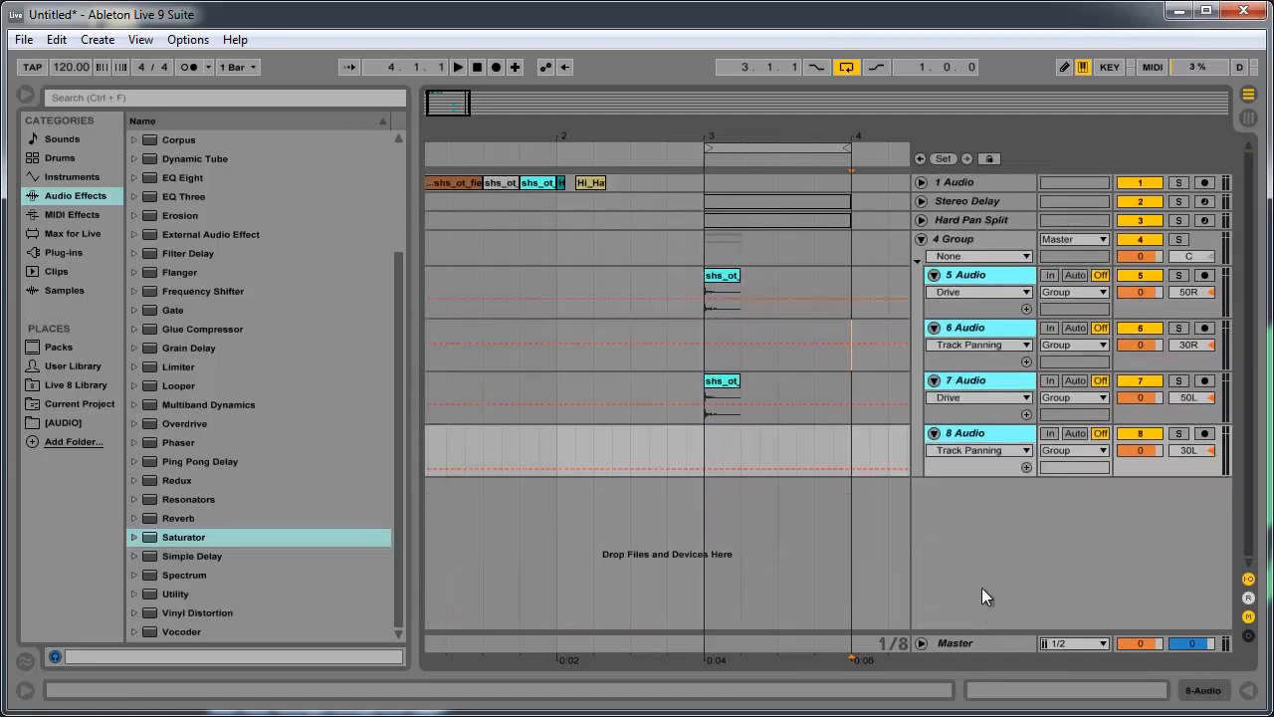
click(971, 280)
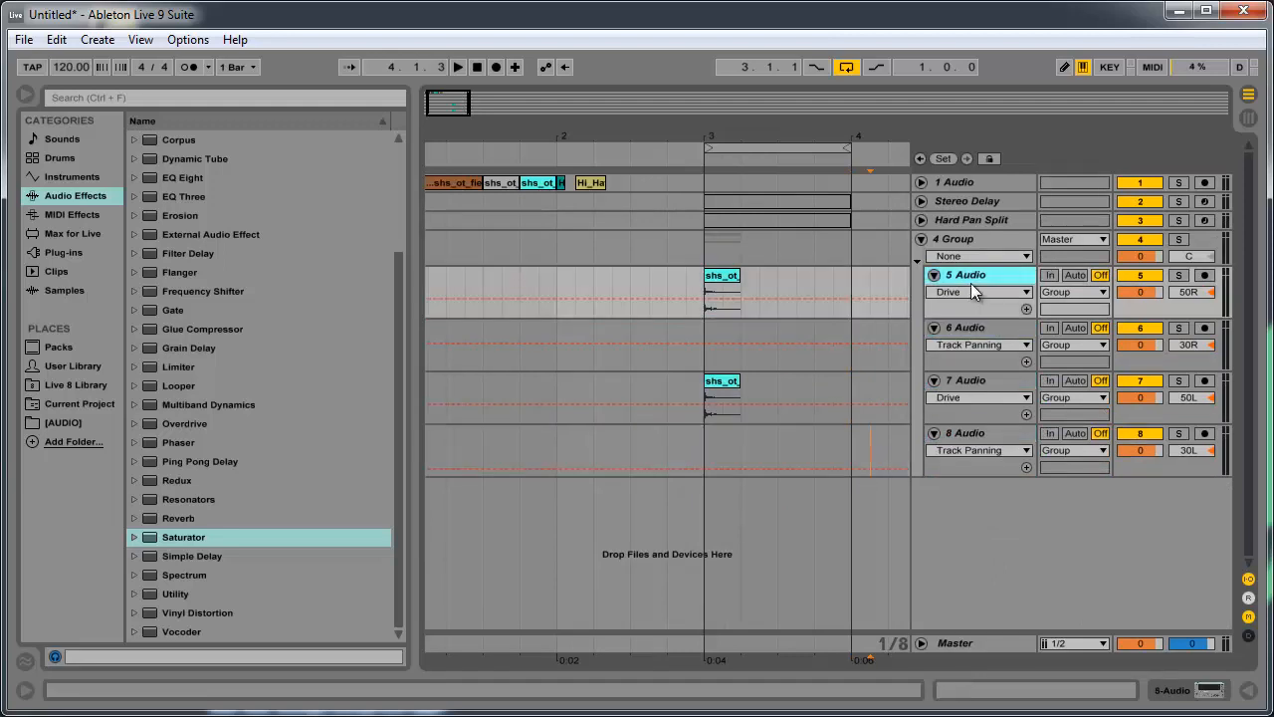
shift+click(984, 434)
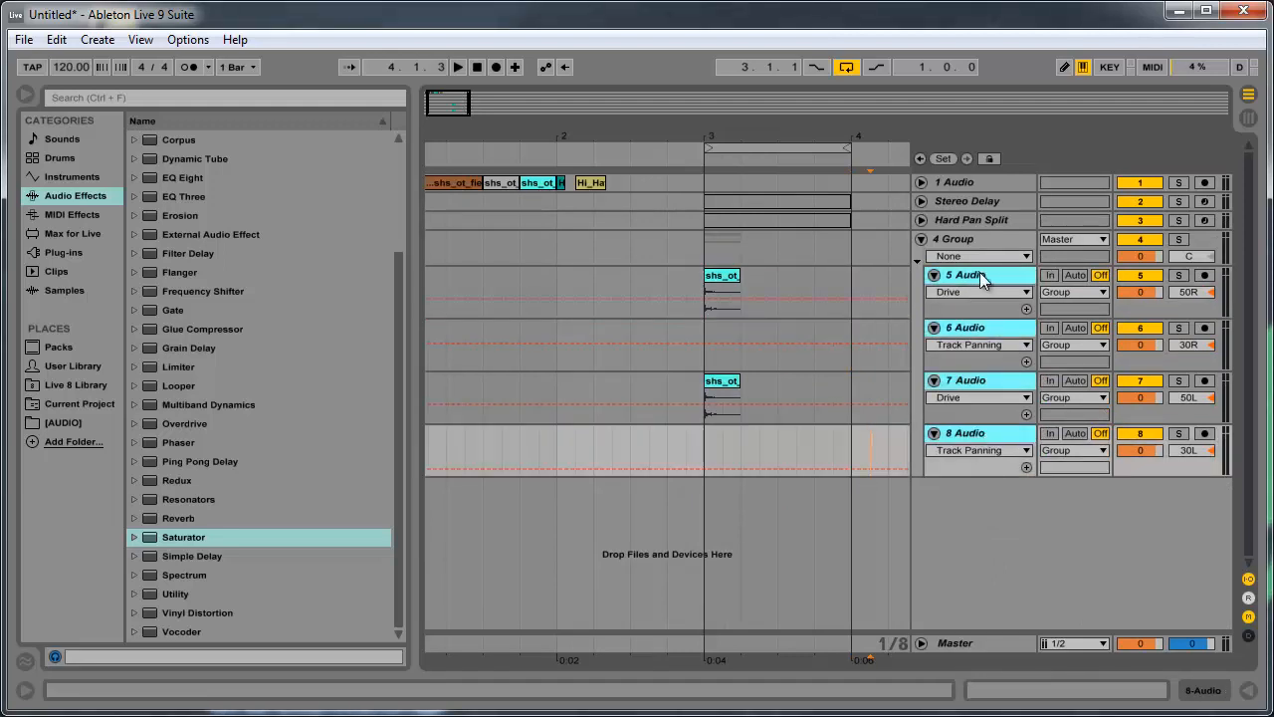
click(980, 281)
shift+click(978, 431)
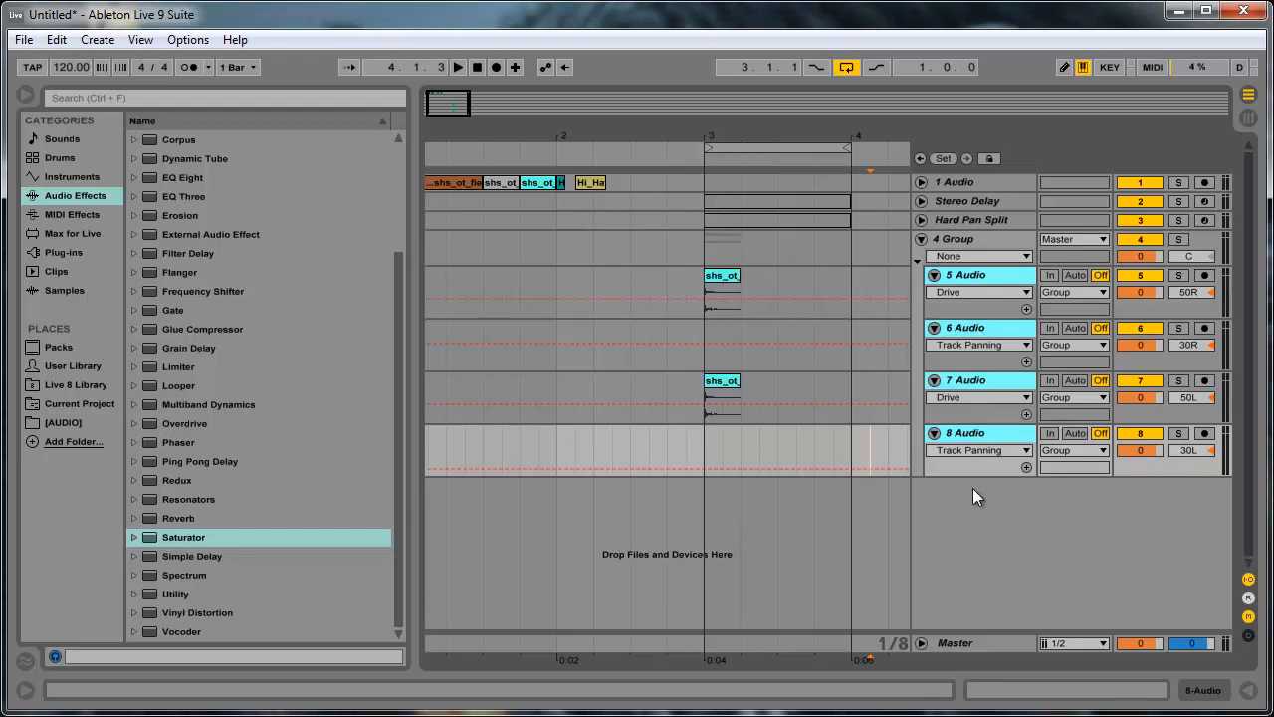
mouse_move(972, 479)
mouse_down()
mouse_move(960, 477)
mouse_move(961, 497)
mouse_move(965, 483)
mouse_up()
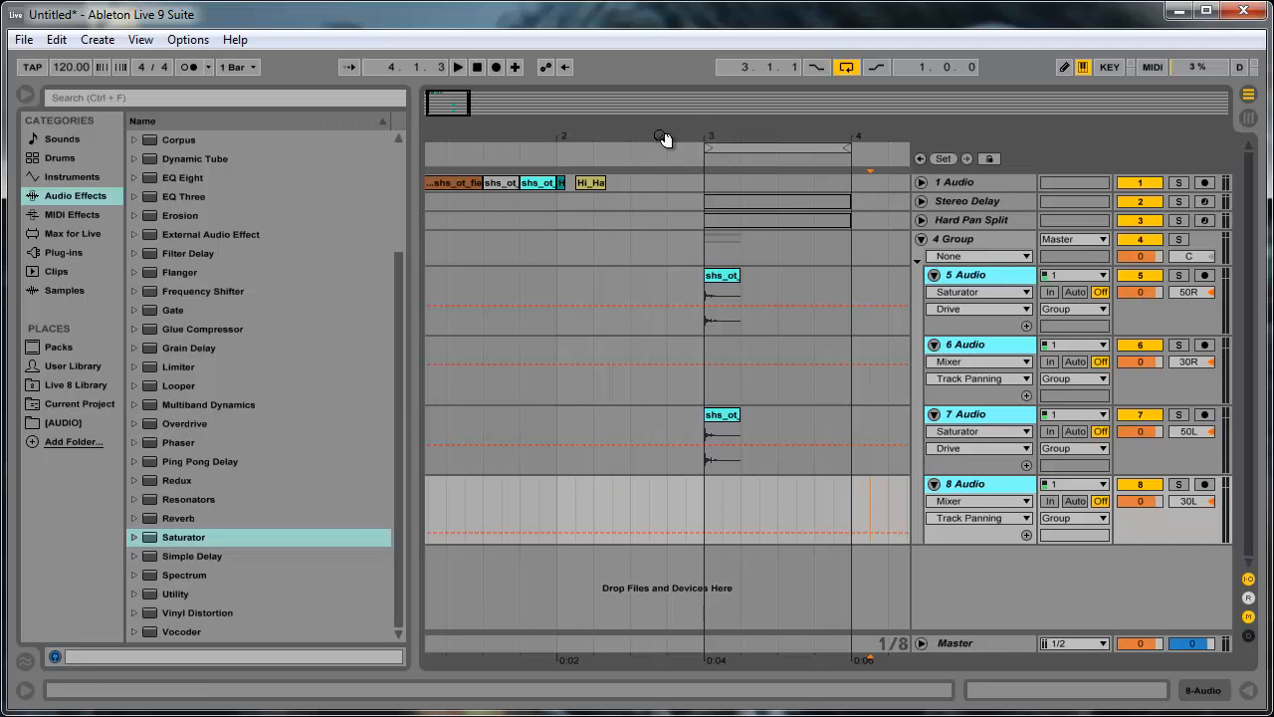
- Copy the percussion clip at bar 3 onto audio tracks 6 and 8
drag(444, 112, 465, 116)
click(672, 373)
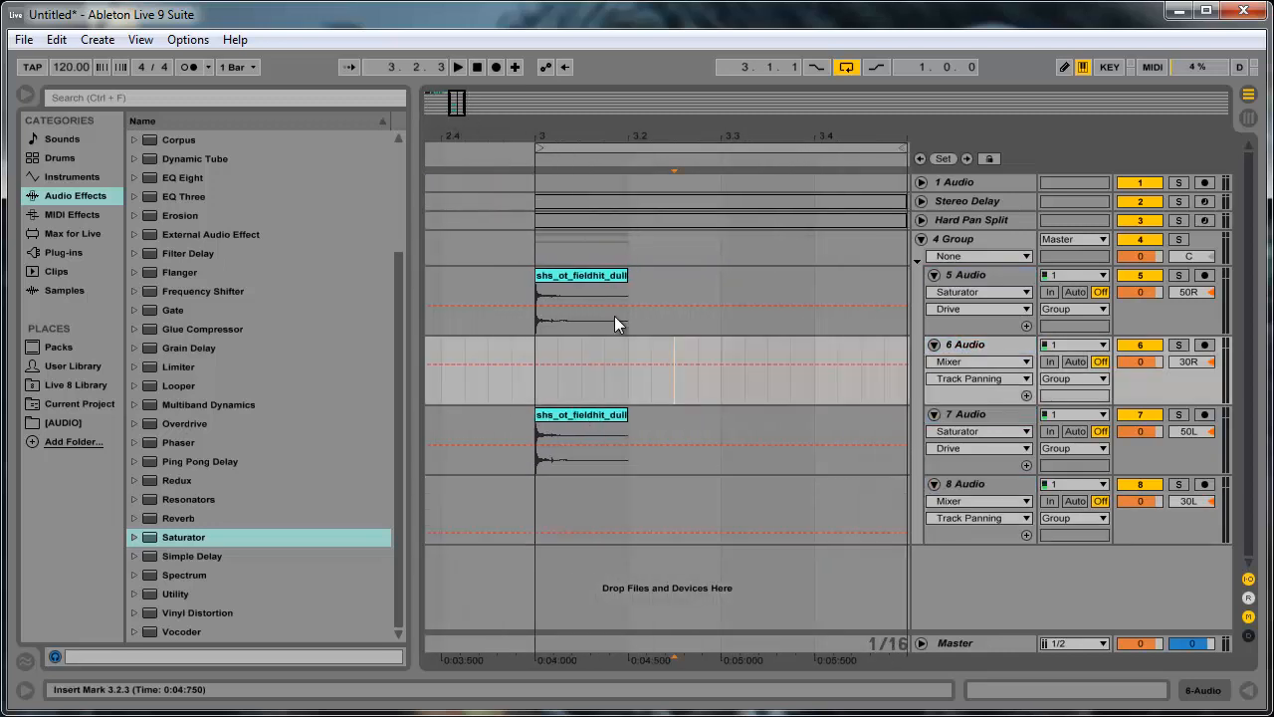
drag(588, 279, 585, 493)
- Set the warp mode of the clip on audio track 6 to Complex
double_click(593, 344)
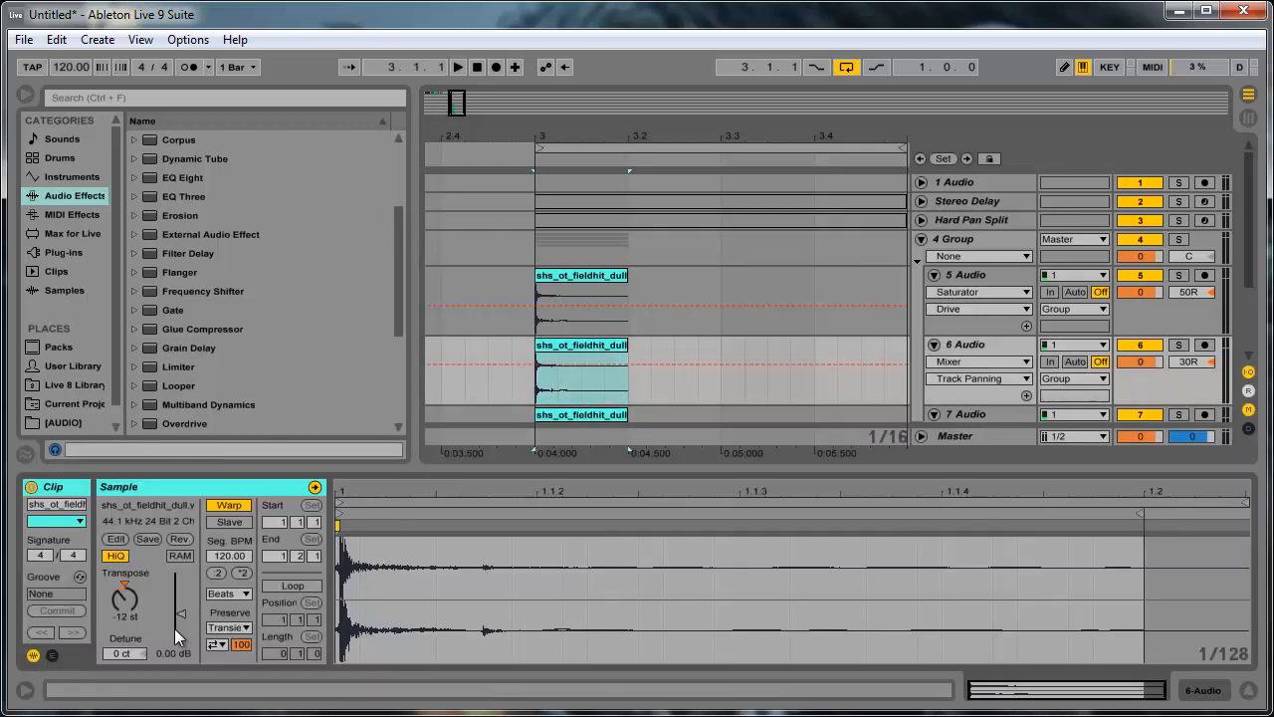
click(223, 594)
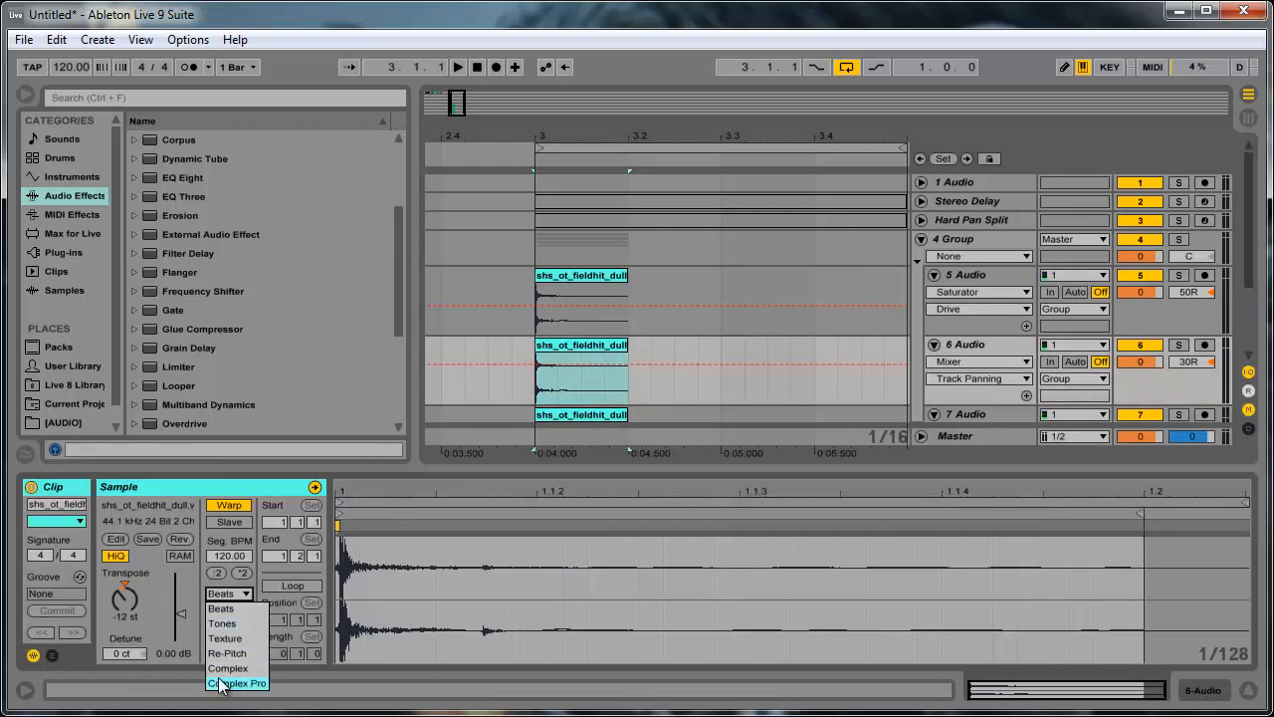
click(227, 683)
scroll(596, 410, down, 3)
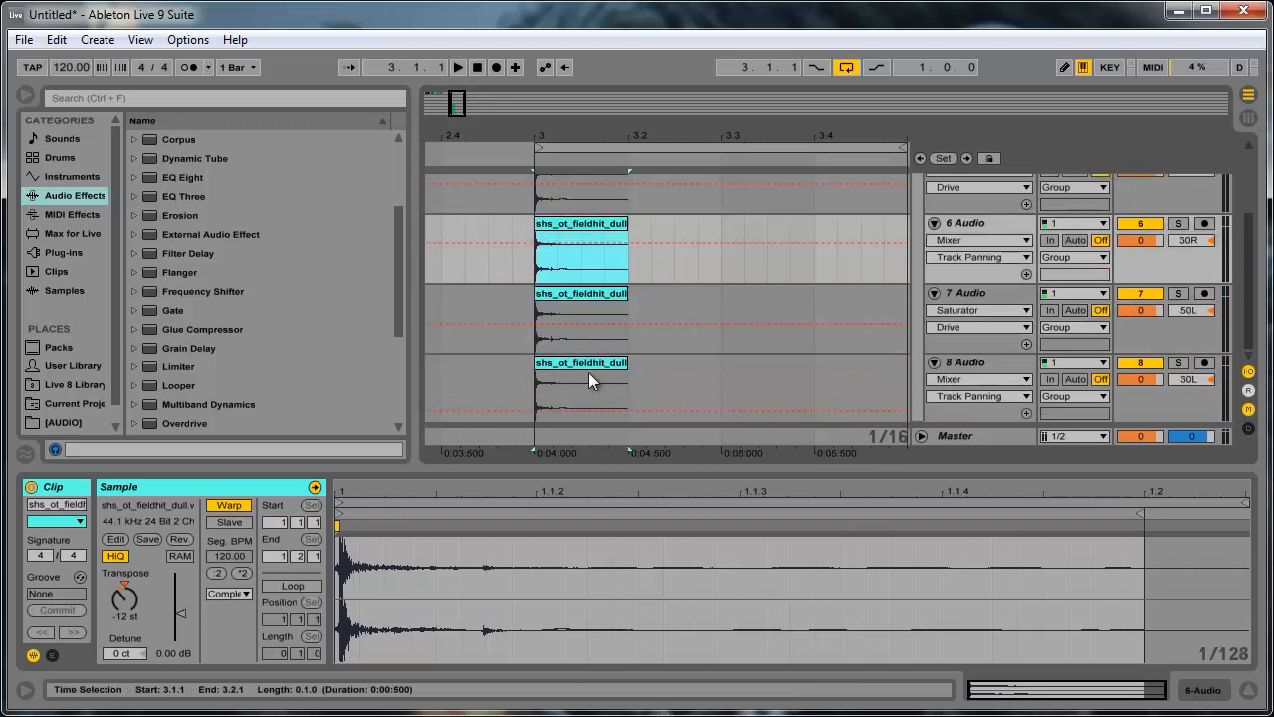
- Set the clip on audio track 8 to the Complex Pro warp mode with Formants at 83.59
click(589, 364)
click(223, 594)
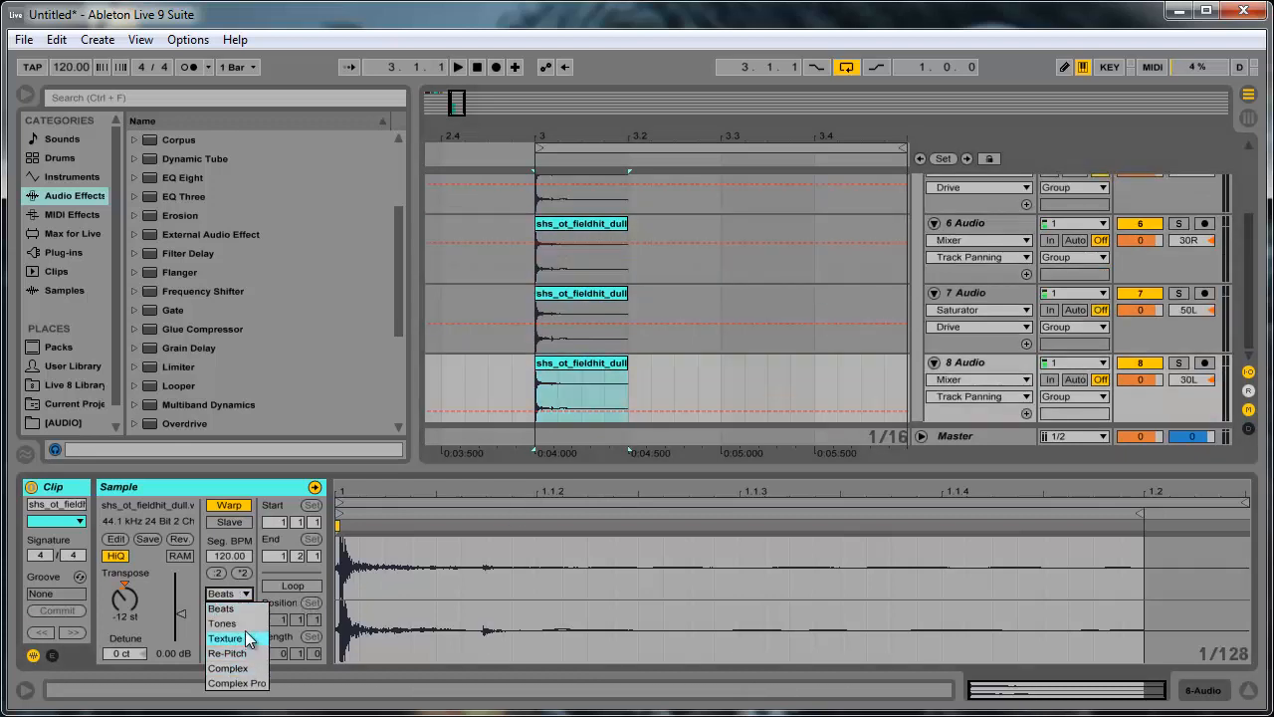
click(246, 681)
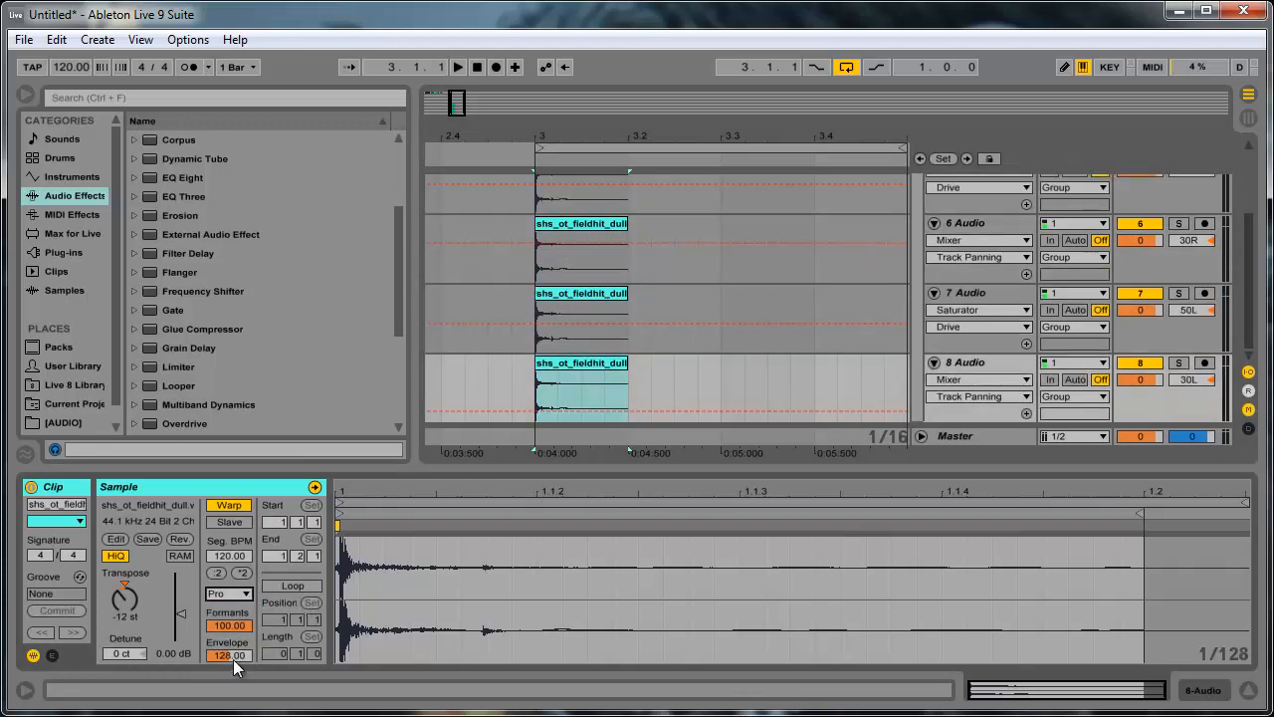
drag(246, 627, 245, 647)
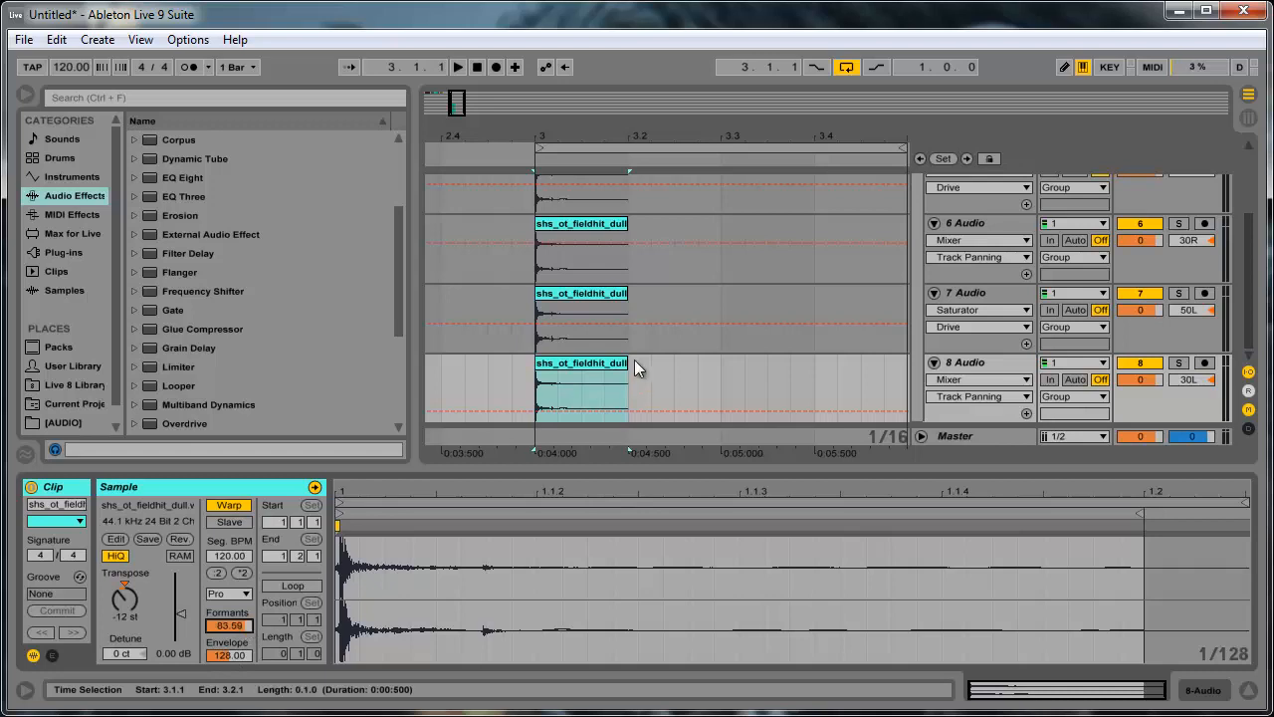
- Play the four panned clips together
key(space)
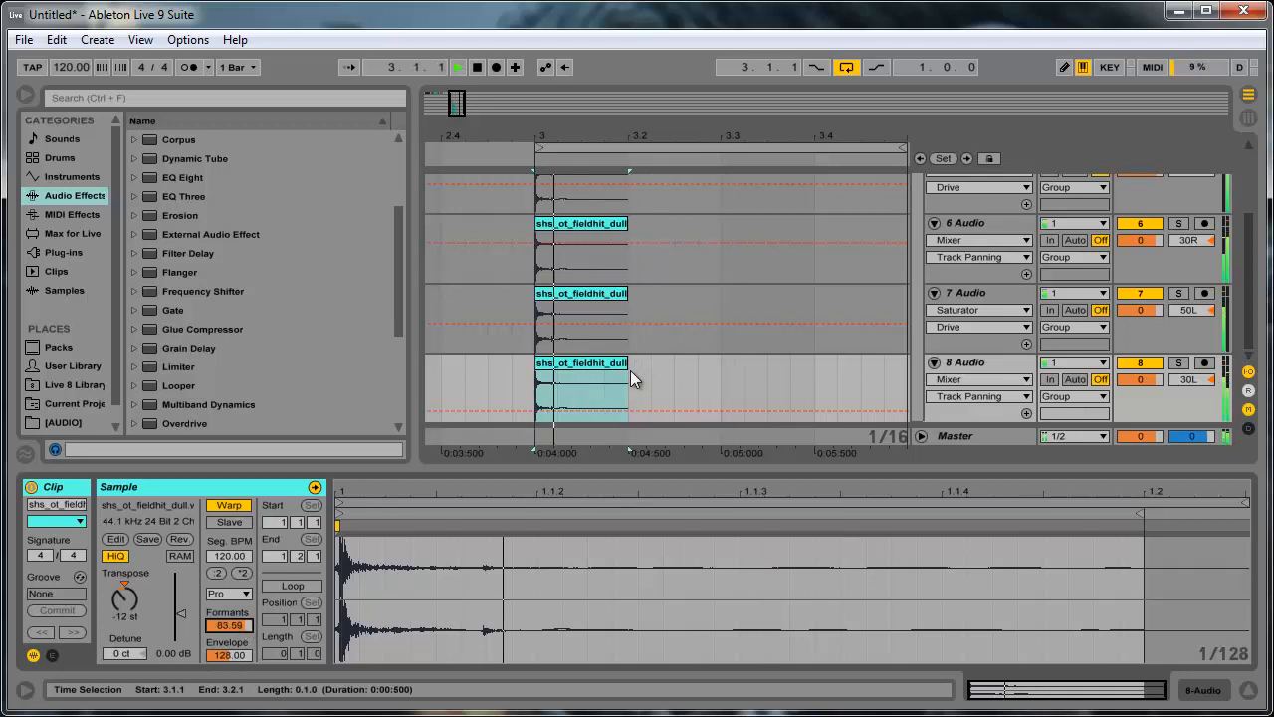
key(space)
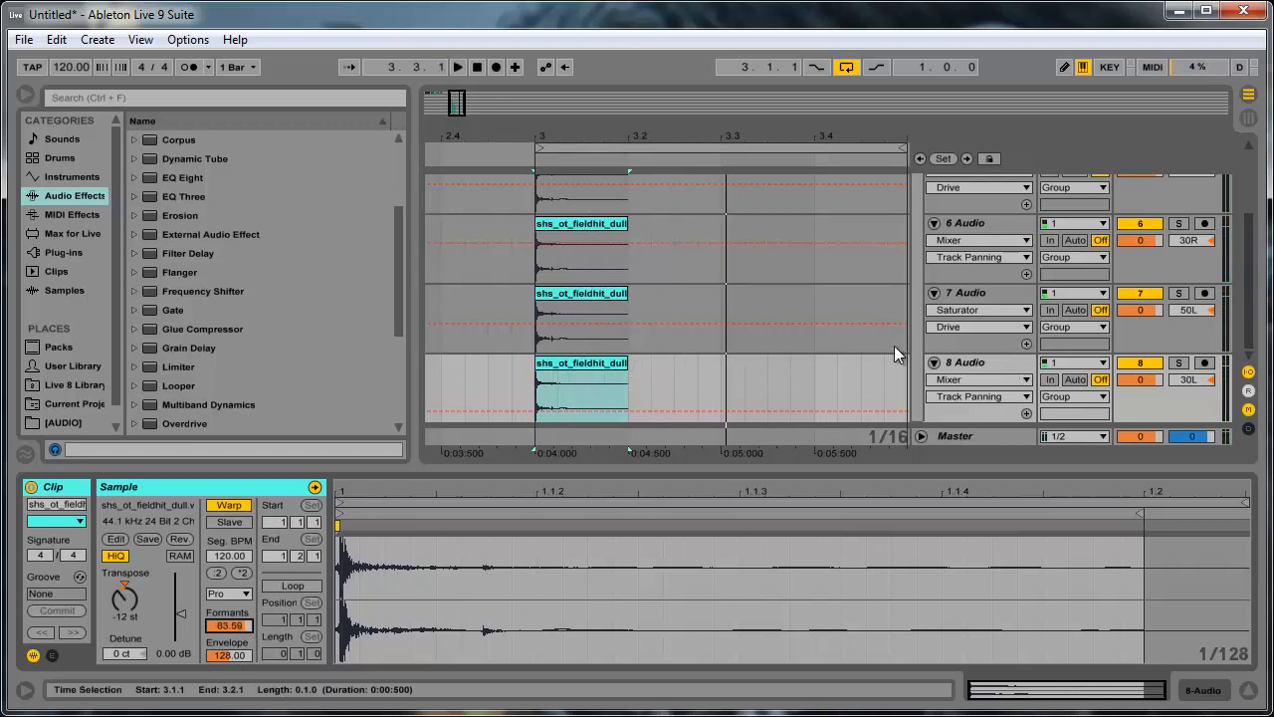
- Delete the two audio tracks panned 30R and 30L from the group
scroll(915, 350, up, 2)
click(972, 373)
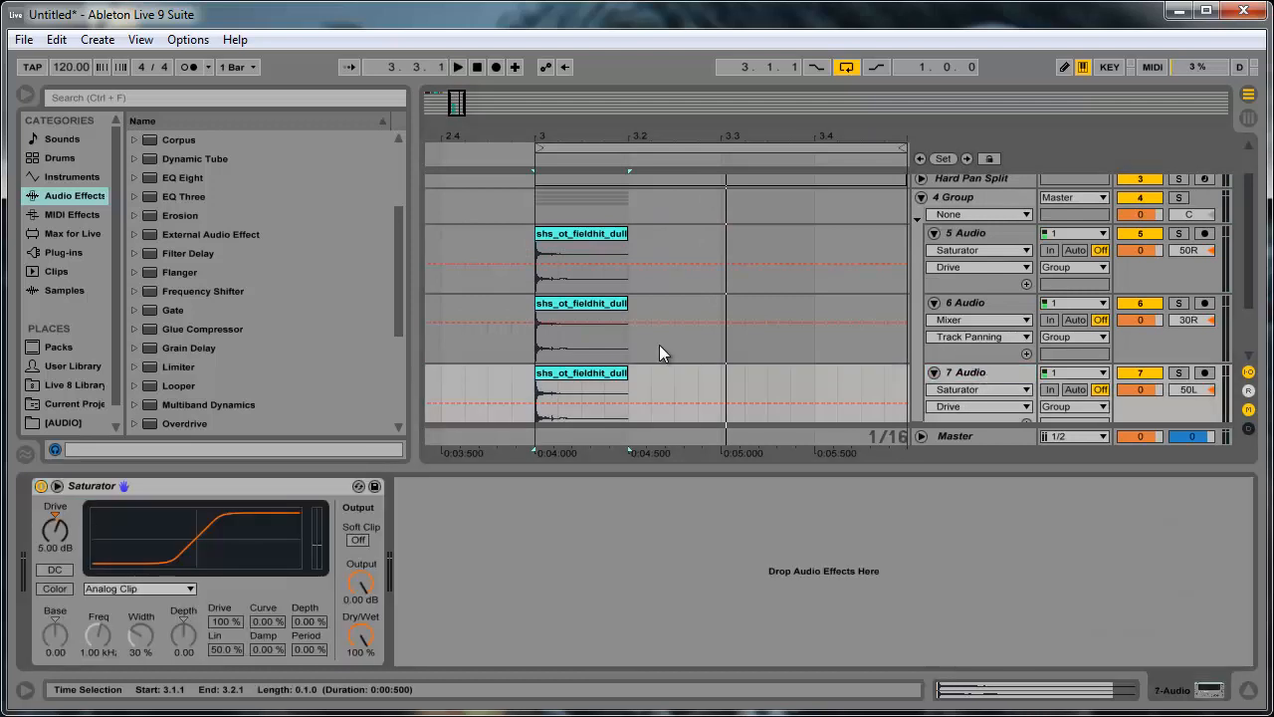
scroll(657, 345, down, 2)
click(711, 289)
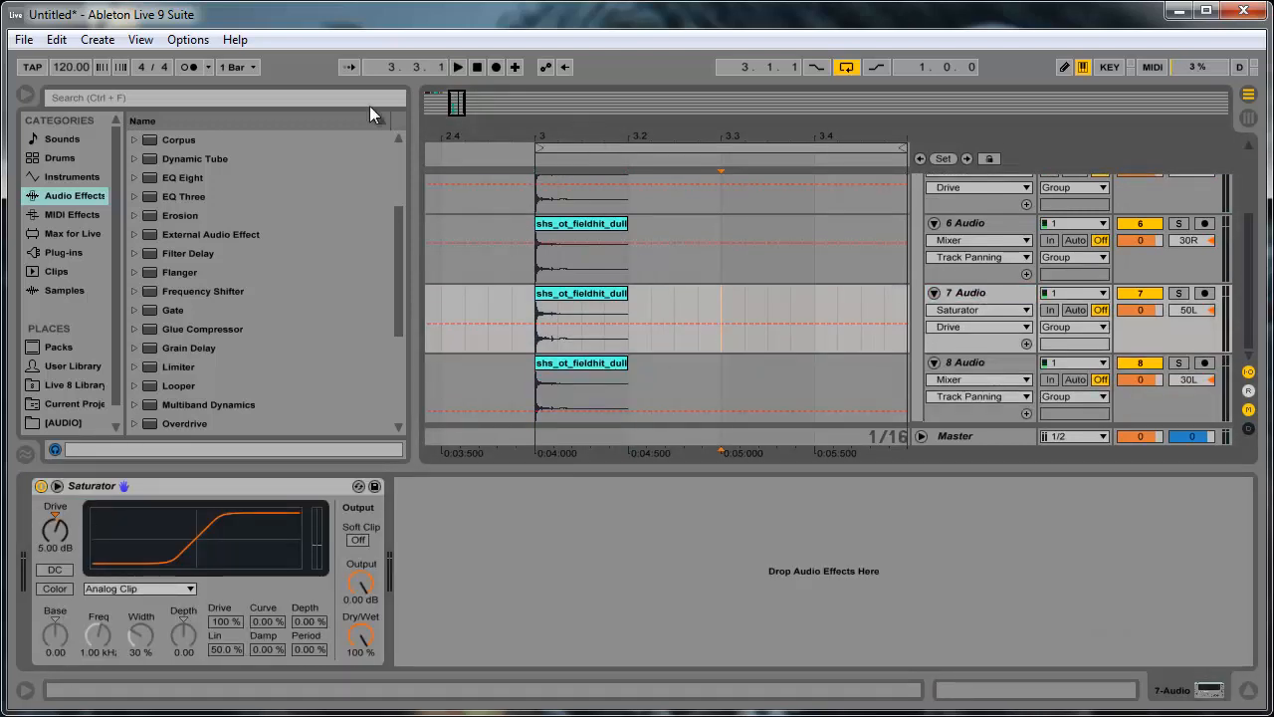
drag(460, 104, 461, 101)
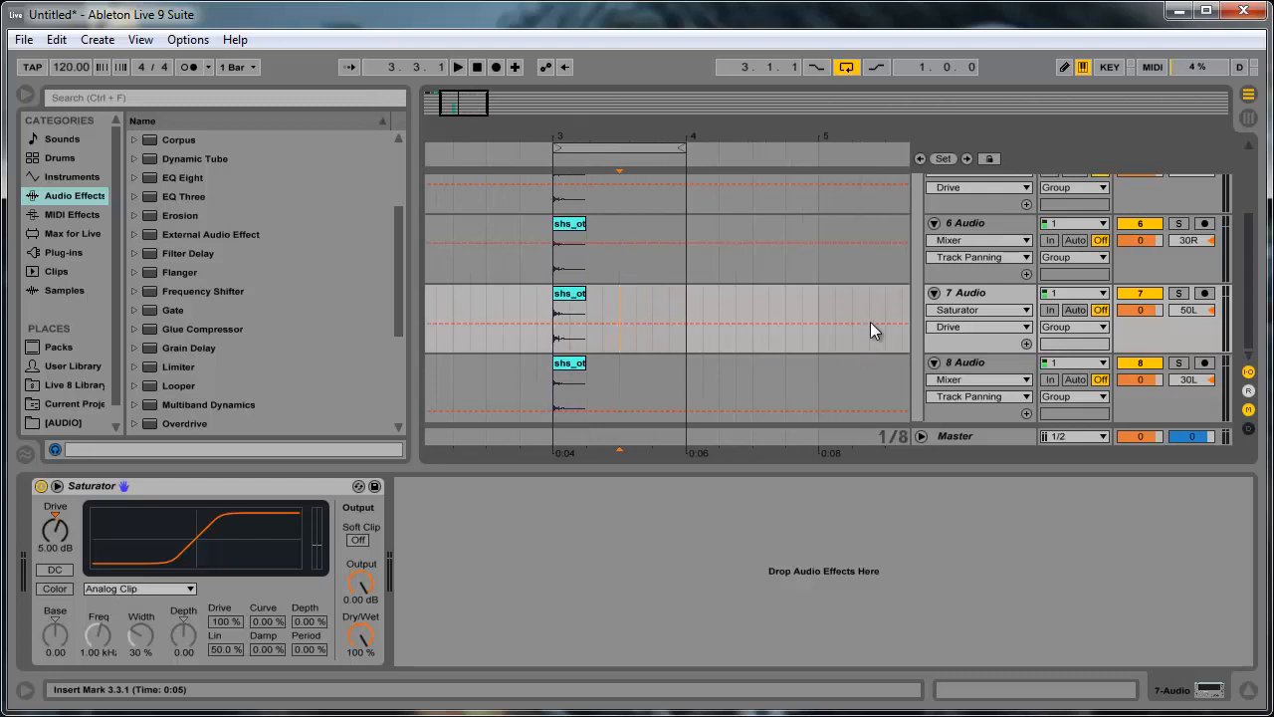
click(989, 293)
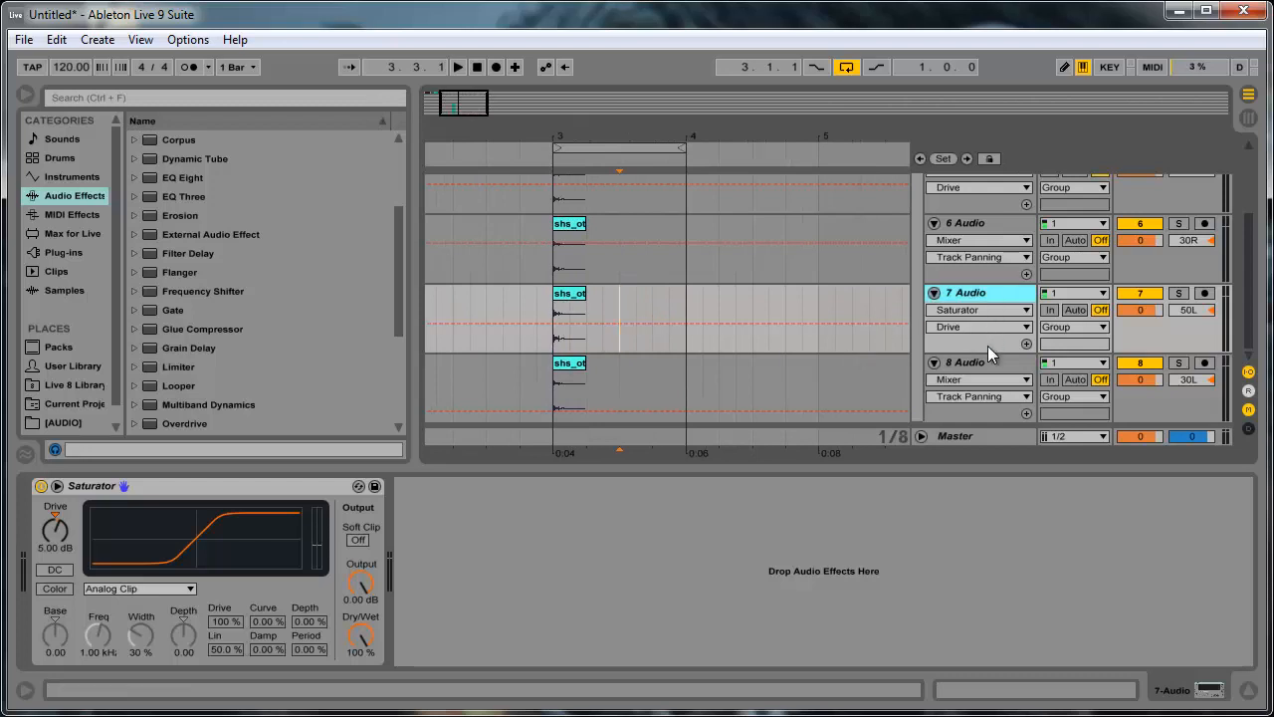
click(998, 366)
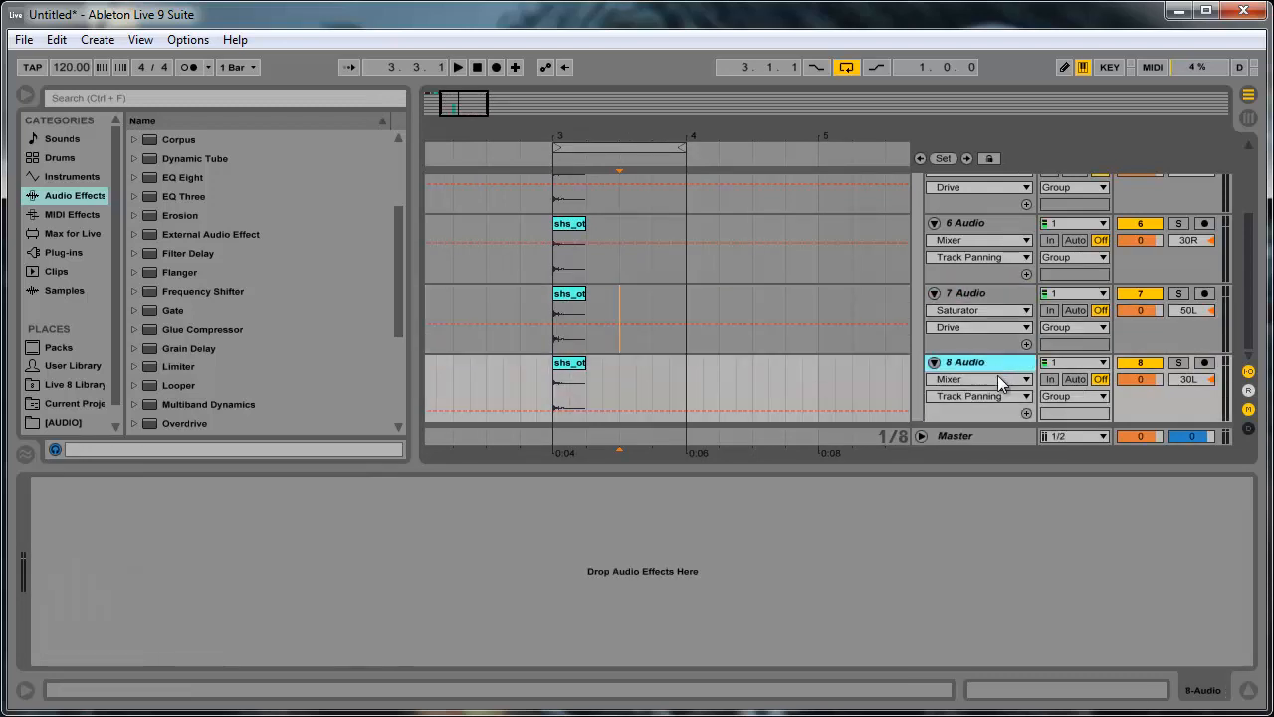
click(964, 292)
scroll(964, 283, up, 2)
click(963, 341)
key(Delete)
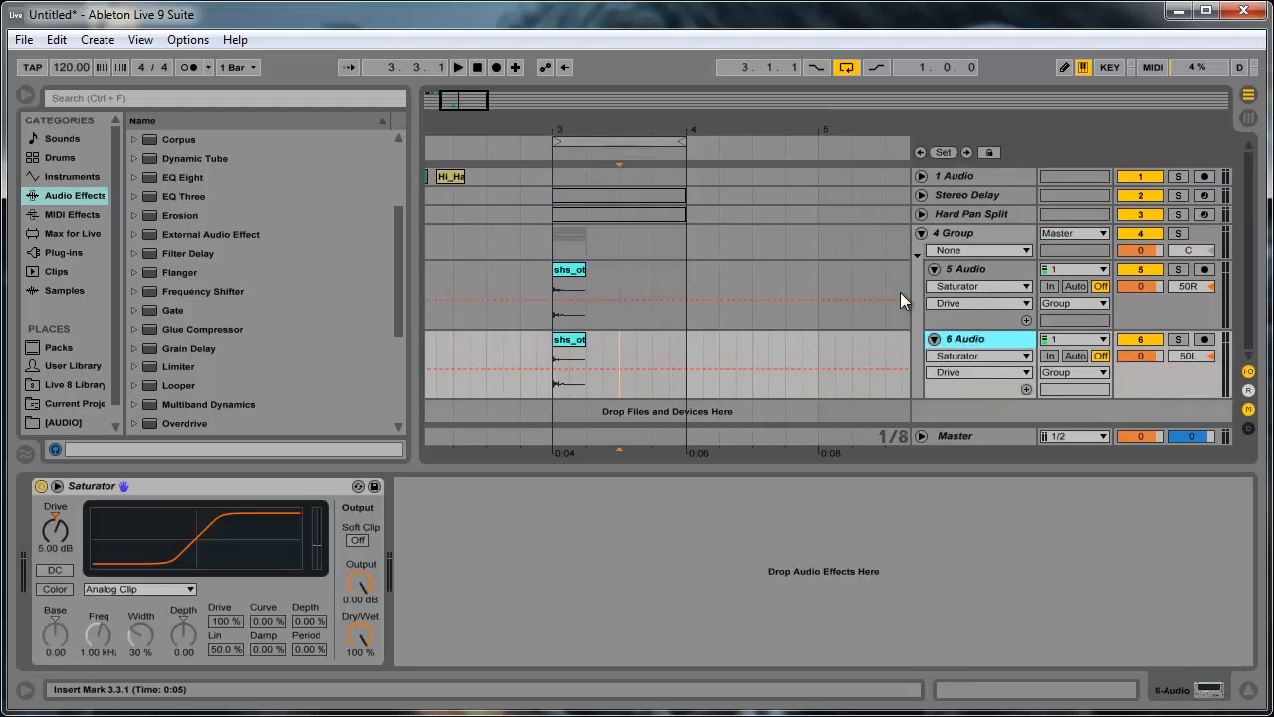
- Freeze the two remaining percussion tracks in the group, audio tracks 5 and 6
click(982, 265)
right_click(984, 279)
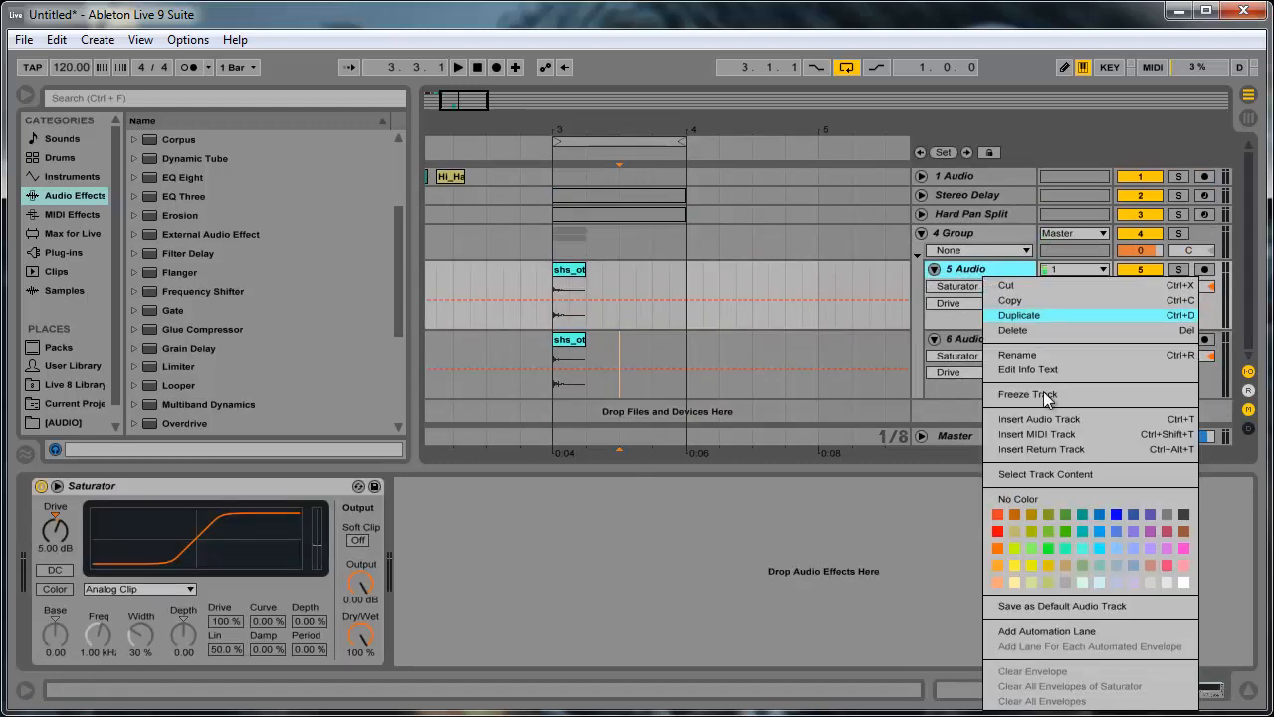
click(1041, 394)
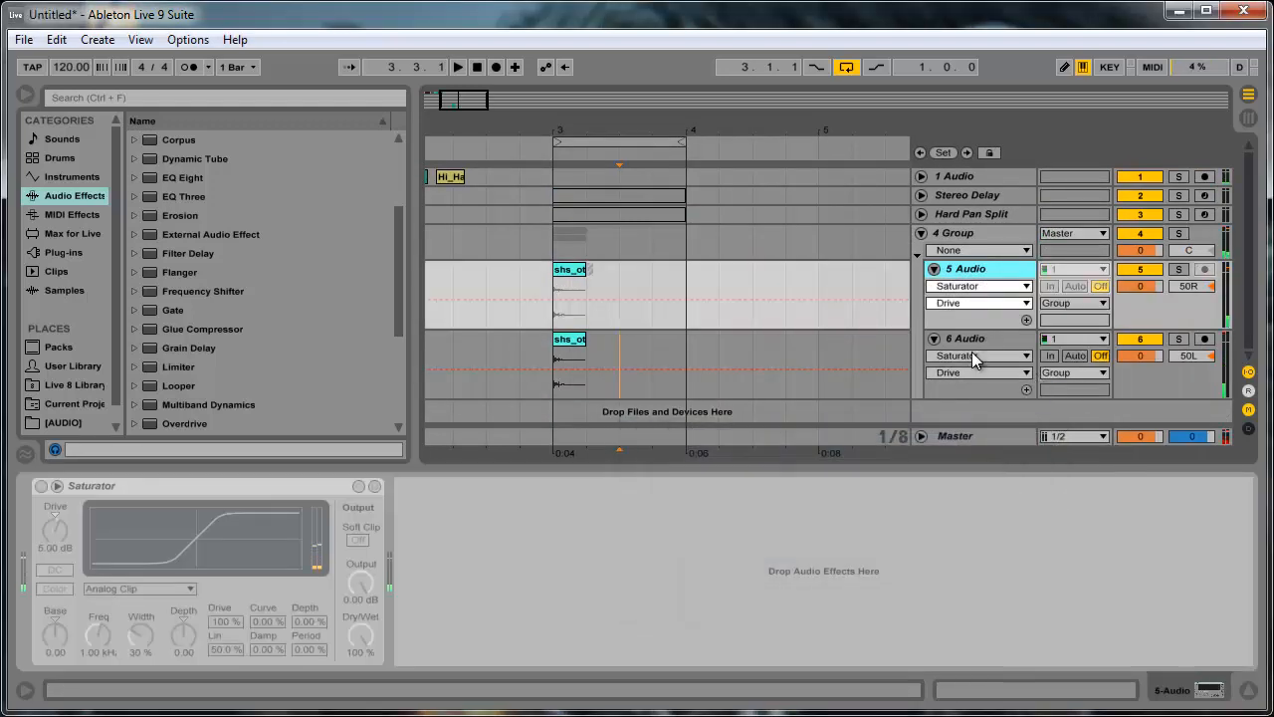
right_click(981, 338)
click(1023, 455)
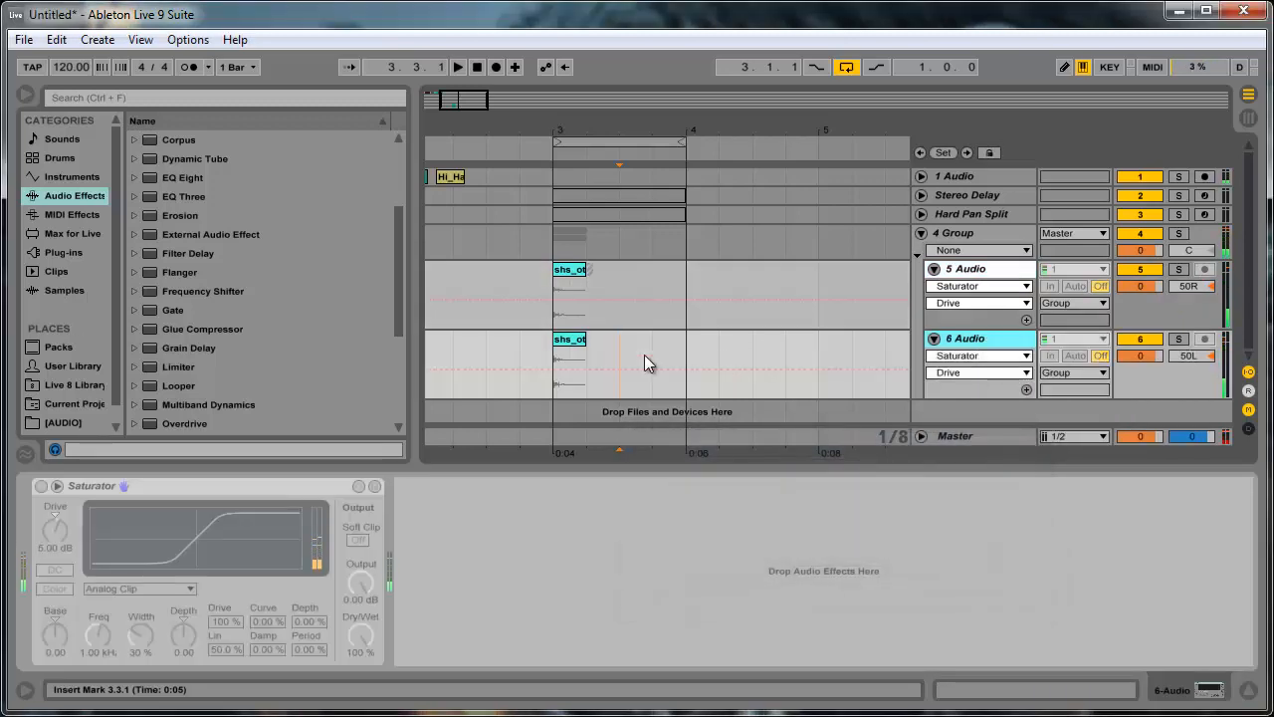
click(602, 363)
- Insert a new audio track below each of the two frozen tracks
click(992, 278)
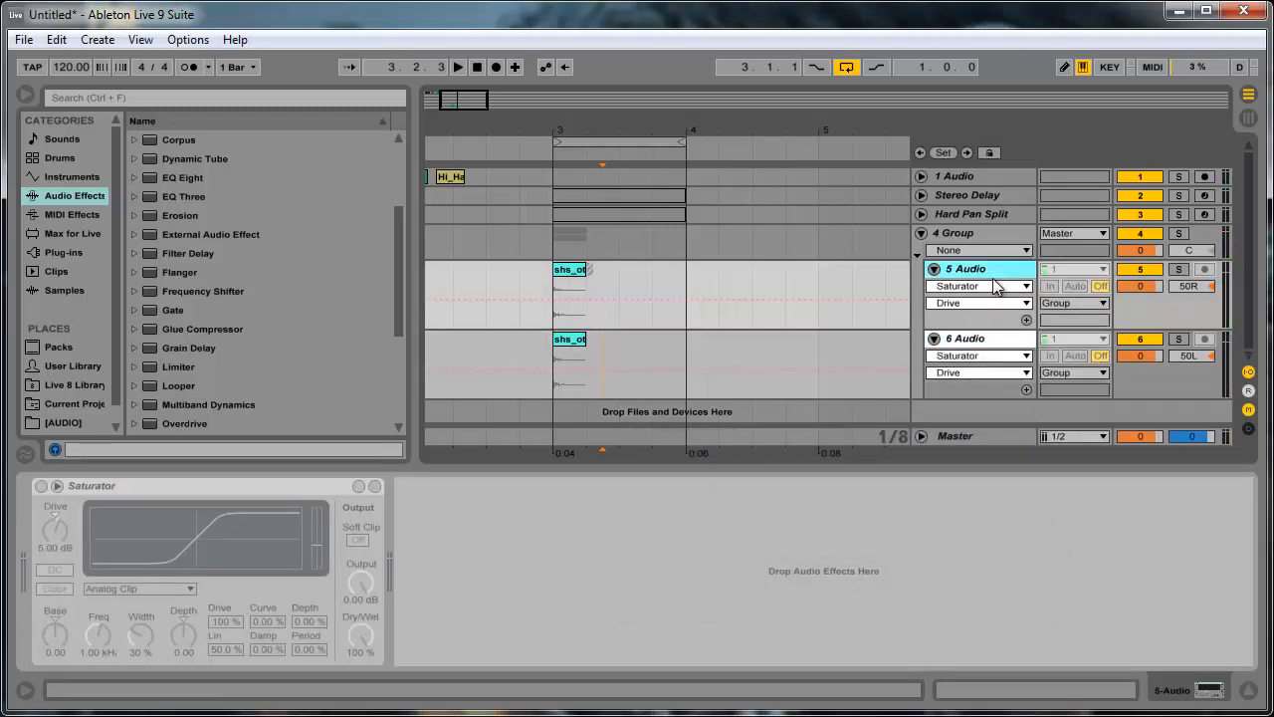
key(ctrl+t)
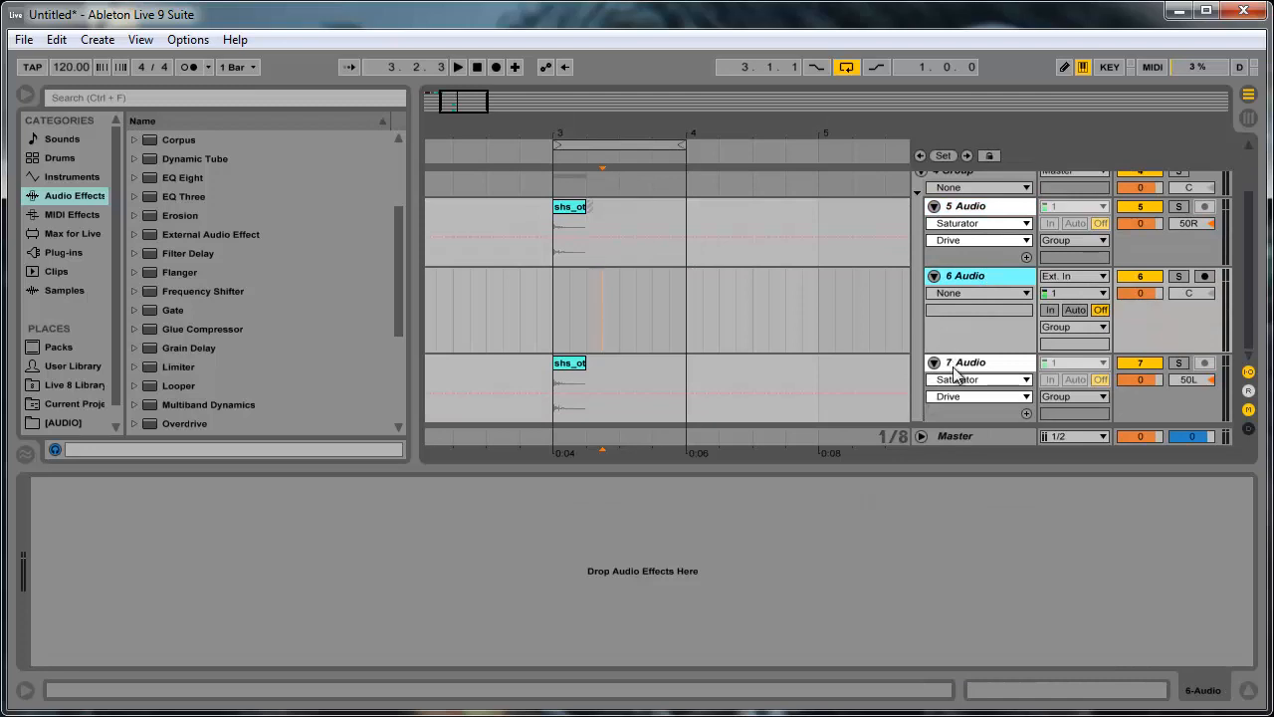
click(954, 371)
key(ctrl+t)
- Copy the frozen percussion clips at bar 3 onto the new audio tracks 6 and 8
scroll(602, 276, up, 2)
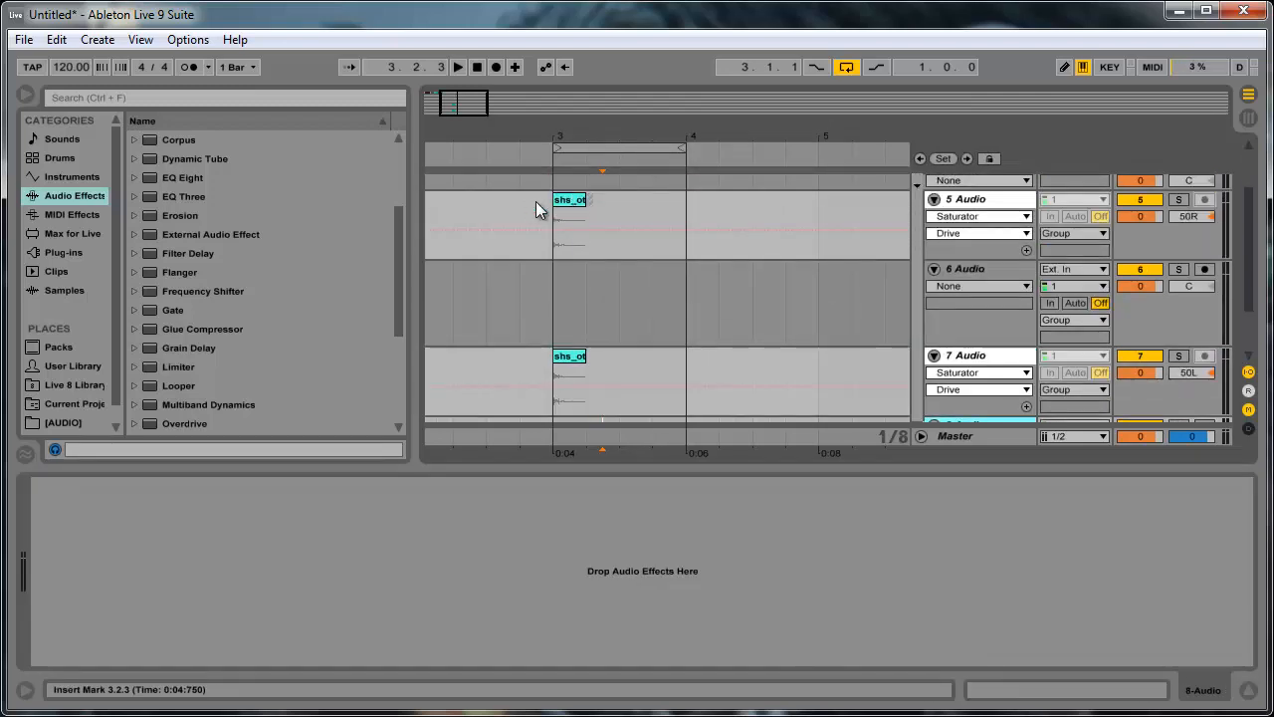
drag(536, 202, 588, 377)
scroll(534, 279, down, 2)
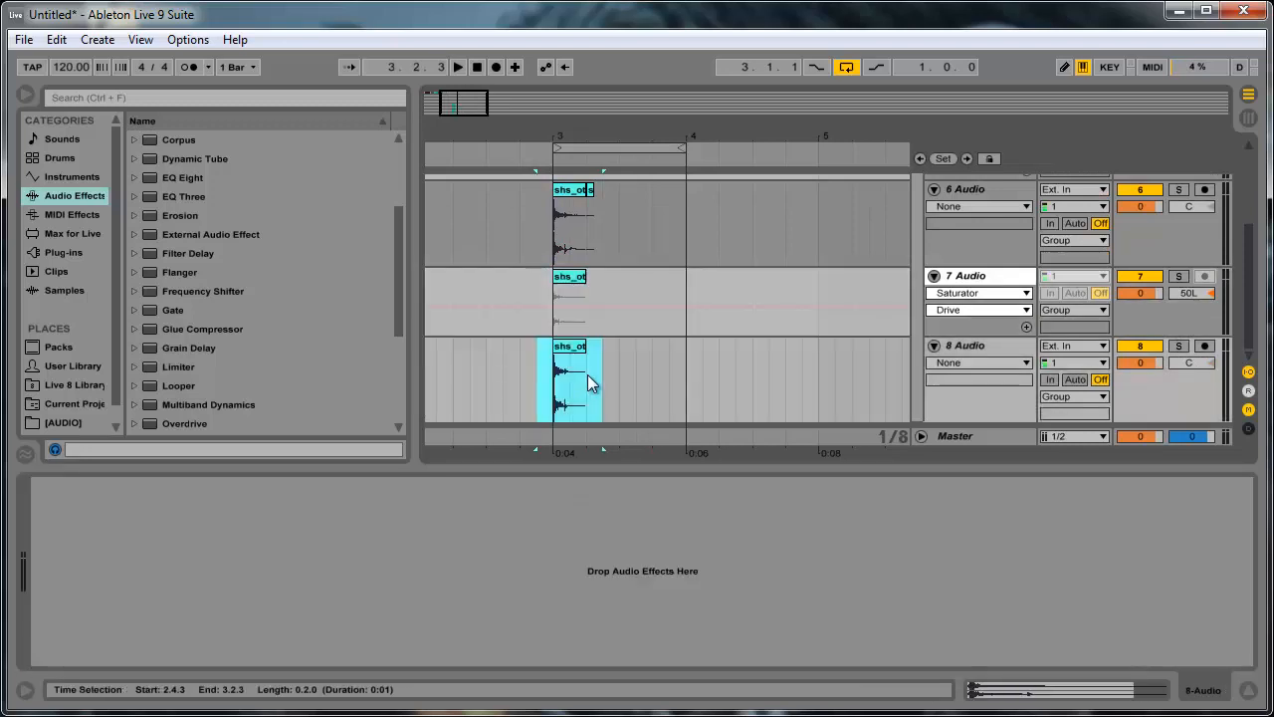
- Set the warp mode of the copied clip on audio track 6 to Texture
click(576, 193)
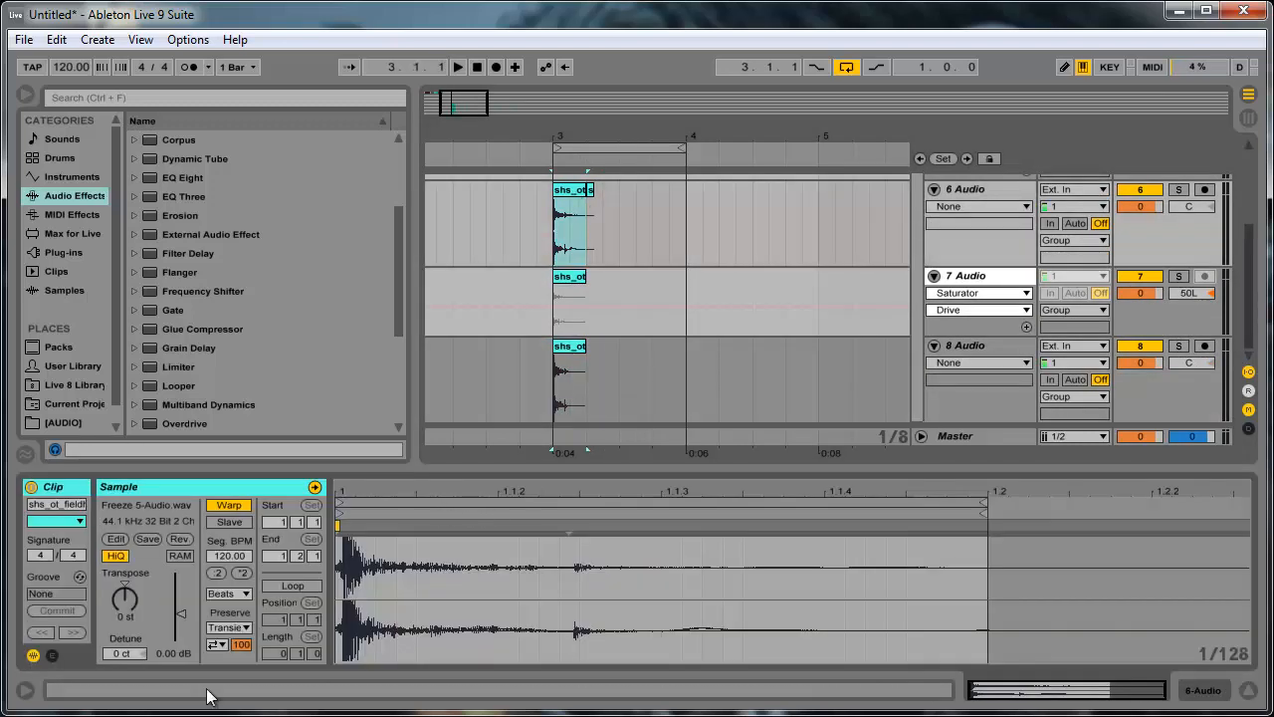
click(238, 592)
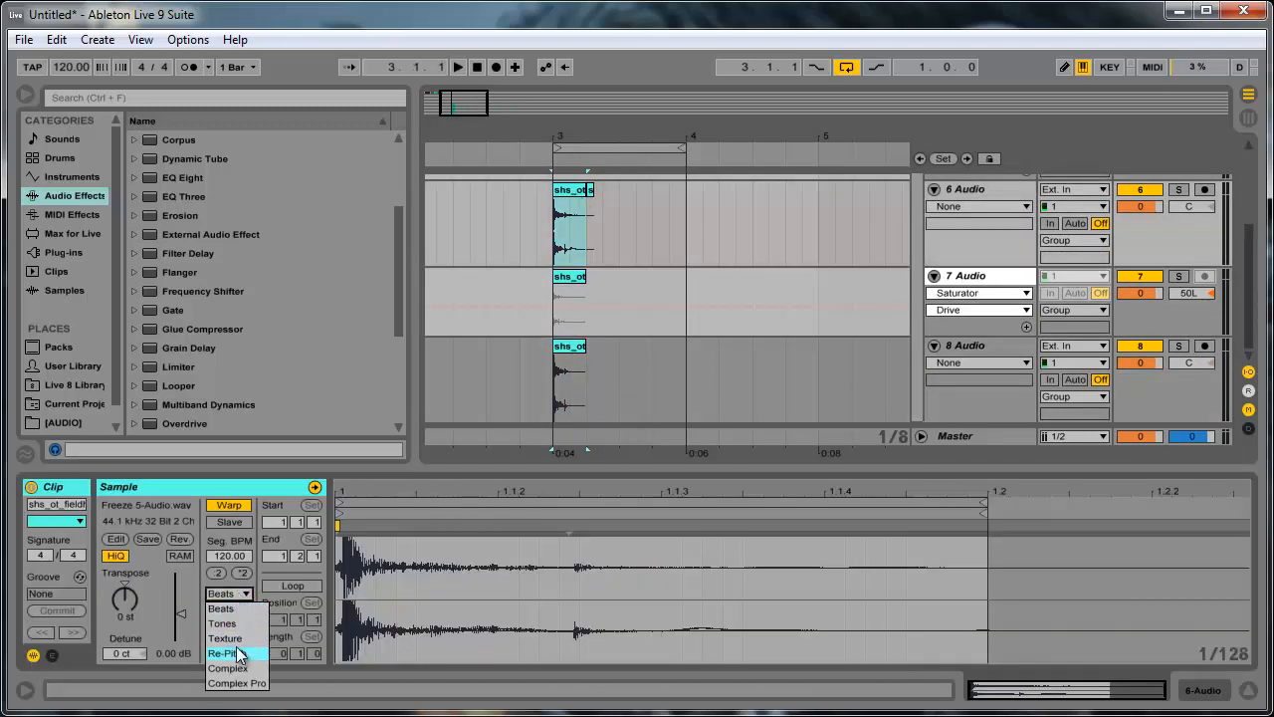
click(575, 345)
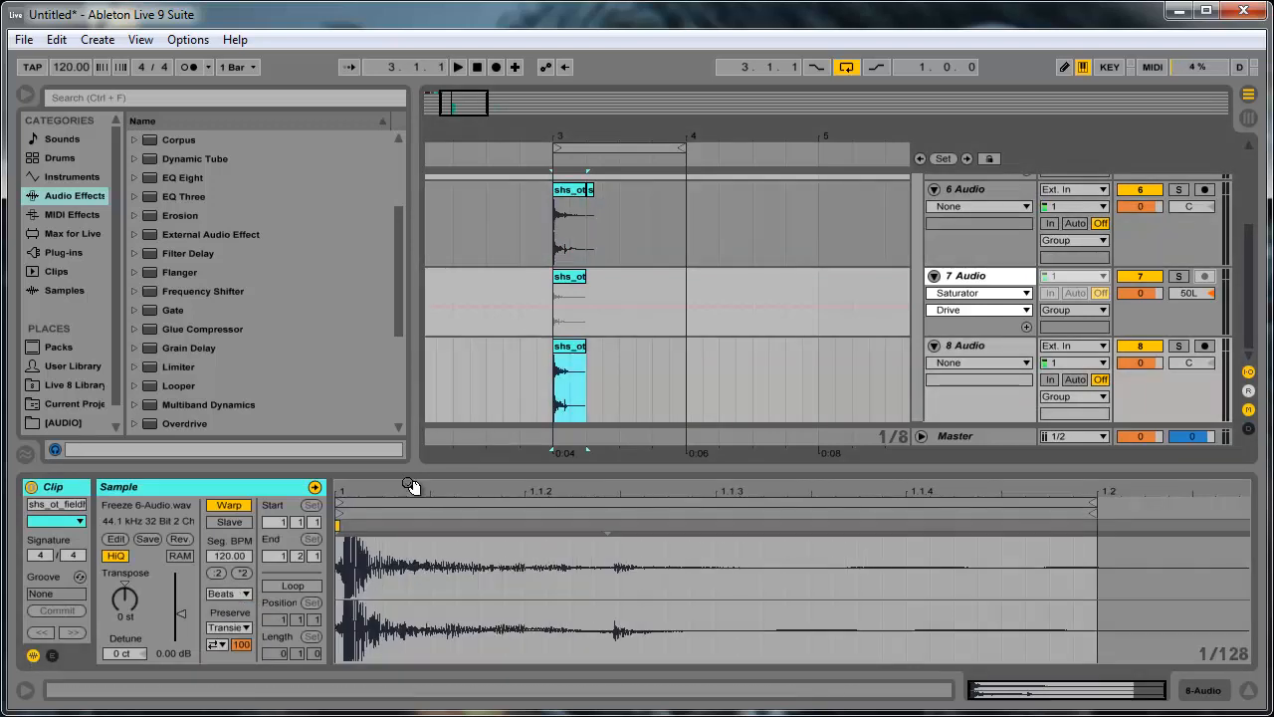
click(231, 593)
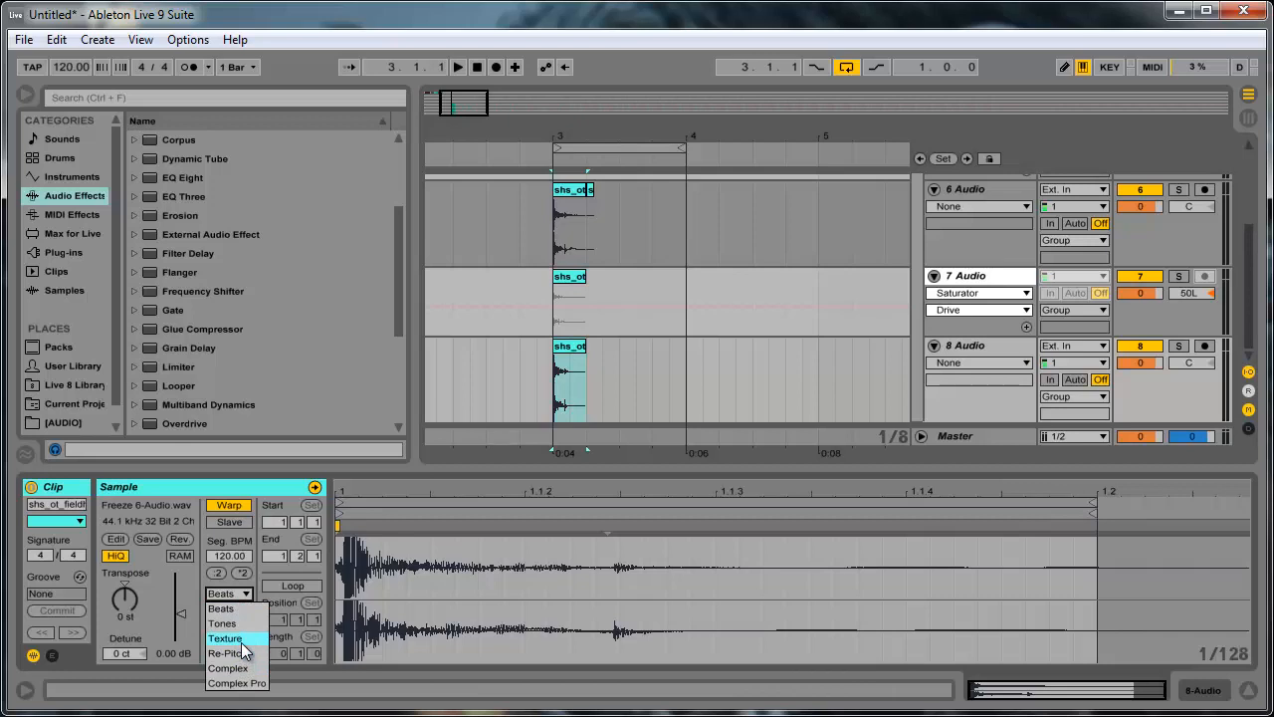
click(576, 209)
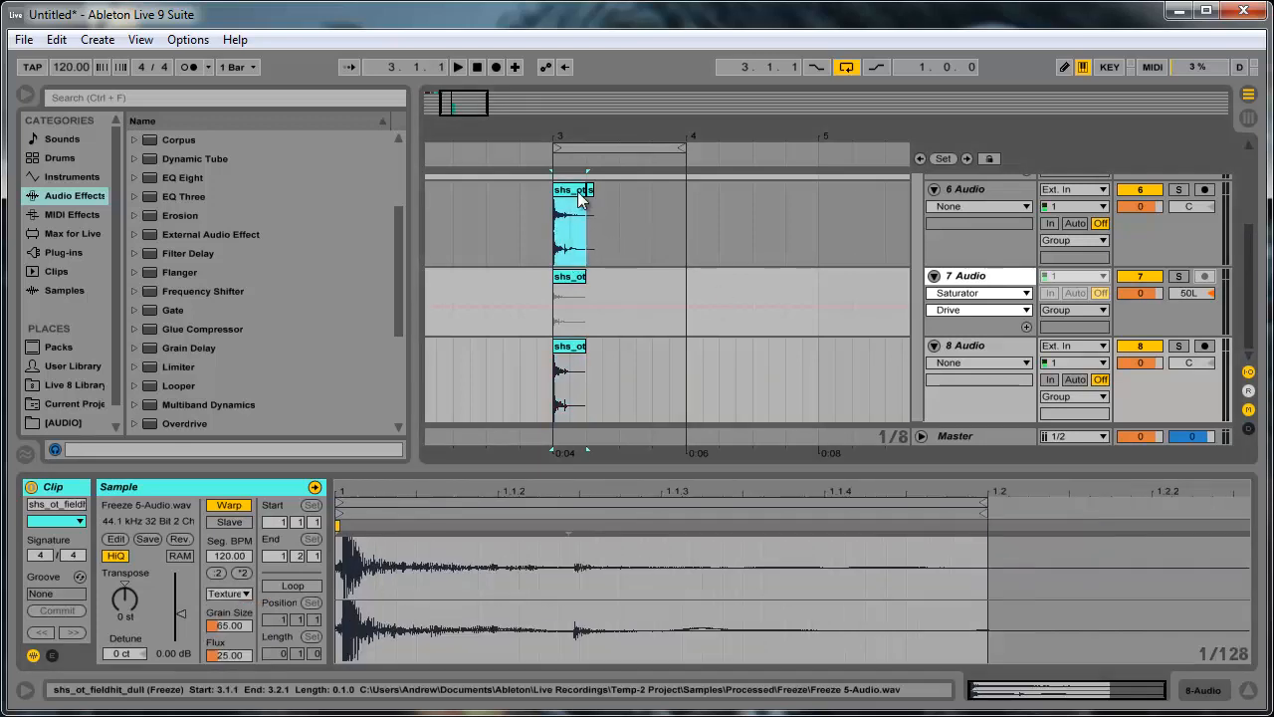
- Set the copied clip on audio track 8 to the Tones warp mode with a Grain Size of 25.27
click(570, 346)
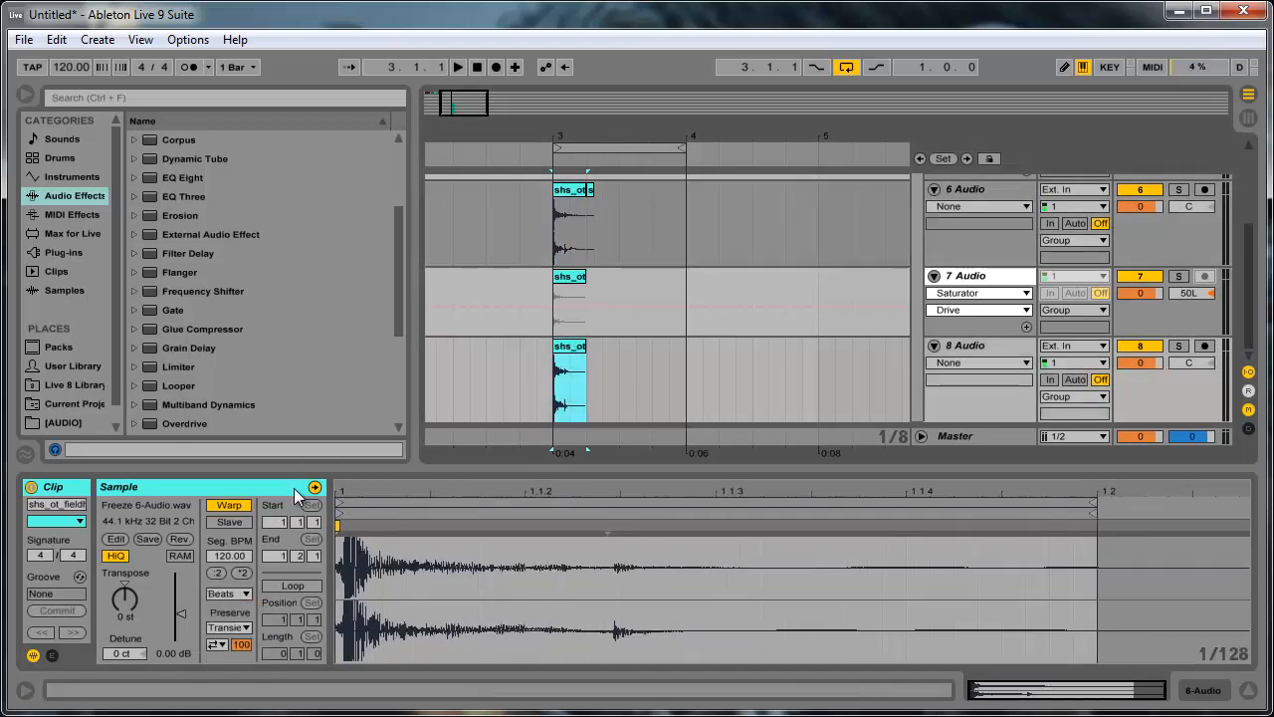
click(240, 595)
click(238, 630)
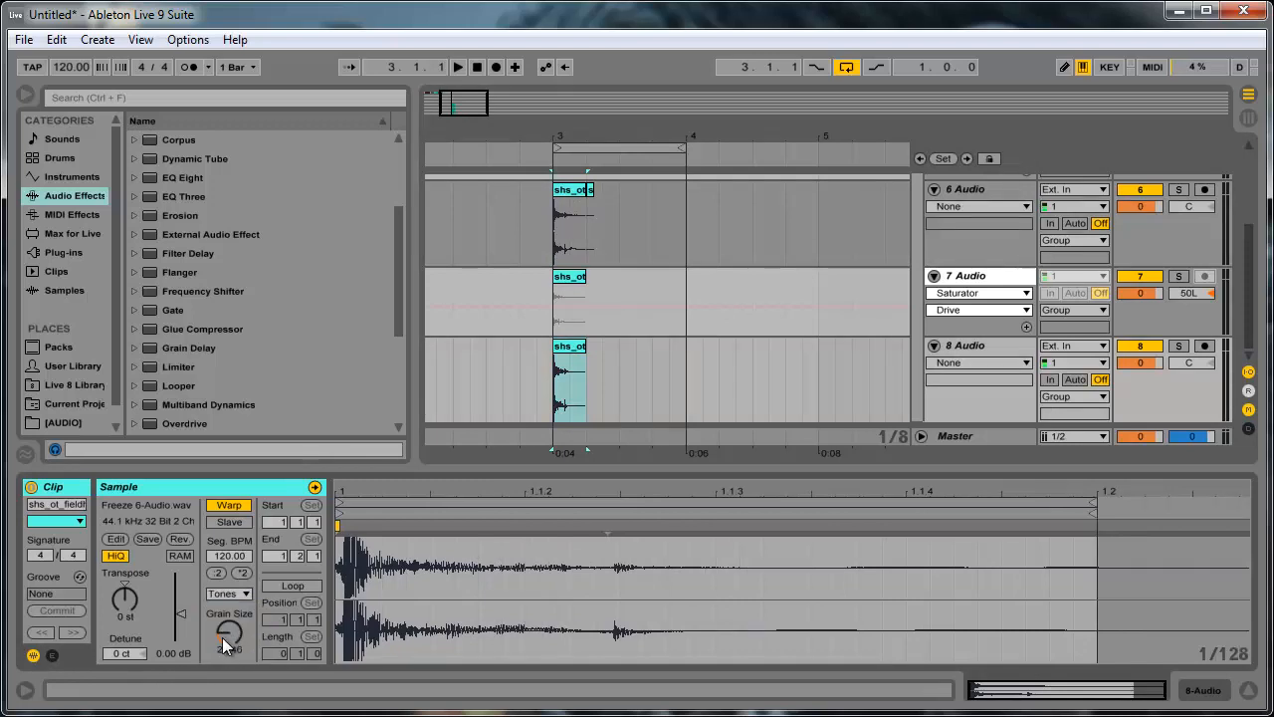
click(827, 297)
click(571, 346)
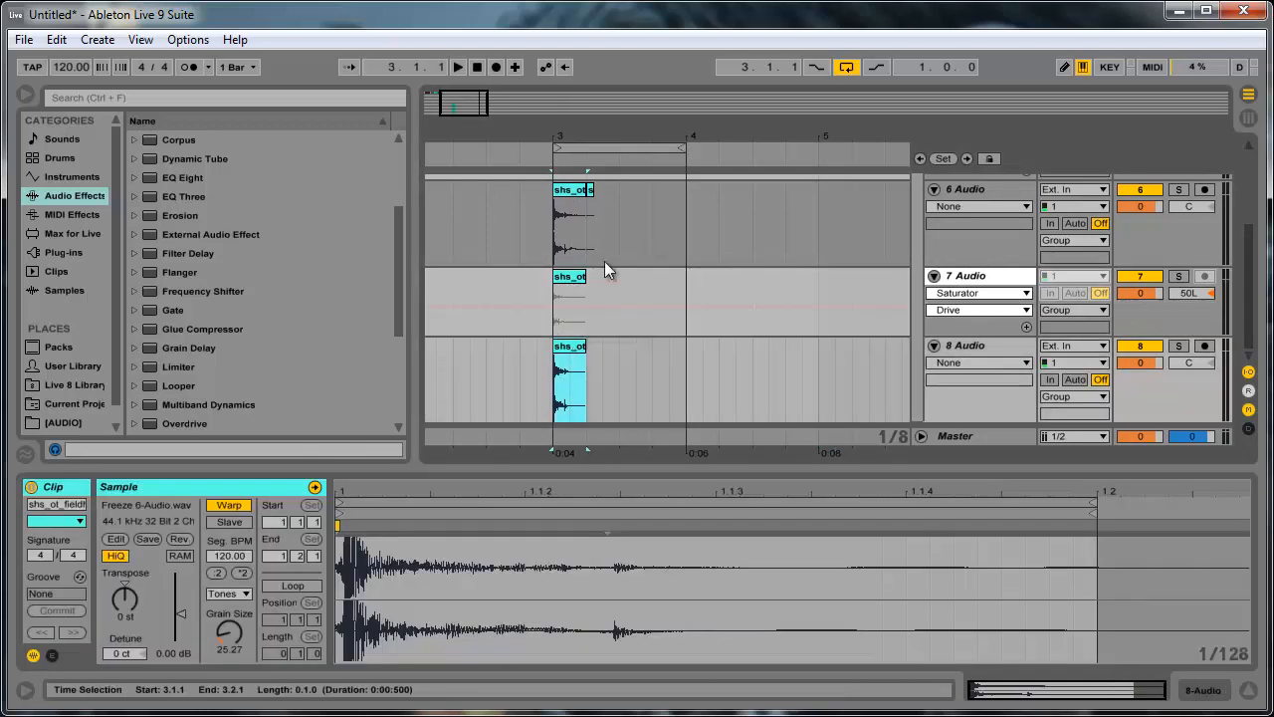
- Collapse the frozen tracks 5 and 7, and pan audio track 6 to 50R and audio track 8 to 50L
click(933, 274)
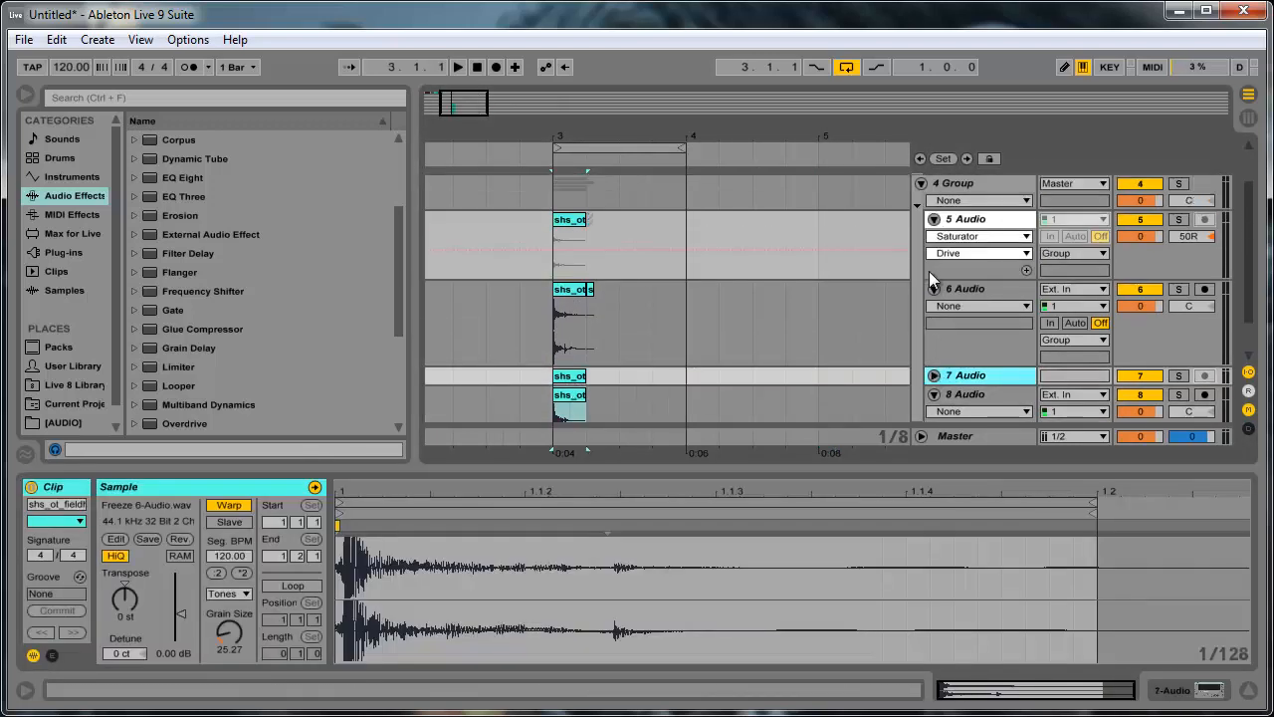
click(934, 219)
drag(1203, 261, 1201, 252)
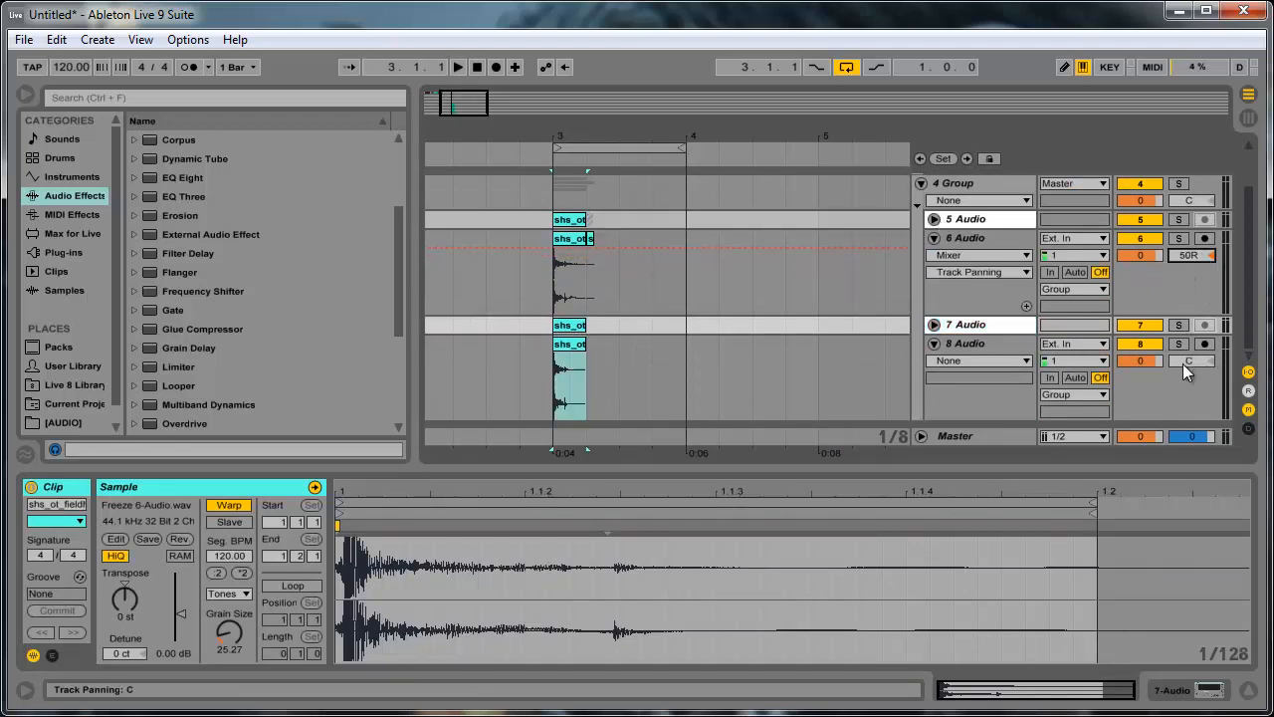
drag(1183, 363, 1182, 364)
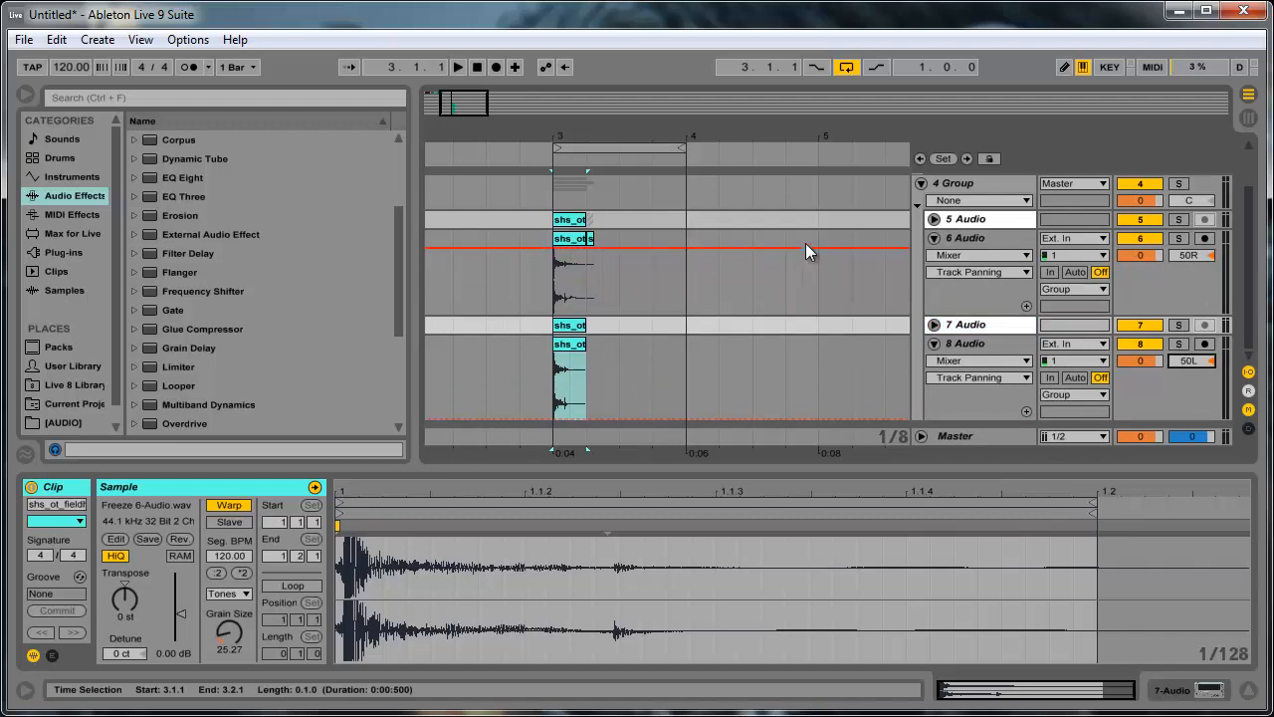
- Play the layered frozen and copied percussion clips at bar 3
key(space)
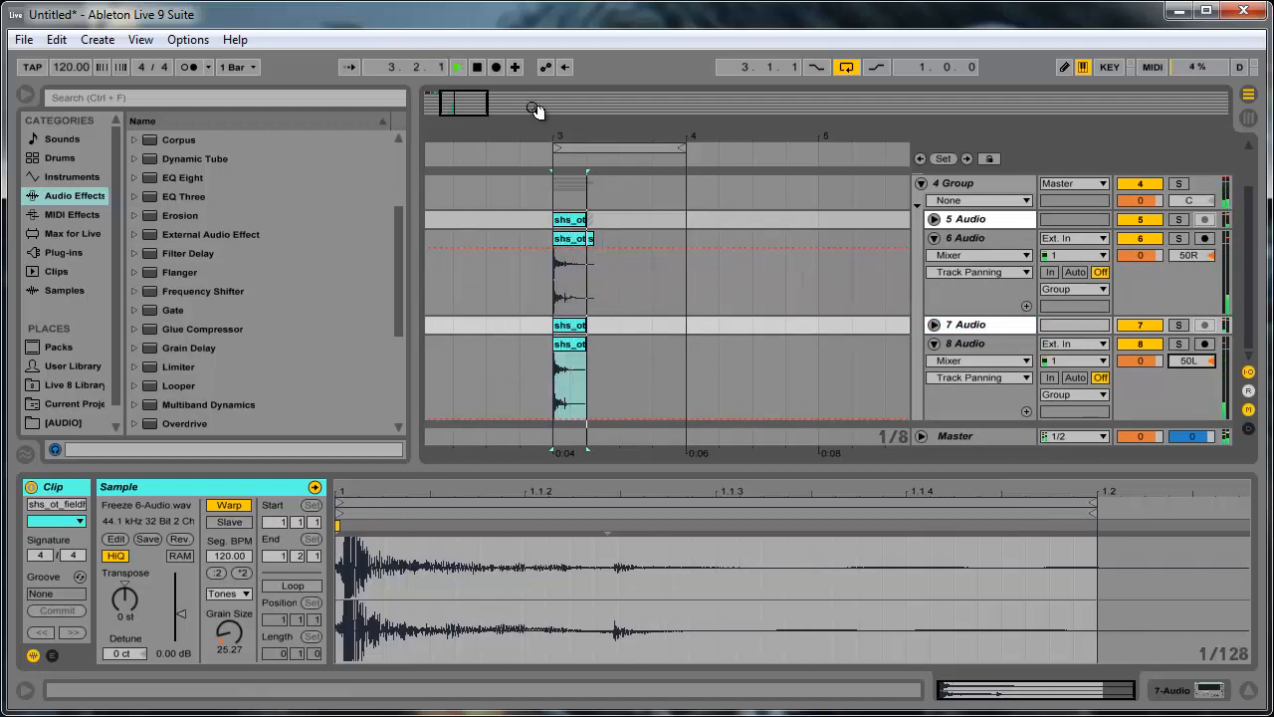
drag(482, 100, 448, 125)
key(space)
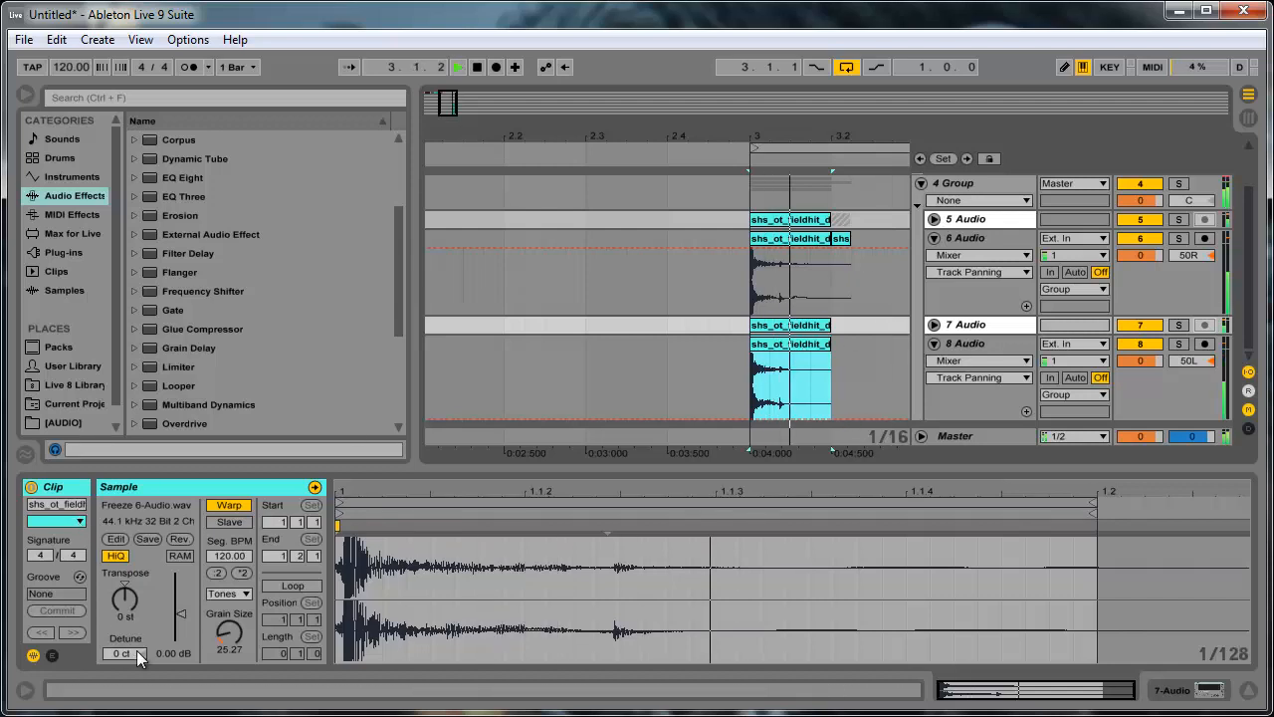
key(space)
- Transpose the copied clips on audio tracks 8 and 6 up 12 semitones and play the result
click(130, 604)
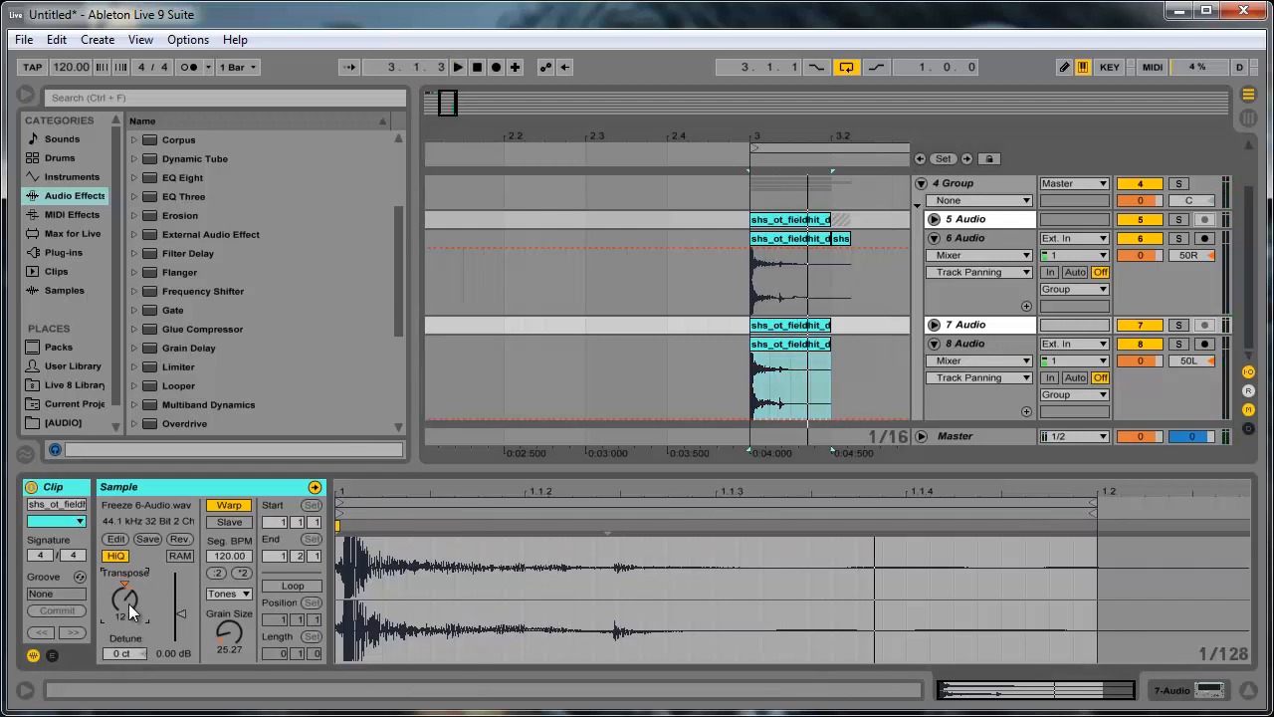
click(765, 240)
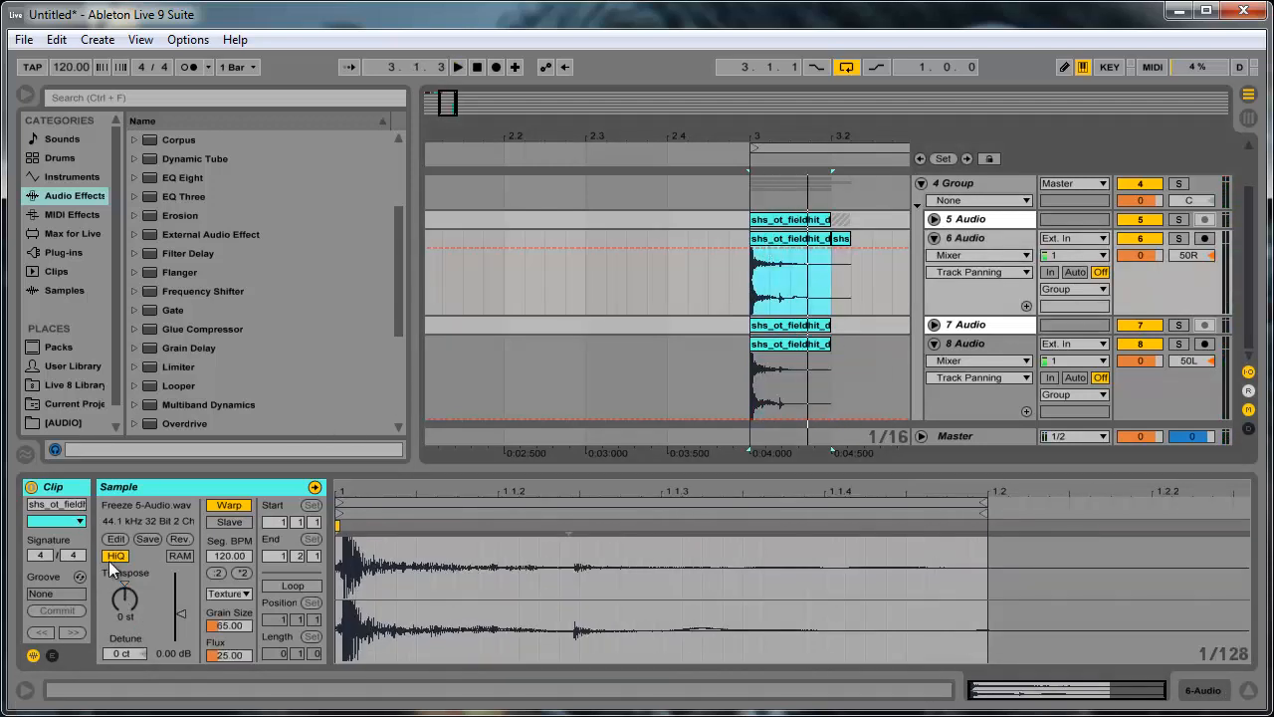
click(129, 594)
key(space)
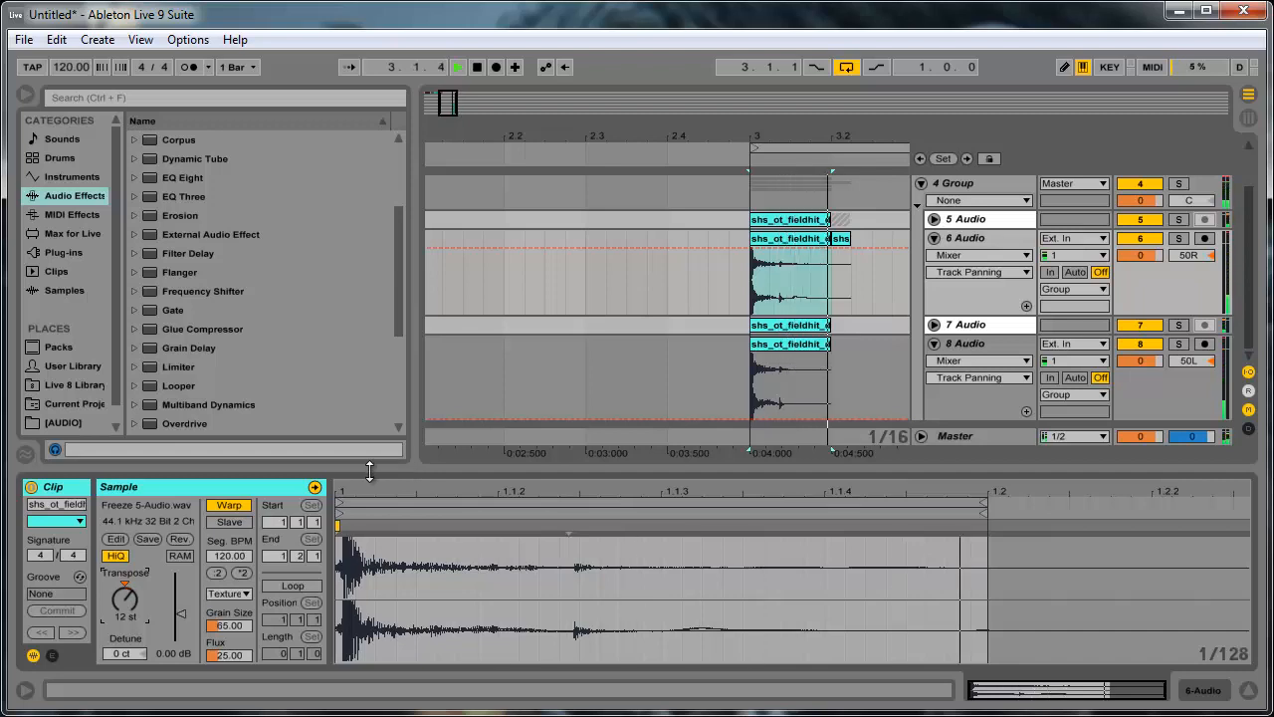
key(space)
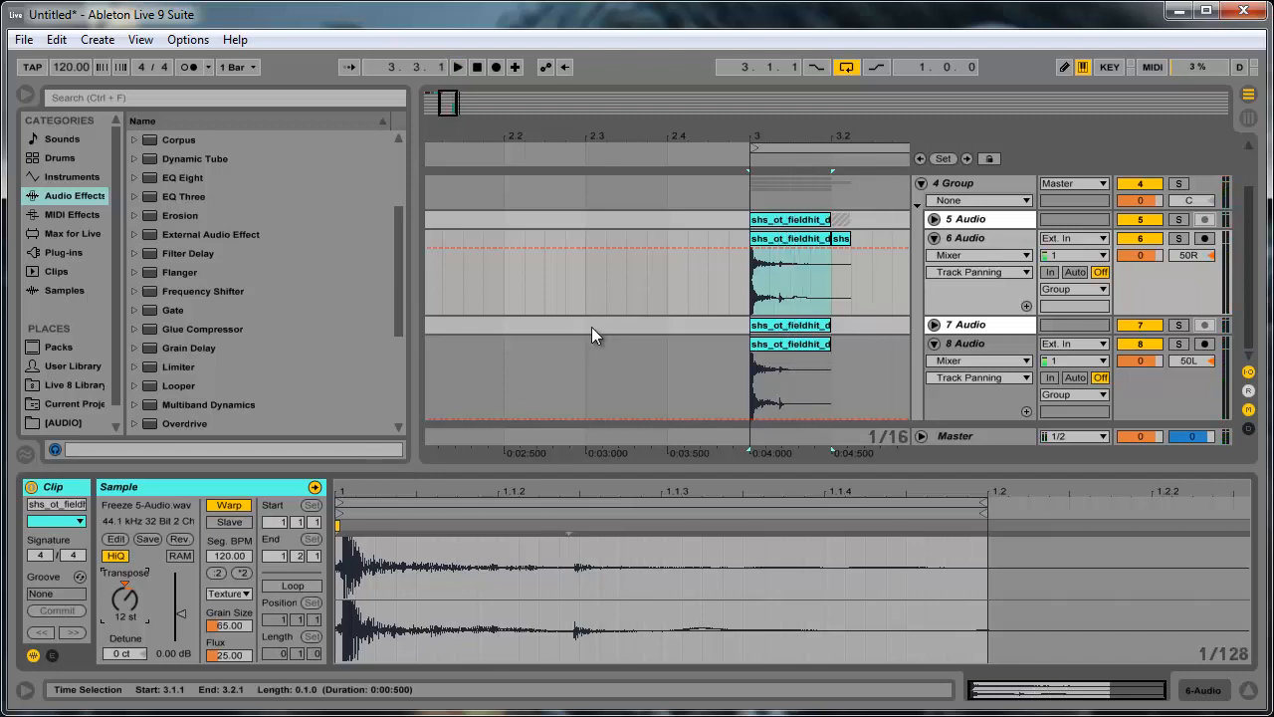
- Collapse audio tracks 6 and 8 in the group
scroll(609, 398, up, 3)
scroll(653, 323, down, 1)
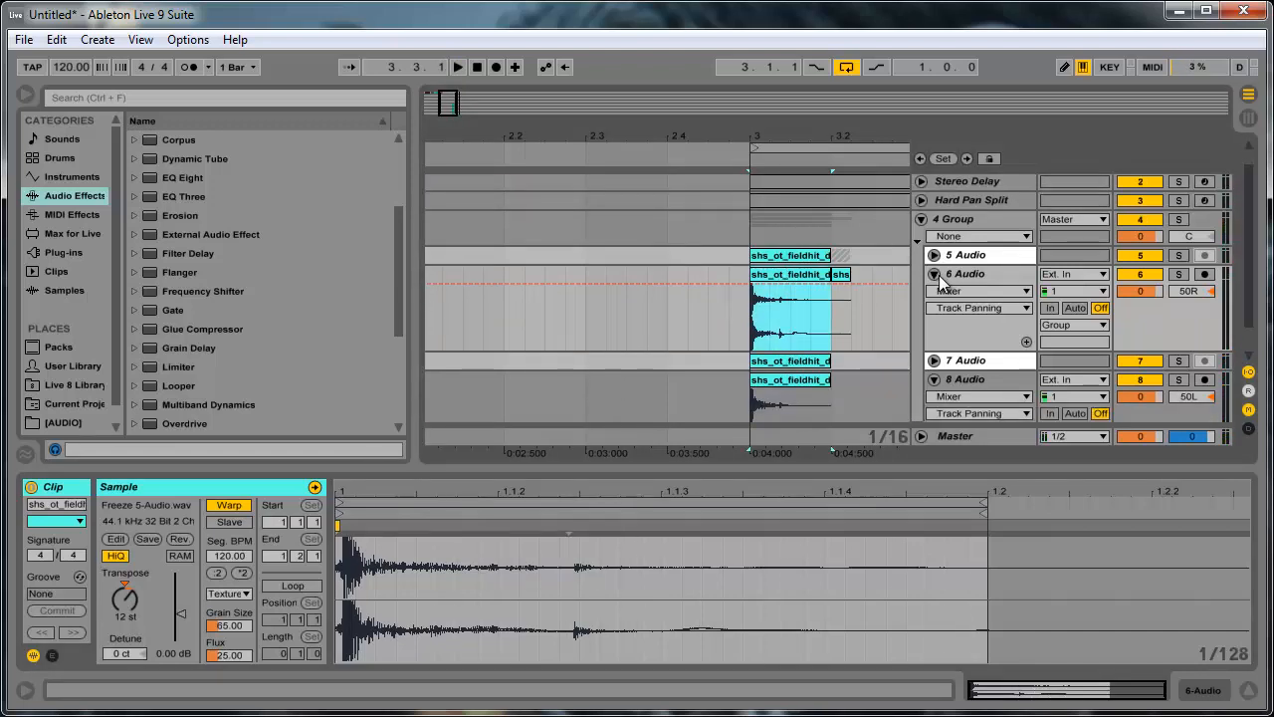
alt+click(940, 269)
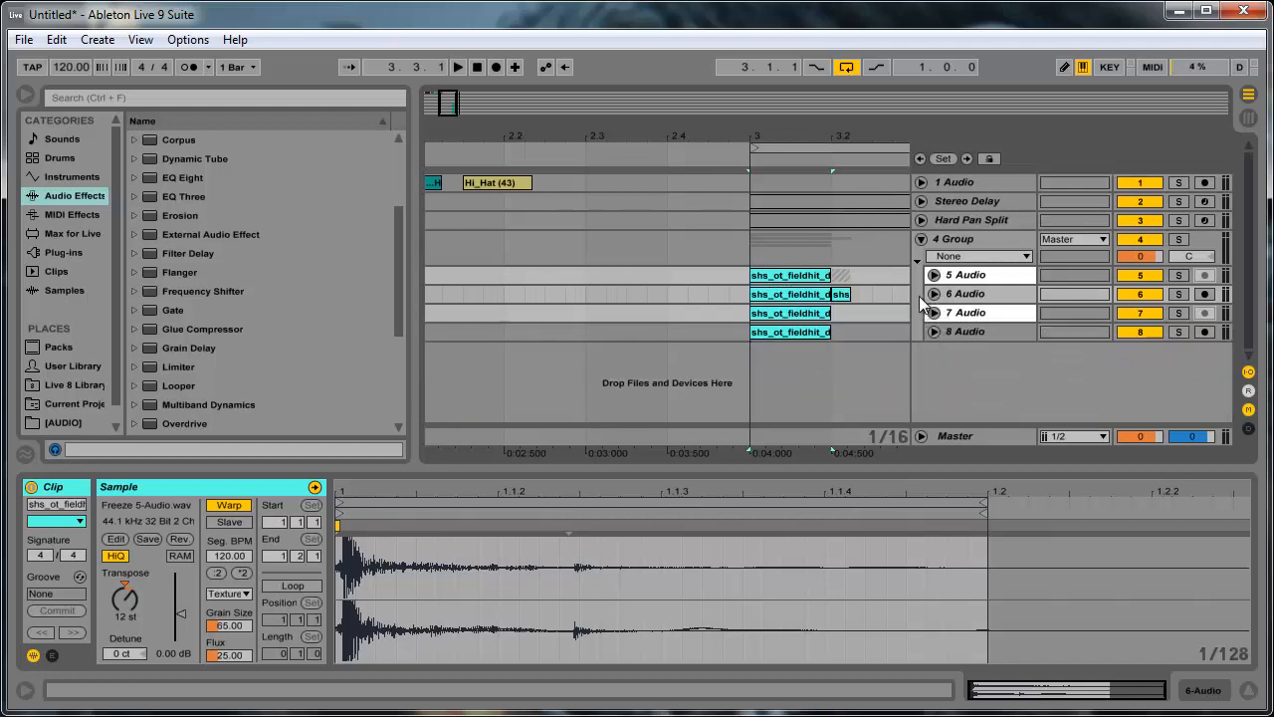
click(959, 274)
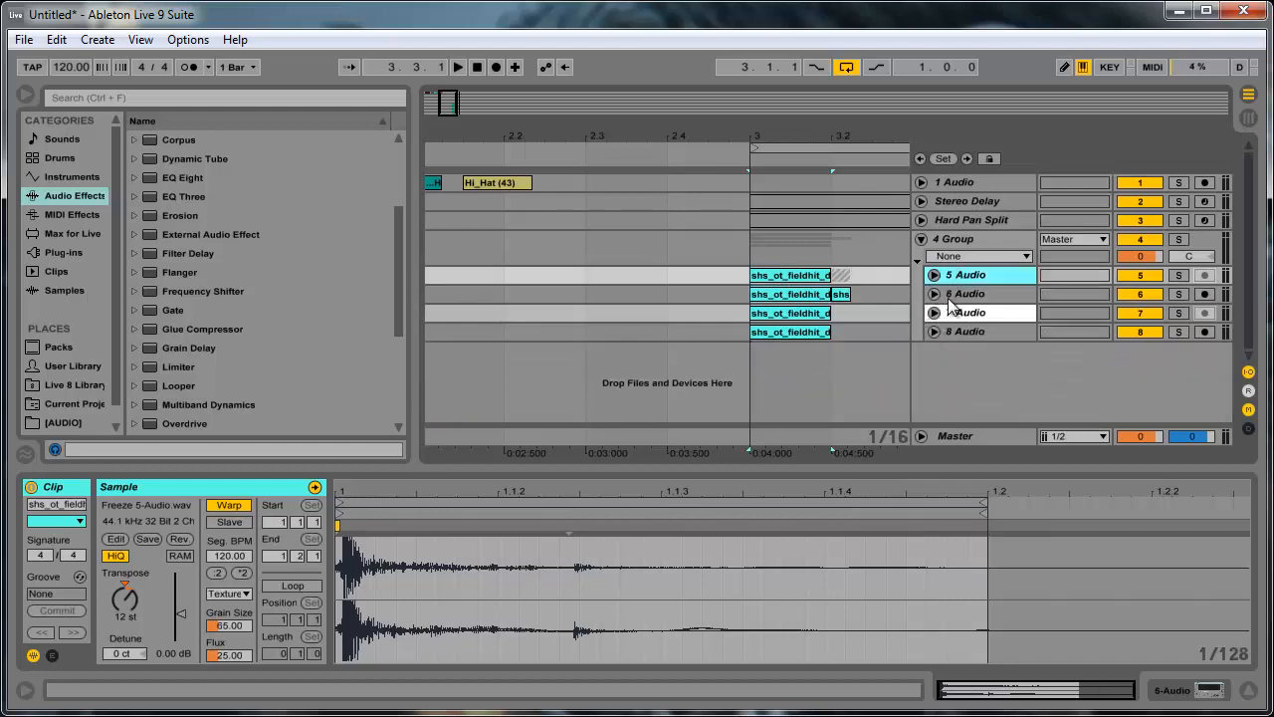
click(988, 246)
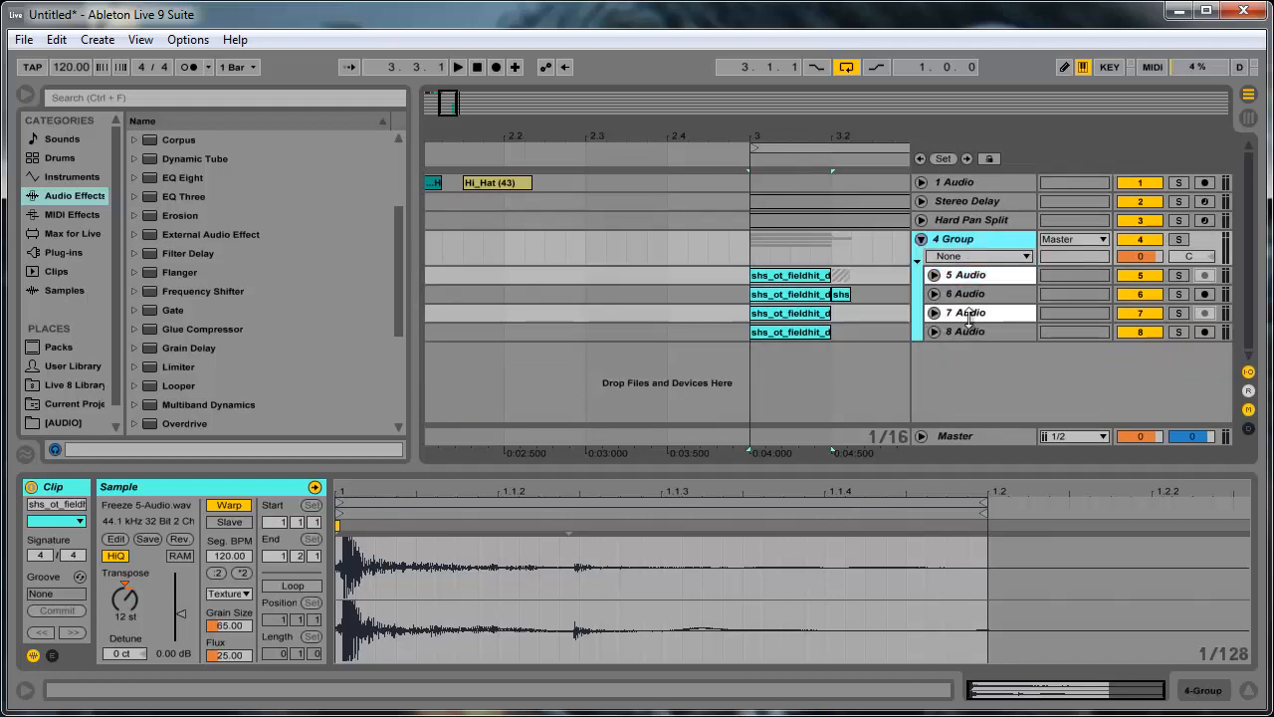
click(963, 329)
click(969, 295)
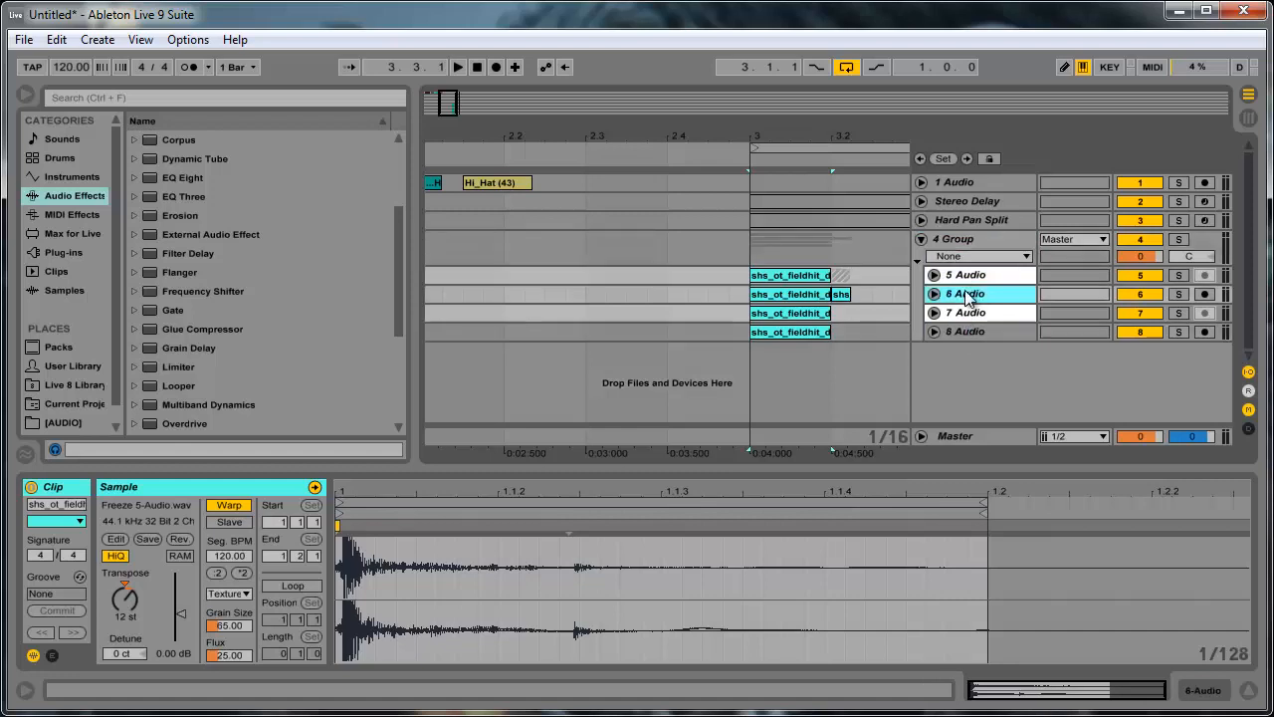
click(243, 591)
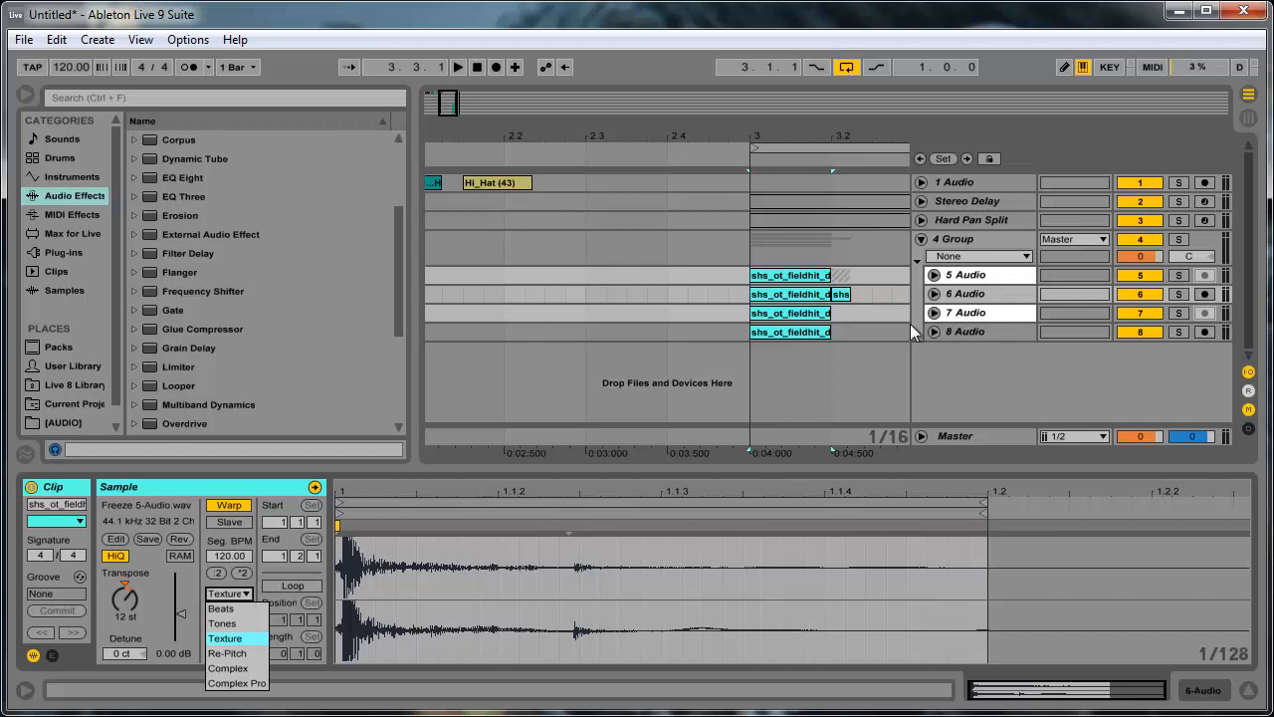
- Rename the 4 Group track to Hard Pan Warp and collapse the group
click(972, 244)
click(972, 236)
key(ctrl+r)
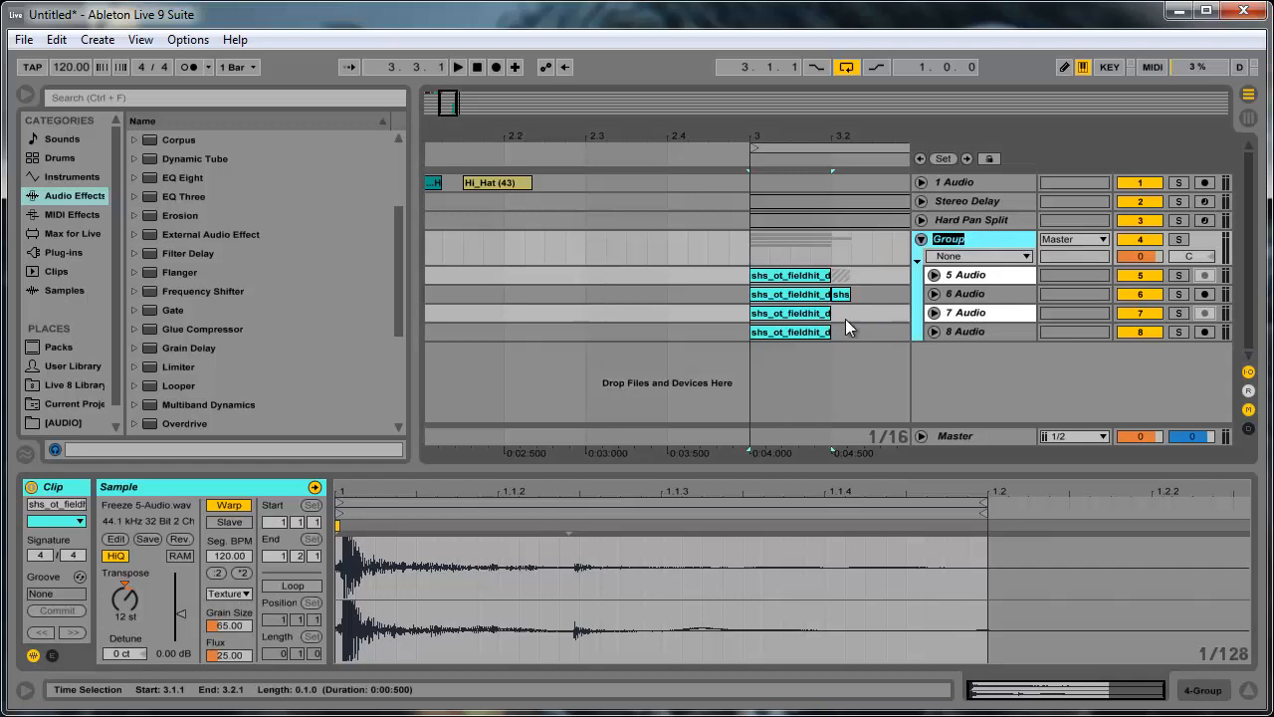
text(Hard Pan War)
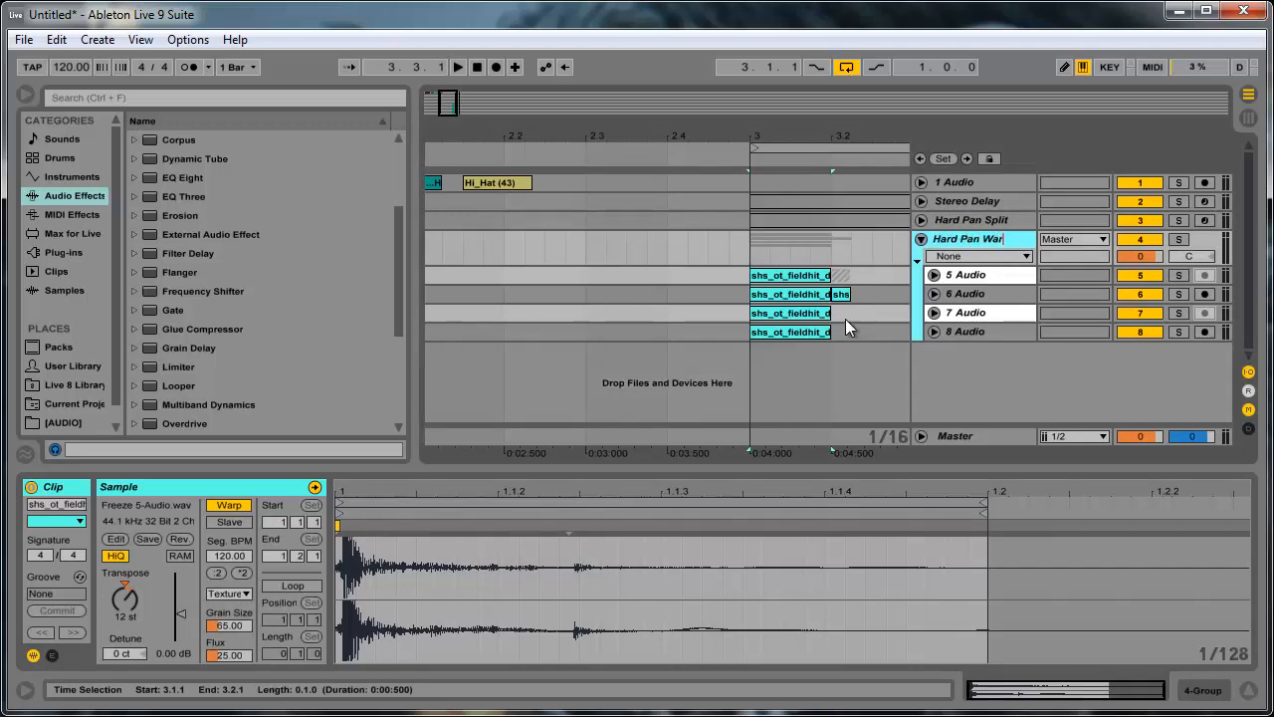
text(p)
key(BackSpace)
text(p)
key(Return)
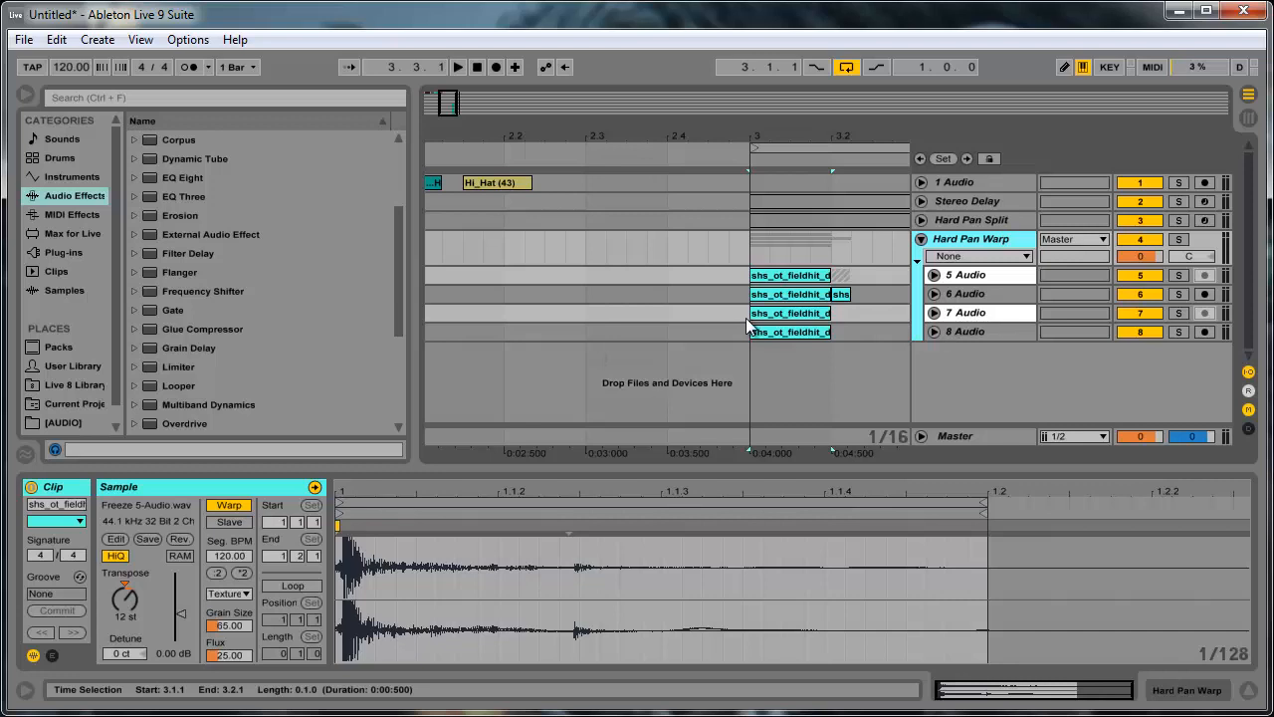
click(920, 239)
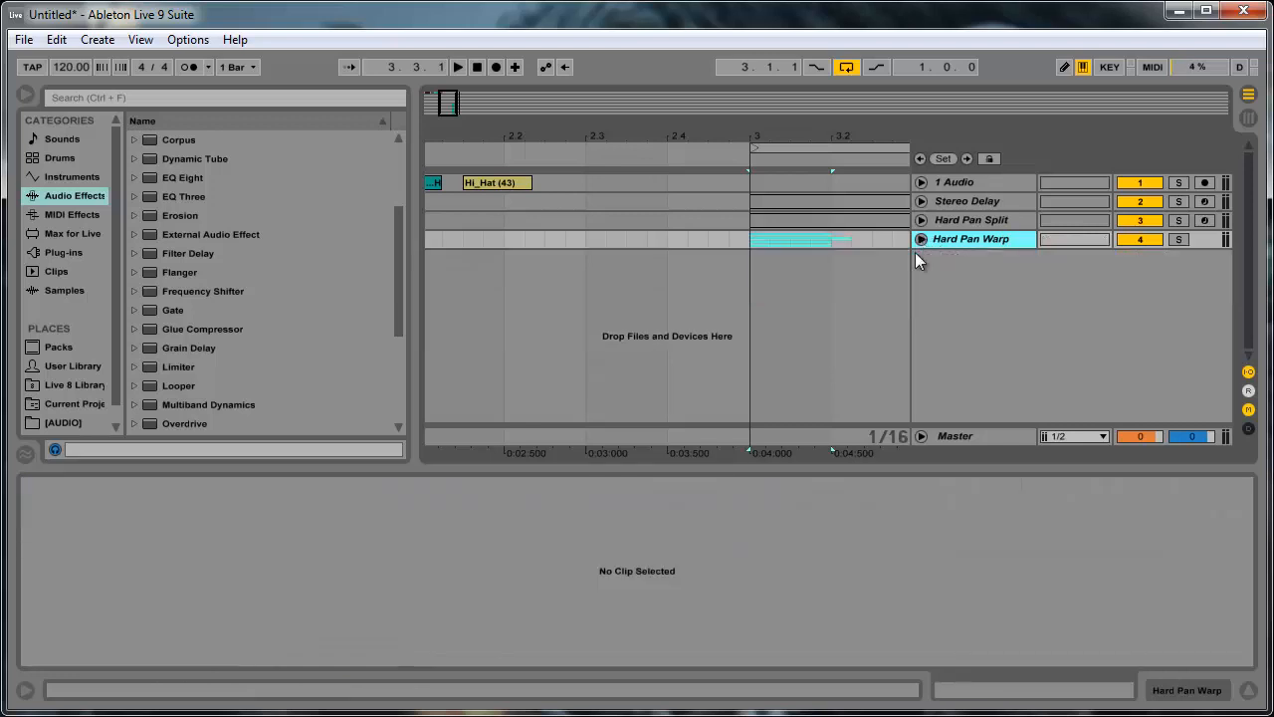
- Unfold the 1 Audio track and select its doggyclap clip between bars 1 and 2
click(788, 287)
drag(455, 99, 434, 103)
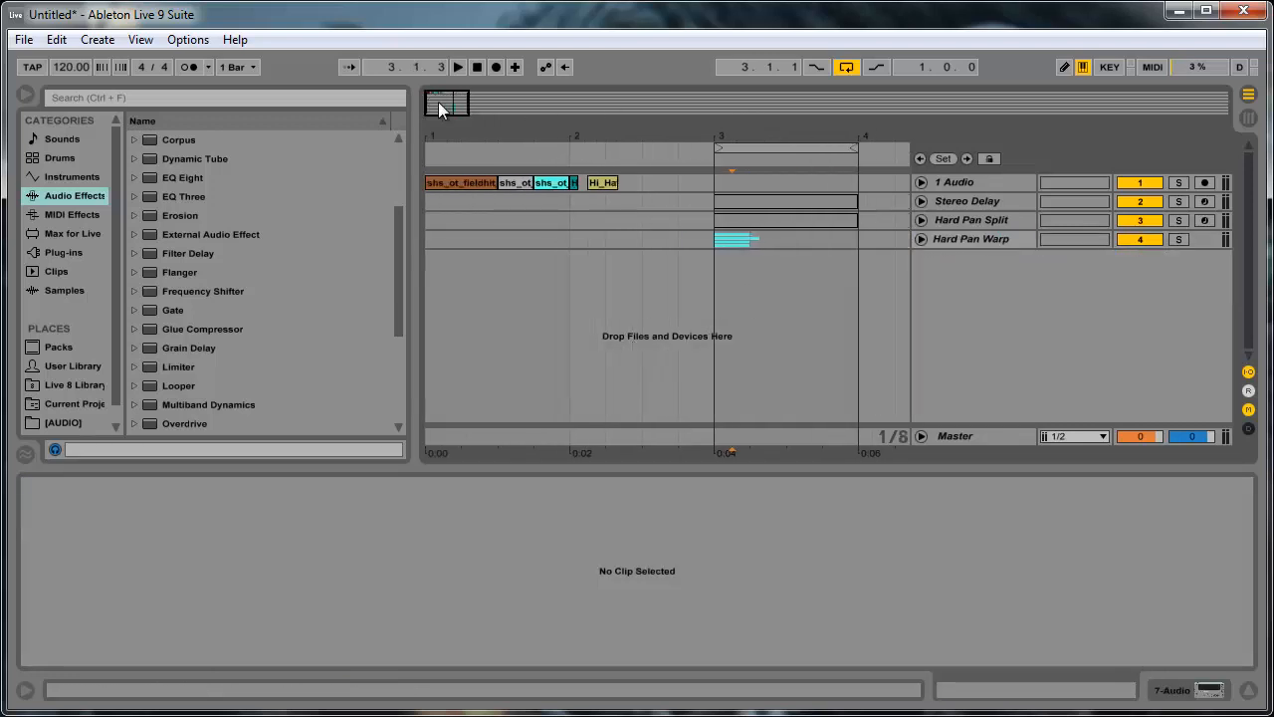
click(922, 183)
click(514, 185)
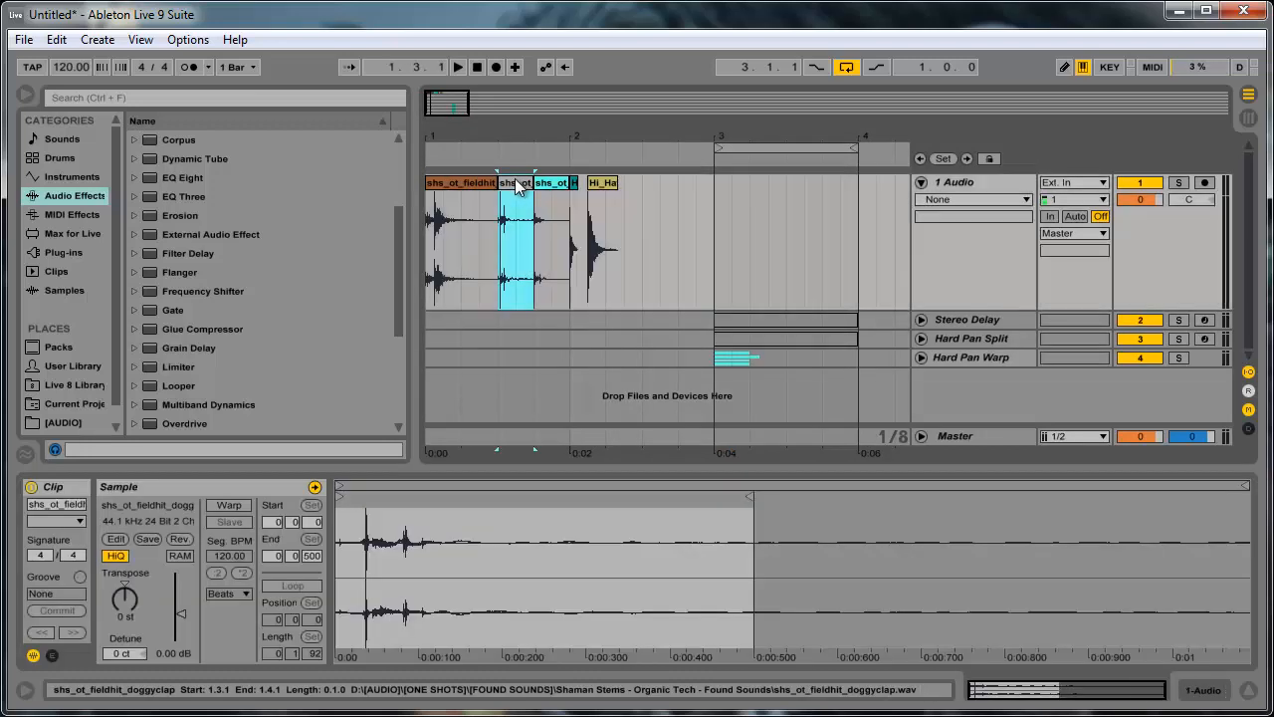
drag(513, 185, 506, 249)
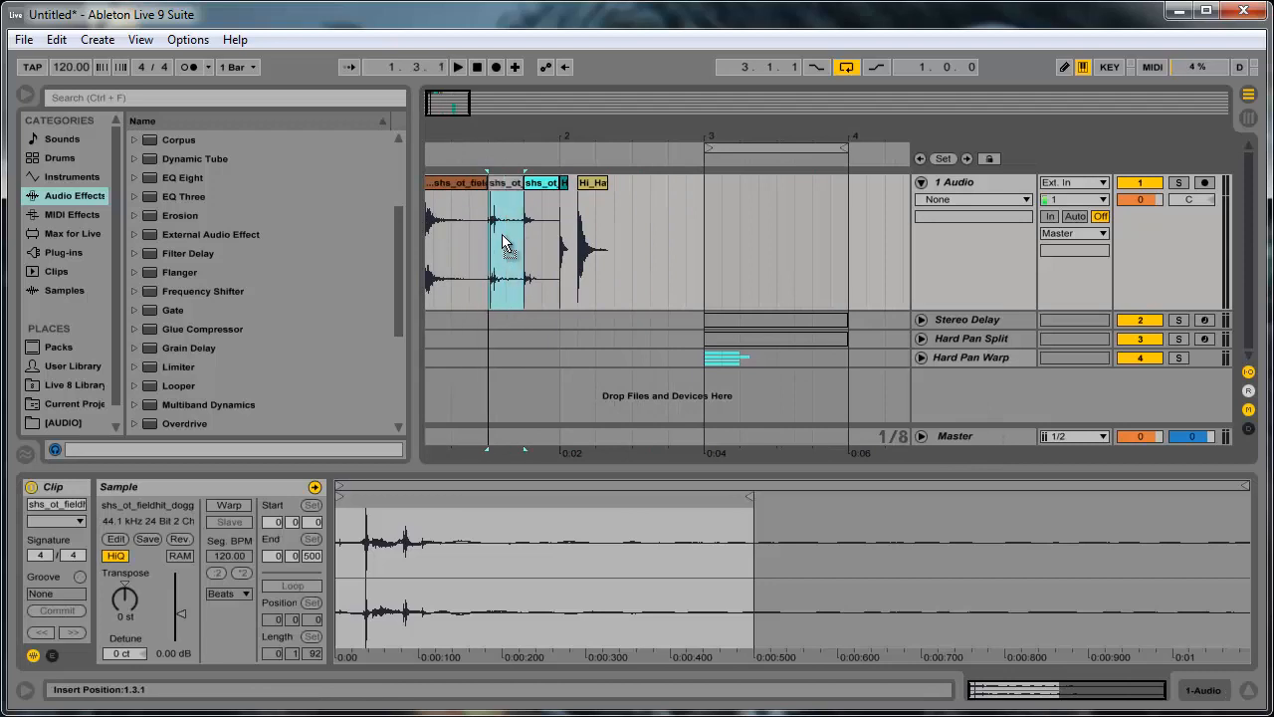
- Create a new Sampler track below Hard Pan Warp and load the doggyclap clip into the Sampler
click(93, 183)
click(171, 212)
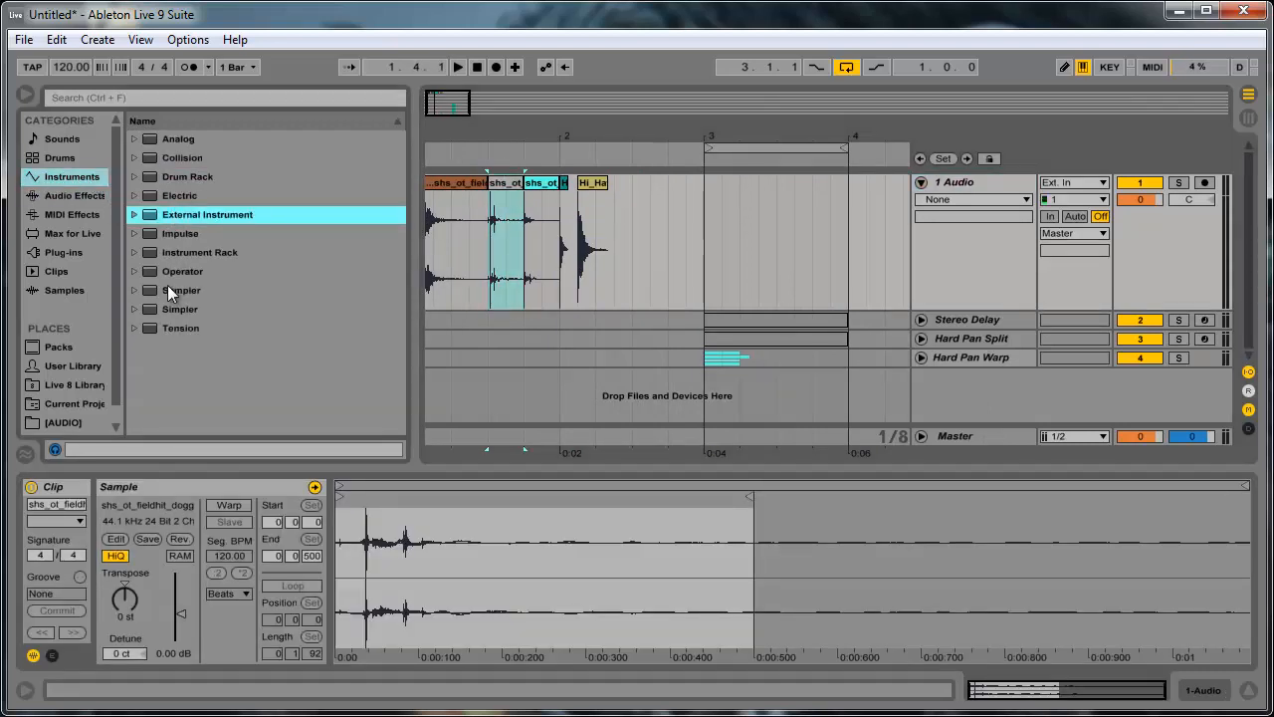
click(167, 289)
drag(716, 376, 717, 383)
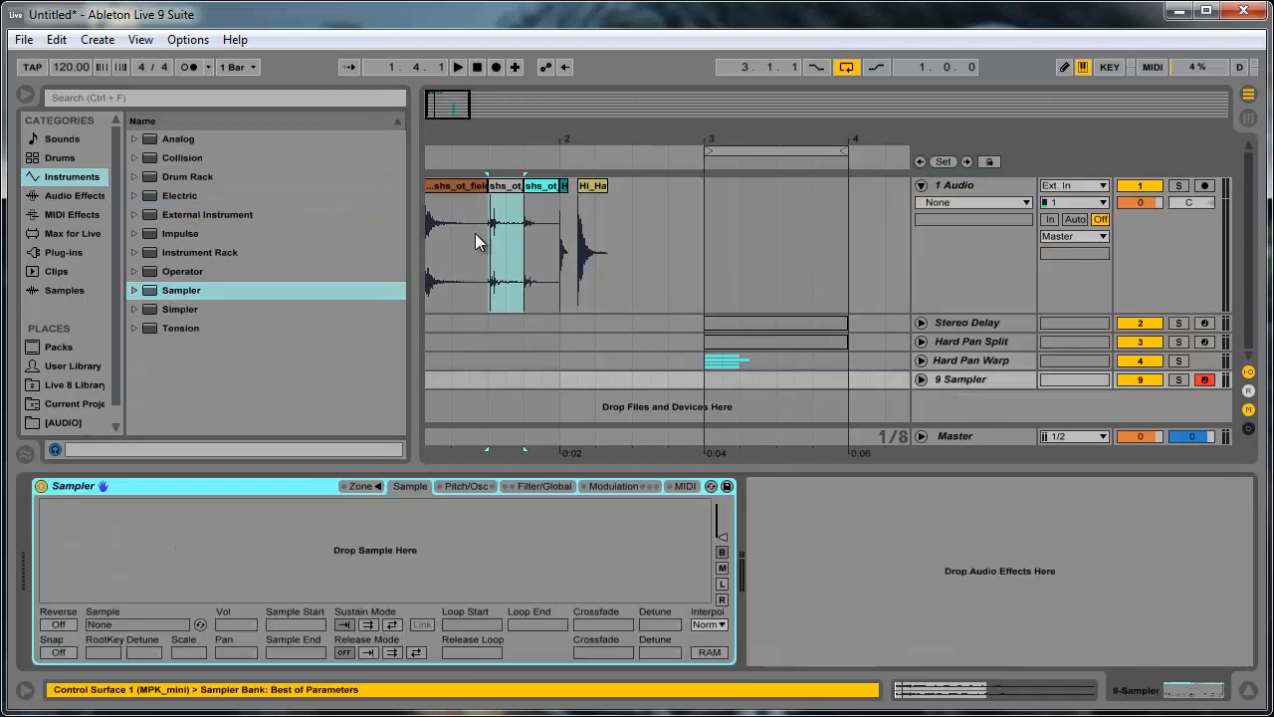
drag(397, 452, 278, 553)
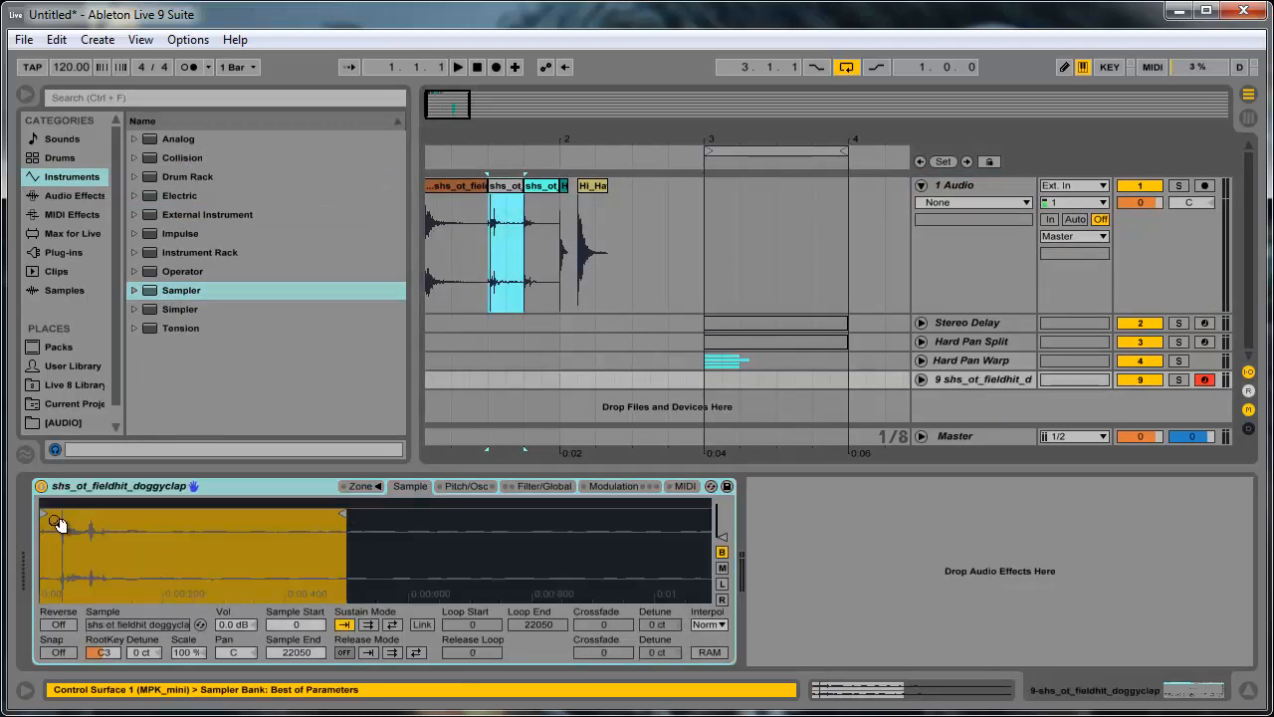
- Copy the one-bar MIDI clip from Hard Pan Split to bar 3 of the new Sampler track and activate it
mouse_move(759, 379)
mouse_down()
mouse_move(774, 360)
mouse_move(772, 380)
mouse_up()
click(778, 320)
click(772, 339)
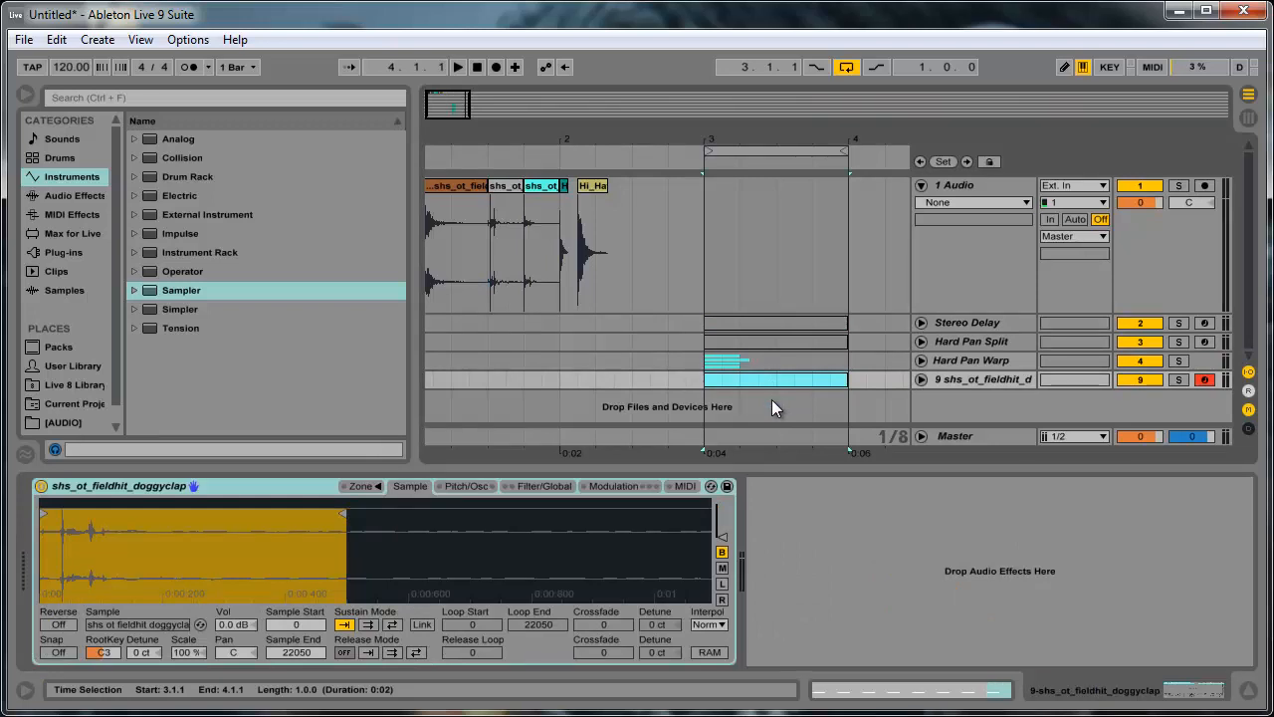
key(0)
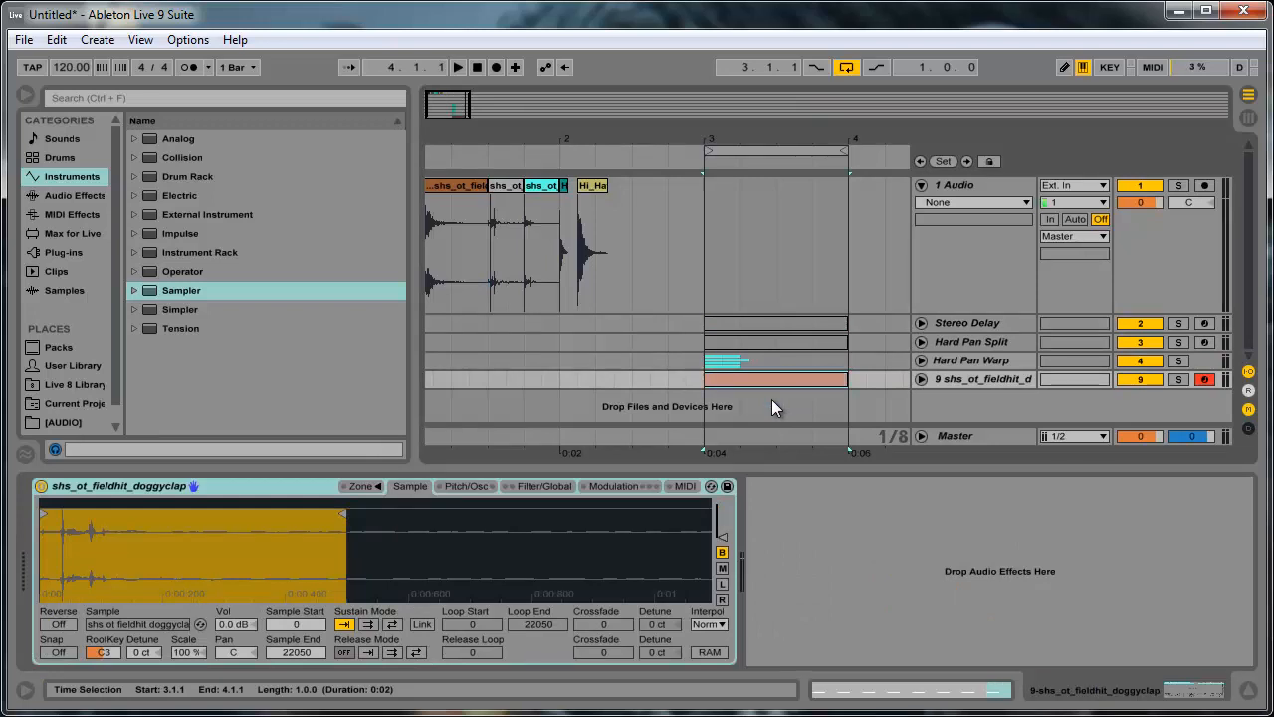
- Unfold the new Sampler track, select its MIDI clip at bar 3 and disarm the track
click(921, 379)
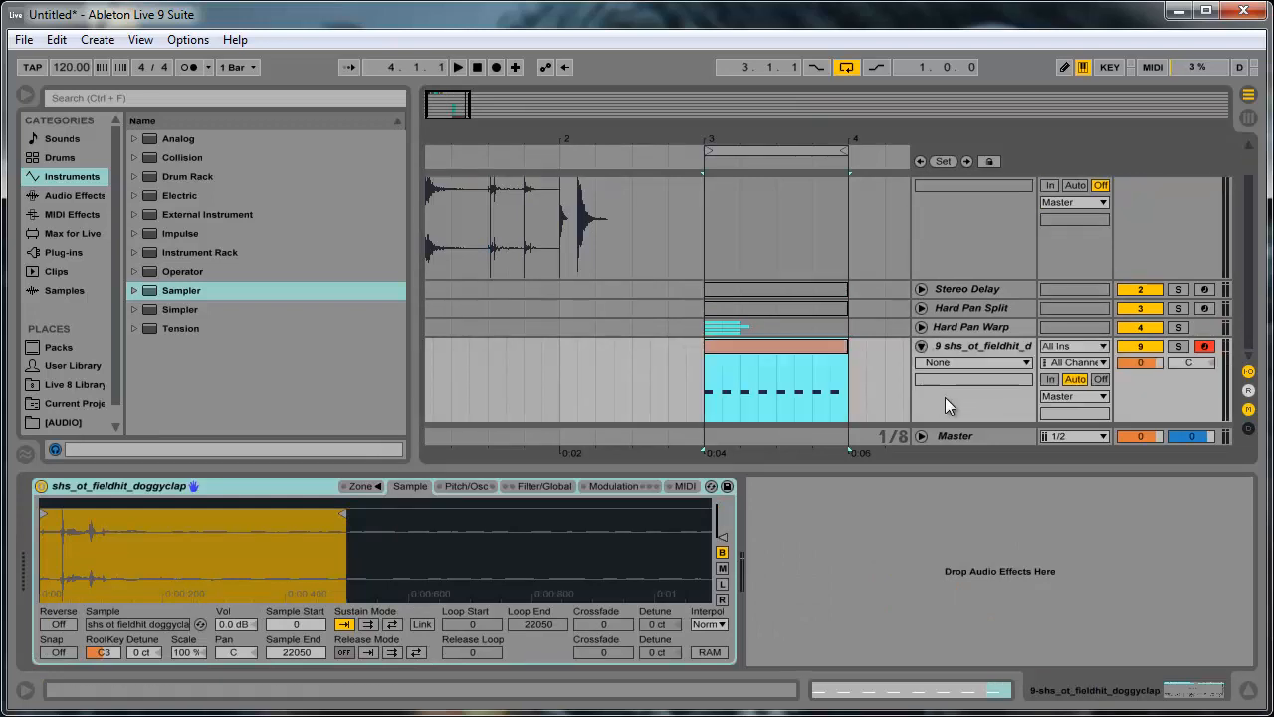
click(759, 357)
click(742, 351)
click(1203, 347)
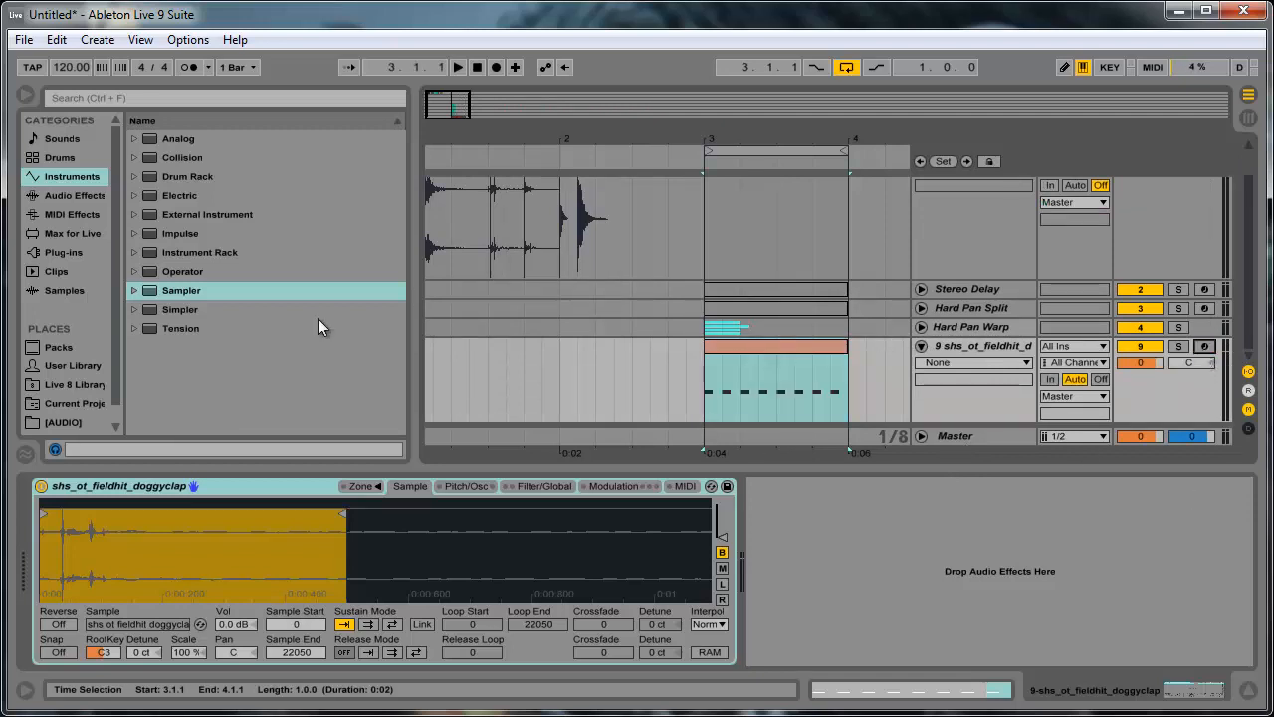
- Set the Sampler's sample start to 1601 and compare the mono, left and both-channel waveform views, ending on both channels
mouse_move(42, 516)
mouse_down()
mouse_move(104, 525)
mouse_move(112, 540)
mouse_move(336, 533)
mouse_up()
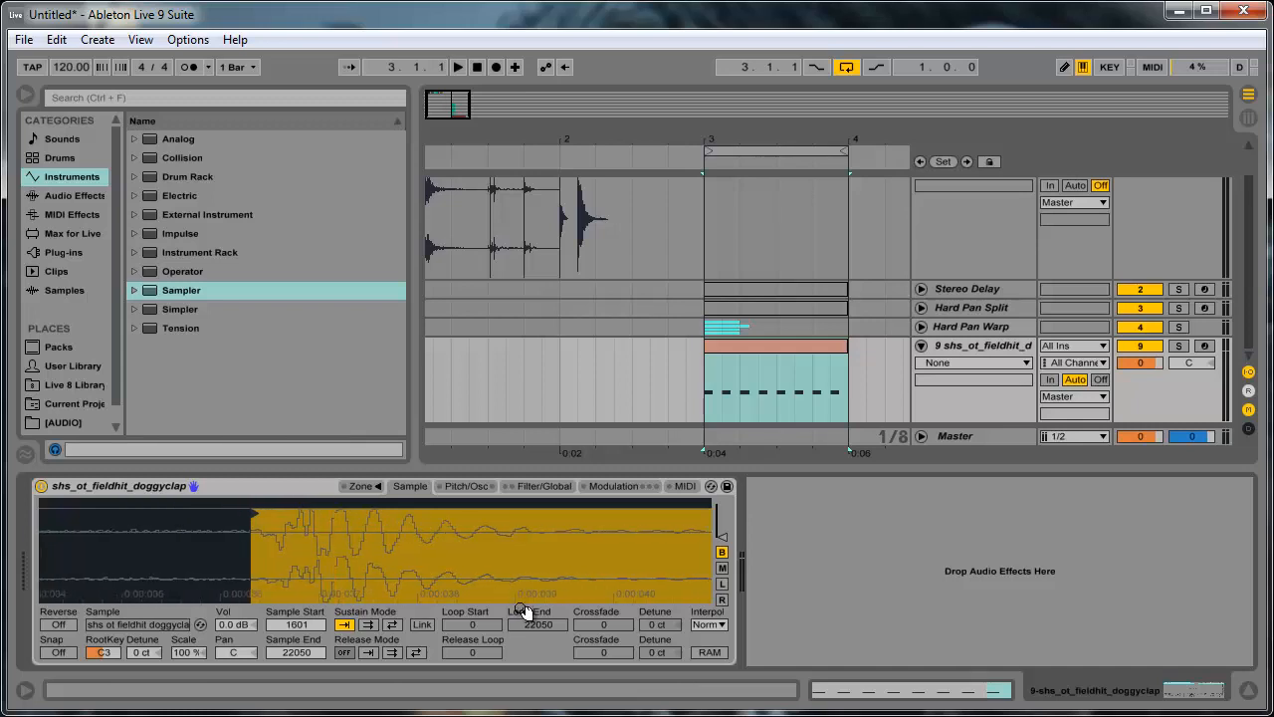
click(723, 569)
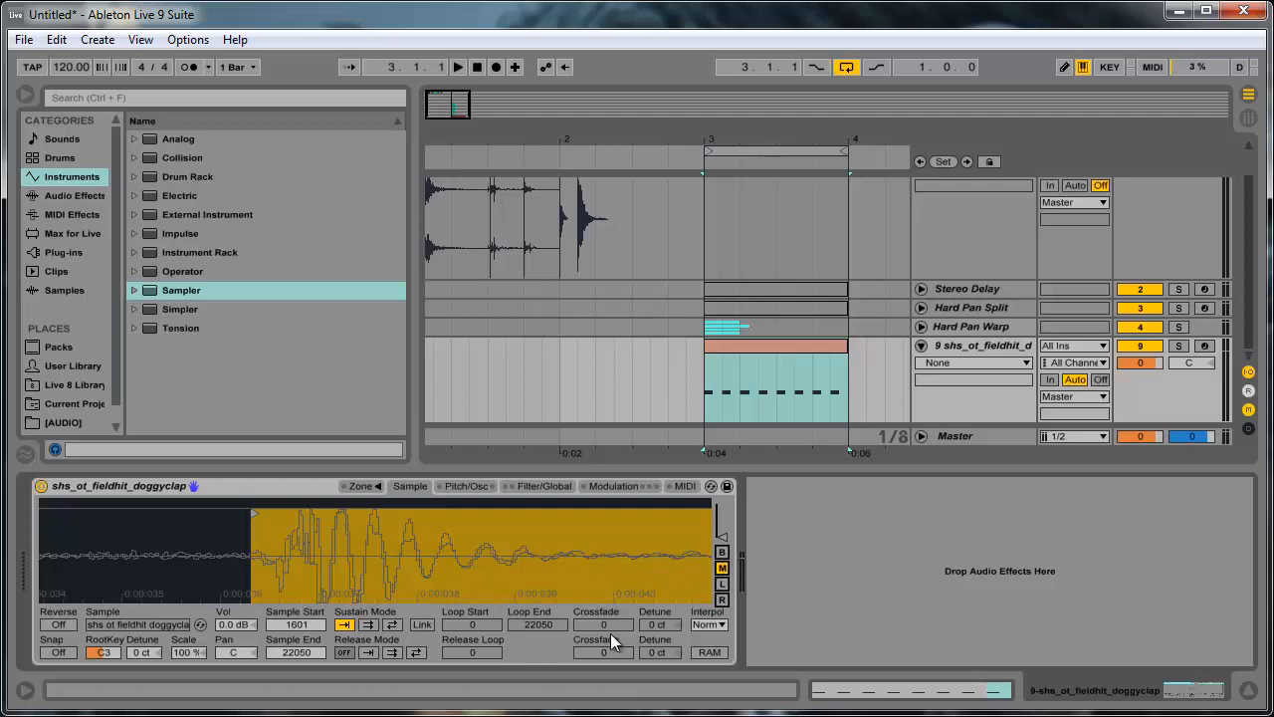
click(721, 552)
click(721, 568)
click(722, 583)
click(721, 568)
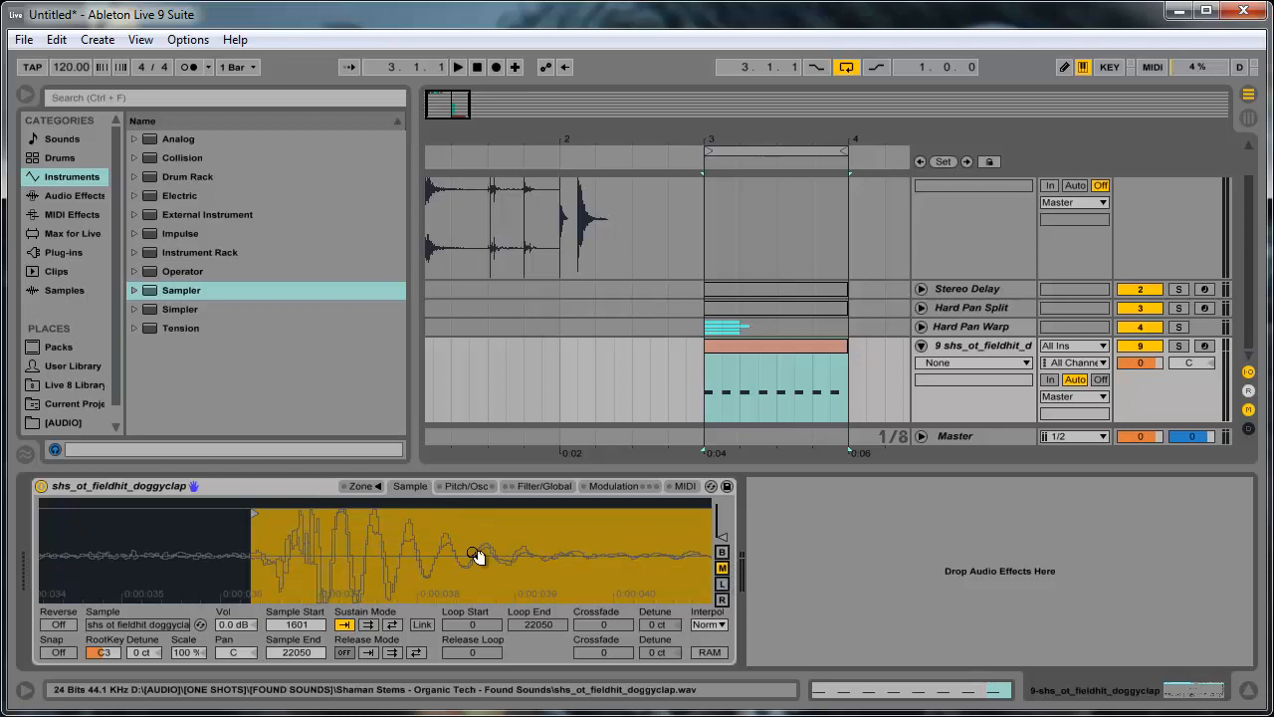
click(721, 552)
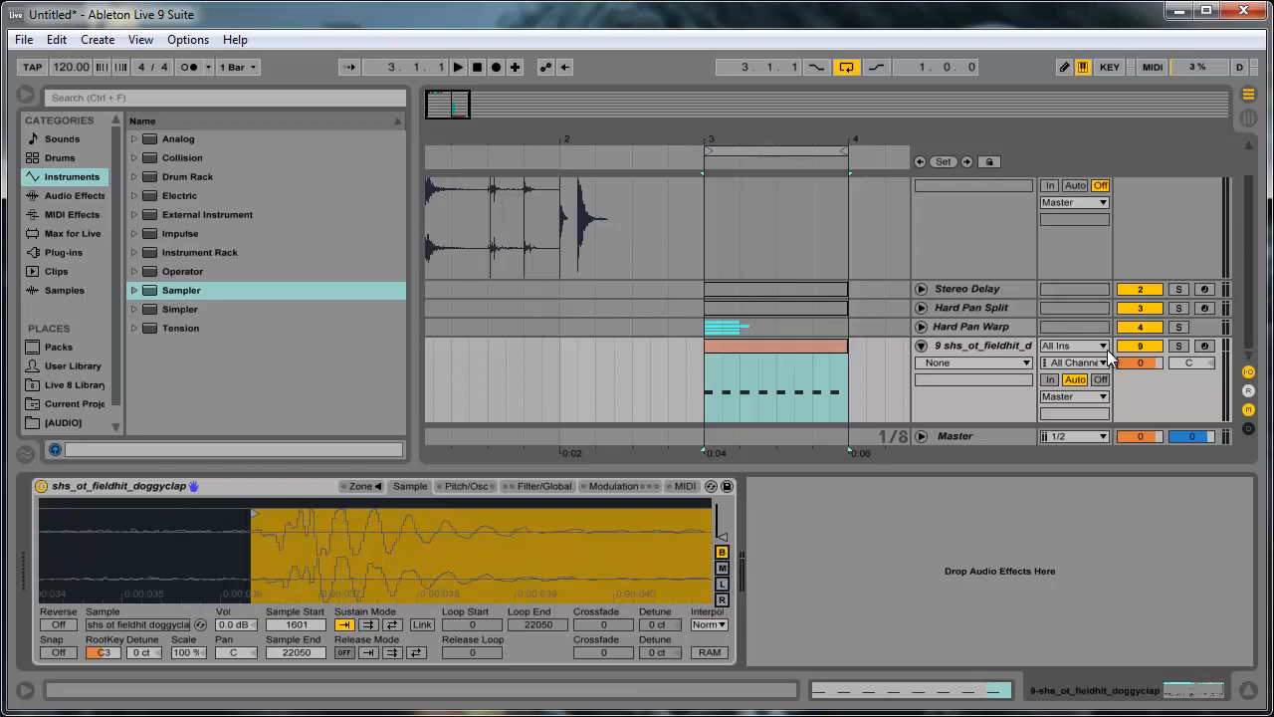
- Play the Sampler clip from bar 3 and mute the Hard Pan Warp group during playback
key(space)
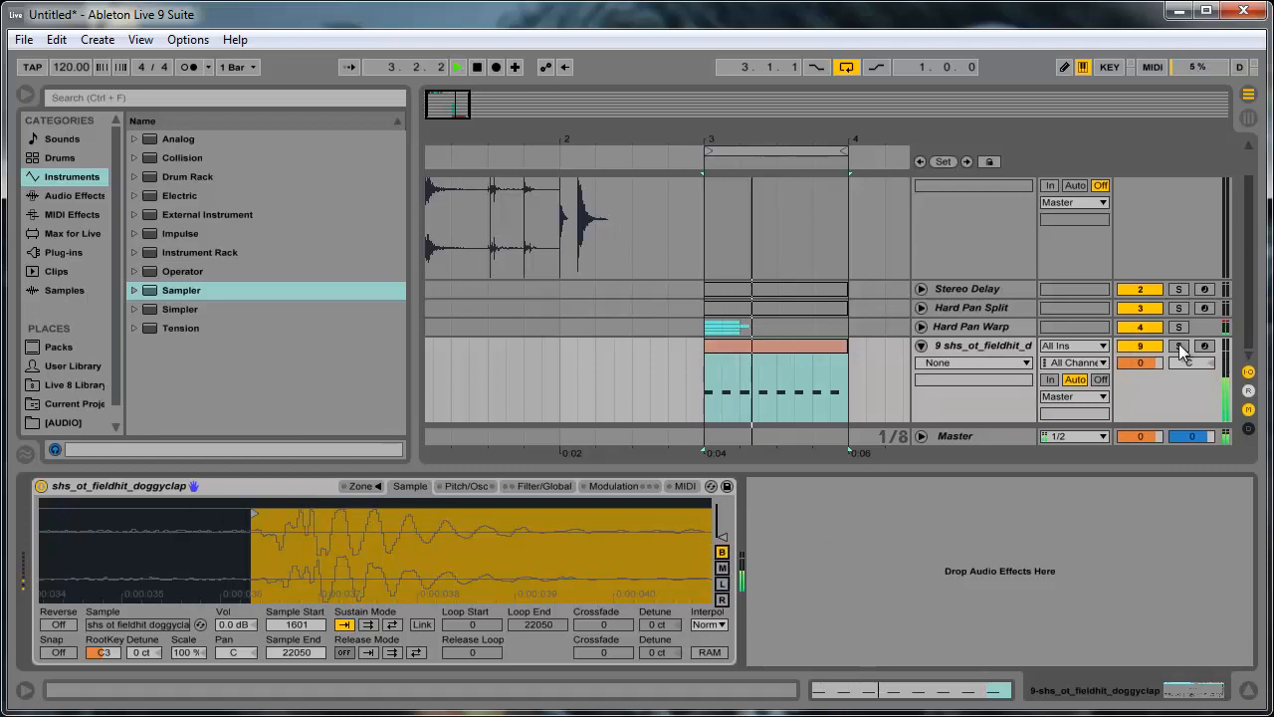
click(1159, 327)
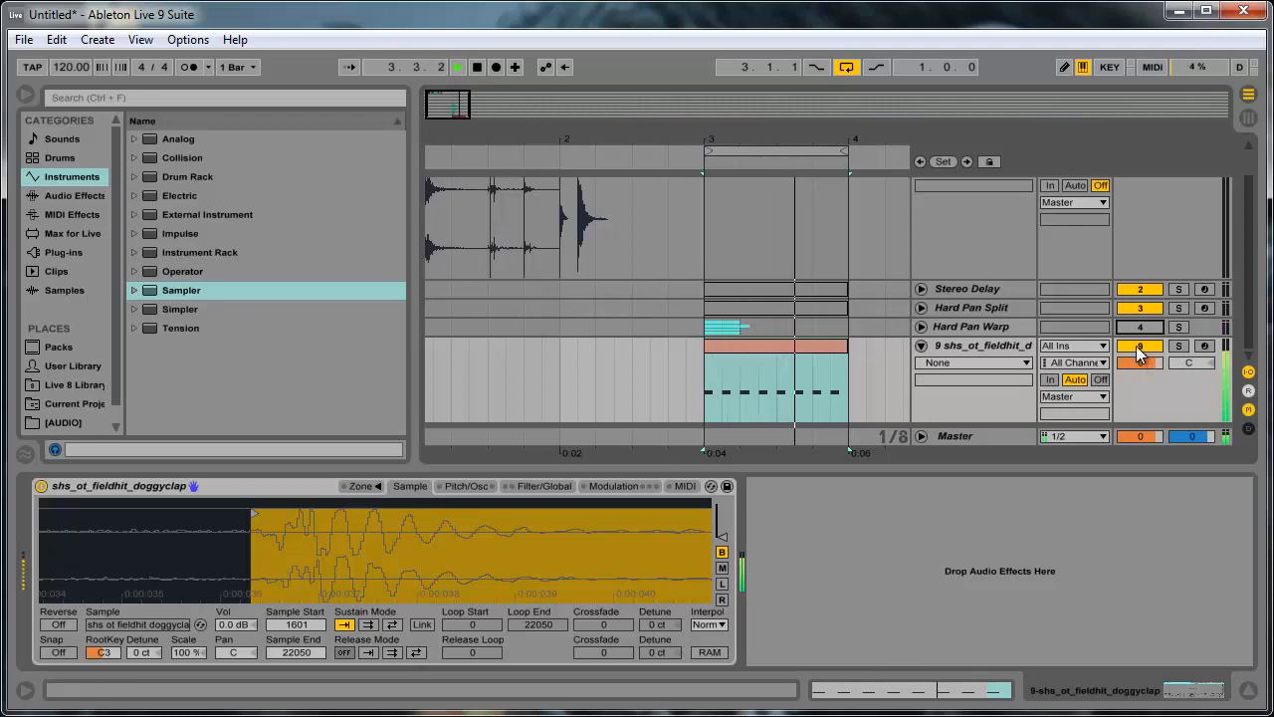
key(space)
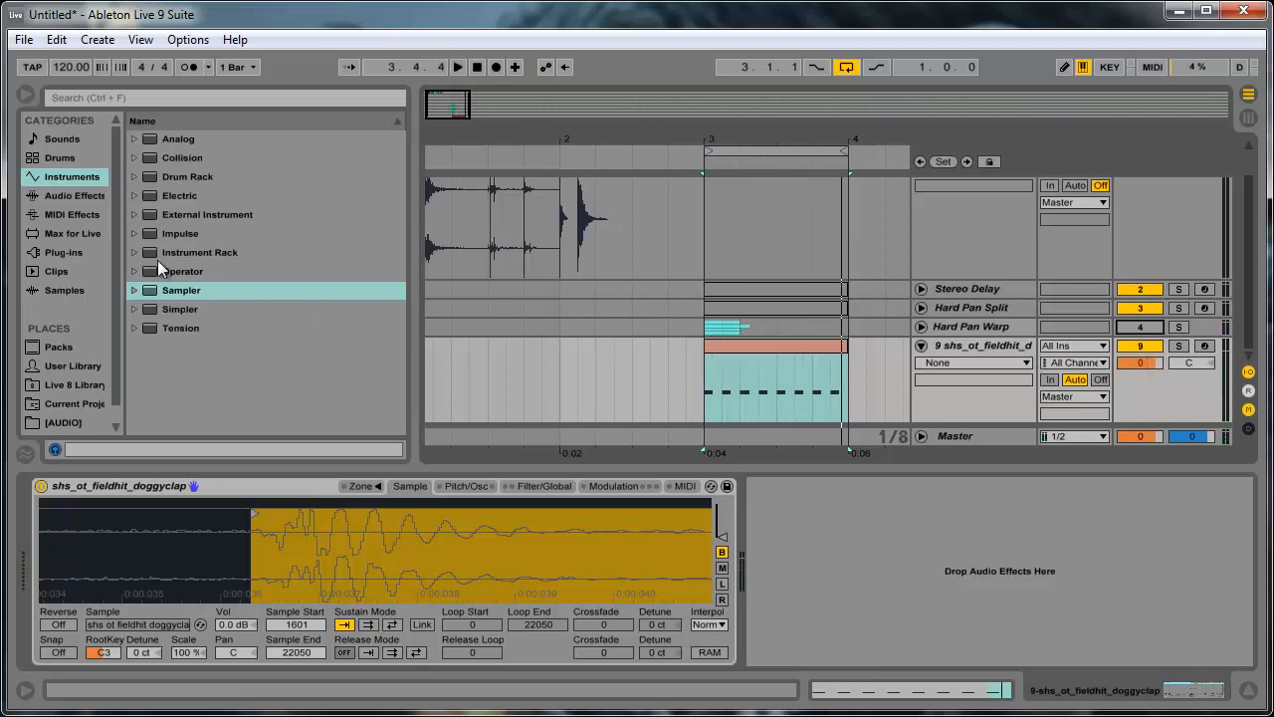
click(165, 310)
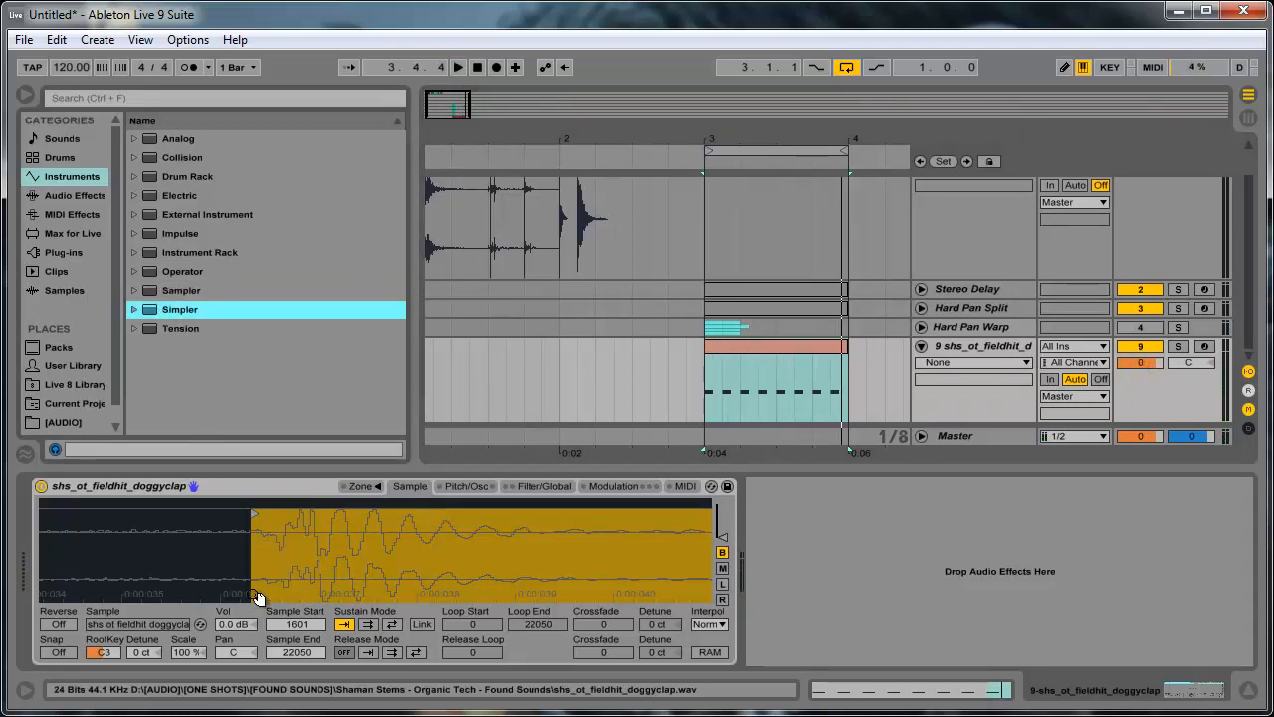
click(176, 289)
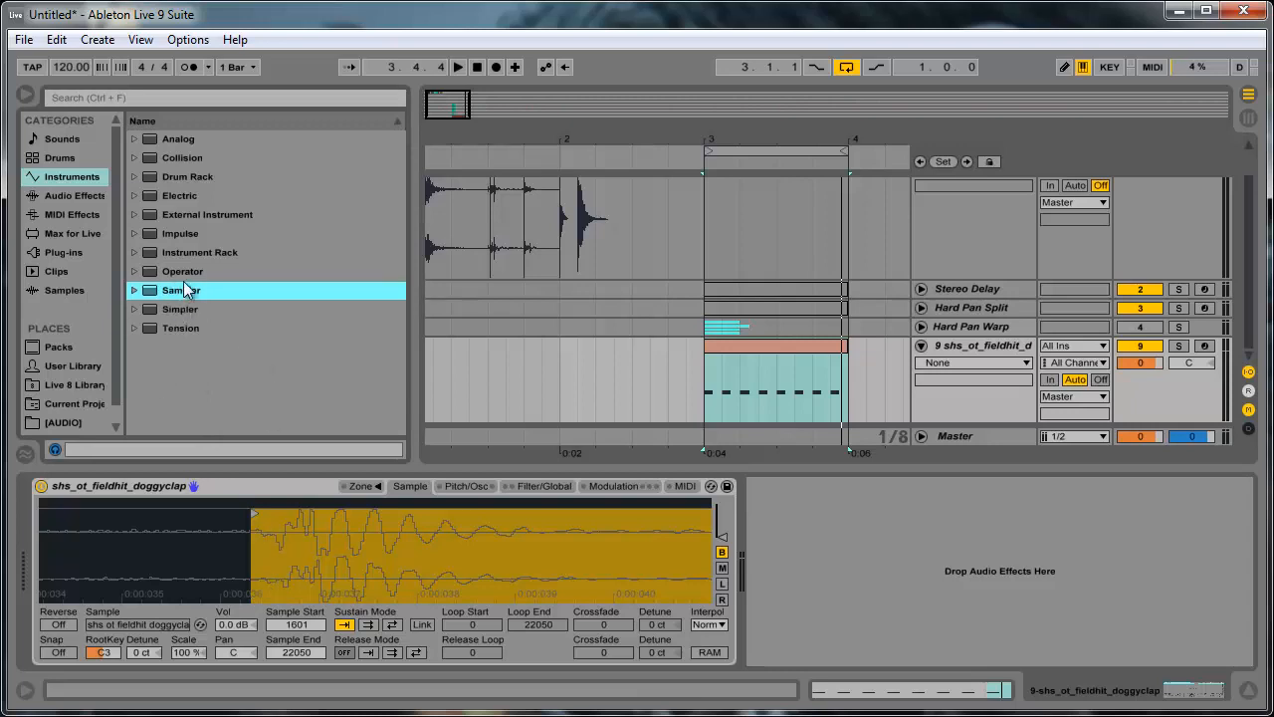
- Add a Utility audio effect after the Sampler, set its width to 200 % and play the result
click(76, 197)
click(232, 408)
scroll(203, 426, down, 2)
scroll(203, 426, down, 2)
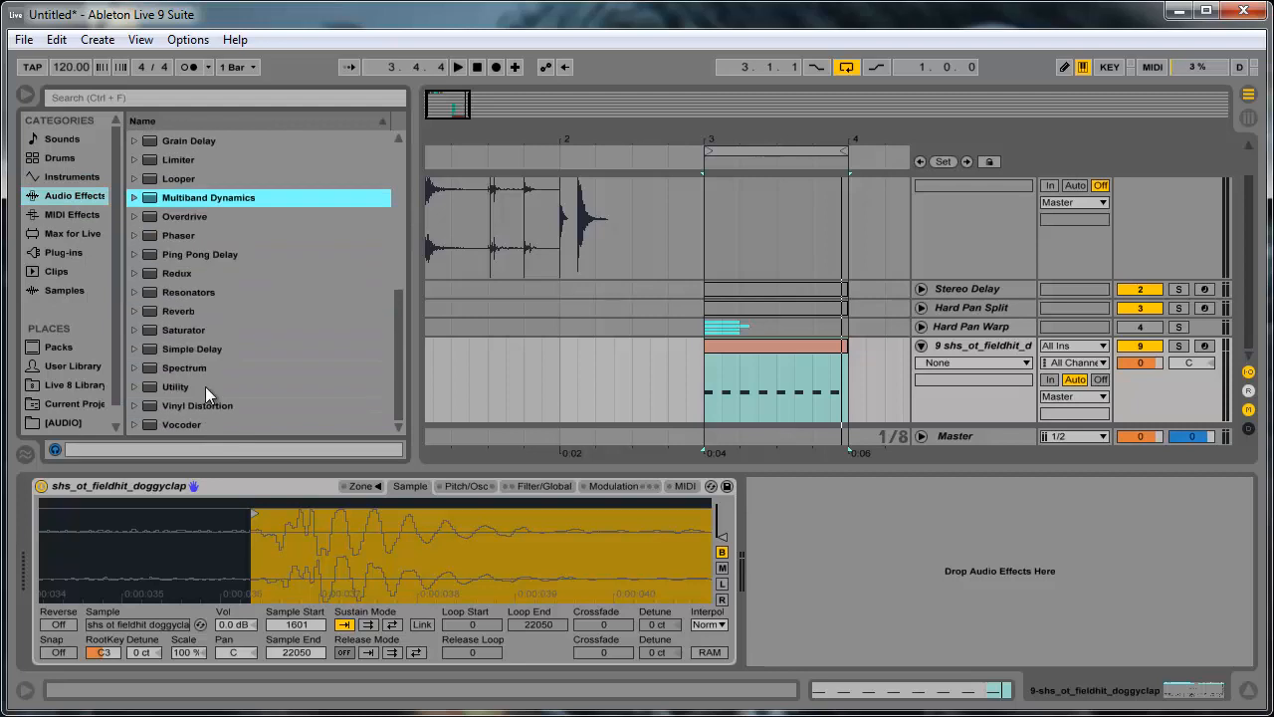
click(205, 386)
drag(209, 387, 756, 548)
drag(793, 635, 793, 597)
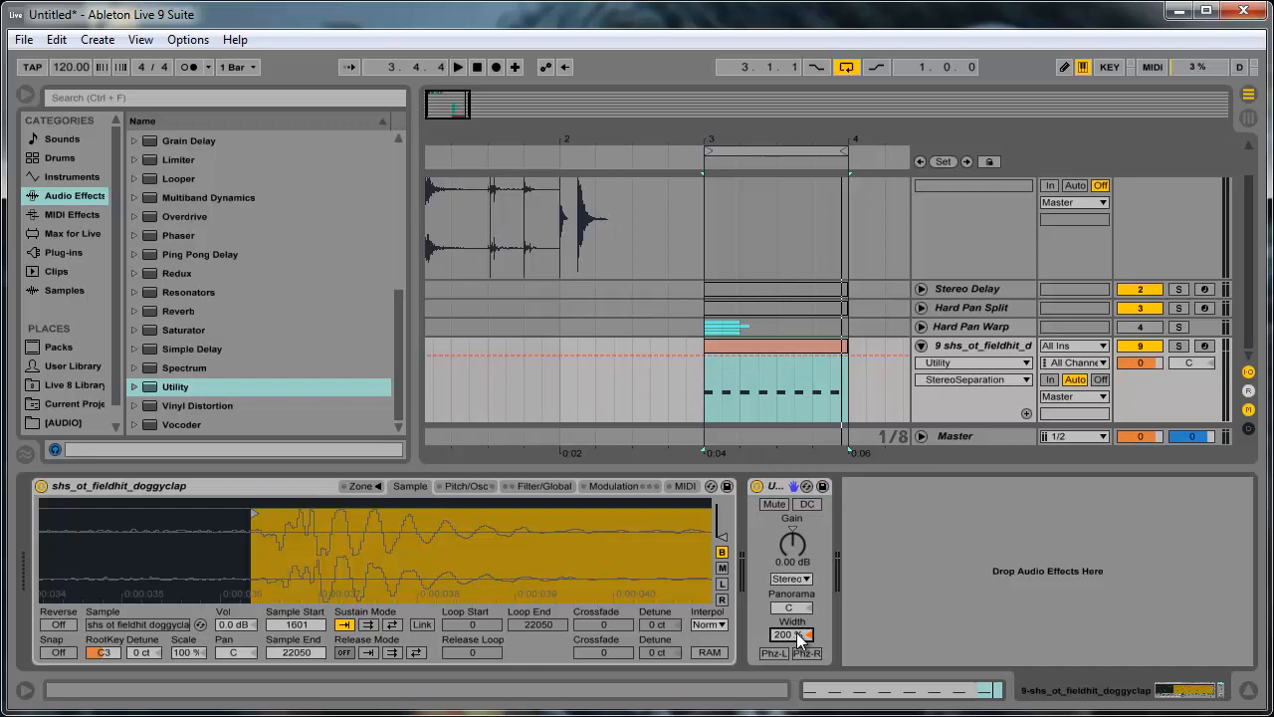
key(space)
key(space)
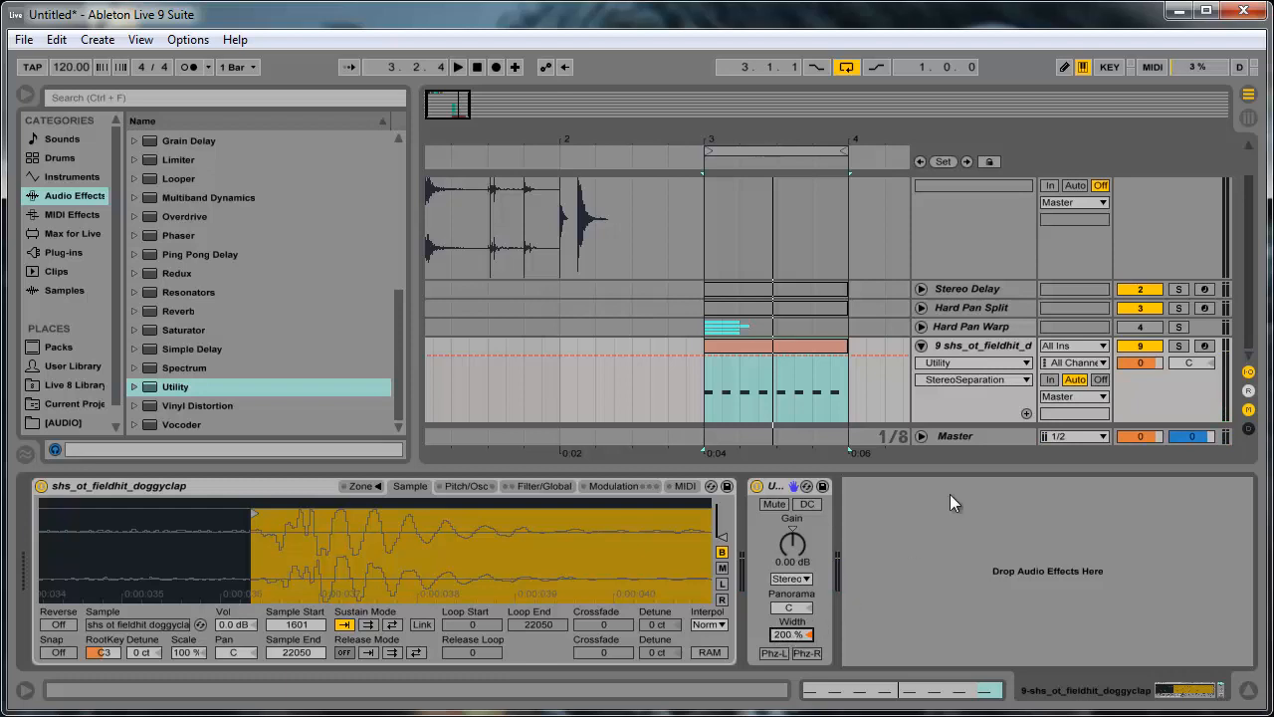
- Reset the Utility's stereo width to its default and set it to 117 %
mouse_move(784, 634)
mouse_down()
mouse_move(798, 633)
mouse_move(795, 648)
mouse_move(788, 635)
mouse_up()
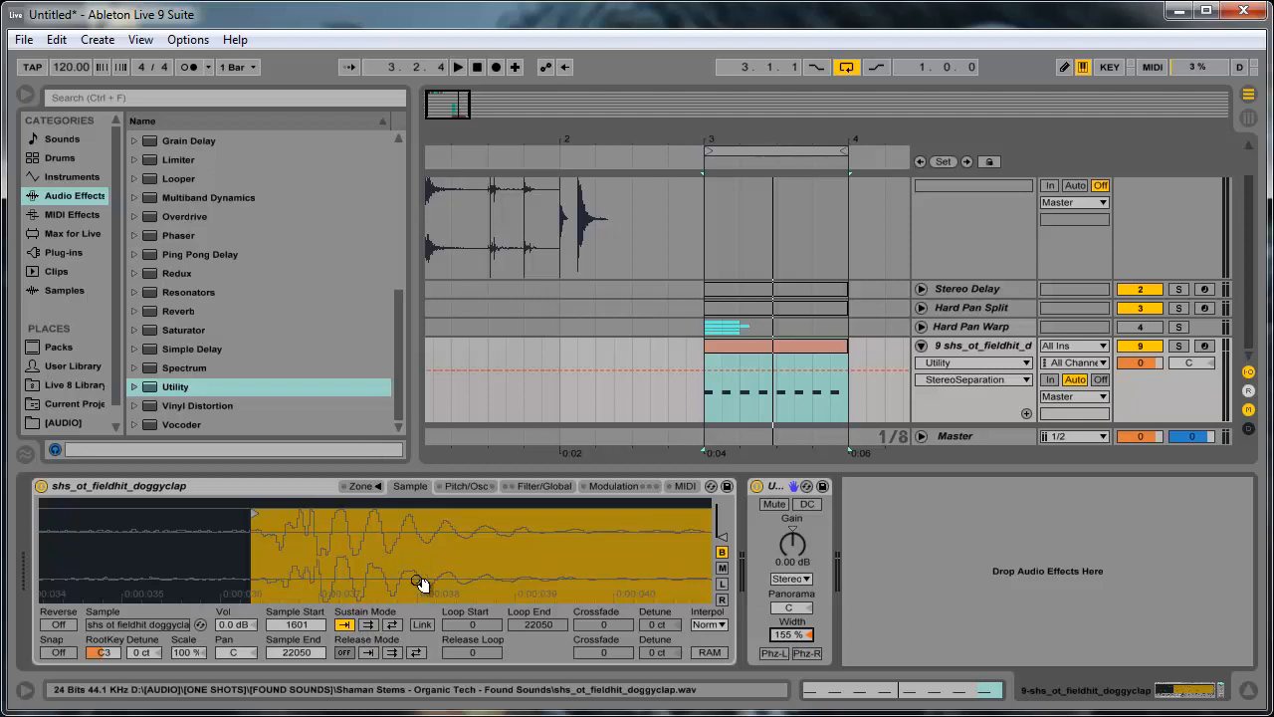
click(808, 635)
key(Delete)
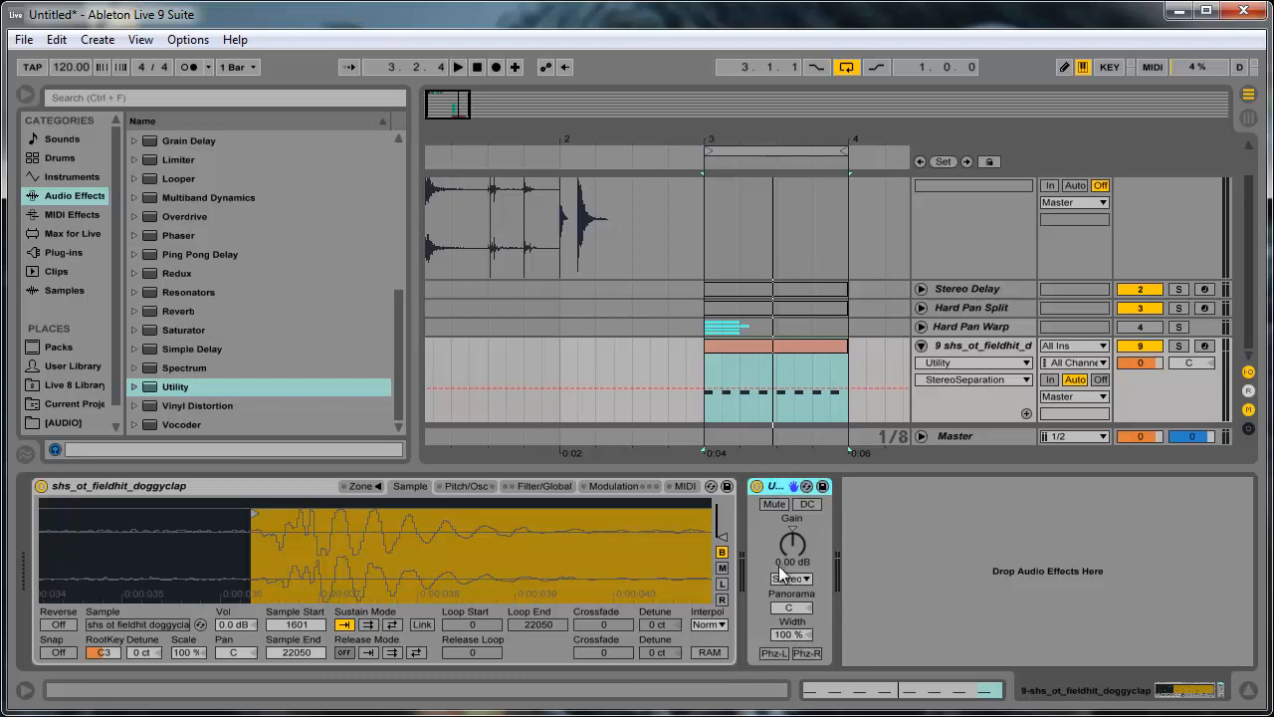
drag(779, 634, 773, 628)
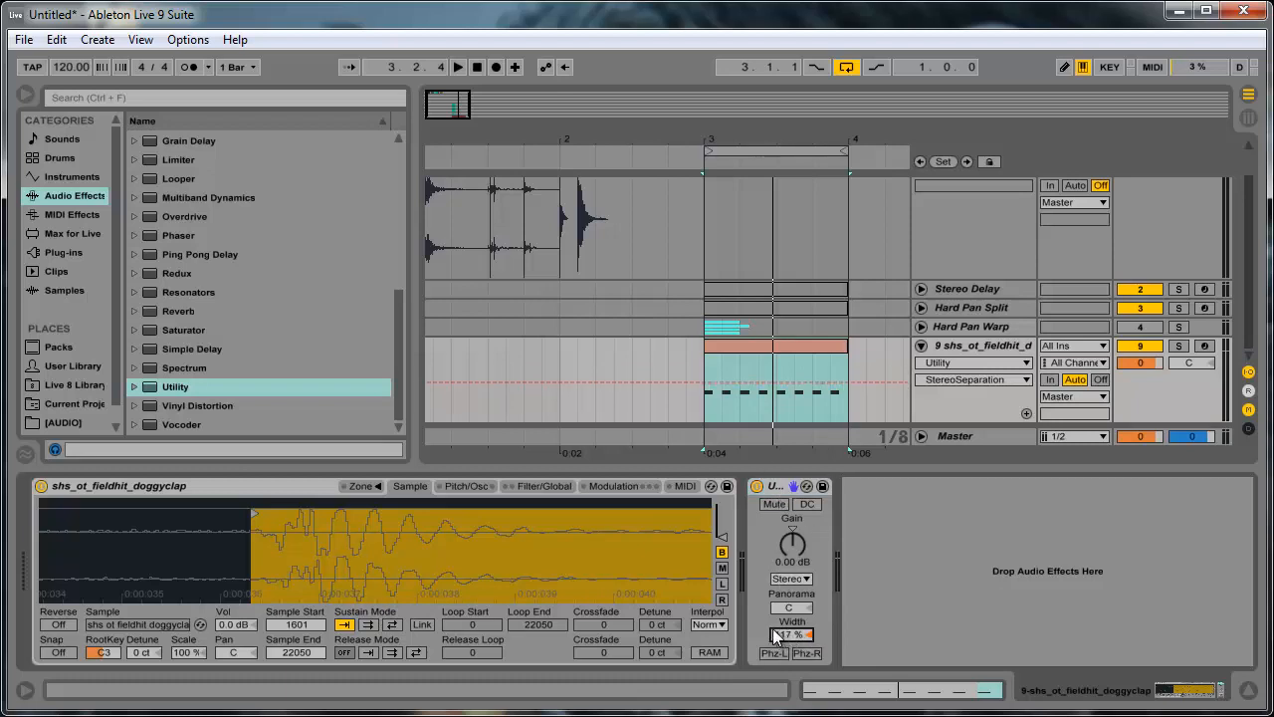
- Add the Flux STTool plug-in from the Flux Audio subfolder of the stereo tool plug-ins to the Sampler track
click(44, 216)
click(34, 235)
click(50, 252)
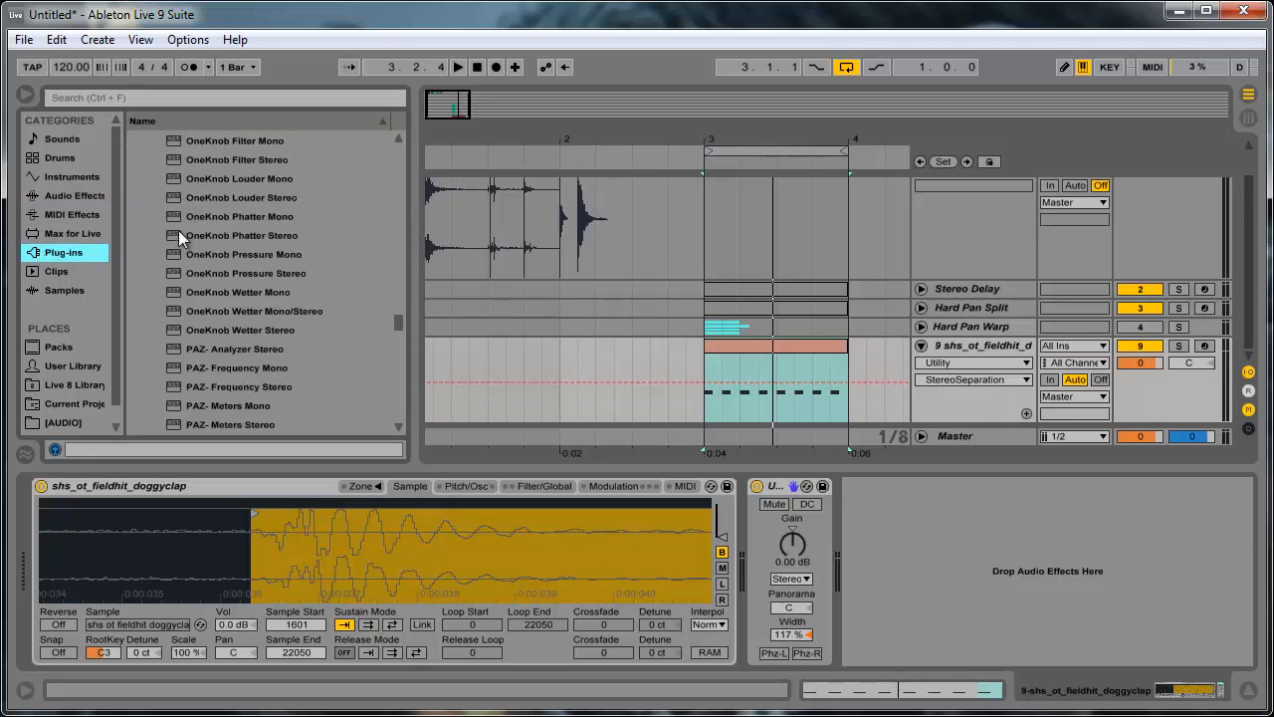
click(179, 230)
key(Left)
scroll(181, 227, up, 1)
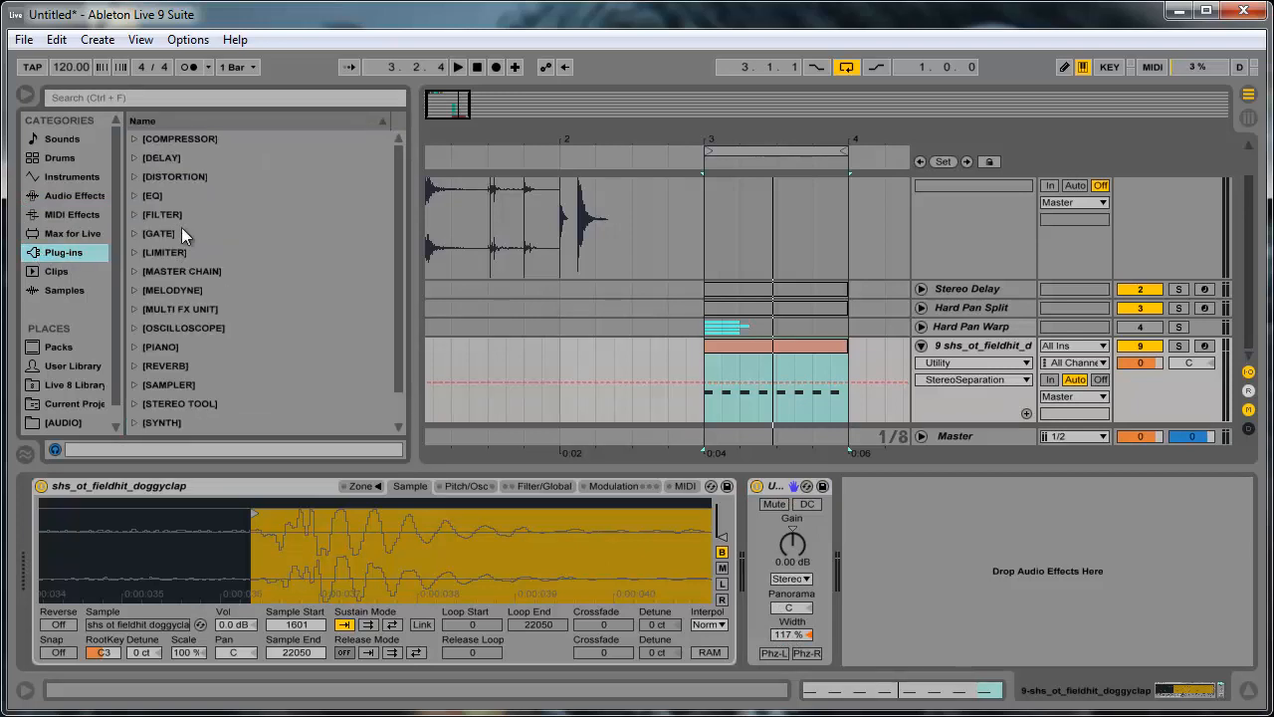
scroll(147, 376, down, 1)
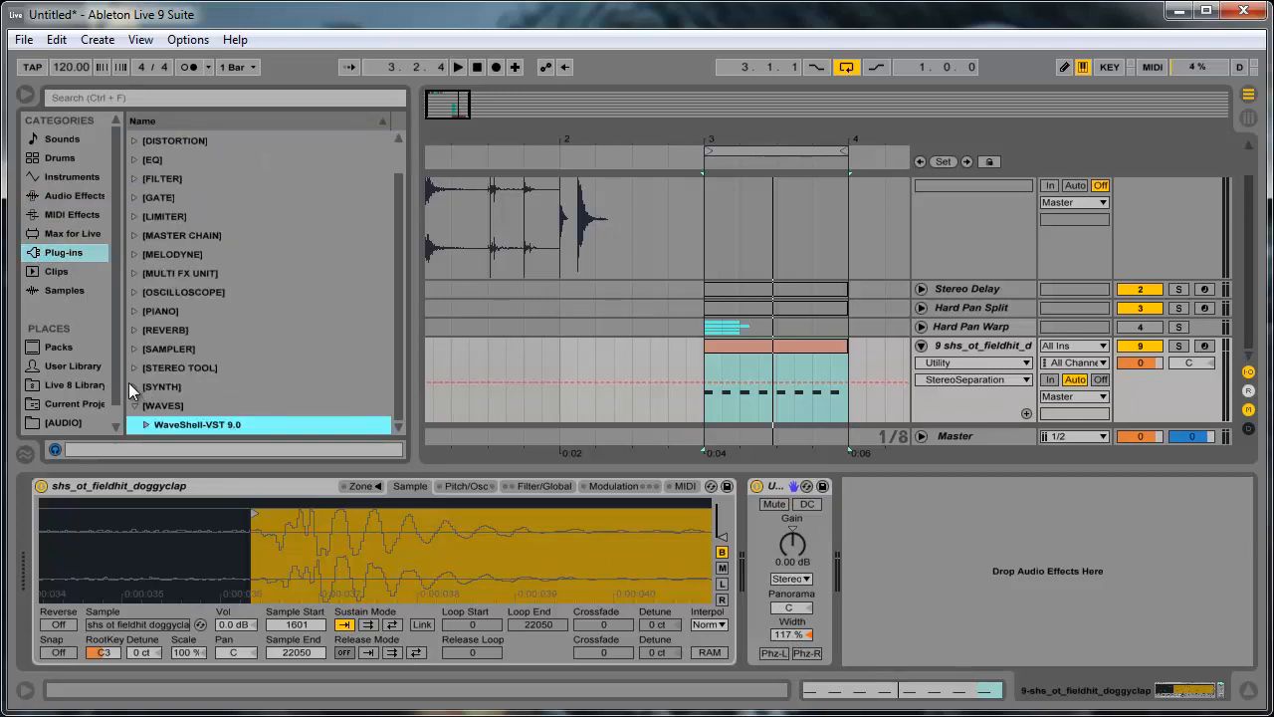
click(133, 368)
scroll(145, 387, down, 1)
click(147, 386)
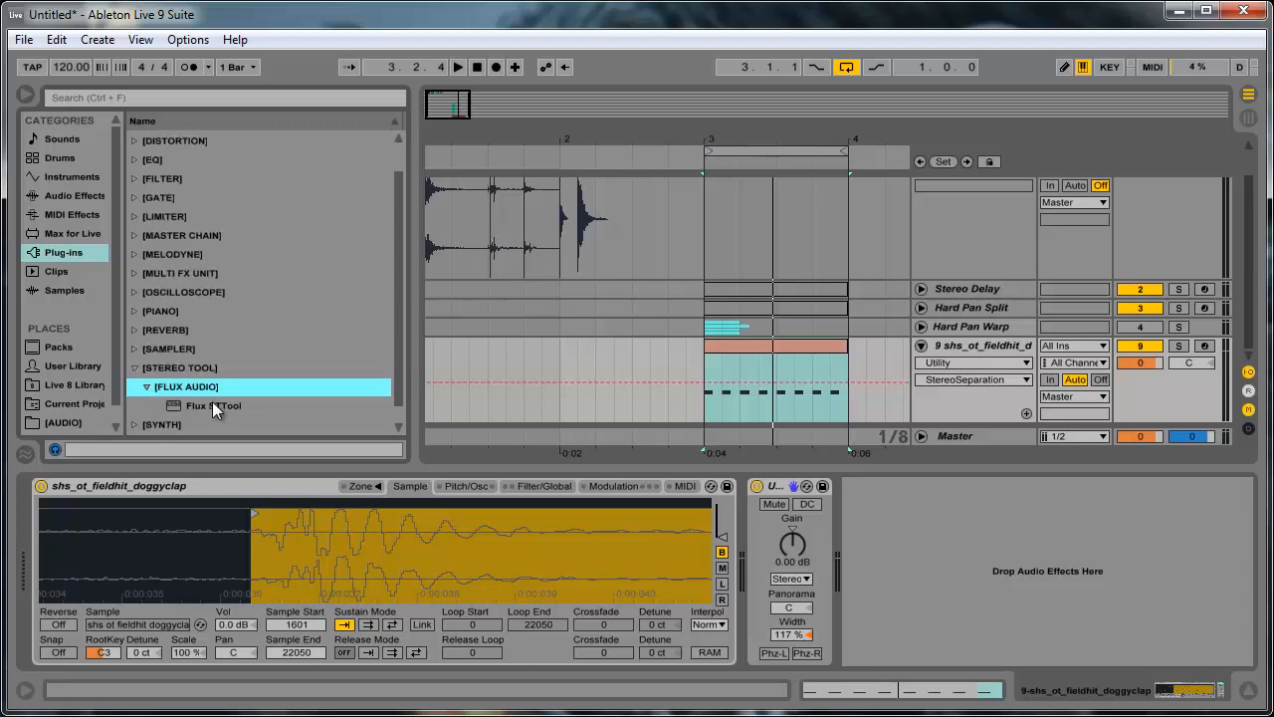
double_click(212, 406)
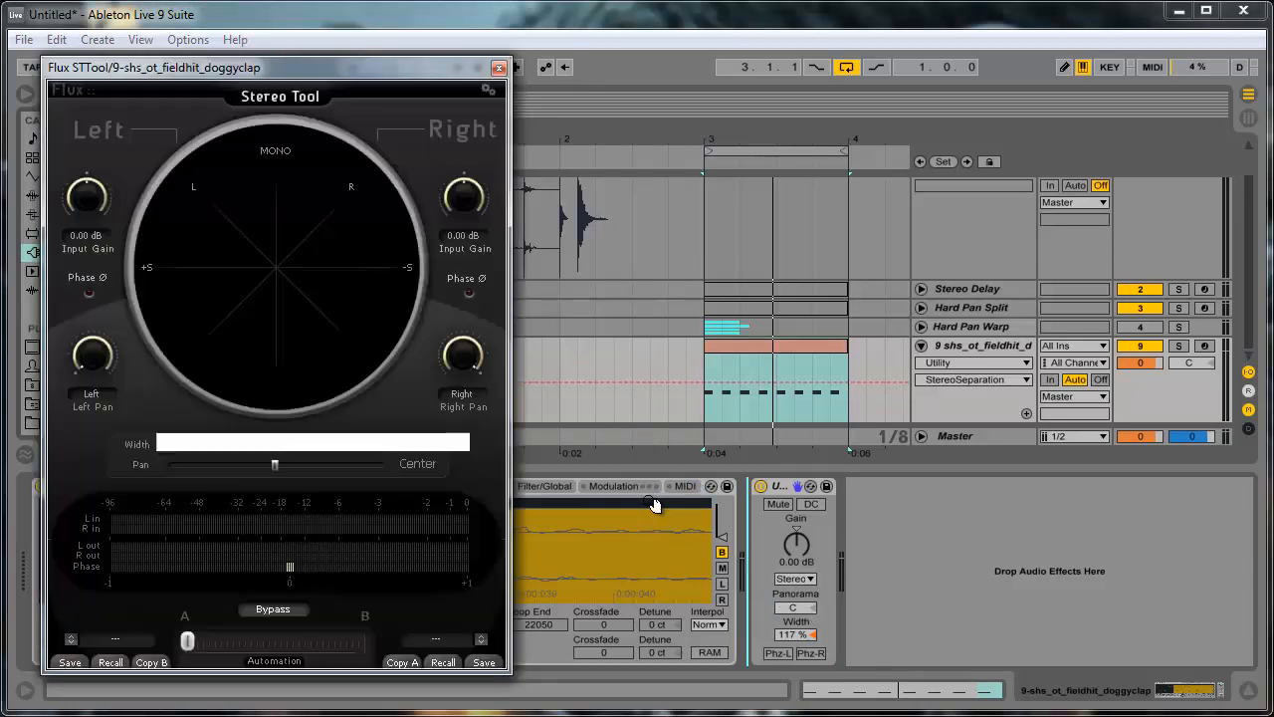
- Try a width of 0.12 dB in the Flux STTool and delete both the plug-in and the Utility from the Sampler track
mouse_move(276, 445)
mouse_down()
mouse_move(317, 453)
mouse_move(295, 450)
mouse_up()
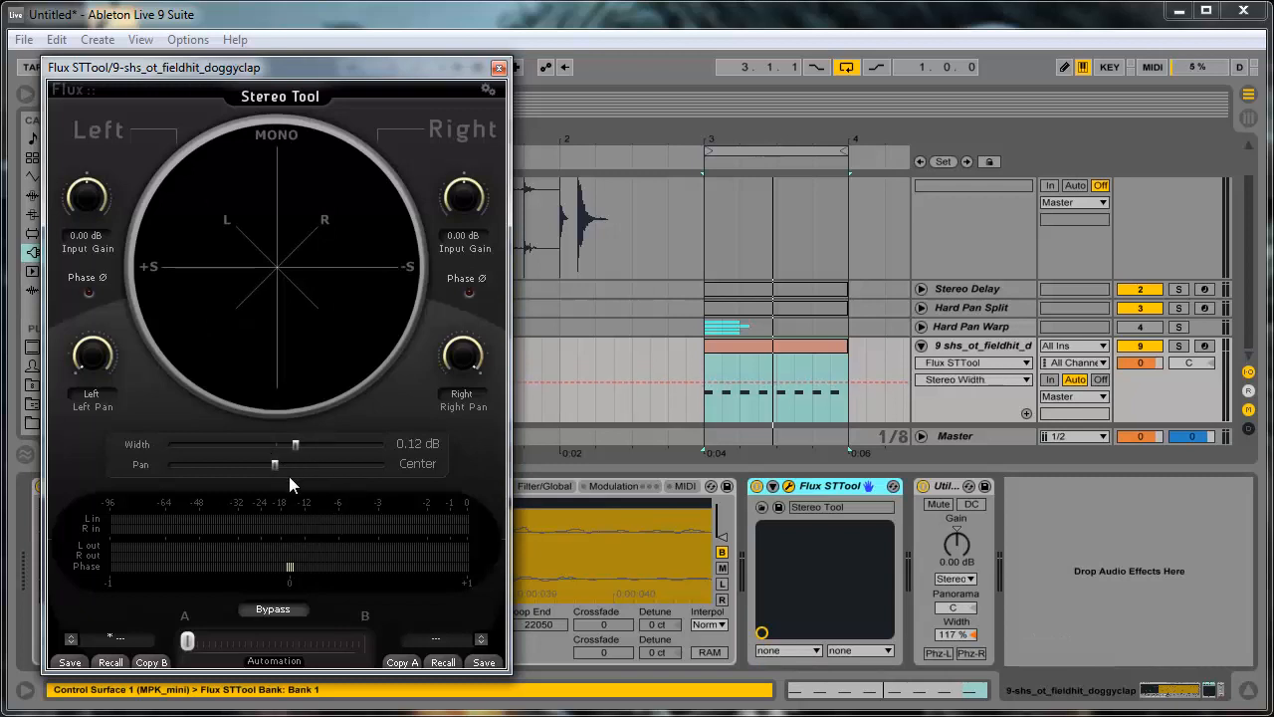
click(498, 68)
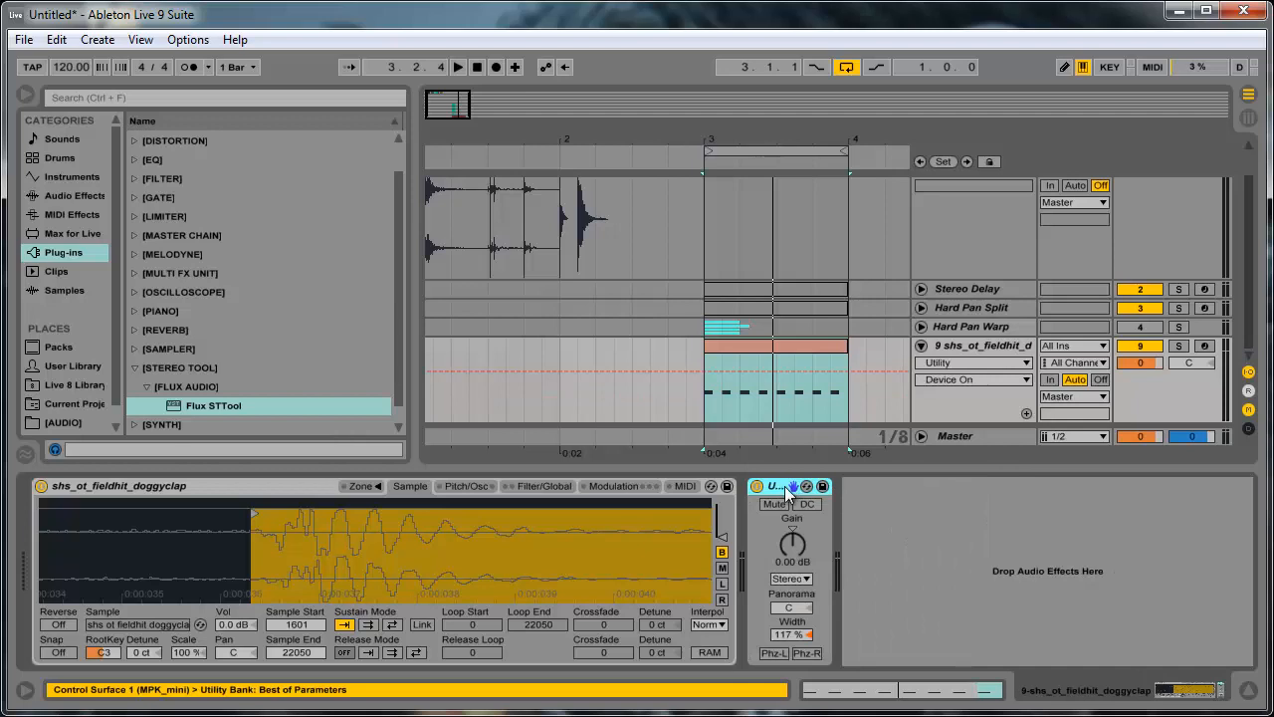
key(Delete)
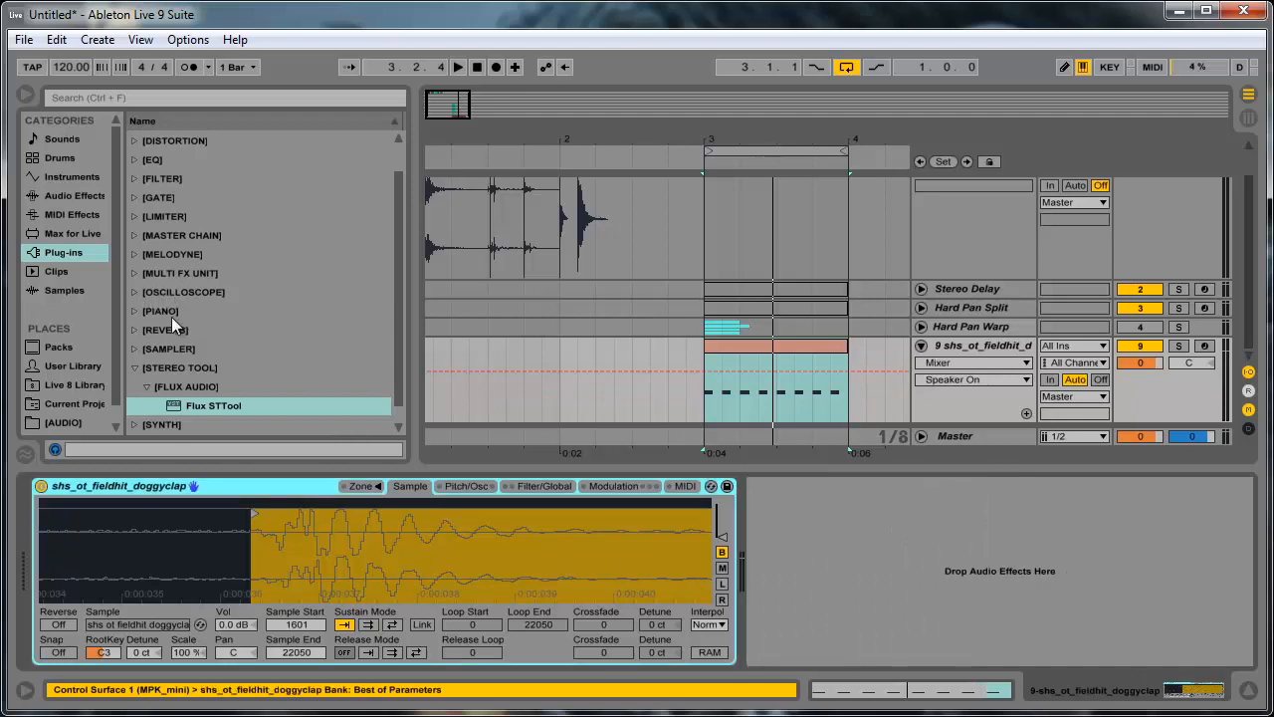
click(133, 368)
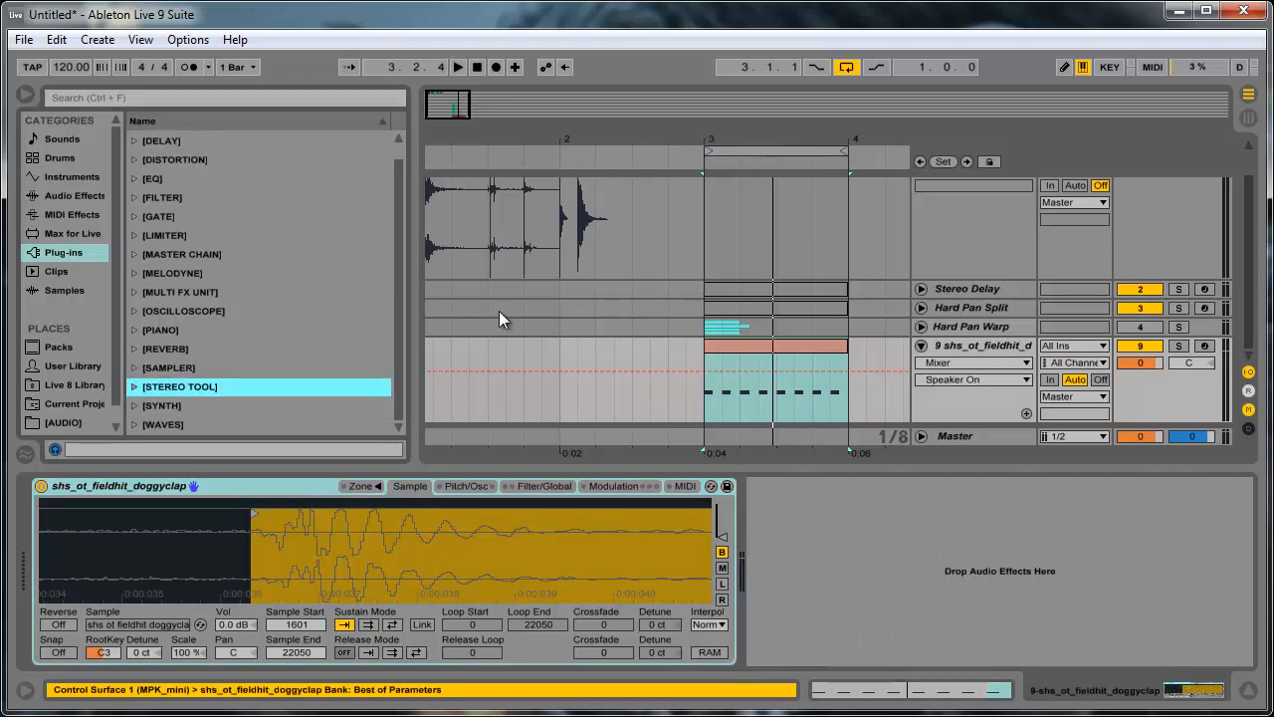
- Try to add the reverb plug-in folder as an effect after the Sampler
click(822, 497)
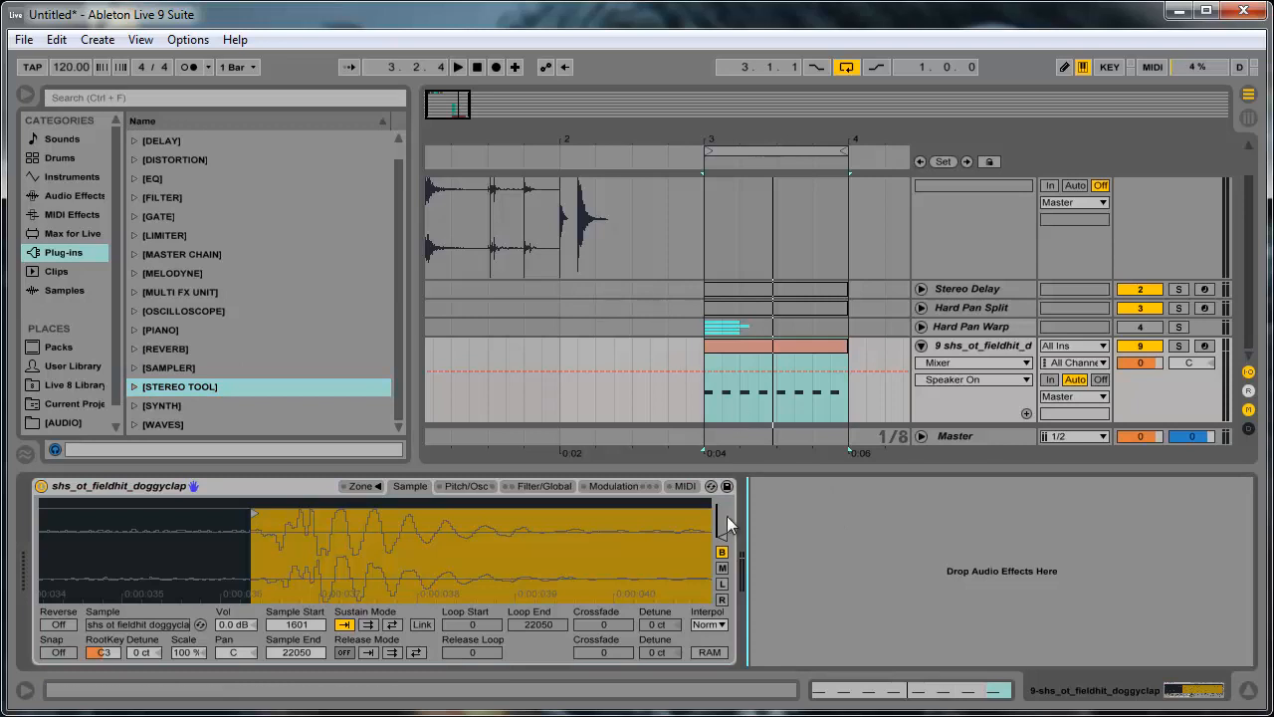
click(967, 328)
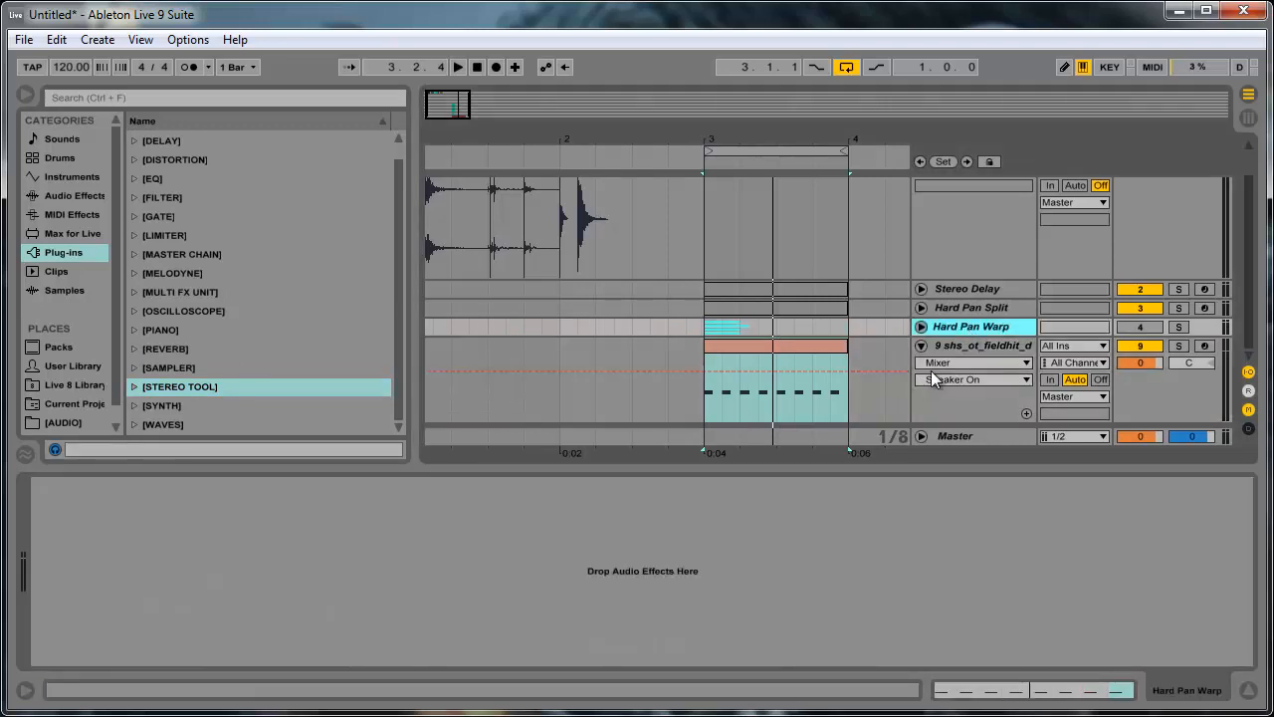
click(950, 347)
scroll(160, 307, up, 1)
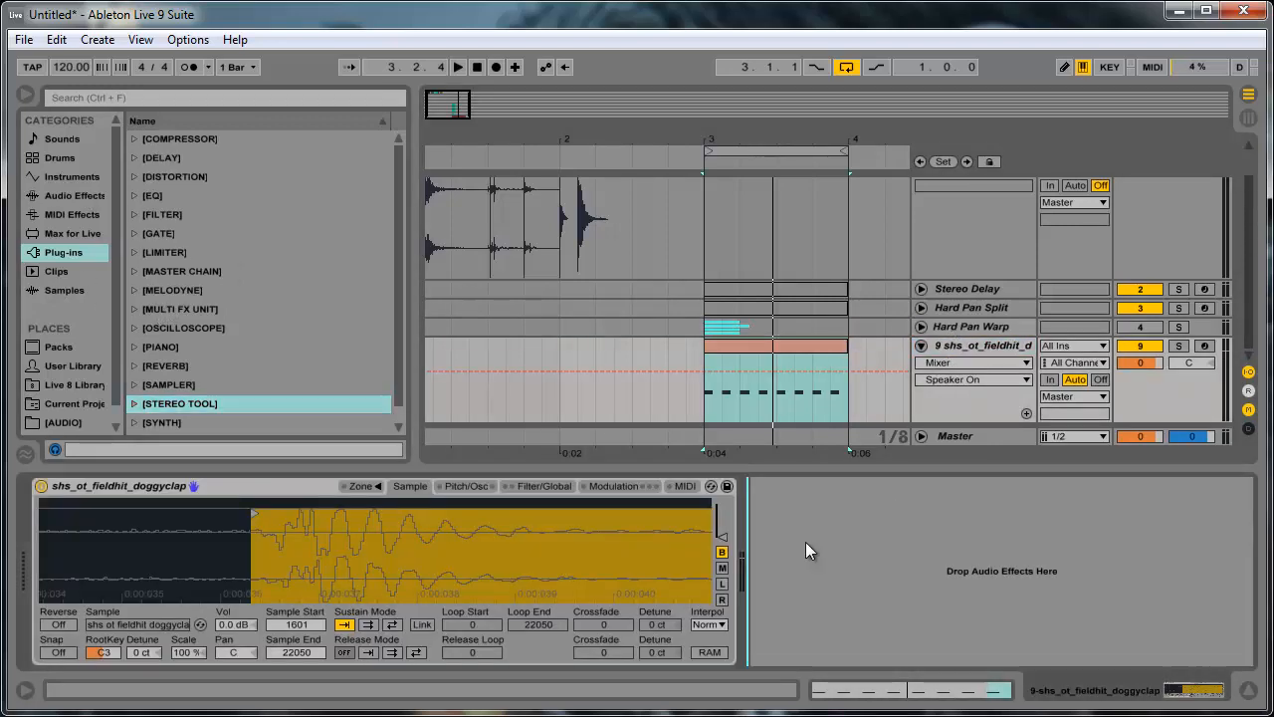
scroll(170, 396, down, 1)
click(159, 347)
scroll(156, 366, up, 1)
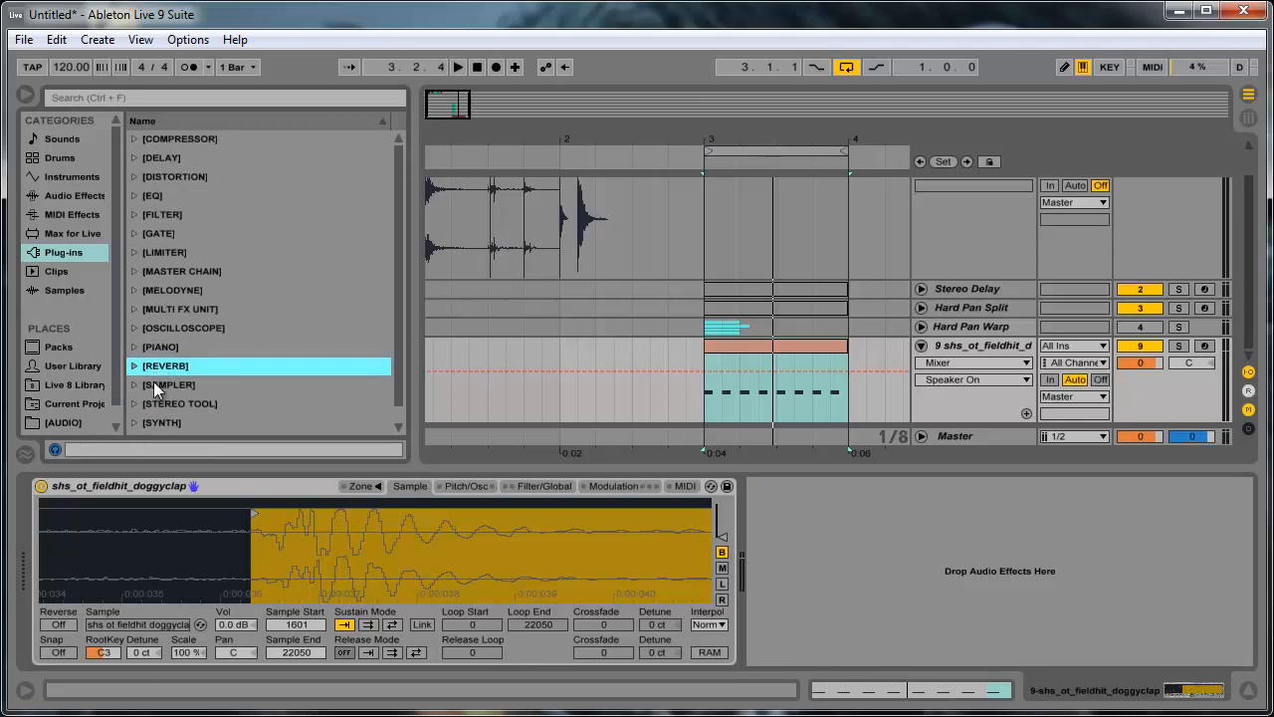
drag(154, 363, 880, 567)
- Add Live's Reverb audio effect after the Sampler and set its stereo amount to 117.14
click(42, 197)
click(44, 214)
click(43, 199)
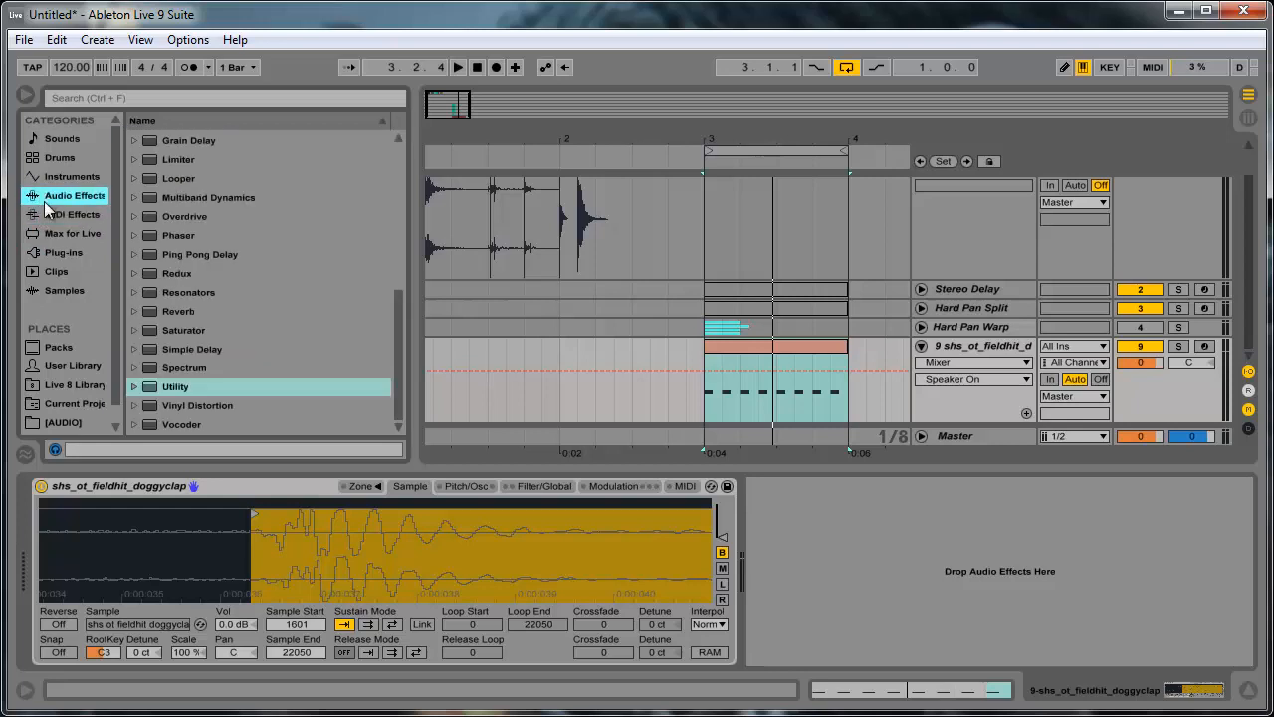
drag(175, 314, 783, 563)
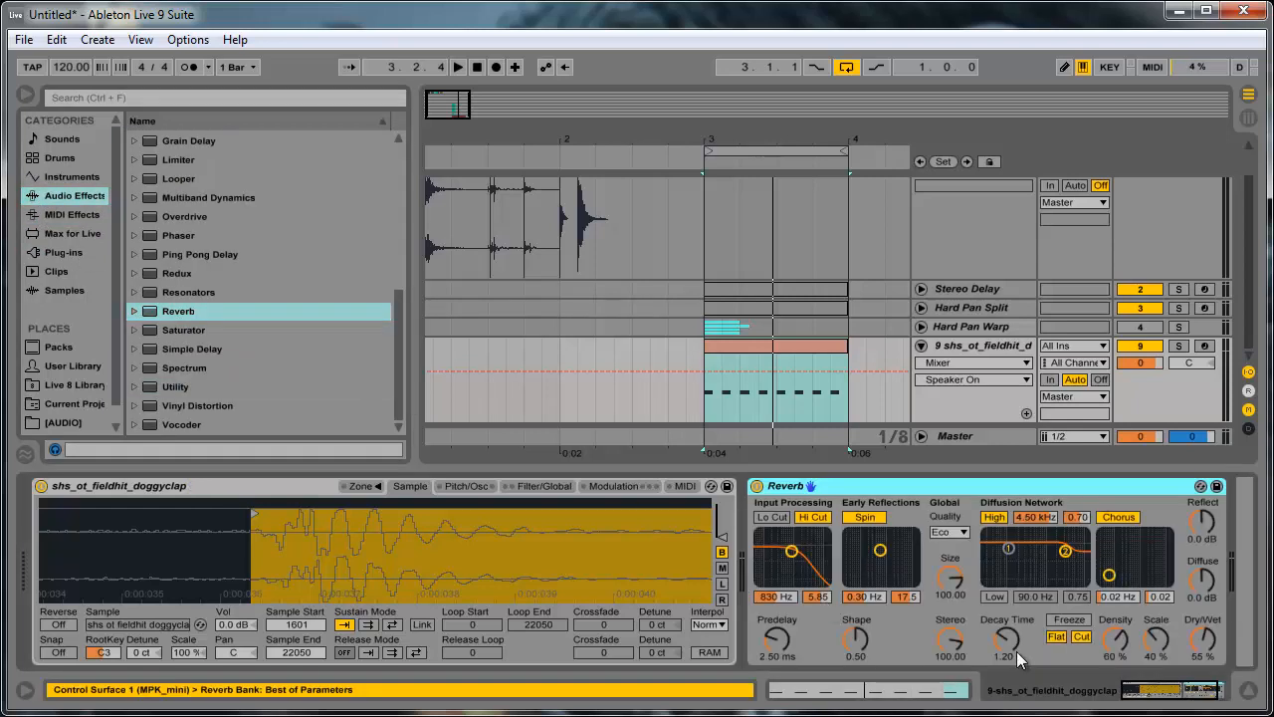
click(961, 645)
drag(951, 637, 952, 619)
- Add the LexHall plug-in from the Lexicon subfolder of the reverb plug-ins to the Sampler track
click(42, 234)
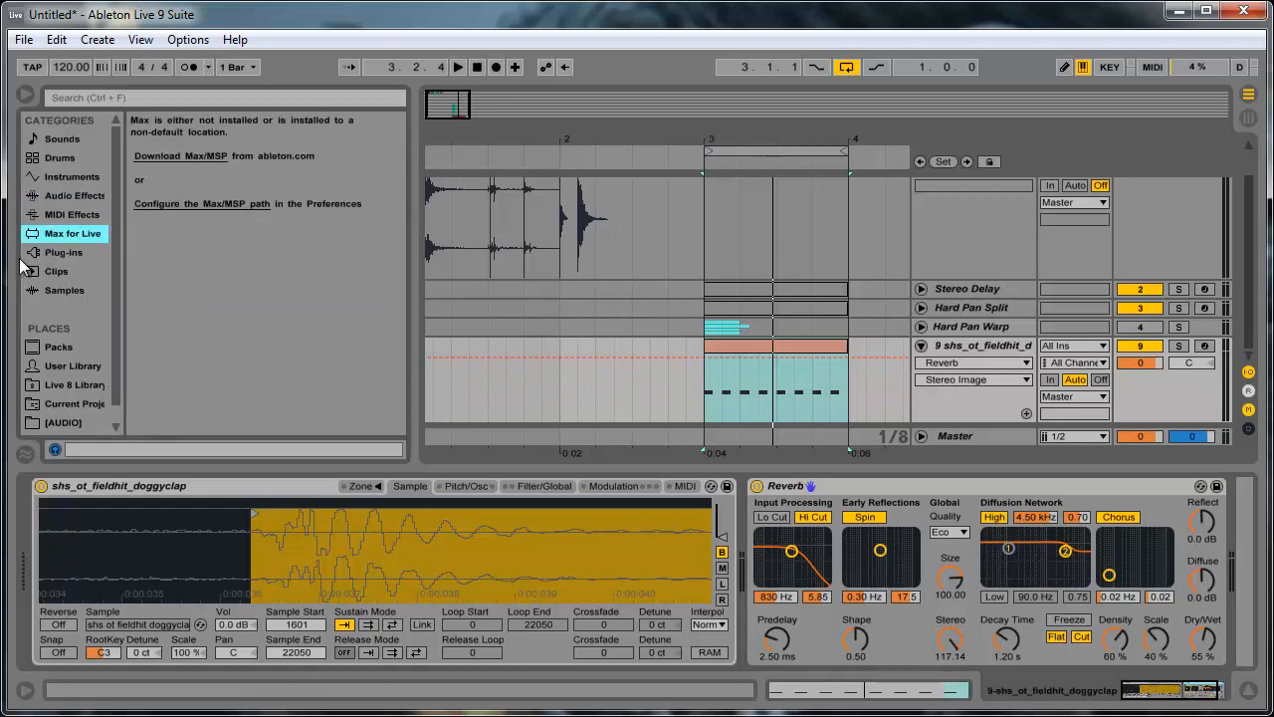
click(36, 252)
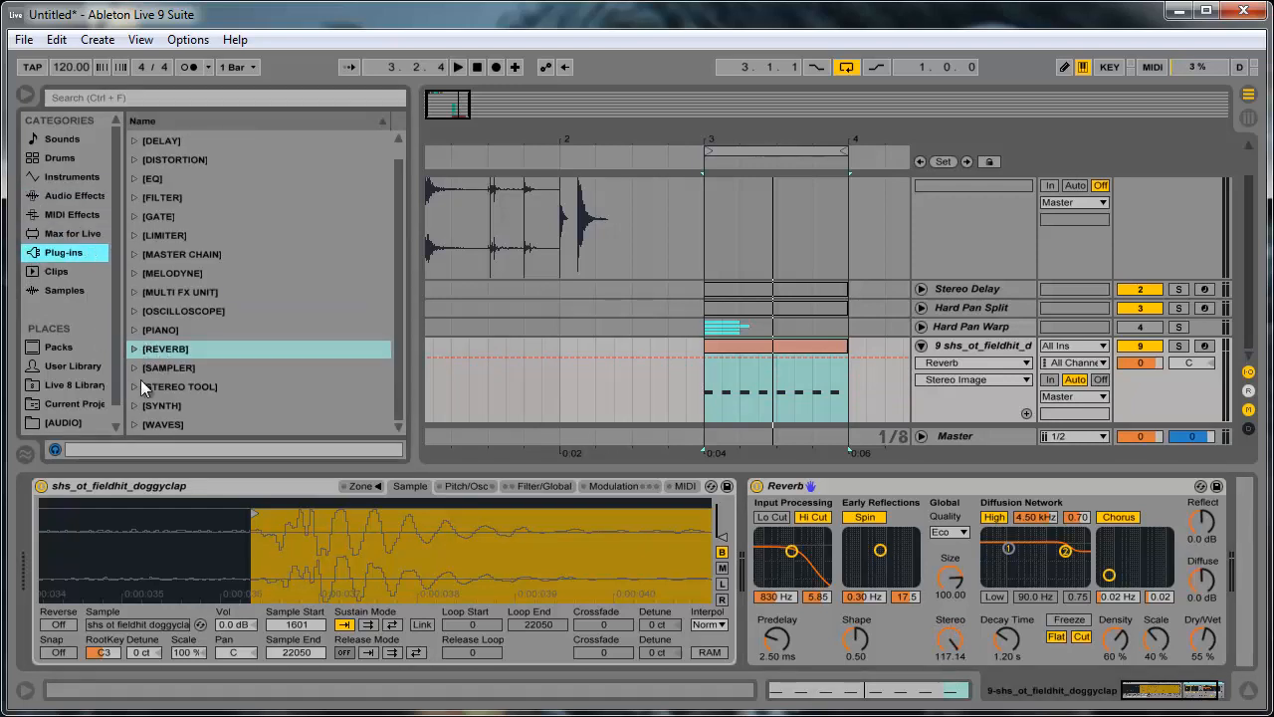
click(134, 348)
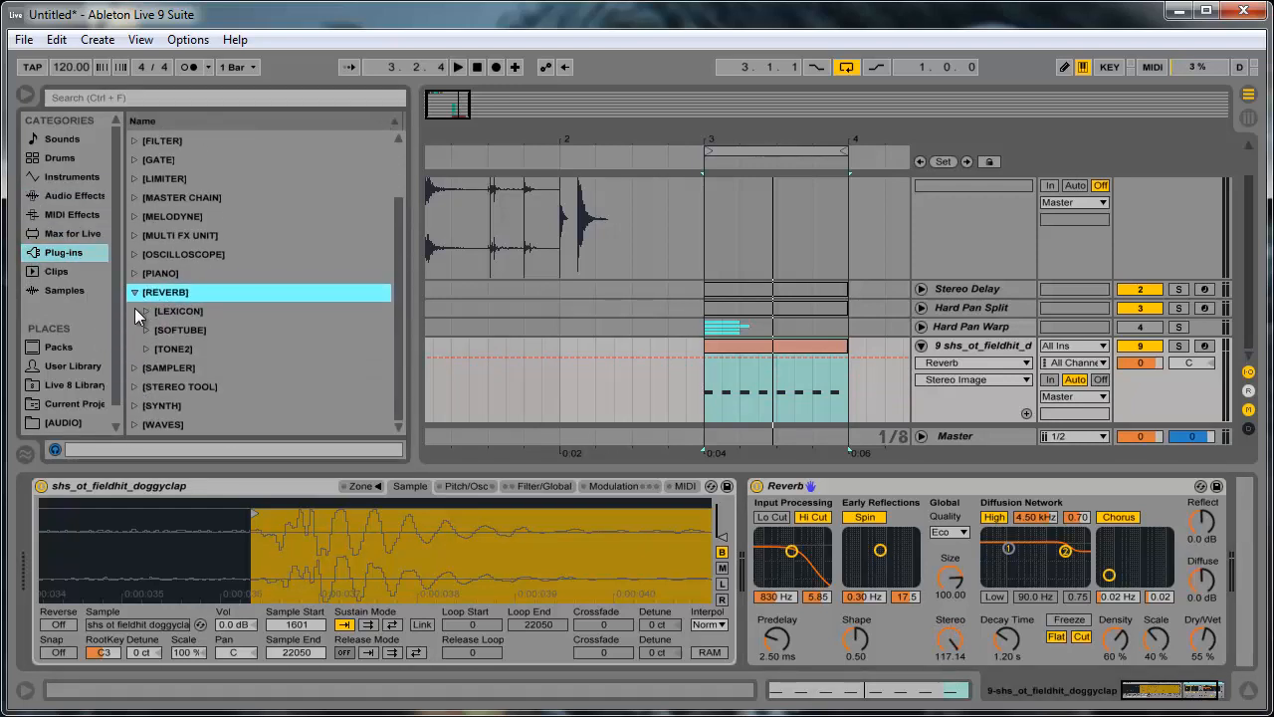
click(139, 310)
click(204, 330)
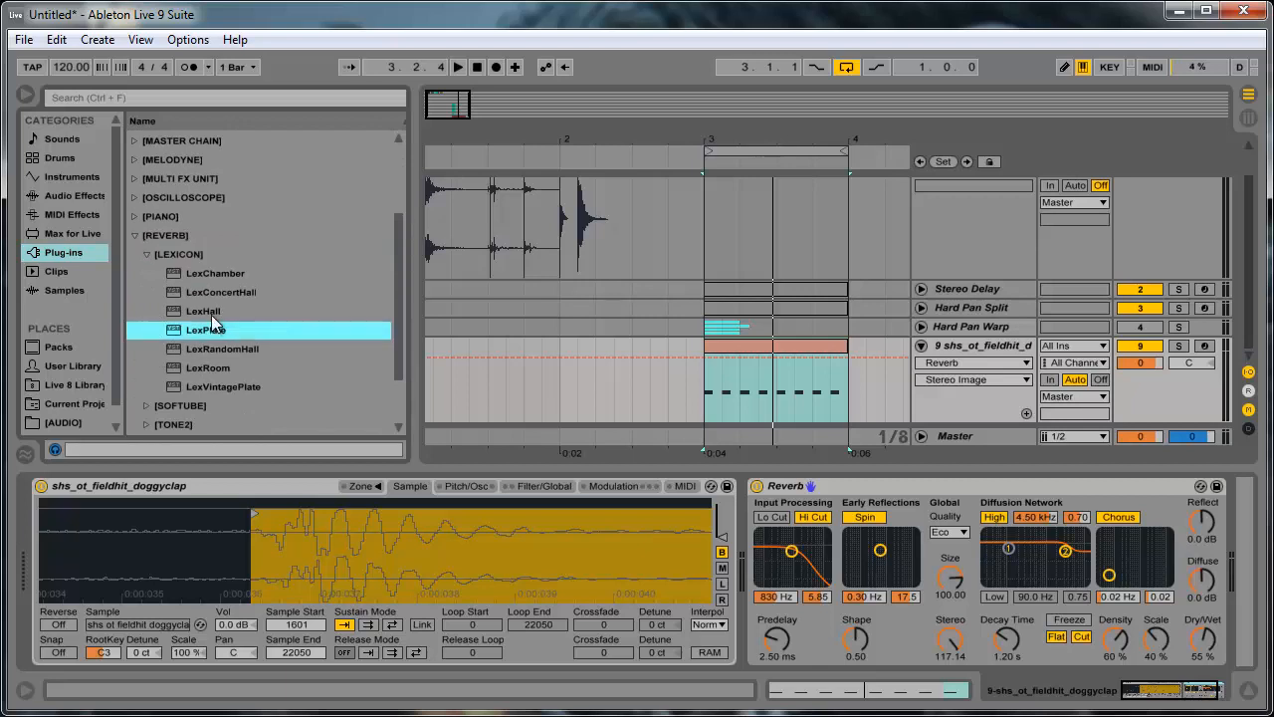
click(212, 310)
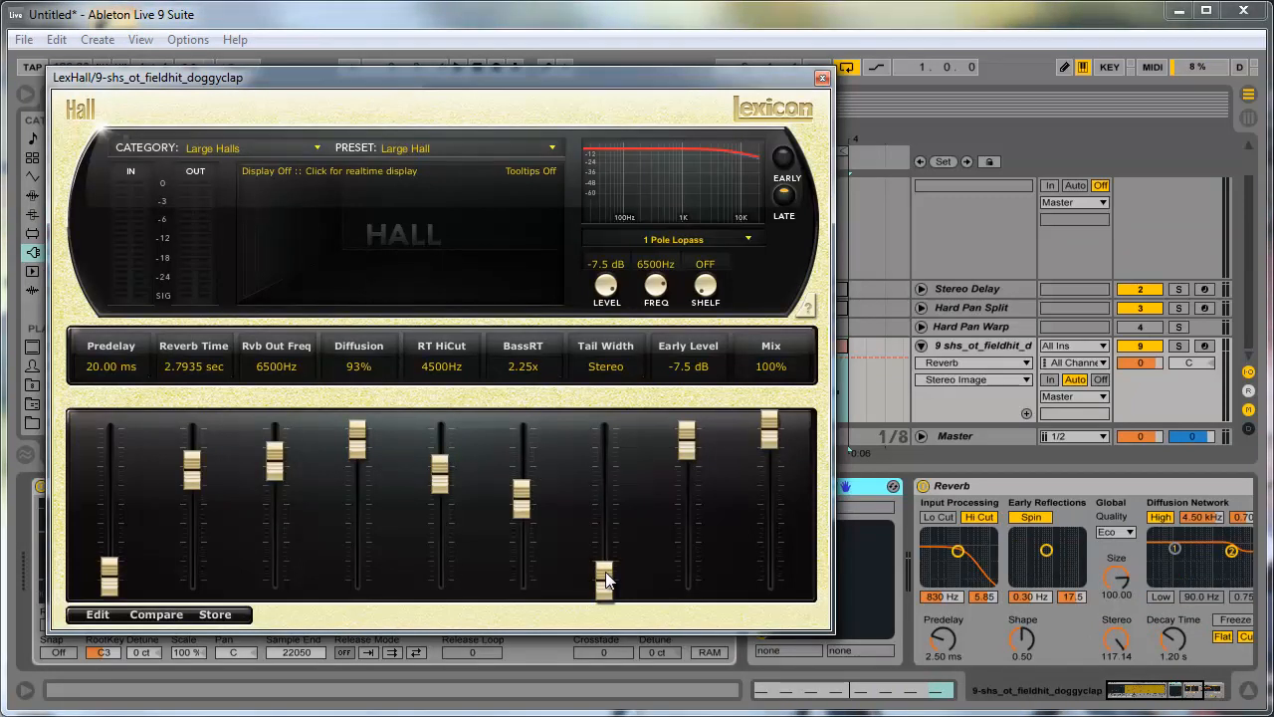
- Try lowering the tail width in LexHall, close its window and delete the plug-in from the track
drag(603, 580, 615, 632)
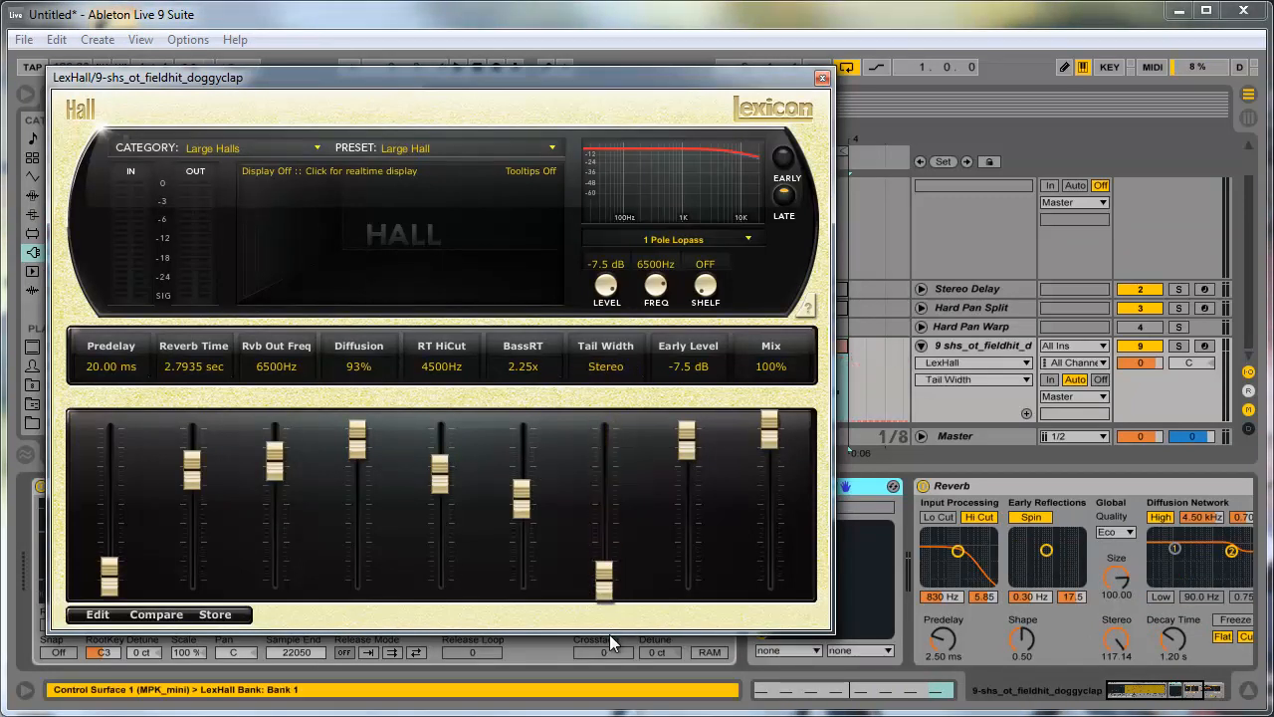
click(822, 78)
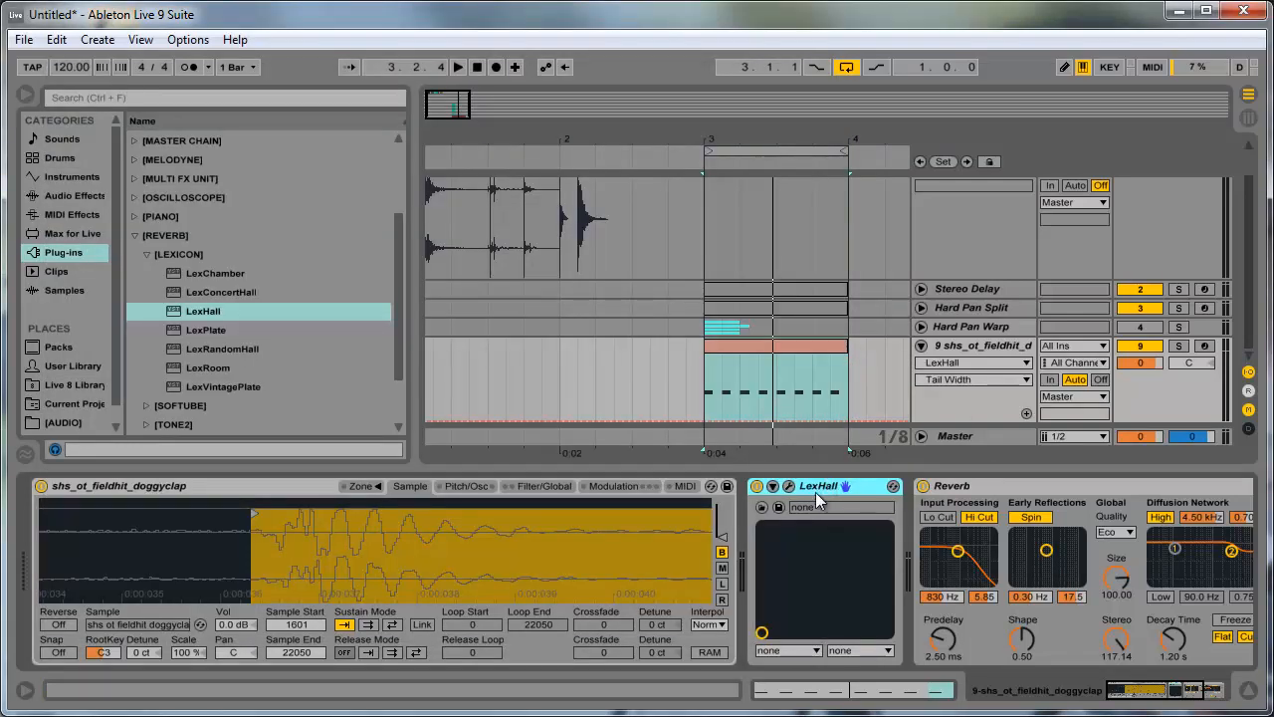
key(Delete)
- Group the Reverb into an Audio Effect Rack and duplicate its chain, panning the two chains 50R and 50L
click(1182, 695)
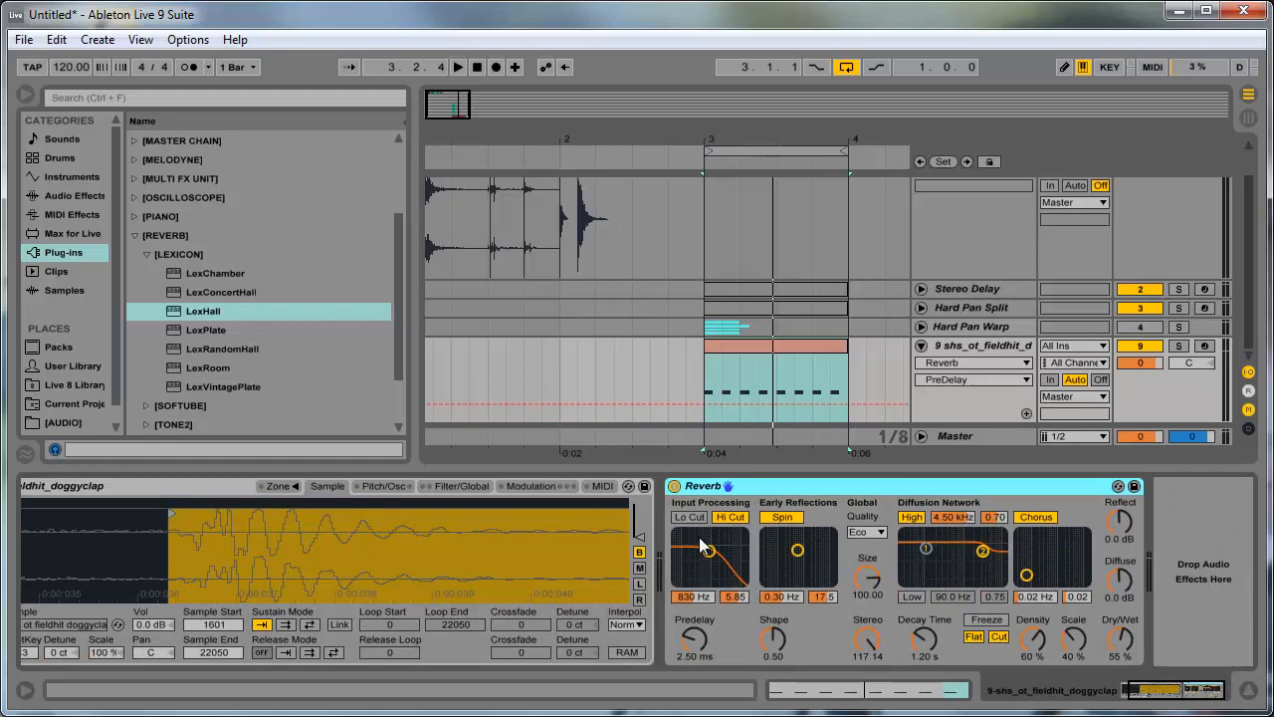
key(ctrl+g)
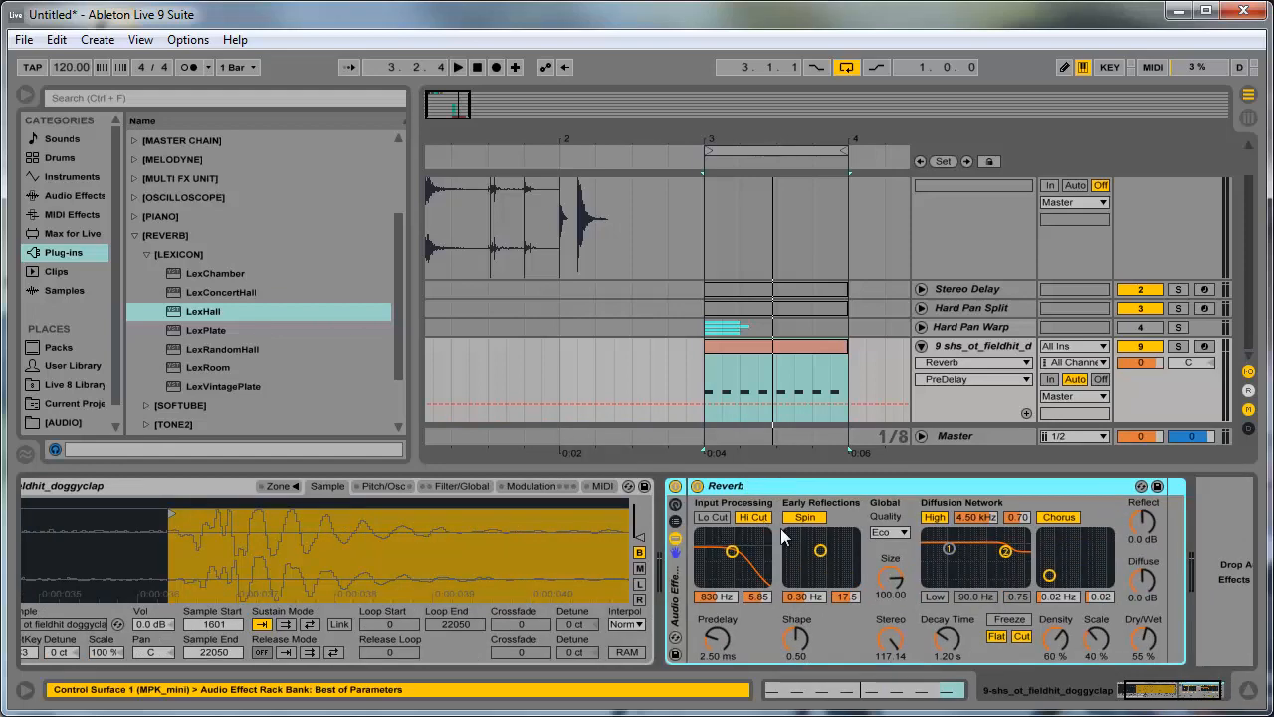
click(675, 532)
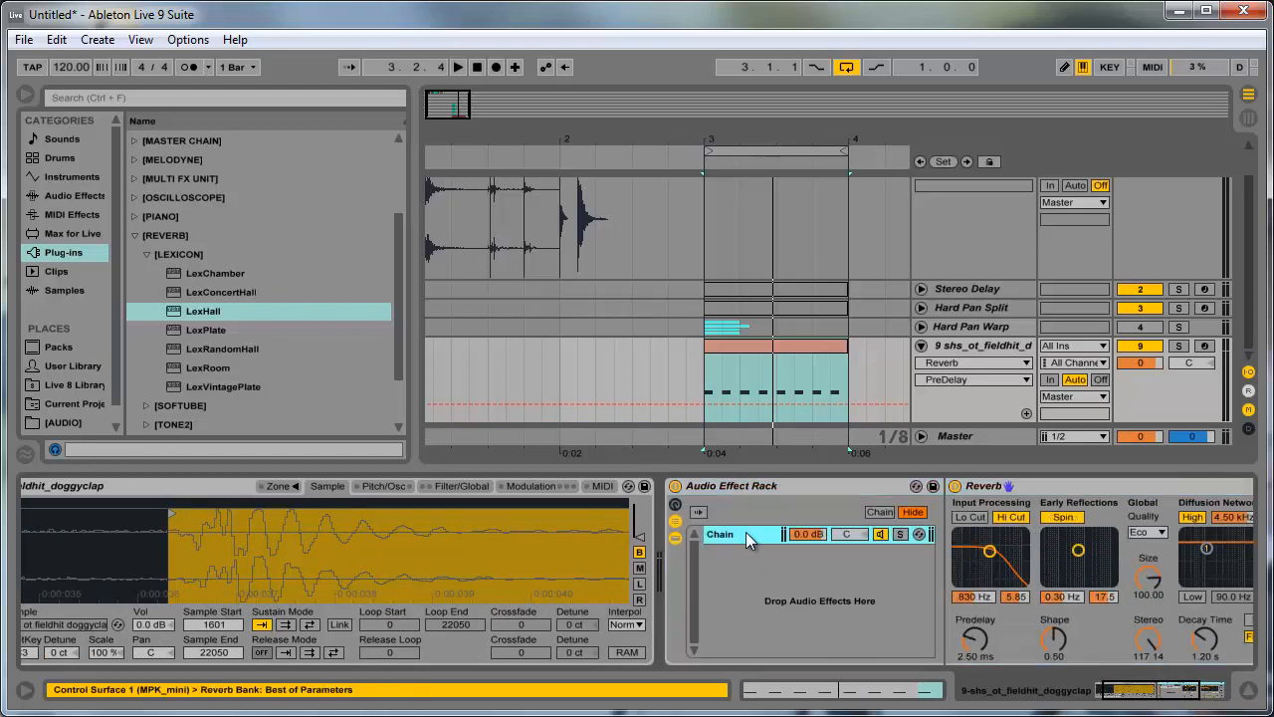
key(ctrl+d)
drag(852, 535, 861, 575)
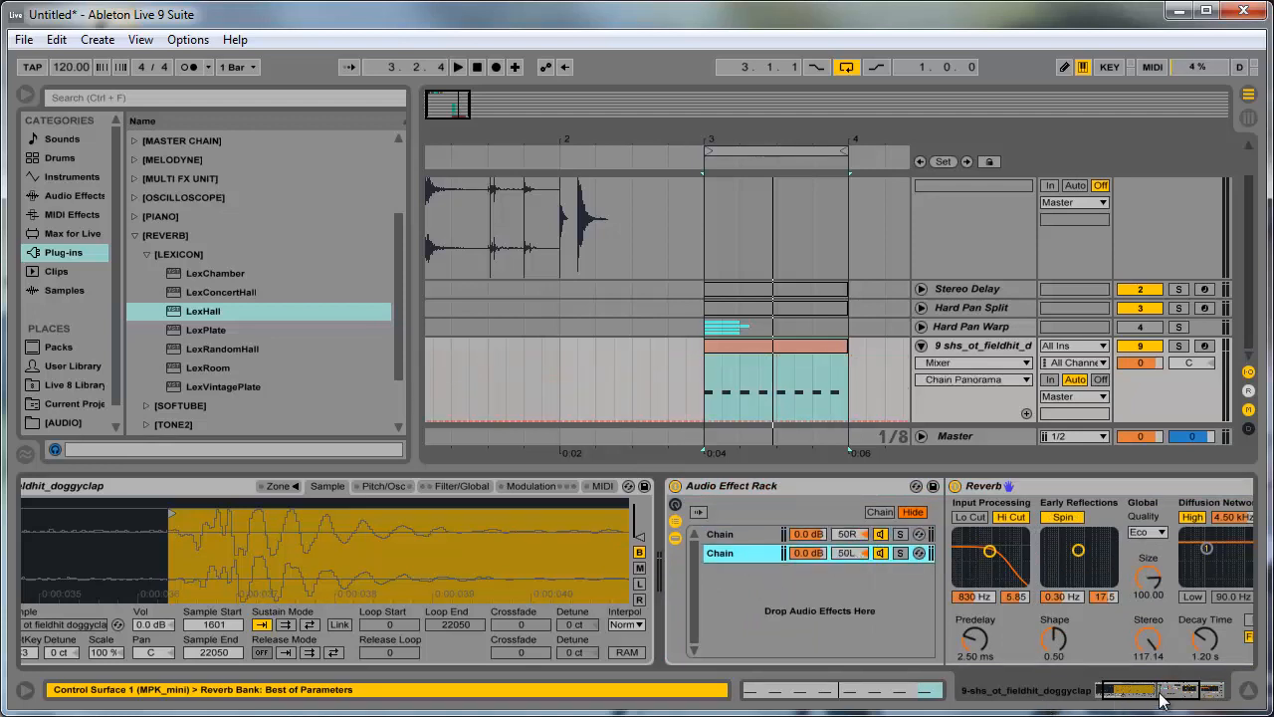
- In the 50L chain's Reverb, enable the low cut with the input filter at 3.61 kHz and 6.70, and set stereo to 0.00
click(1162, 700)
click(669, 516)
mouse_move(689, 553)
mouse_down()
mouse_move(695, 566)
mouse_move(704, 547)
mouse_up()
click(846, 643)
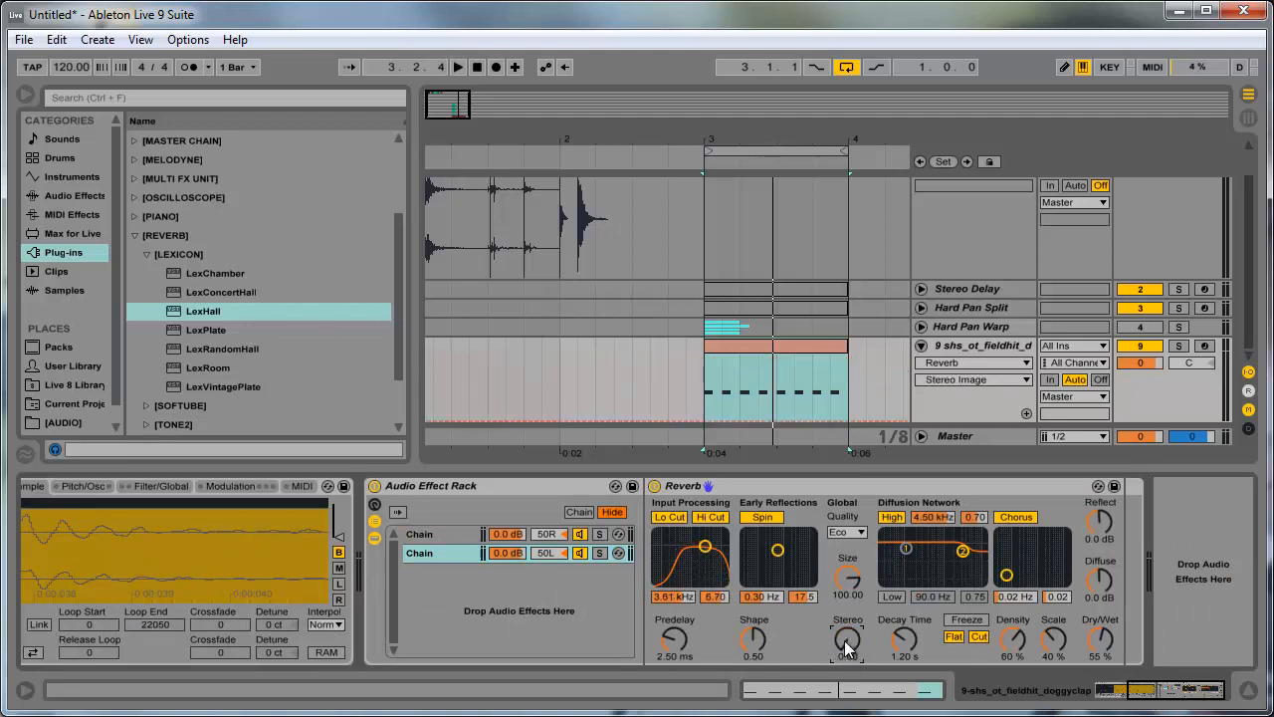
- In the 50R chain's Reverb, set the size to 225.46, stereo to 0.00 and quality to Mid
click(442, 532)
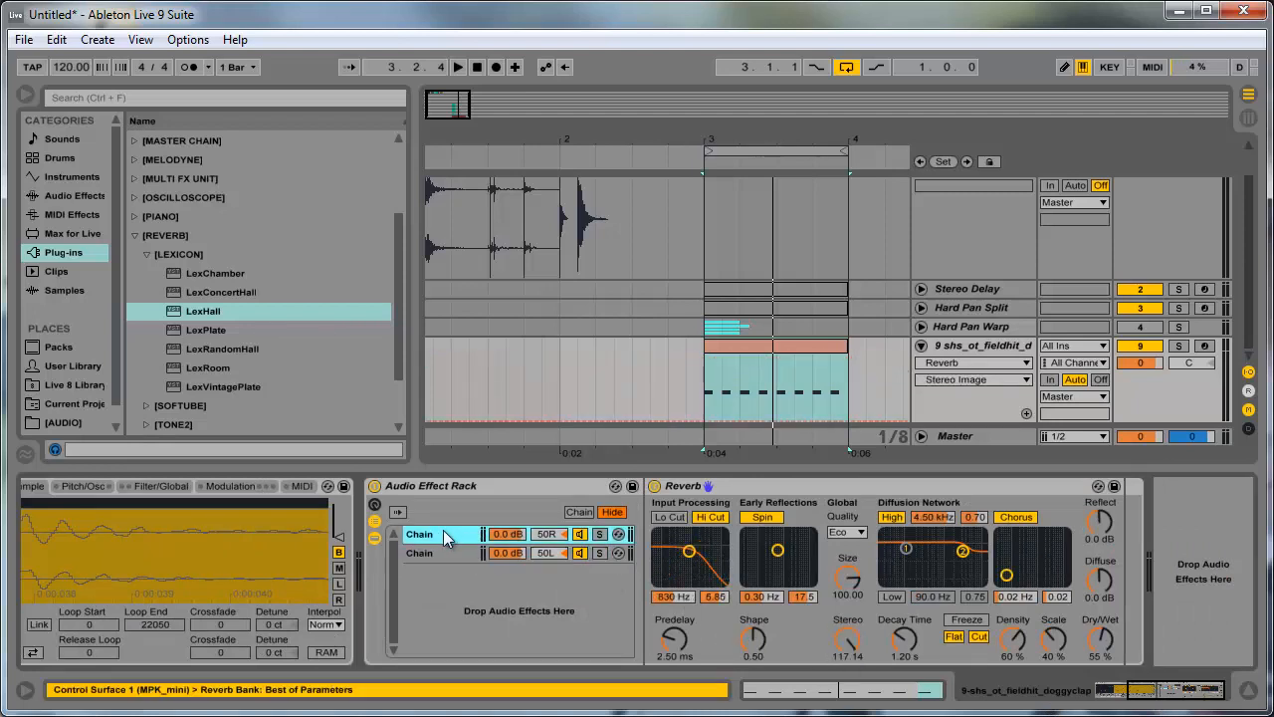
click(846, 533)
click(843, 563)
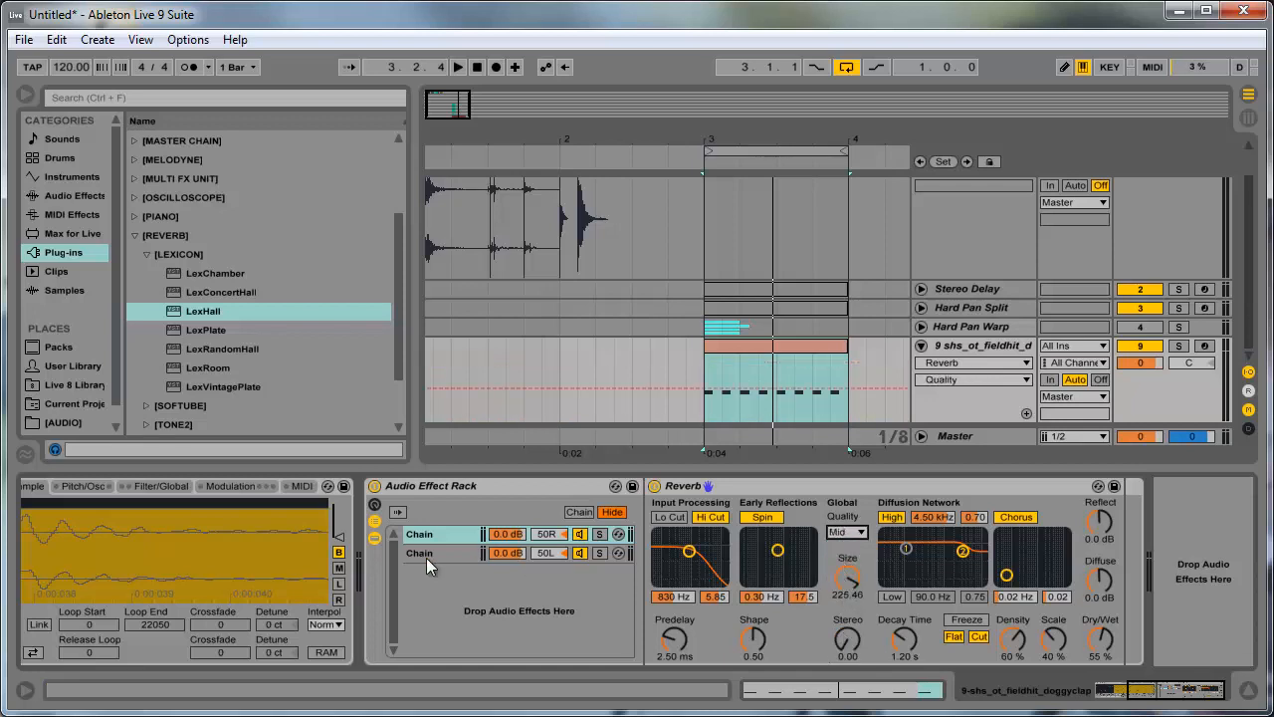
- In the 50L chain's Reverb, set the quality to High, the size to 129.90 and the decay time to 3.46 s
click(426, 554)
click(846, 533)
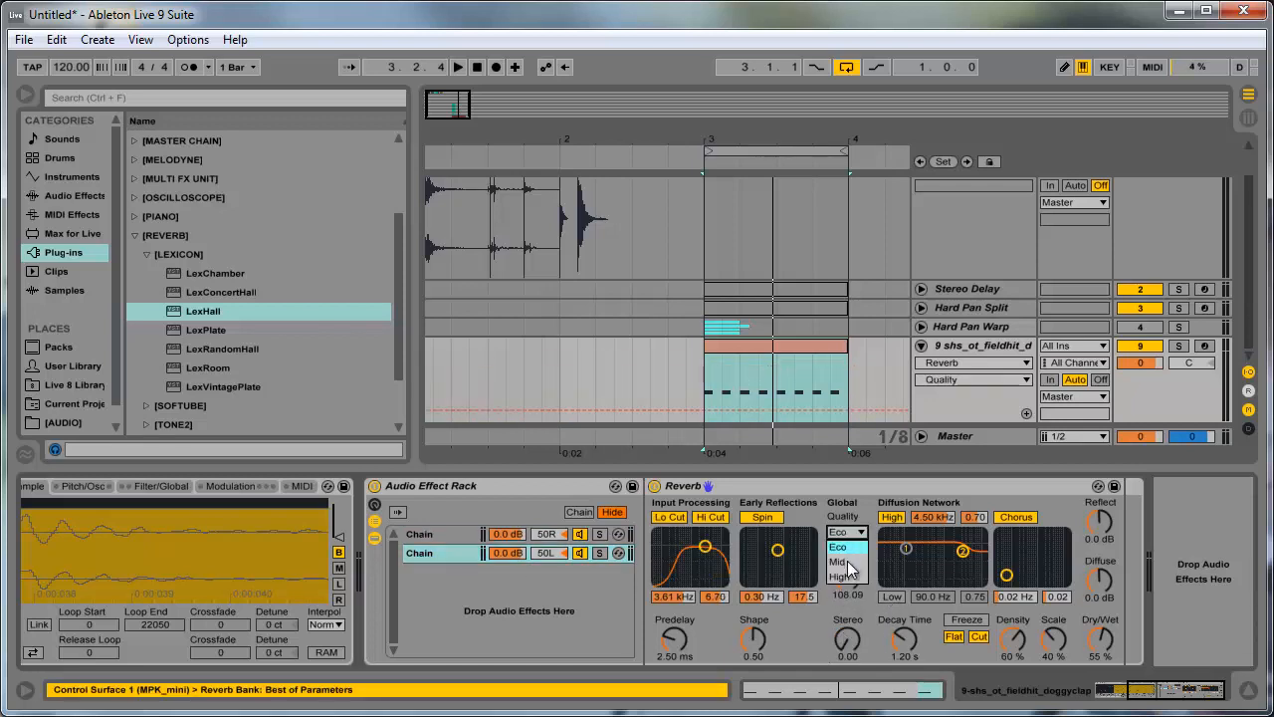
click(848, 577)
drag(902, 635, 773, 604)
- In the 50R chain's Reverb, set decay time 3.31 s, enable the low shelf at 298 Hz and 0.25, scale 51 % and dry/wet 100 %
click(440, 533)
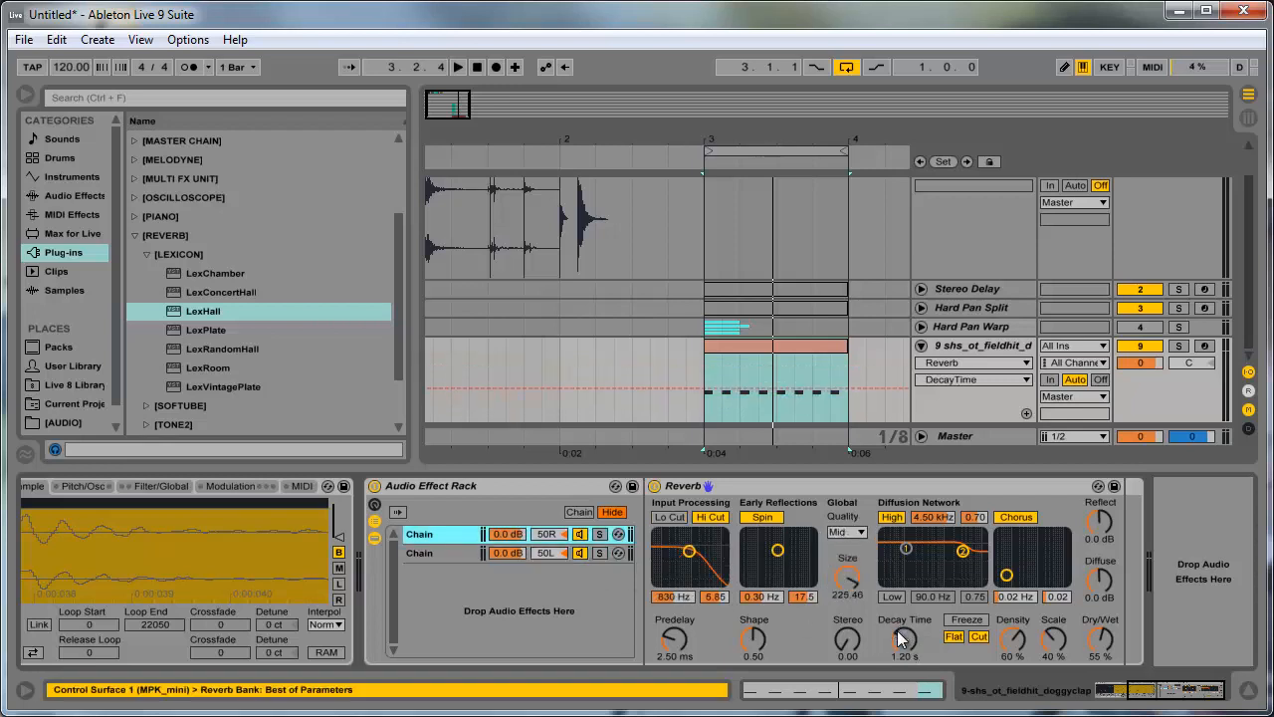
drag(898, 633, 891, 613)
click(898, 594)
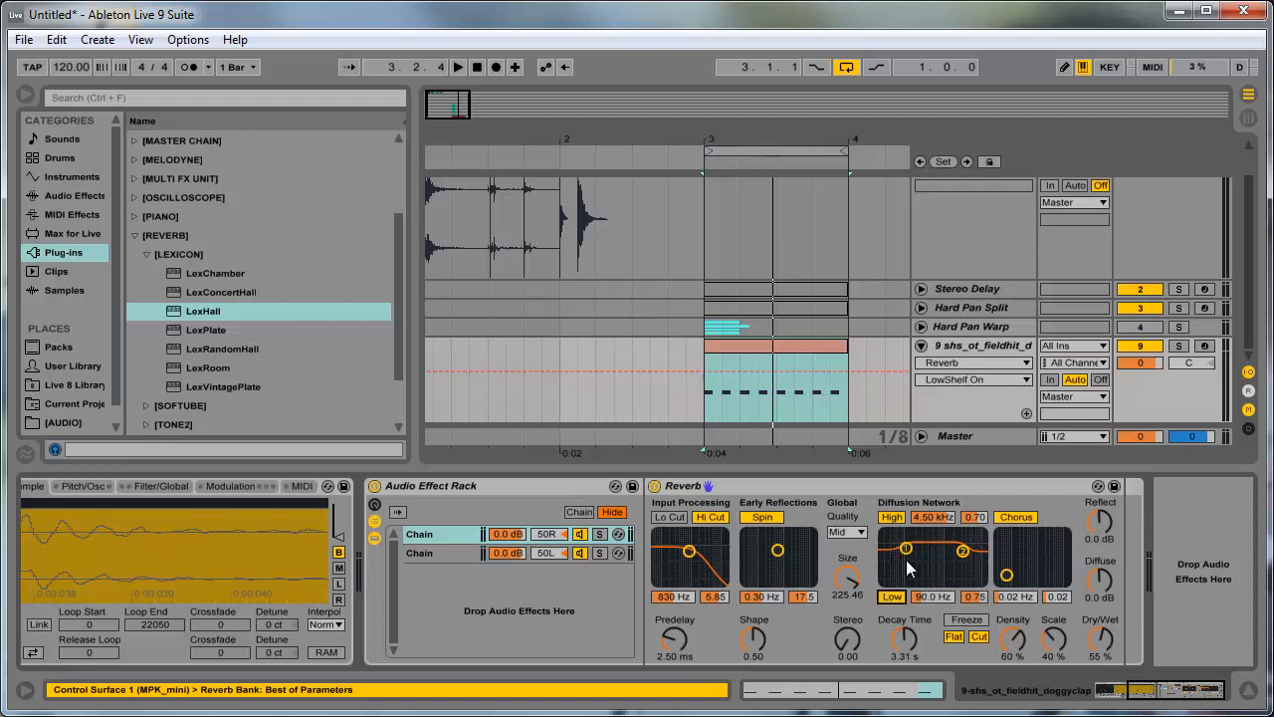
drag(905, 559, 923, 577)
drag(1059, 658, 1064, 650)
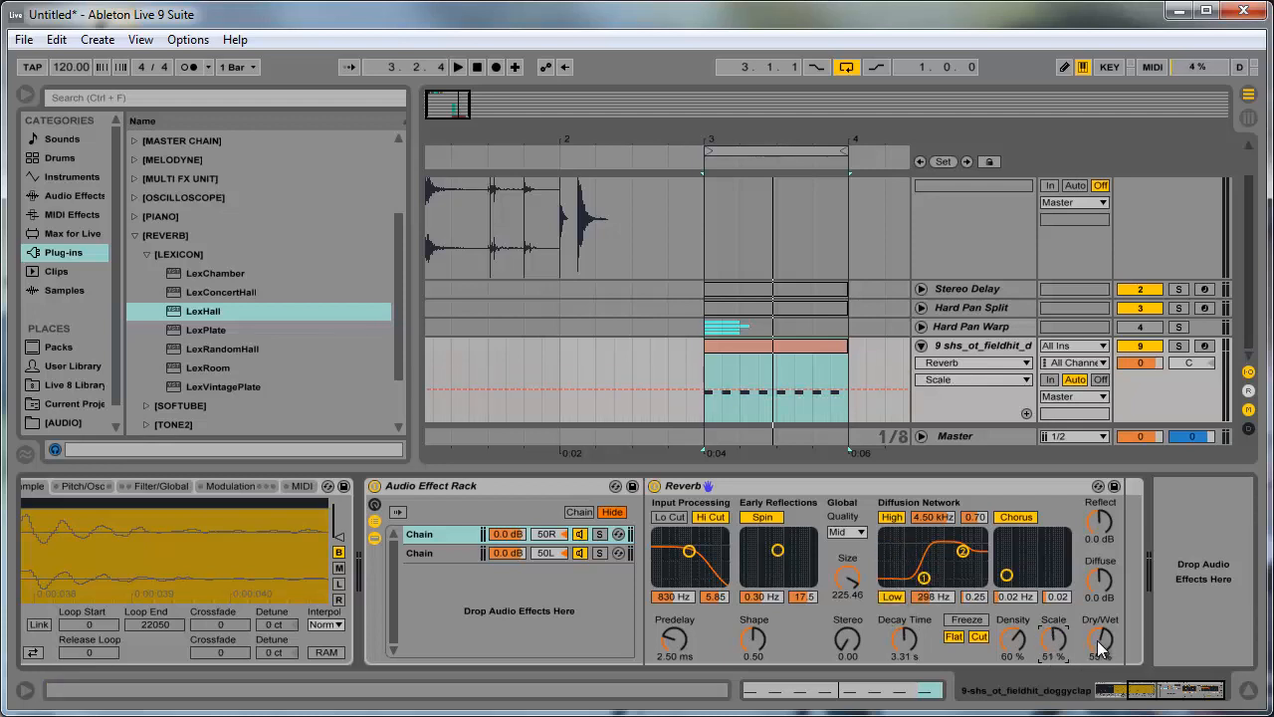
click(1100, 645)
- Create an empty, centre-panned third chain in the Audio Effect Rack and select it
right_click(477, 603)
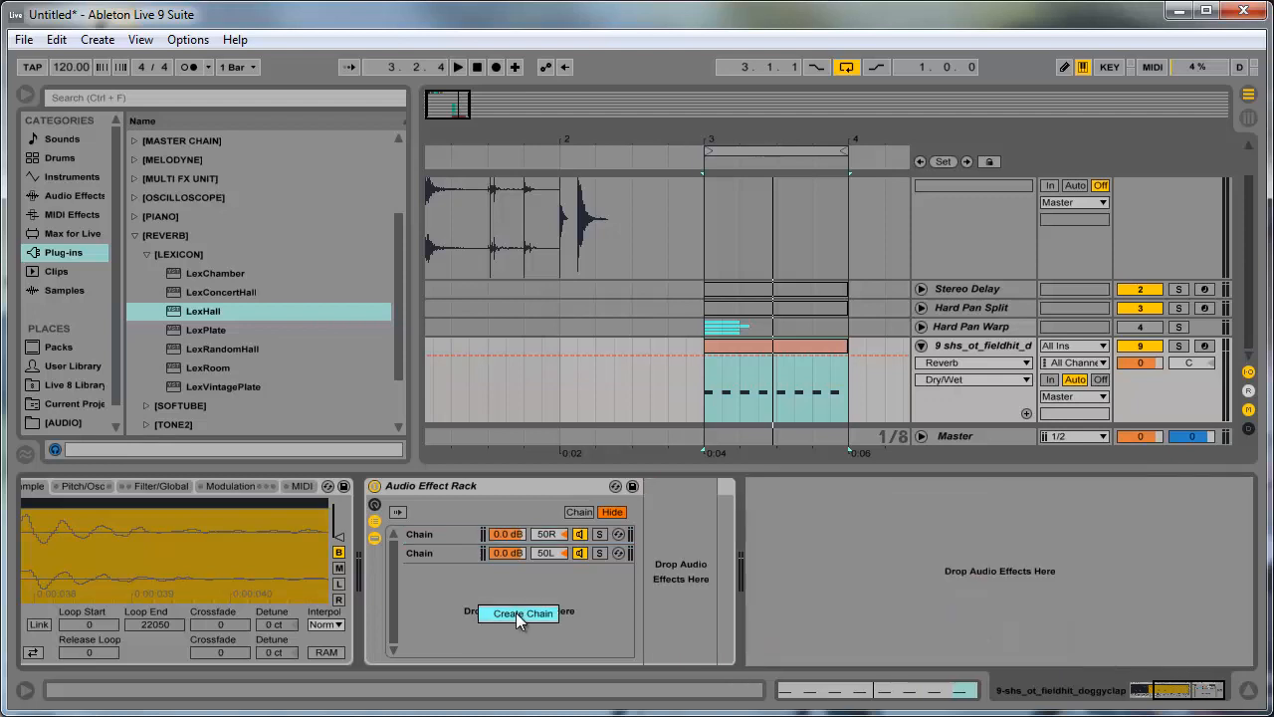
click(516, 612)
click(447, 560)
click(448, 572)
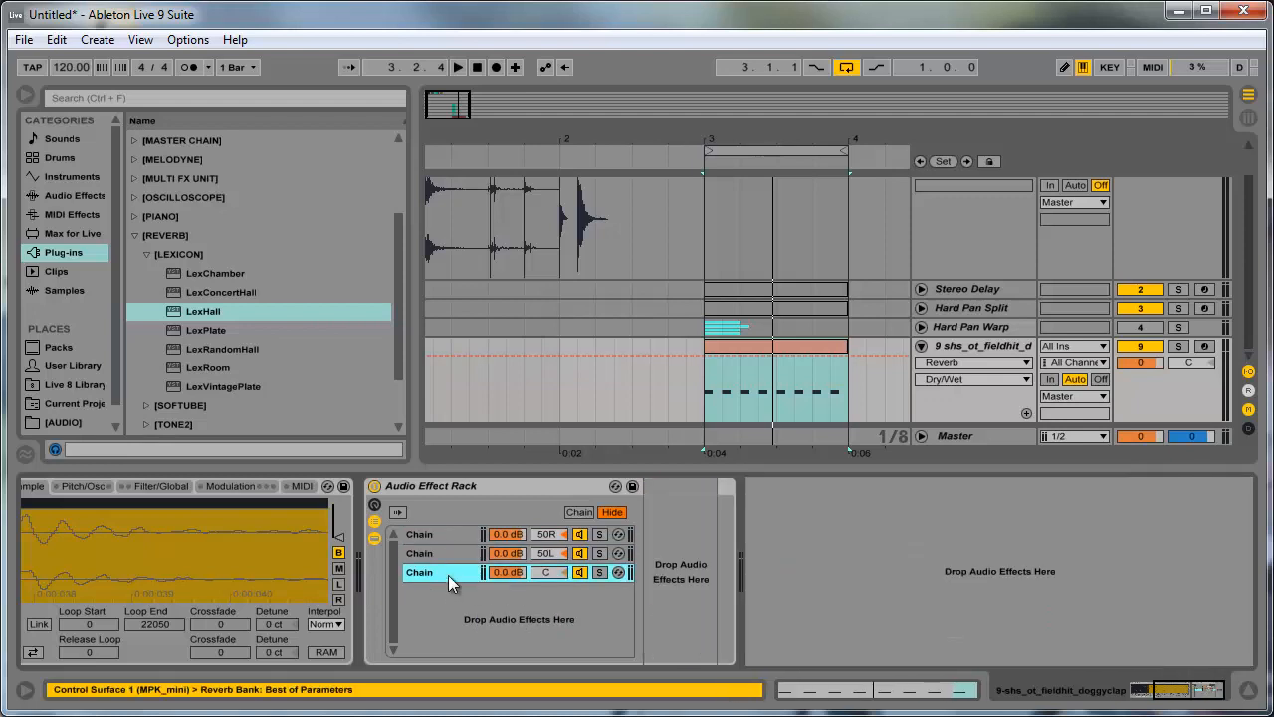
- Set the 50L chain's Reverb dry/wet to 100 %, and the 50R chain's Reverb diffuse to 3.2 dB and reflect to -3.1 dB
click(451, 553)
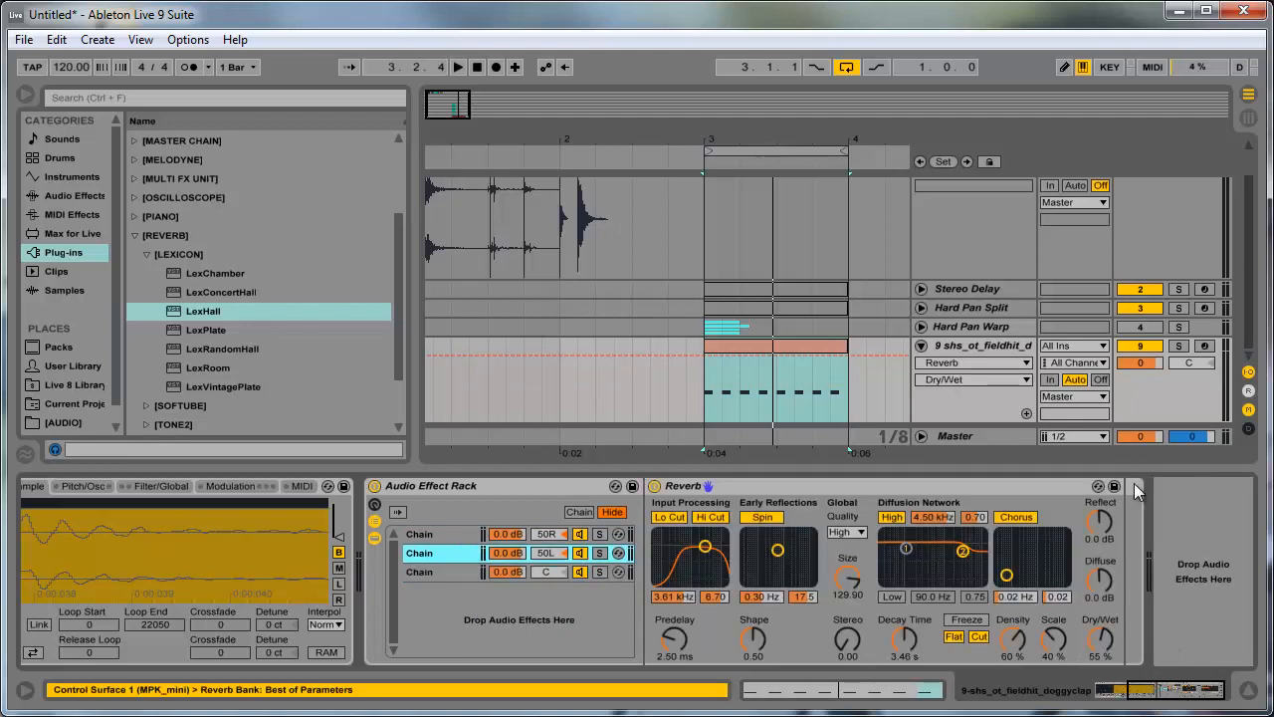
drag(1107, 633, 1107, 538)
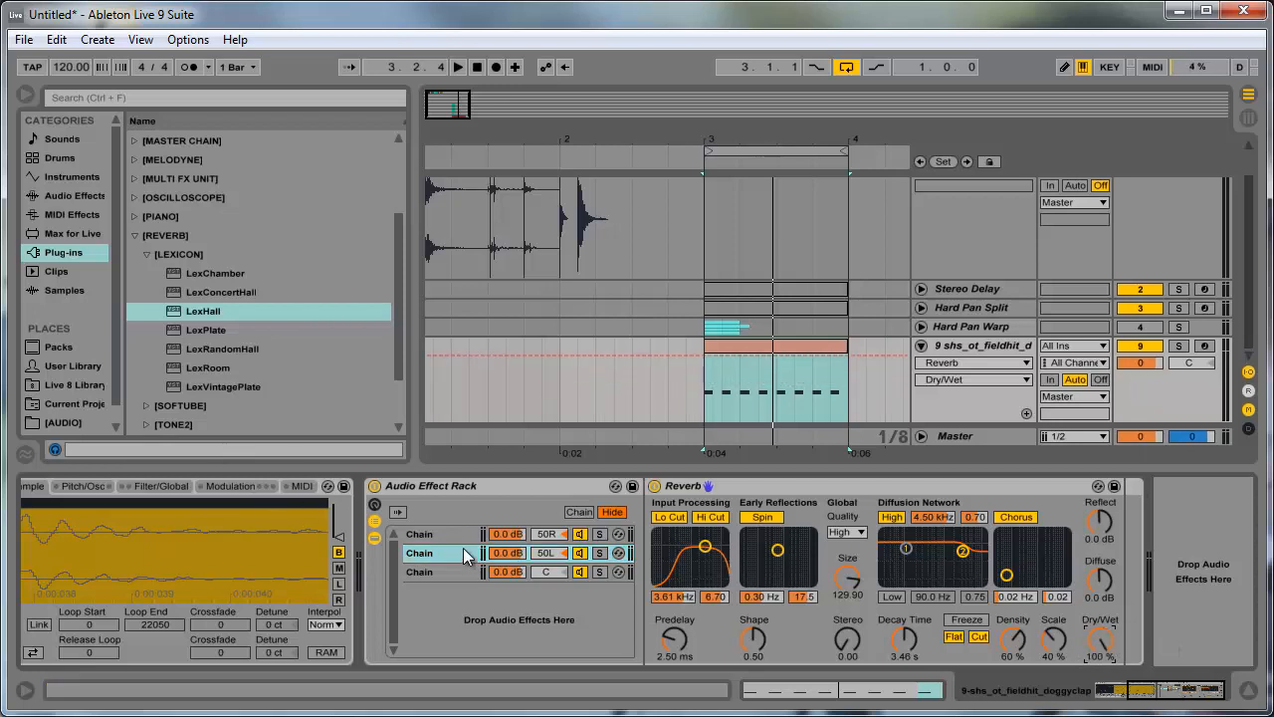
click(438, 534)
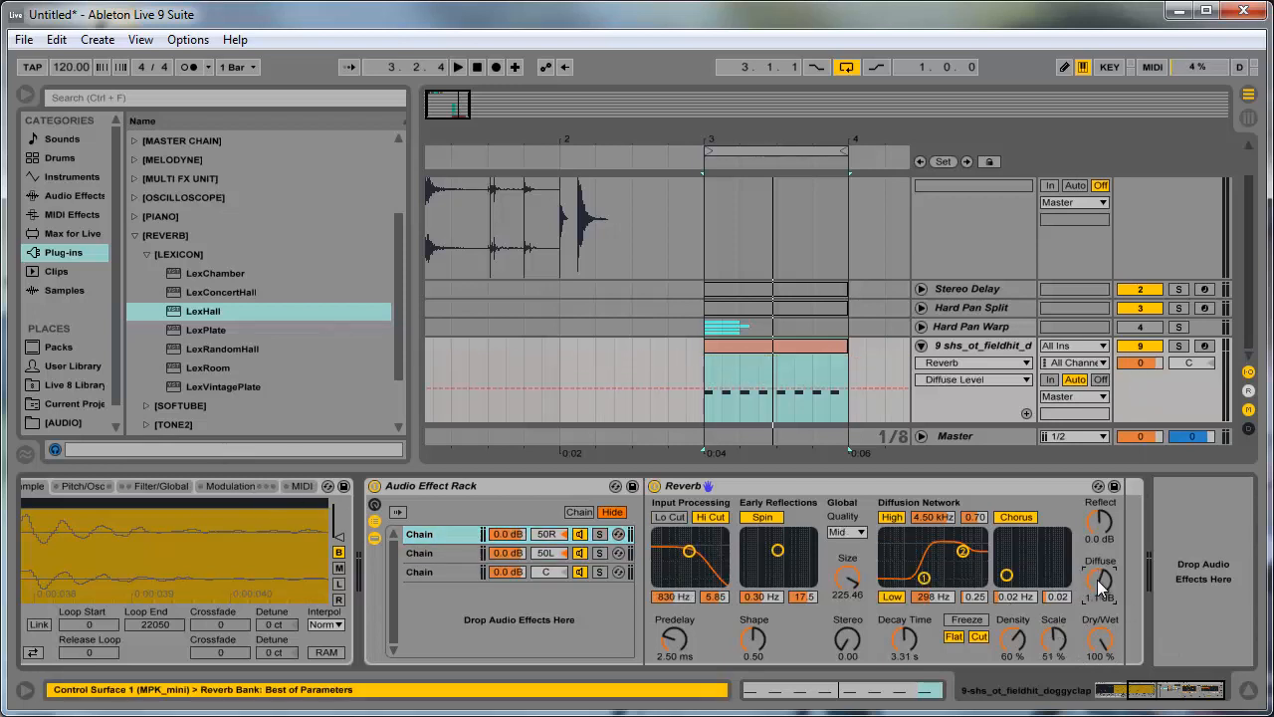
drag(1097, 524, 1097, 531)
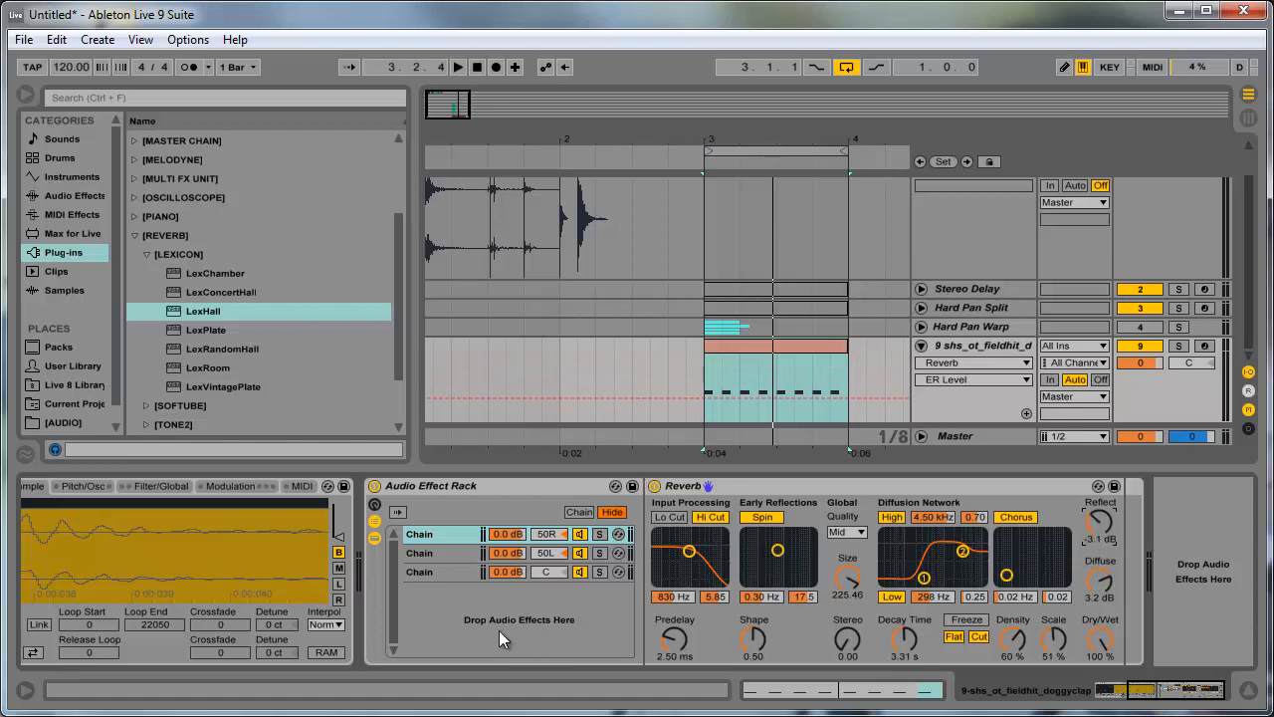
- In the 50L chain's Reverb, set the high shelf to 2.91 kHz and 0.50 and the input filter to 2.12 kHz
click(468, 554)
drag(973, 555, 967, 568)
drag(709, 546, 708, 554)
- In the 50R chain's Reverb, enable the input low cut with the filter at 3.02 kHz and set the chorus to 0.08 Hz and 0.12
click(462, 536)
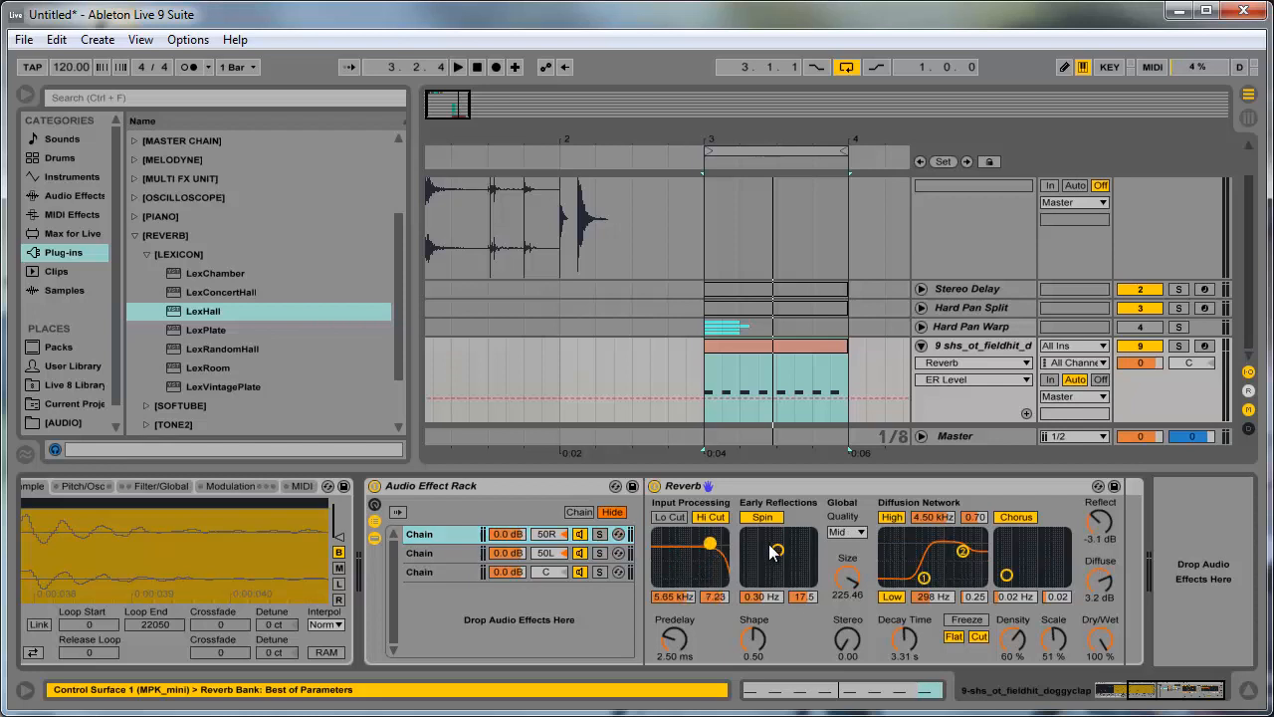
click(670, 517)
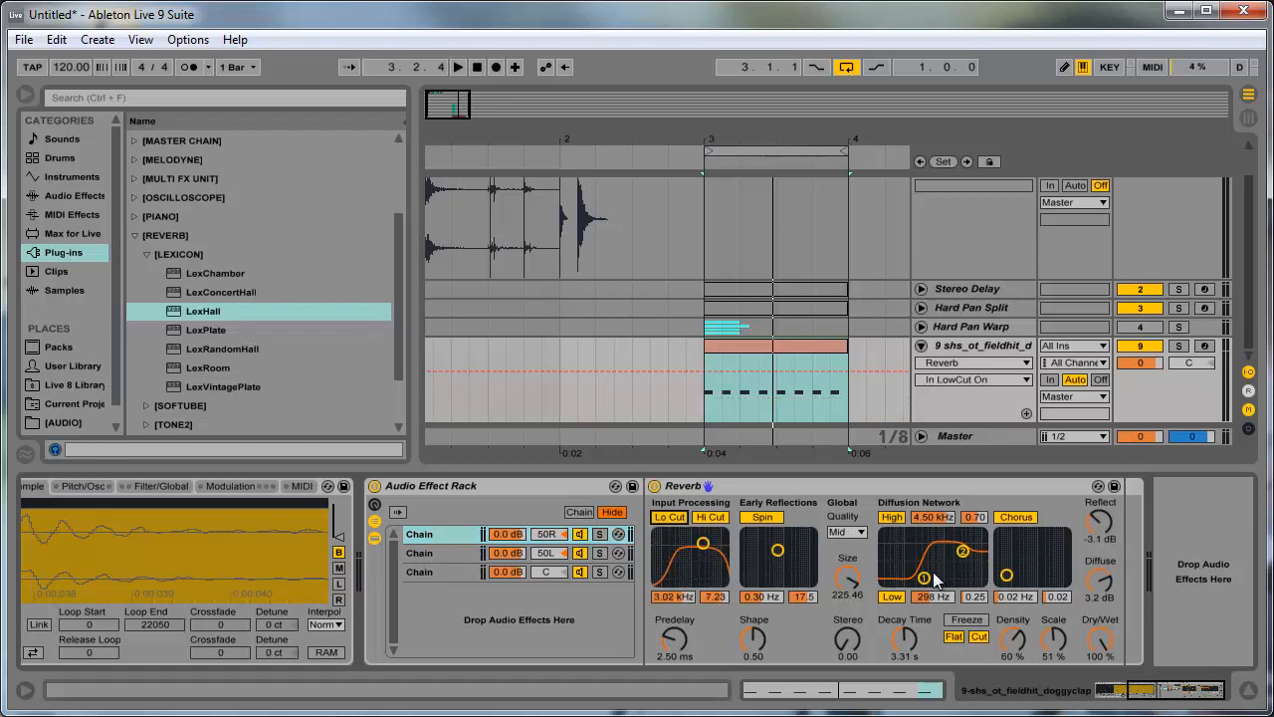
mouse_move(1007, 574)
mouse_down()
mouse_move(1038, 562)
mouse_move(1022, 567)
mouse_up()
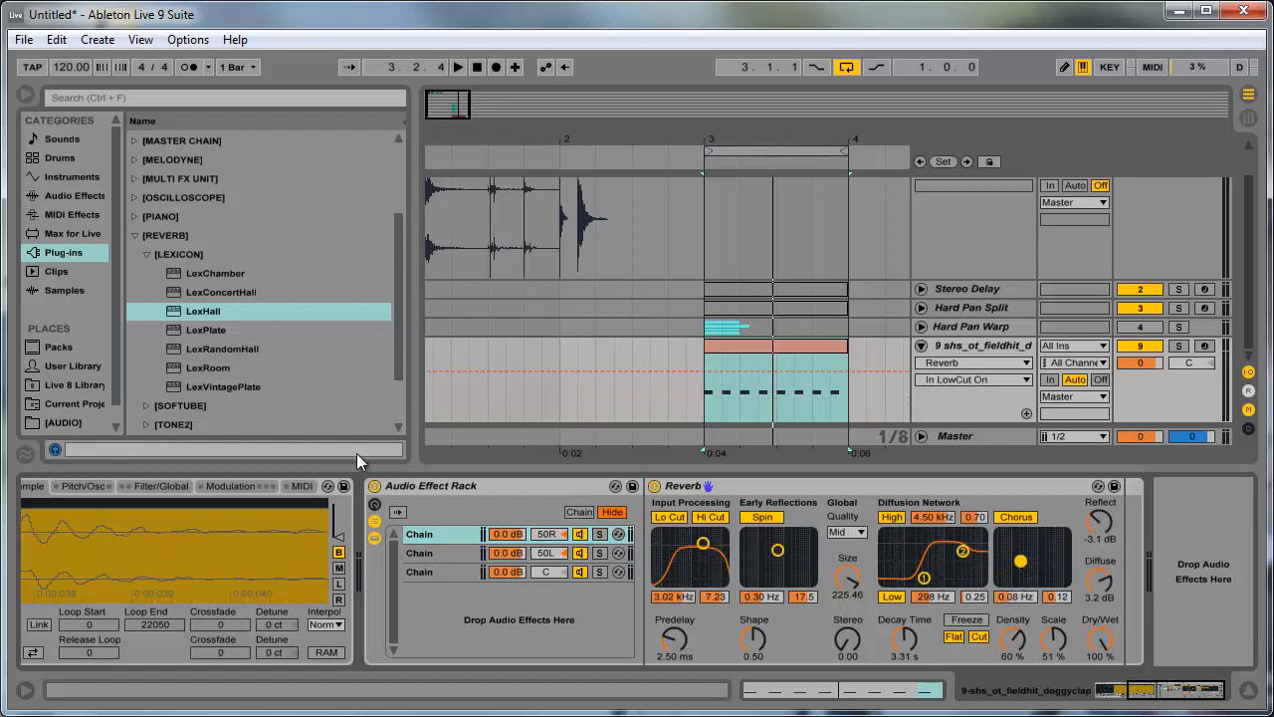
- Add an EQ Eight after the Reverb in the 50R chain, cut the lows with band 1 at 323 Hz, and disable band 7
click(57, 197)
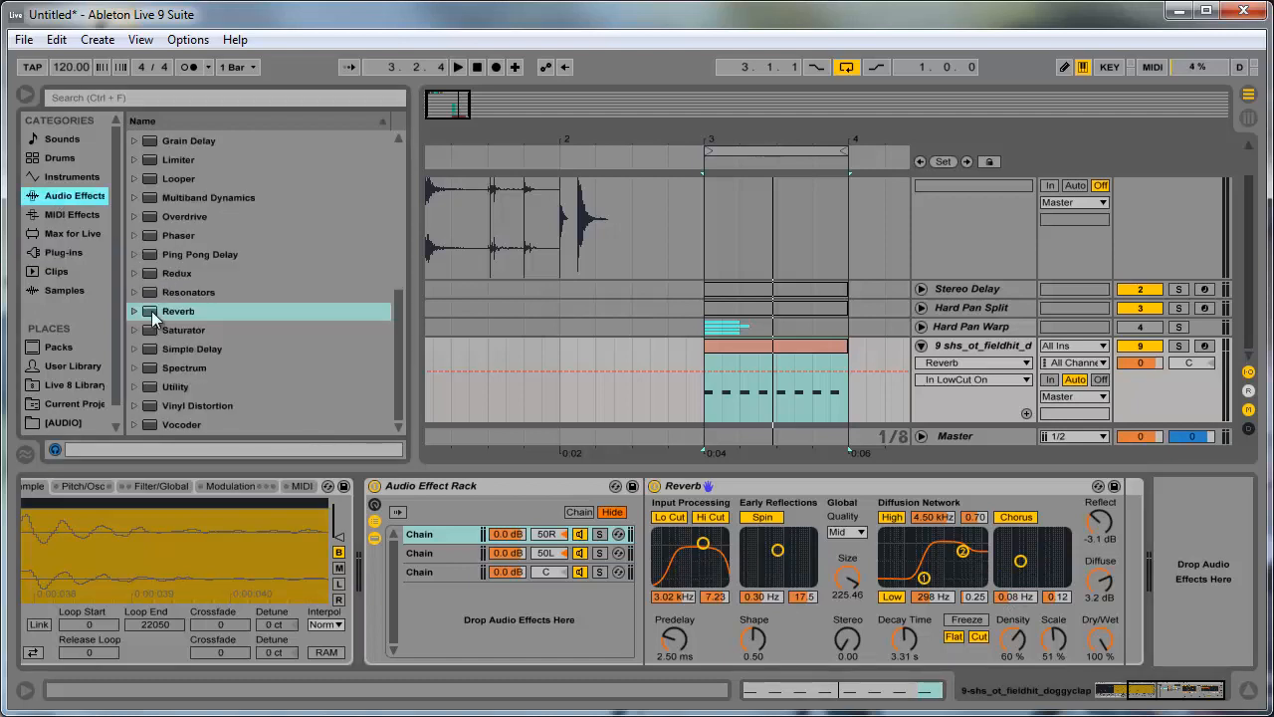
scroll(193, 362, up, 4)
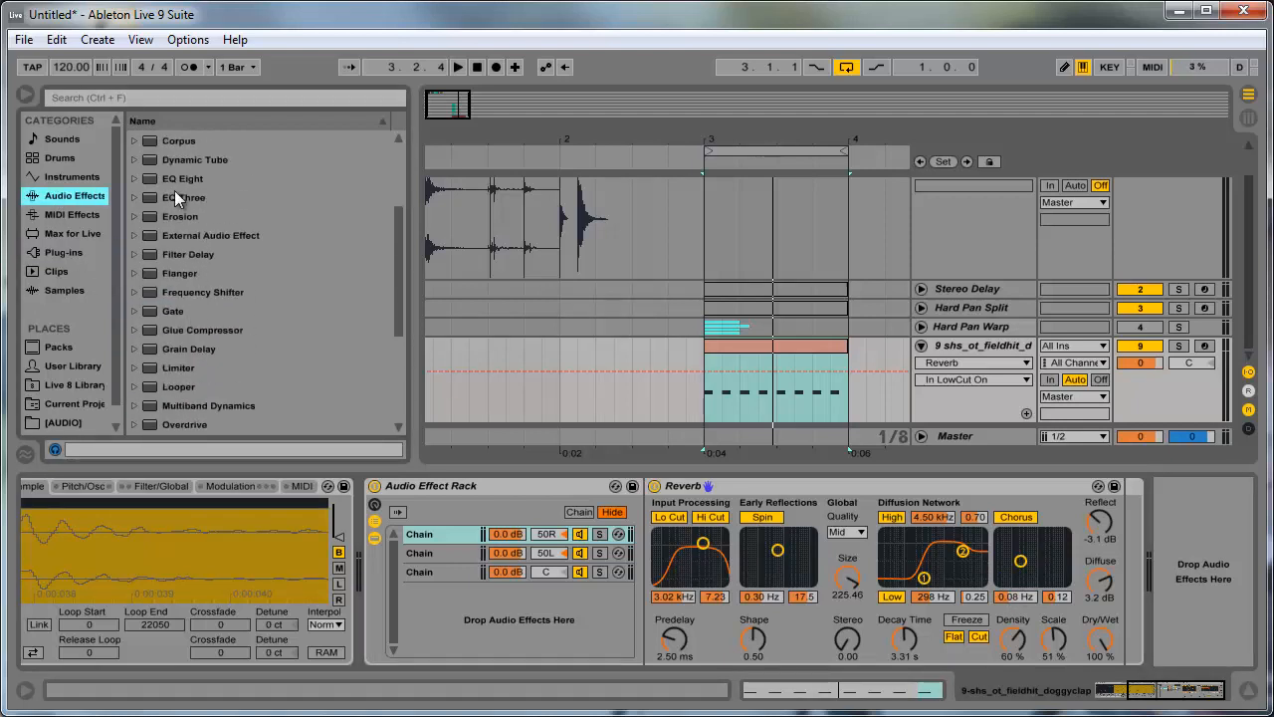
drag(192, 178, 1007, 527)
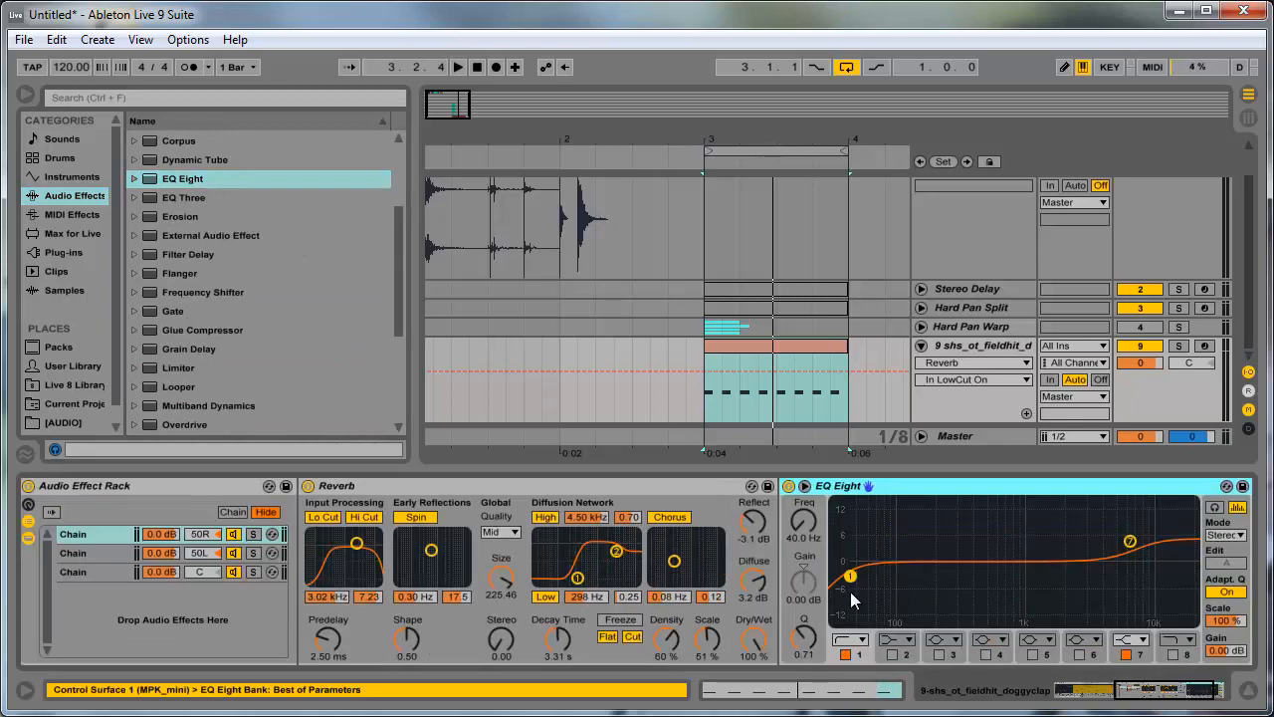
drag(852, 585, 962, 584)
click(1126, 654)
- Copy the EQ Eight to the 50L chain and set that chain's Reverb decay time to 3.97 s
drag(907, 485, 100, 555)
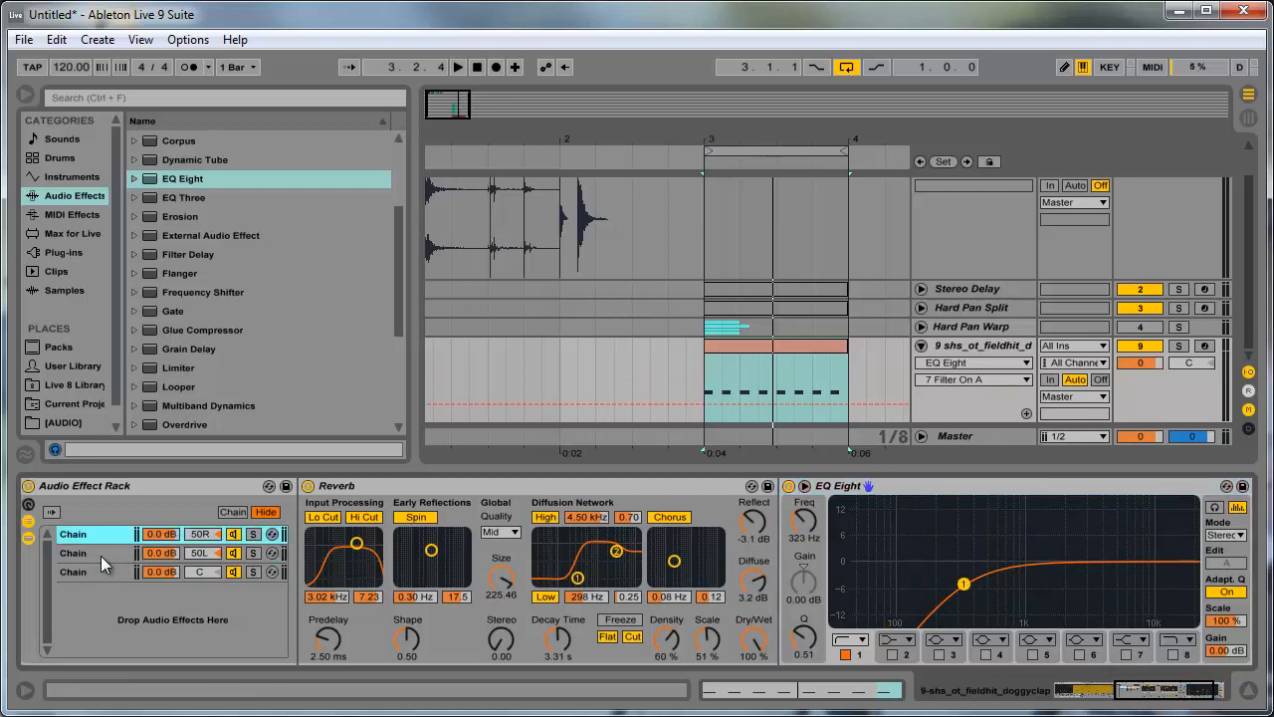
click(105, 538)
click(106, 554)
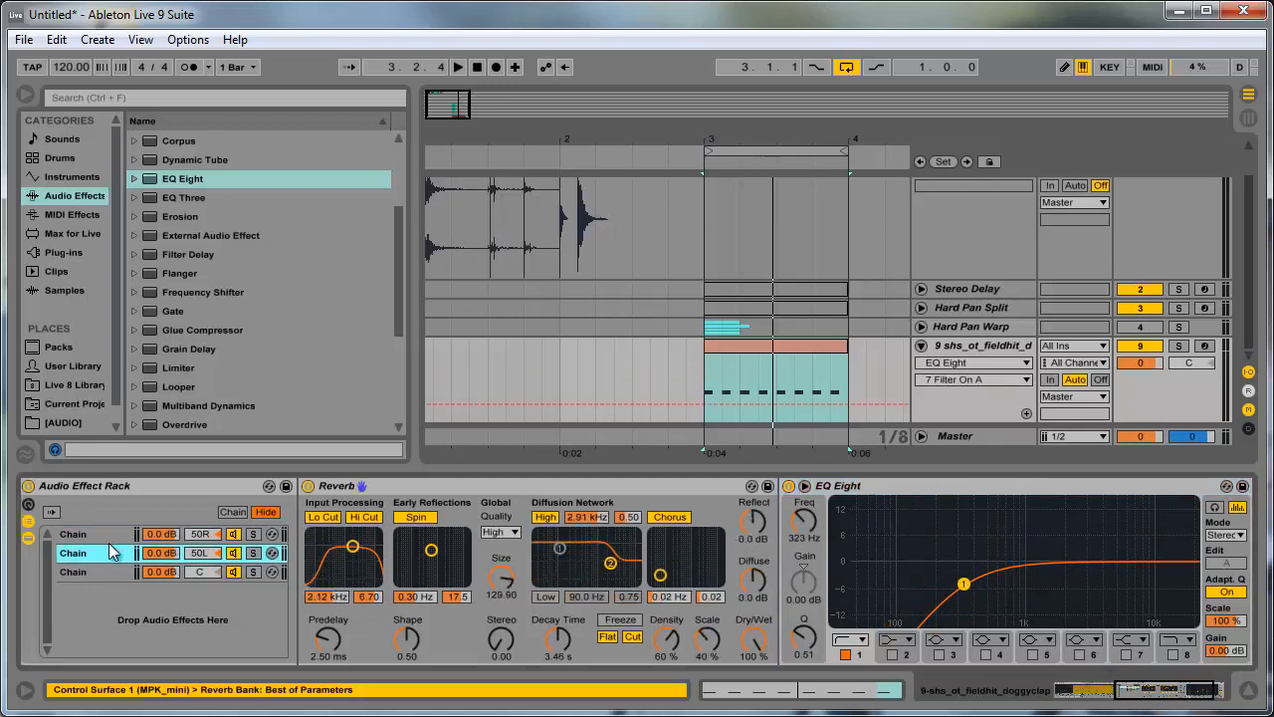
click(566, 652)
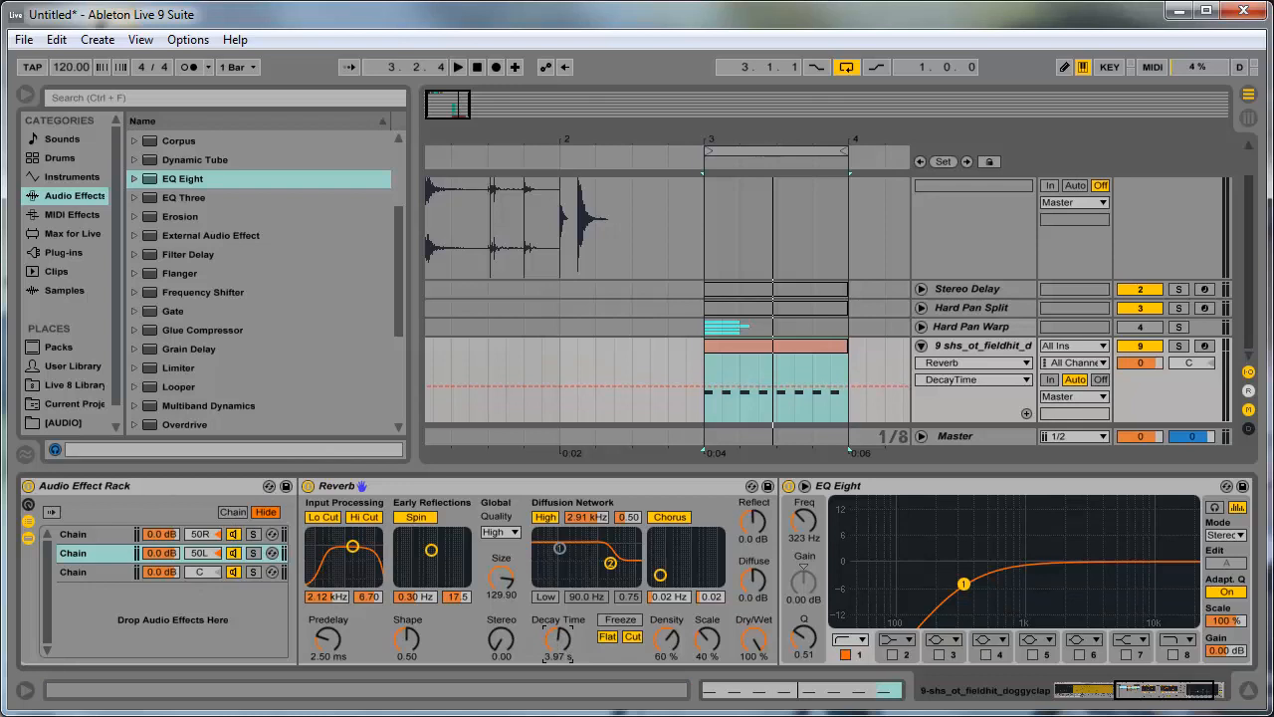
- Switch off the Audio Effect Rack and set the volume of all three chains to -3 dB
drag(1177, 709, 1115, 709)
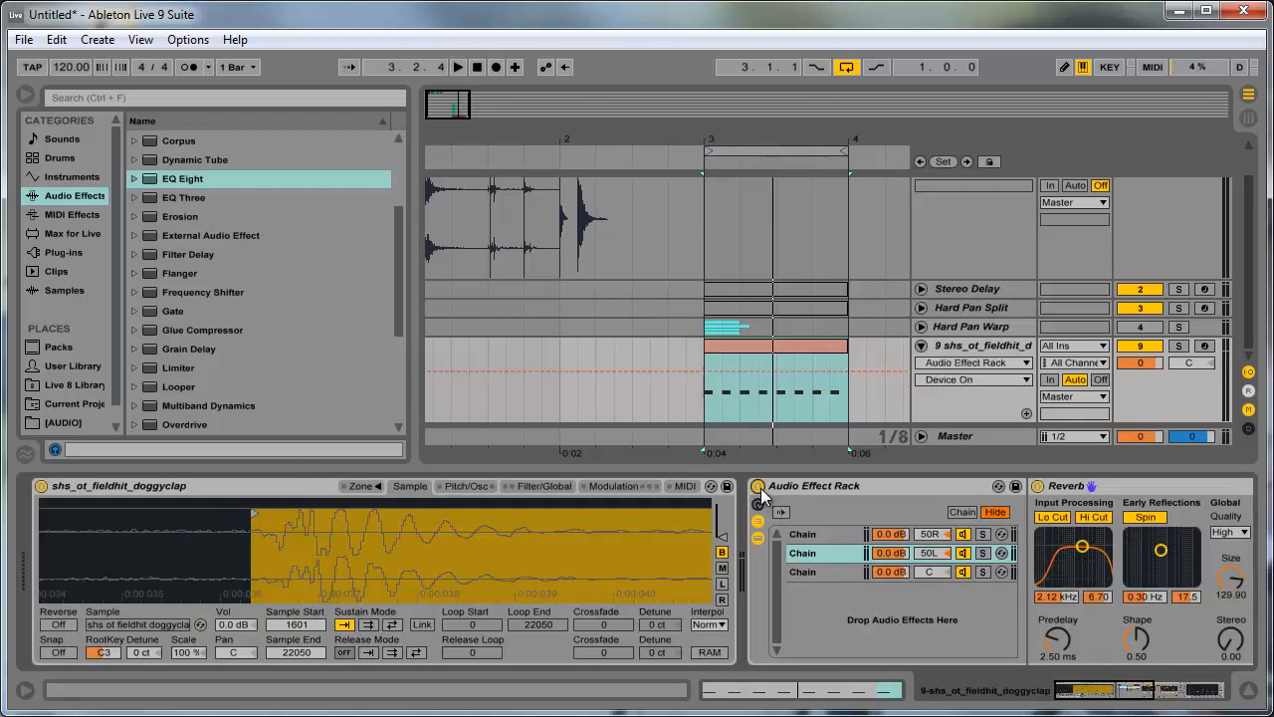
click(758, 486)
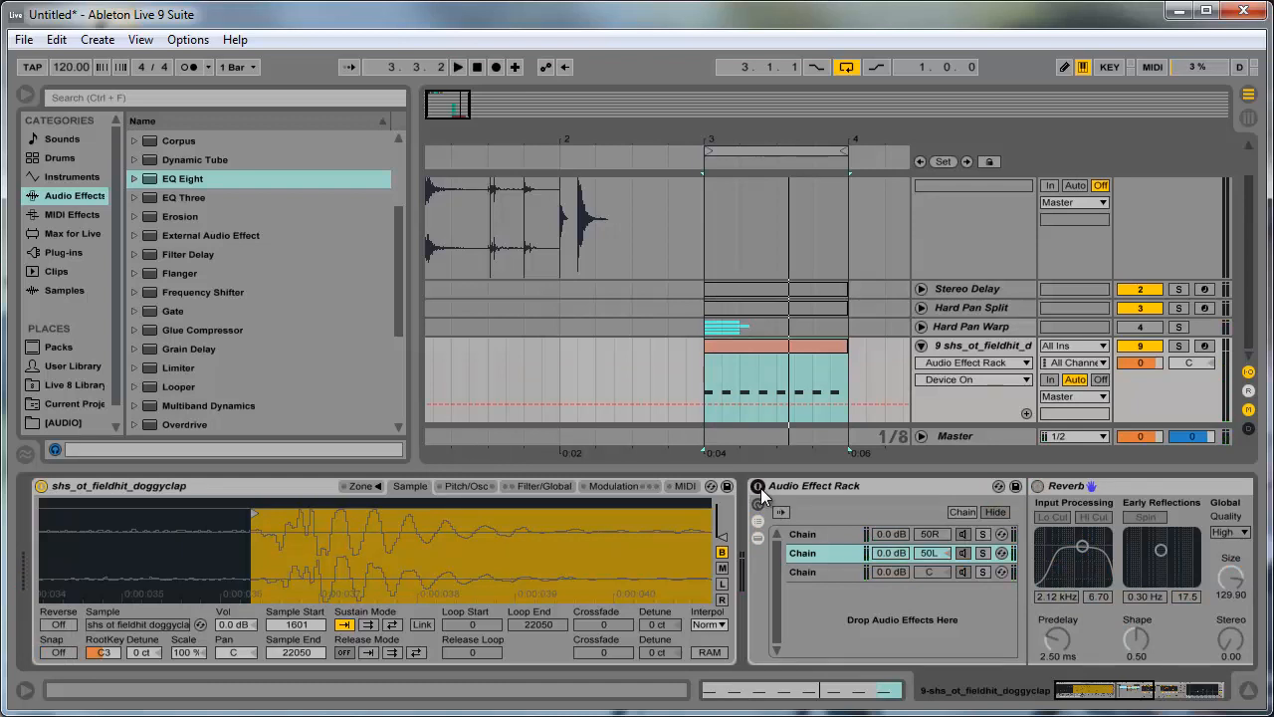
click(879, 573)
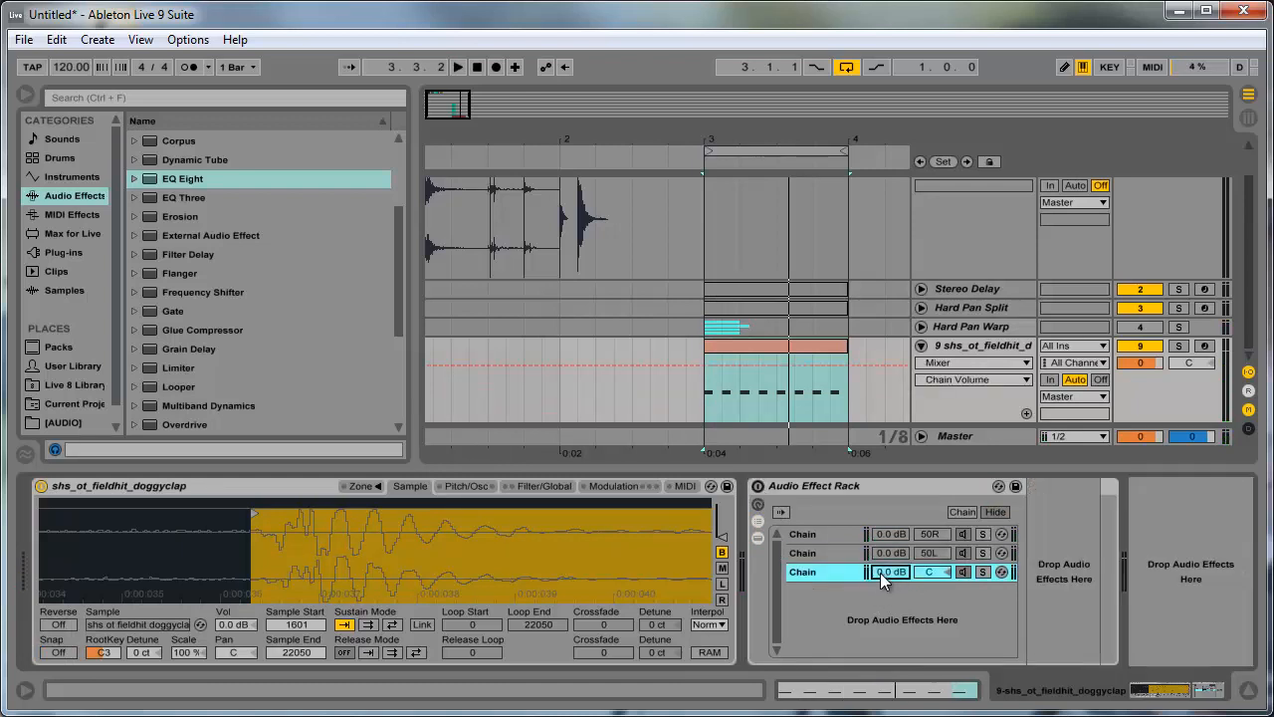
drag(880, 572, 896, 557)
click(895, 551)
click(895, 535)
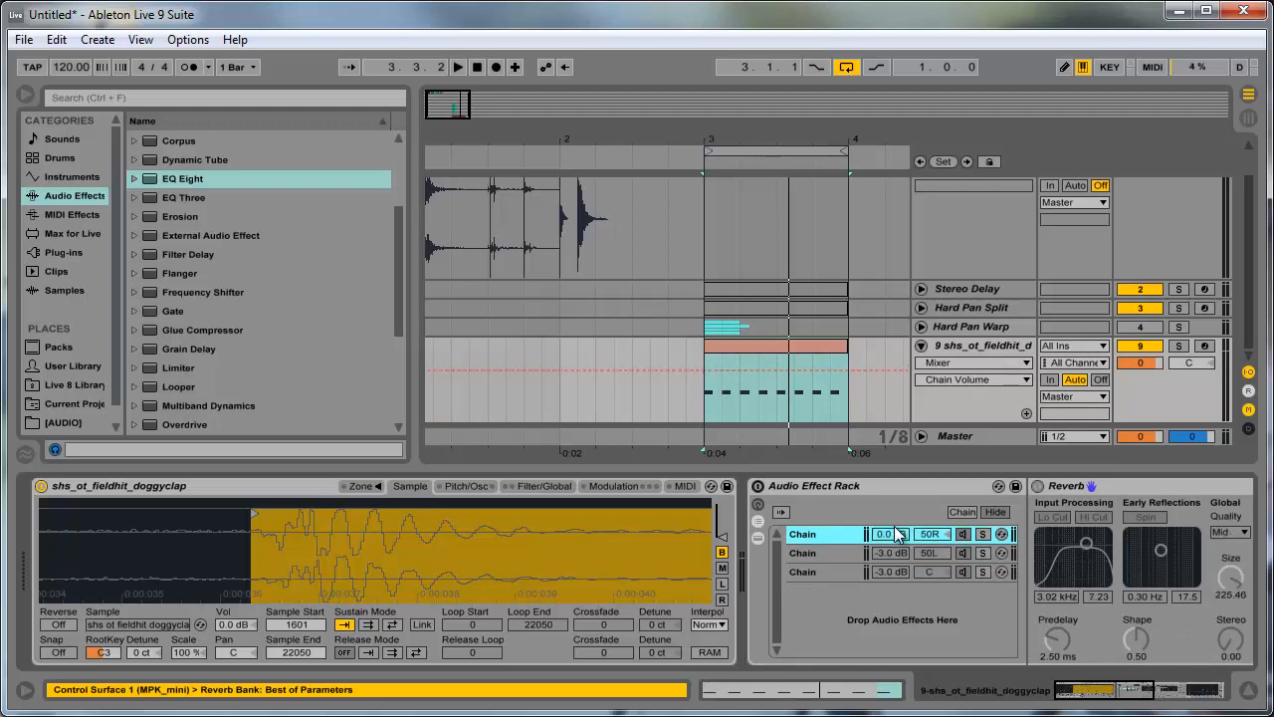
text(-3)
key(Return)
- Switch the Audio Effect Rack back on and play the loop to audition the reverb chains
click(758, 487)
click(757, 488)
key(space)
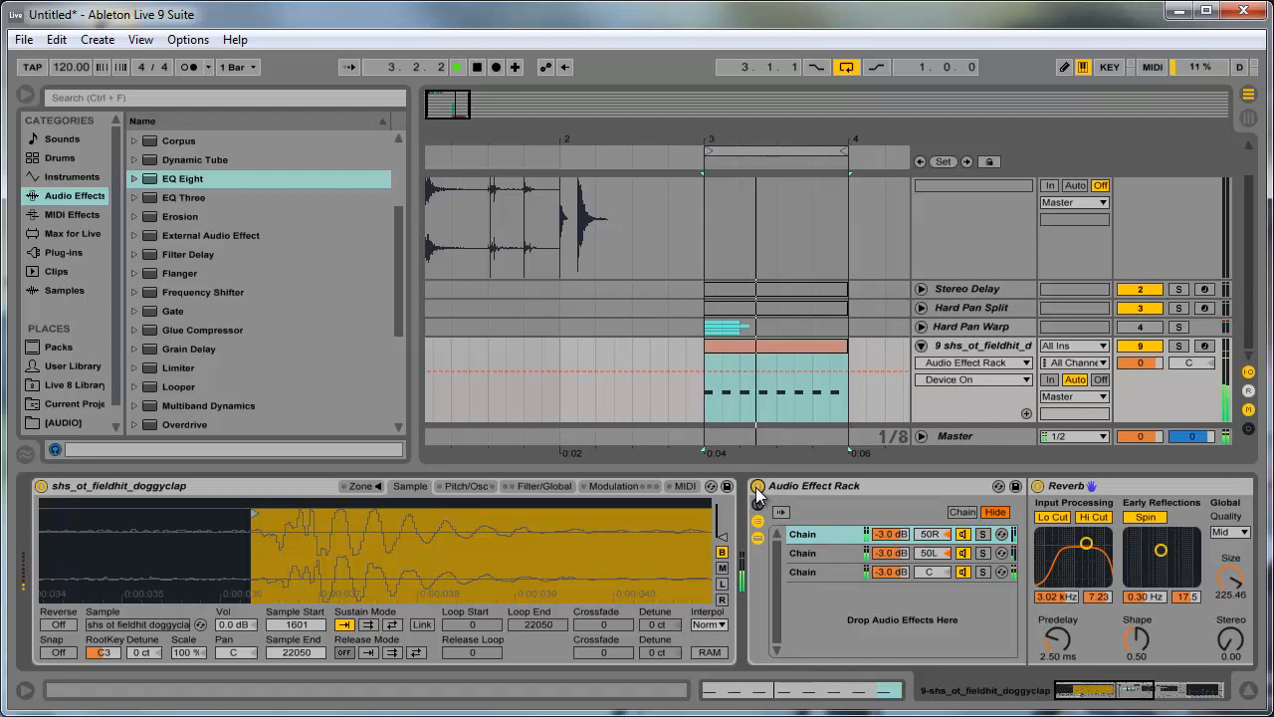
key(space)
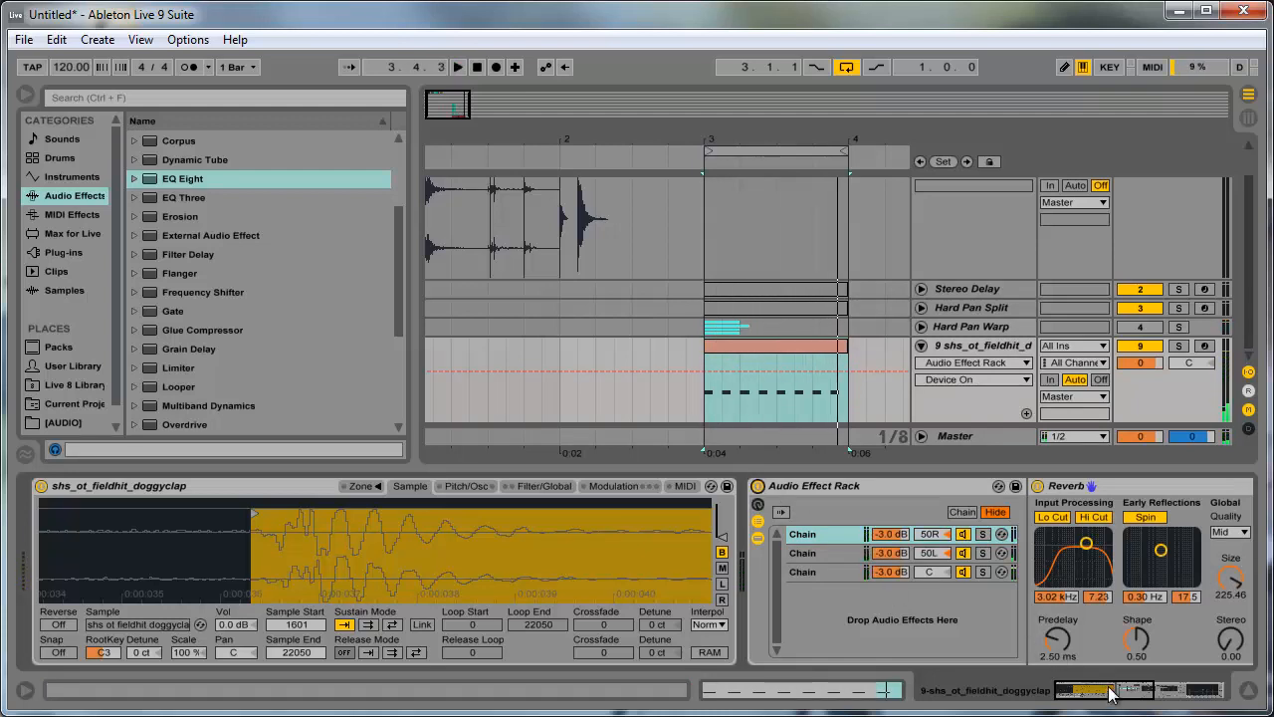
drag(1113, 691, 1142, 688)
key(space)
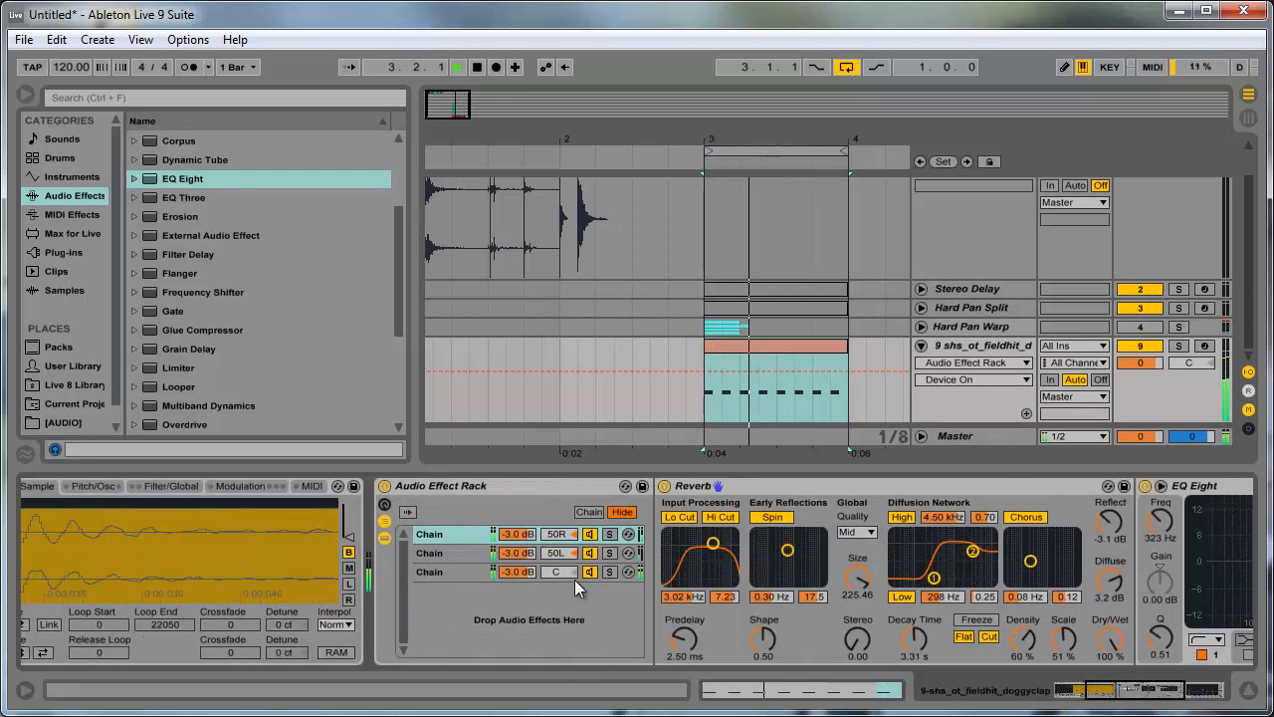
key(space)
- Compare the 50L and 50R chains, audition the loop, and set the 50L chain's Reverb decay time to 5.45 s
click(438, 553)
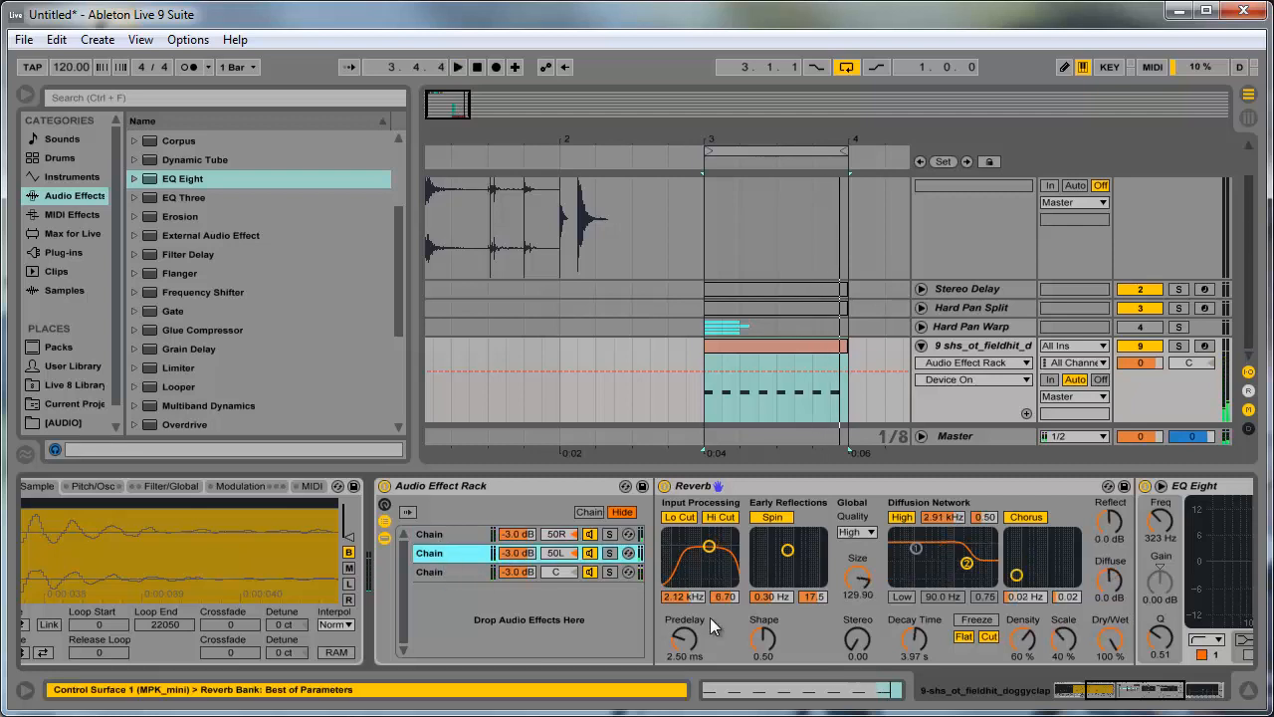
key(Up)
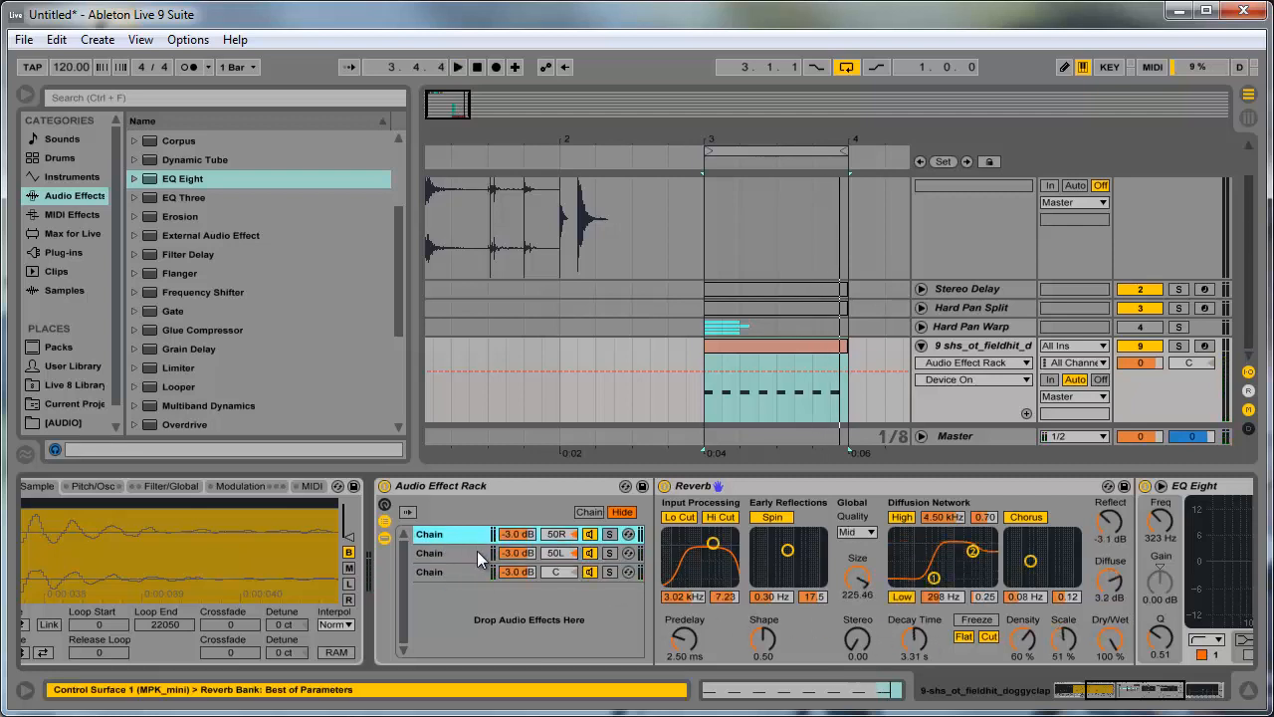
click(478, 556)
key(space)
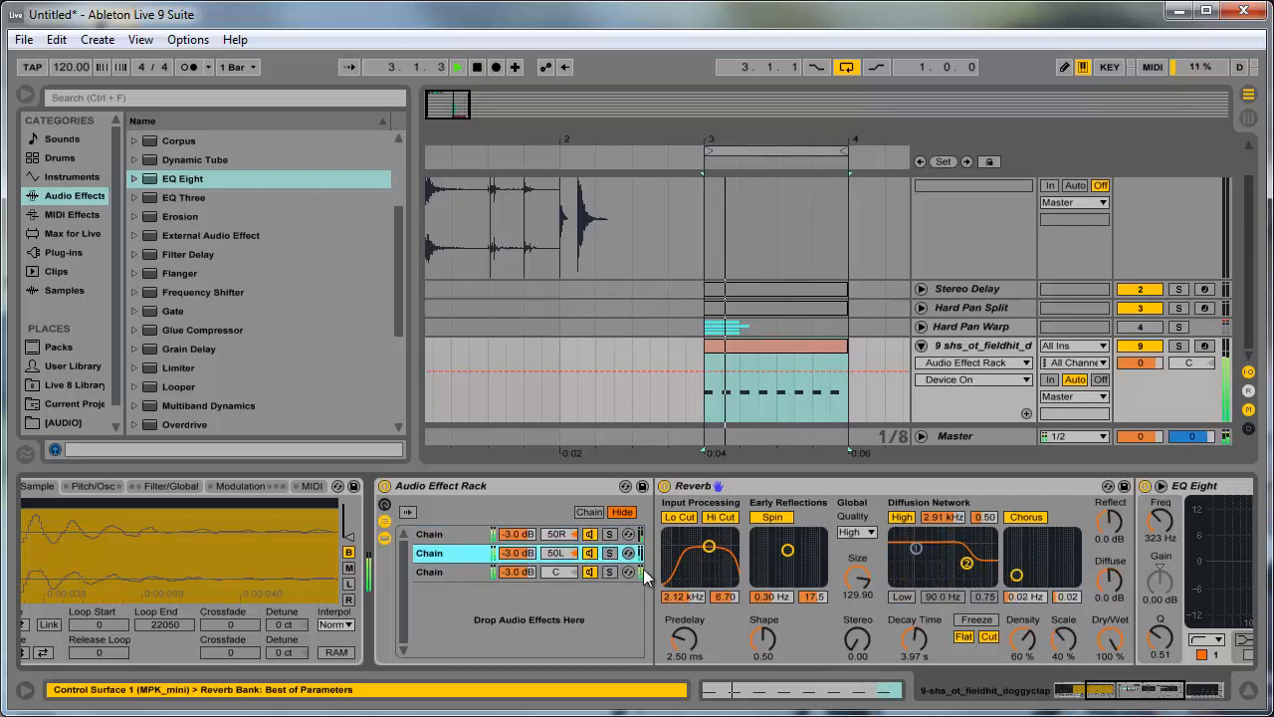
key(space)
drag(915, 640, 916, 635)
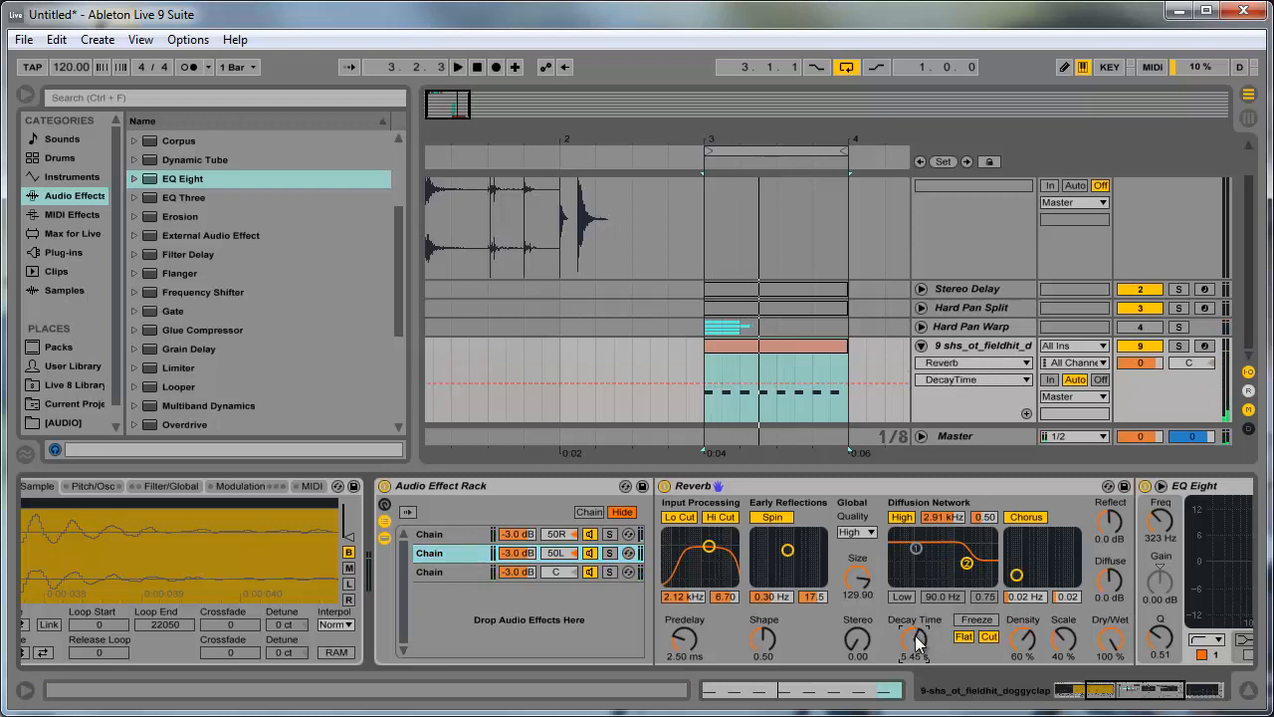
- Play the loop while muting and unmuting the centre chain to hear its contribution
key(space)
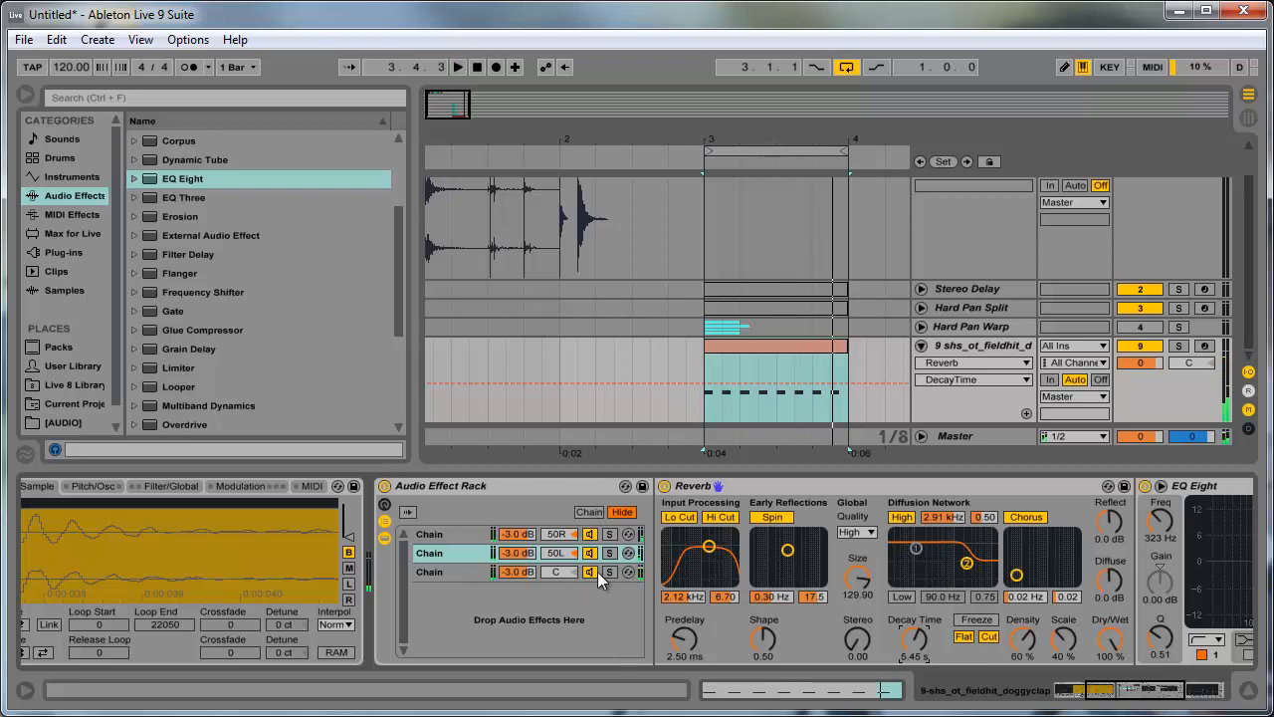
click(591, 570)
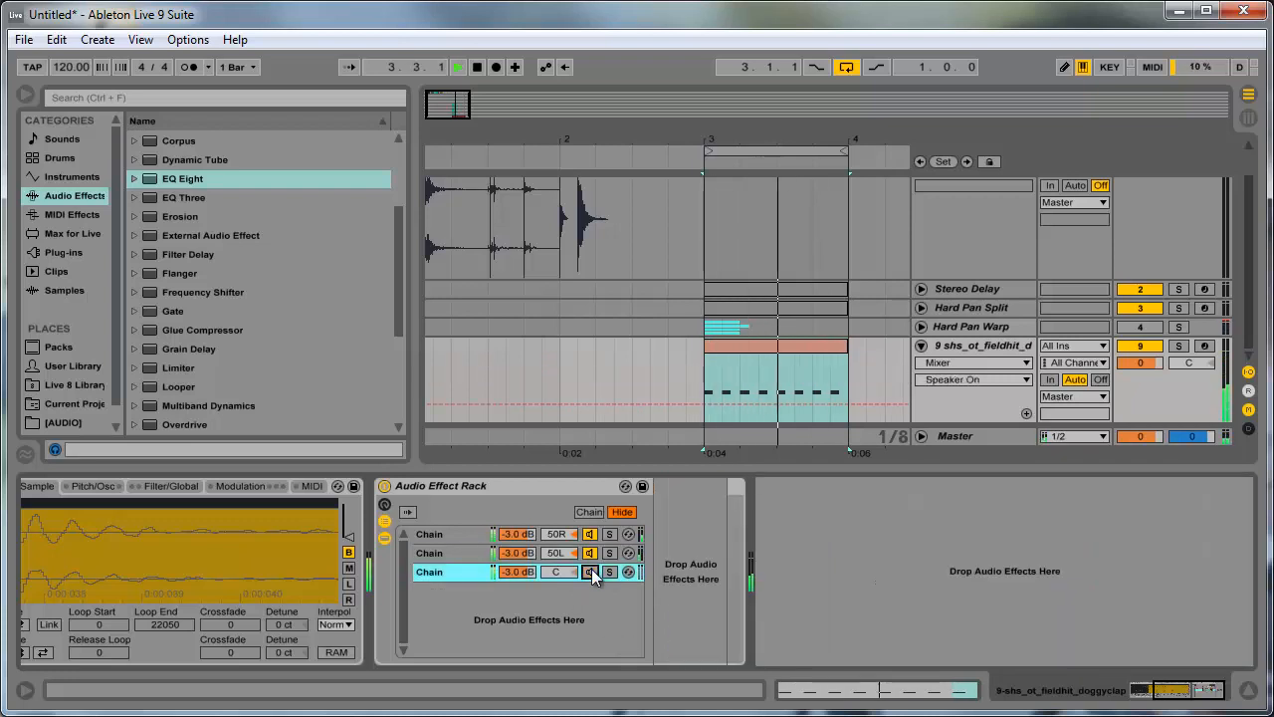
click(592, 573)
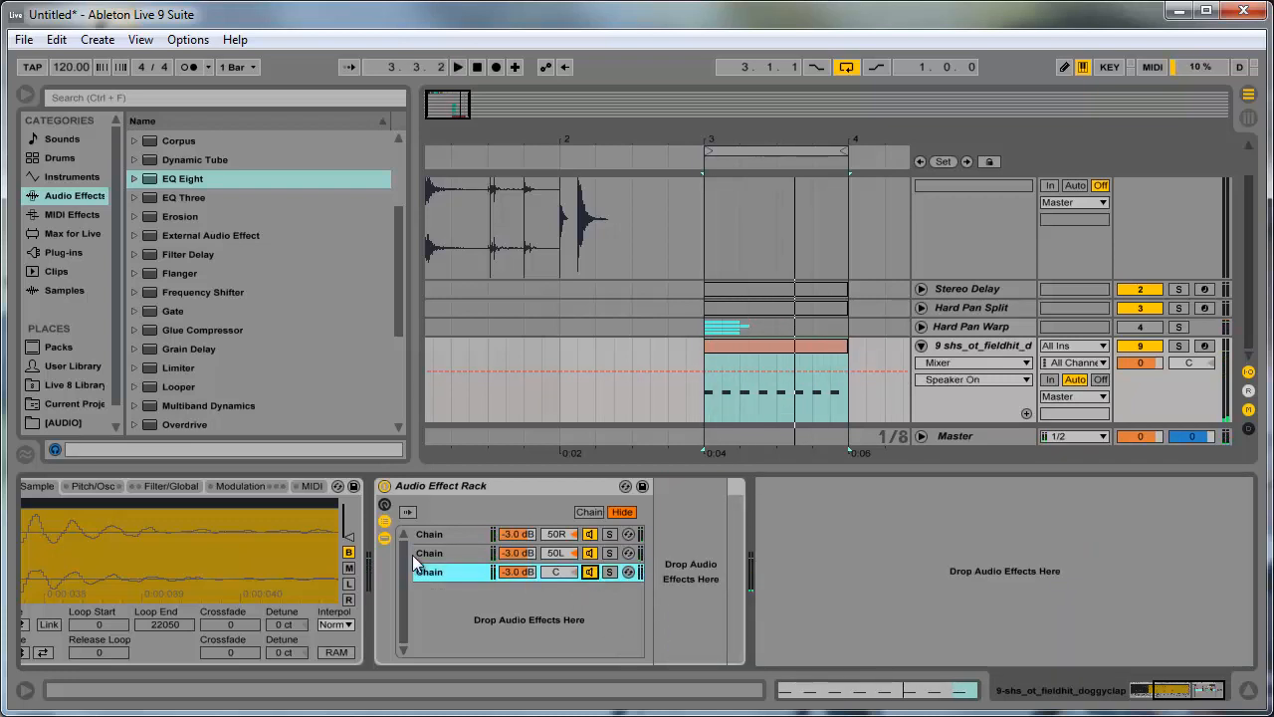
- Set the volumes of the 50L and 50R chains to -6 dB
click(530, 554)
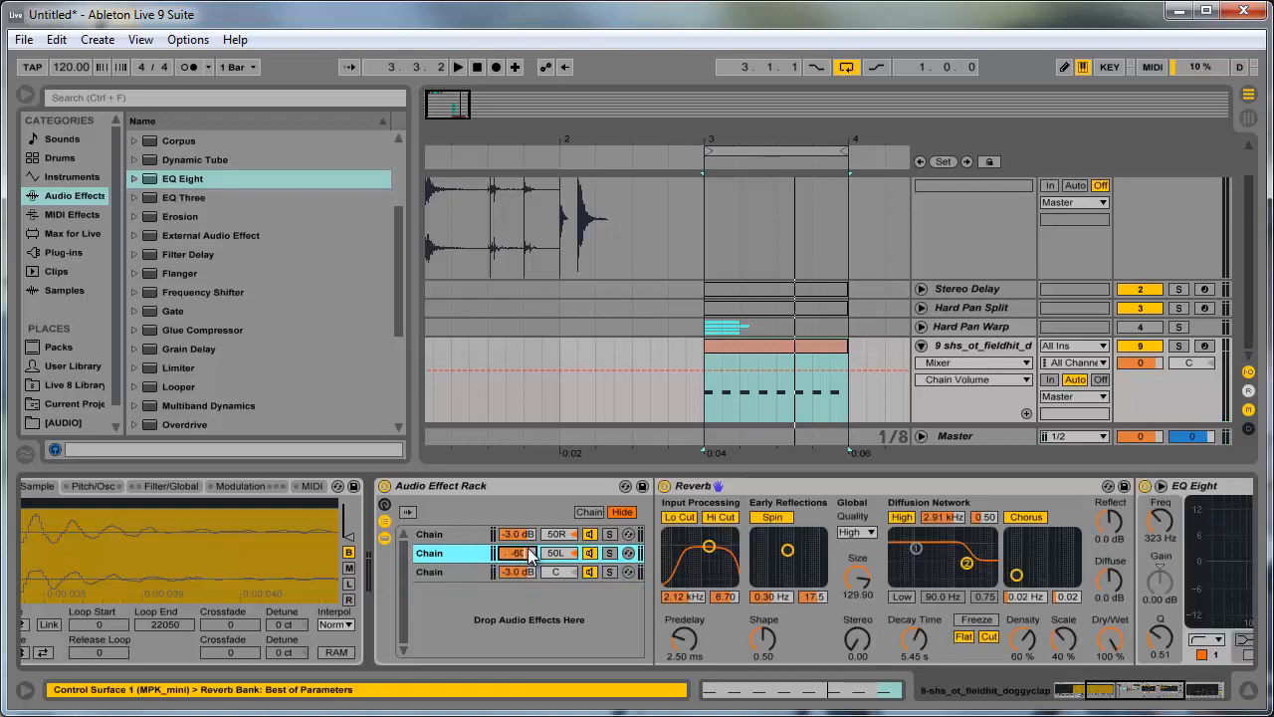
text(-60)
key(Return)
text(-6)
key(Return)
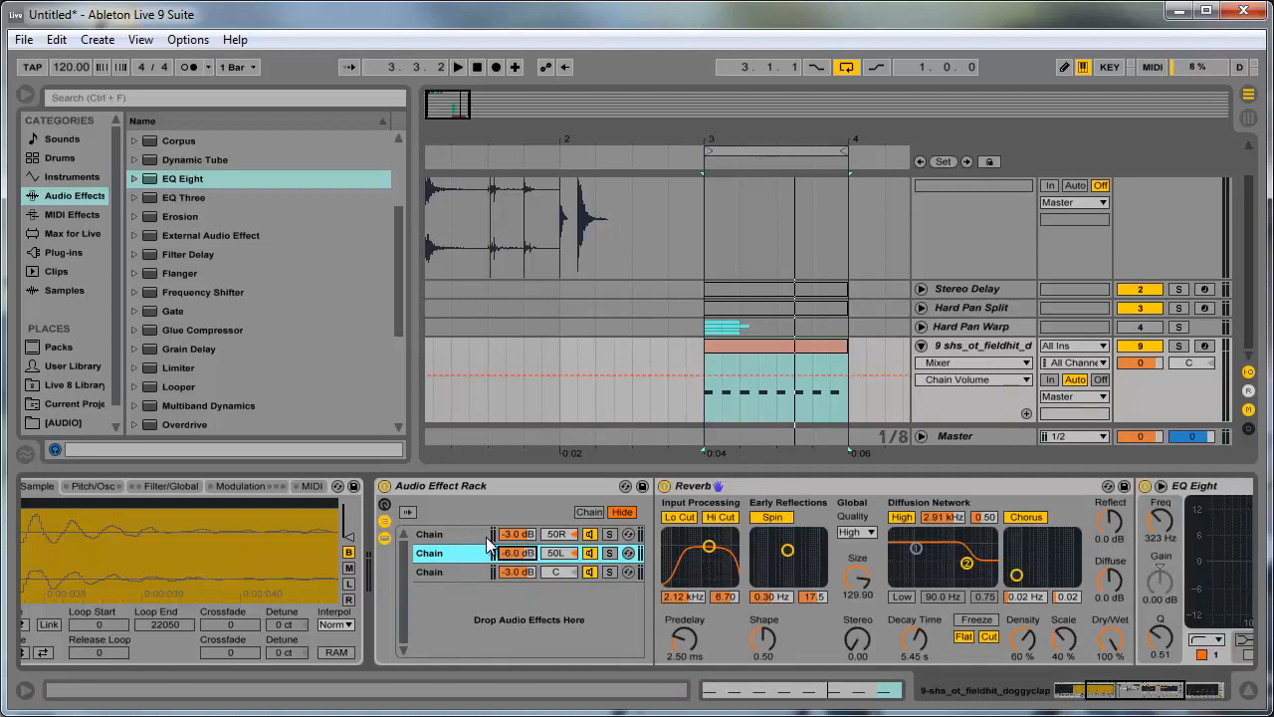
click(516, 538)
text(-6)
key(Return)
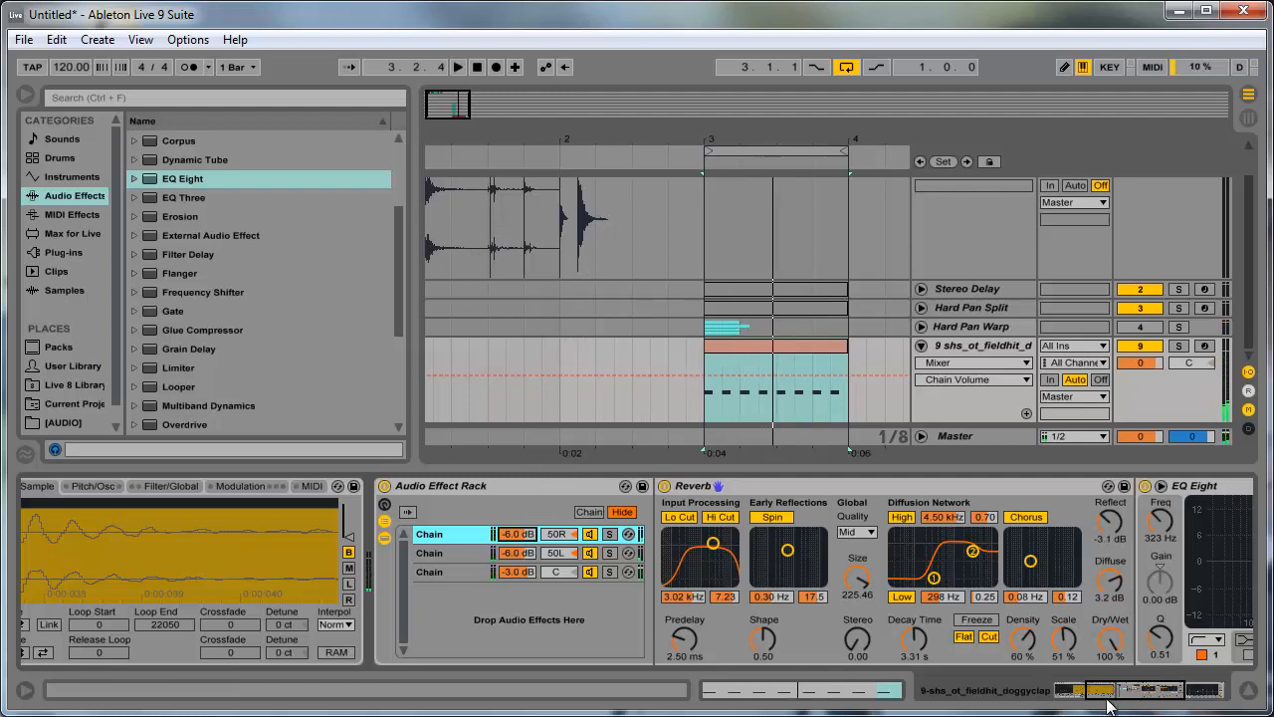
- Fold the doggyclap track and select all tracks from Stereo Delay down to the doggyclap track
drag(1110, 690, 1051, 690)
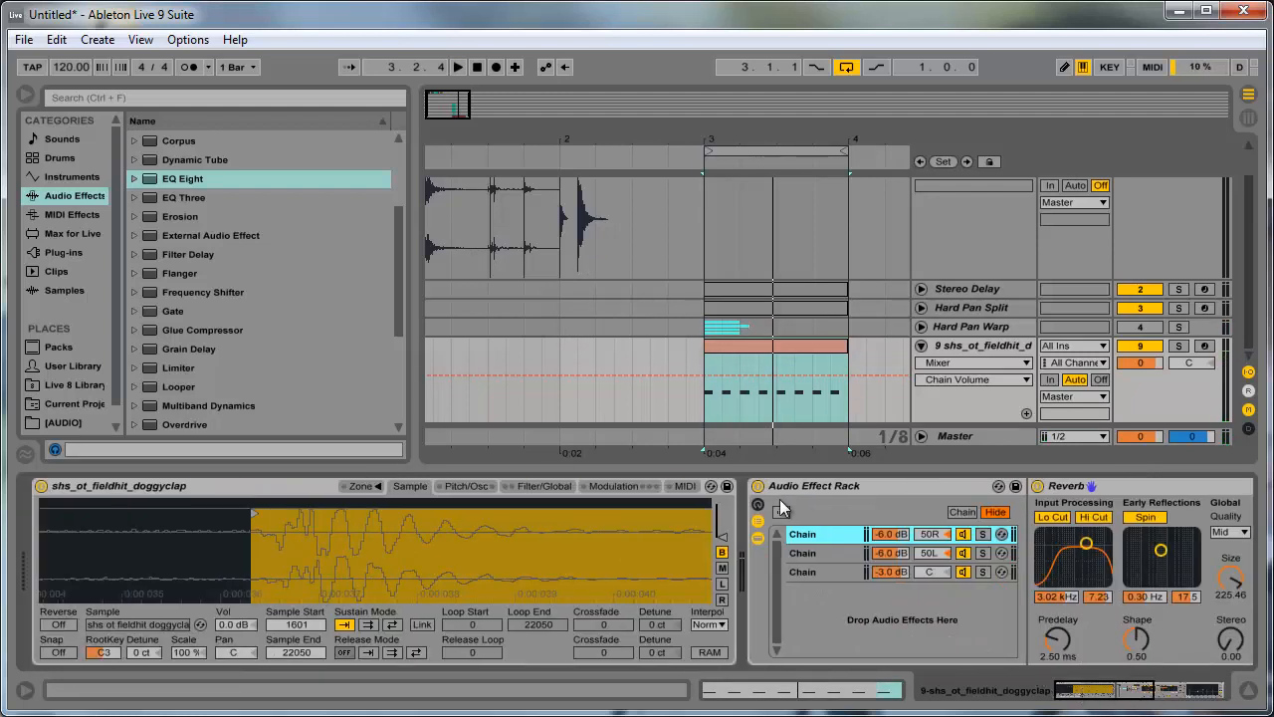
scroll(585, 320, up, 1)
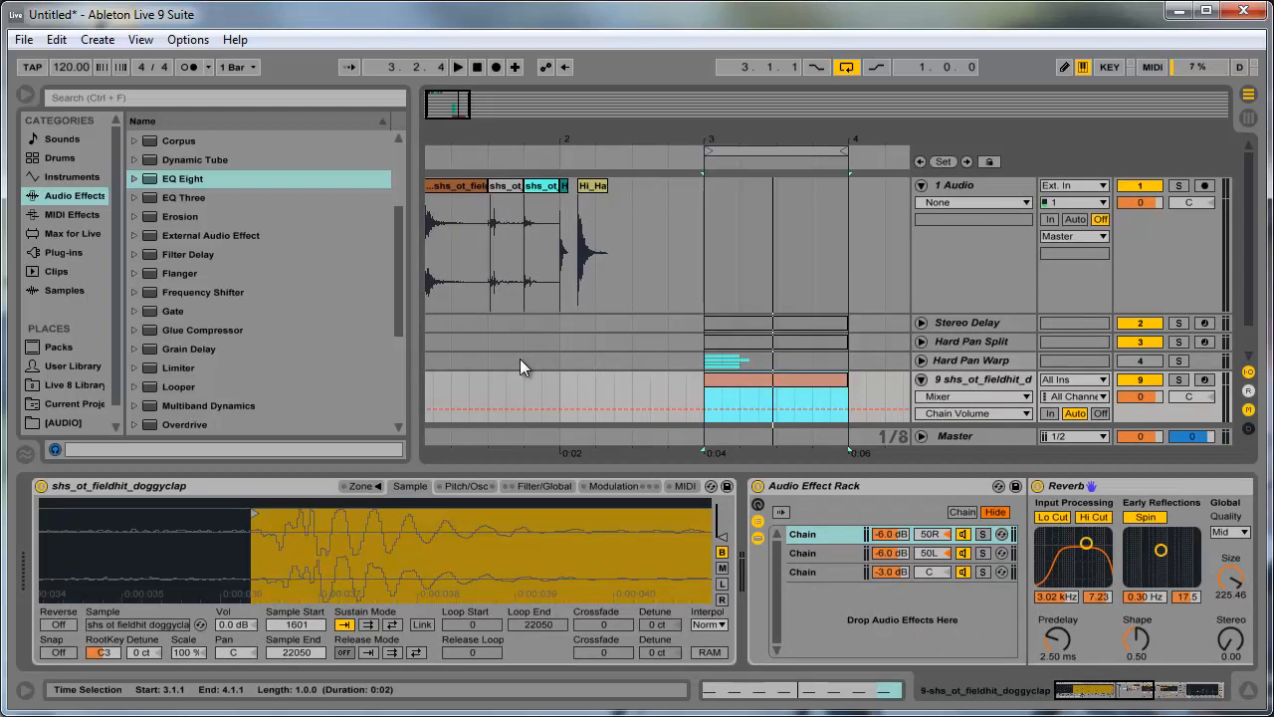
scroll(519, 361, down, 1)
click(921, 345)
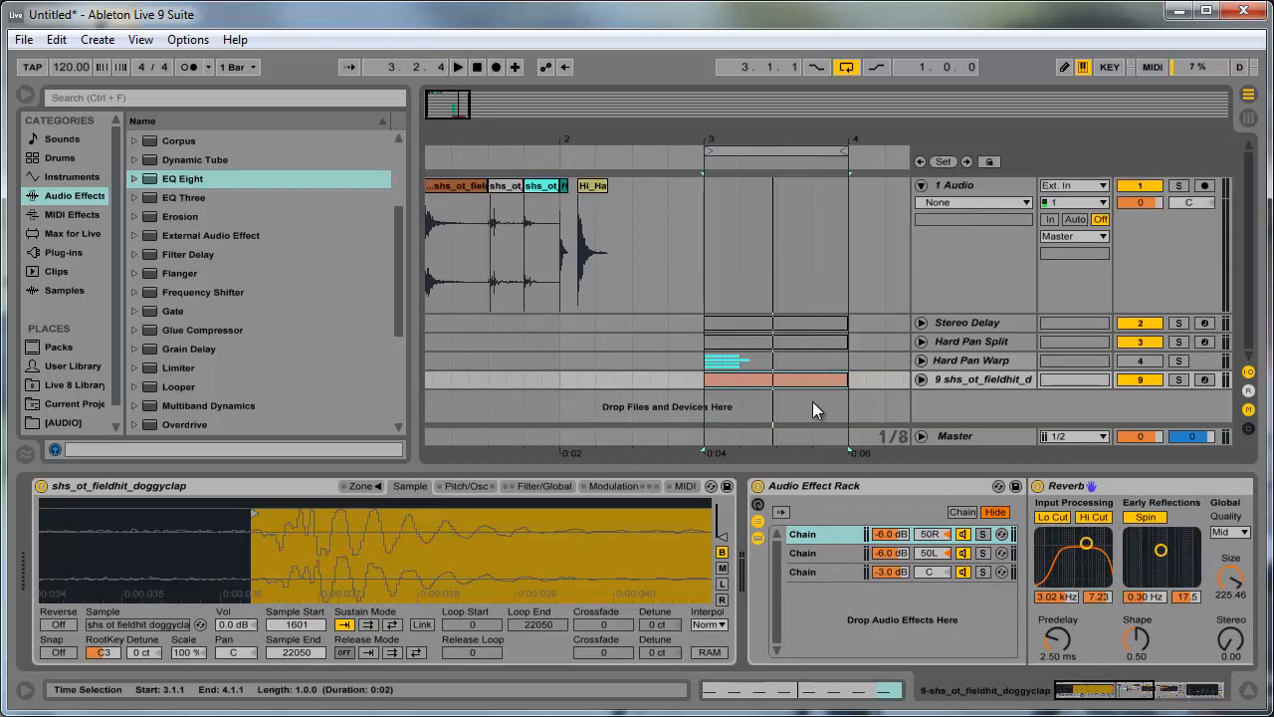
click(976, 322)
shift+click(980, 379)
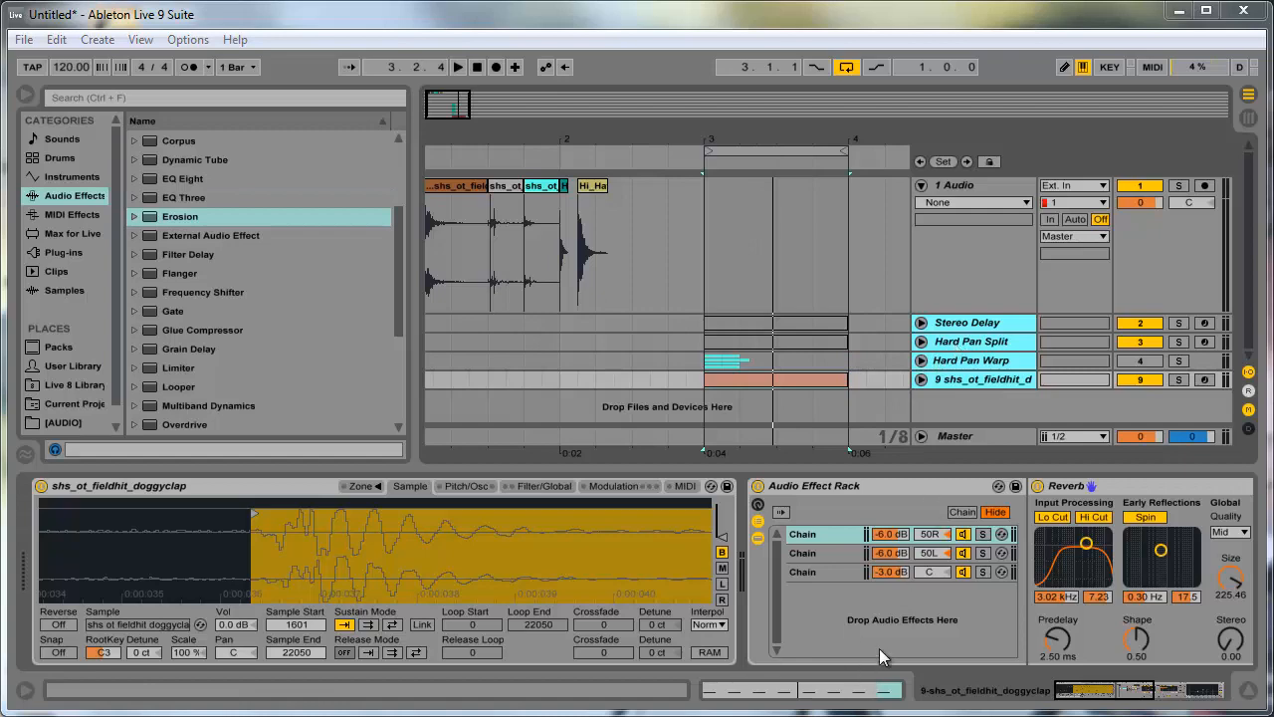
- Review the devices on the Hard Pan Split, Hard Pan Warp and doggyclap tracks
mouse_move(1103, 690)
mouse_down()
mouse_move(1131, 690)
mouse_move(1085, 689)
mouse_up()
click(984, 343)
click(961, 364)
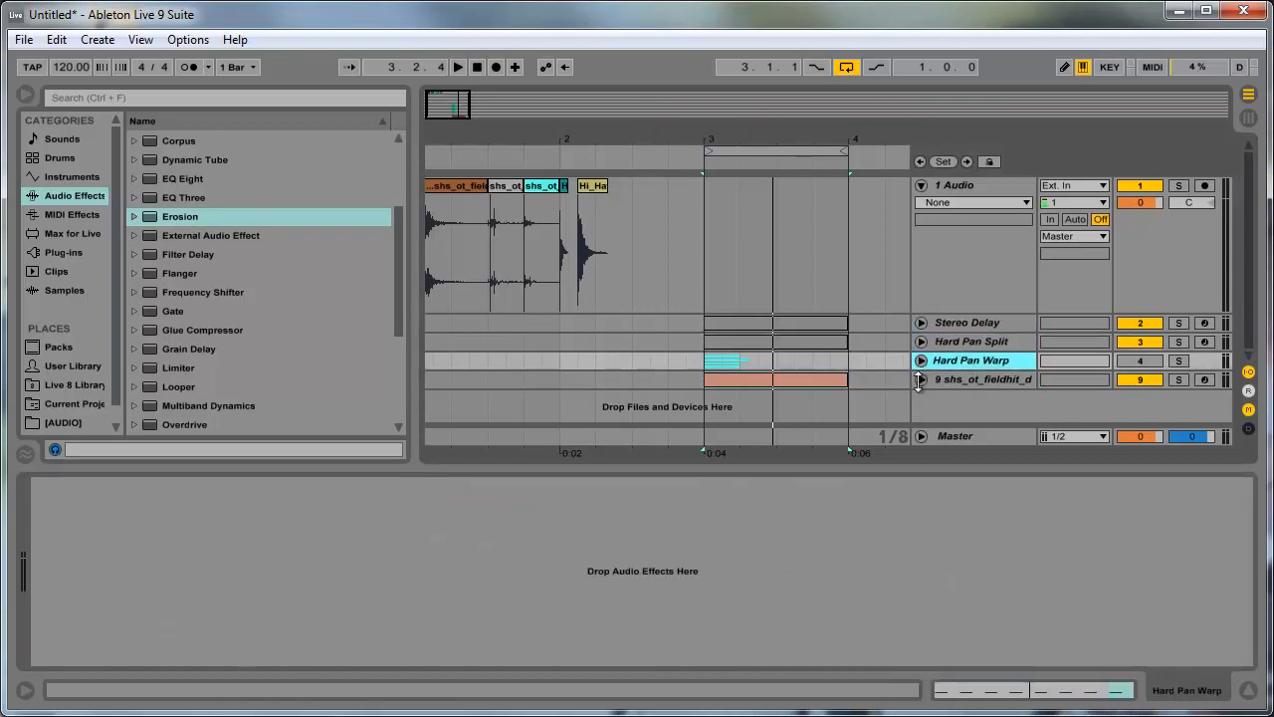
click(972, 379)
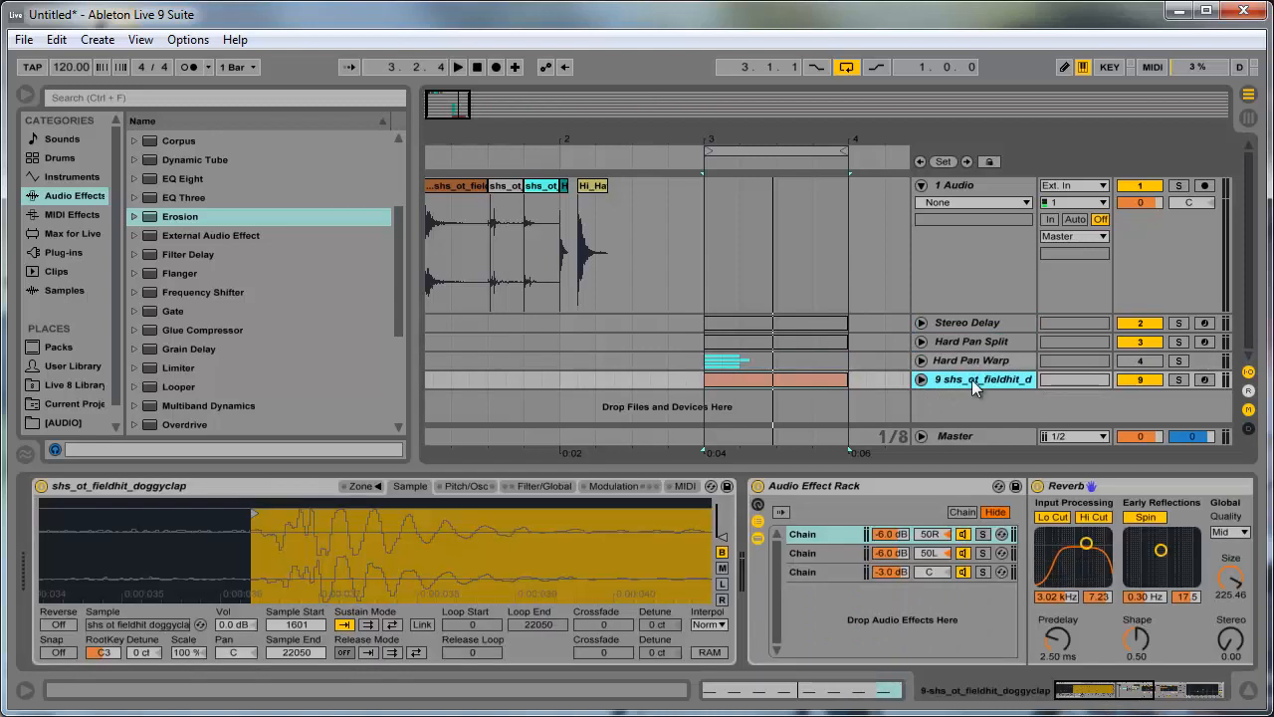
- Insert a new audio track below the doggyclap track
click(904, 484)
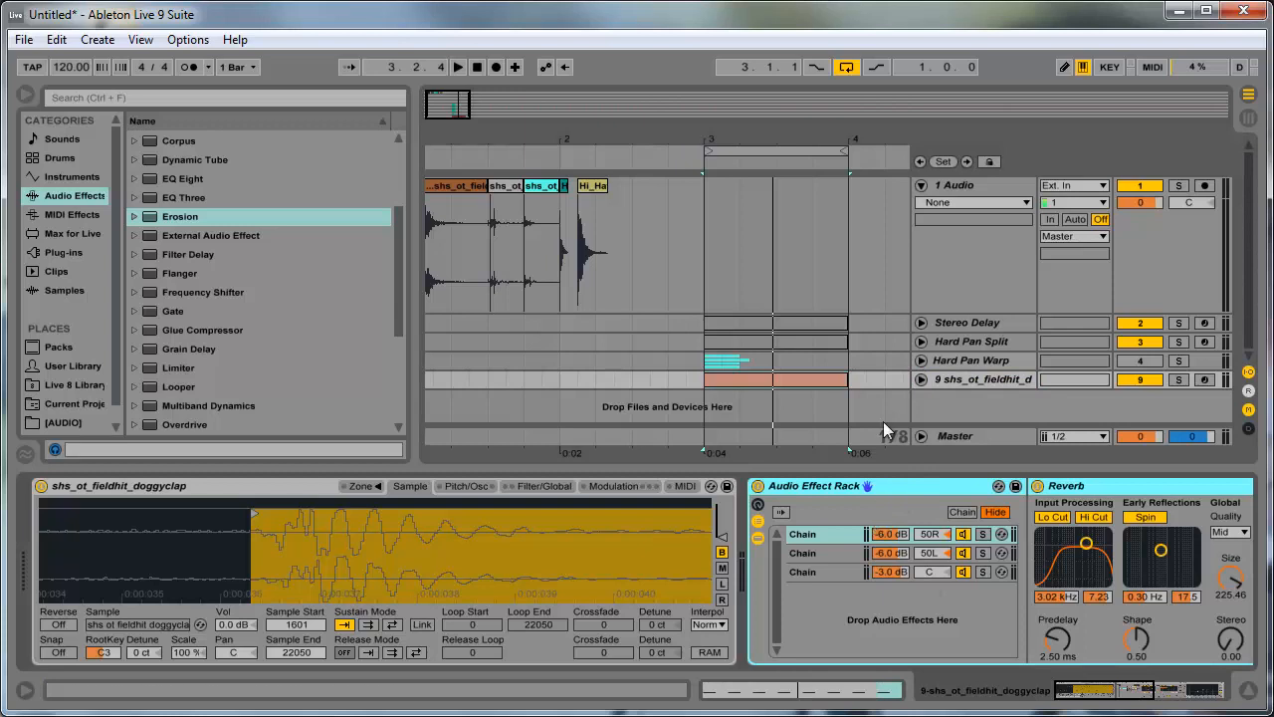
click(950, 380)
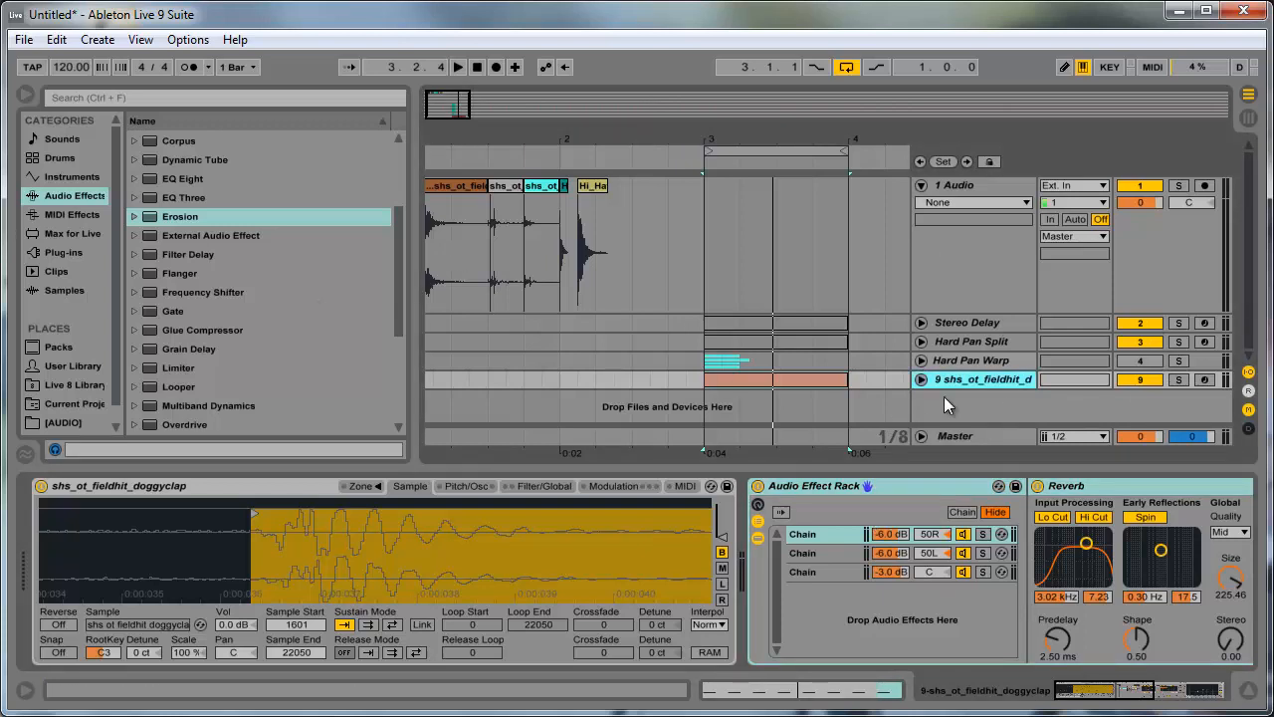
right_click(942, 408)
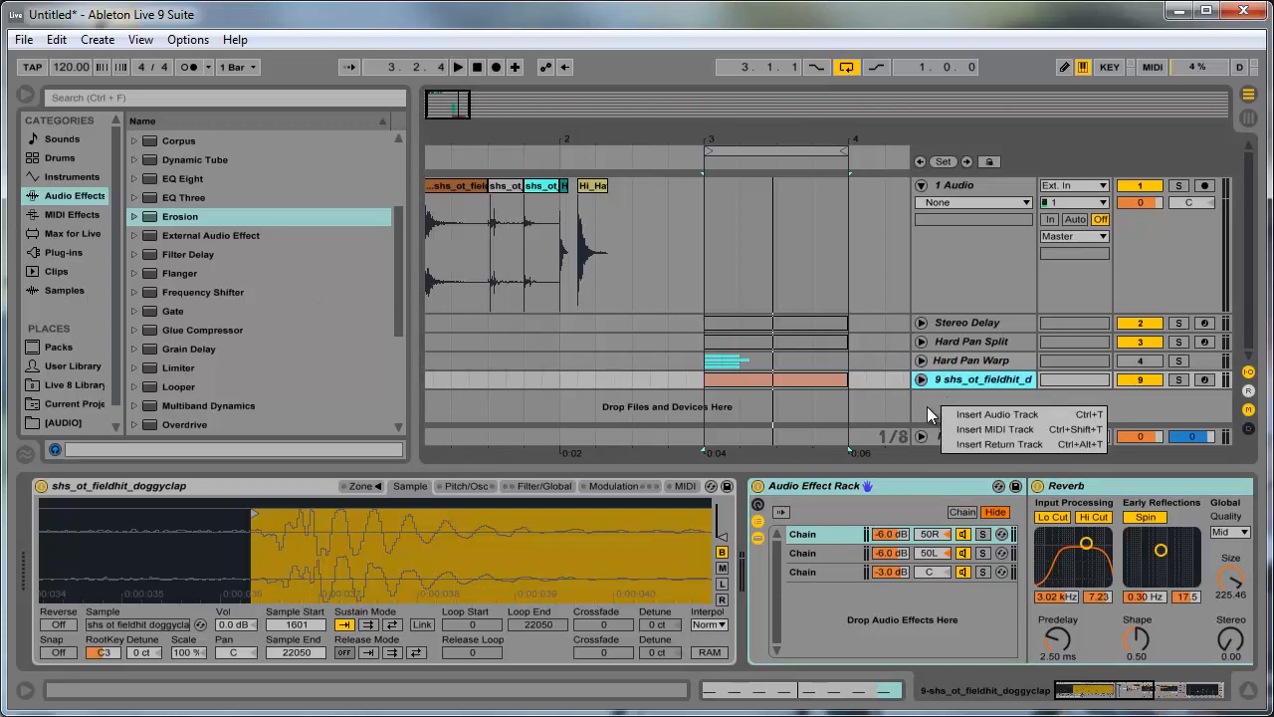
click(927, 406)
right_click(929, 409)
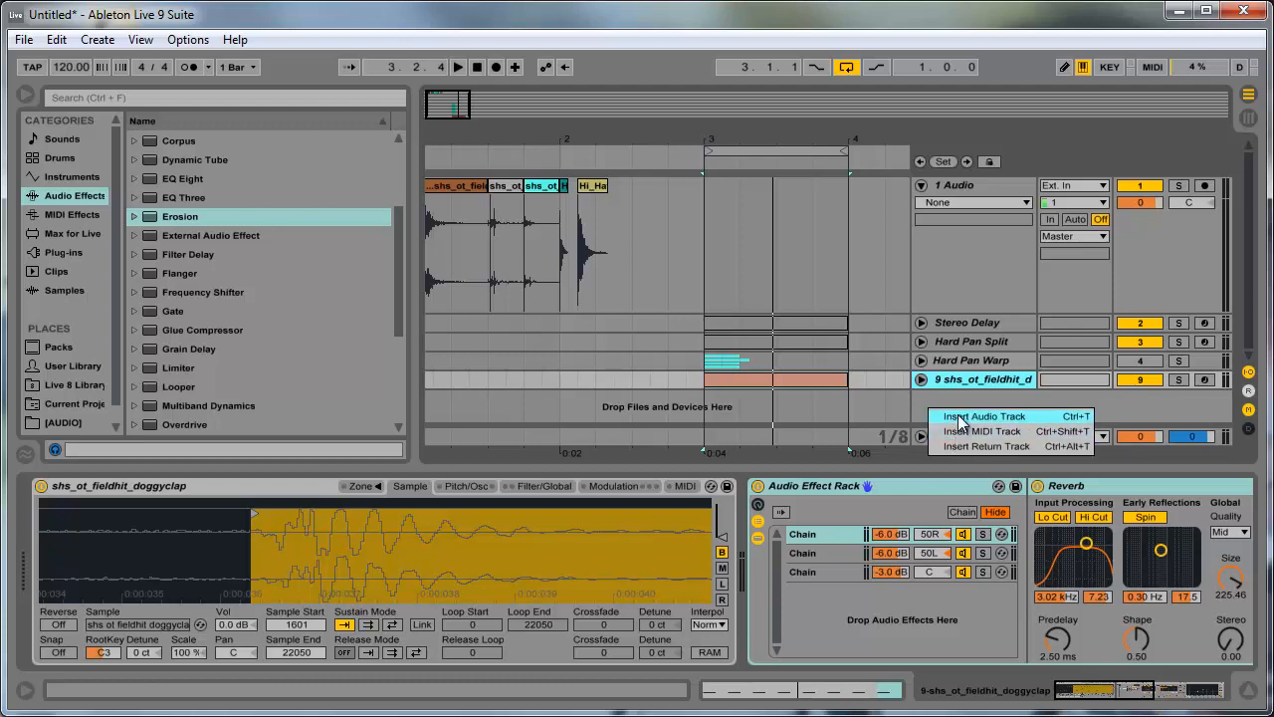
click(955, 417)
- Move the Hi_Hat clip from the 1 Audio track to the start of bar 3 on the 10 Audio track
scroll(598, 261, up, 2)
click(595, 190)
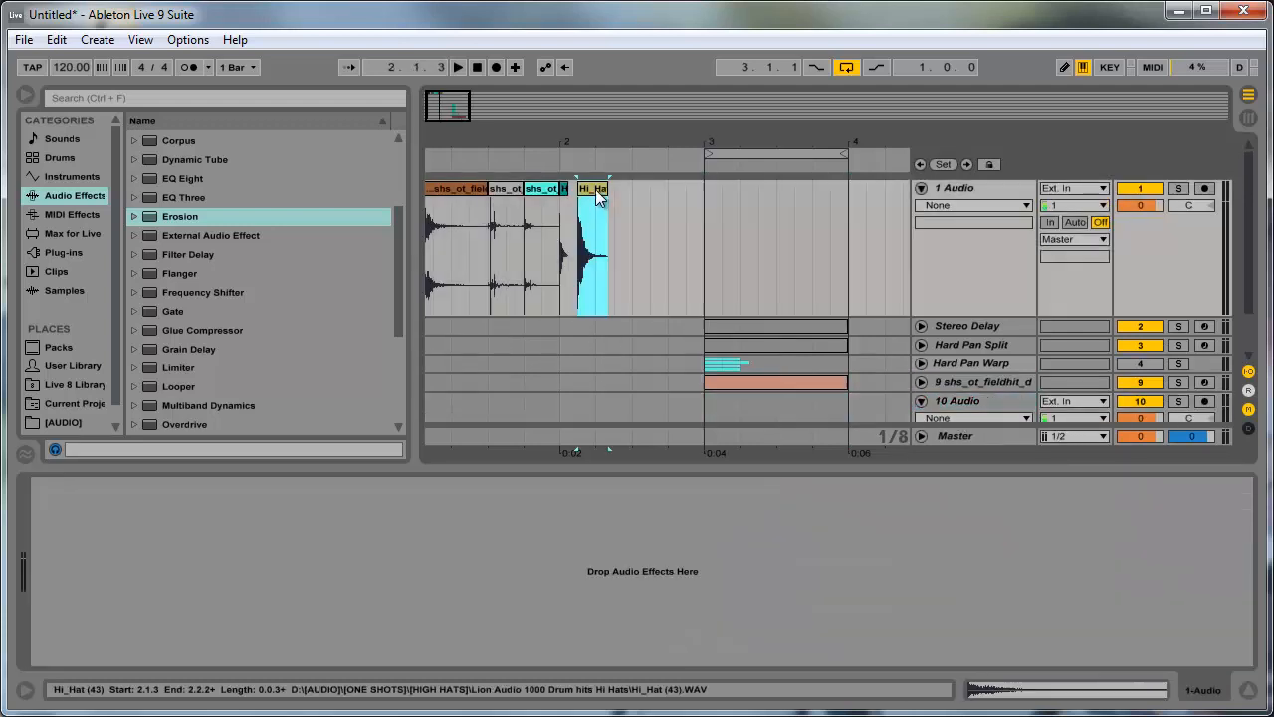
scroll(597, 194, down, 2)
click(826, 324)
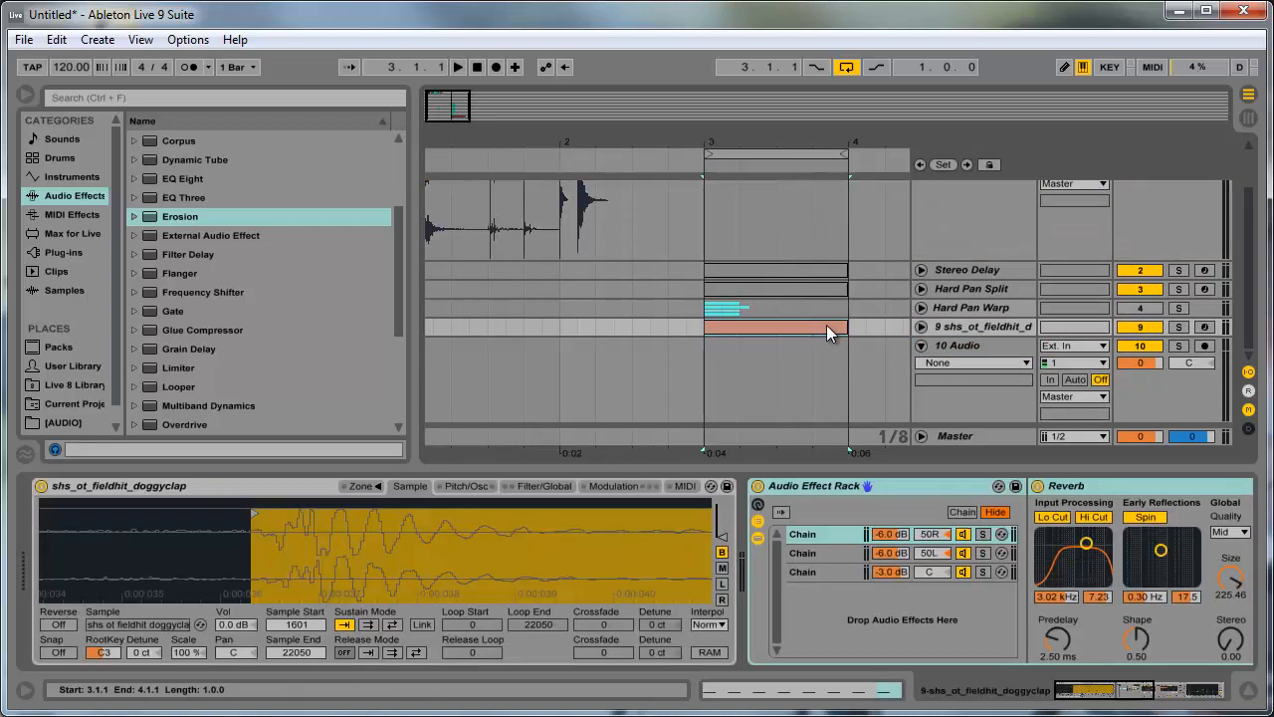
click(826, 324)
scroll(597, 205, up, 2)
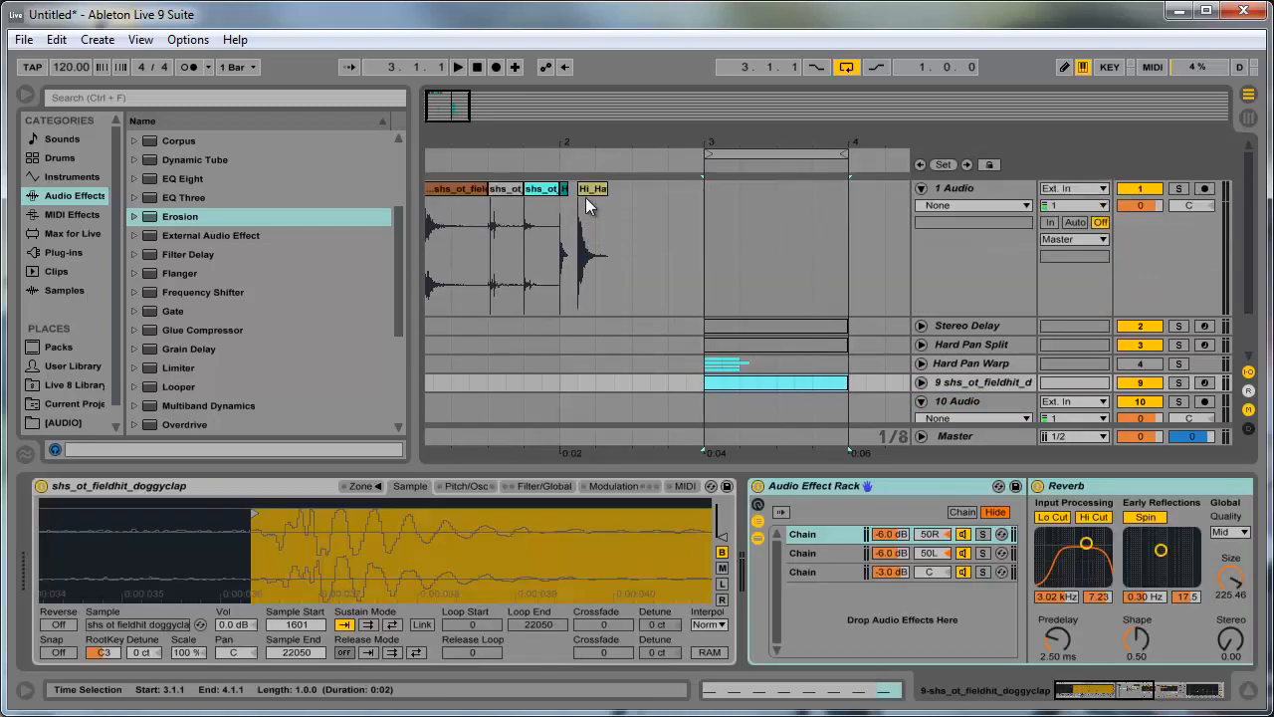
drag(587, 199, 738, 359)
- Duplicate the eighth-note Hi_Hat clip repeatedly until it fills bar 3 on the 10 Audio track
click(711, 349)
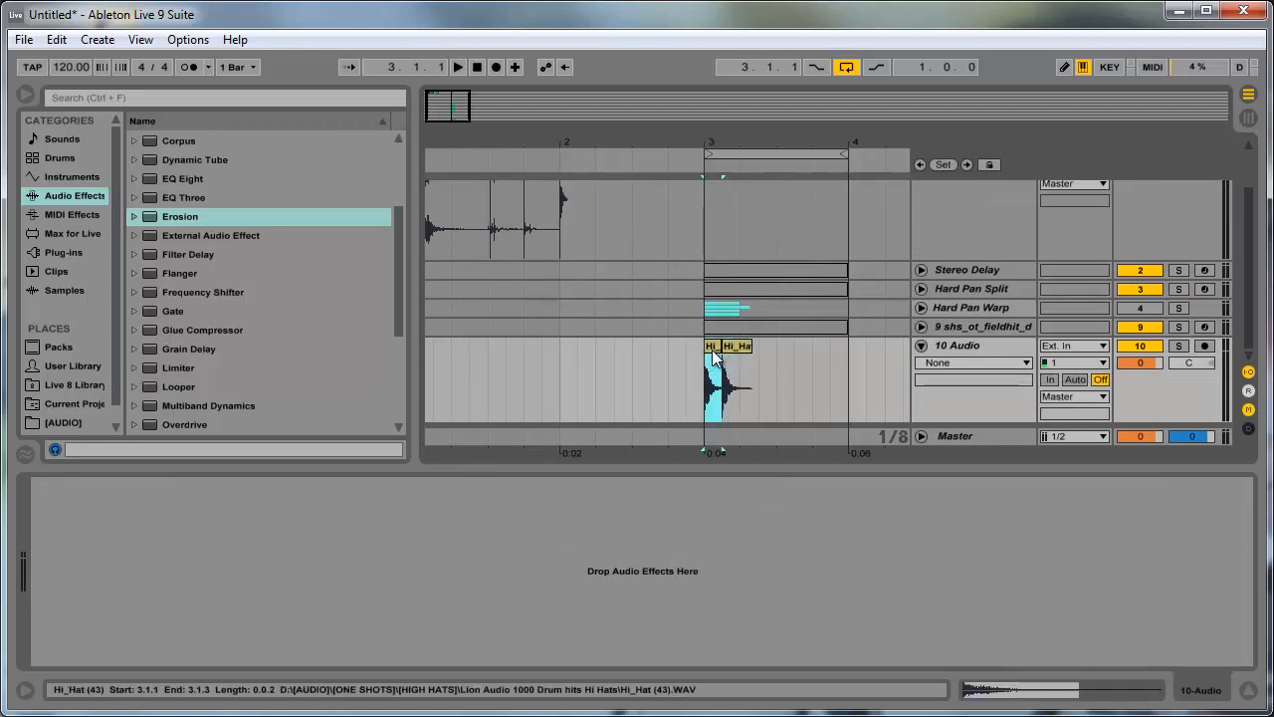
key(ctrl+d)
key(ctrl+d)
key(ctrl+d)
key(ctrl+d)
key(ctrl+d)
key(ctrl+d)
key(ctrl+d)
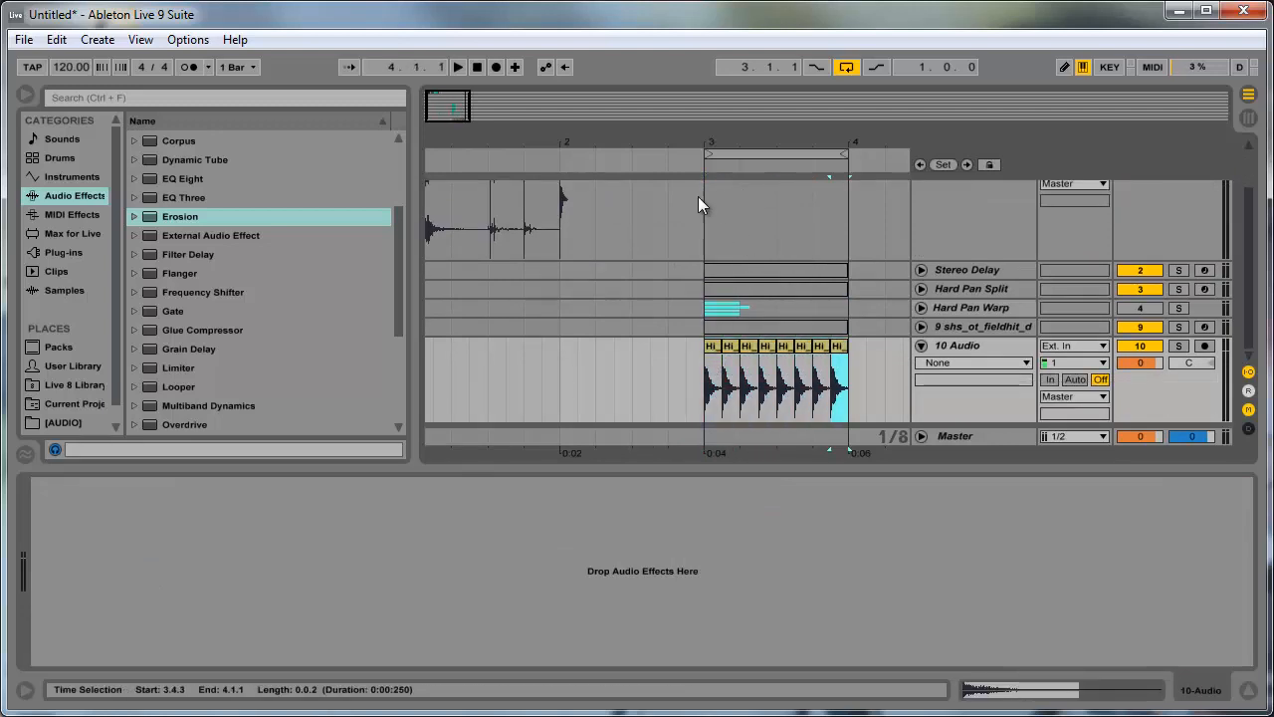
- Play the hi-hat loop from bar 3, soloing its track briefly, and stop playback with the solo off again
drag(455, 99, 409, 92)
click(716, 351)
key(space)
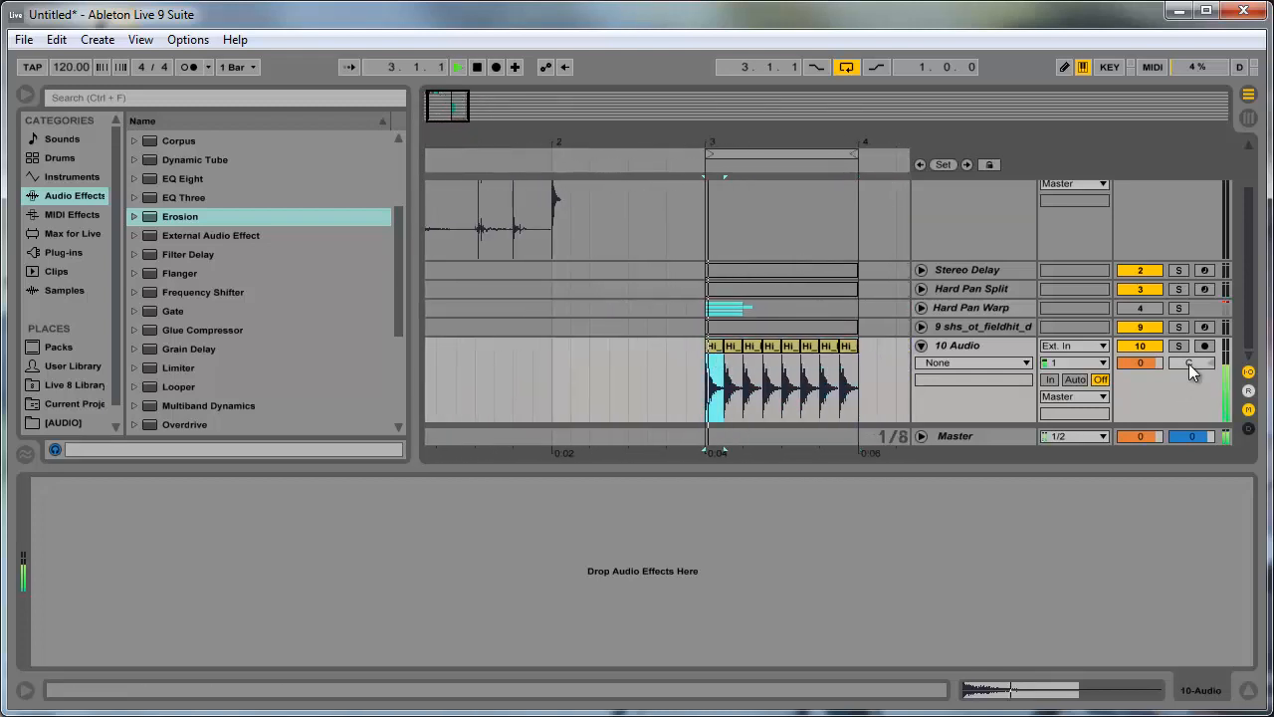
click(1178, 347)
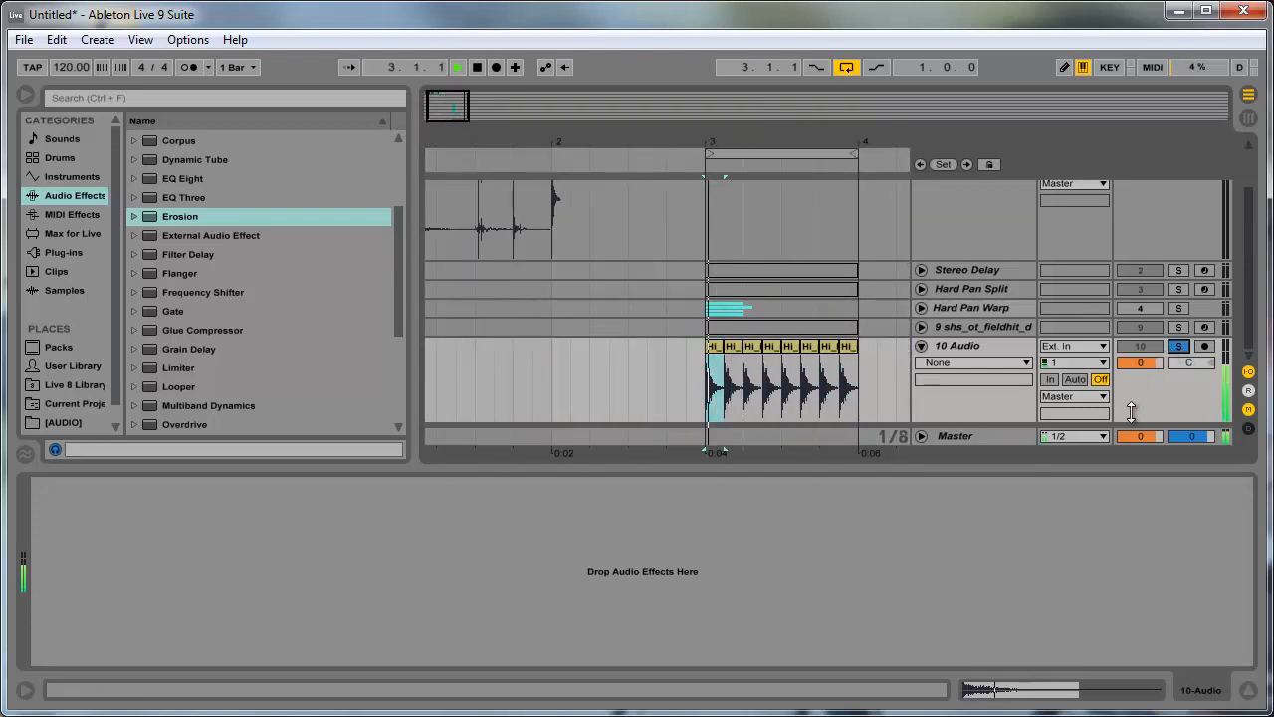
key(space)
click(1181, 346)
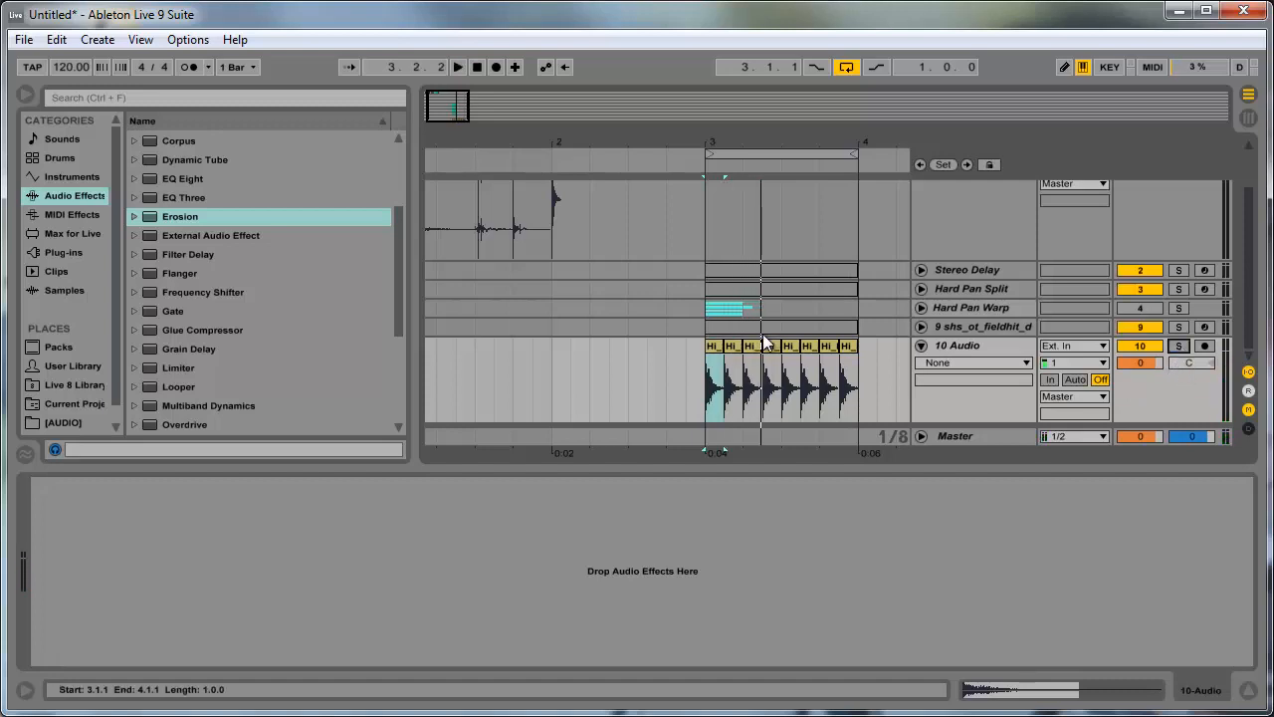
- Find the Chorus among the audio effects and add it to the 10 Audio track
click(952, 347)
key(ctrl+alt+l)
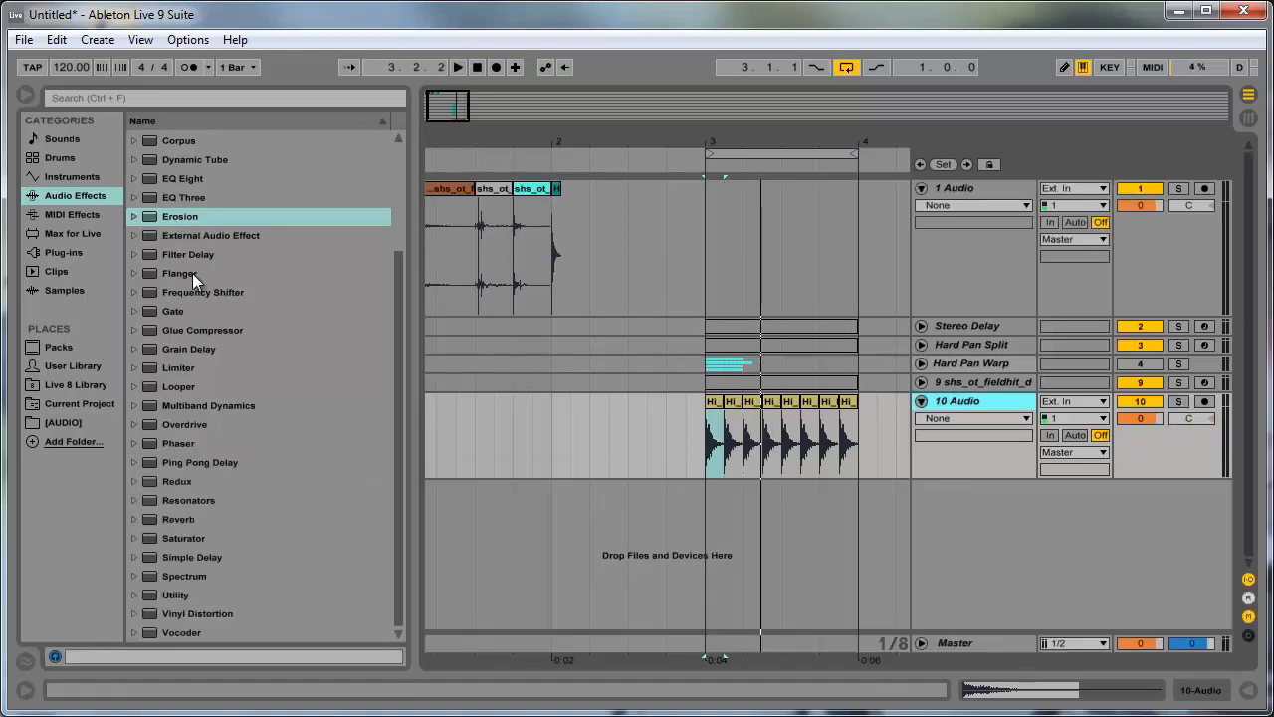
click(204, 442)
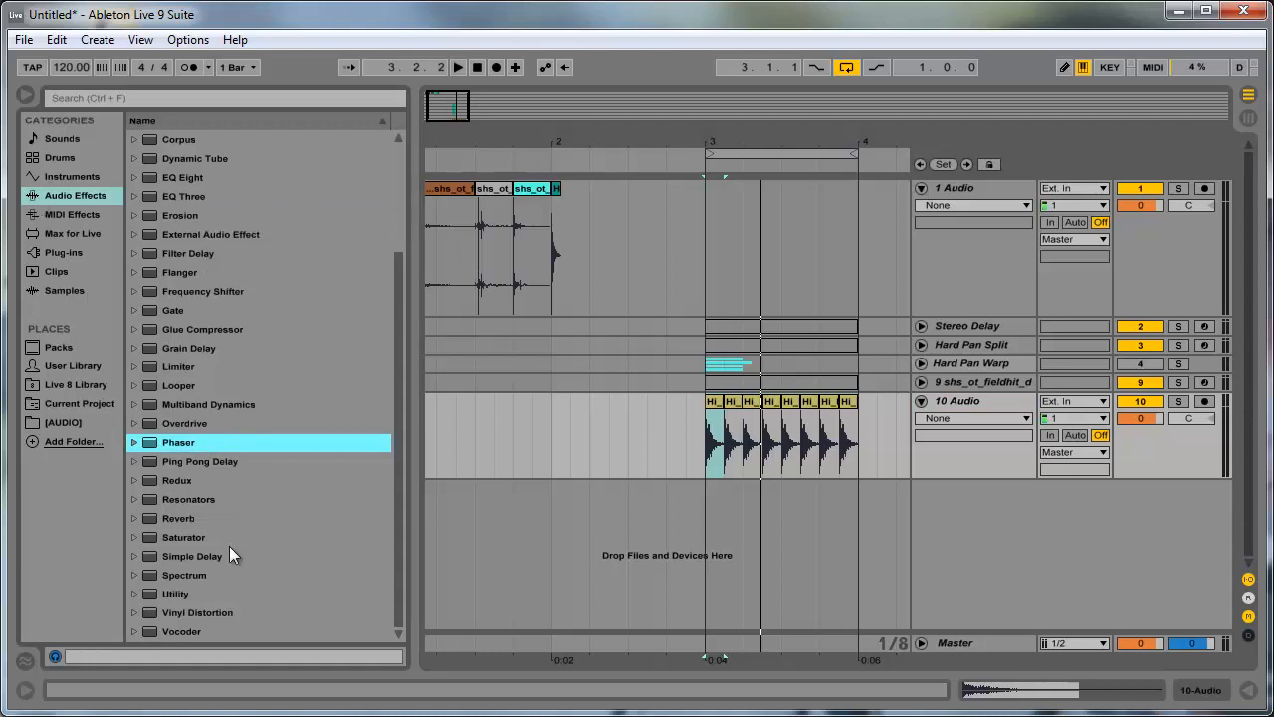
scroll(223, 563, up, 8)
scroll(164, 229, down, 8)
scroll(208, 239, up, 8)
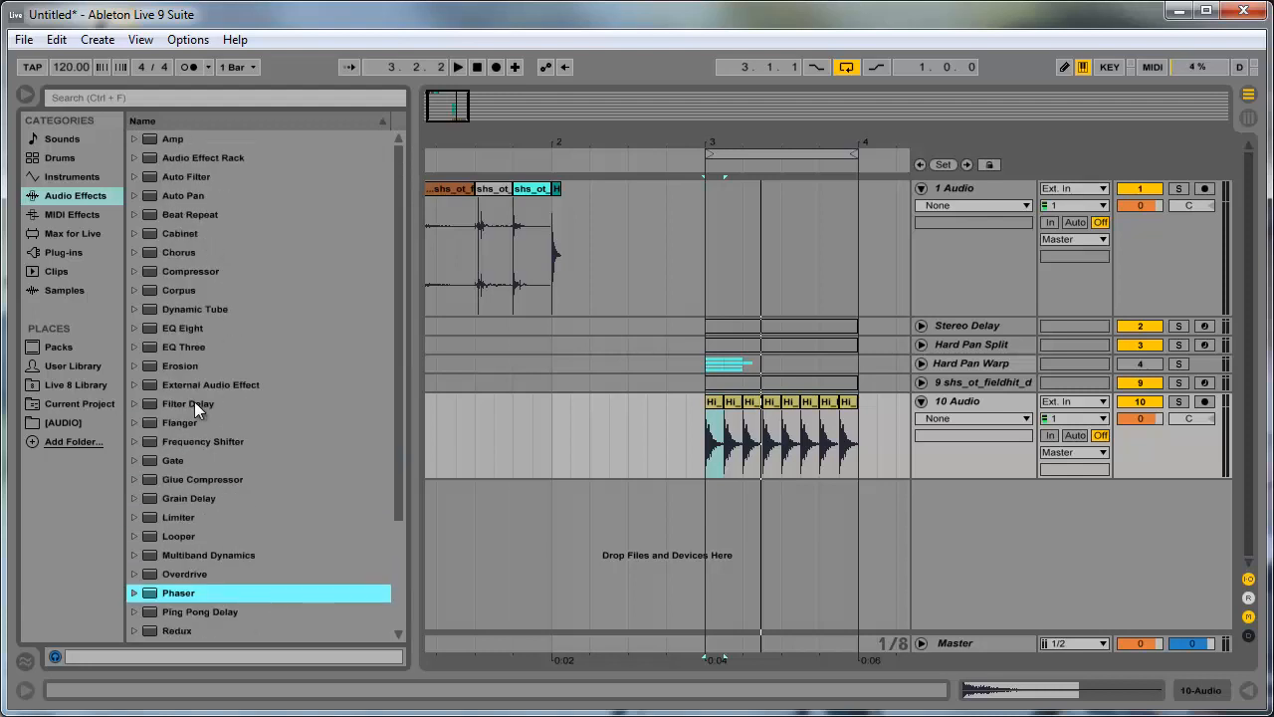
click(174, 253)
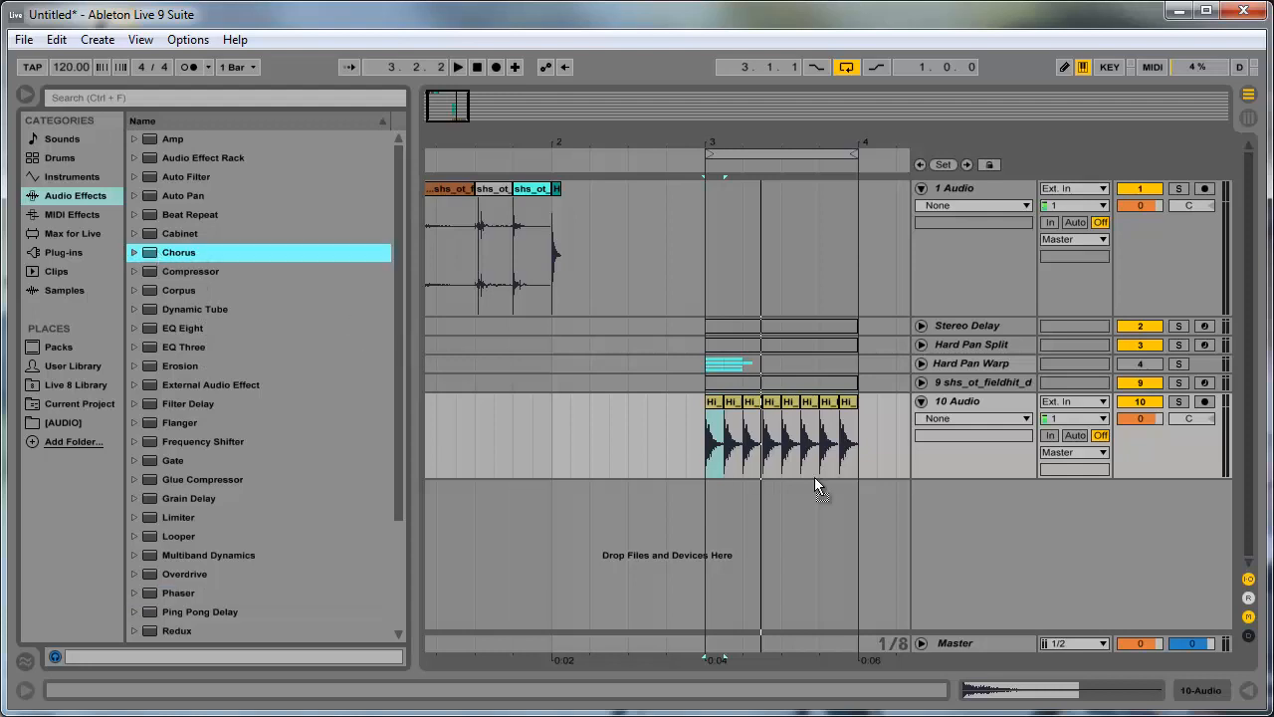
- Play the hi-hats through the Chorus while lowering its modulation to an amount of 0.49 ms and a rate of 0.50 Hz
key(space)
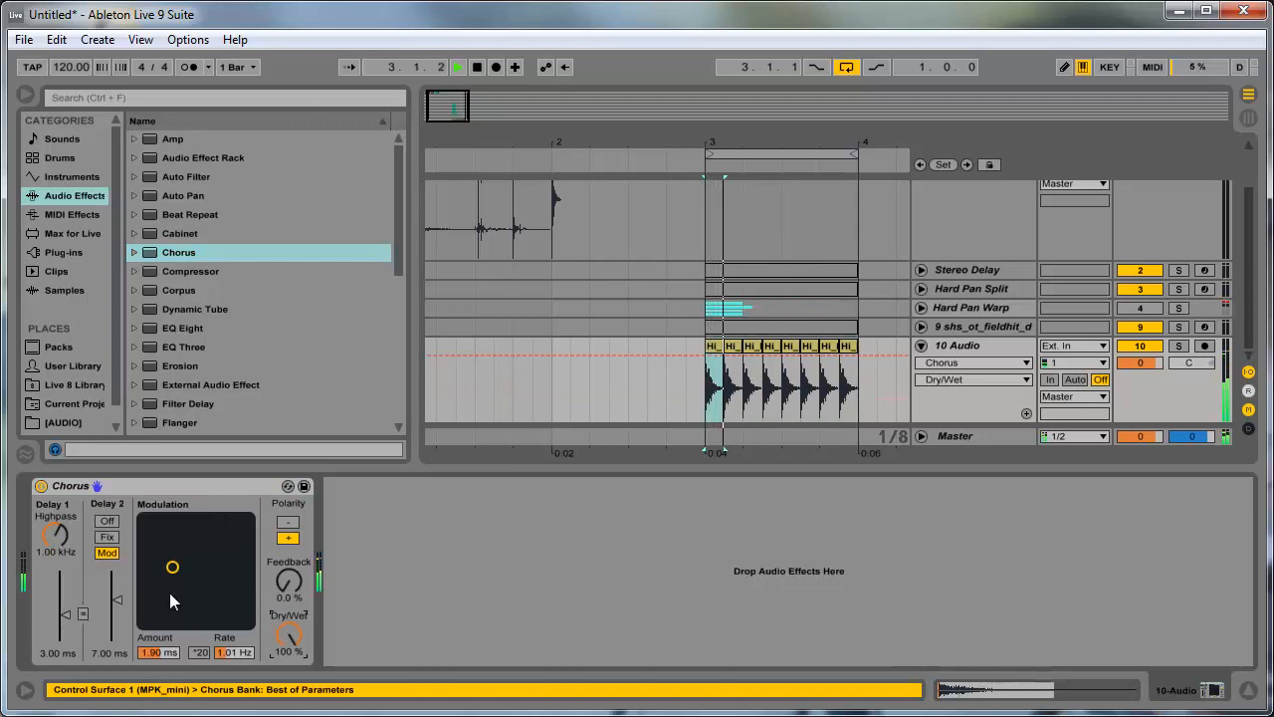
drag(172, 566, 163, 600)
key(space)
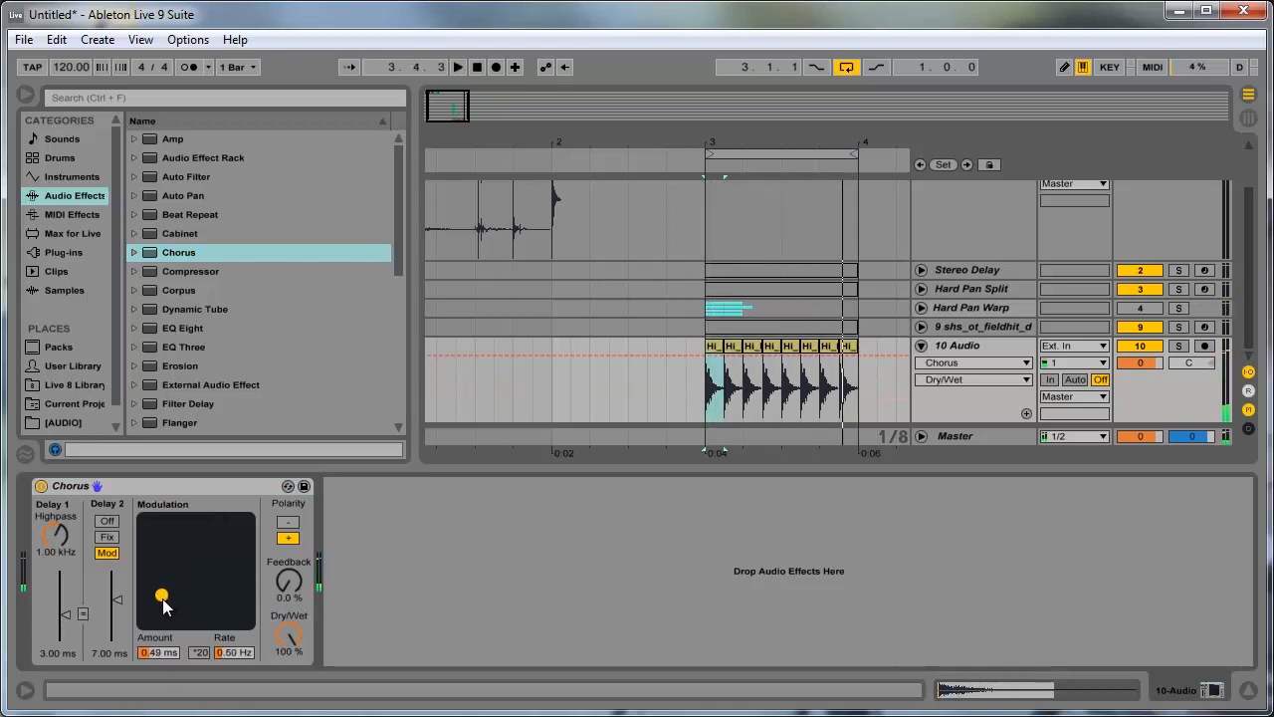
- Check the Stereo Delay track, and set the hi-hat Chorus modulation to an amount of 0.88 ms and a rate of 1.74 Hz
click(966, 272)
click(979, 342)
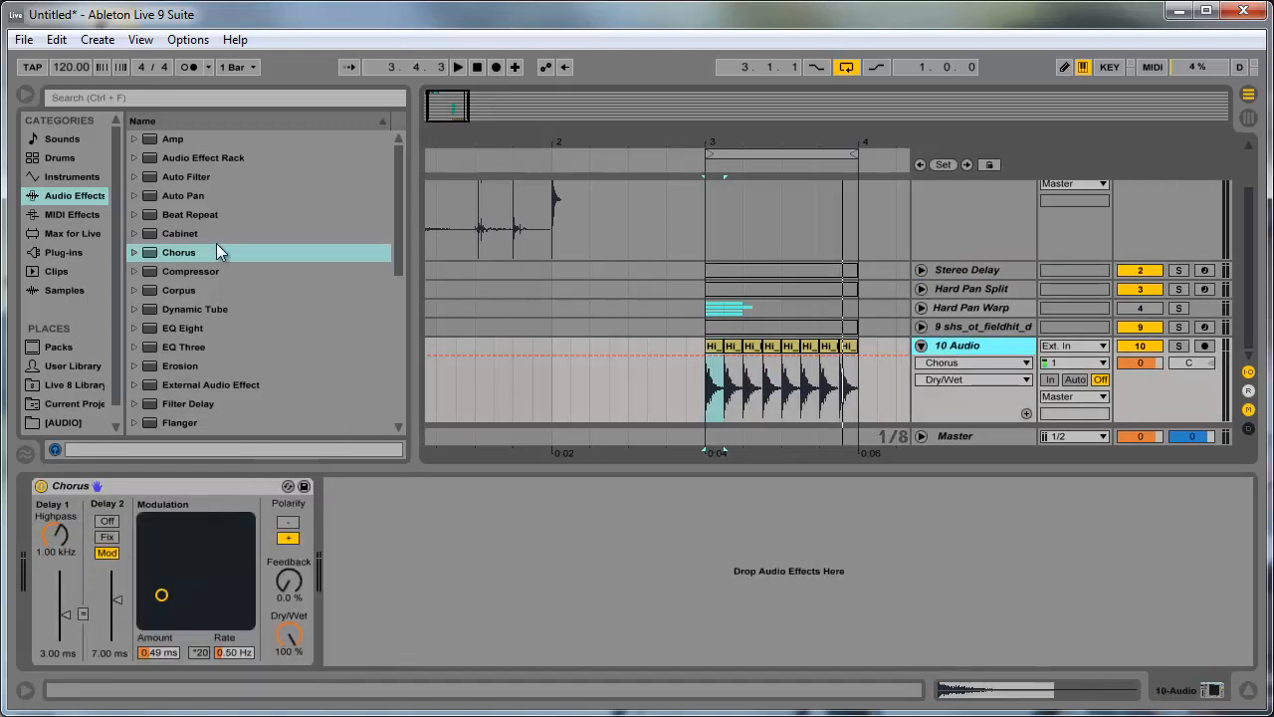
click(175, 494)
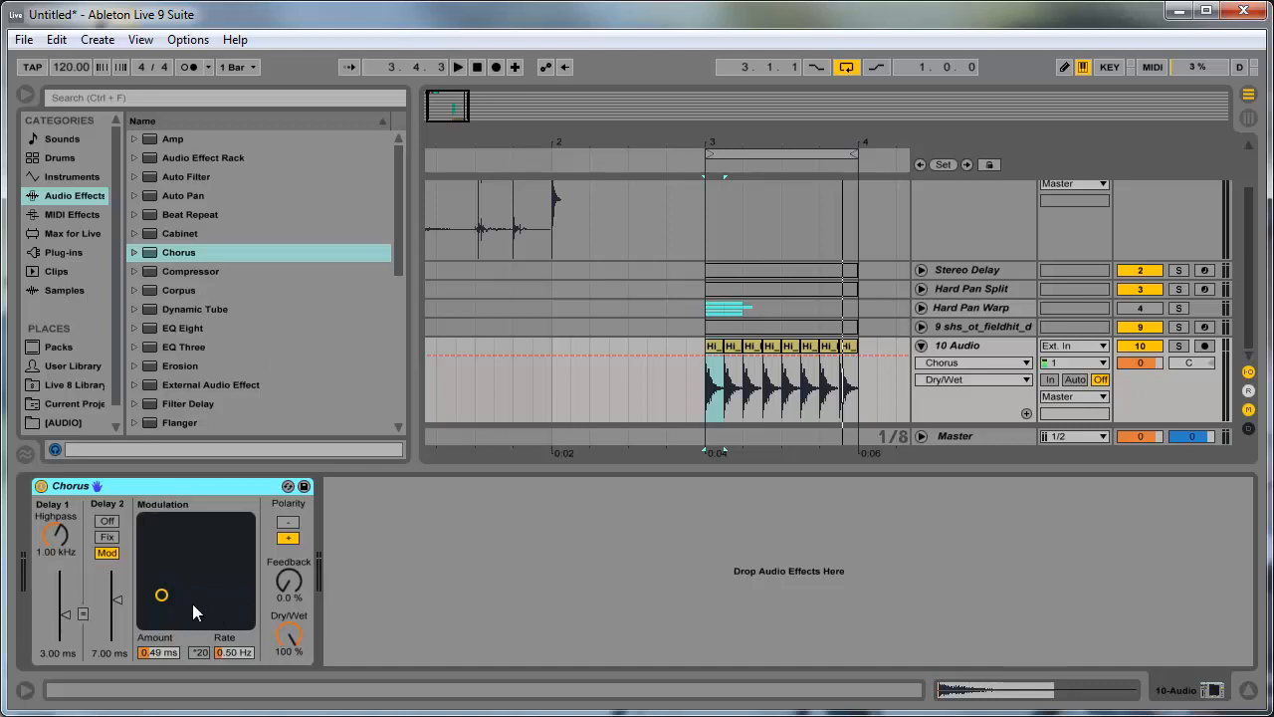
mouse_move(192, 603)
mouse_down()
mouse_move(197, 582)
mouse_move(158, 580)
mouse_move(175, 601)
mouse_move(183, 584)
mouse_up()
- Replace the Chorus on the 10 Audio track with a Flanger
click(182, 235)
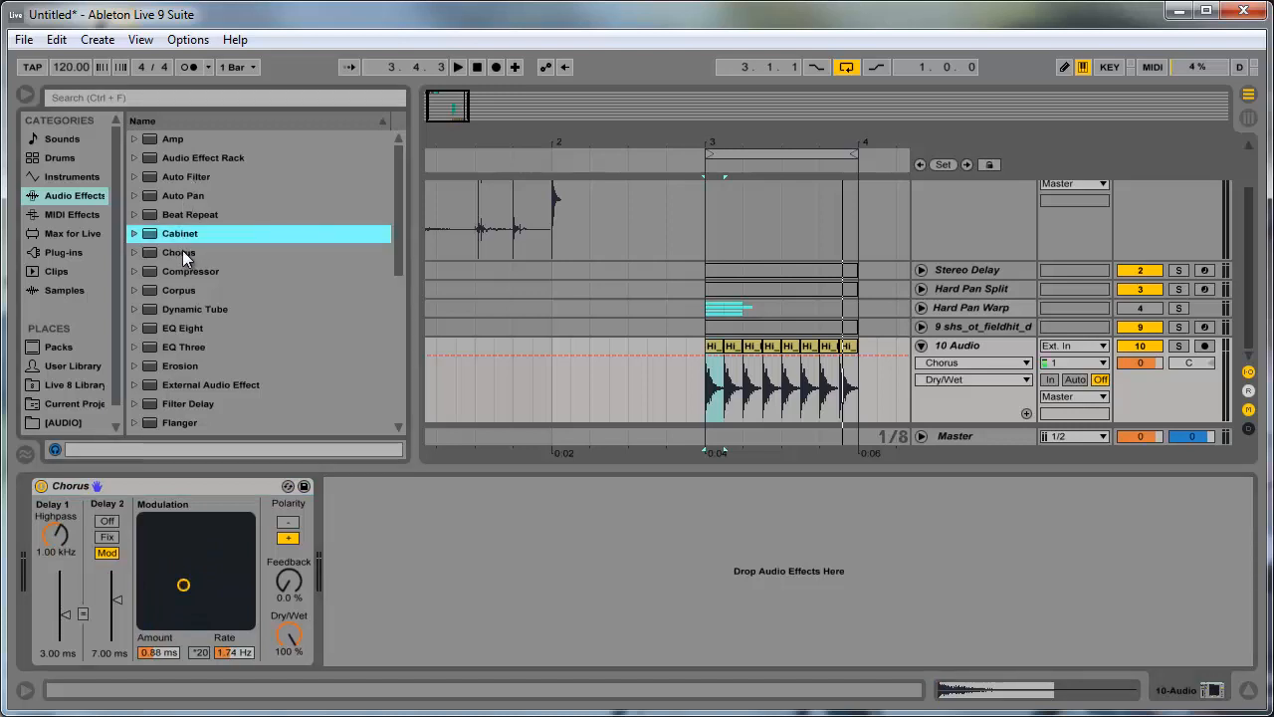
click(169, 489)
key(Delete)
click(169, 422)
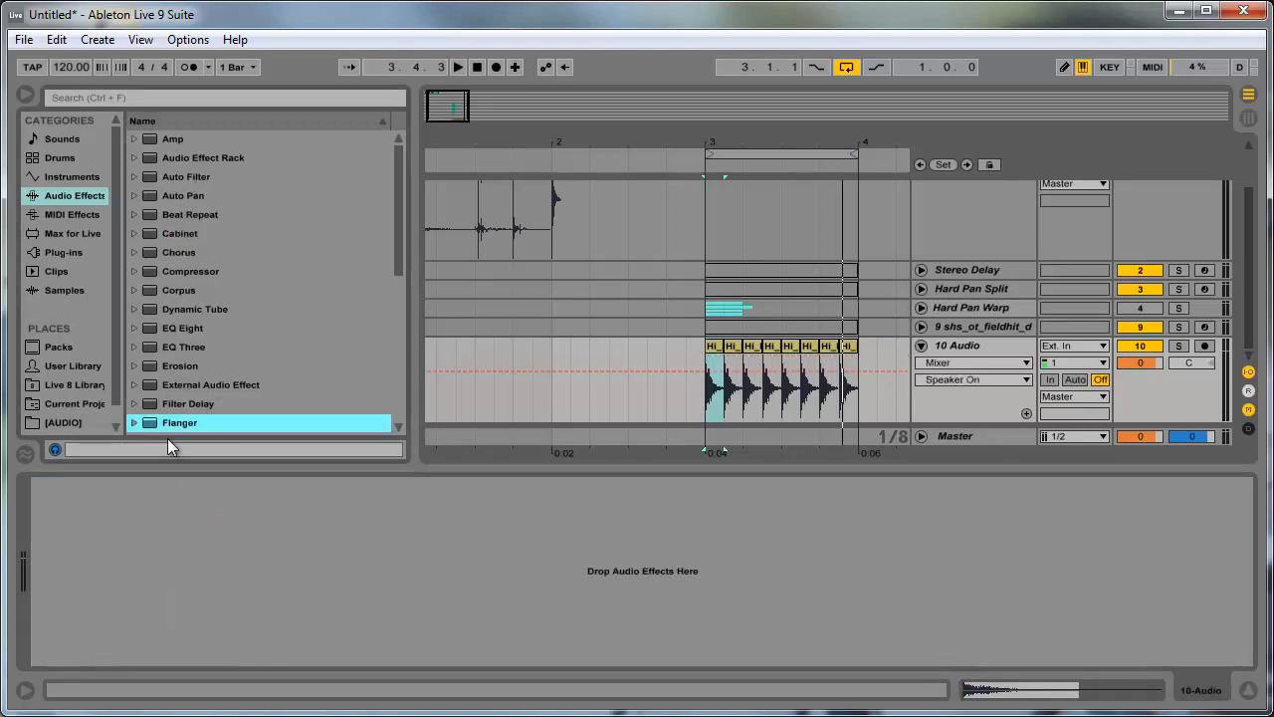
drag(169, 422, 165, 571)
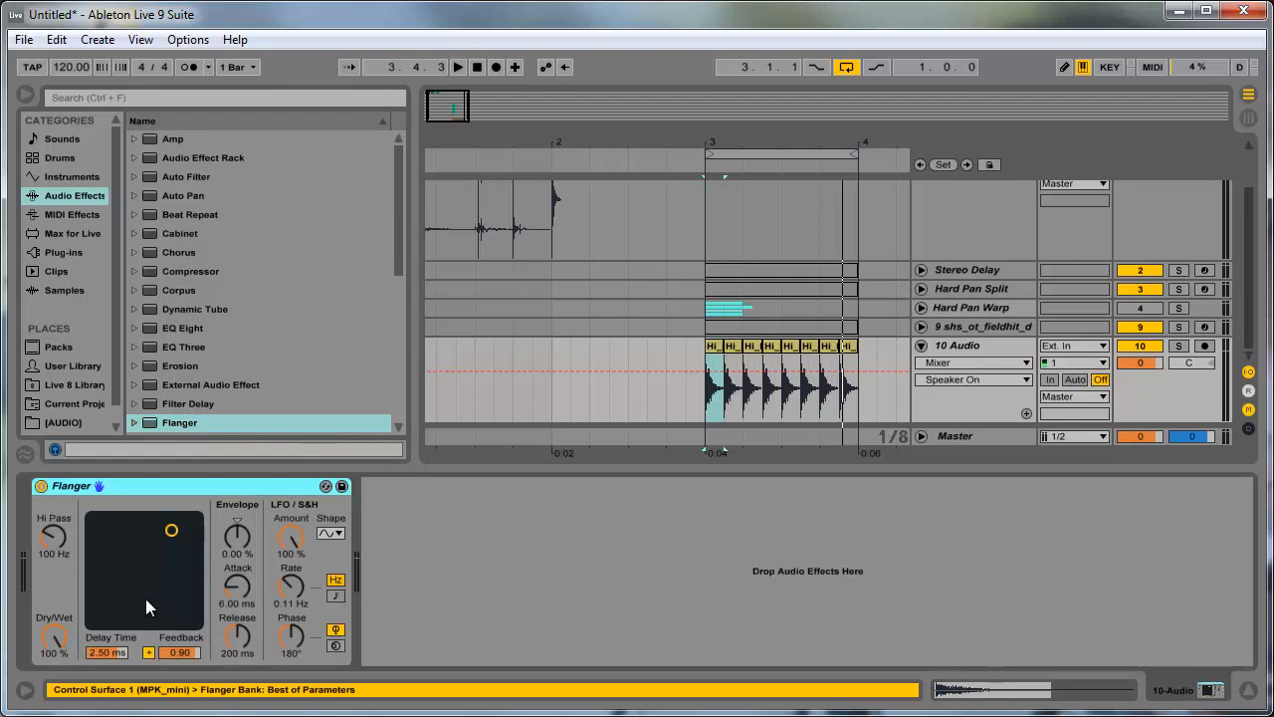
- Audition the hi-hats through the Flanger, and set its delay time to 0.36 ms and feedback to 0.44
key(space)
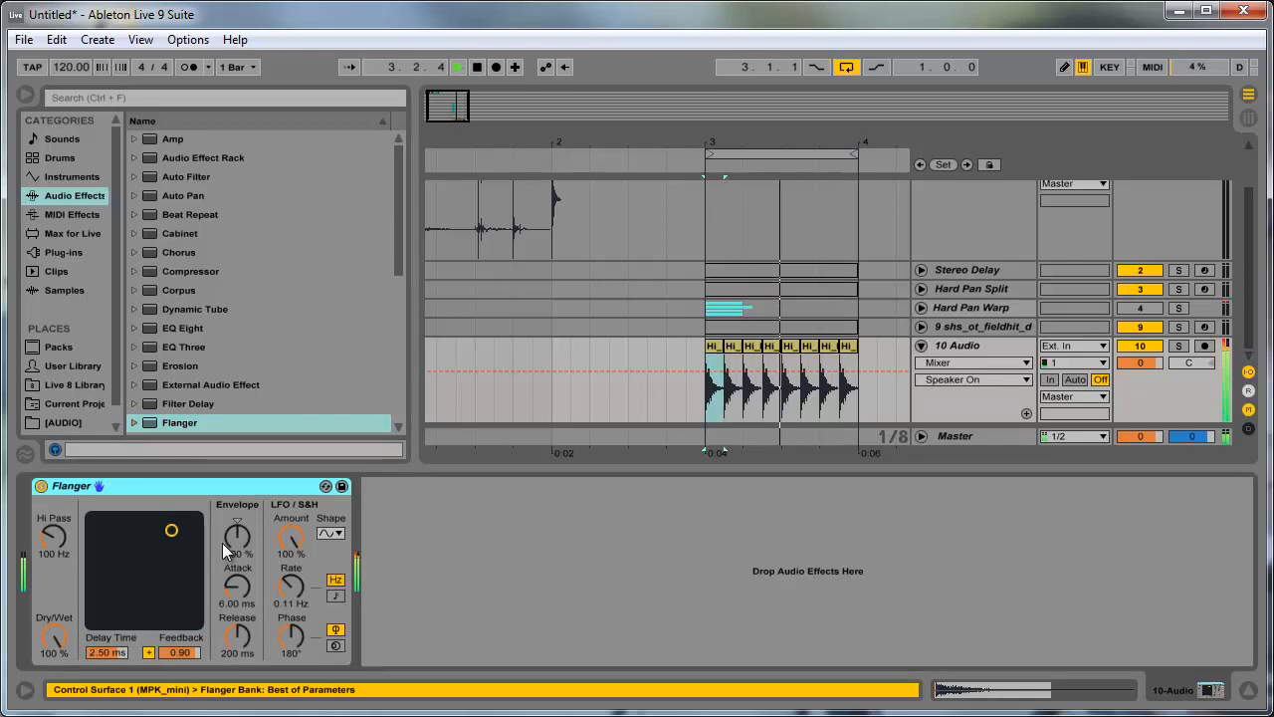
key(space)
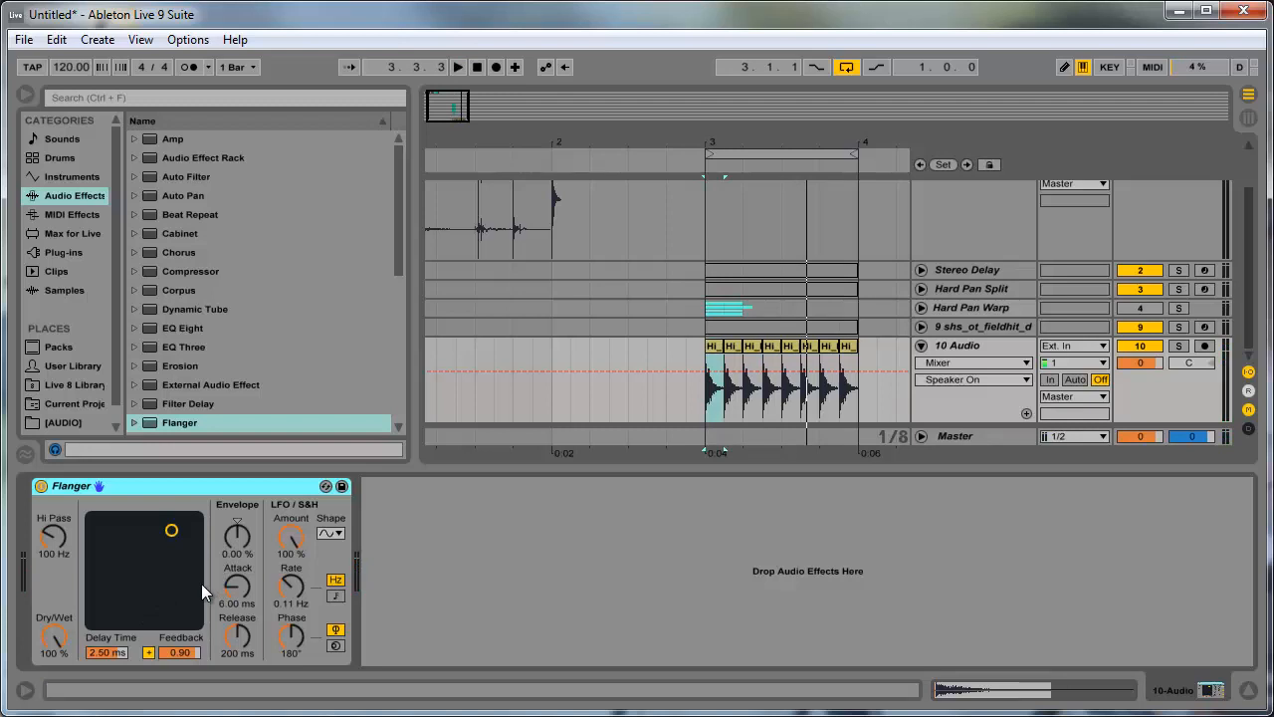
mouse_move(123, 572)
mouse_down()
mouse_move(120, 560)
mouse_move(123, 584)
mouse_up()
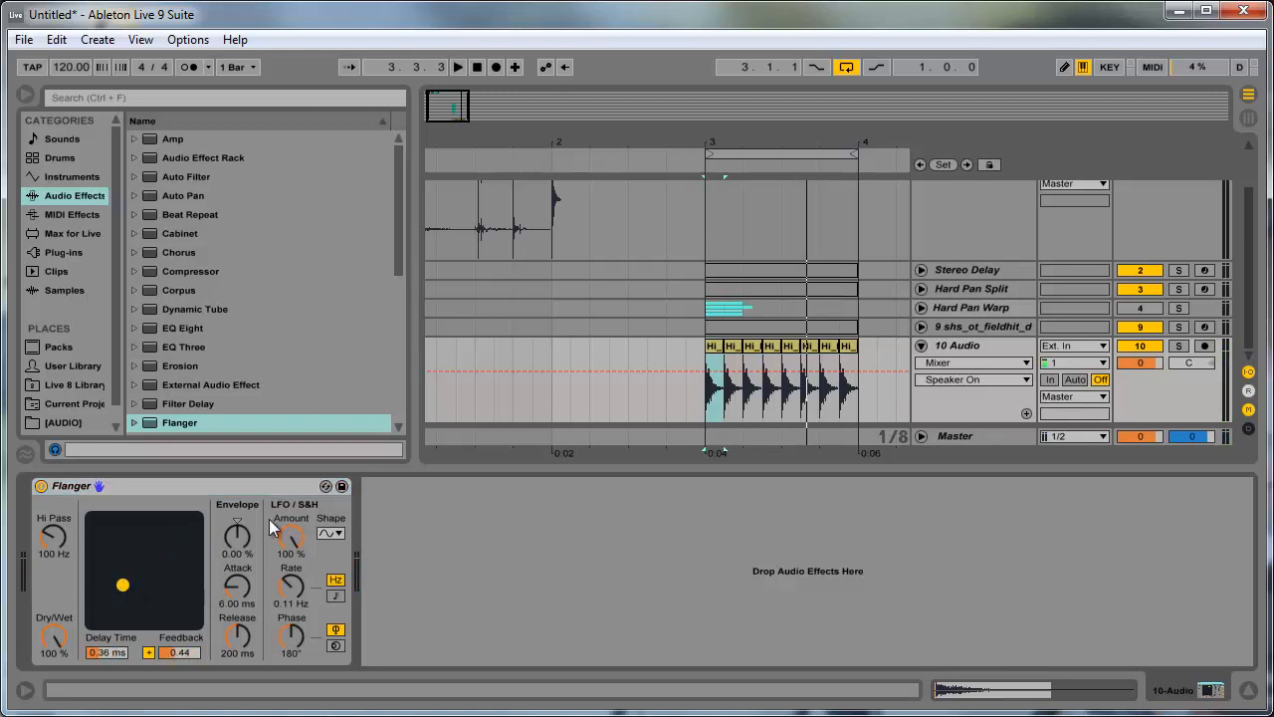
- Review the Flanger, the Hard Pan Warp and Hard Pan Split tracks, and return to the 10 Audio track
click(165, 421)
scroll(179, 370, down, 3)
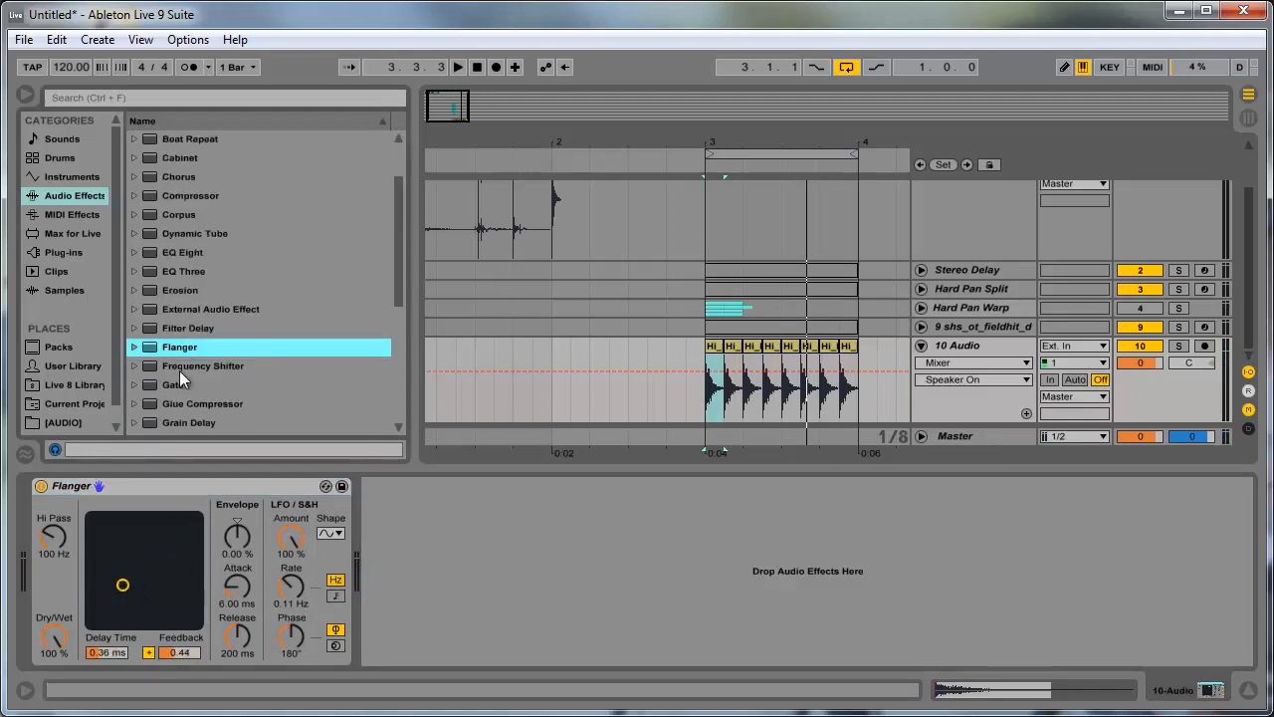
click(223, 484)
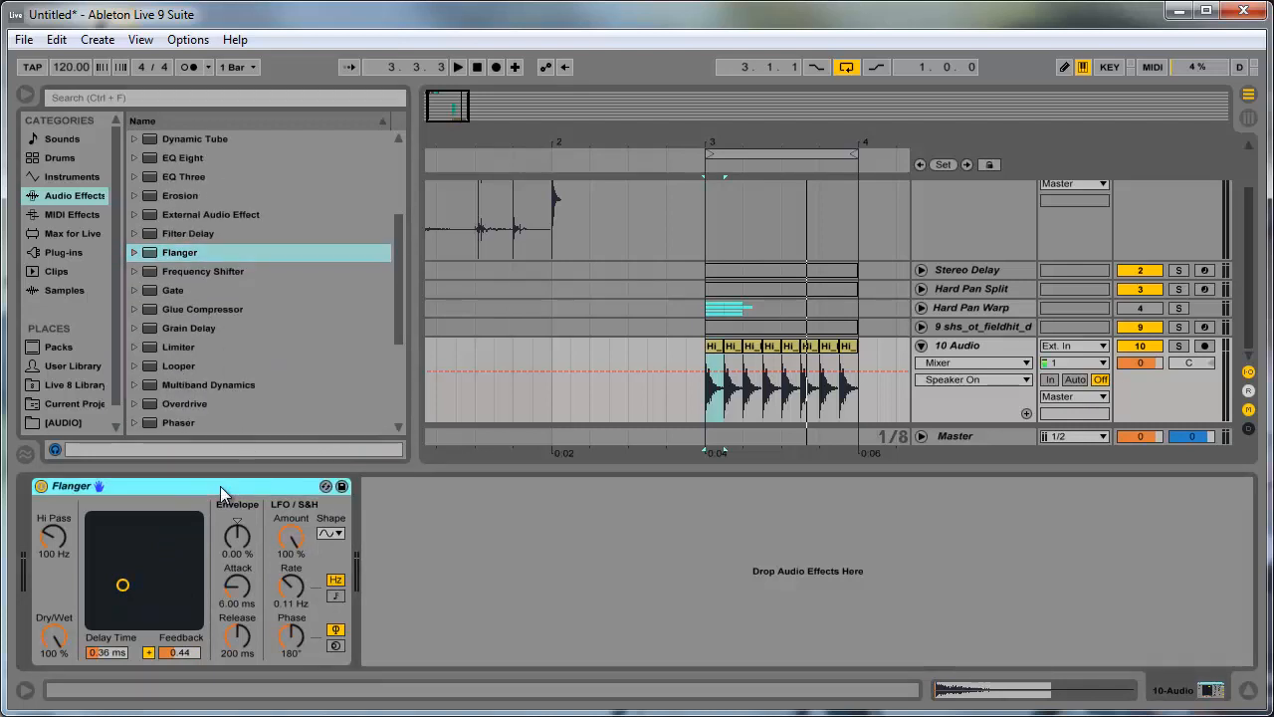
click(1003, 308)
scroll(990, 317, up, 1)
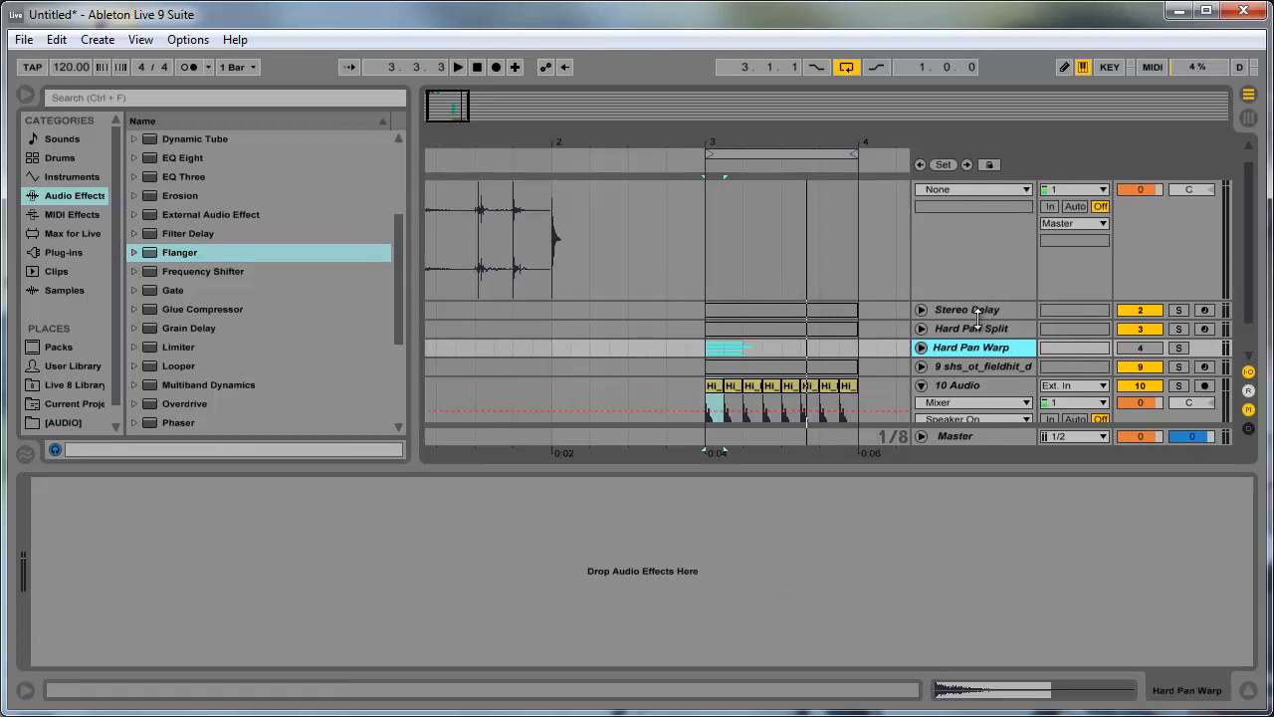
click(973, 329)
click(986, 386)
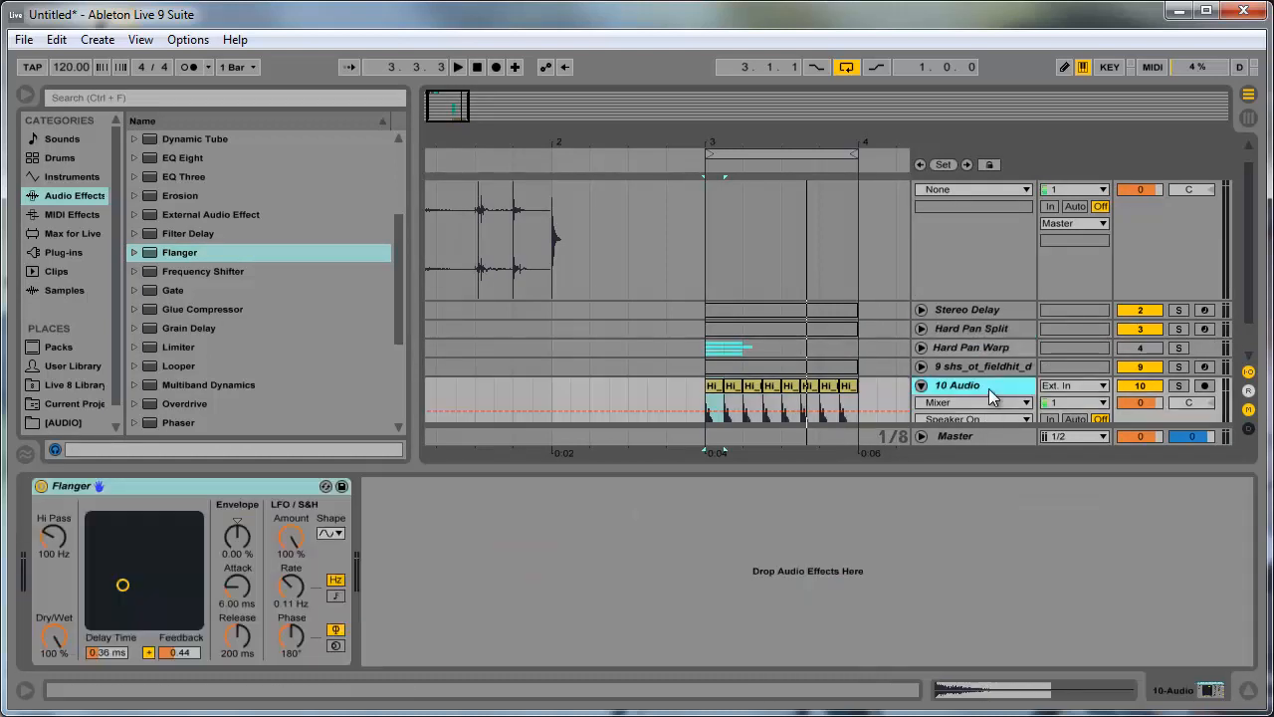
- Look through the audio effects for other stereo-widening options, from Simple Delay and Ping Pong Delay to Phaser
scroll(274, 372, down, 5)
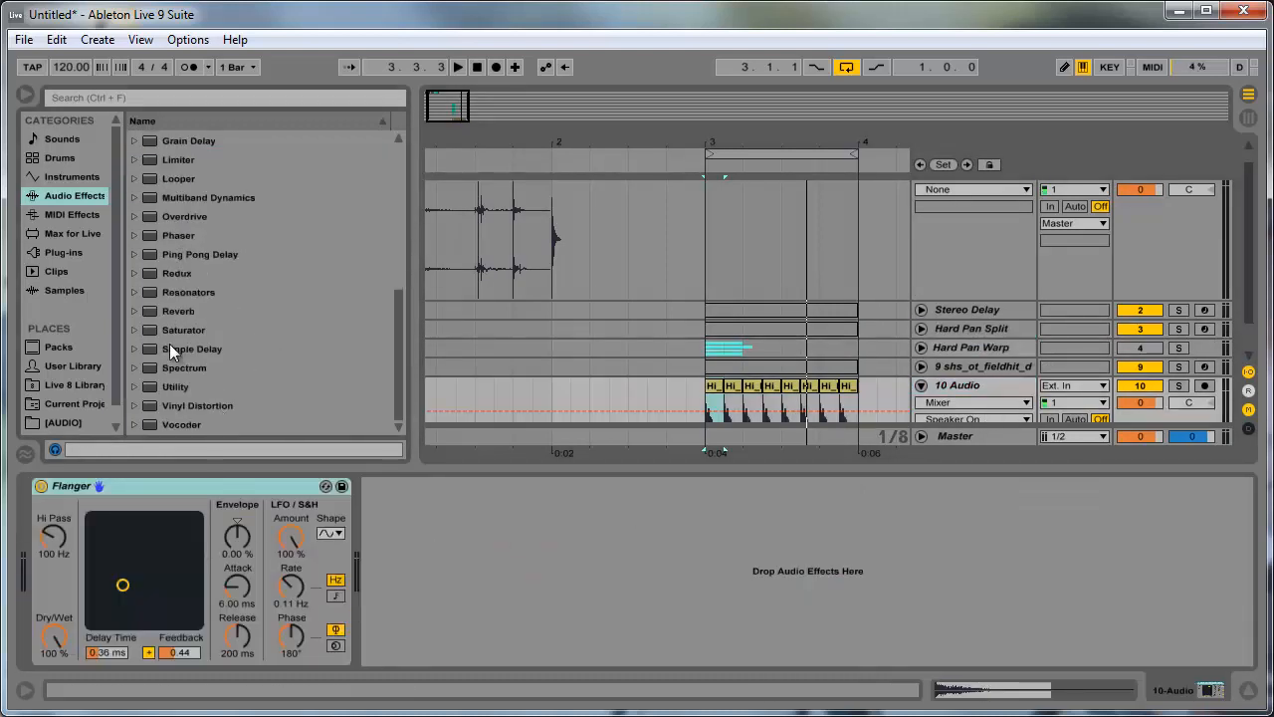
click(202, 349)
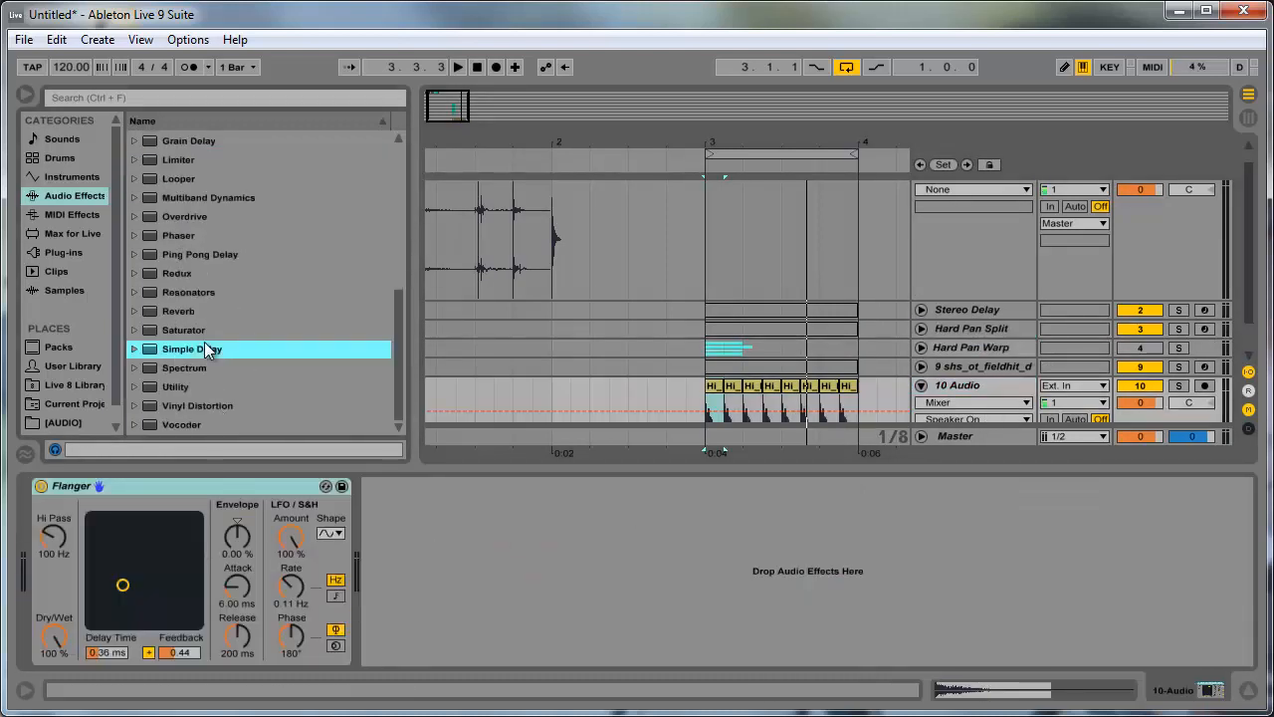
click(199, 428)
scroll(190, 313, up, 3)
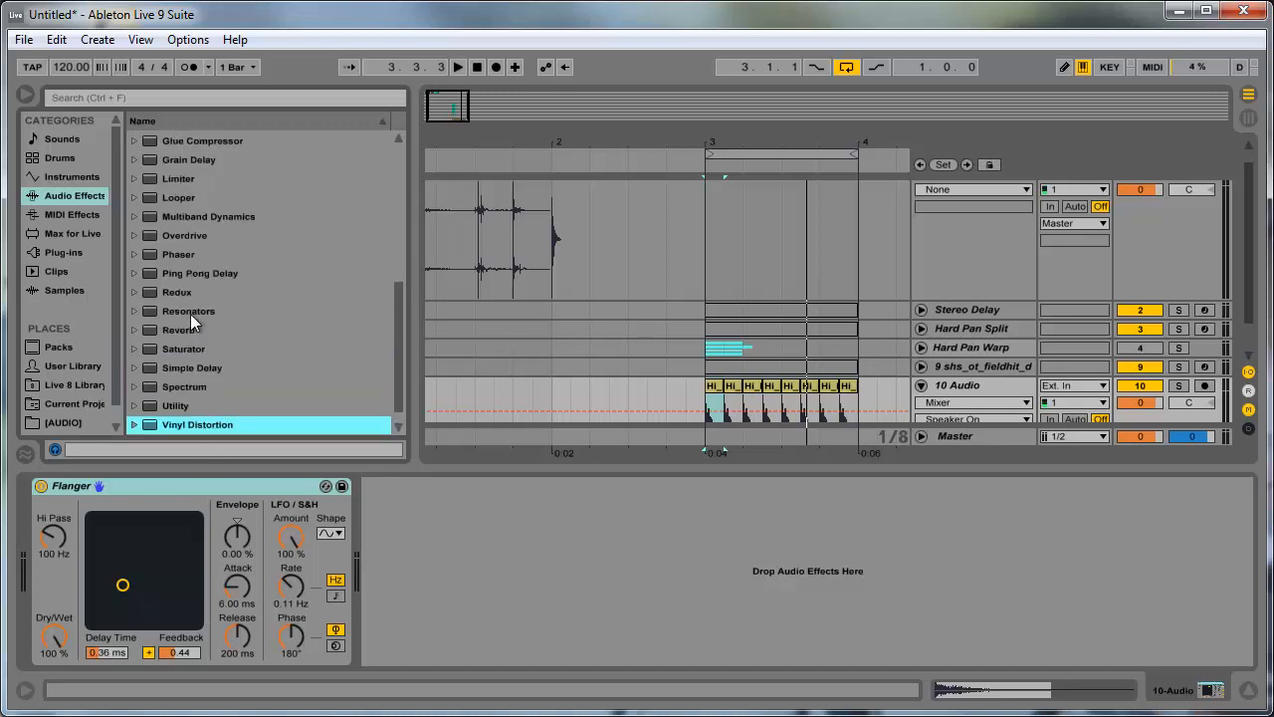
click(194, 316)
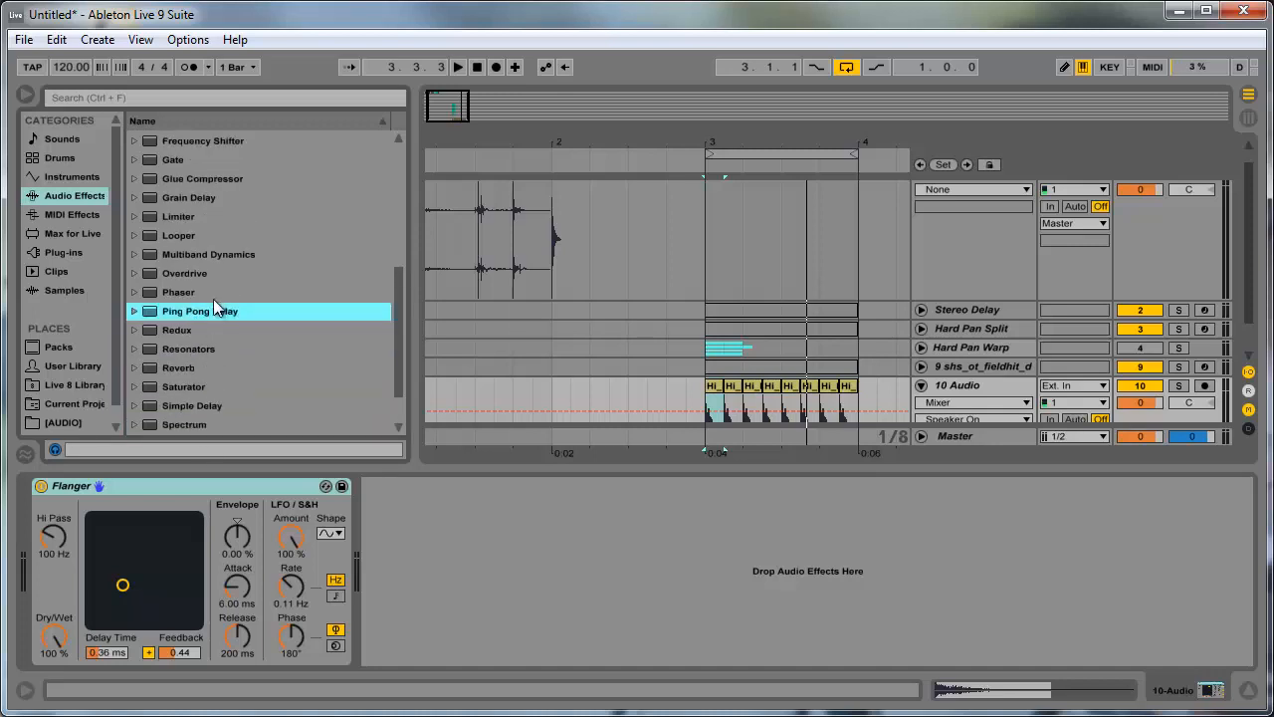
scroll(205, 338, up, 4)
click(184, 368)
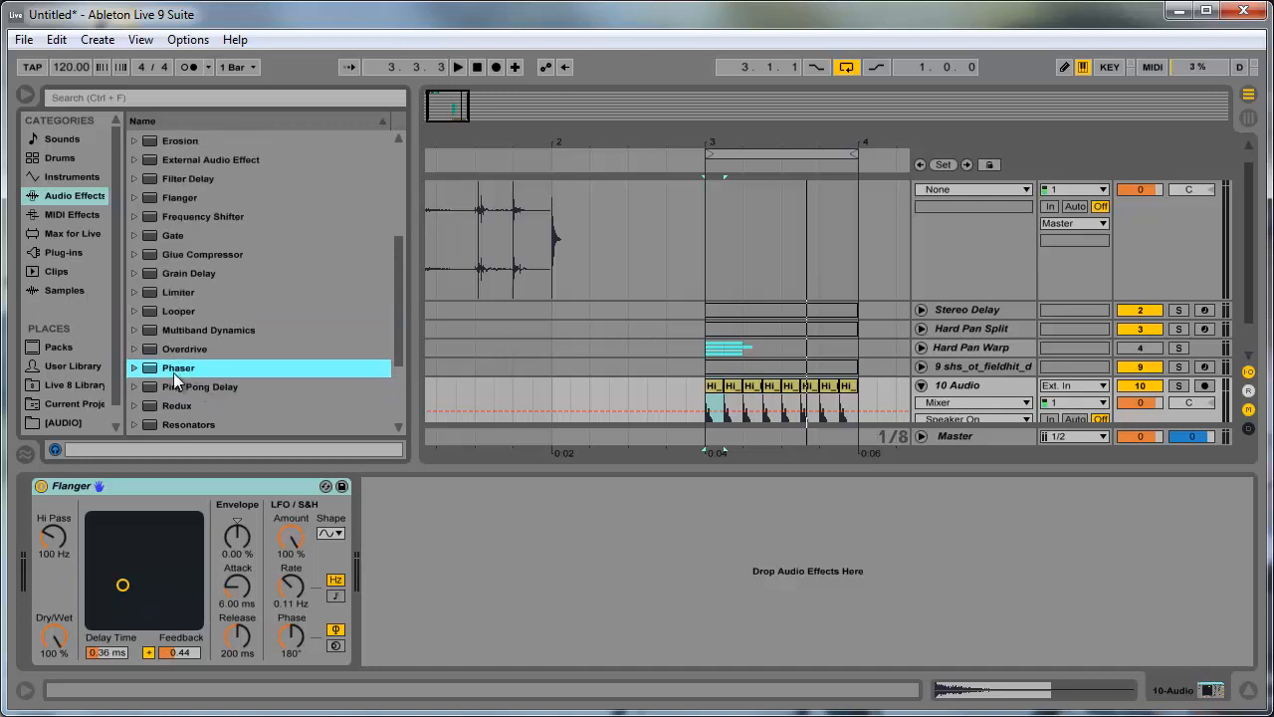
- Replace the Flanger on the 10 Audio track with a Phaser, and remove the Phaser again to clear the device chain
drag(173, 372, 174, 483)
click(486, 487)
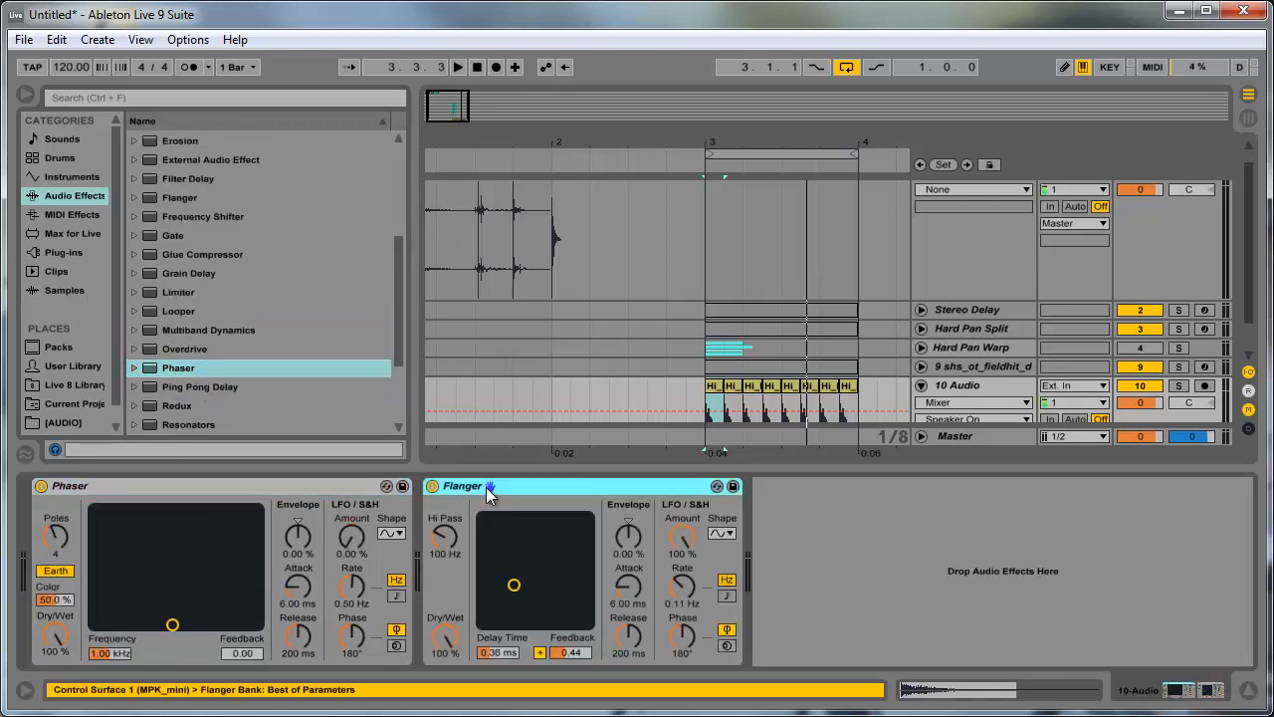
key(Delete)
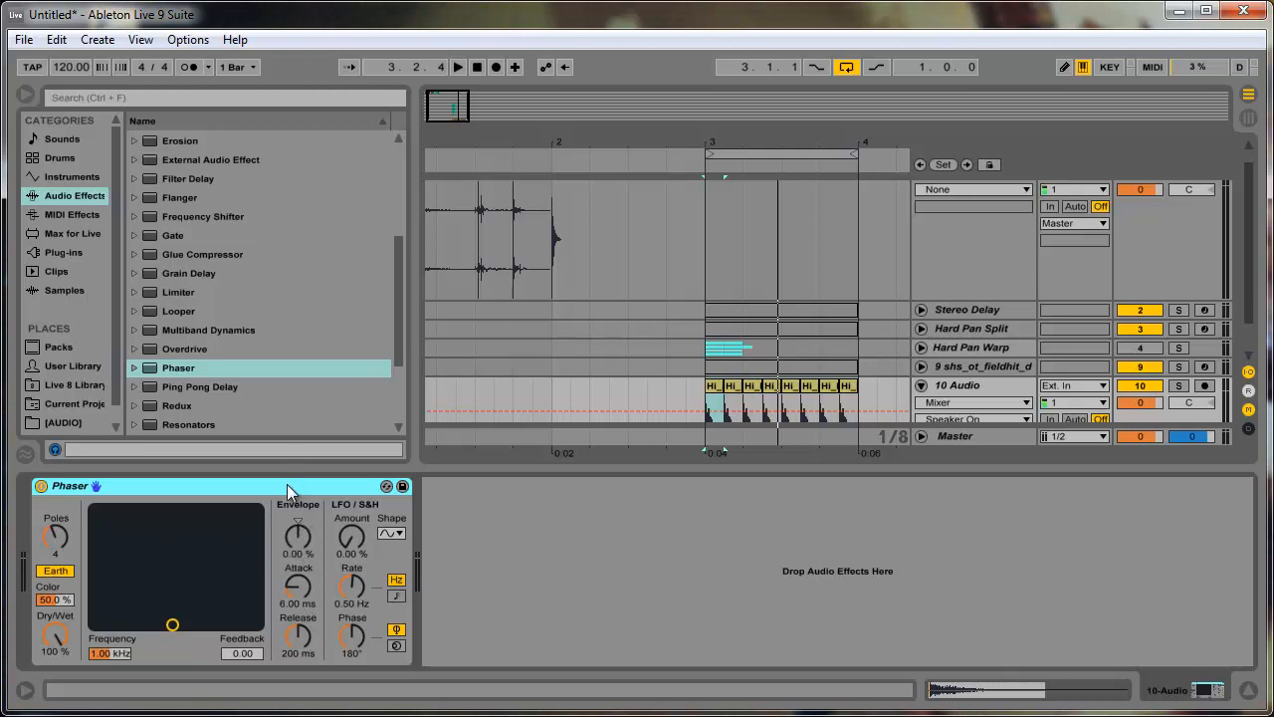
key(Delete)
- Look through the audio effects and the Reverb plug-in folder for another stereo-widening tool for the 10 Audio track
click(157, 388)
scroll(157, 390, up, 2)
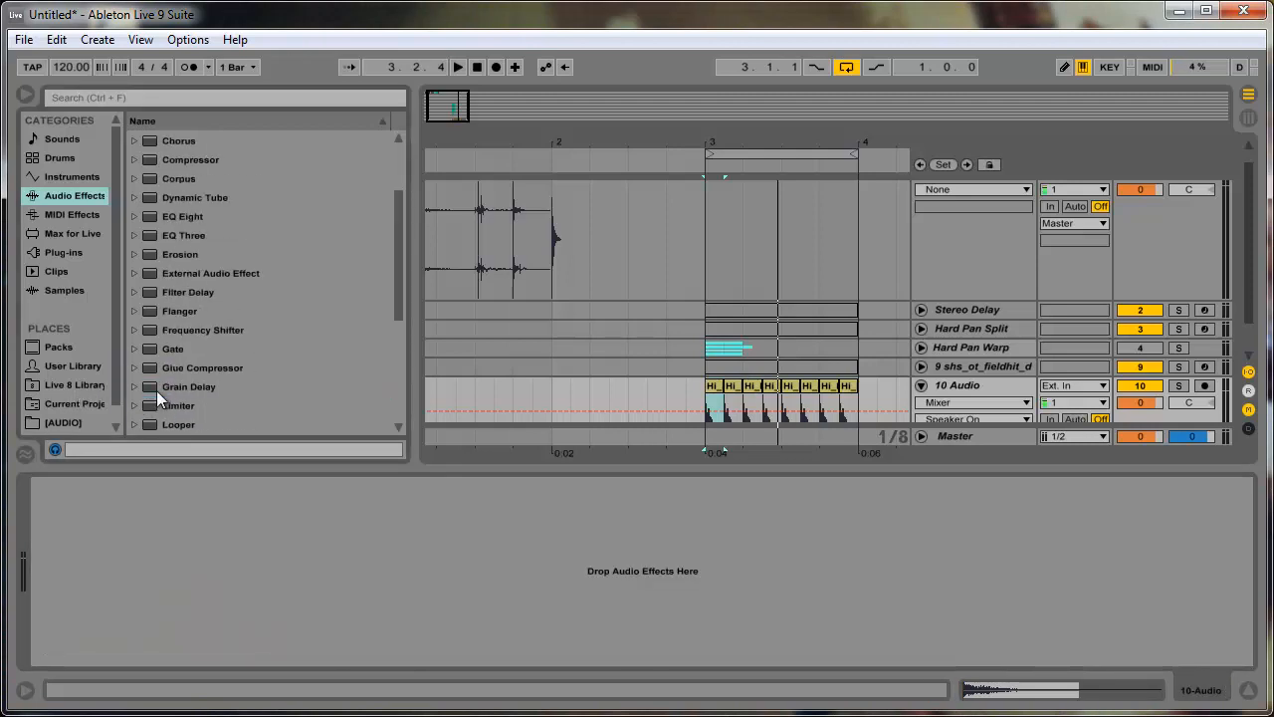
scroll(156, 390, down, 4)
click(180, 235)
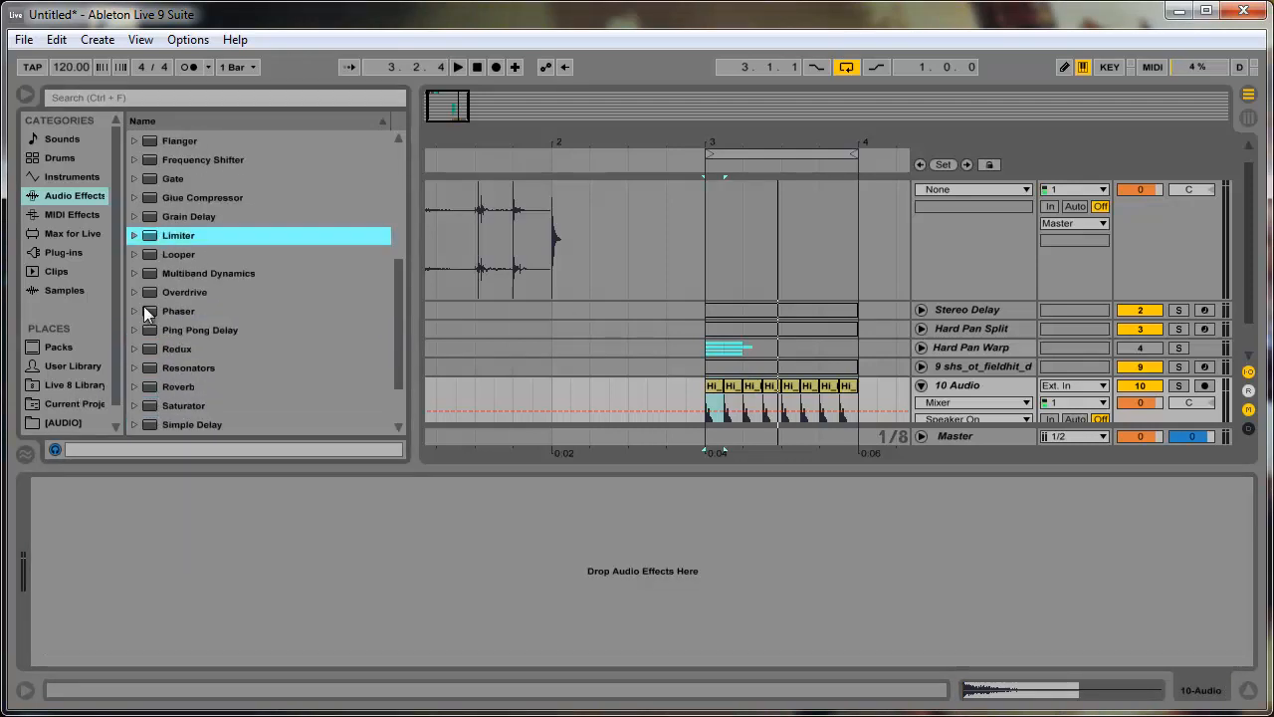
click(47, 255)
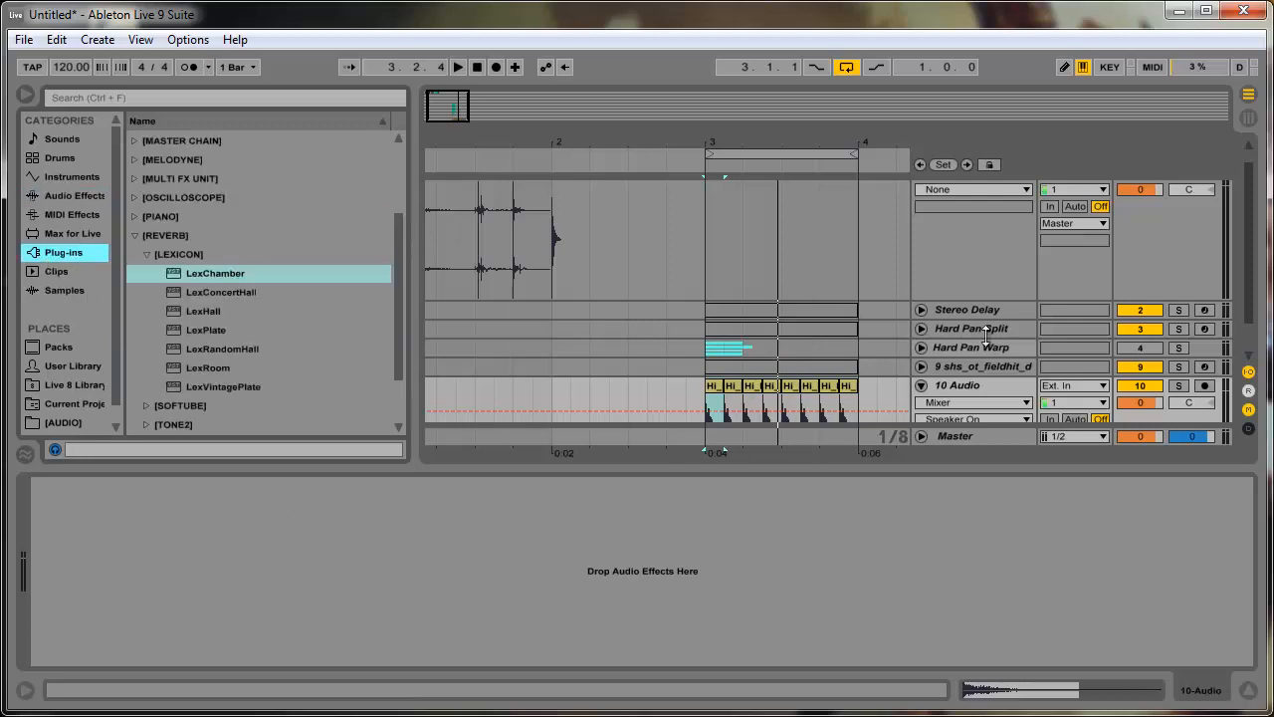
click(986, 385)
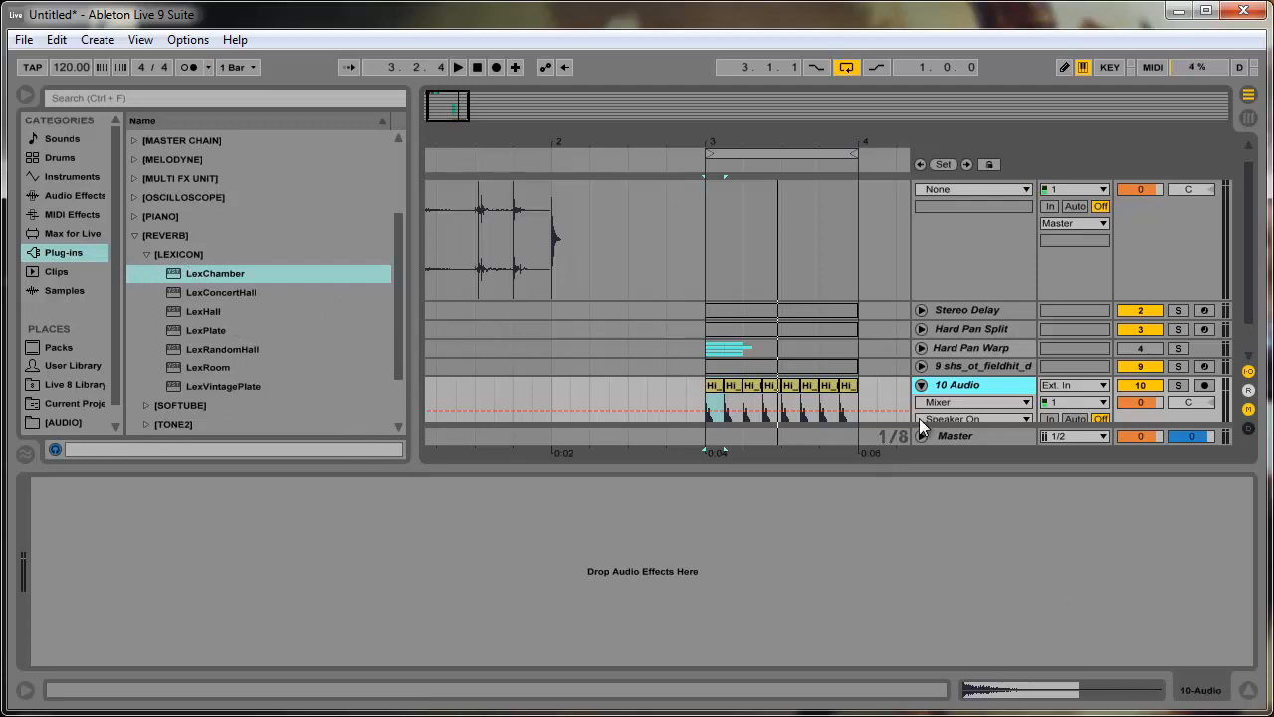
scroll(965, 392, down, 1)
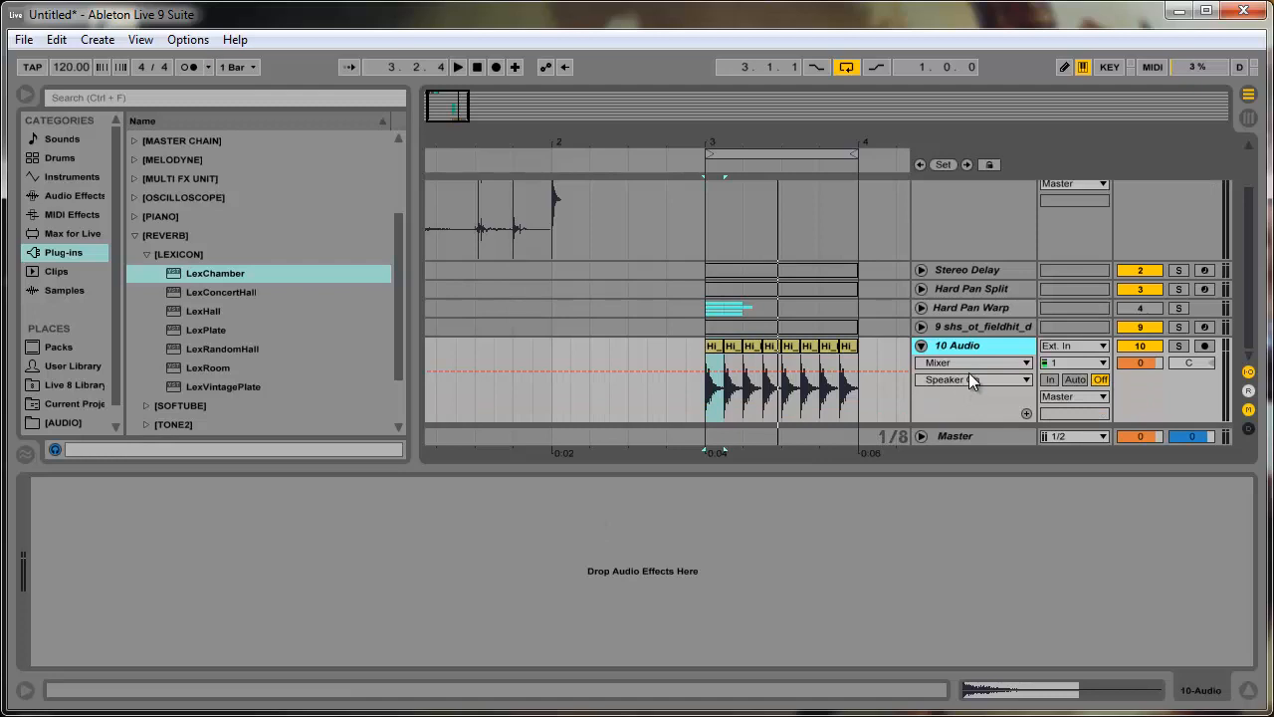
click(140, 239)
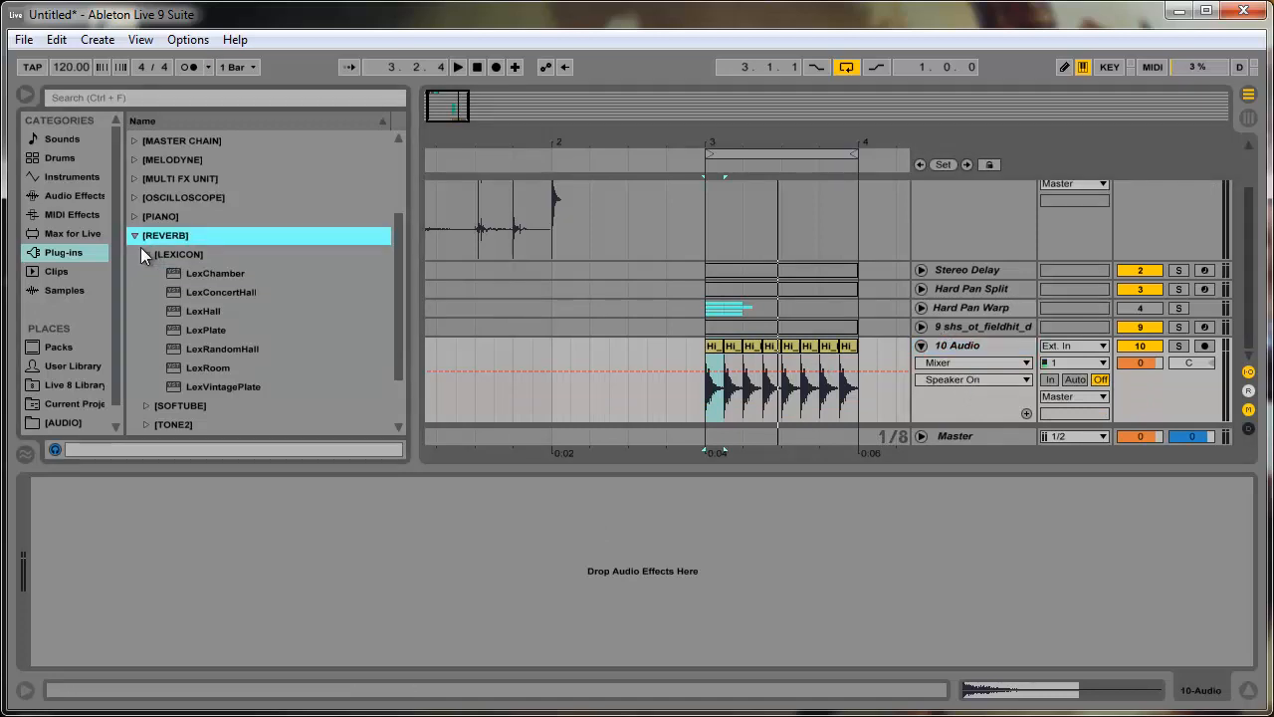
click(137, 236)
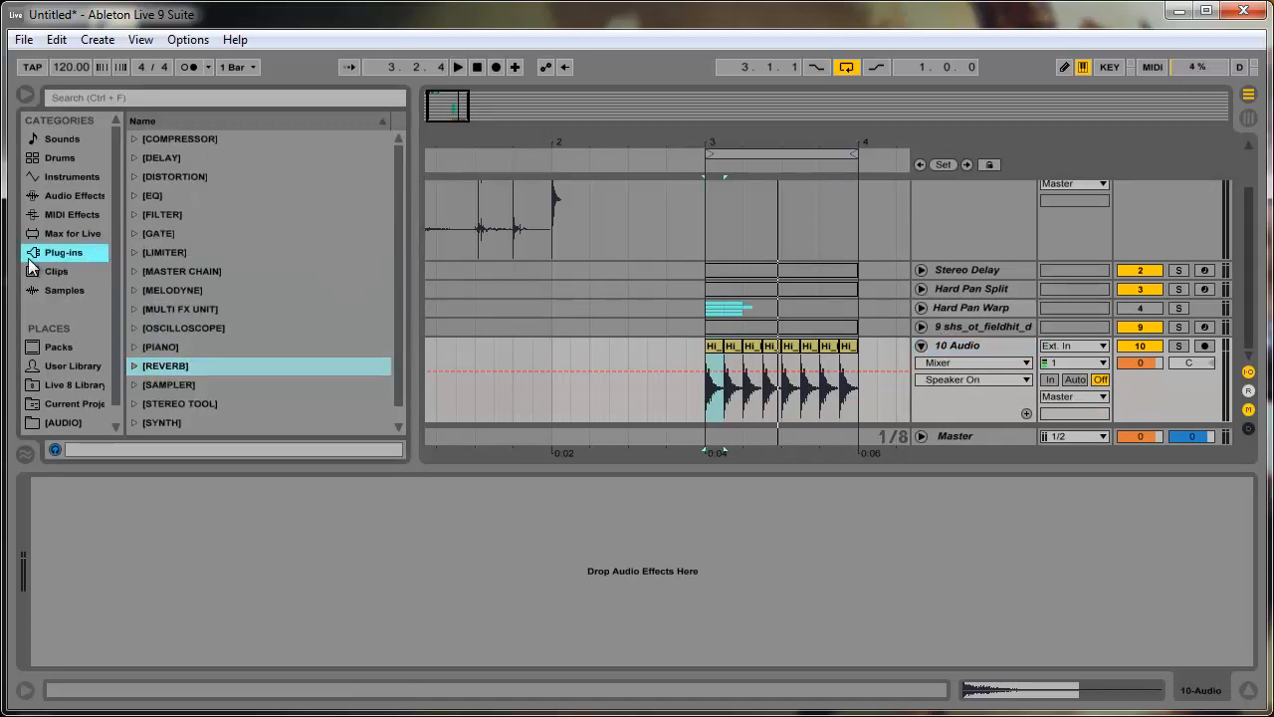
click(137, 365)
click(136, 364)
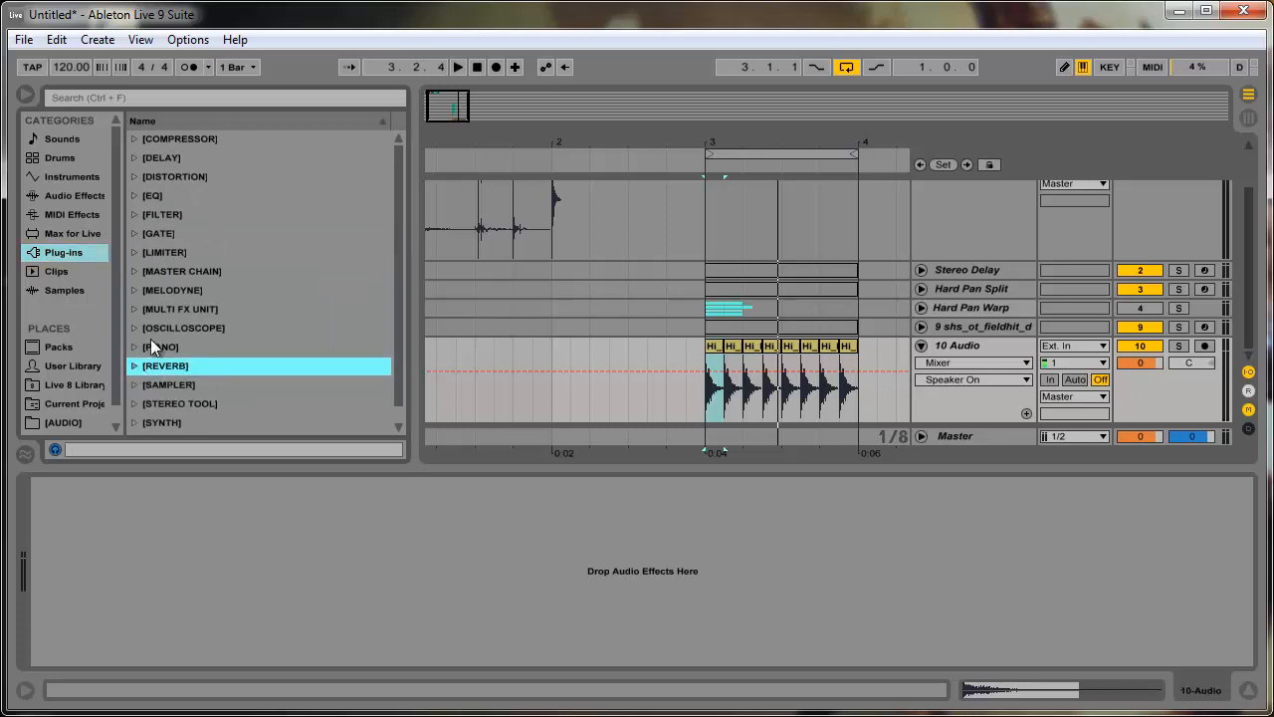
scroll(197, 349, down, 1)
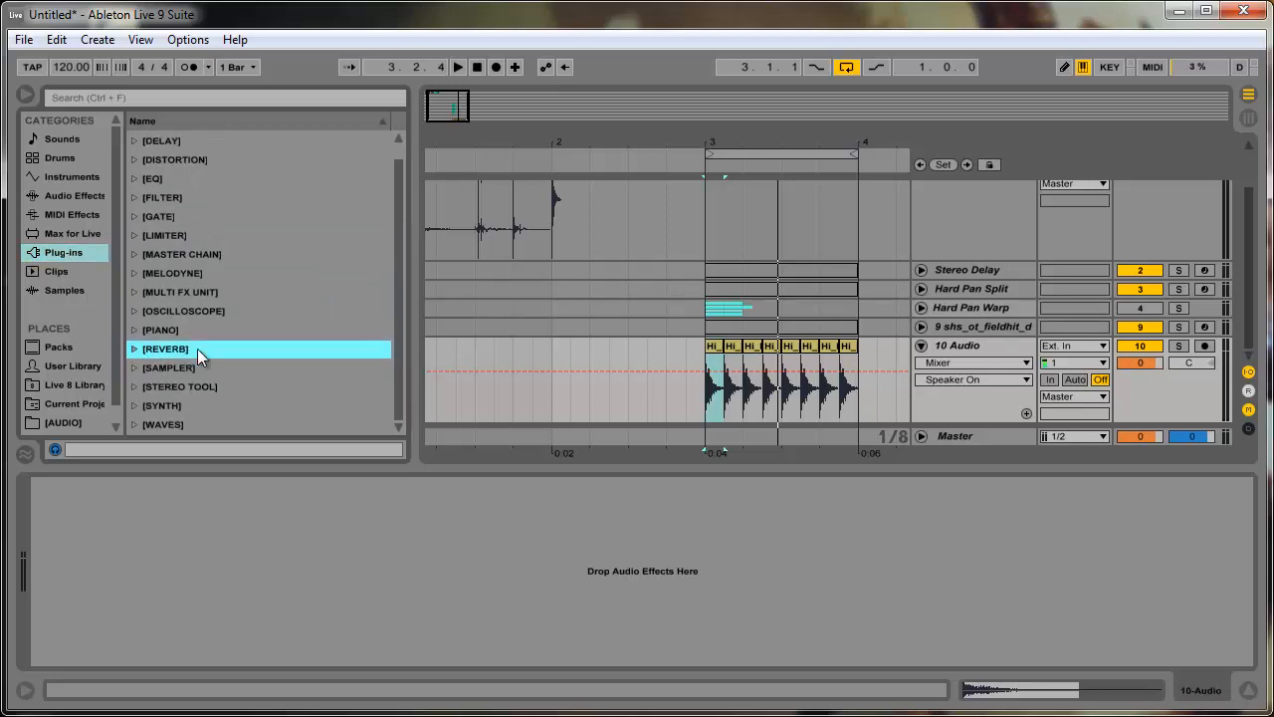
- Look through the remaining plug-in folders, including Synth, Master Chain and EQ, for a suitable stereo effect
click(184, 411)
scroll(183, 411, up, 1)
scroll(185, 368, down, 1)
click(137, 404)
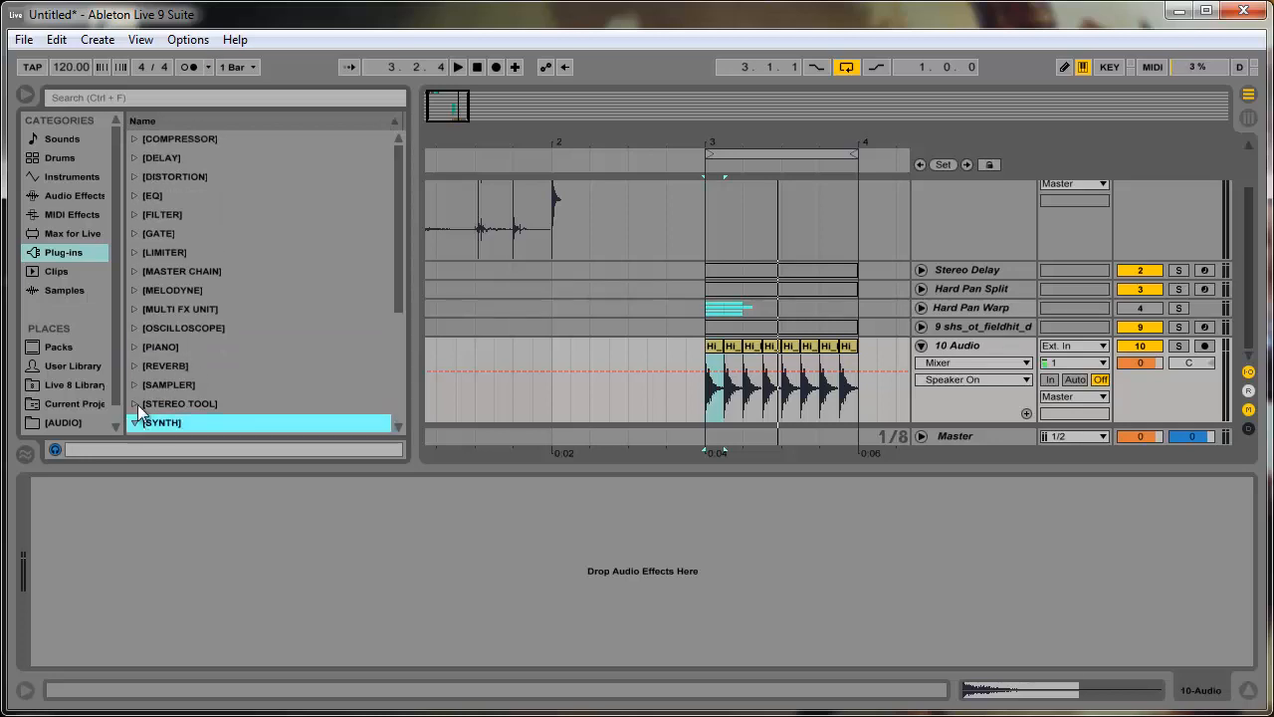
scroll(138, 404, down, 2)
click(136, 331)
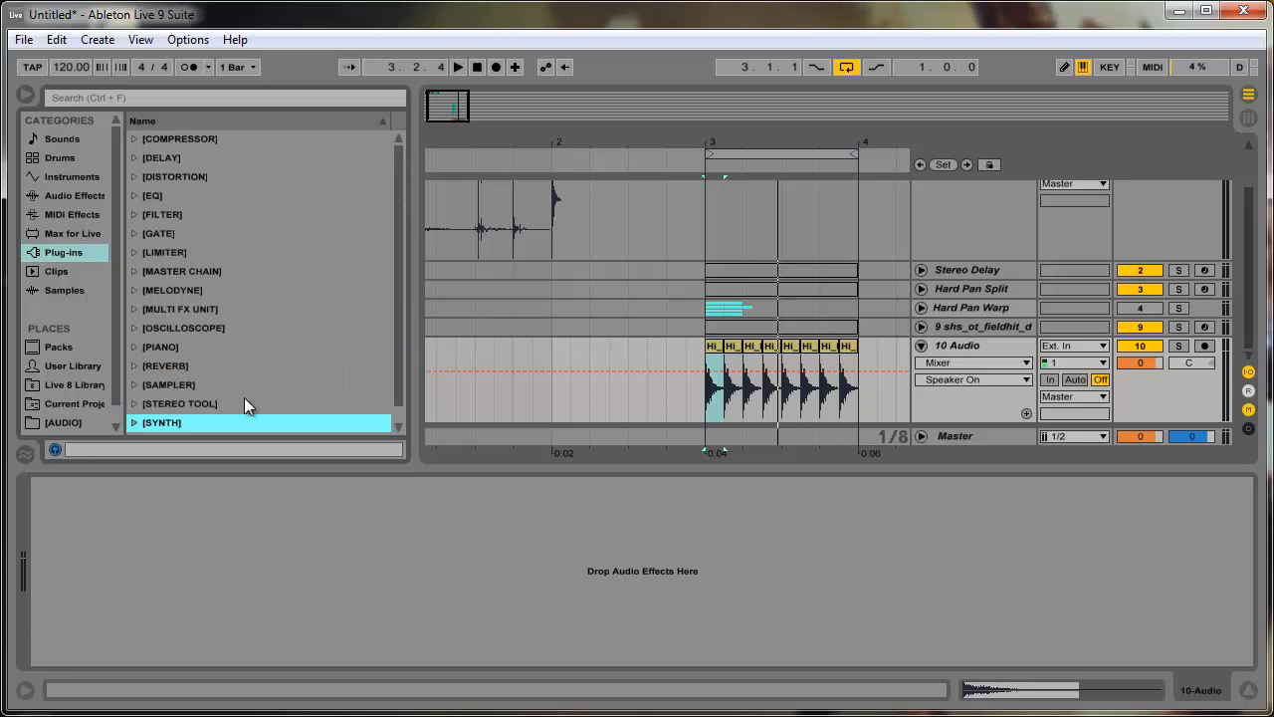
click(135, 271)
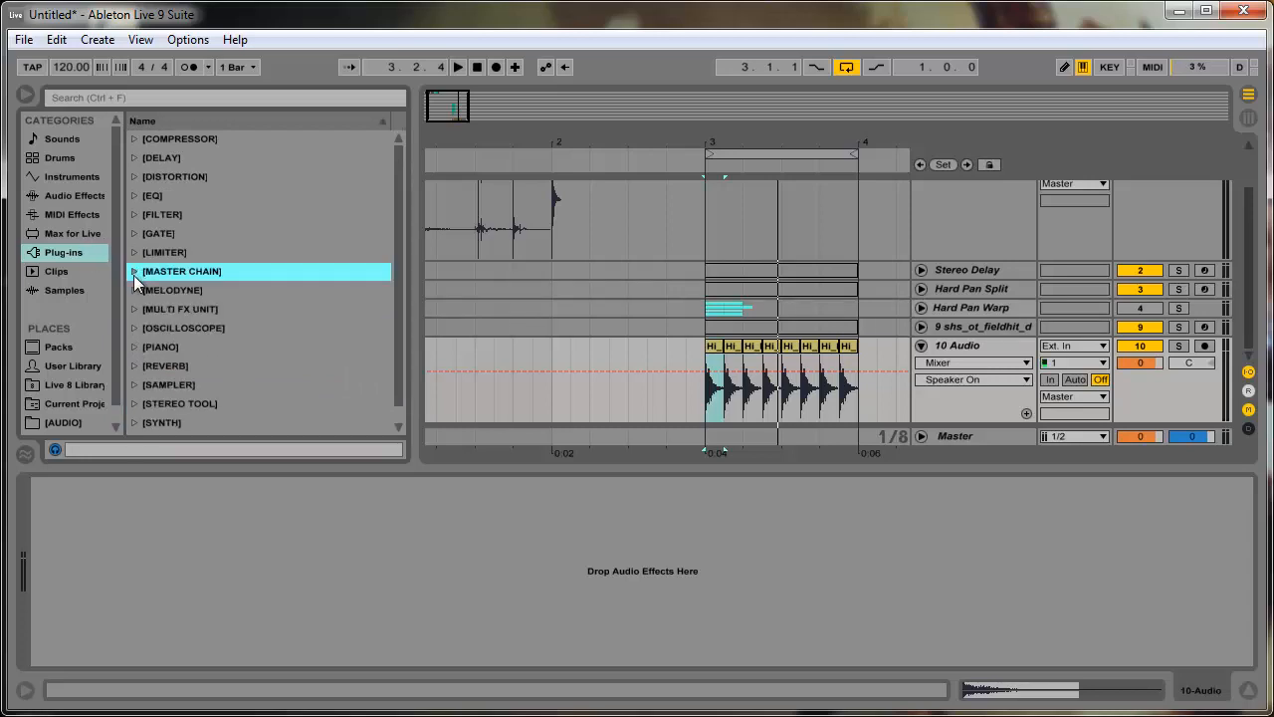
click(135, 271)
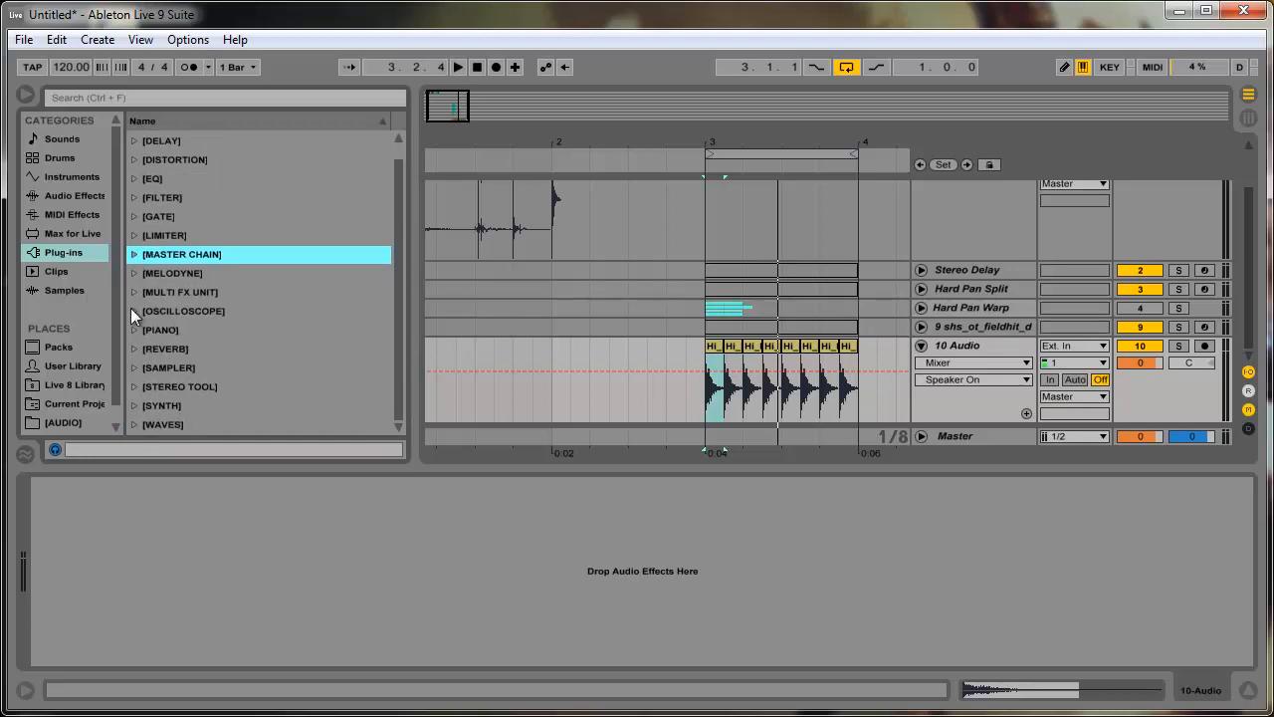
scroll(134, 195, up, 1)
click(137, 195)
click(135, 195)
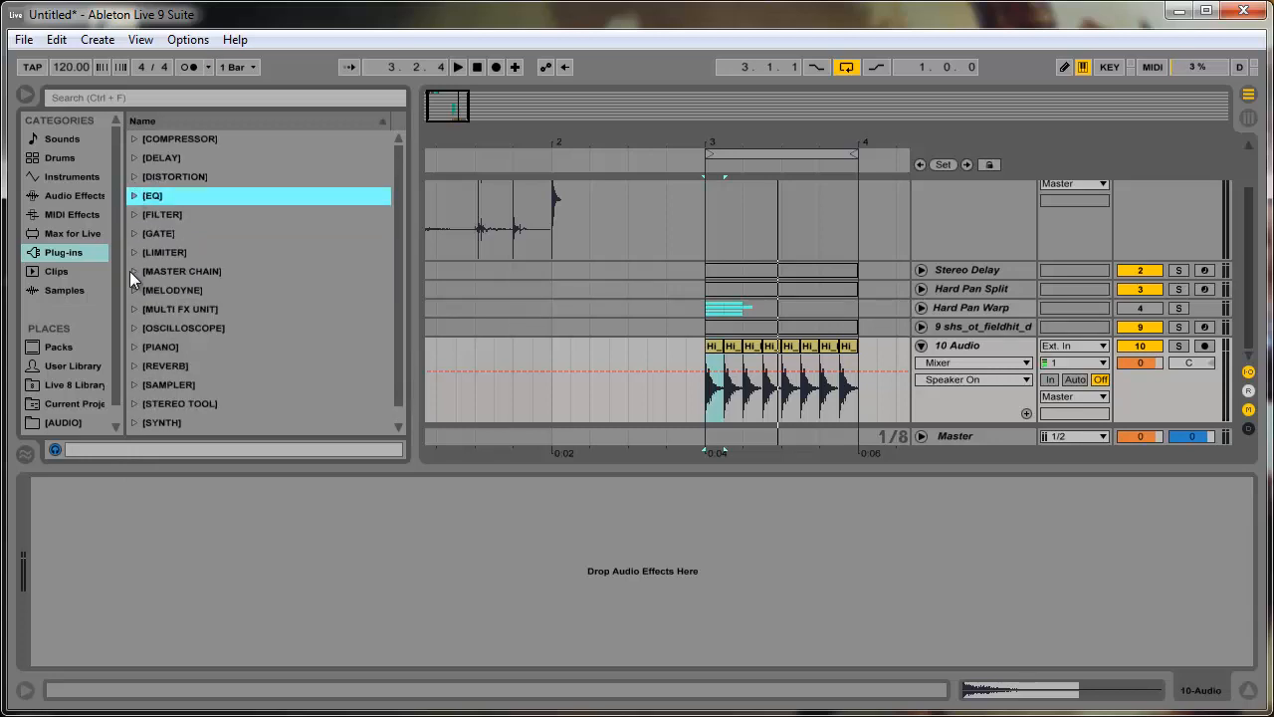
- Load iZotope Trash 2 from the Distortion plug-ins onto the 10 Audio track and dismiss its preset manager
click(134, 176)
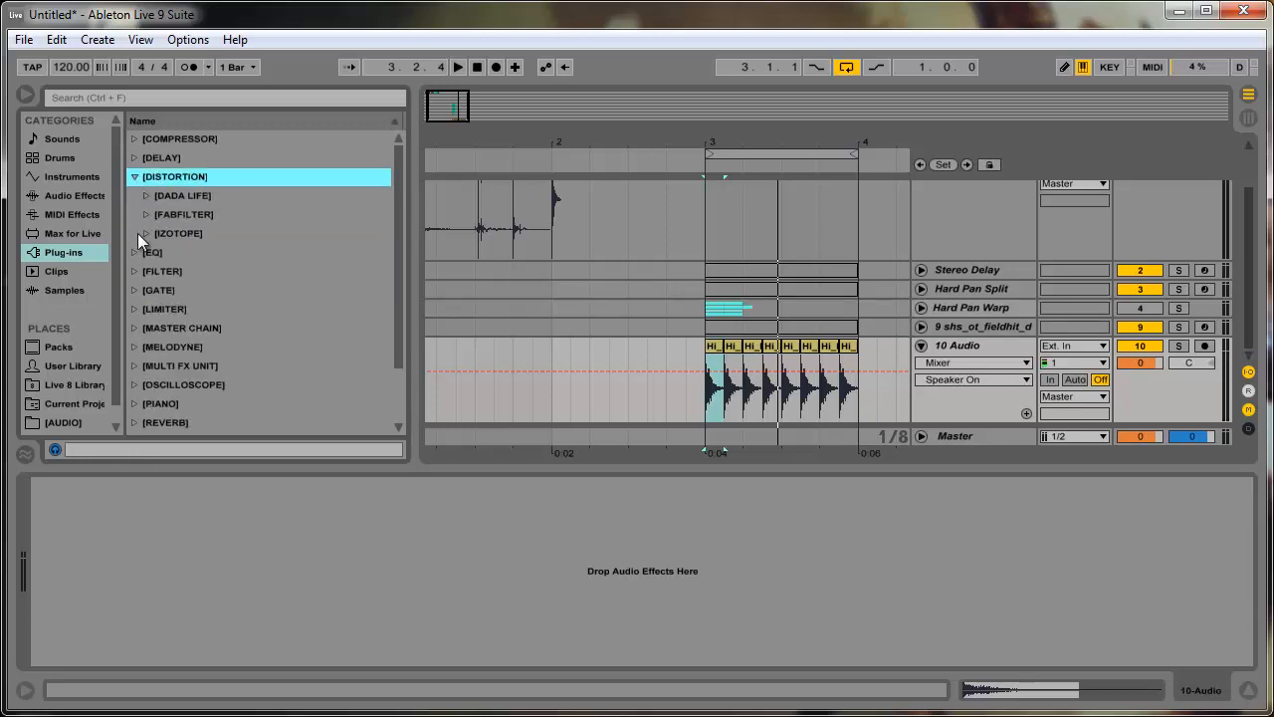
click(141, 233)
click(201, 272)
click(220, 256)
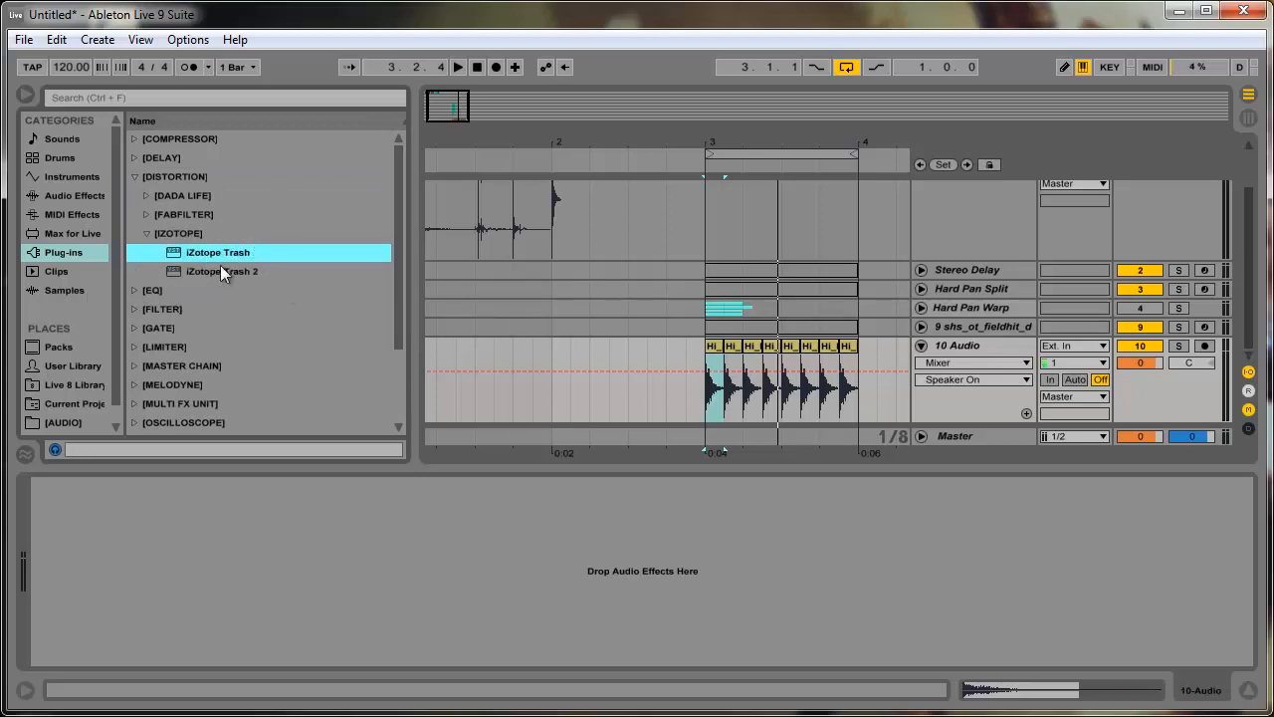
click(234, 272)
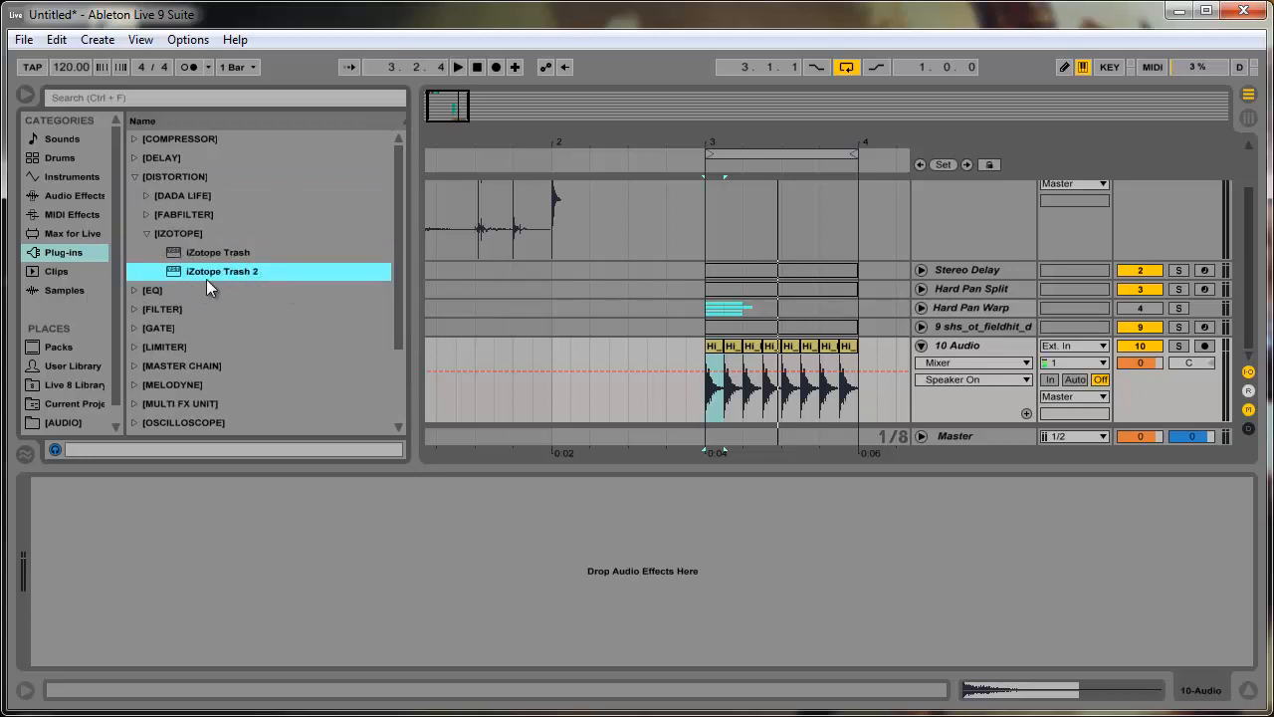
drag(206, 279, 286, 582)
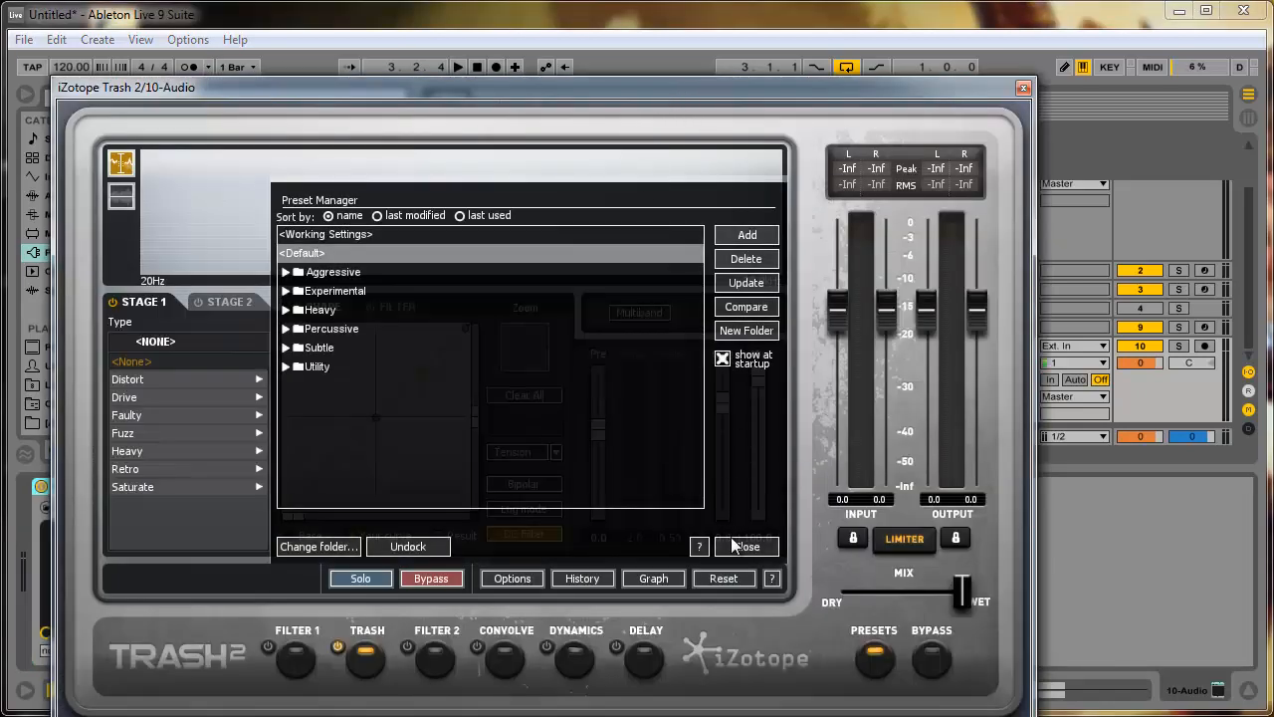
click(734, 543)
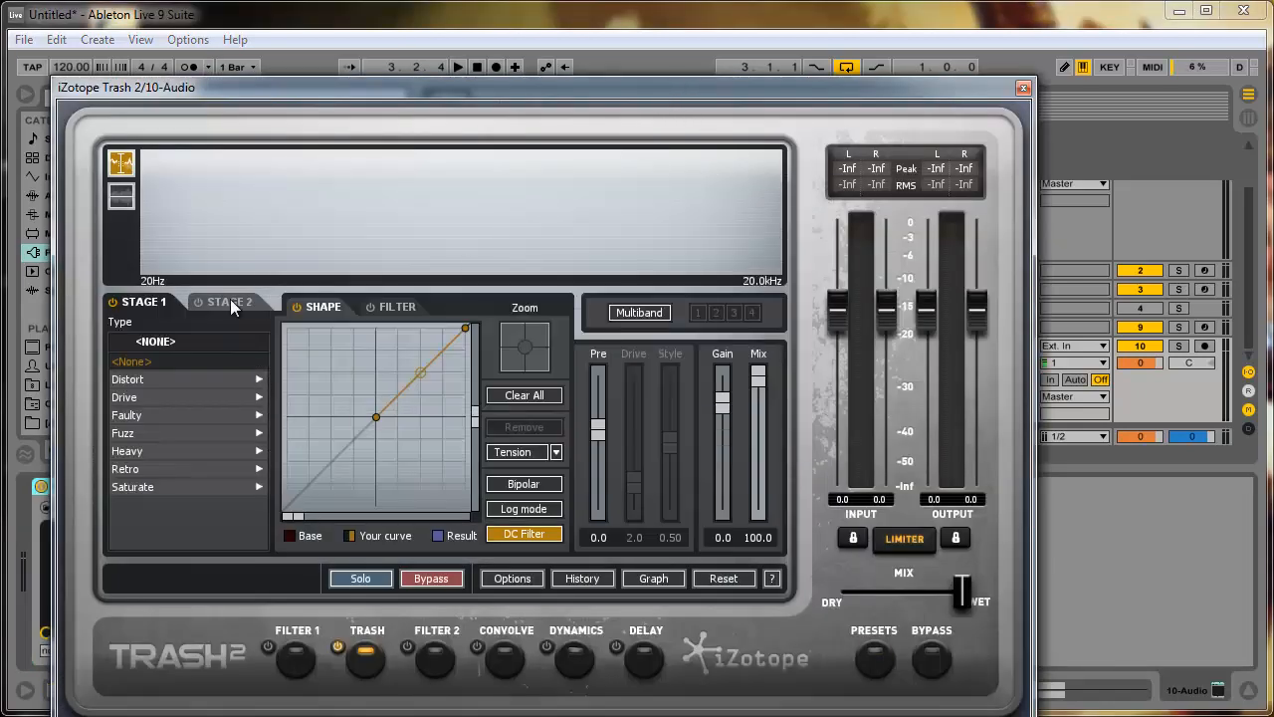
- Switch off the Trash module in Trash 2 and enable the Convolve module
click(230, 304)
click(152, 308)
click(245, 304)
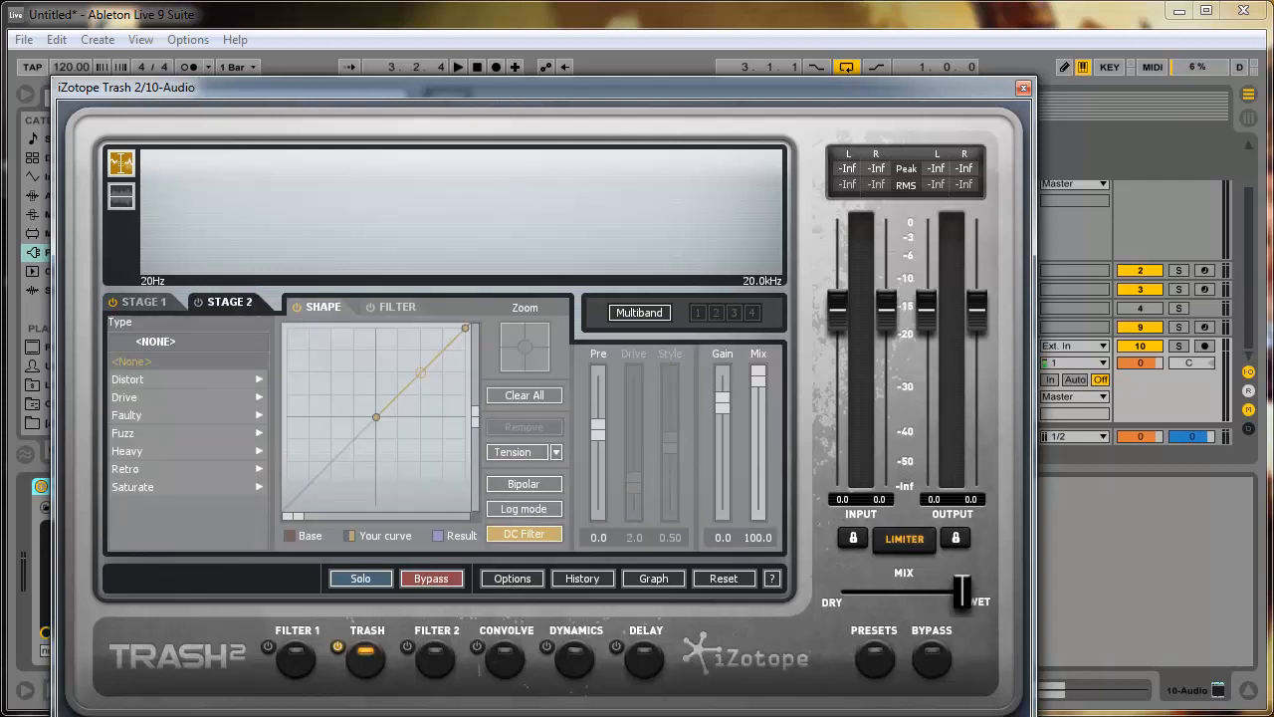
click(339, 645)
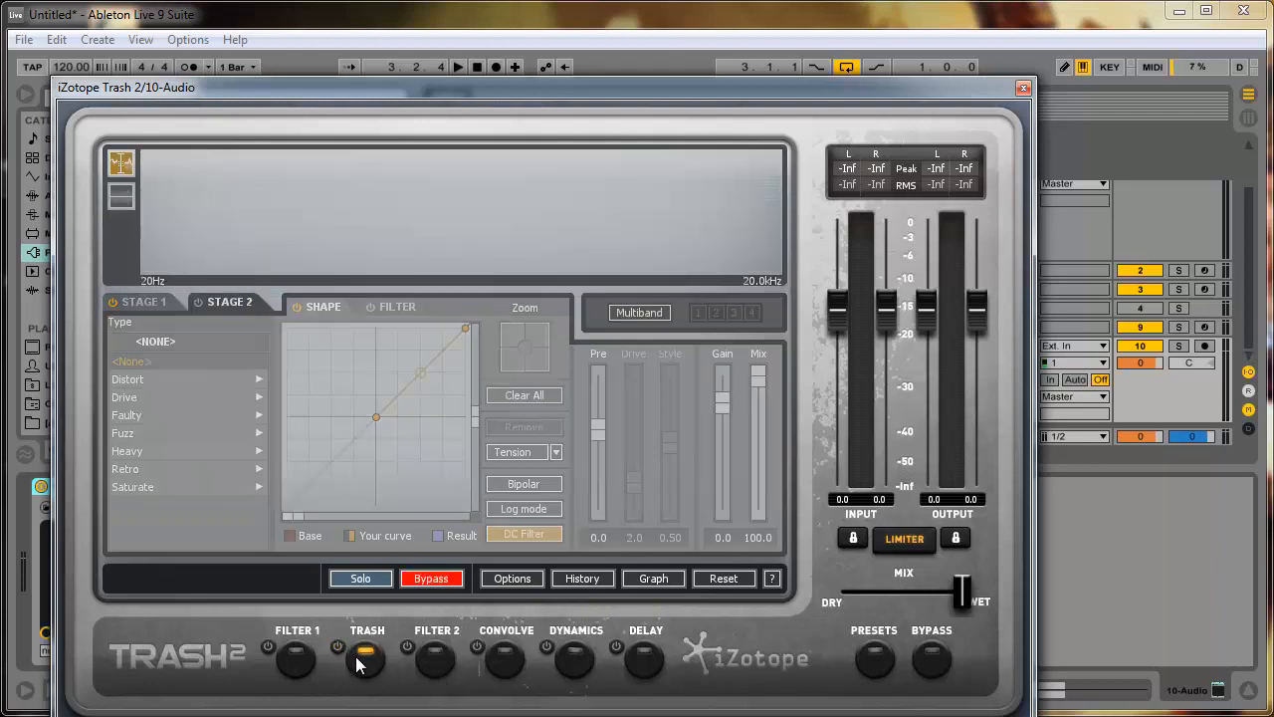
click(430, 662)
click(355, 660)
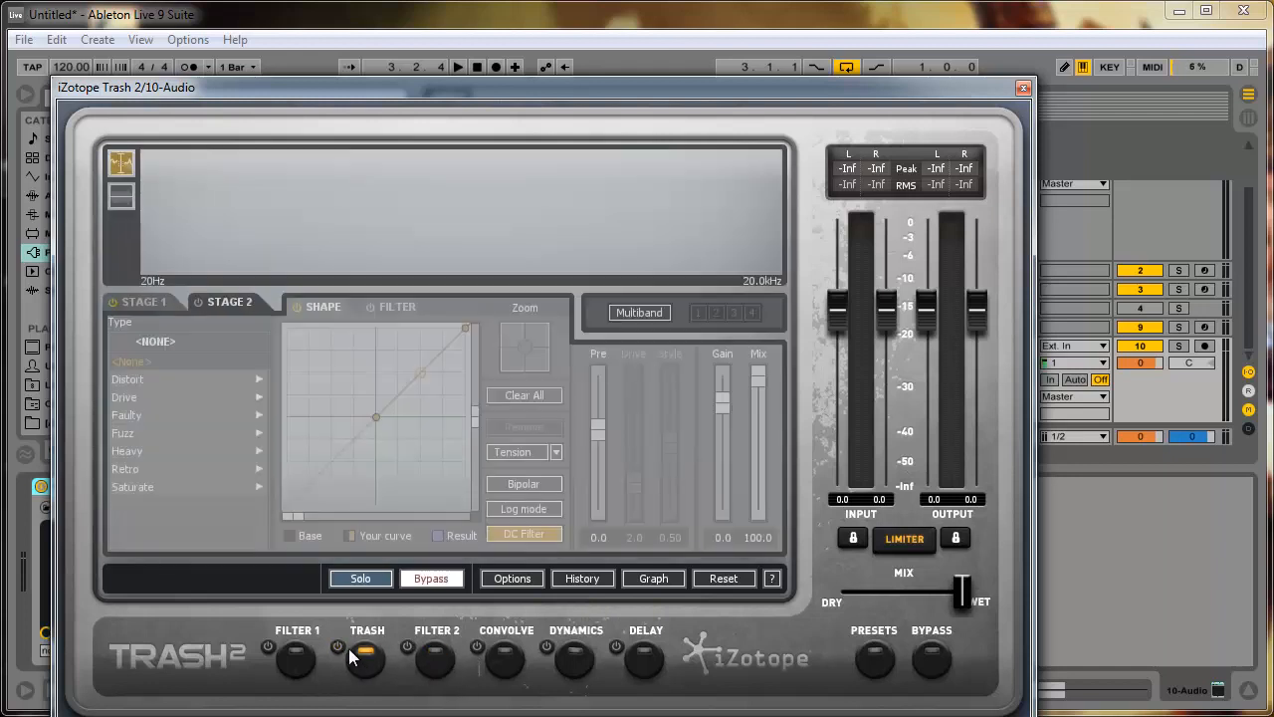
click(519, 665)
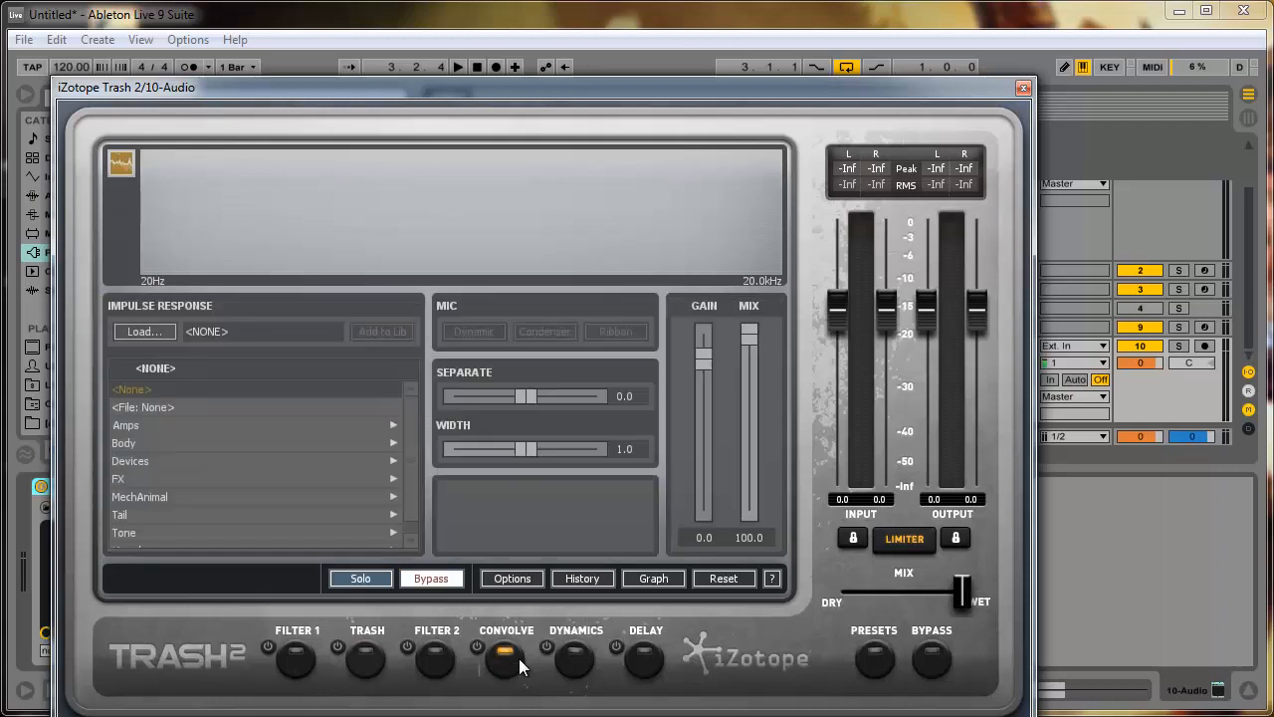
click(581, 668)
click(504, 662)
click(477, 646)
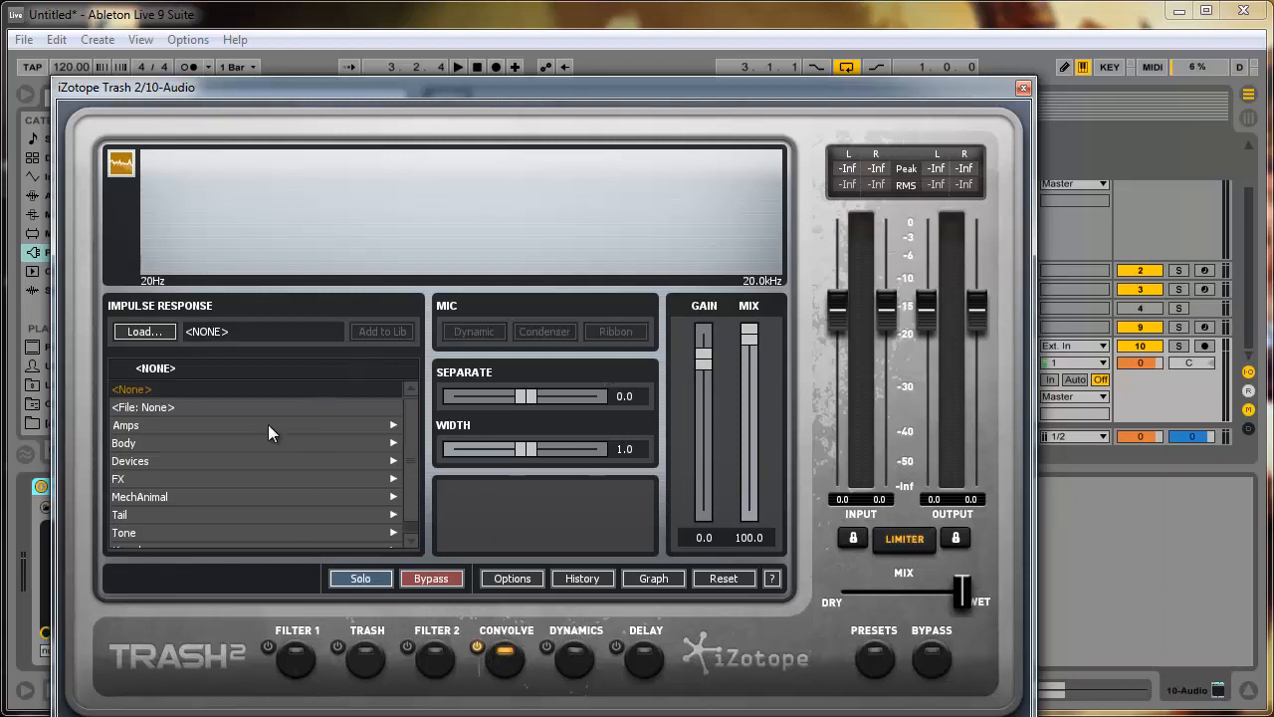
- Try Amps impulse responses such as Boxboro Combo and Brighton 4x10 in the Convolve module, and load Allston 2x12
scroll(249, 478, down, 1)
scroll(236, 514, up, 1)
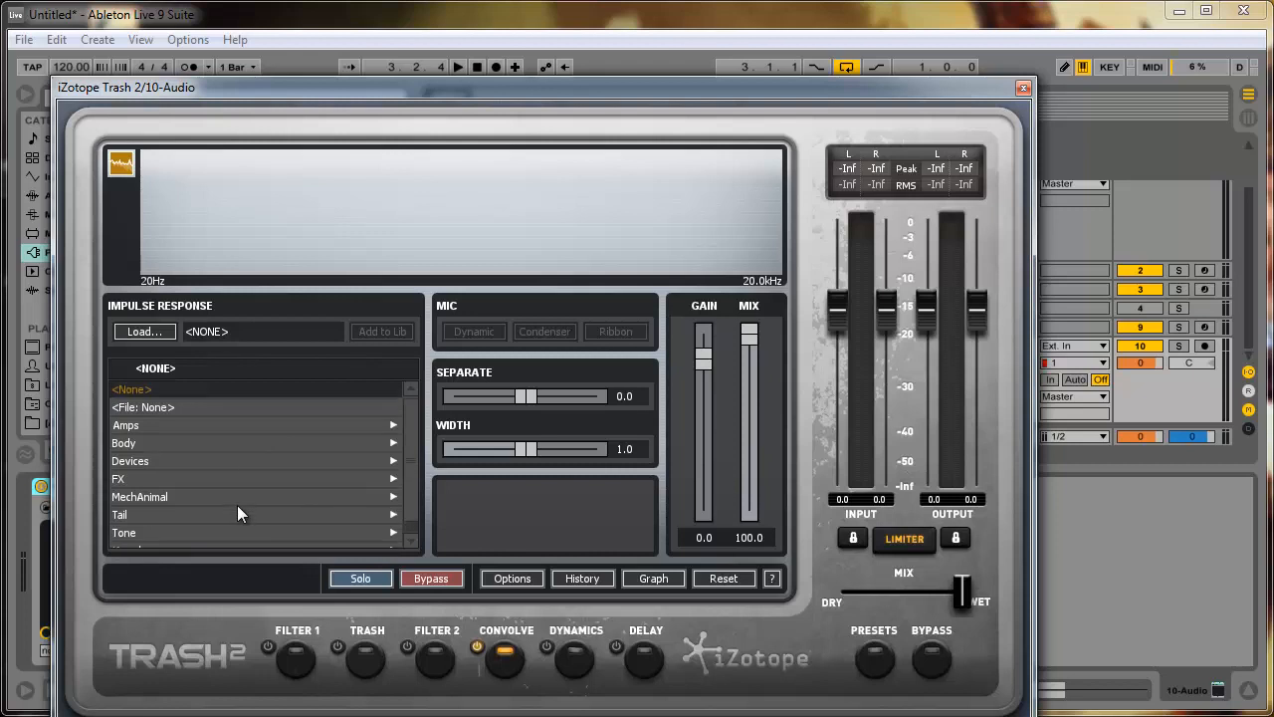
click(395, 425)
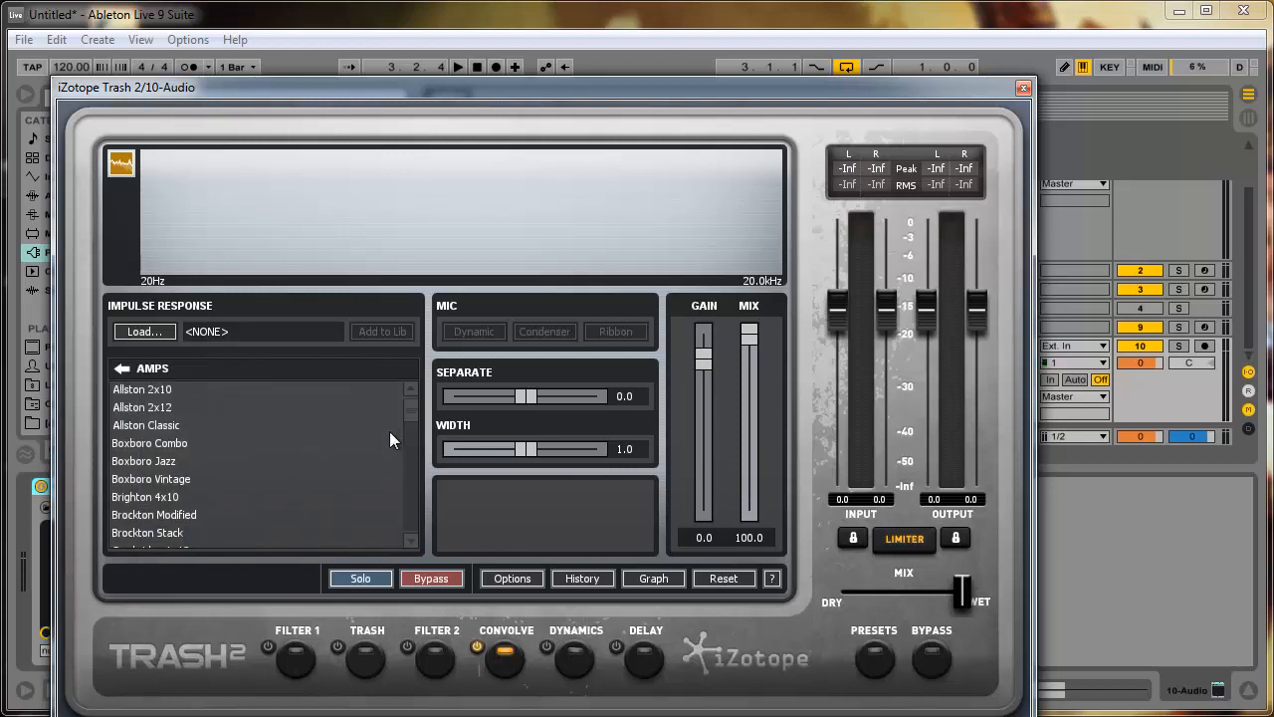
click(167, 462)
click(166, 429)
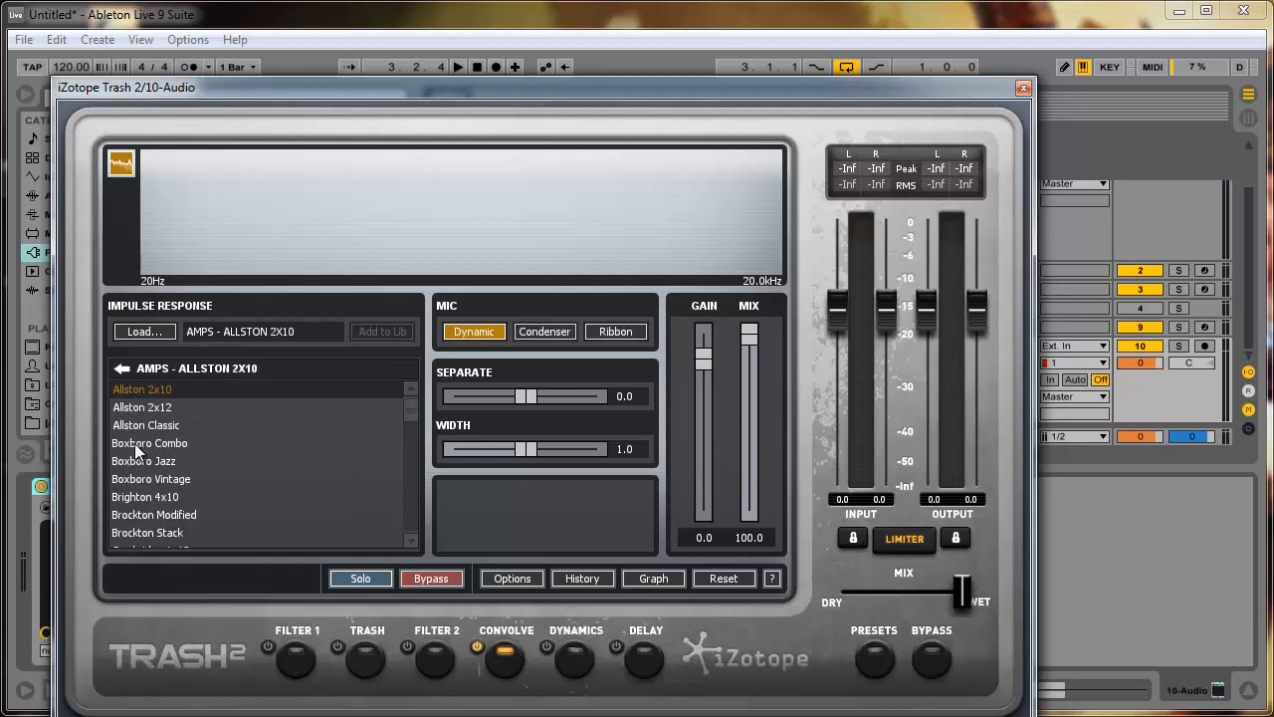
click(134, 443)
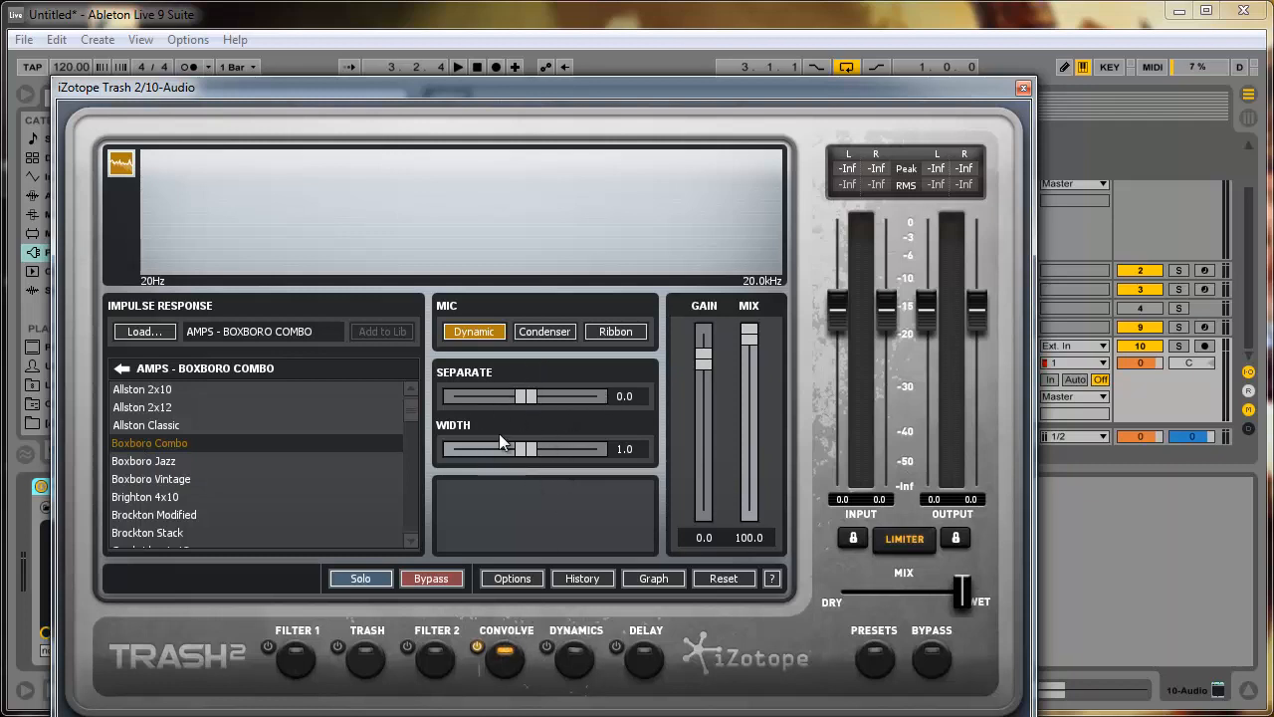
click(242, 498)
scroll(230, 502, down, 2)
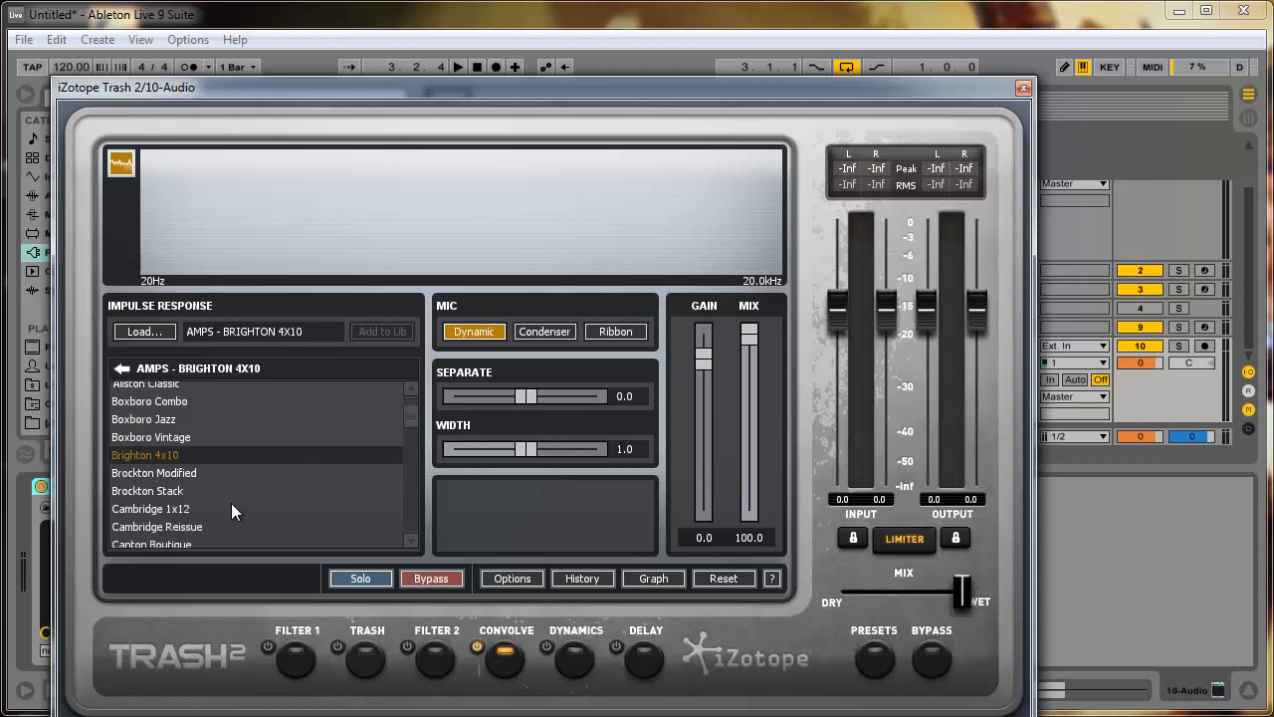
scroll(205, 456, up, 2)
click(149, 422)
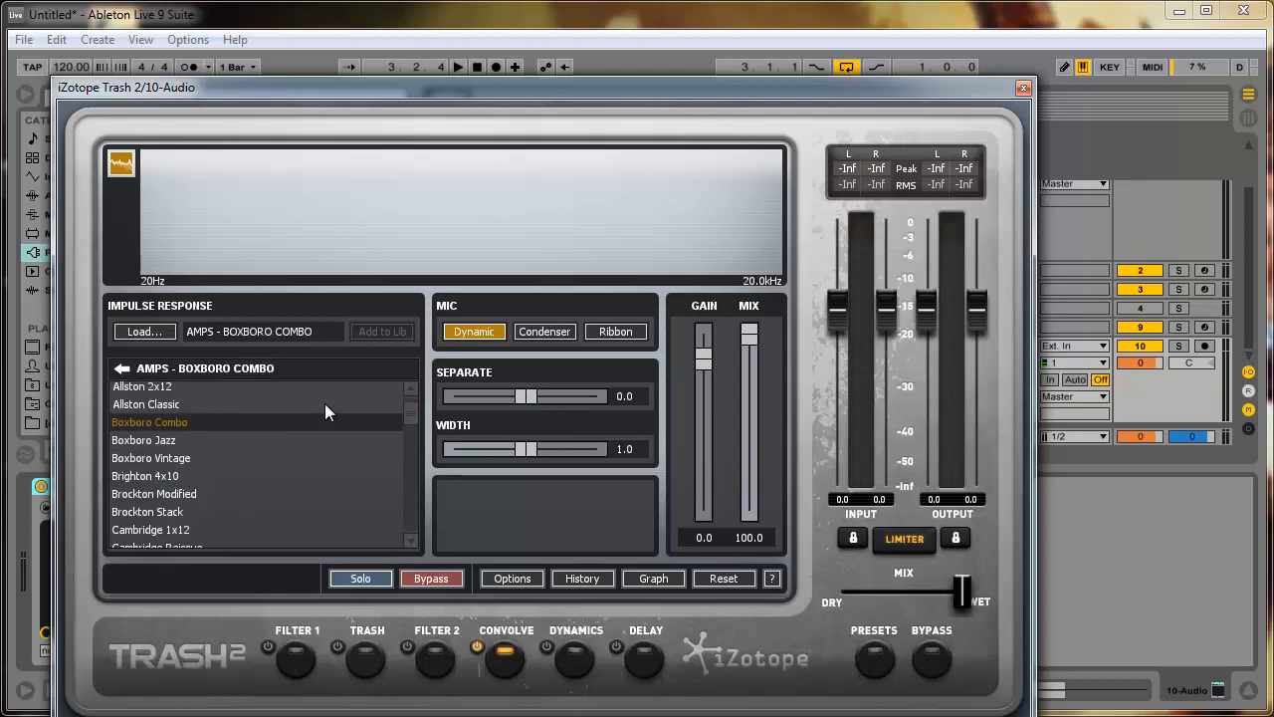
drag(784, 94, 1265, 120)
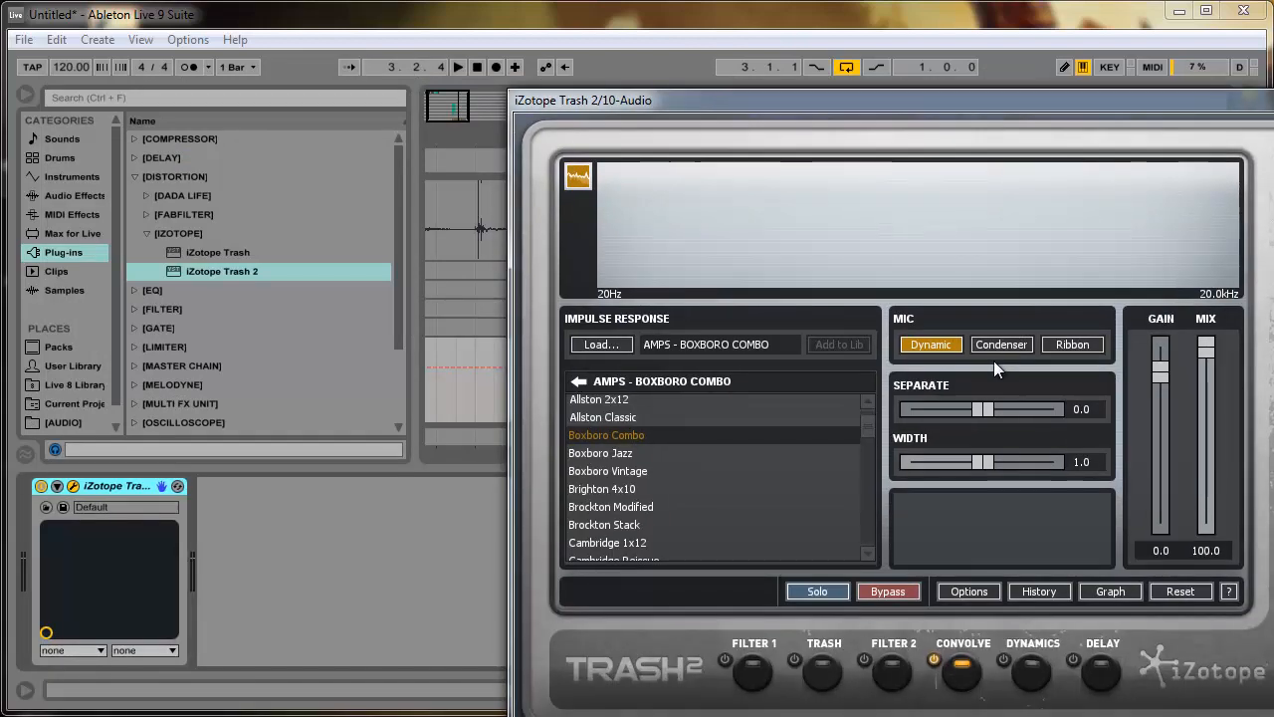
click(619, 400)
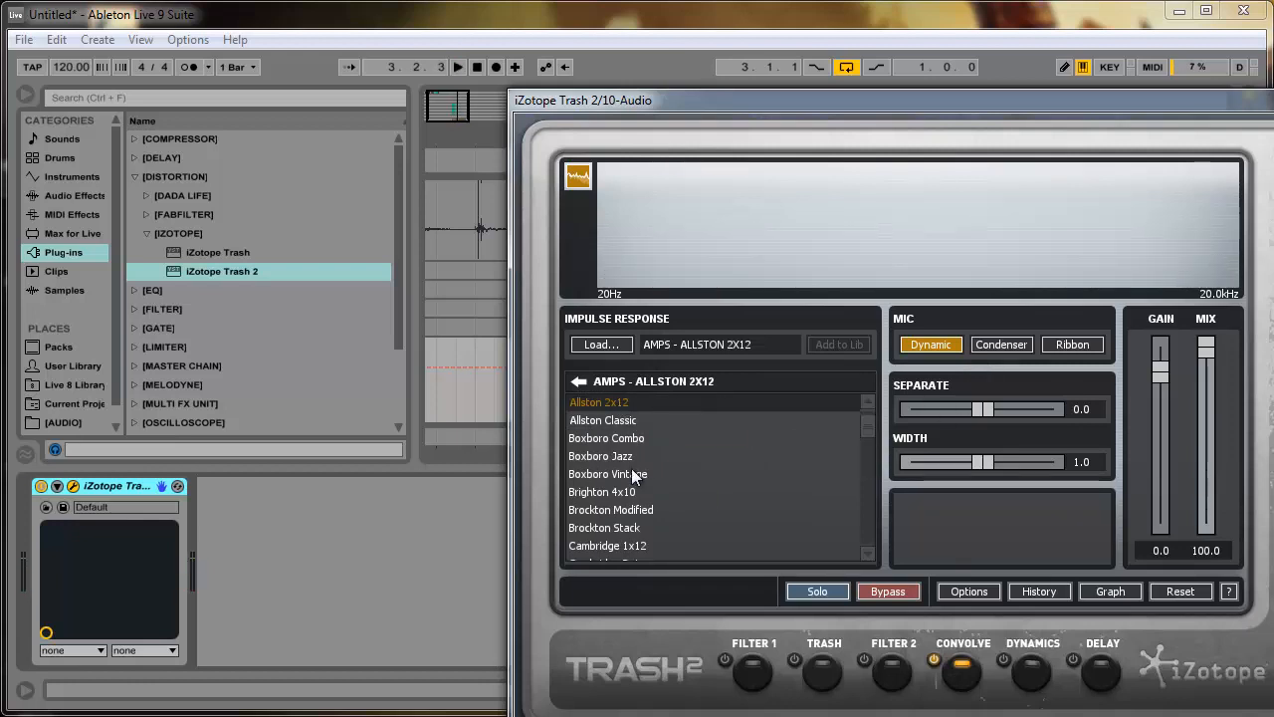
- Set the Convolve module's Separate amount to 8.2 and reposition the plug-in window to keep its controls in view
drag(988, 412, 1050, 388)
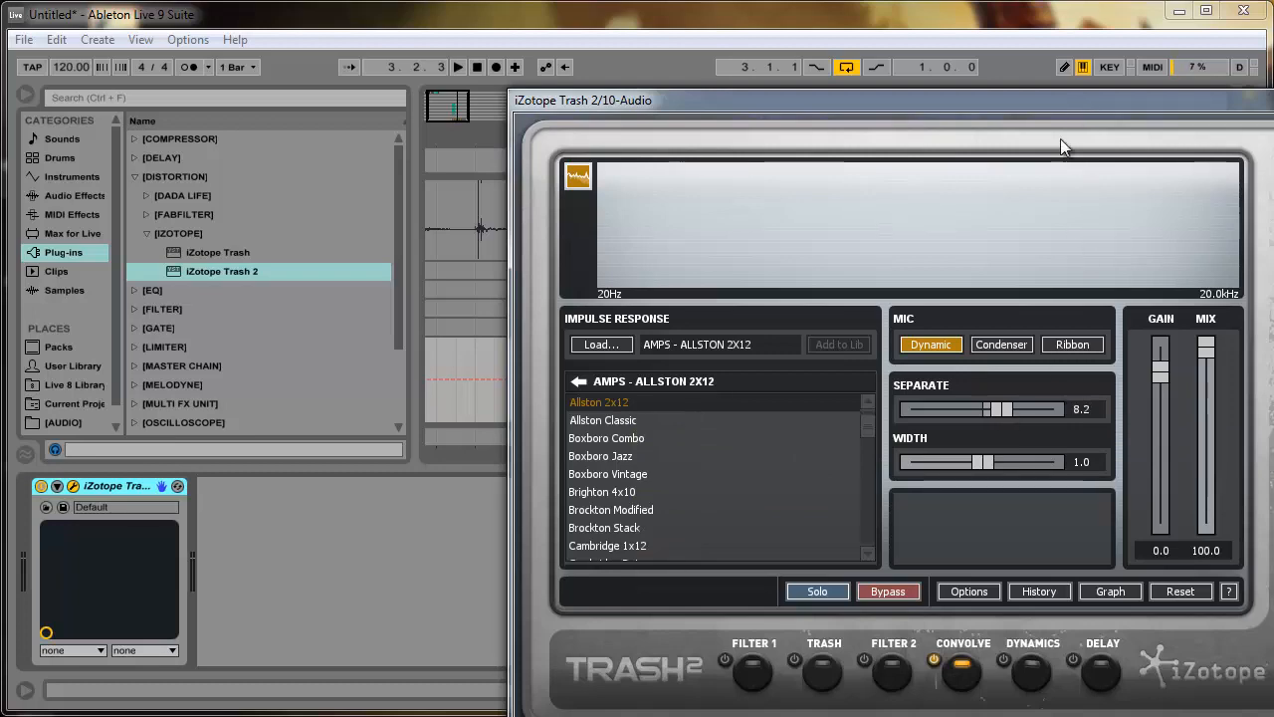
drag(1060, 100, 914, 403)
drag(924, 345, 961, 149)
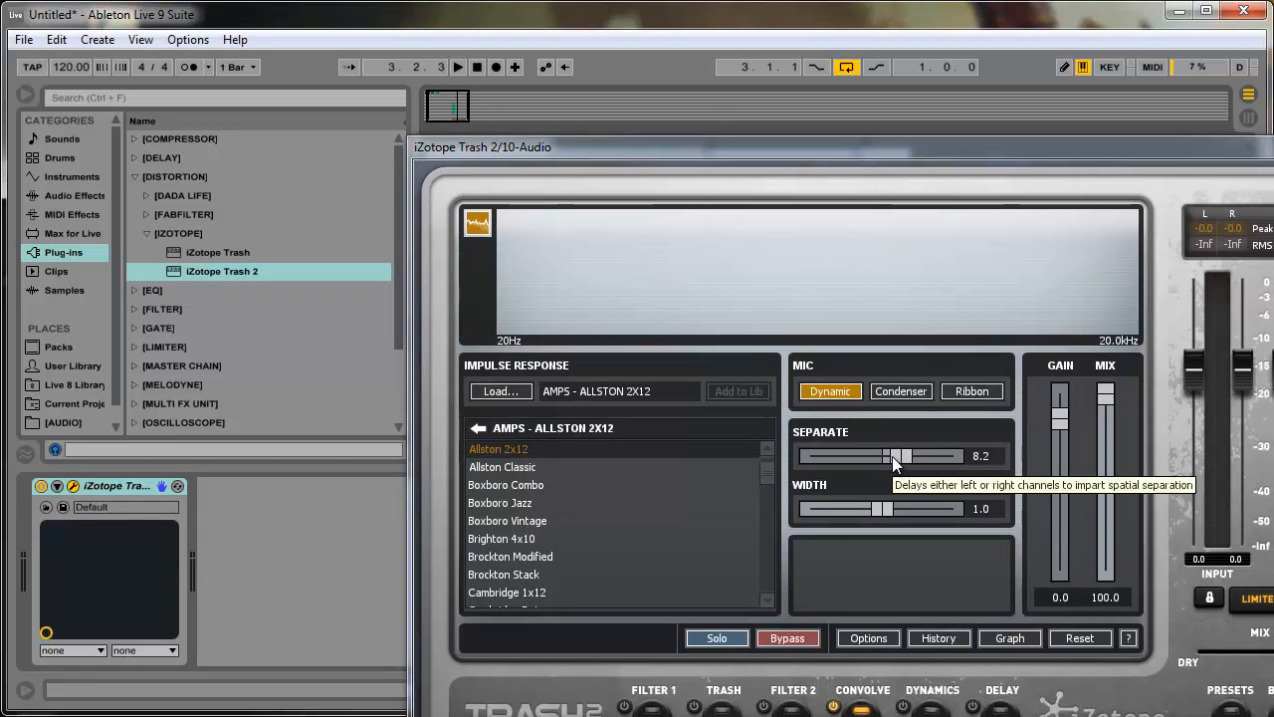
- Audition the hi-hat loop with the Convolve module's Separate amount raised to 30.0, and stop playback
key(space)
drag(892, 455, 951, 459)
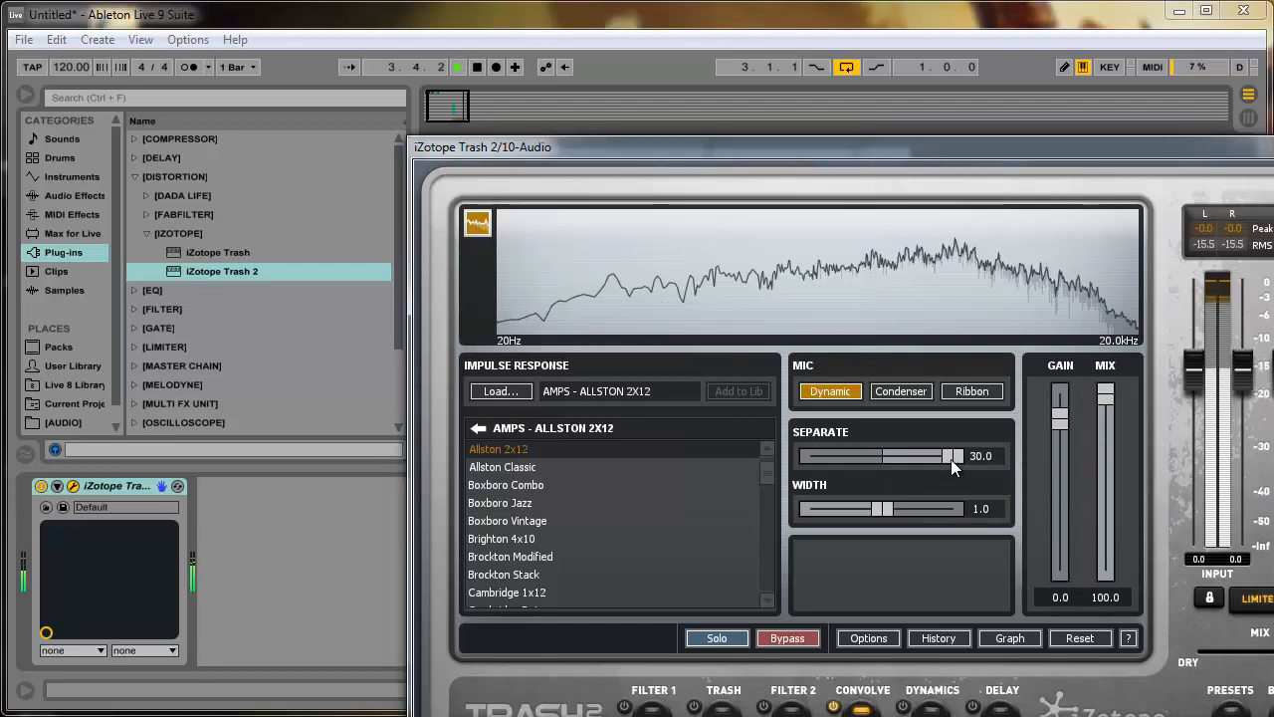
key(space)
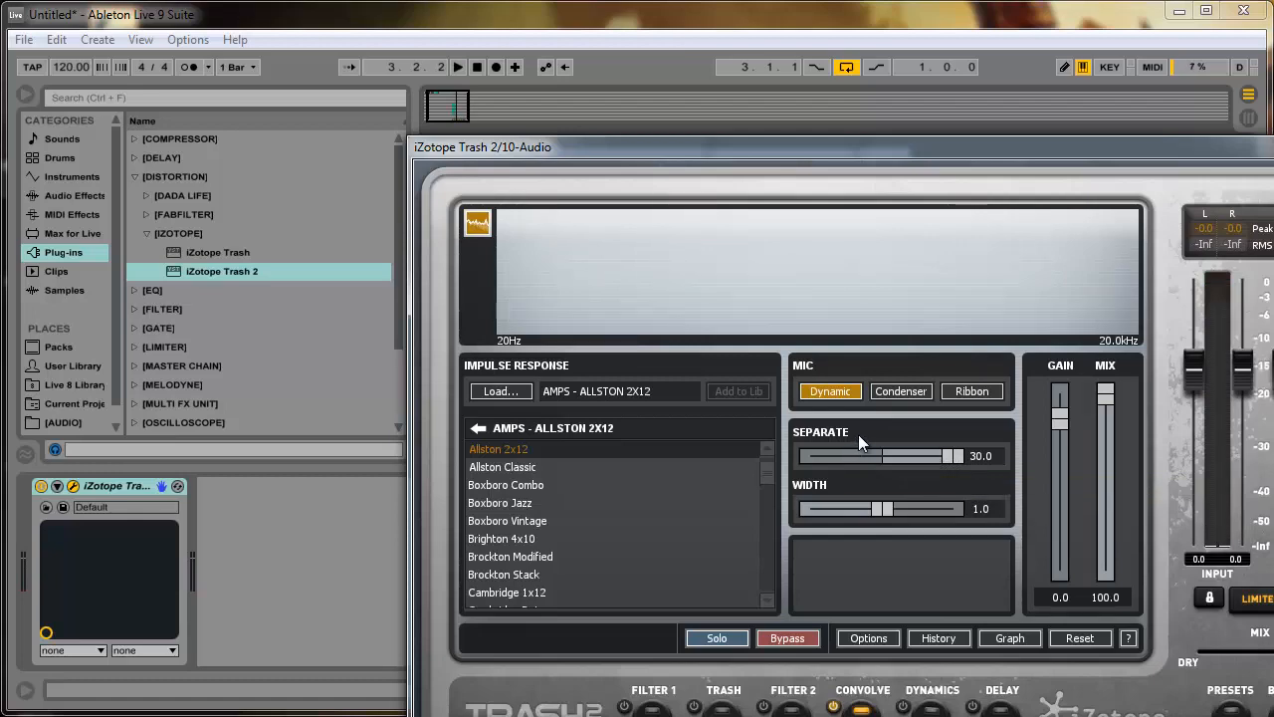
- Set the Convolve module's Separate amount to 6.9 during playback, and reposition the plug-in window to show its module switches
key(space)
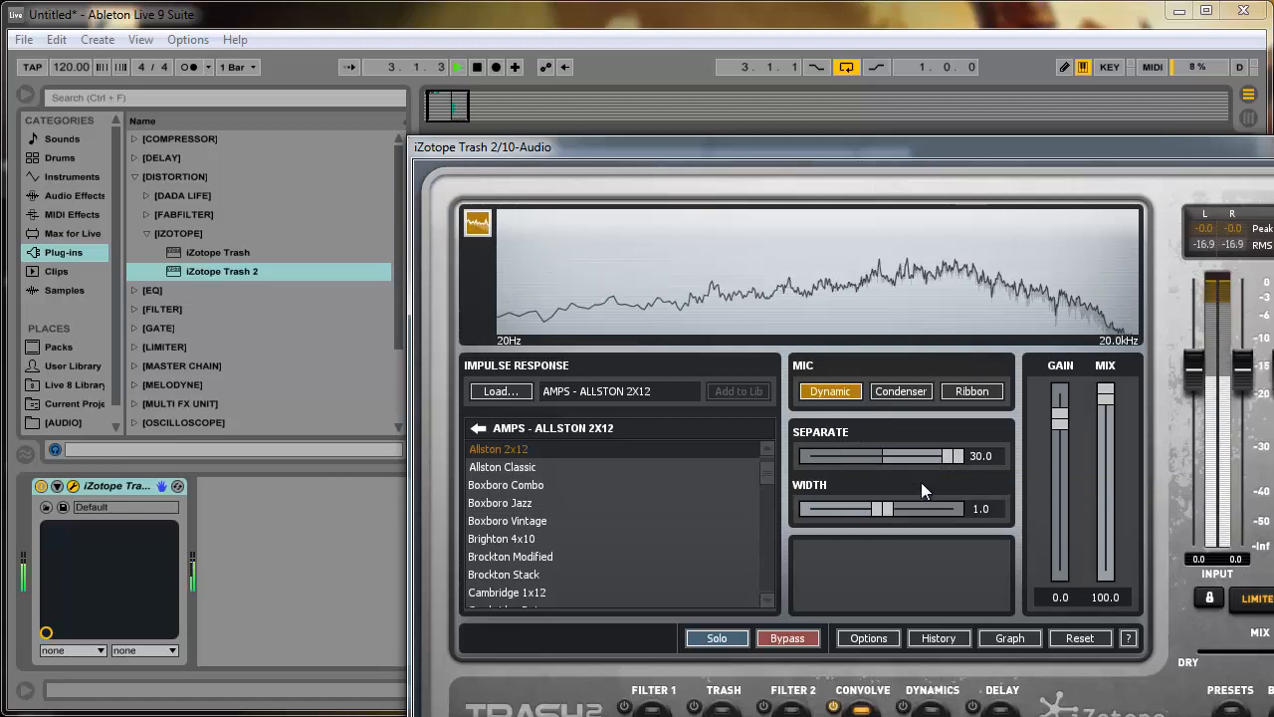
drag(955, 457, 901, 473)
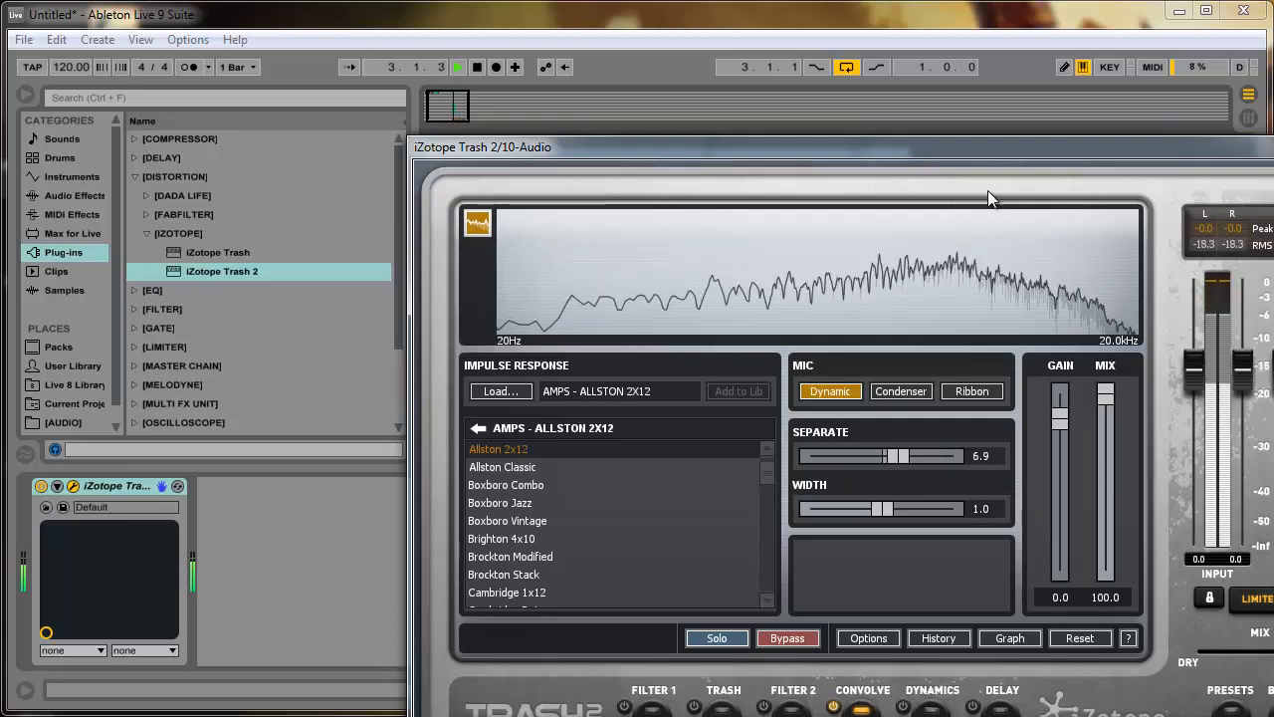
drag(990, 152, 1102, 81)
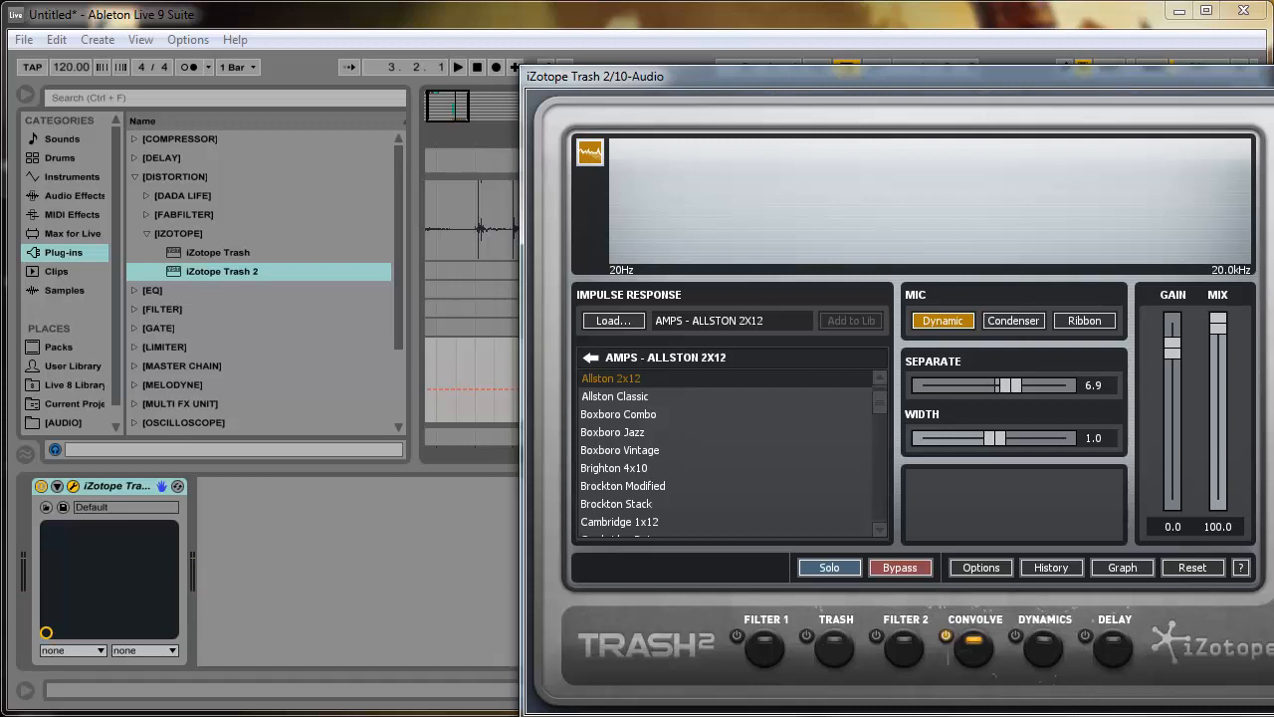
key(space)
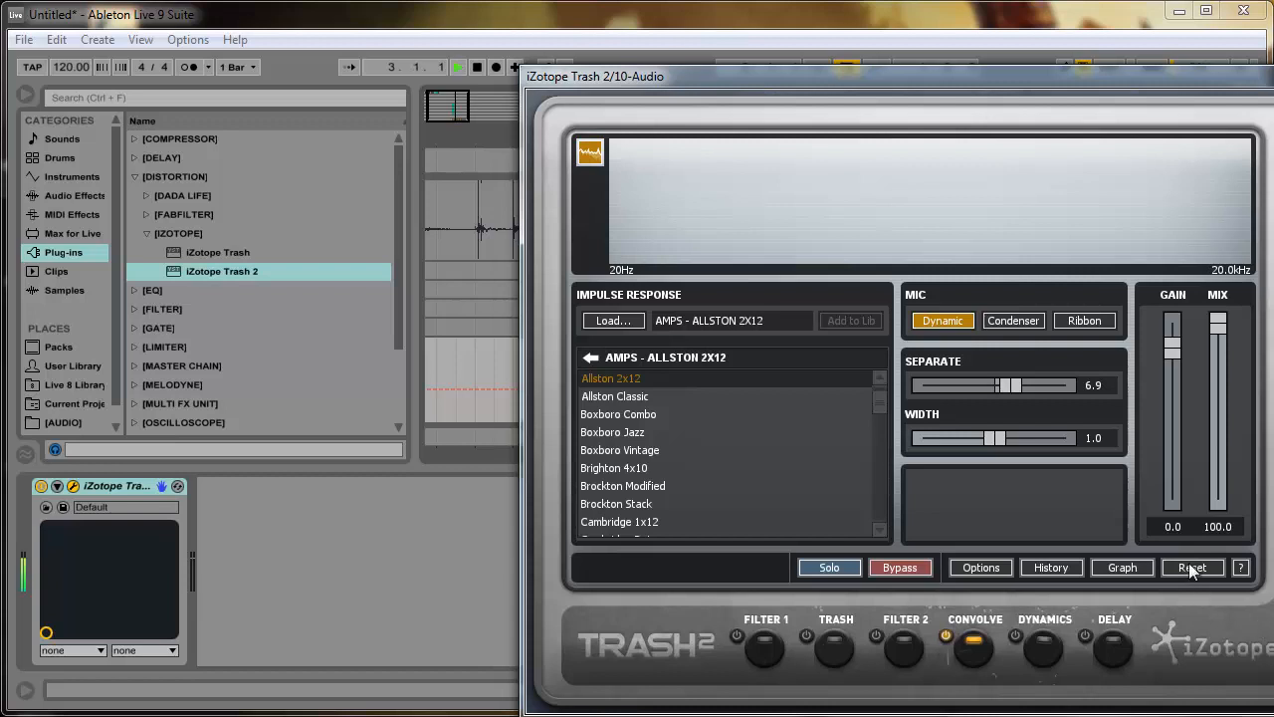
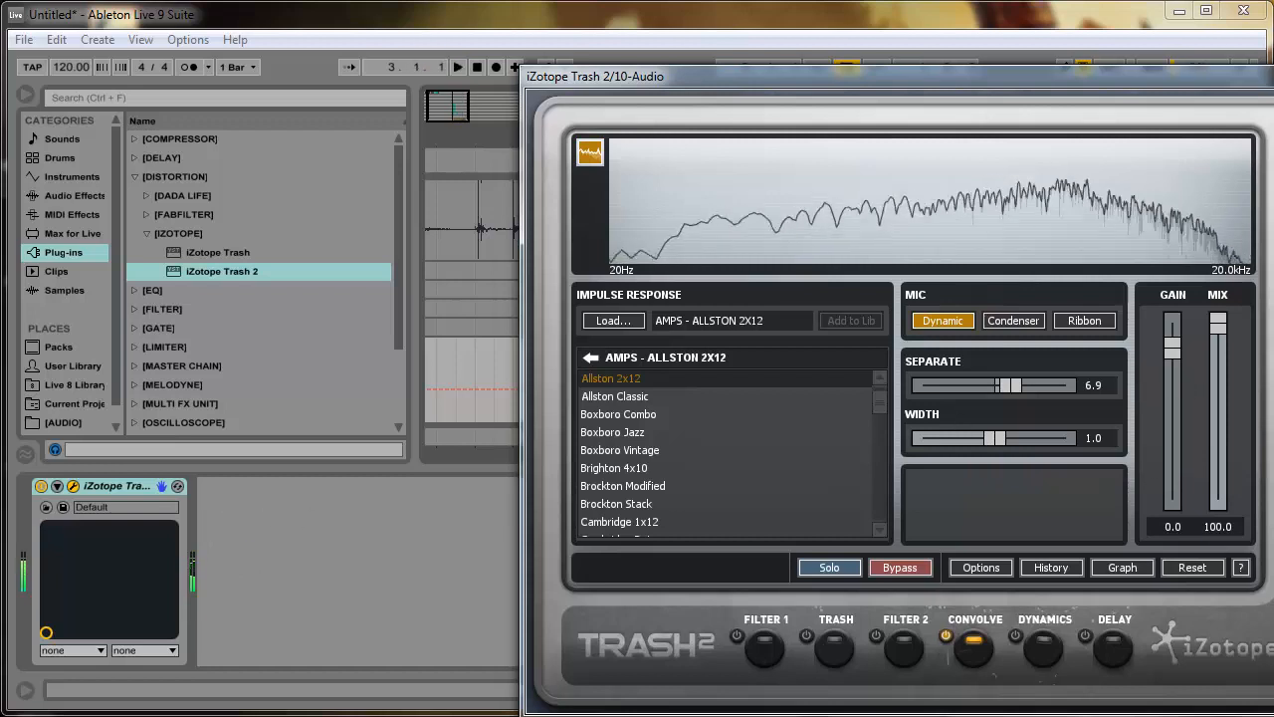
- Stop playback and remove the iZotope Trash 2 device from the 10 Audio track
key(space)
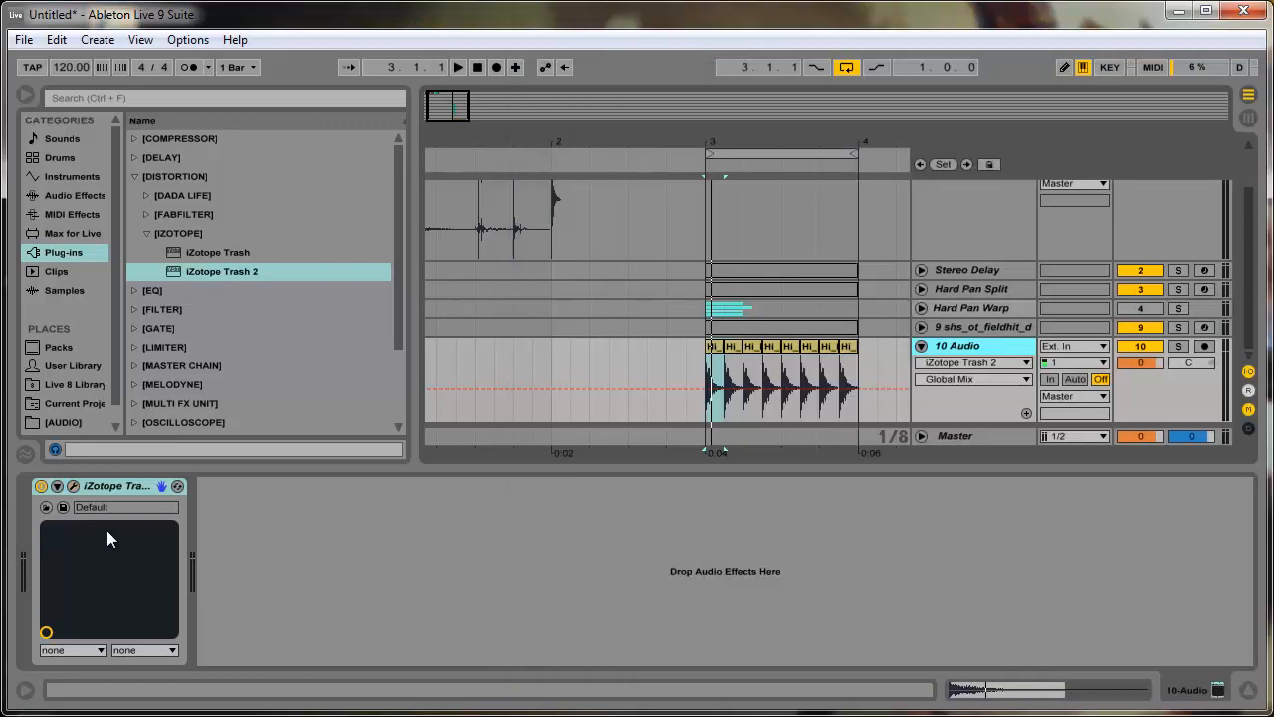
click(123, 488)
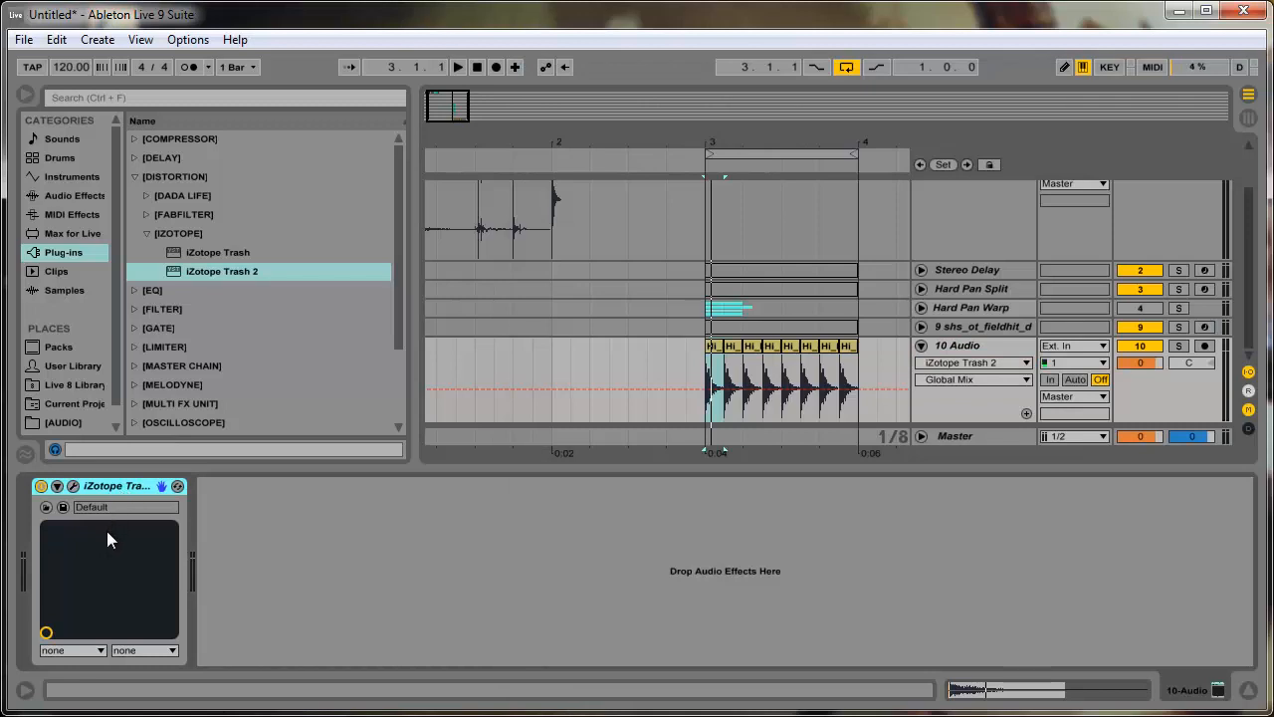
key(Delete)
- Fold the 9 shs_ot_fieldhit_d and 10 Audio tracks in the arrangement
click(921, 328)
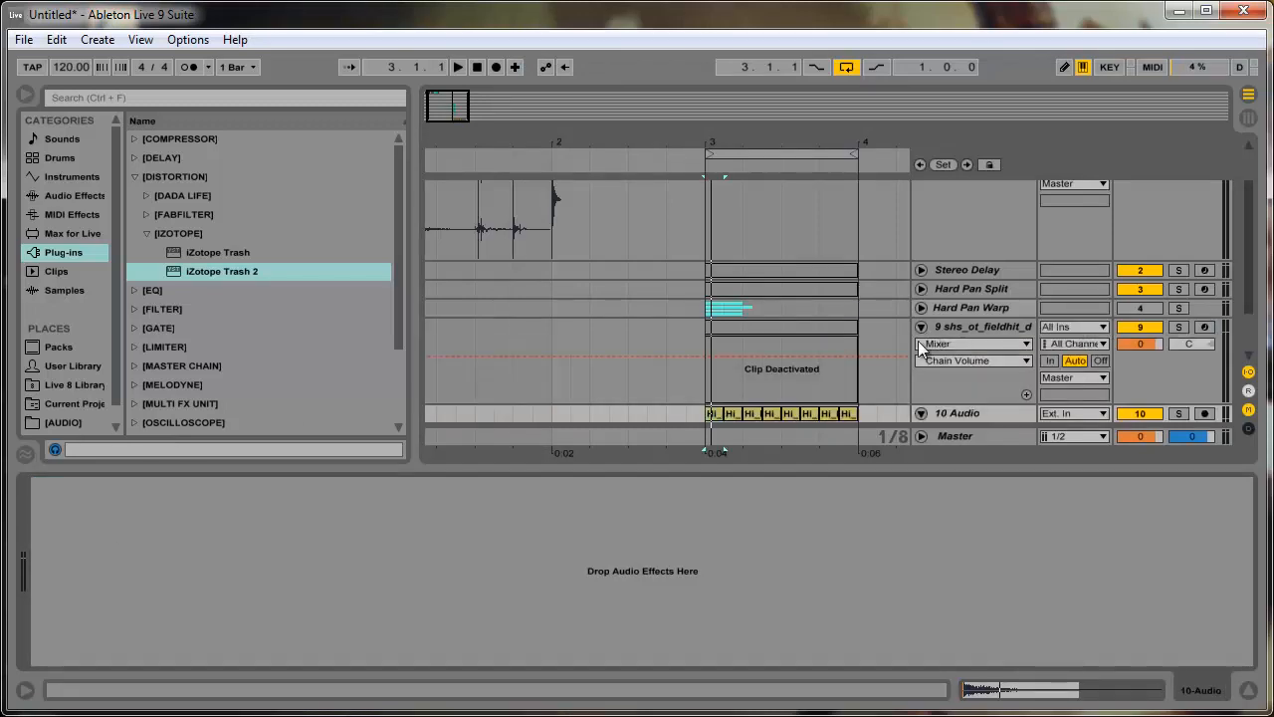
click(921, 328)
click(921, 345)
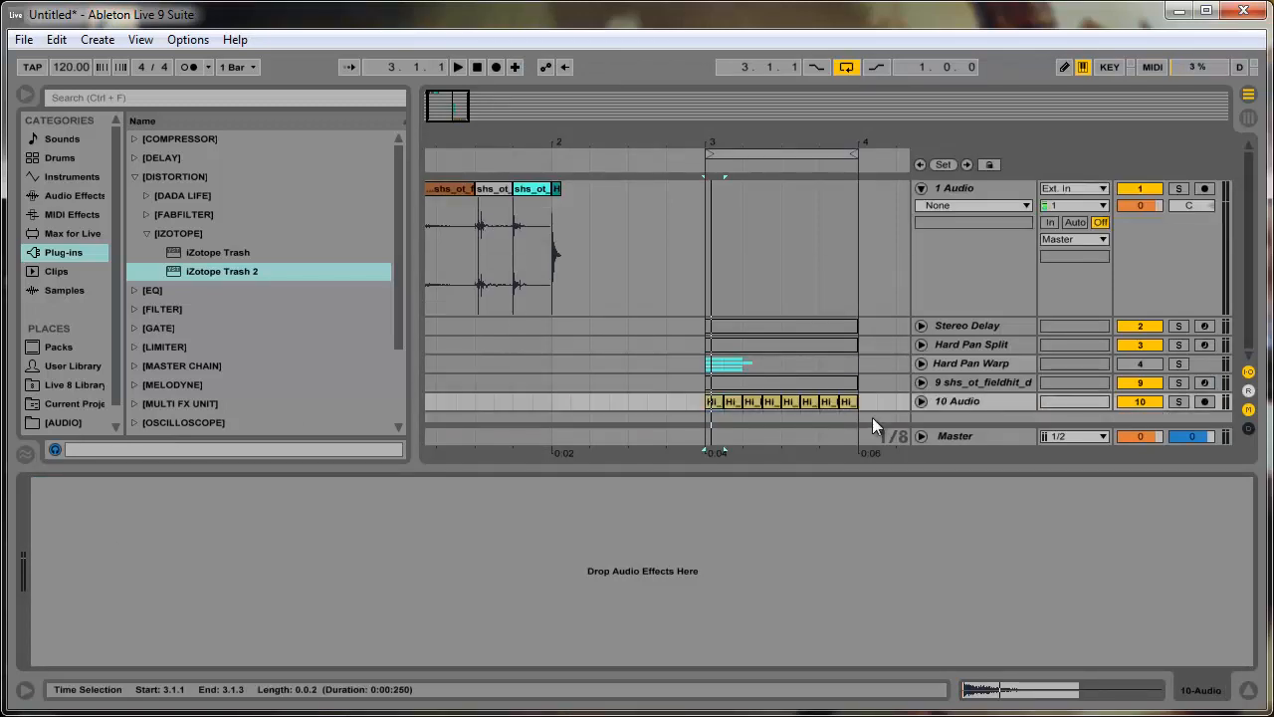
- Enlarge the arrangement area by collapsing the device view and narrowing the browser, with bars 1 to 4 in view
drag(827, 469, 827, 661)
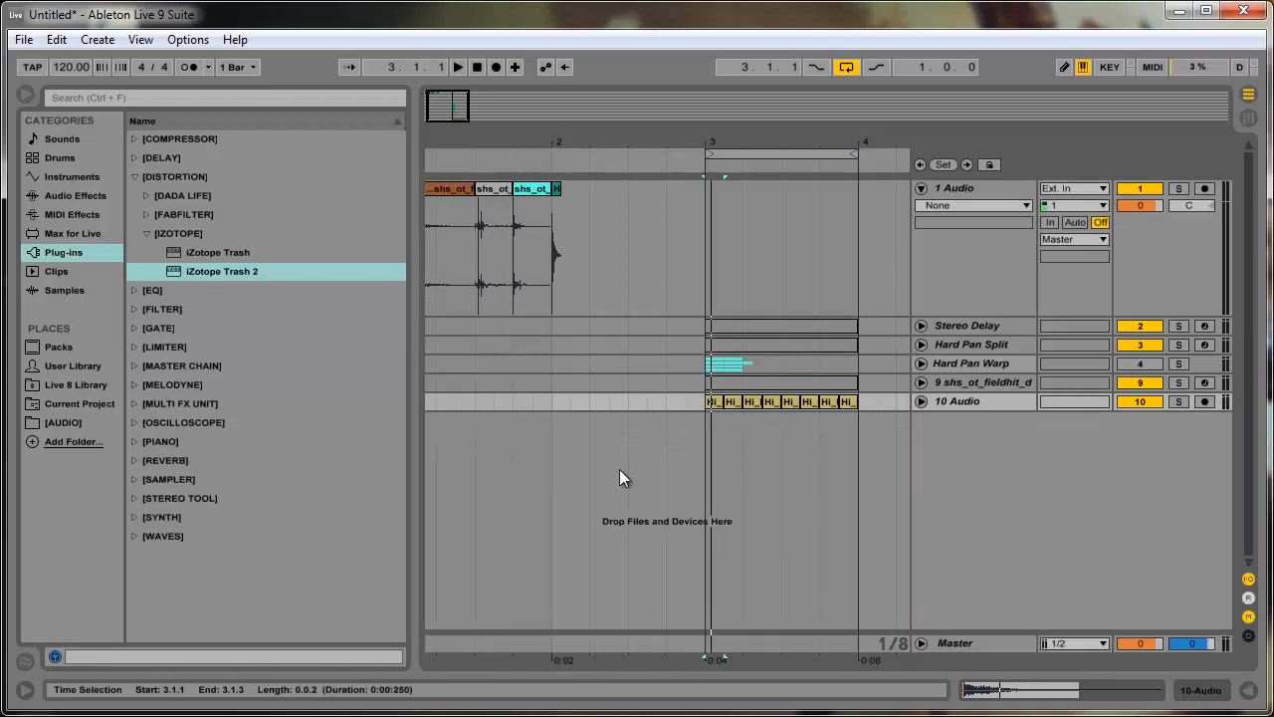
drag(452, 110, 471, 261)
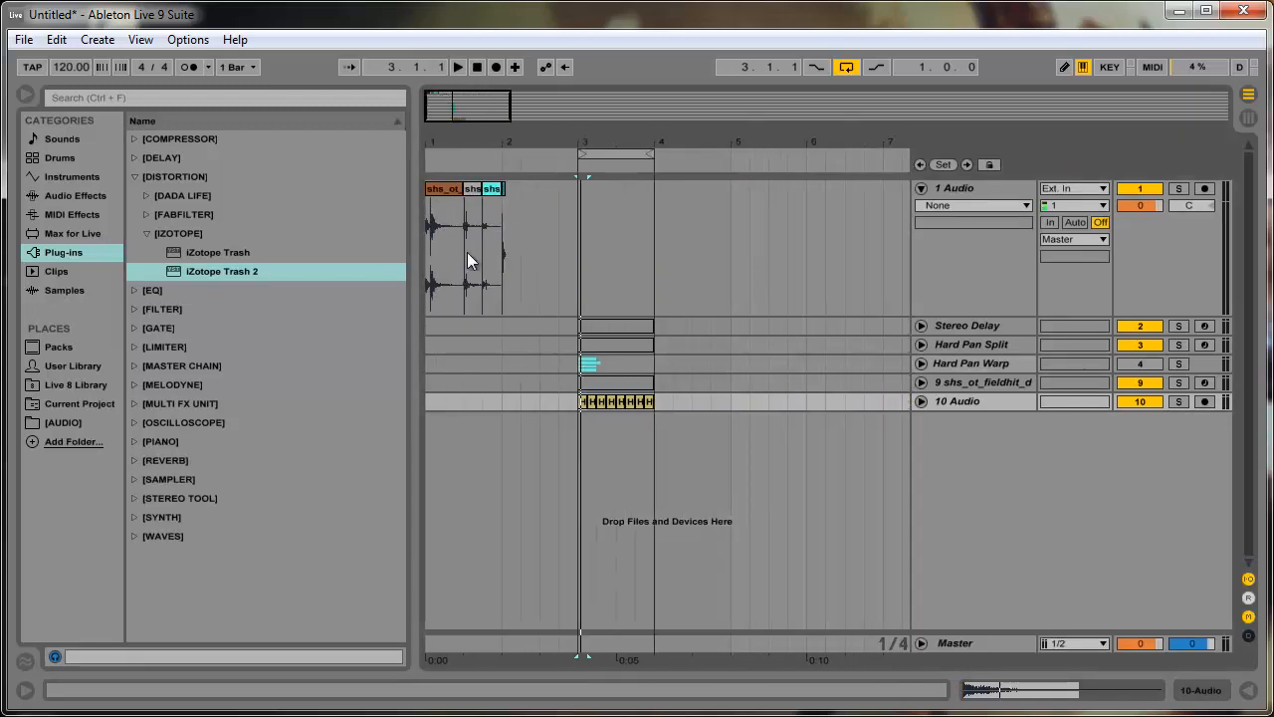
drag(412, 329, 306, 439)
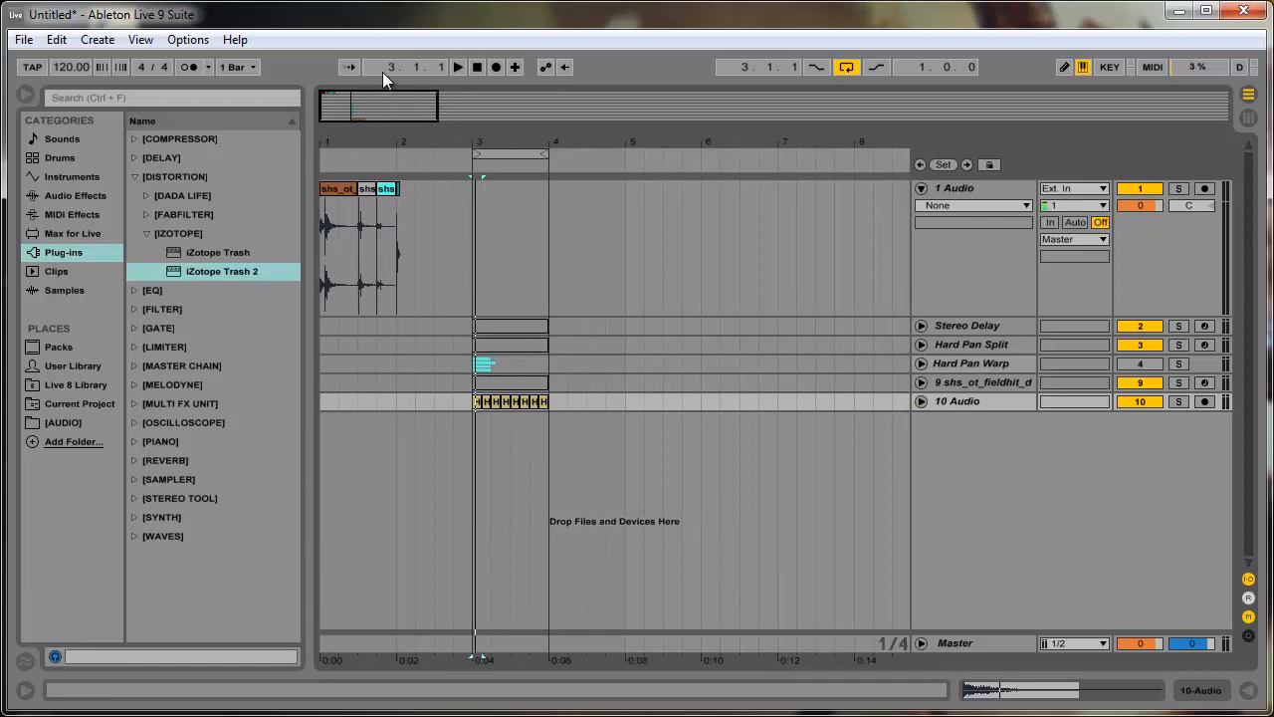
drag(386, 114, 323, 109)
- Review the device chain of the Hard Pan Split track and bring up the Stereo Delay track's Simple Delay chain
click(970, 327)
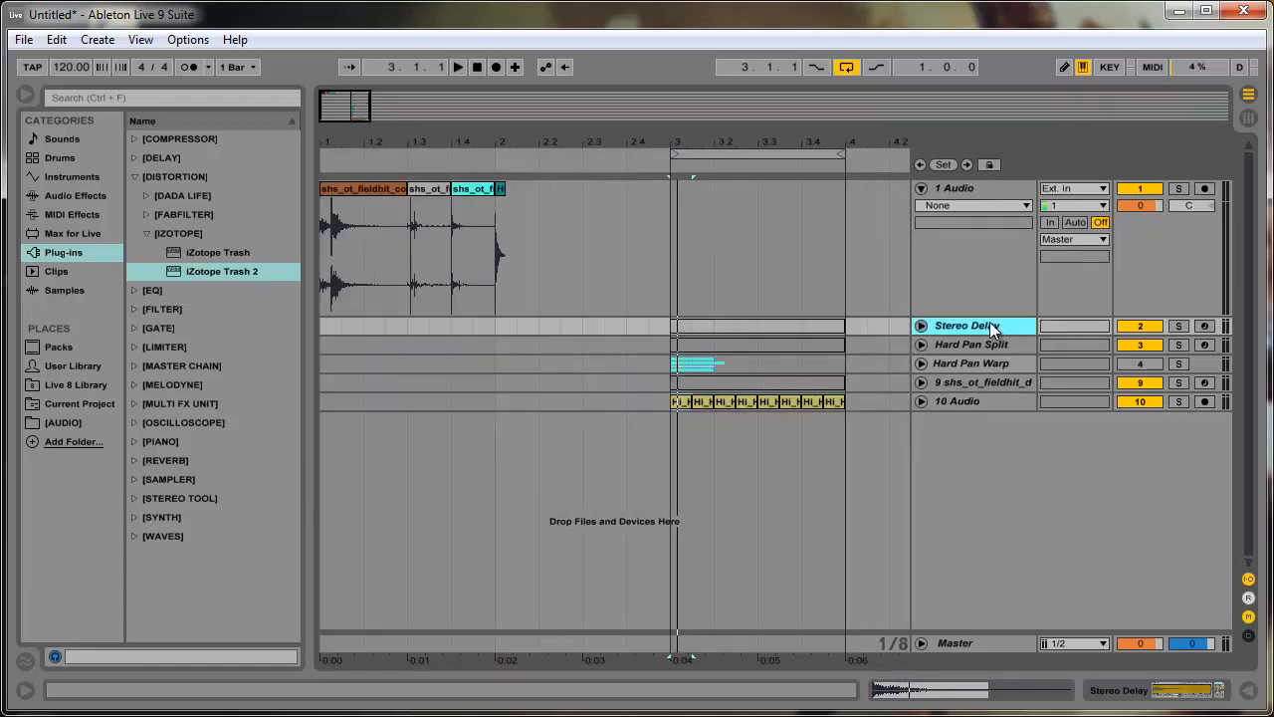
double_click(968, 347)
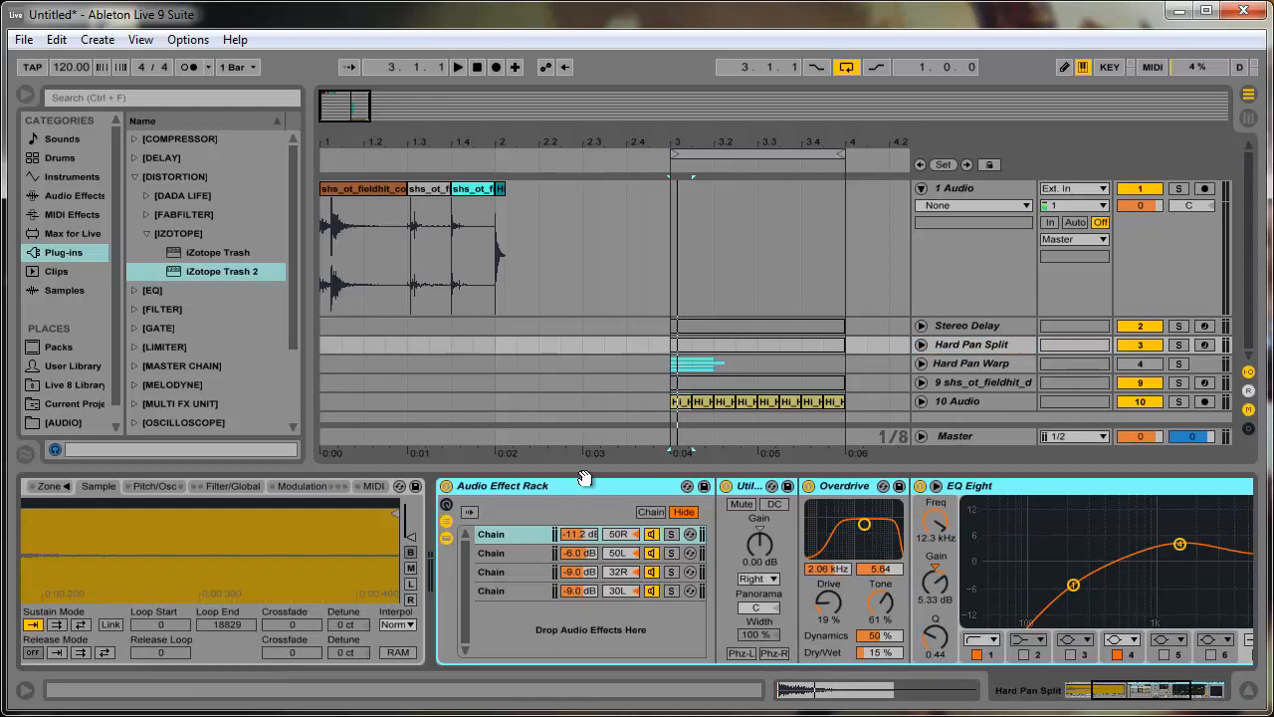
click(972, 326)
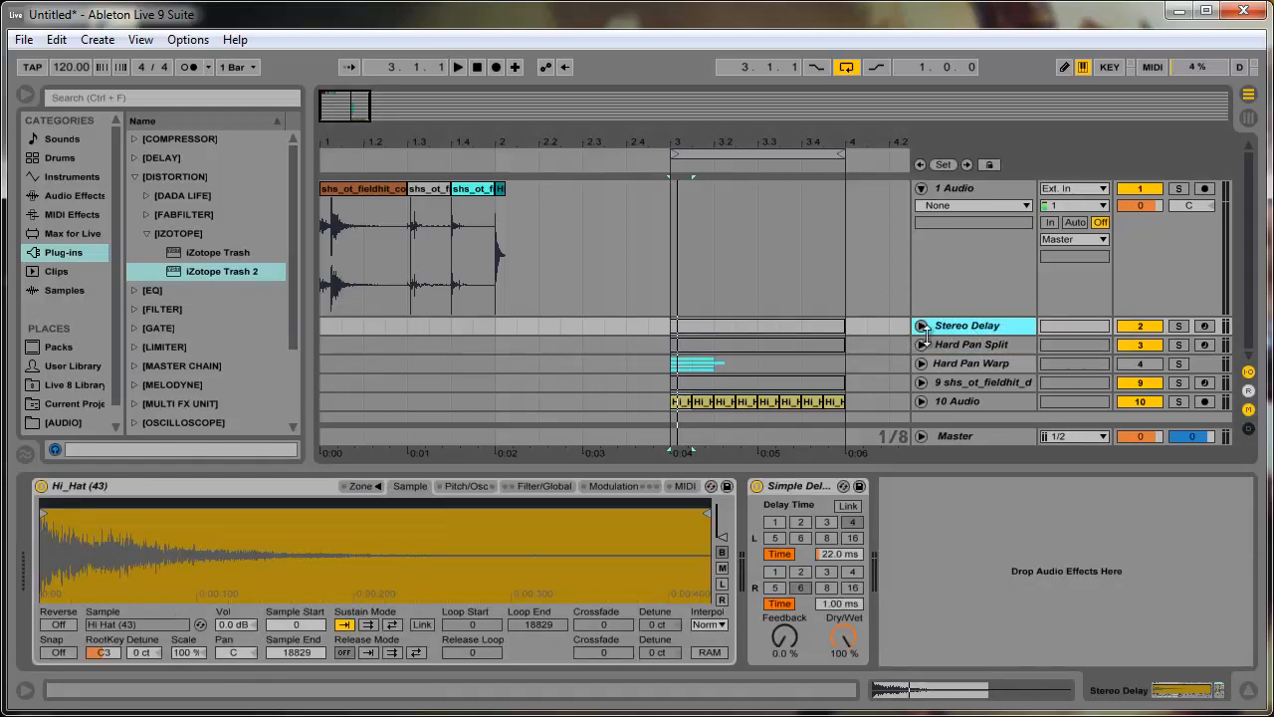